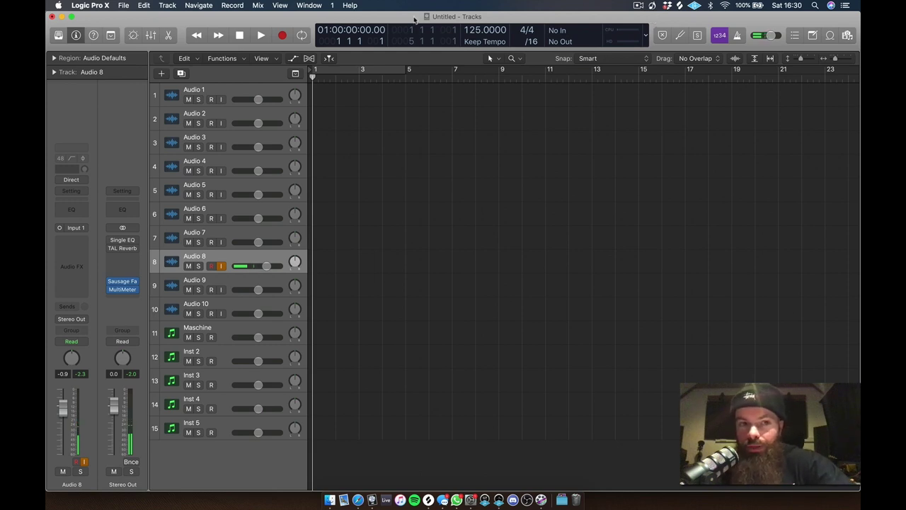
# - Record a take on the Audio 8 track from the project start to about bar 51
pyautogui.click(282, 36)
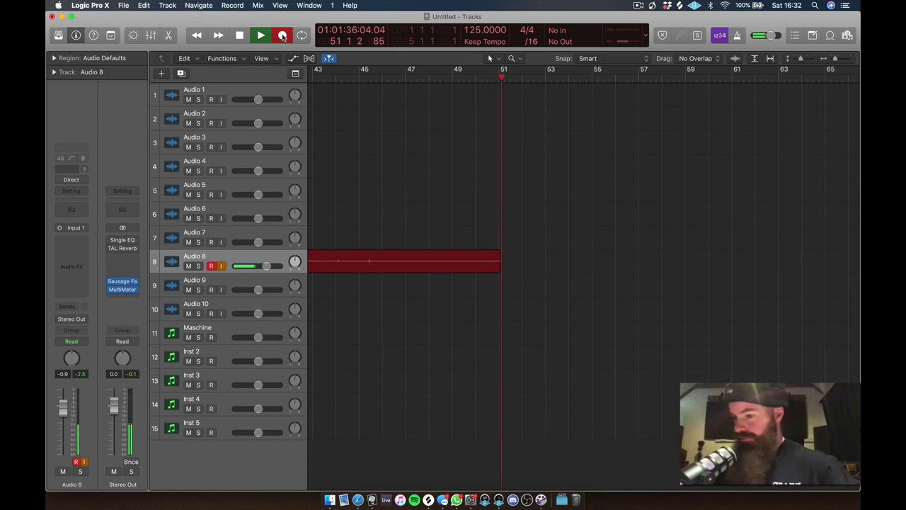
pyautogui.press('space')
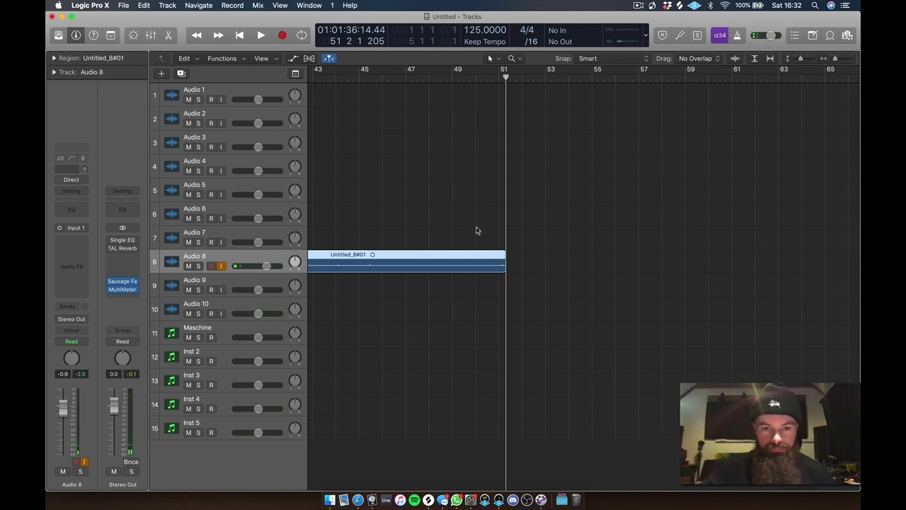
# - Open the recorded Audio 8 region in the audio editor and inspect its waveform in the File view
pyautogui.click(460, 294)
pyautogui.doubleClick(443, 263)
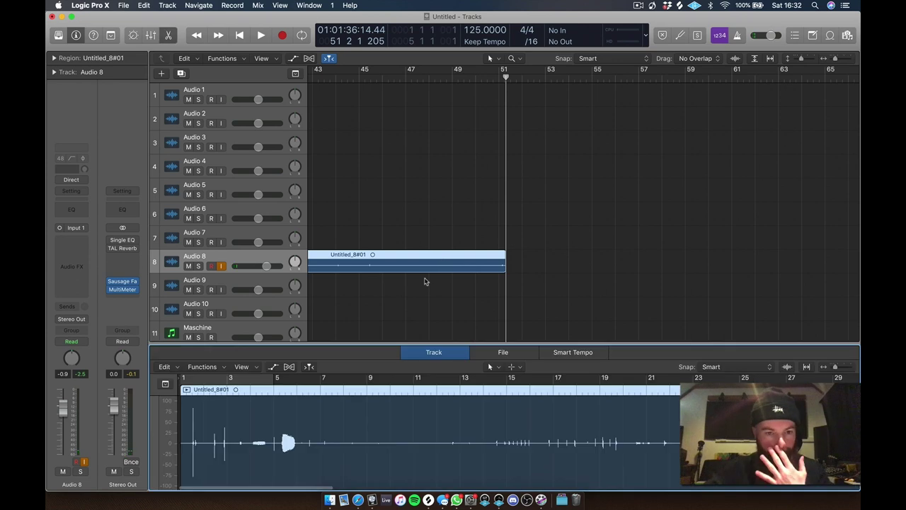
pyautogui.click(505, 353)
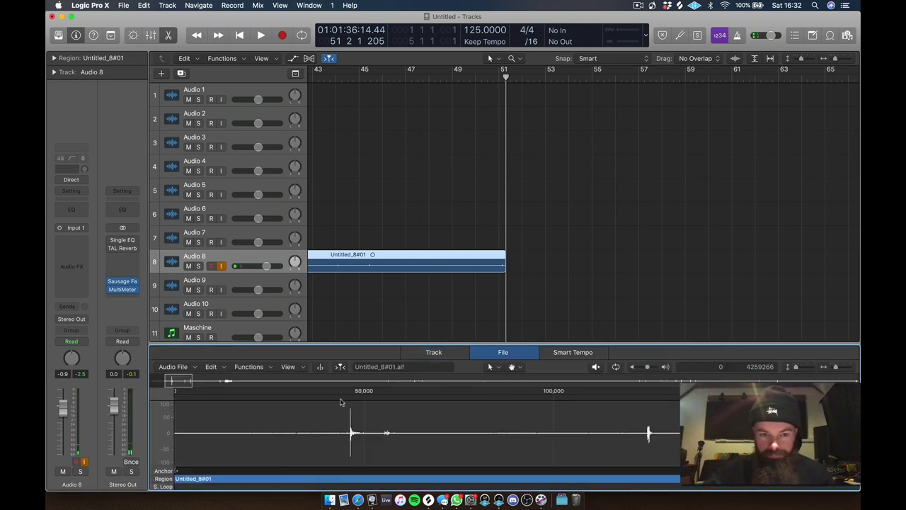
pyautogui.click(268, 369)
pyautogui.click(389, 353)
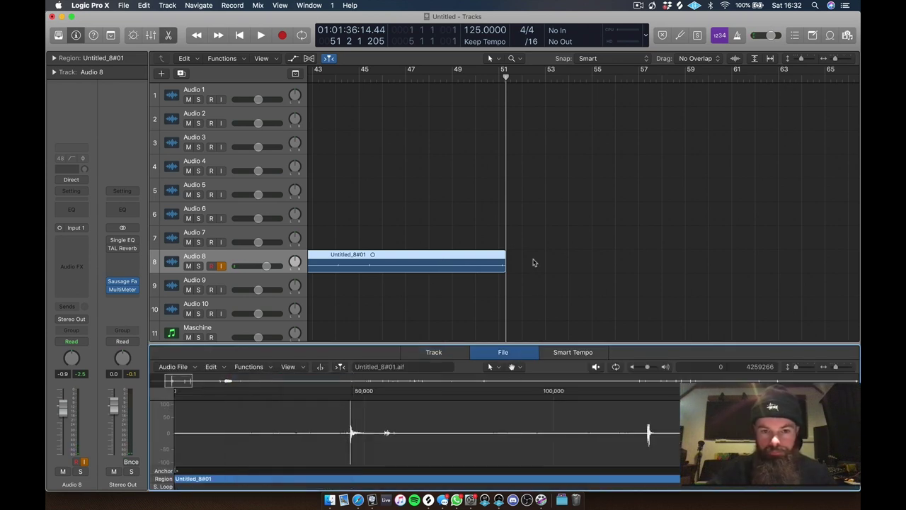
# - Play back the recording from the beginning, close the editor and stop playback around bar 15
pyautogui.click(579, 296)
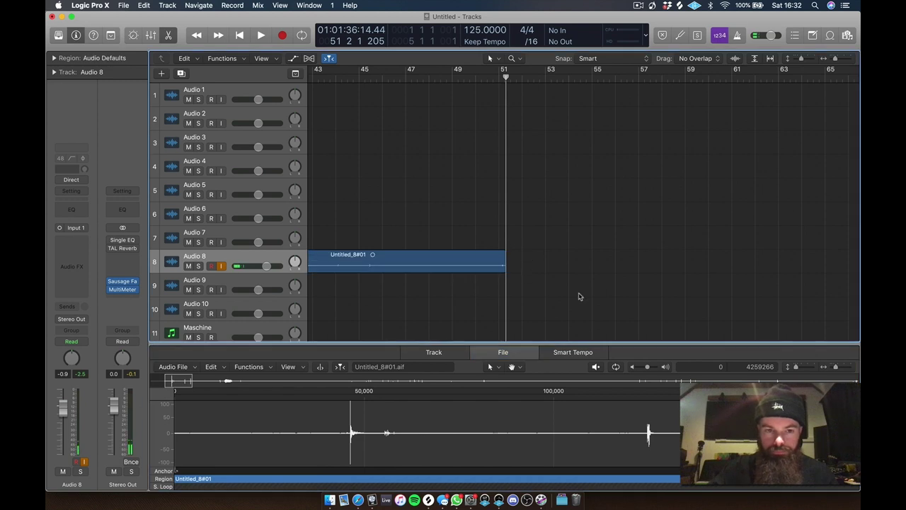
pyautogui.press('Return')
pyautogui.press('space')
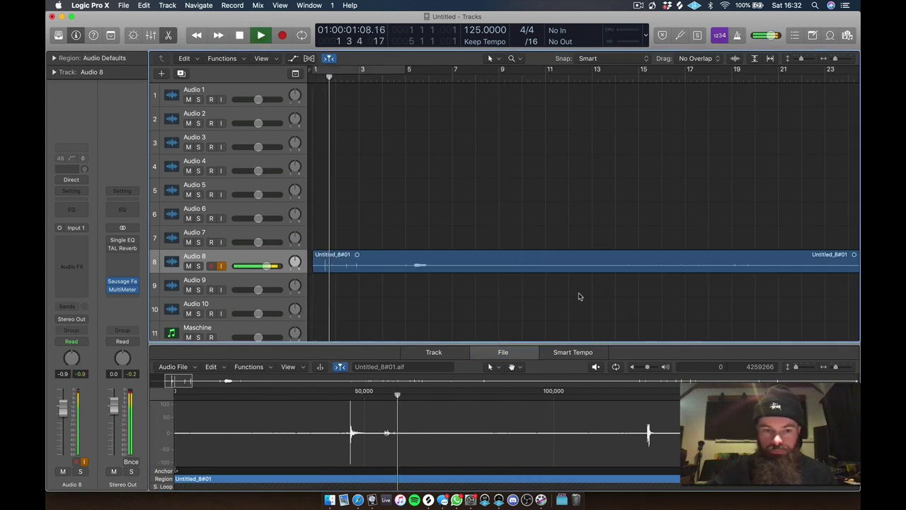
pyautogui.press('p')
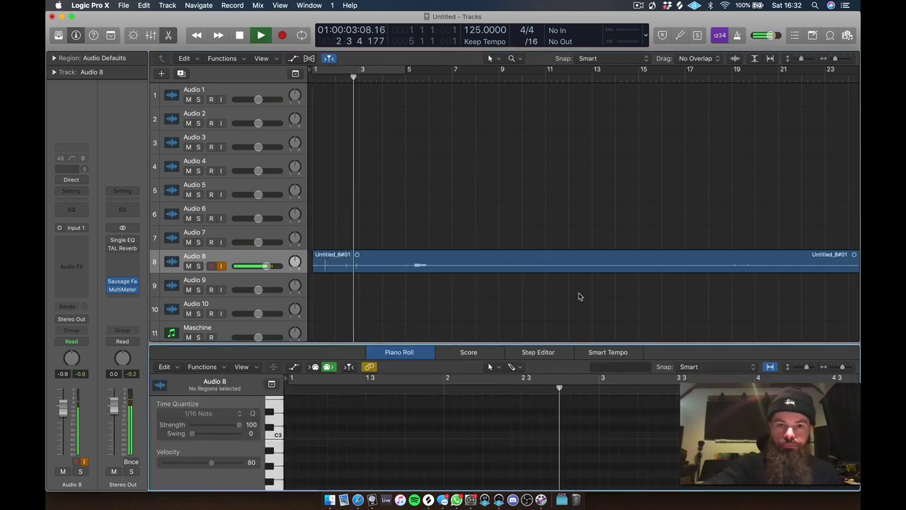
pyautogui.press('p')
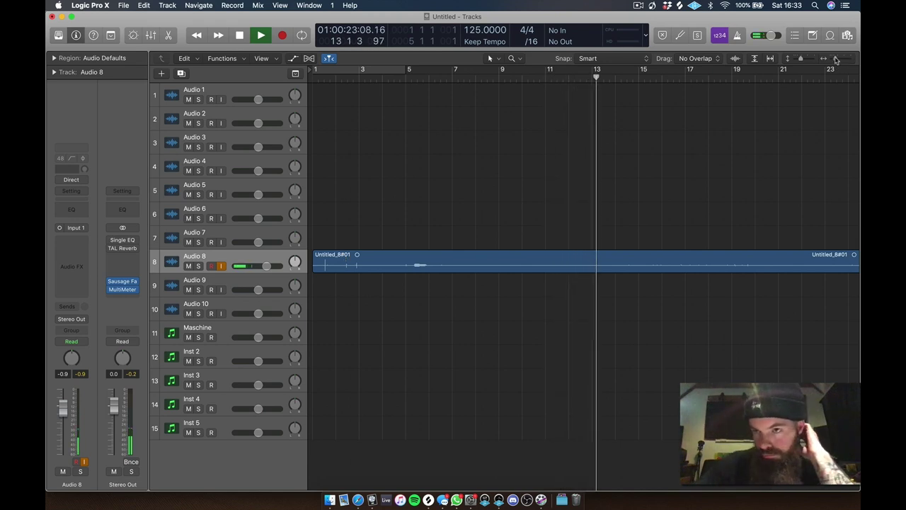
pyautogui.moveTo(836, 59)
pyautogui.mouseDown()
pyautogui.moveTo(825, 62)
pyautogui.moveTo(833, 61)
pyautogui.mouseUp()
pyautogui.press('space')
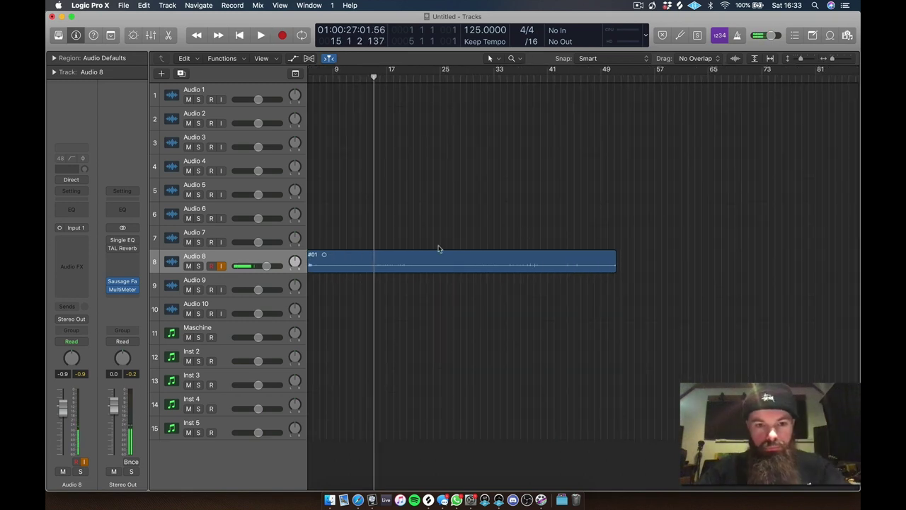
# - Split the Audio 8 region with the Scissors tool just before and just after the single hit near 14 3 2
pyautogui.keyDown('ctrl'); pyautogui.keyDown('alt'); pyautogui.click(373, 268); pyautogui.keyUp('alt'); pyautogui.keyUp('ctrl')
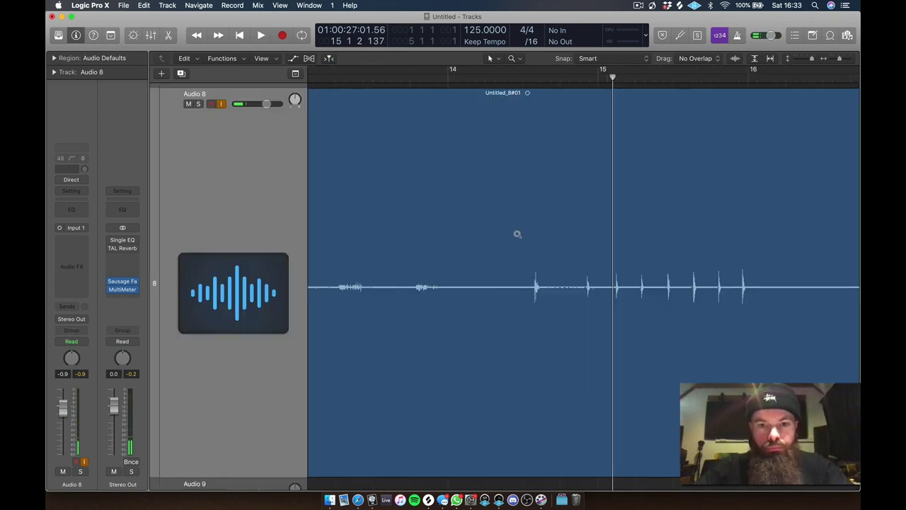
pyautogui.doubleClick(519, 83)
pyautogui.press('space')
pyautogui.press('t')
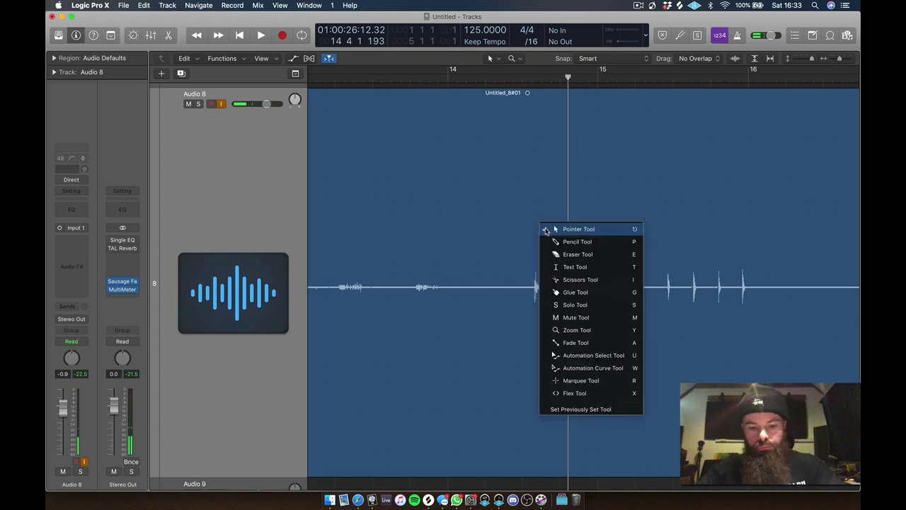
pyautogui.press('i')
pyautogui.moveTo(519, 305); pyautogui.dragTo(515, 315)
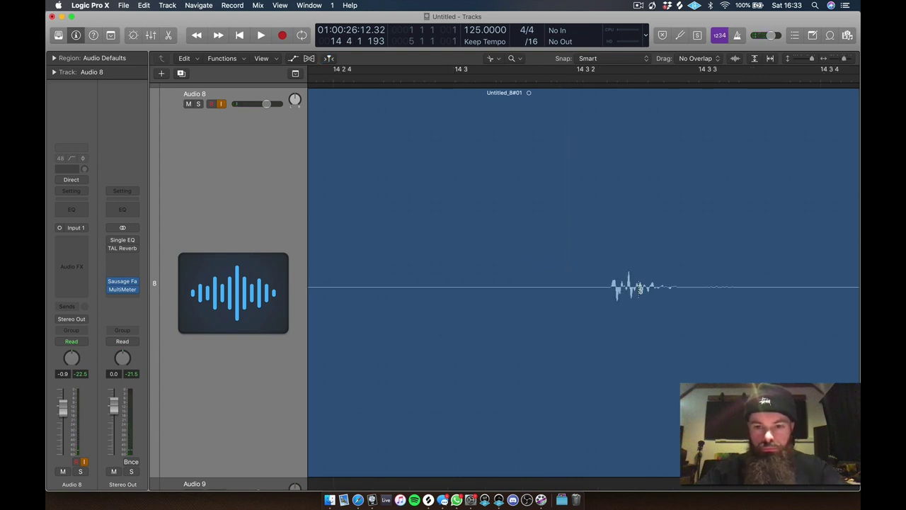
pyautogui.click(611, 288)
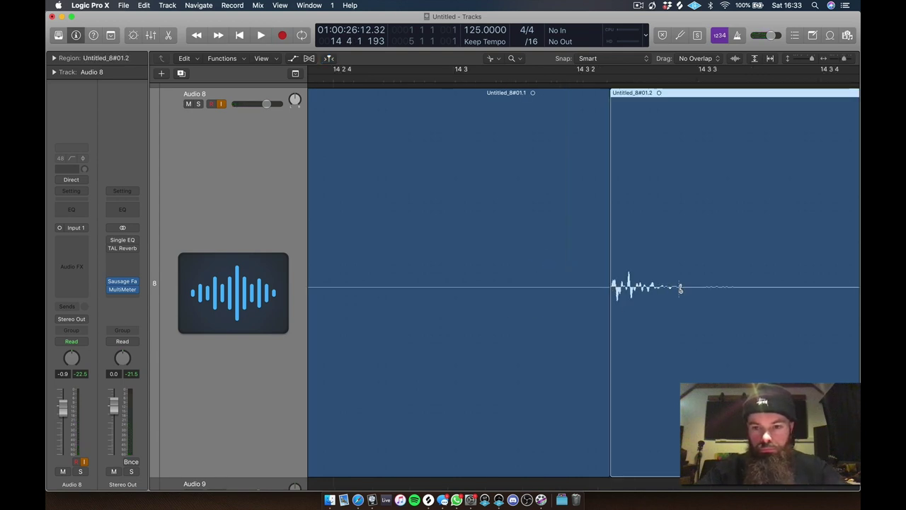
pyautogui.click(679, 288)
pyautogui.press('t')
pyautogui.press('z')
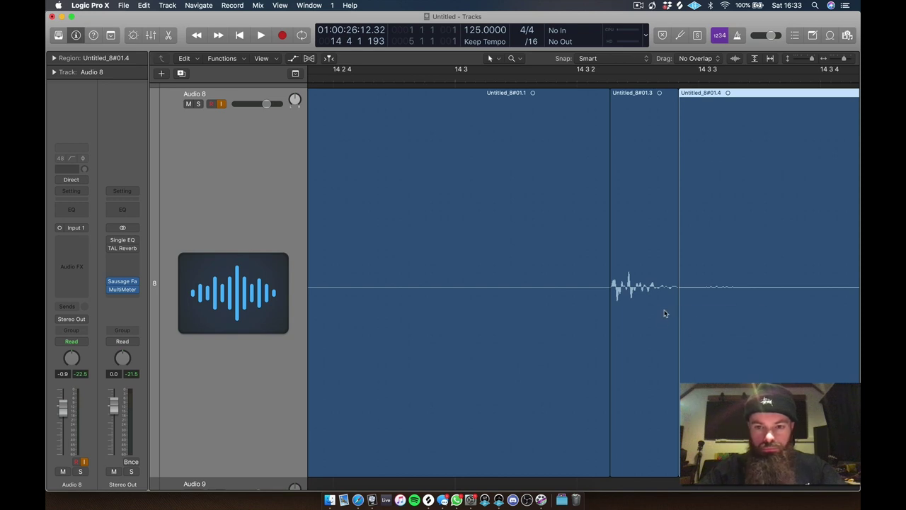
# - Copy the isolated hit from Audio 8 to the start of the Audio 9 track
pyautogui.click(692, 302)
pyautogui.click(535, 231)
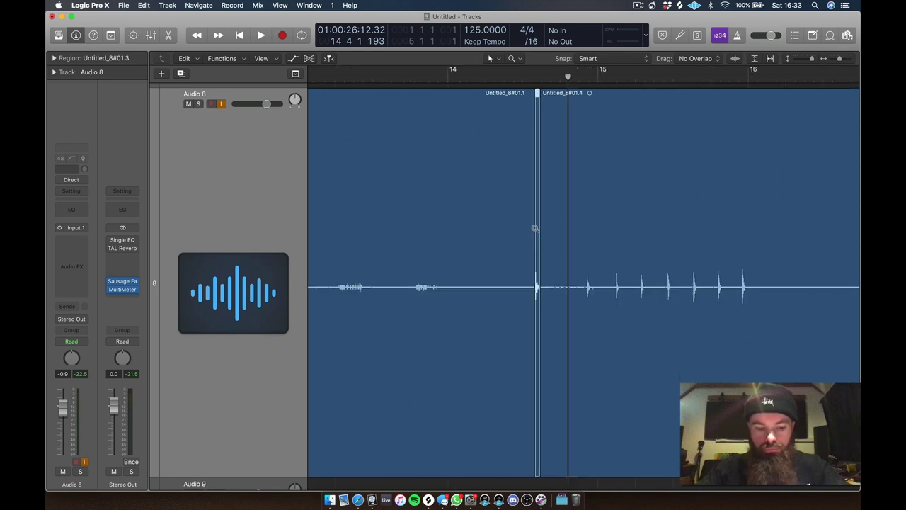
pyautogui.press('Return')
pyautogui.keyDown('super'); pyautogui.click(535, 229); pyautogui.keyUp('super')
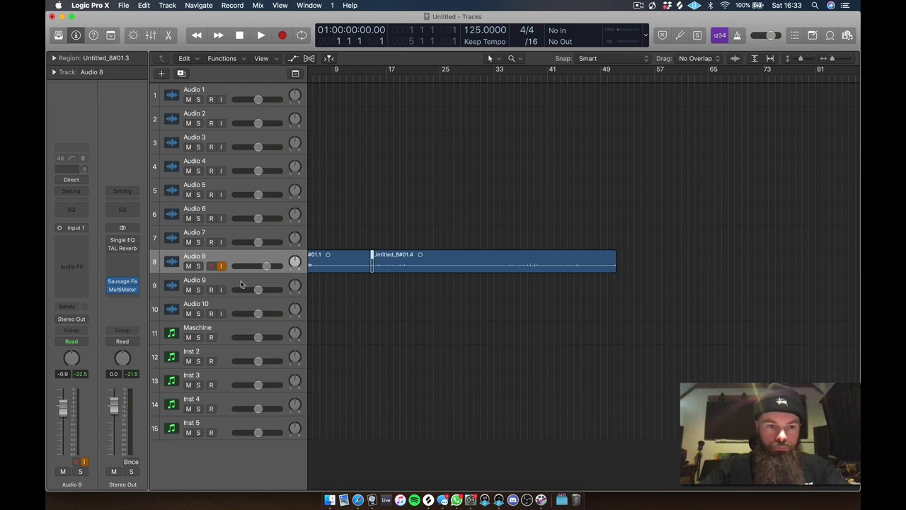
pyautogui.click(229, 284)
pyautogui.press('r')
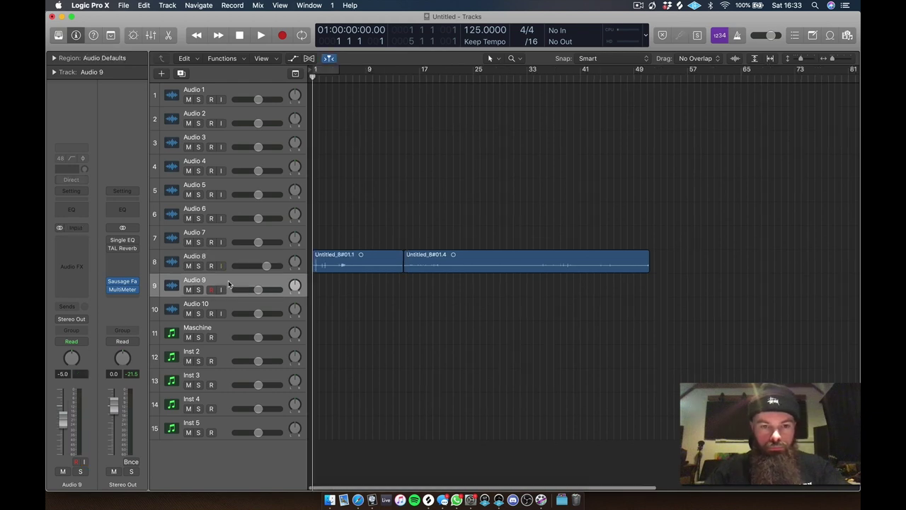
pyautogui.press('space')
# - Rename the Audio 9 track as Kick
pyautogui.doubleClick(192, 279)
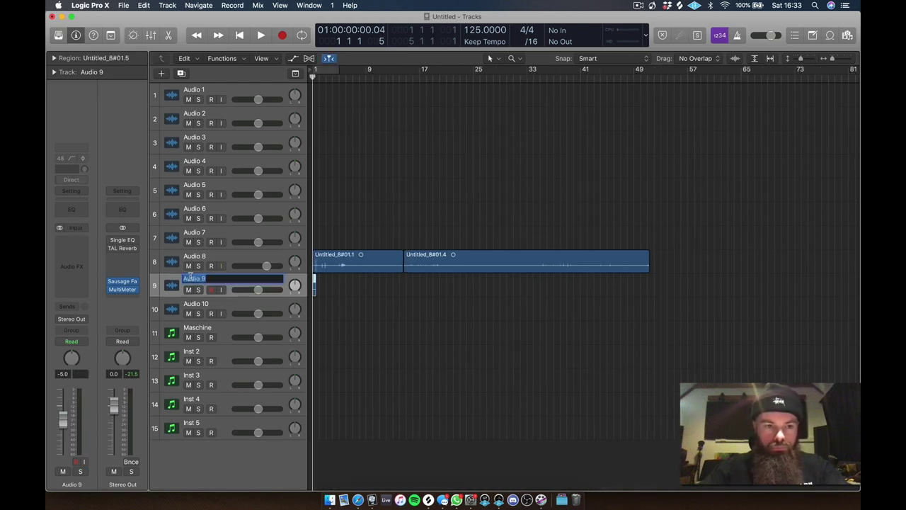
pyautogui.write('Kick')
pyautogui.press('Return')
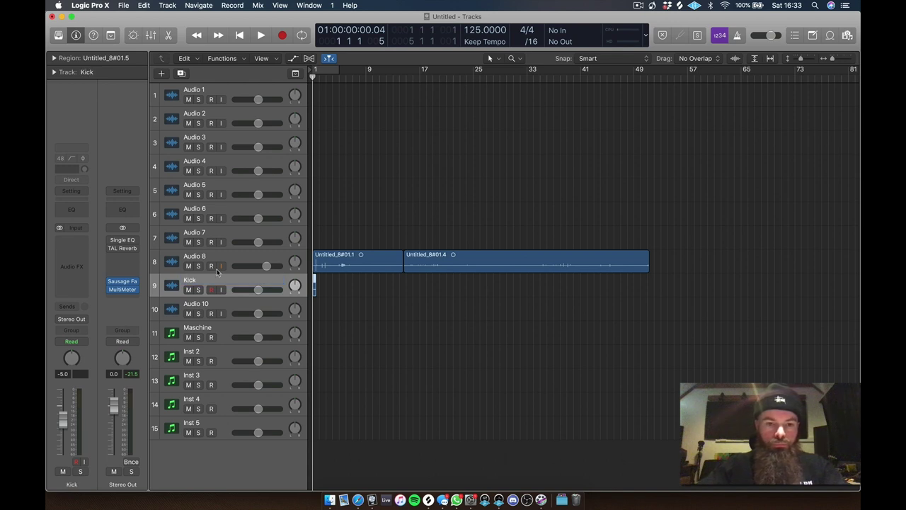
# - Play back the Audio 8 recording around bars 15 and 16 to audition the next hits
pyautogui.press('space')
pyautogui.click(414, 78)
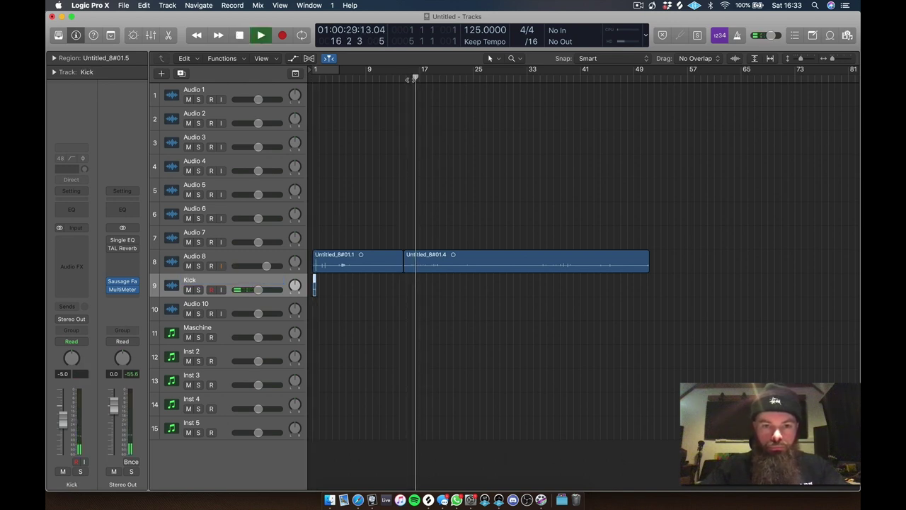
pyautogui.click(410, 81)
pyautogui.click(405, 81)
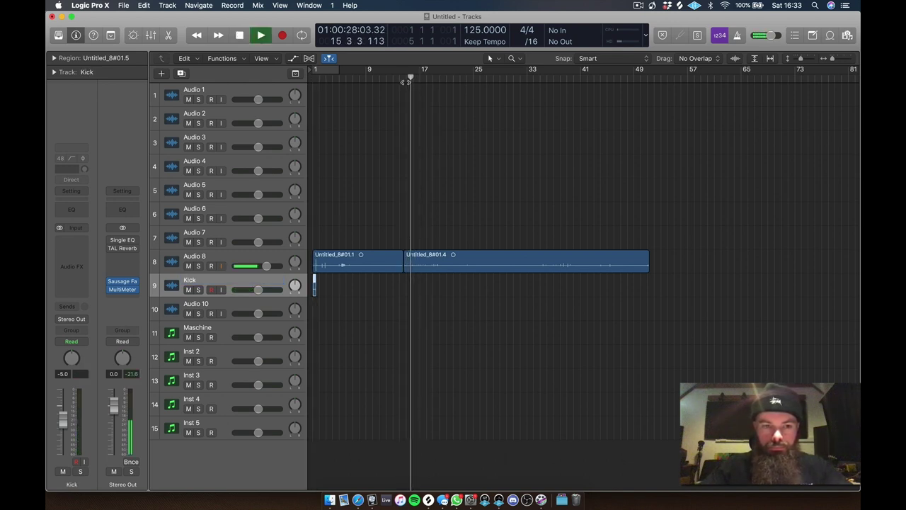
# - Move the Kick track below the Audio 10 track
pyautogui.moveTo(238, 287); pyautogui.dragTo(239, 313)
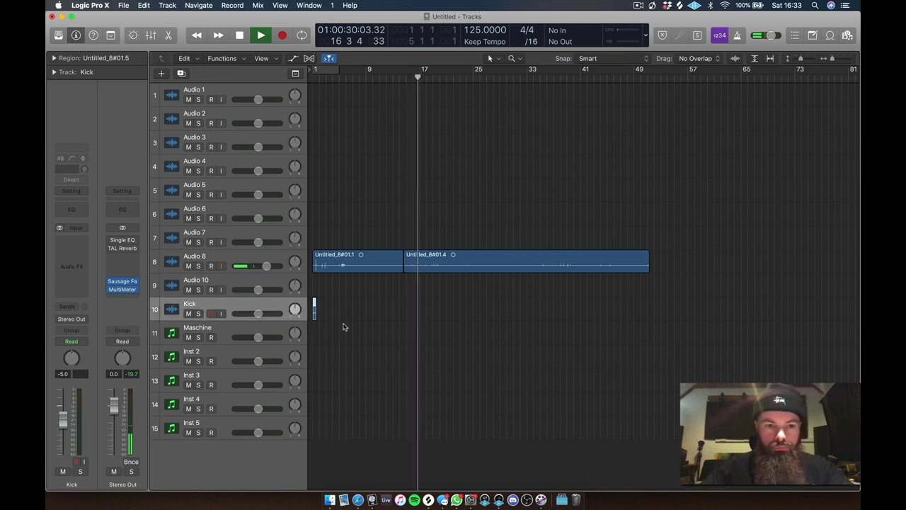
pyautogui.press('z')
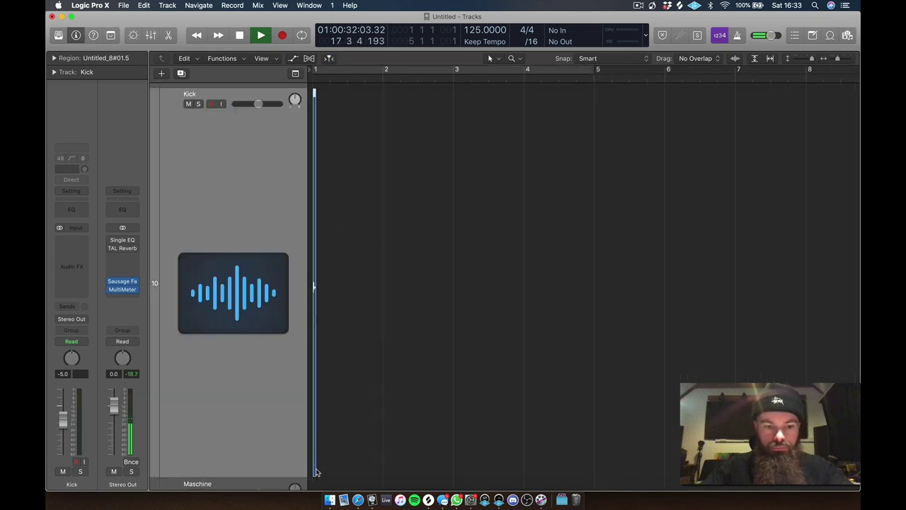
pyautogui.moveTo(315, 471)
pyautogui.mouseDown()
pyautogui.moveTo(356, 472)
pyautogui.moveTo(316, 470)
pyautogui.mouseUp()
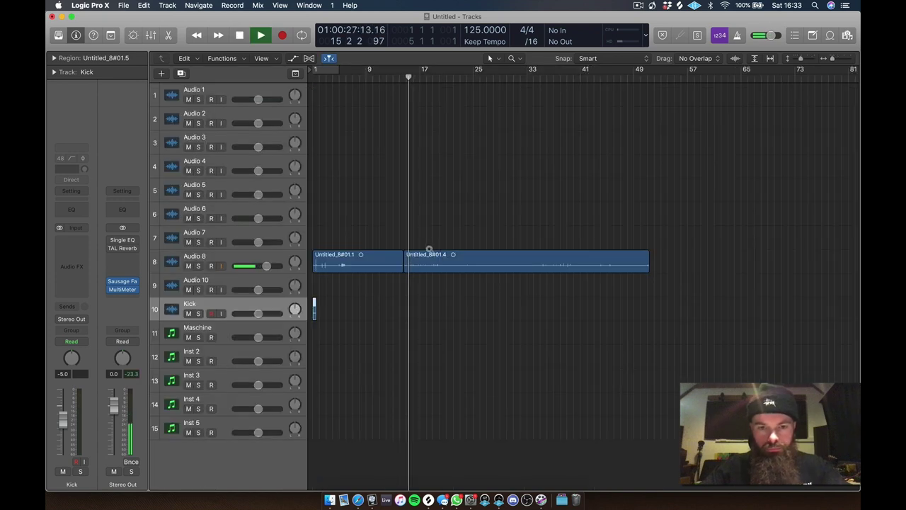
# - Audition the hits on Audio 8 between bars 13 and 19, stopping playback after bar 19
pyautogui.keyDown('ctrl'); pyautogui.keyDown('alt'); pyautogui.click(429, 252); pyautogui.keyUp('alt'); pyautogui.keyUp('ctrl')
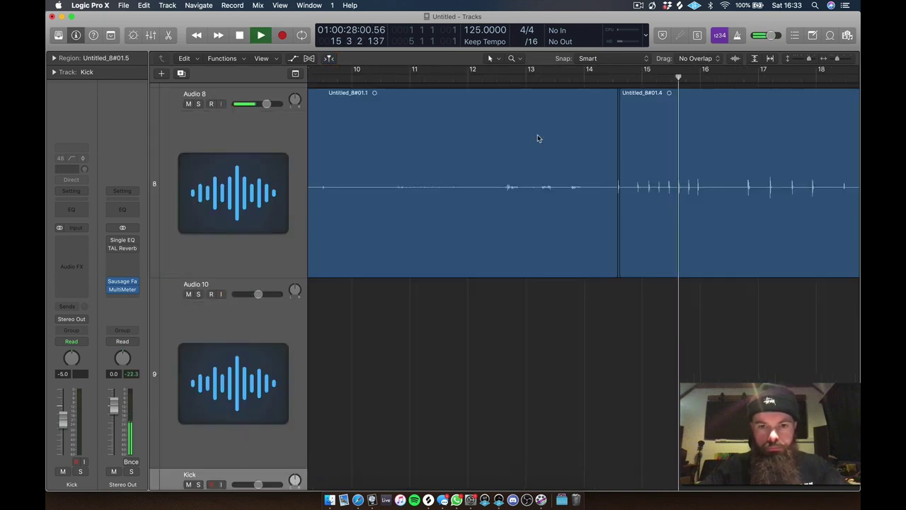
pyautogui.click(638, 87)
pyautogui.scroll(1, 645, 85)
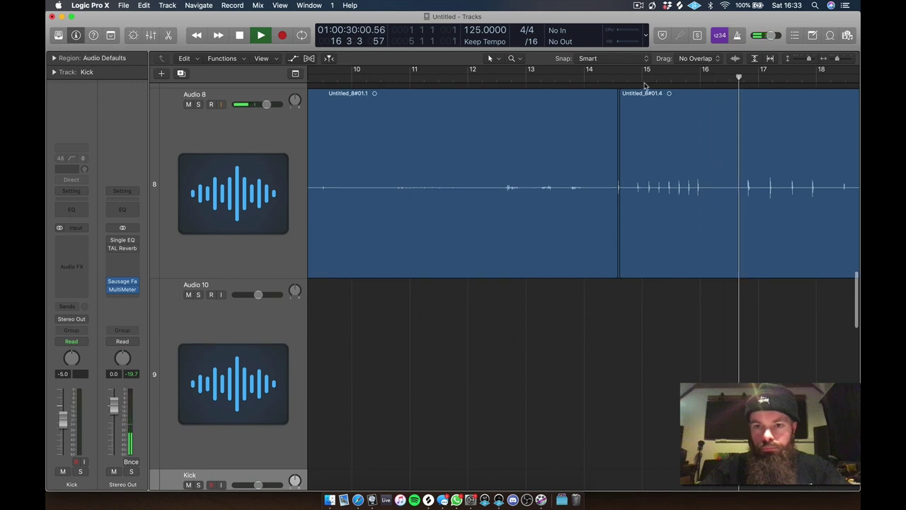
pyautogui.click(631, 77)
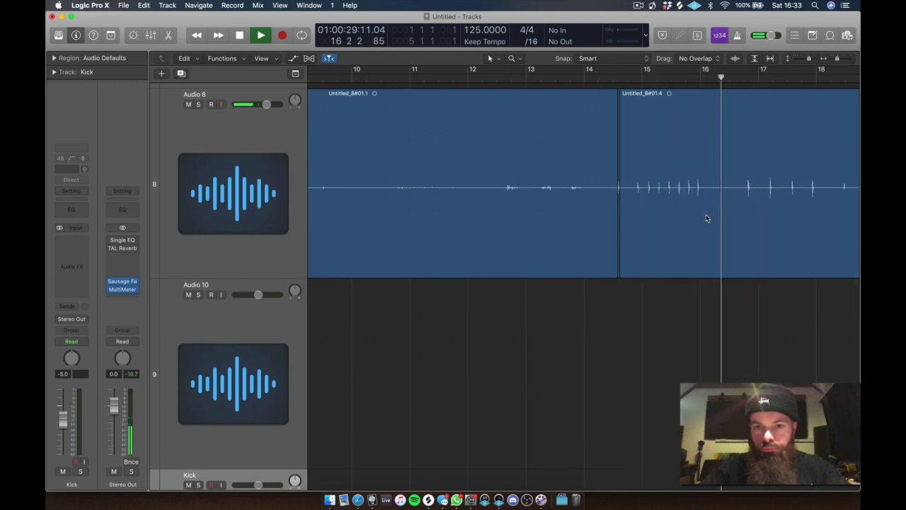
pyautogui.click(534, 74)
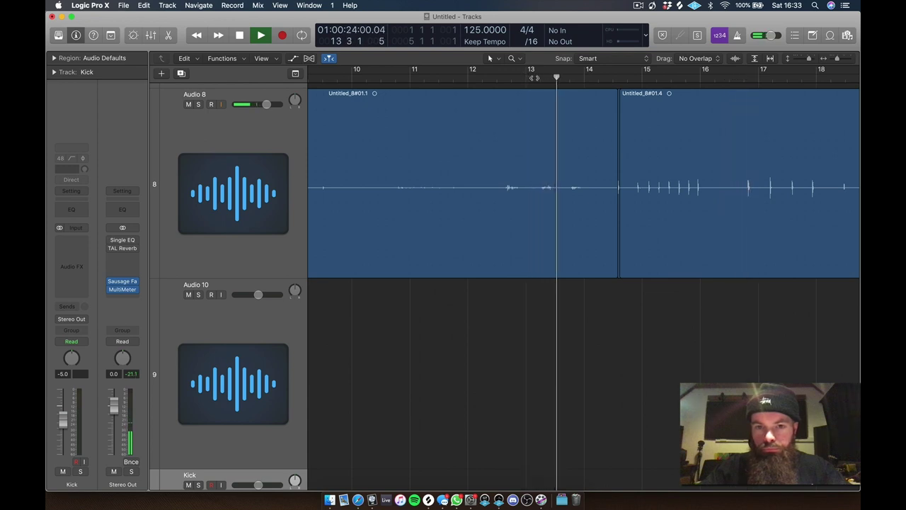
pyautogui.click(744, 77)
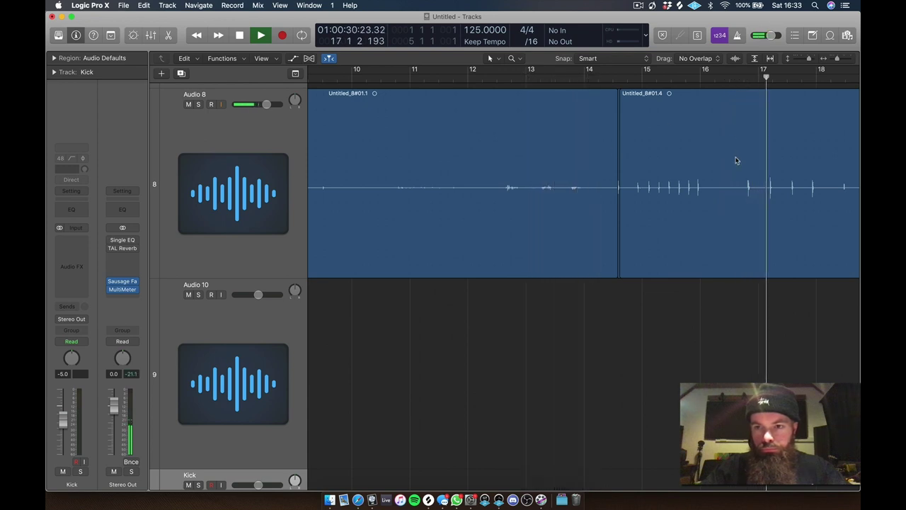
pyautogui.hscroll(2, 737, 263)
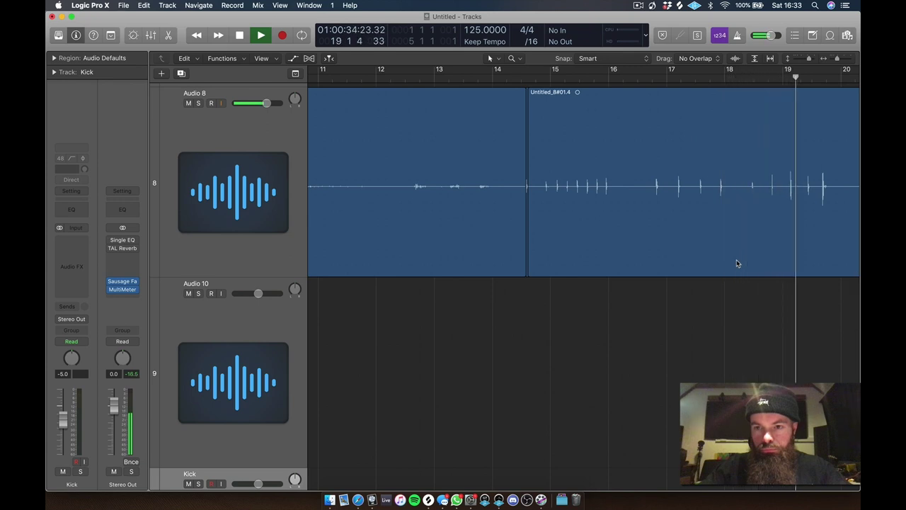
pyautogui.press('space')
# - Split the Audio 8 region with the Scissors tool just before and just after the hit near 19 1 3
pyautogui.hscroll(4, 789, 172)
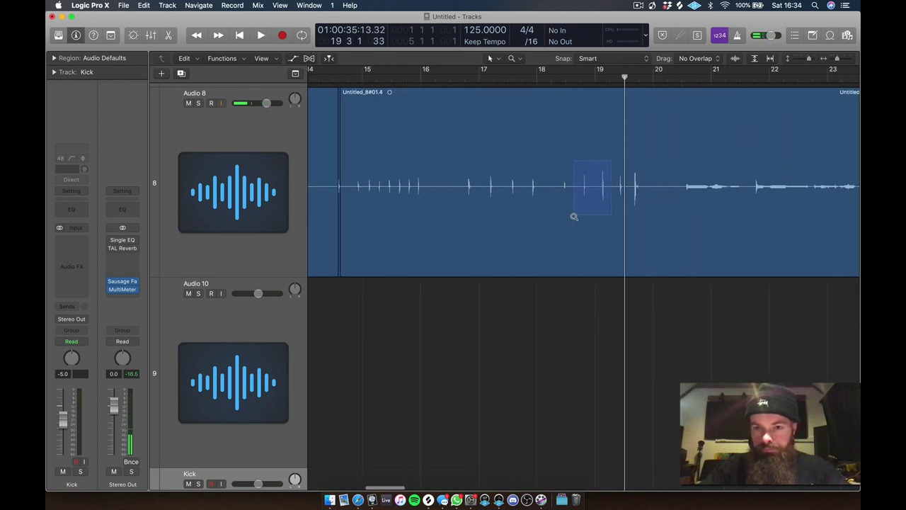
pyautogui.moveTo(574, 216); pyautogui.dragTo(574, 216)
pyautogui.press('t')
pyautogui.press('i')
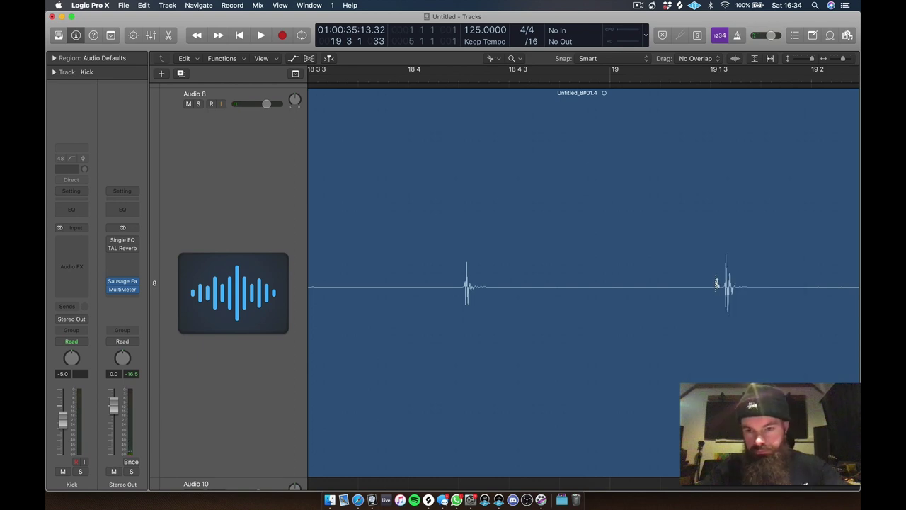
pyautogui.moveTo(715, 298); pyautogui.dragTo(716, 298)
pyautogui.click(551, 284)
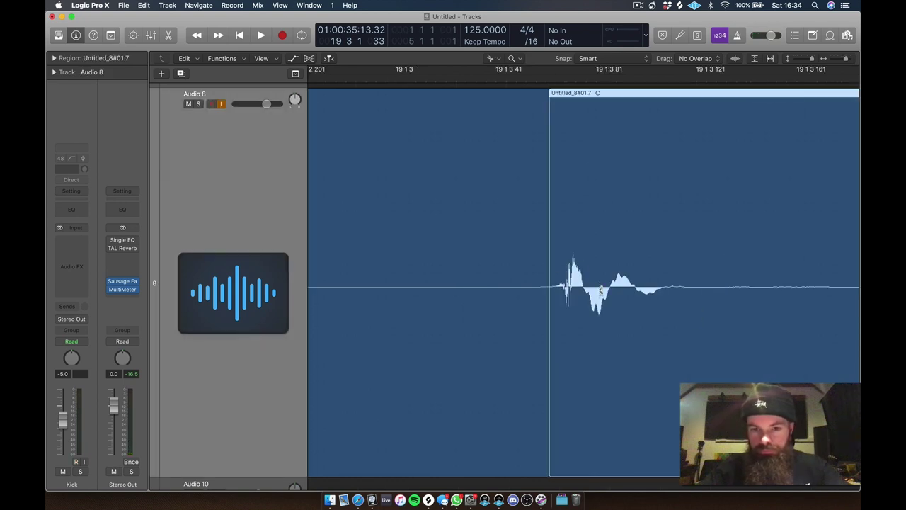
pyautogui.click(691, 288)
pyautogui.press('t')
pyautogui.press('t')
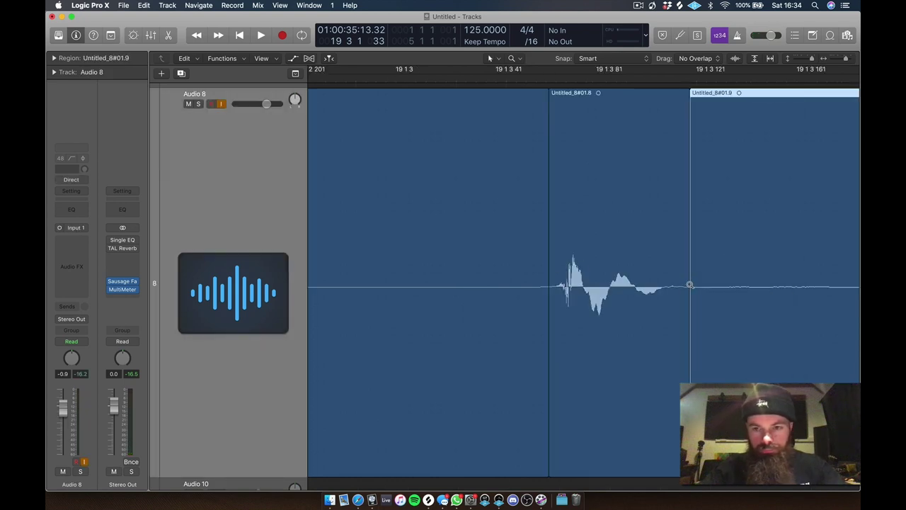
# - Move the isolated hit near 19 1 3 to bar 1 of the Audio 10 track and rename that track Kick 2
pyautogui.keyDown('ctrl'); pyautogui.keyDown('alt'); pyautogui.click(739, 224); pyautogui.keyUp('alt'); pyautogui.keyUp('ctrl')
pyautogui.click(731, 225)
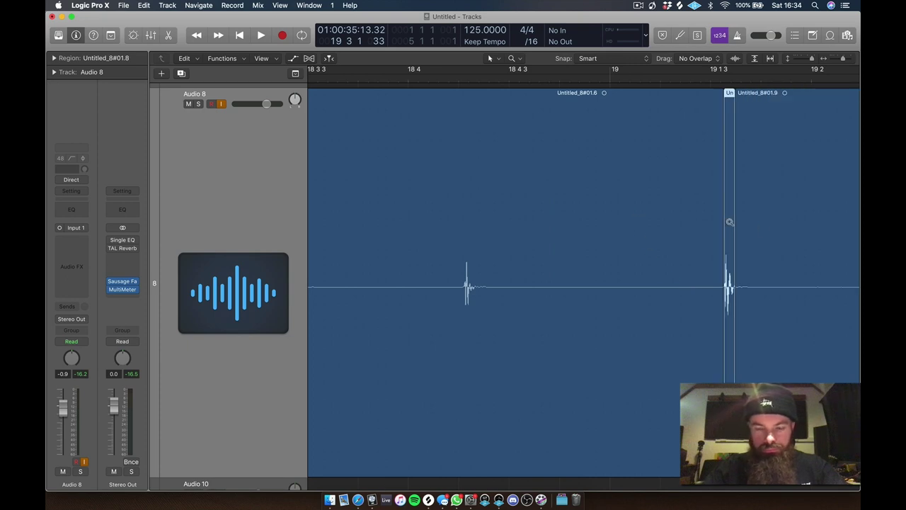
pyautogui.keyDown('ctrl'); pyautogui.keyDown('alt'); pyautogui.click(729, 222); pyautogui.keyUp('alt'); pyautogui.keyUp('ctrl')
pyautogui.press('Return')
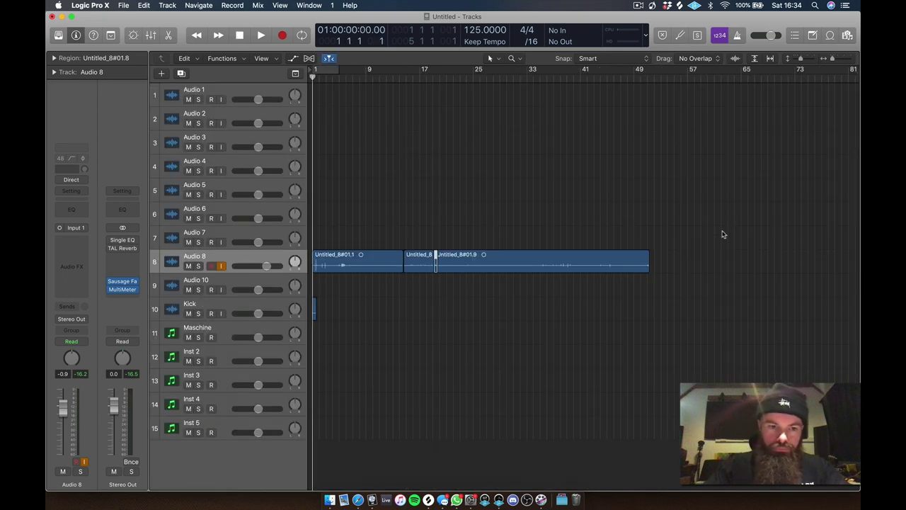
pyautogui.click(236, 281)
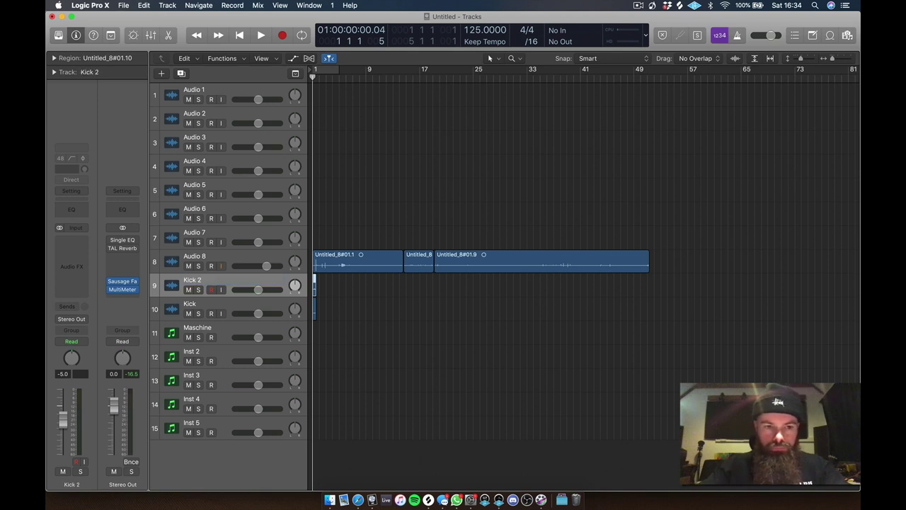
# - Audition Audio 8 from around bar 18 to bar 39 and set the project tempo to 127
pyautogui.click(431, 68)
pyautogui.press('space')
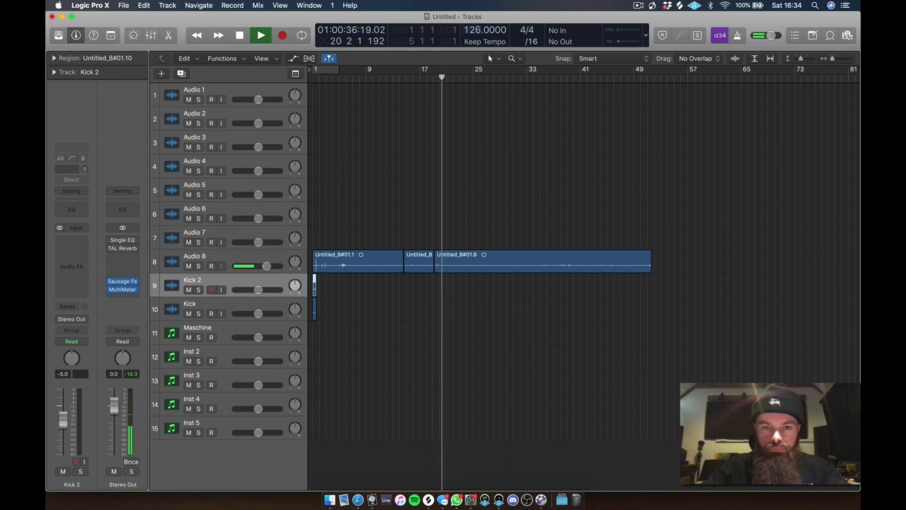
pyautogui.click(477, 27)
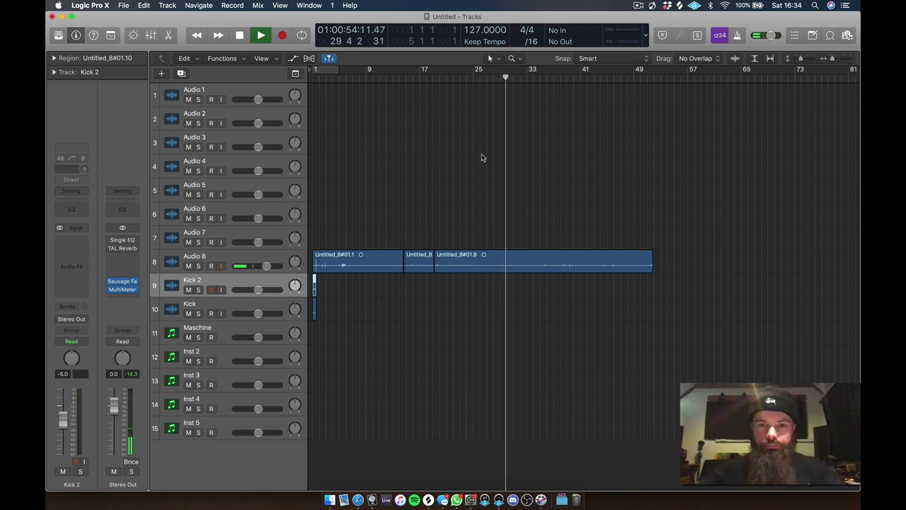
pyautogui.moveTo(555, 237); pyautogui.dragTo(475, 356)
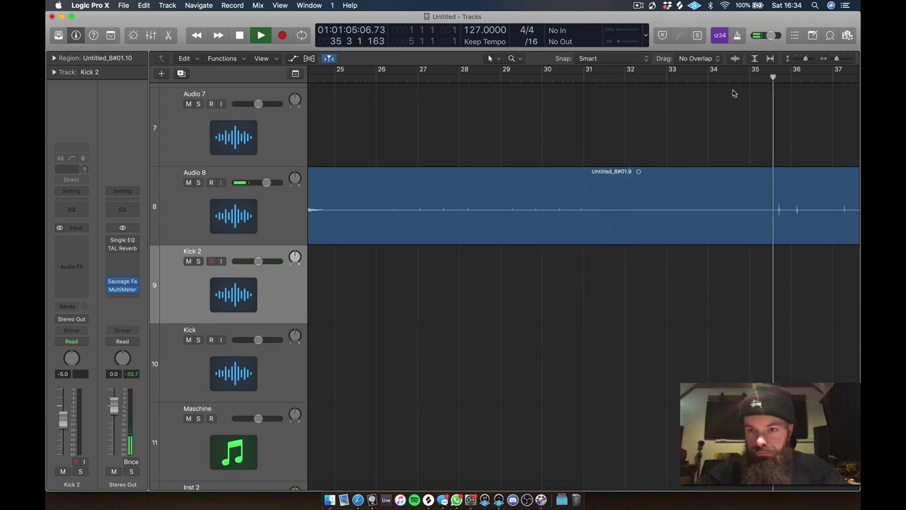
pyautogui.hscroll(8, 671, 225)
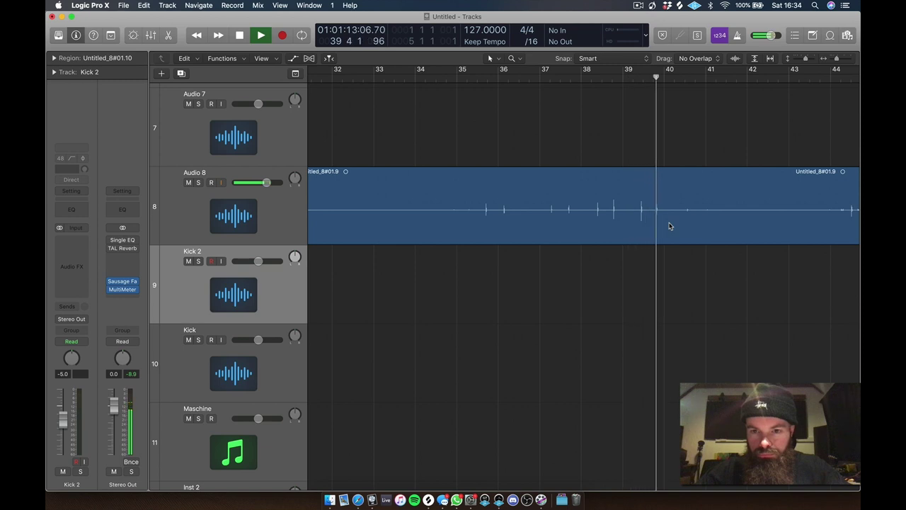
# - Stop playback and split the Audio 8 region just before and just after the hit near 38 4
pyautogui.moveTo(638, 175); pyautogui.dragTo(589, 248)
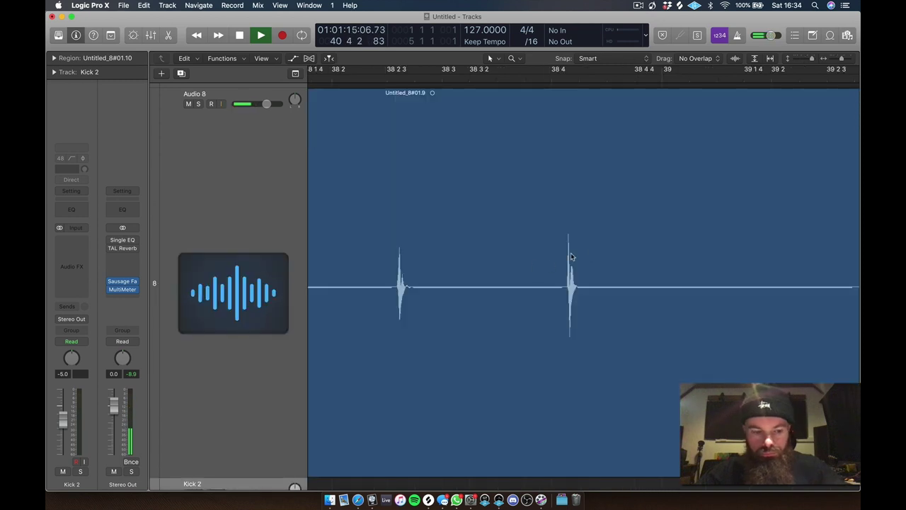
pyautogui.press('t')
pyautogui.press('i')
pyautogui.press('space')
pyautogui.click(566, 285)
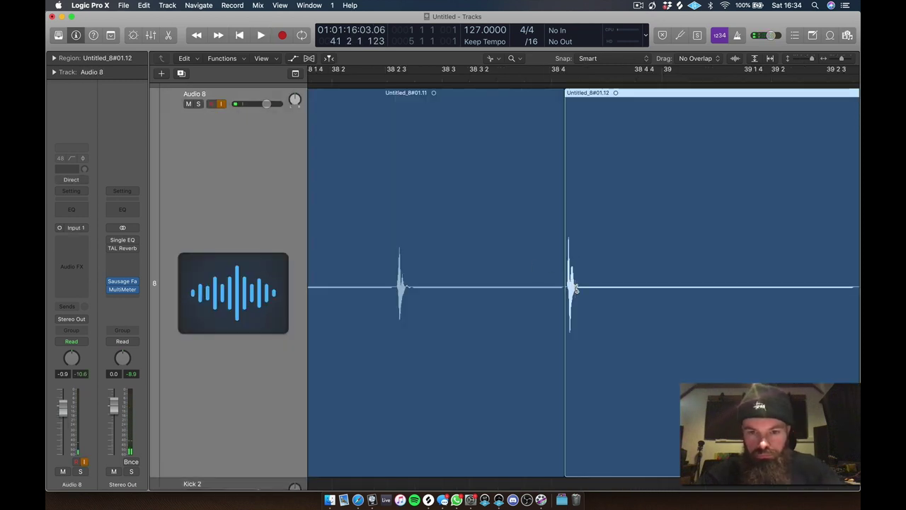
pyautogui.click(578, 287)
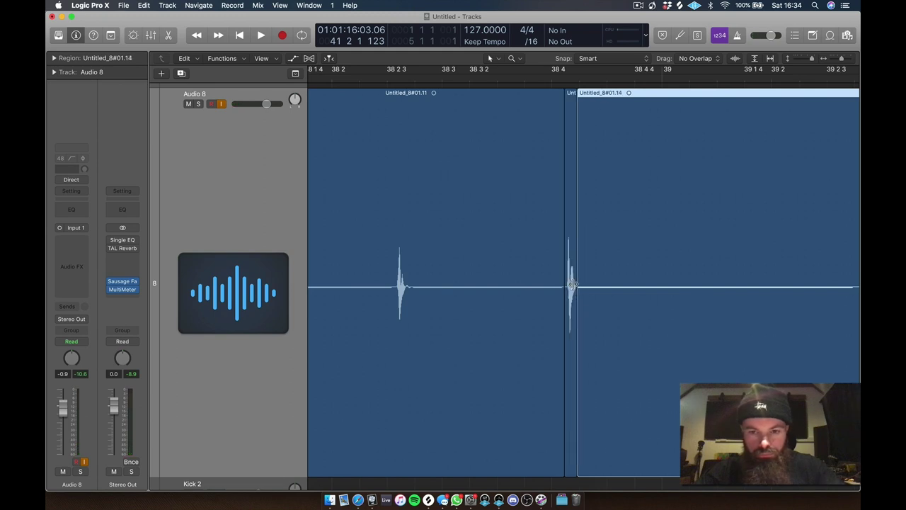
# - Move the isolated hit from Audio 8 to bar 1 of a new duplicate of the Kick track
pyautogui.click(572, 284)
pyautogui.press('z')
pyautogui.press('Return')
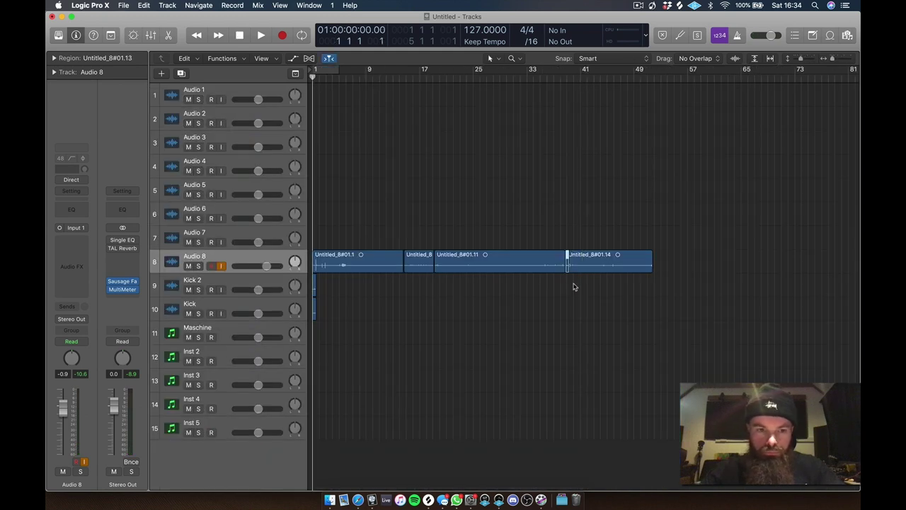
pyautogui.click(230, 303)
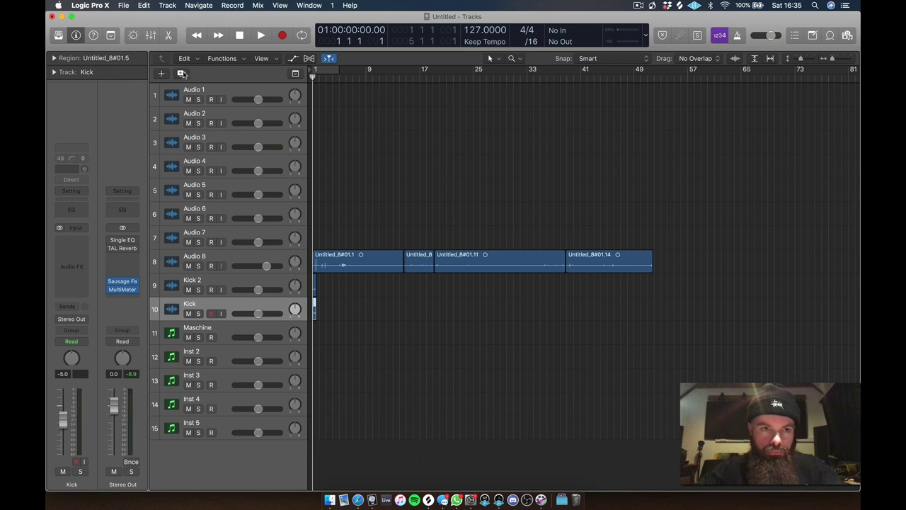
pyautogui.click(181, 73)
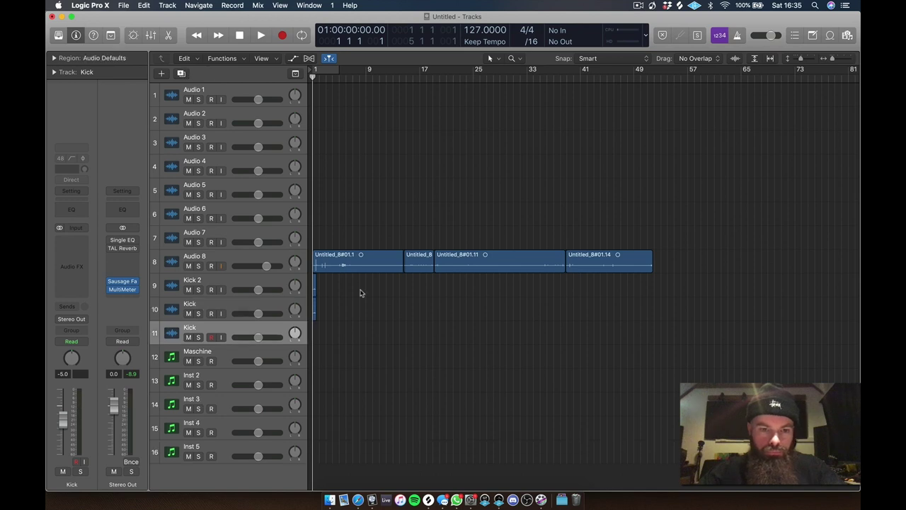
# - Play back the remainder of Audio 8 from around bar 41 to the end of the recording
pyautogui.doubleClick(574, 80)
pyautogui.click(588, 79)
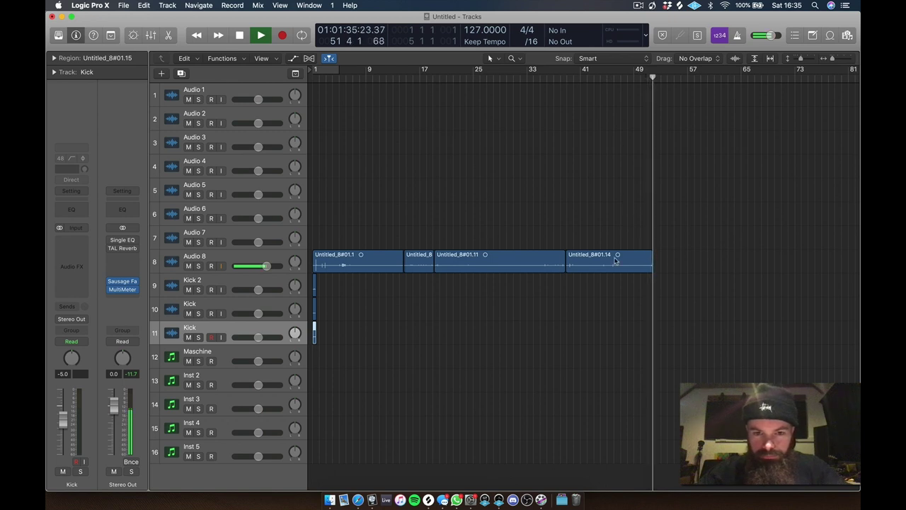
pyautogui.press('space')
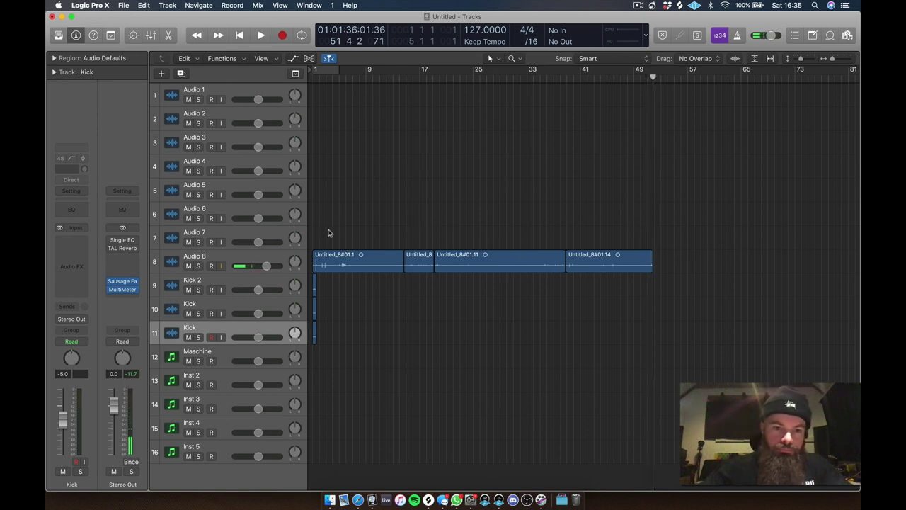
# - Mute the Audio 8 track and play the layered kick hits together from bar 1
pyautogui.press('Return')
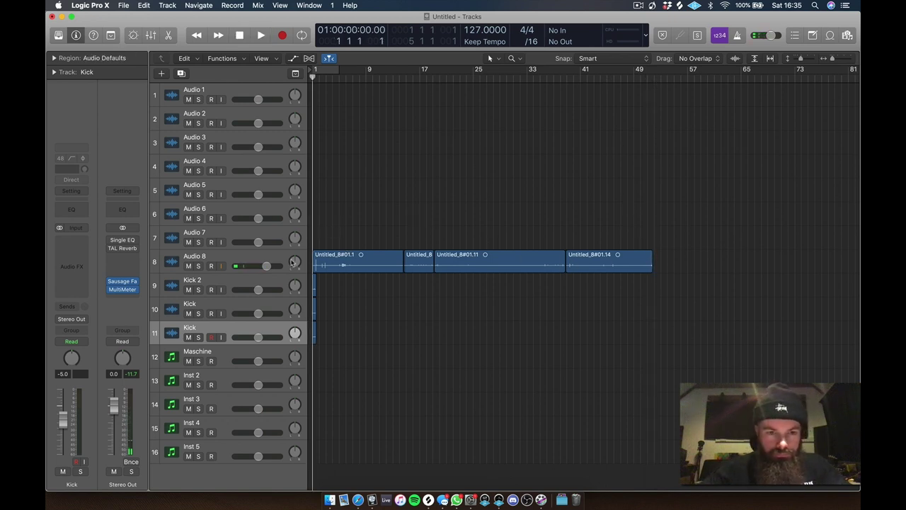
pyautogui.click(189, 267)
pyautogui.moveTo(365, 271); pyautogui.dragTo(238, 419)
pyautogui.hscroll(-1, 376, 168)
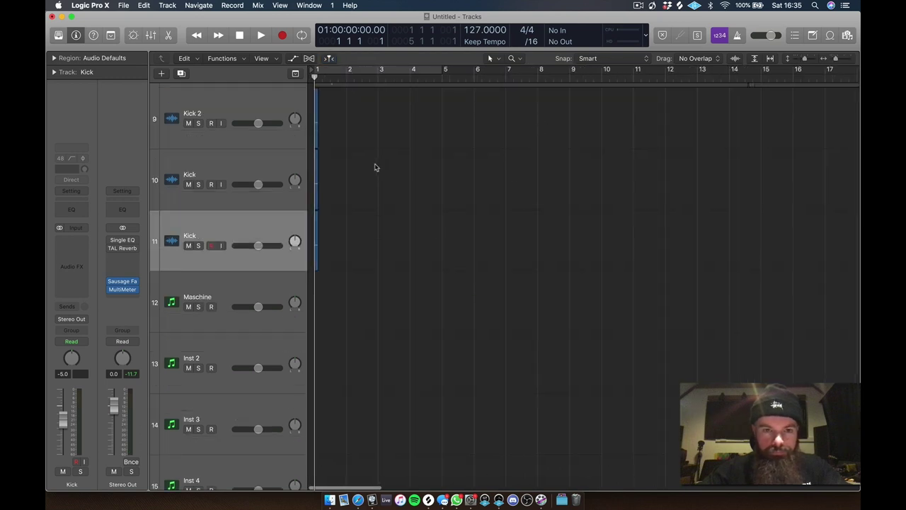
pyautogui.press('space')
pyautogui.moveTo(361, 156); pyautogui.dragTo(239, 319)
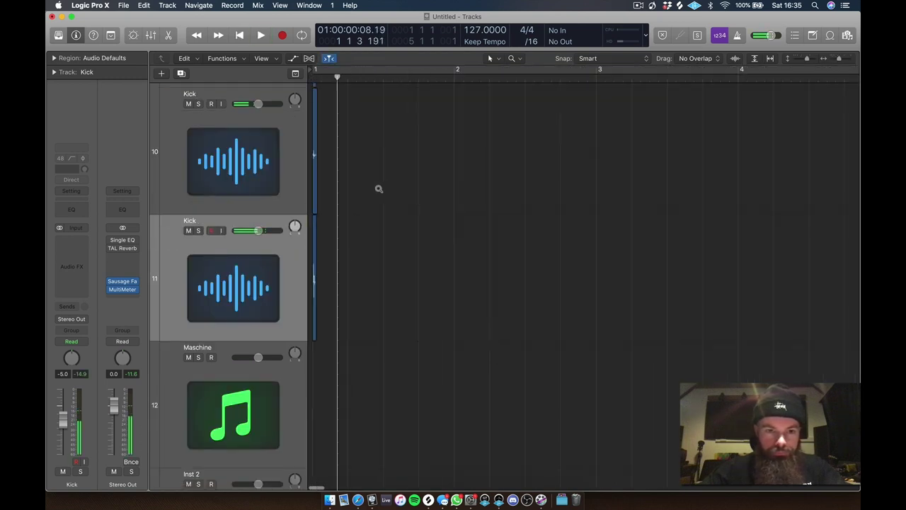
pyautogui.moveTo(379, 189); pyautogui.dragTo(248, 333)
pyautogui.press('space')
pyautogui.press('space')
# - Trim the start of the region on the lower Kick track to the hit's attack and align it to bar 1
pyautogui.moveTo(380, 191); pyautogui.dragTo(246, 351)
pyautogui.moveTo(414, 260); pyautogui.dragTo(267, 397)
pyautogui.moveTo(318, 475); pyautogui.dragTo(371, 462)
pyautogui.moveTo(346, 386); pyautogui.dragTo(347, 387)
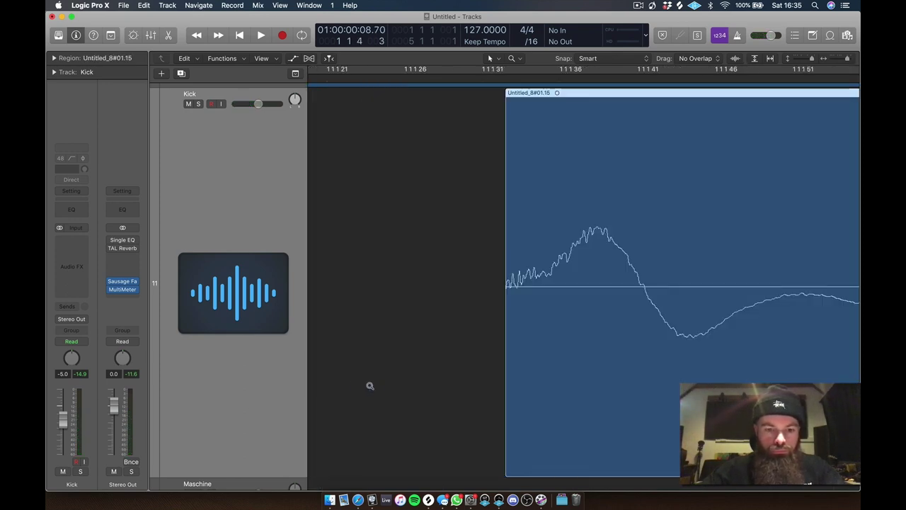
pyautogui.keyDown('ctrl'); pyautogui.keyDown('alt'); pyautogui.click(402, 382); pyautogui.keyUp('alt'); pyautogui.keyUp('ctrl')
pyautogui.moveTo(437, 367); pyautogui.dragTo(374, 365)
pyautogui.press('space')
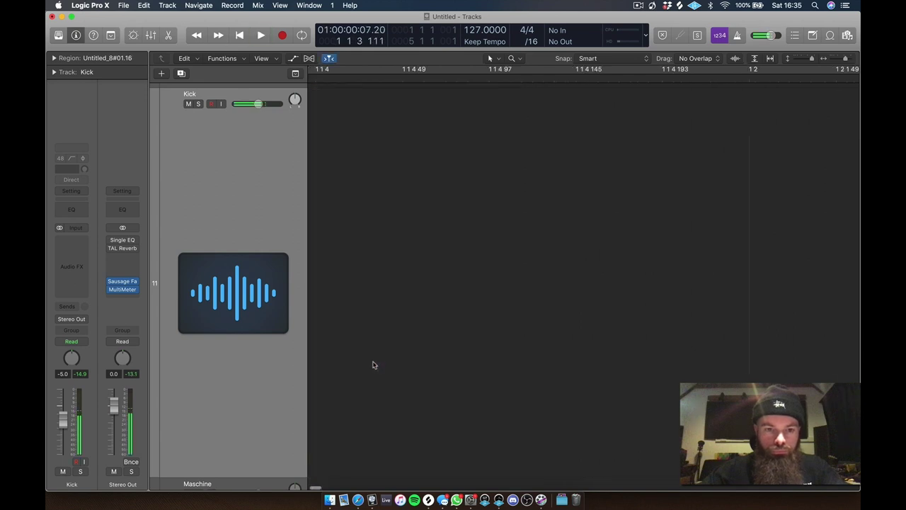
# - Adjust the end of the lower Kick track's region to just after the hit's tail and play the result
pyautogui.keyDown('ctrl'); pyautogui.keyDown('alt'); pyautogui.click(409, 326); pyautogui.keyUp('alt'); pyautogui.keyUp('ctrl')
pyautogui.moveTo(392, 273); pyautogui.dragTo(359, 299)
pyautogui.press('Delete')
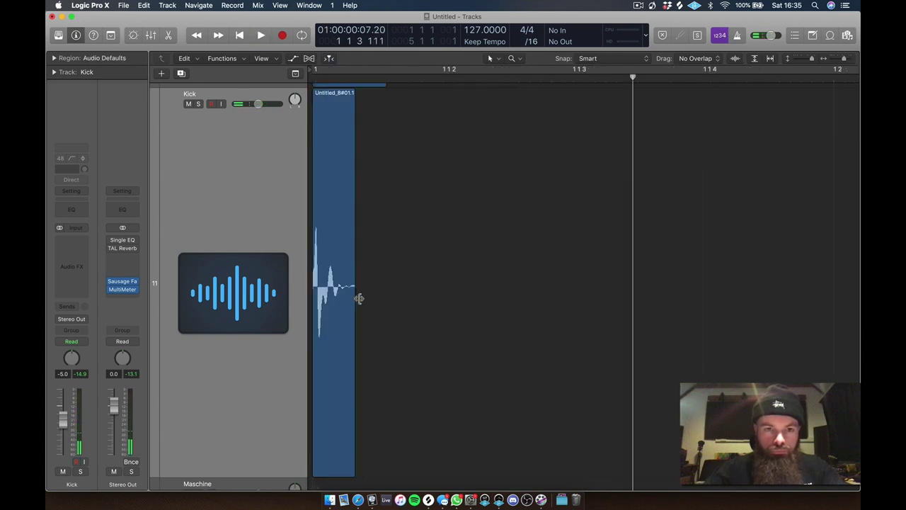
pyautogui.moveTo(351, 442)
pyautogui.mouseDown()
pyautogui.moveTo(386, 445)
pyautogui.moveTo(360, 443)
pyautogui.mouseUp()
pyautogui.press('space')
pyautogui.press('space')
pyautogui.keyDown('ctrl'); pyautogui.keyDown('alt'); pyautogui.click(398, 213); pyautogui.keyUp('alt'); pyautogui.keyUp('ctrl')
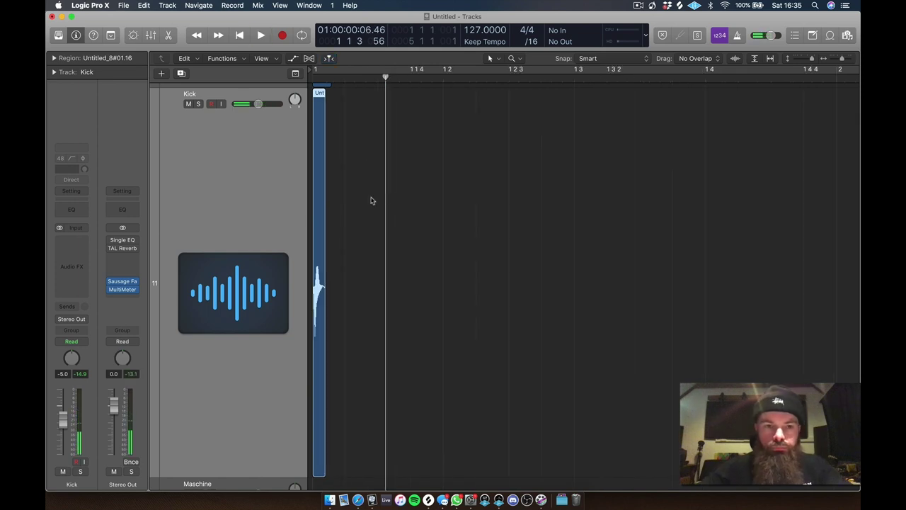
# - Examine how the waveforms on the Kick and Kick 2 tracks start and line up at bar 1
pyautogui.scroll(7, 363, 152)
pyautogui.moveTo(344, 140); pyautogui.dragTo(299, 173)
pyautogui.moveTo(382, 137); pyautogui.dragTo(301, 344)
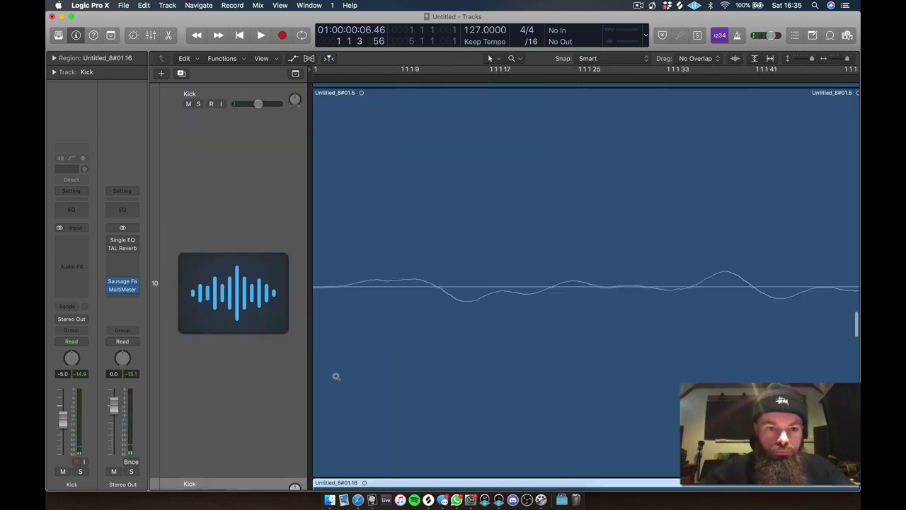
pyautogui.keyDown('ctrl'); pyautogui.keyDown('alt'); pyautogui.click(399, 261); pyautogui.keyUp('alt'); pyautogui.keyUp('ctrl')
pyautogui.scroll(7, 381, 261)
pyautogui.click(379, 261)
pyautogui.scroll(3, 355, 315)
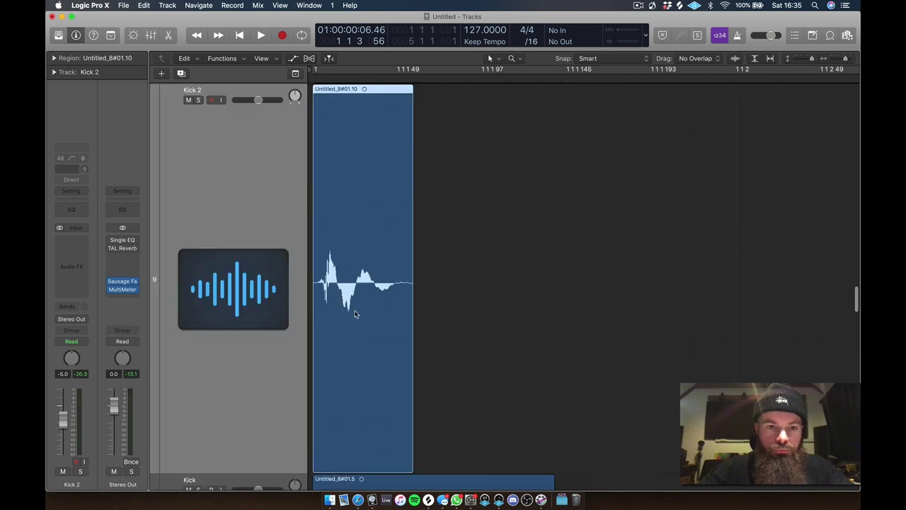
pyautogui.keyDown('ctrl'); pyautogui.keyDown('alt'); pyautogui.click(392, 312); pyautogui.keyUp('alt'); pyautogui.keyUp('ctrl')
pyautogui.scroll(-5, 375, 296)
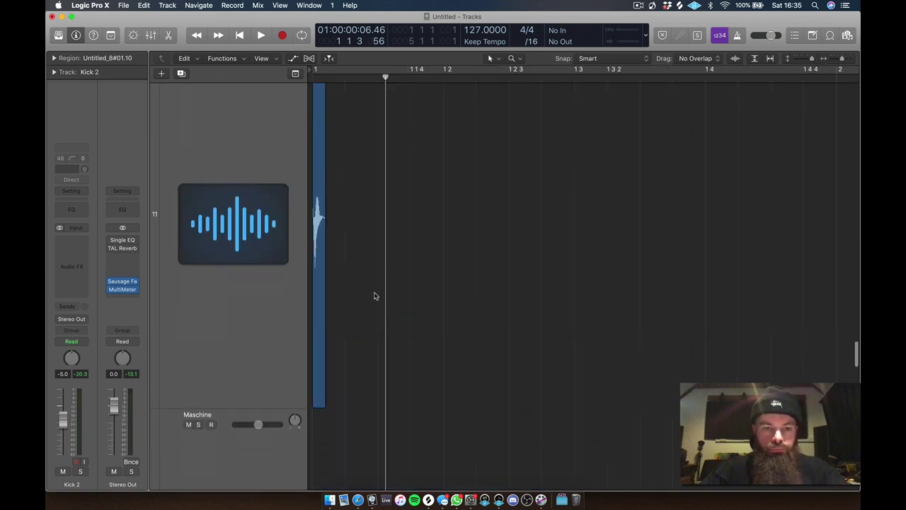
pyautogui.keyDown('ctrl'); pyautogui.keyDown('alt'); pyautogui.click(366, 163); pyautogui.keyUp('alt'); pyautogui.keyUp('ctrl')
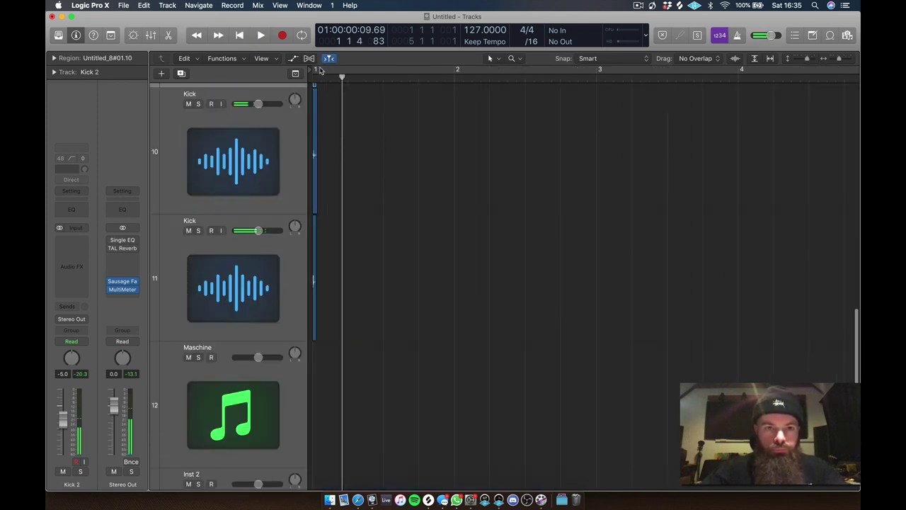
# - Loop playback from 1 1 1 1 to 1 2 1 1 and set Fatness to 8.0 % in the Stereo Out's Sausage Fattener
pyautogui.moveTo(320, 68); pyautogui.dragTo(358, 74)
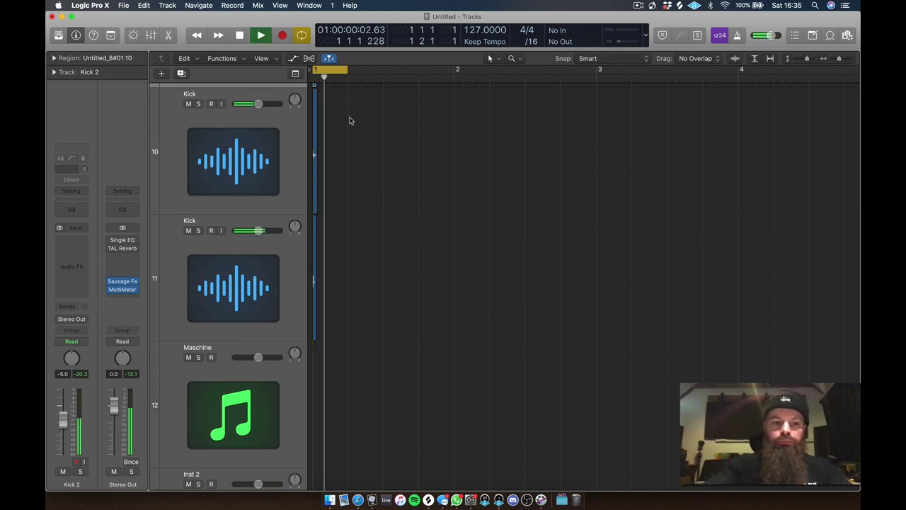
pyautogui.click(126, 282)
pyautogui.moveTo(233, 119); pyautogui.dragTo(227, 109)
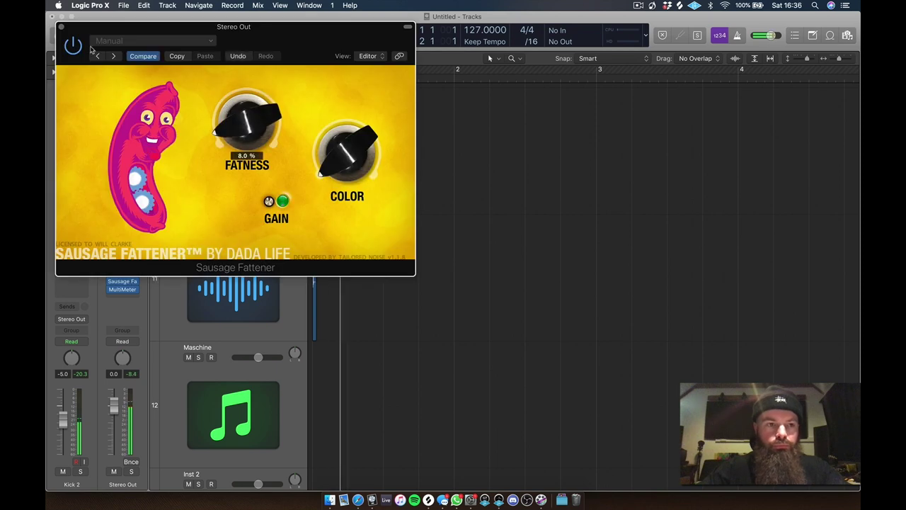
pyautogui.click(61, 27)
# - Solo the kick layers in turn to compare their sounds in the loop, clear the solos and stop playback
pyautogui.click(199, 231)
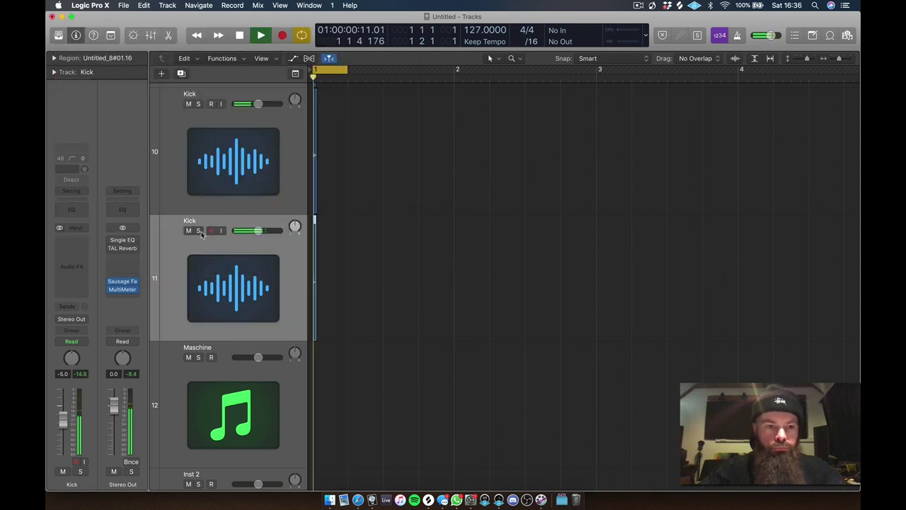
pyautogui.click(199, 104)
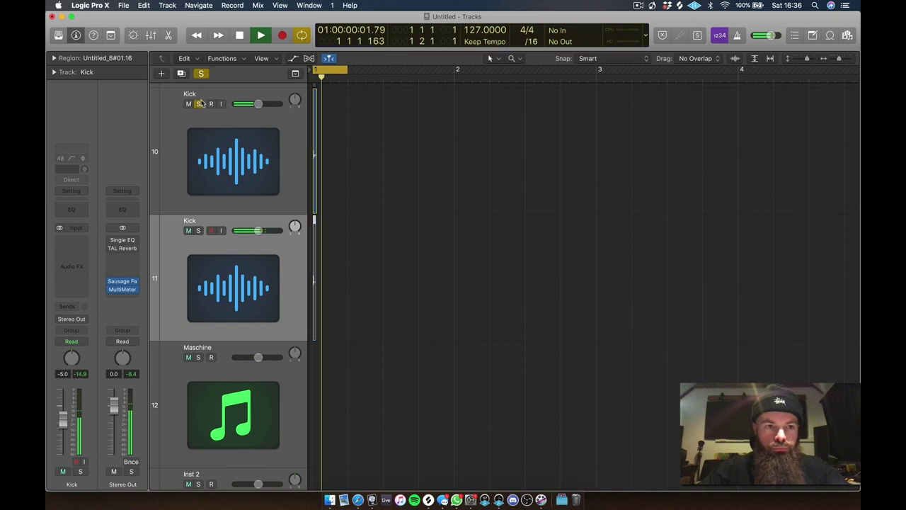
pyautogui.scroll(5, 199, 113)
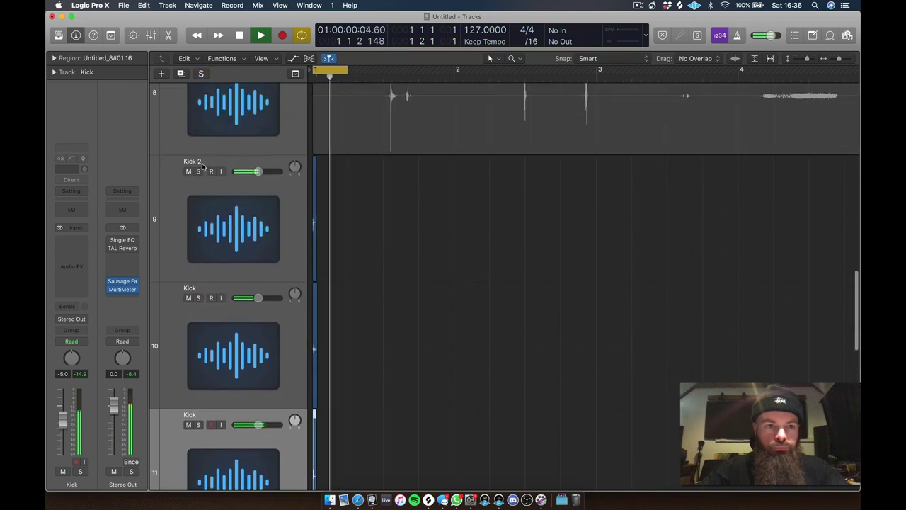
pyautogui.click(199, 172)
pyautogui.click(199, 173)
pyautogui.press('space')
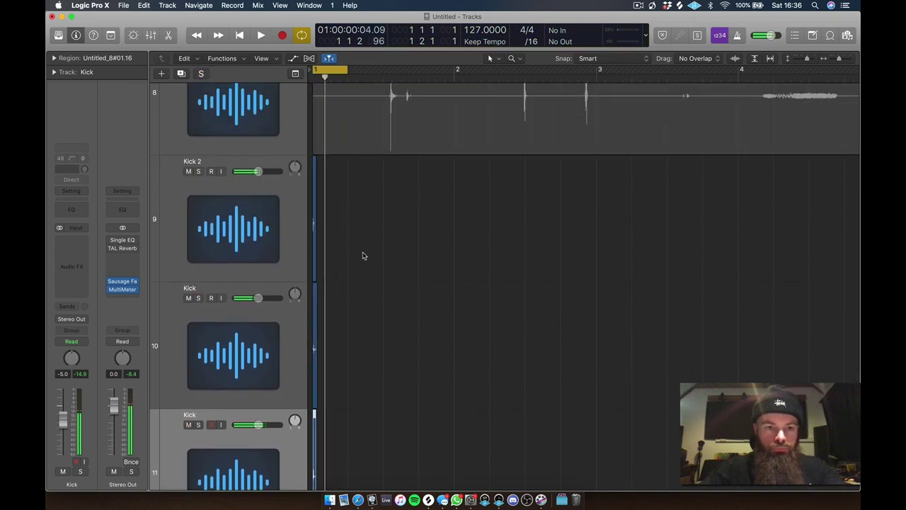
# - Select the Kick 2 track and both Kick tracks, and create an empty duplicate track directly below Kick 2
pyautogui.scroll(-5, 364, 249)
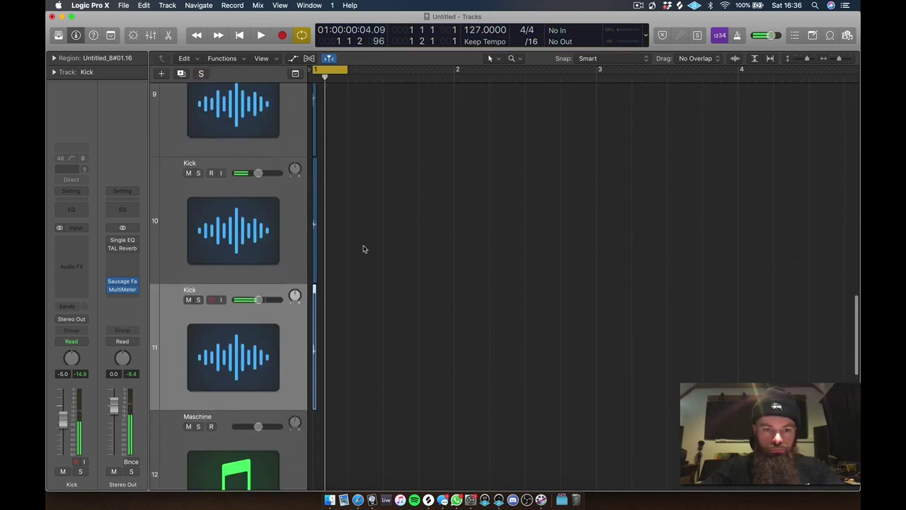
pyautogui.keyDown('shift'); pyautogui.click(229, 237); pyautogui.keyUp('shift')
pyautogui.keyDown('shift'); pyautogui.click(235, 97); pyautogui.keyUp('shift')
pyautogui.scroll(-4, 335, 328)
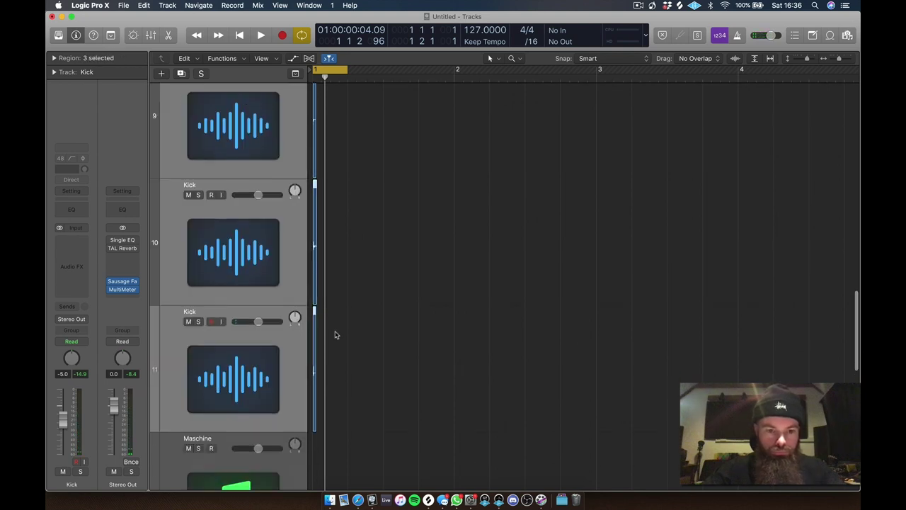
pyautogui.click(180, 73)
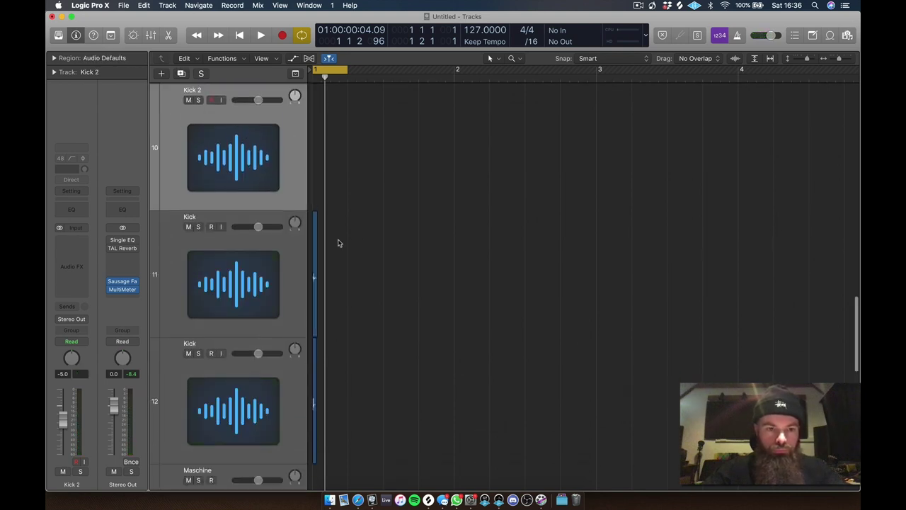
# - Move the region from the original Kick 2 track onto the empty duplicate Kick 2 track directly below
pyautogui.keyDown('ctrl'); pyautogui.keyDown('alt'); pyautogui.click(384, 301); pyautogui.keyUp('alt'); pyautogui.keyUp('ctrl')
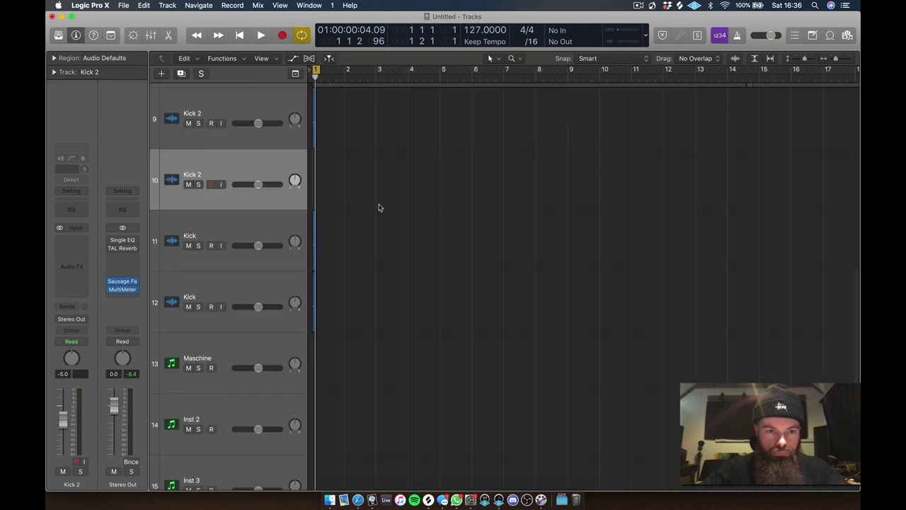
pyautogui.click(220, 116)
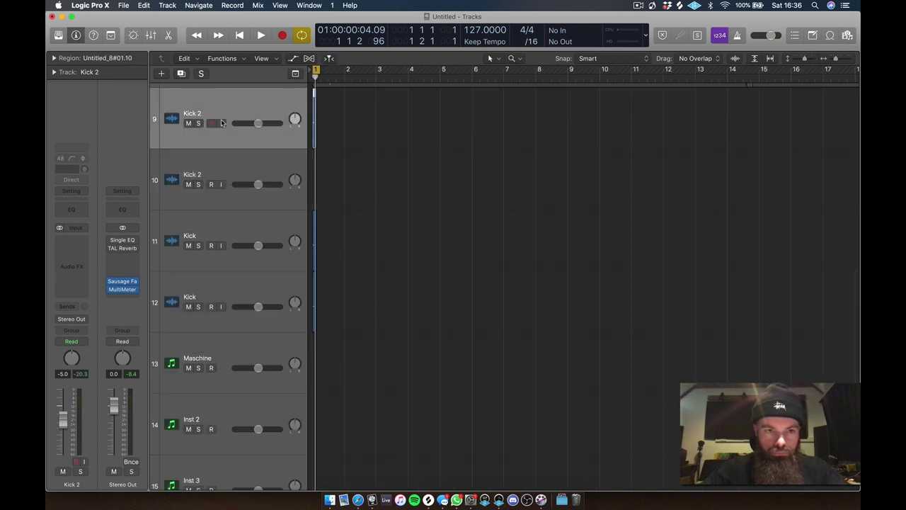
pyautogui.moveTo(240, 150); pyautogui.dragTo(242, 106)
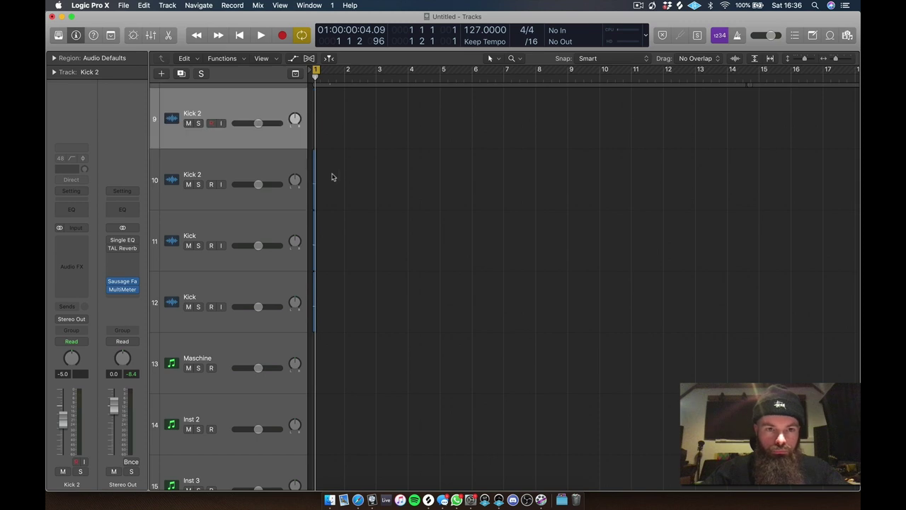
# - Mix the three layered kick regions down to one stereo audio region and play it back
pyautogui.moveTo(371, 176); pyautogui.dragTo(304, 331)
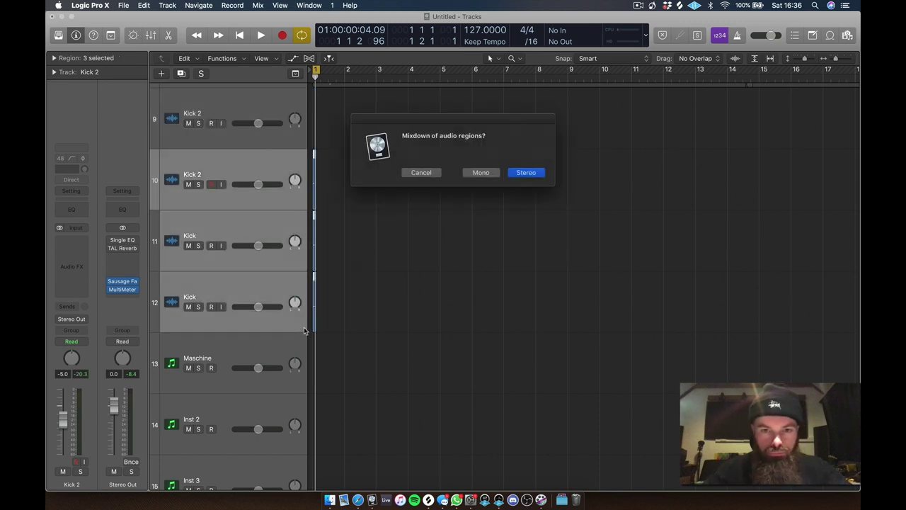
pyautogui.press('Return')
pyautogui.press('space')
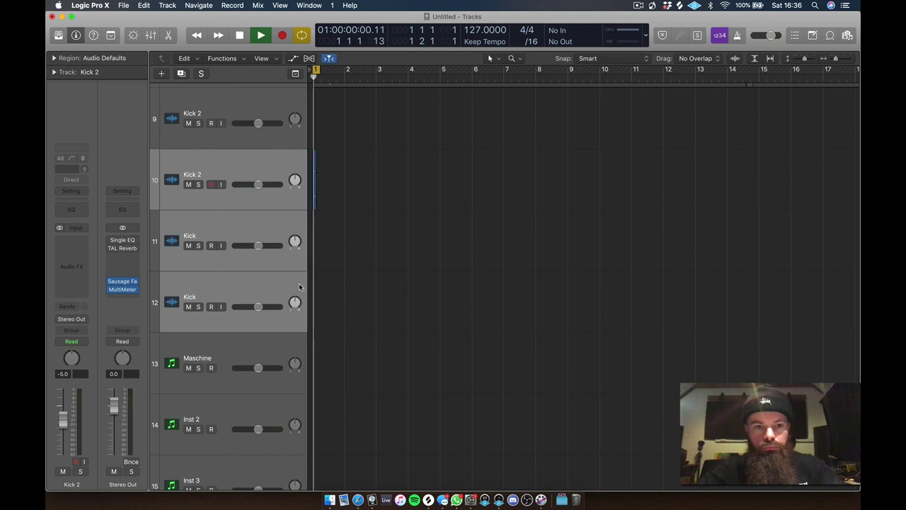
pyautogui.press('space')
# - Copy the mixed-down kick region between the two Kick 2 tracks so that each holds it at bar 1
pyautogui.click(314, 172)
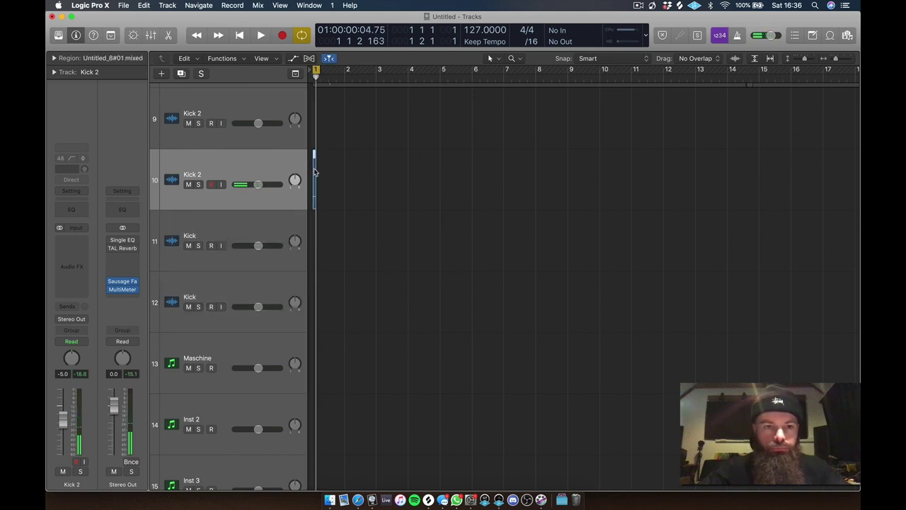
pyautogui.click(315, 172)
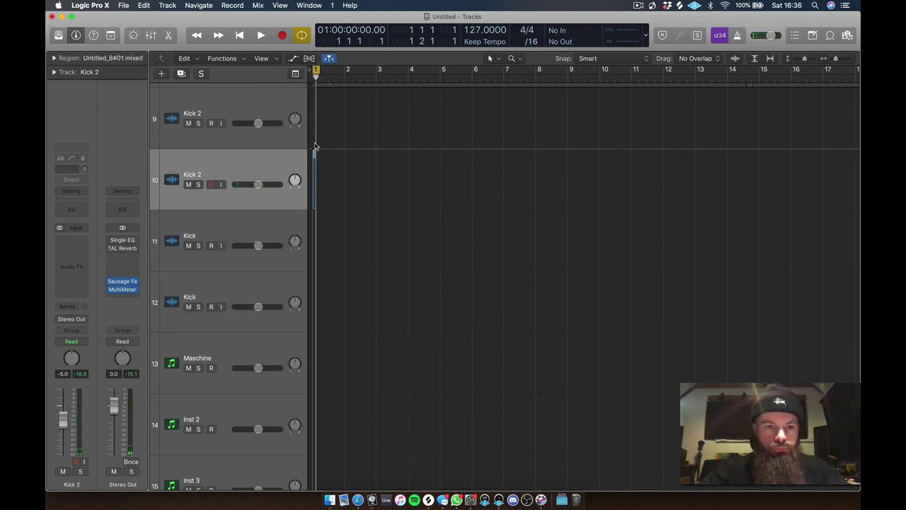
pyautogui.moveTo(315, 172)
pyautogui.mouseDown()
pyautogui.moveTo(316, 123)
pyautogui.moveTo(315, 173)
pyautogui.mouseUp()
# - Add a stereo SoundShifter Pitch to the lower Kick 2 track and set its transposition to -2 semitones during playback
pyautogui.click(74, 232)
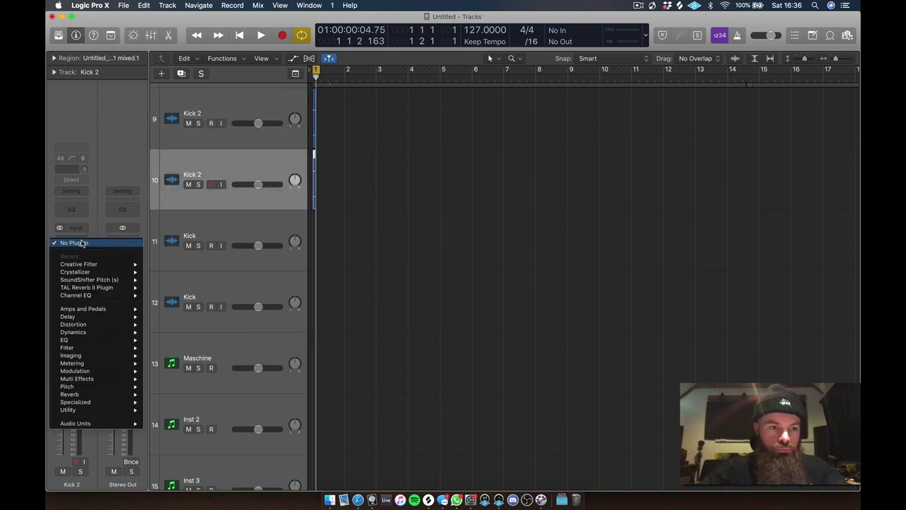
pyautogui.moveTo(114, 285)
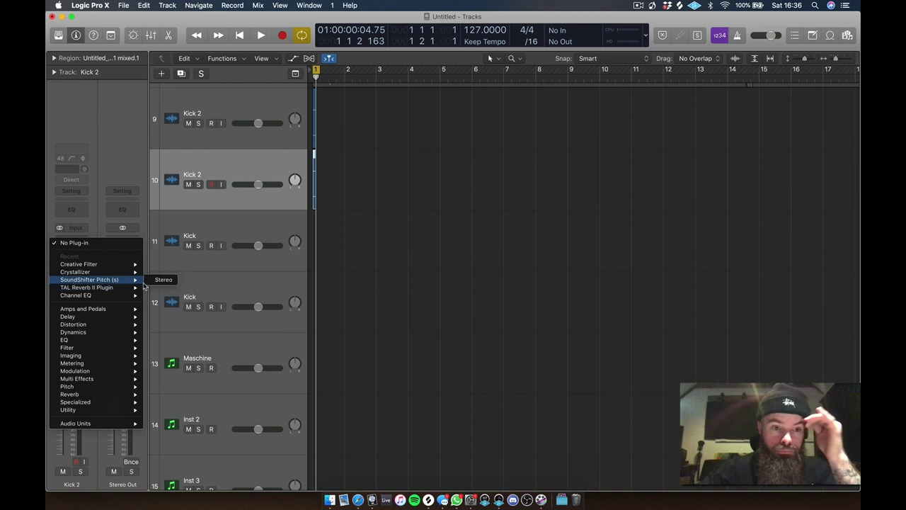
pyautogui.click(163, 280)
pyautogui.press('space')
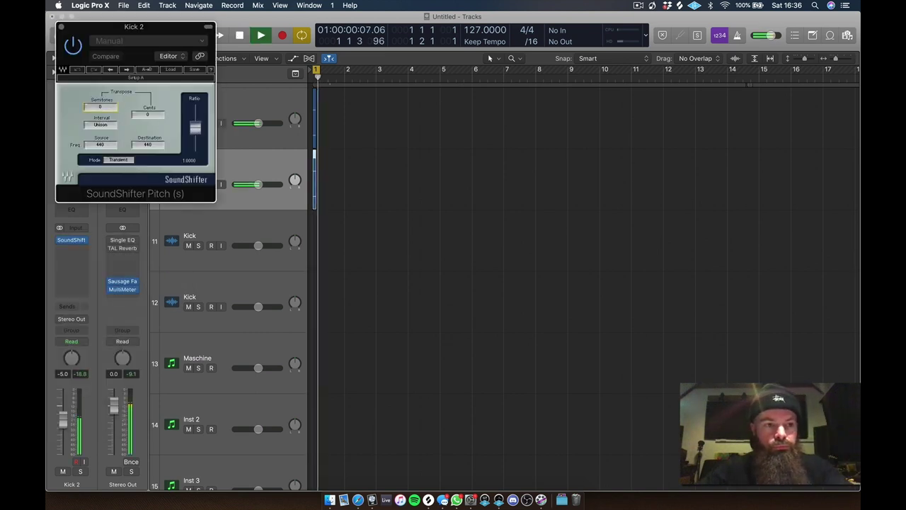
pyautogui.moveTo(104, 107)
pyautogui.mouseDown()
pyautogui.moveTo(104, 138)
pyautogui.moveTo(110, 108)
pyautogui.mouseUp()
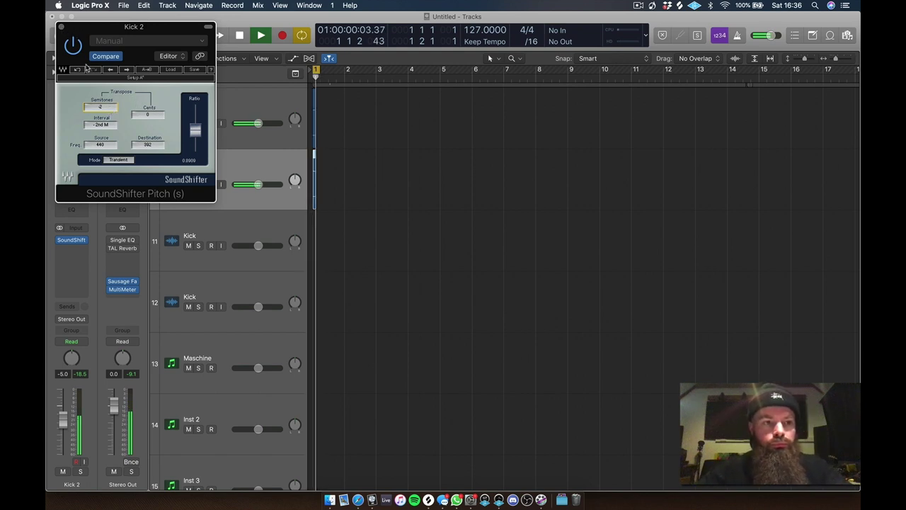
pyautogui.press('space')
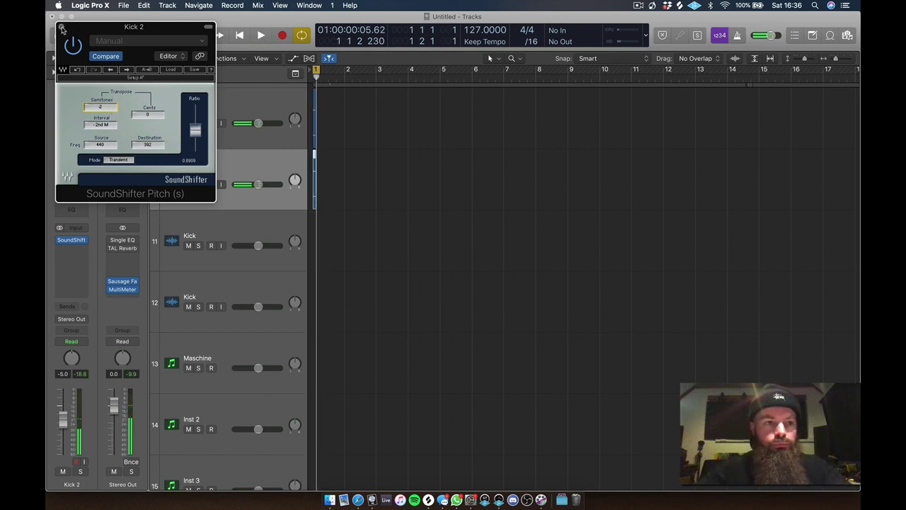
pyautogui.click(62, 28)
# - Mute the upper Kick 2 track and audition the pitched kick without it
pyautogui.click(189, 123)
pyautogui.press('space')
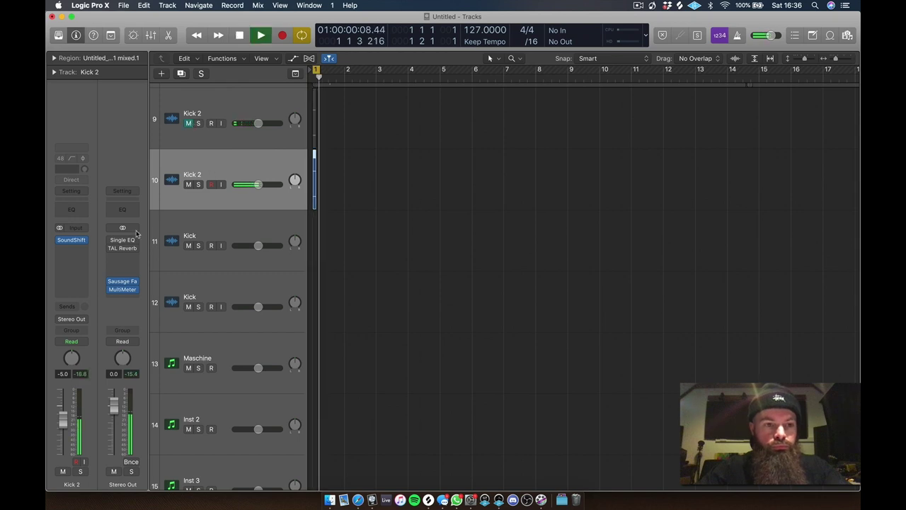
pyautogui.press('z')
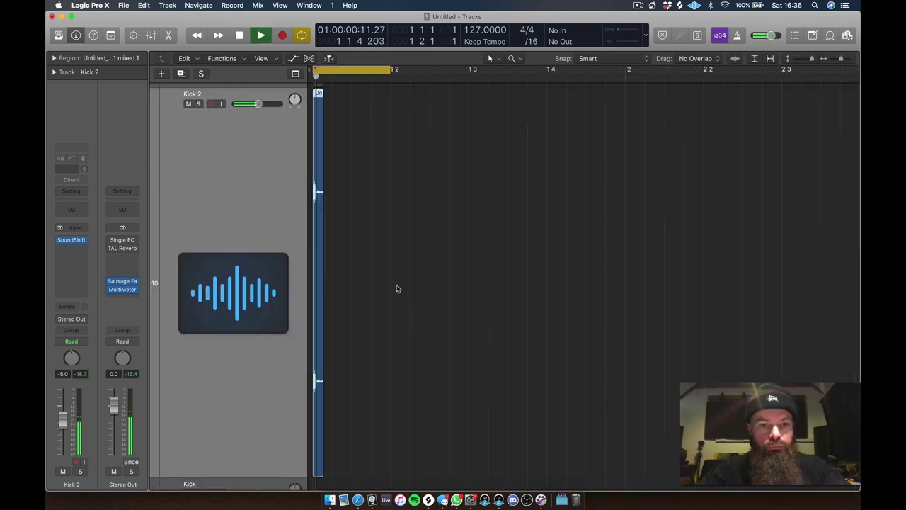
pyautogui.press('space')
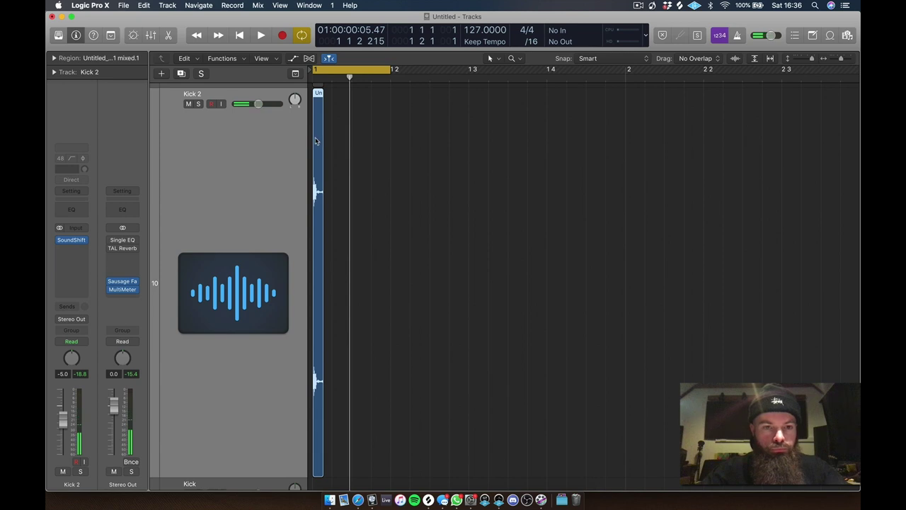
# - Bounce the pitched kick region in place with volume/pan automation included and normalization set to Overload Protection Only
pyautogui.rightClick(317, 141)
pyautogui.click(349, 143)
pyautogui.press('Return')
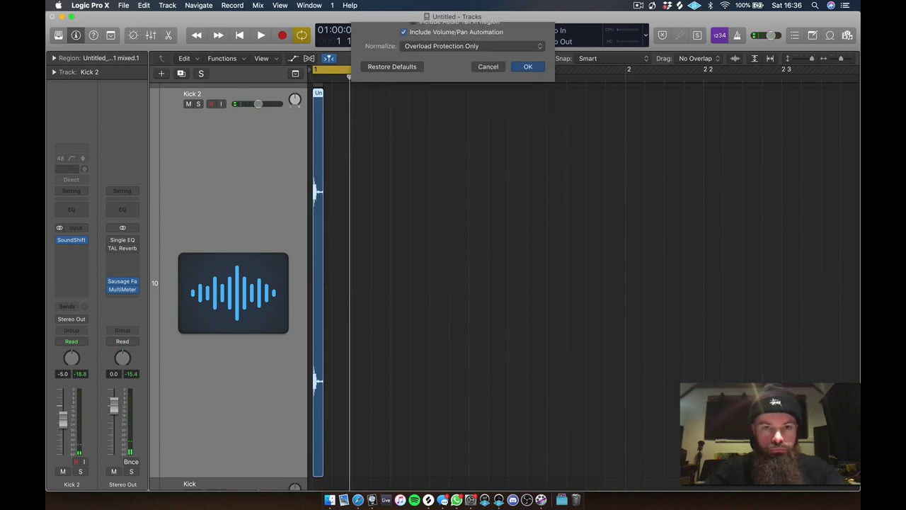
# - Normalize the bounced kick's audio file in the File editor, close the editor and audition the result
pyautogui.doubleClick(316, 287)
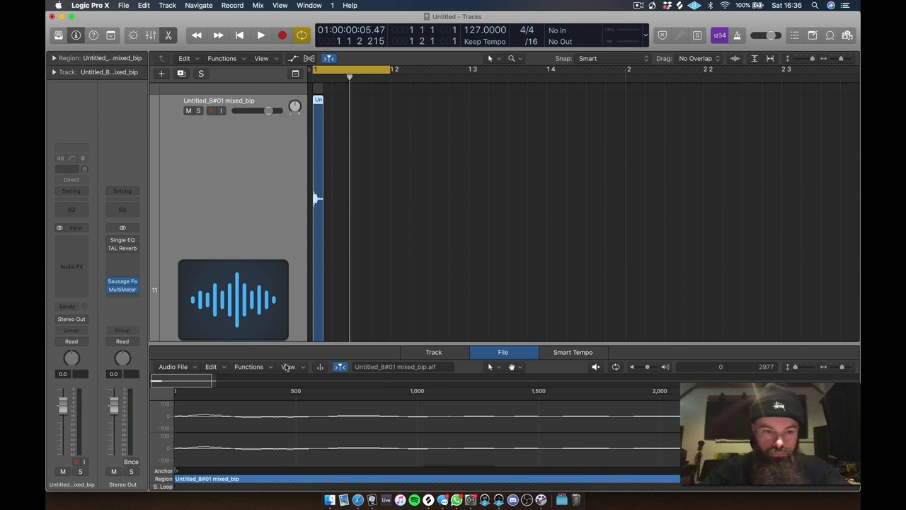
pyautogui.click(251, 367)
pyautogui.click(258, 377)
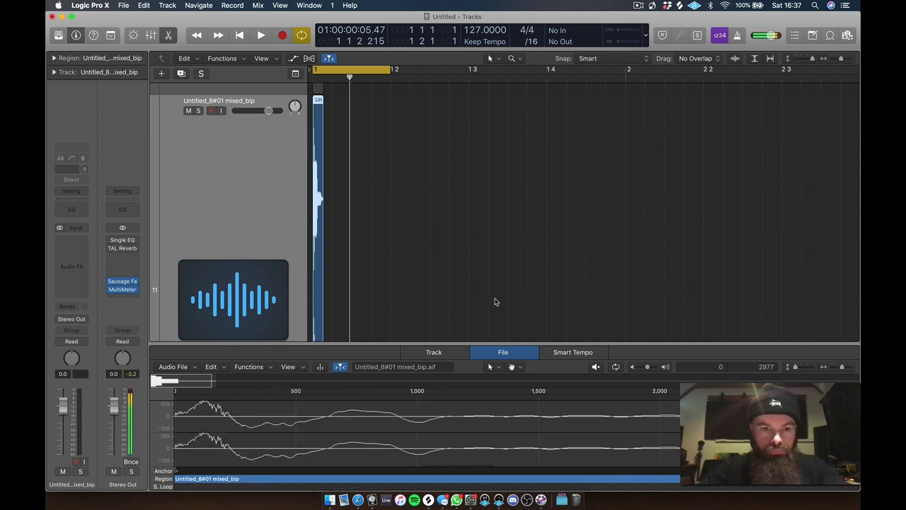
pyautogui.press('p')
pyautogui.press('p')
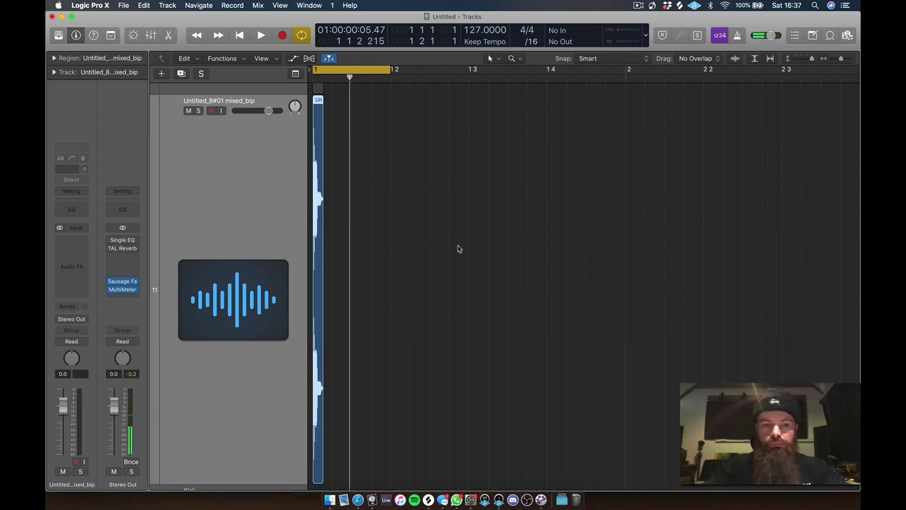
pyautogui.press('space')
pyautogui.press('space')
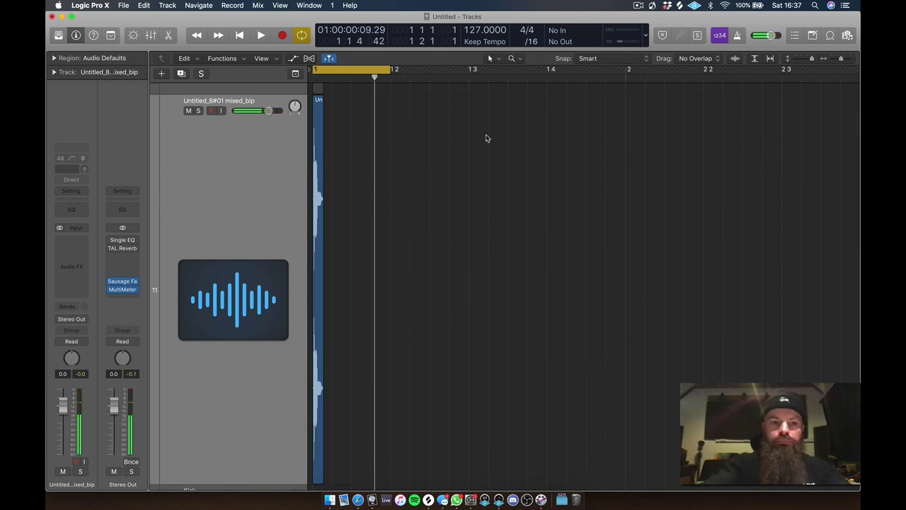
pyautogui.press('space')
pyautogui.press('space')
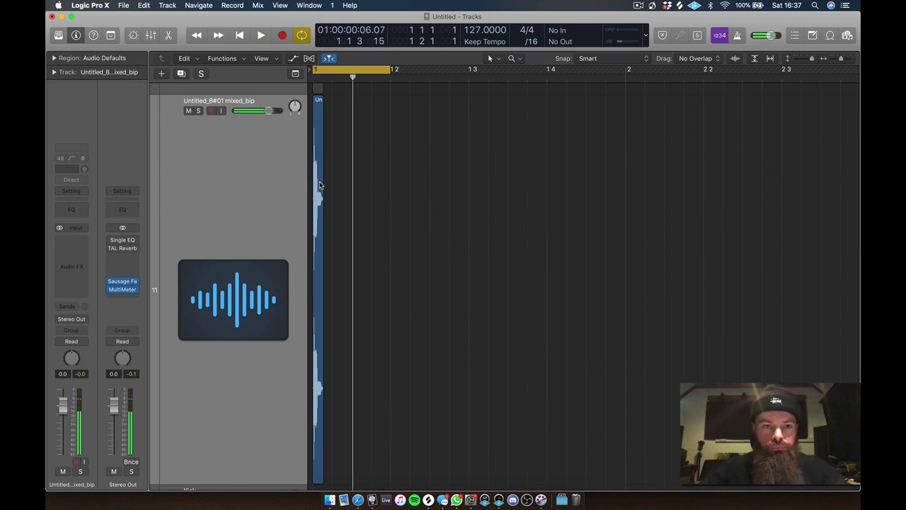
# - Copy the bounced kick onto beats 2, 3 and 4 of bar 1 and set the cycle to end at 2 1 1 1
pyautogui.click(319, 185)
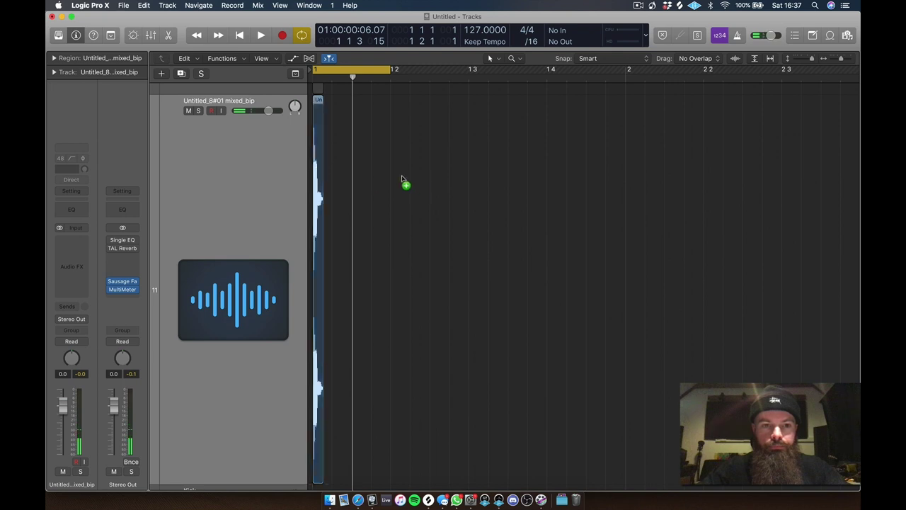
pyautogui.moveTo(401, 178); pyautogui.dragTo(403, 185)
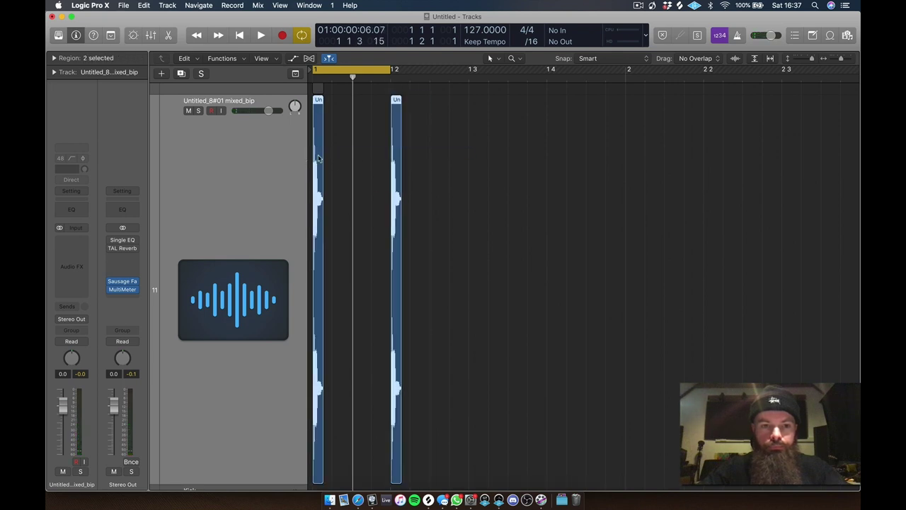
pyautogui.moveTo(436, 158); pyautogui.dragTo(474, 160)
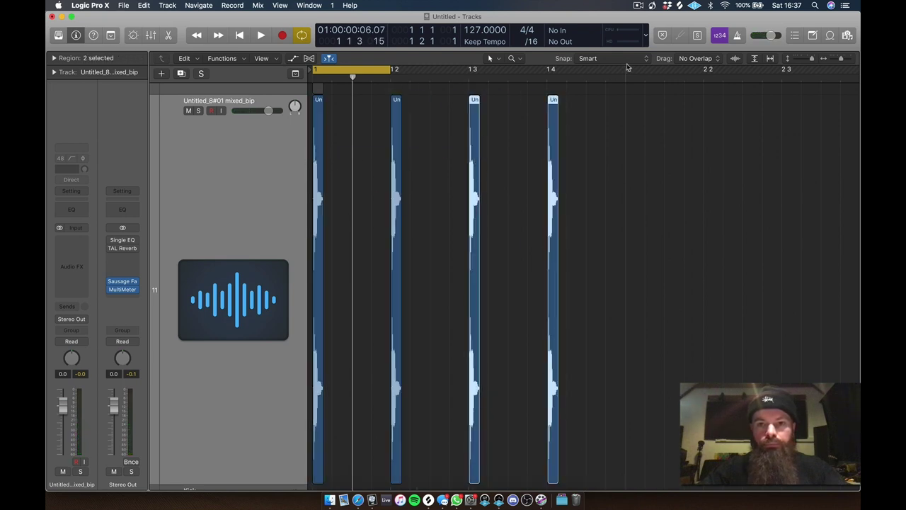
pyautogui.keyDown('shift'); pyautogui.click(626, 68); pyautogui.keyUp('shift')
# - Duplicate the bar of kicks until the pattern fills bars 1 to 8, and extend the cycle to 9 1 1 1
pyautogui.press('z')
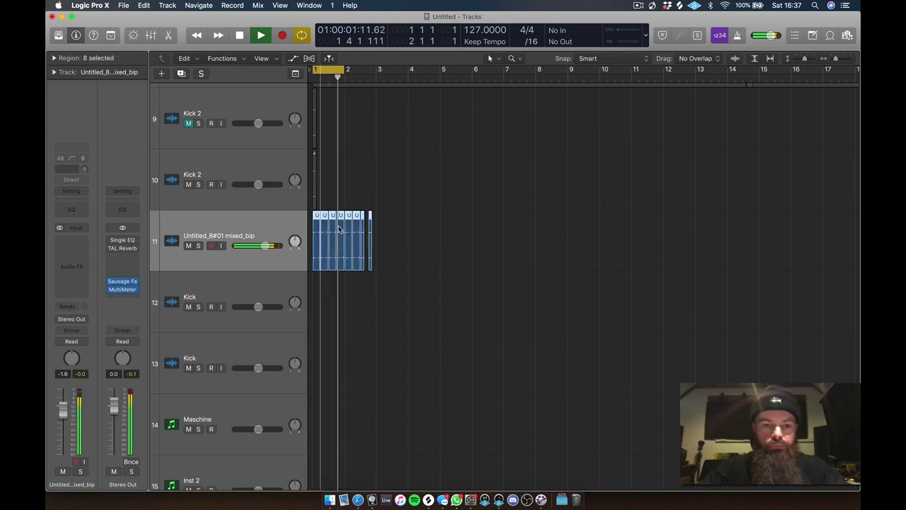
pyautogui.moveTo(314, 225); pyautogui.dragTo(378, 224)
pyautogui.moveTo(511, 224); pyautogui.dragTo(444, 238)
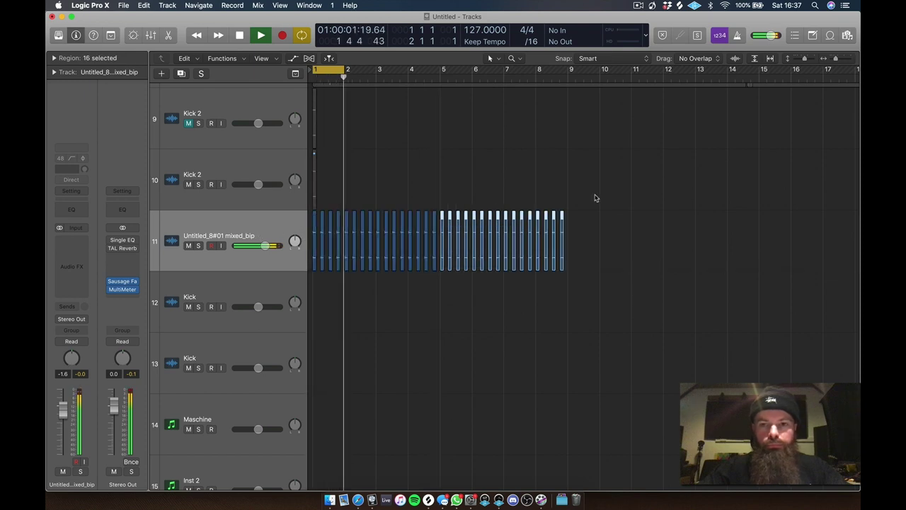
pyautogui.keyDown('shift'); pyautogui.click(569, 72); pyautogui.keyUp('shift')
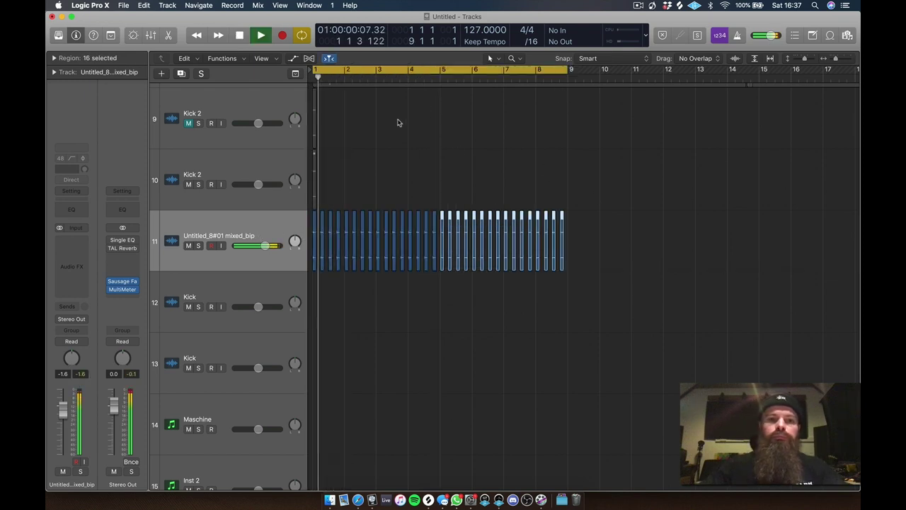
# - Solo the Audio 8 track and play the recorded take from bar 1 to find another hit
pyautogui.scroll(4, 388, 200)
pyautogui.click(199, 166)
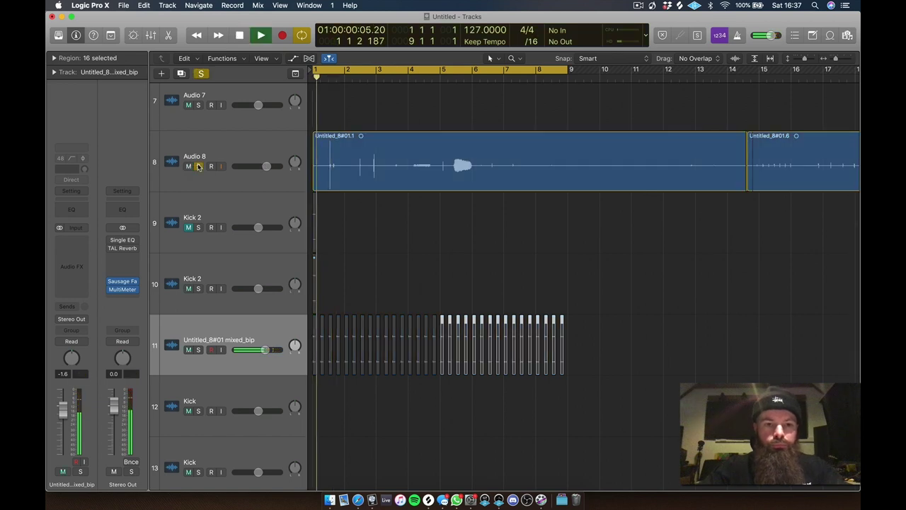
pyautogui.press('space')
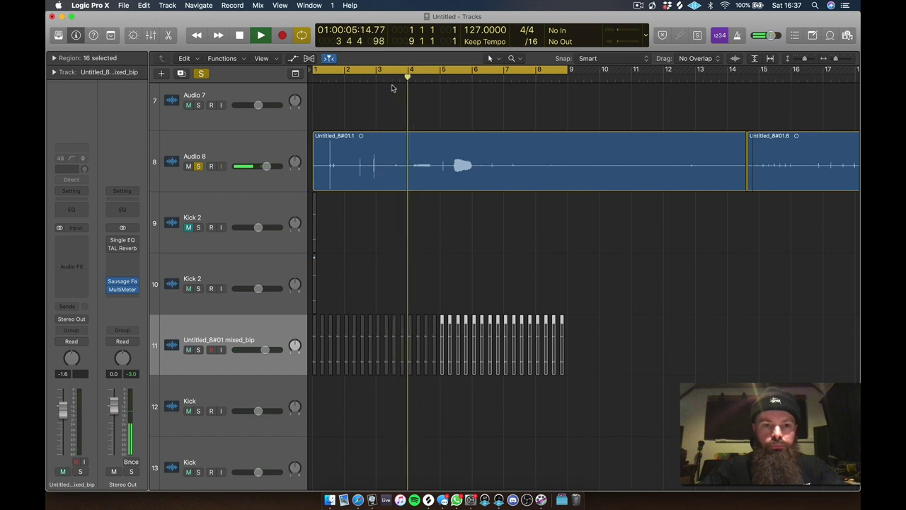
# - Split the Audio 8 region just before and after the small double hit between 3 3 and 3 4
pyautogui.moveTo(394, 197); pyautogui.dragTo(380, 203)
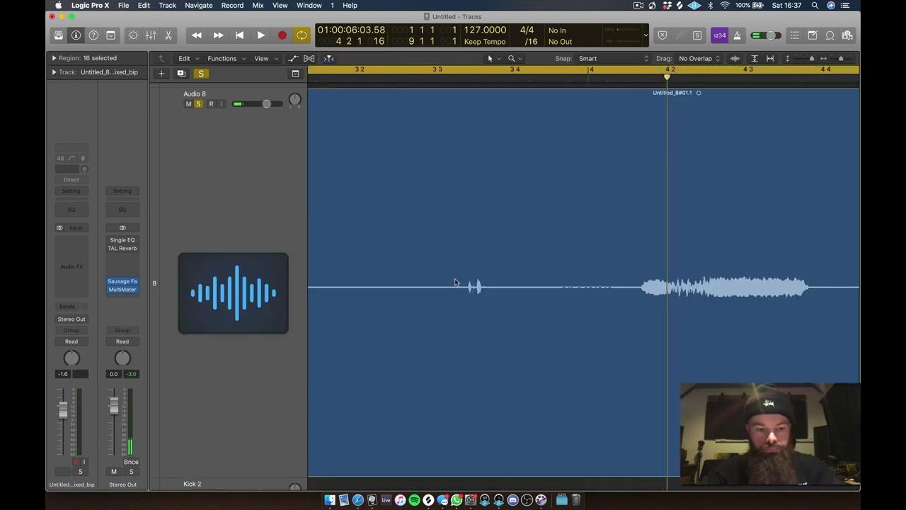
pyautogui.press('t')
pyautogui.press('i')
pyautogui.click(469, 286)
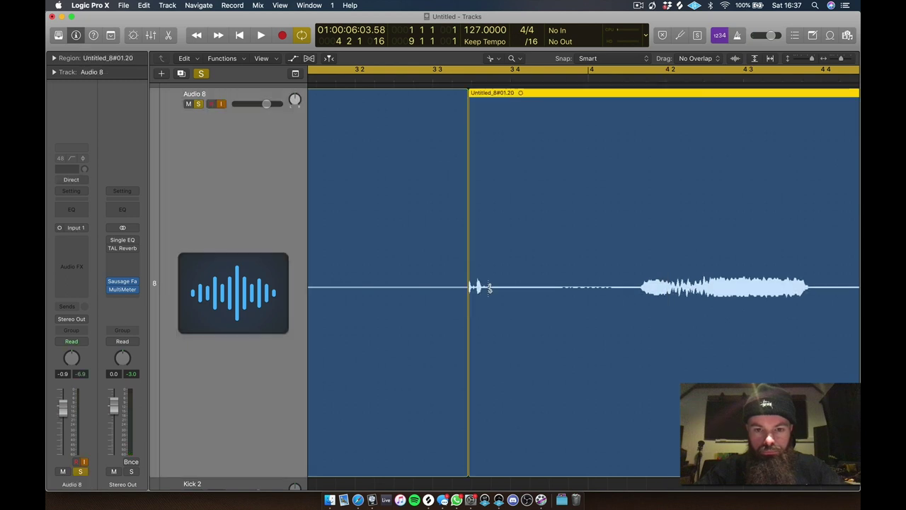
pyautogui.click(487, 287)
pyautogui.press('t')
pyautogui.press('t')
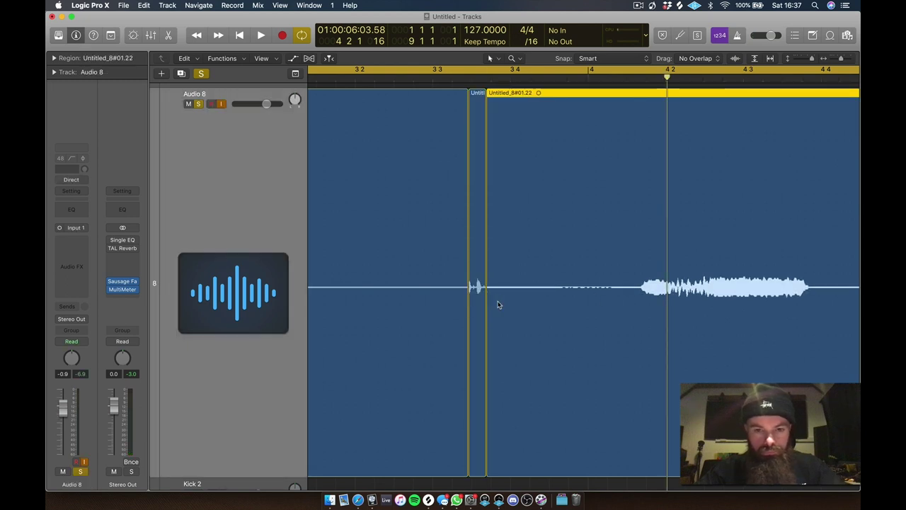
# - Move the isolated double hit to the start of bar 1 on the upper Kick track, and clear the solo
pyautogui.keyDown('ctrl'); pyautogui.keyDown('alt'); pyautogui.click(499, 305); pyautogui.keyUp('alt'); pyautogui.keyUp('ctrl')
pyautogui.click(396, 147)
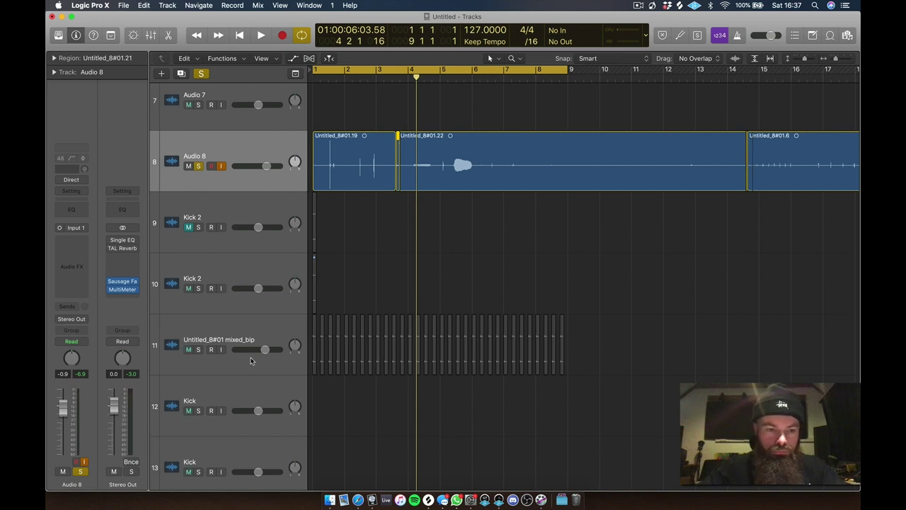
pyautogui.click(261, 394)
pyautogui.press('r')
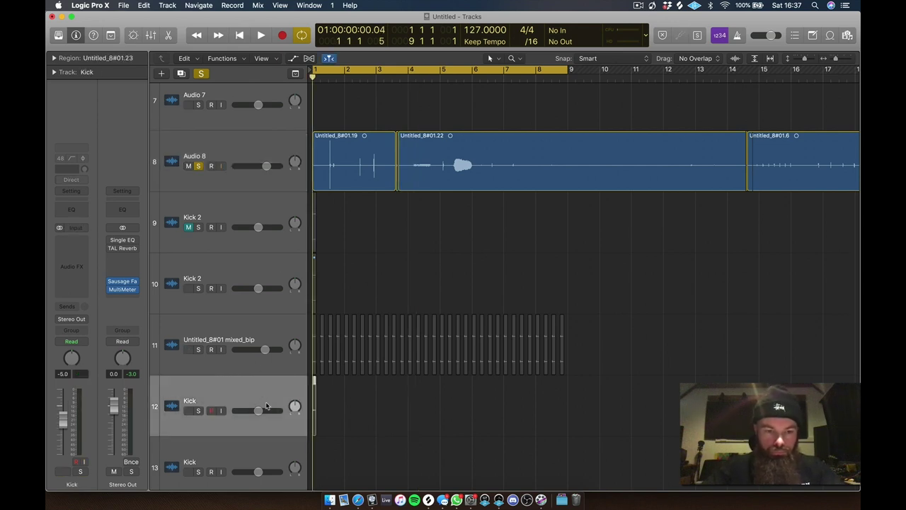
pyautogui.click(200, 77)
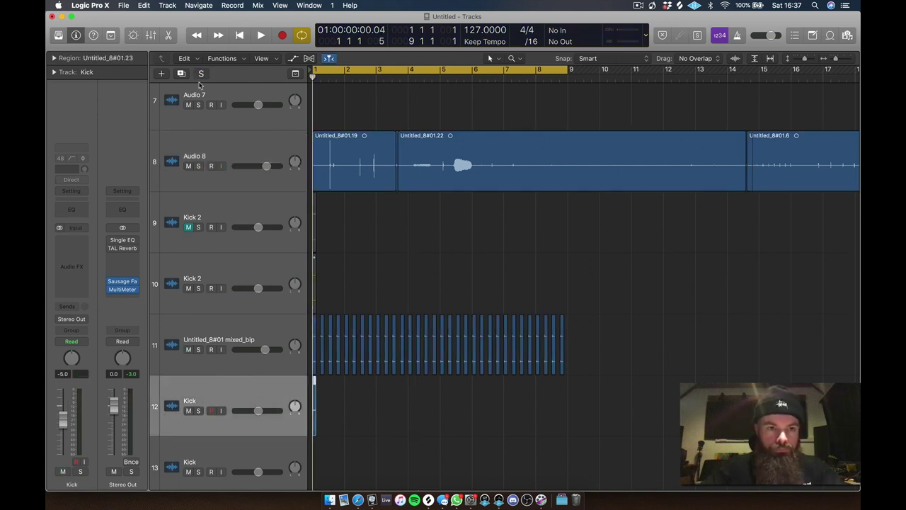
# - Mute the Audio 8 track and move the double hit on the Kick track to beat 2 of bar 1
pyautogui.click(189, 167)
pyautogui.press('space')
pyautogui.press('z')
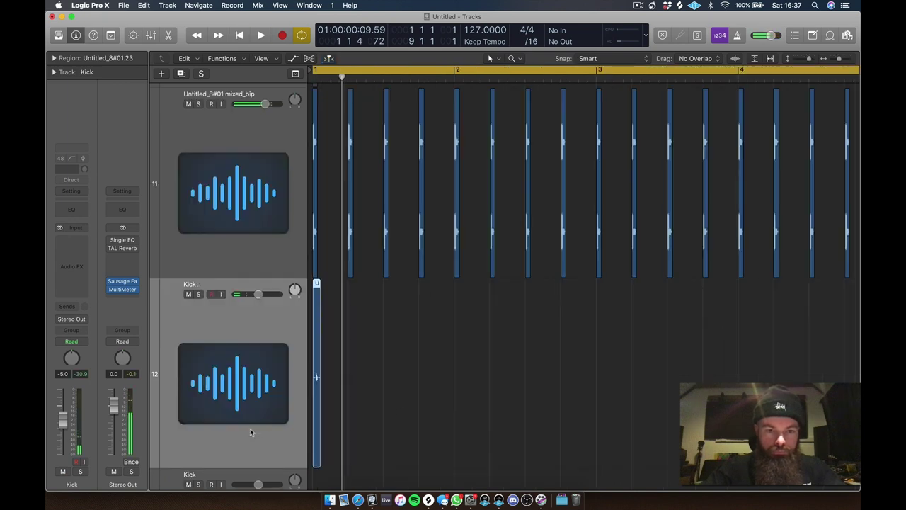
pyautogui.moveTo(316, 286); pyautogui.dragTo(352, 288)
# - Normalize the double hit in the audio file editor and play it back together with the kick pattern
pyautogui.press('t')
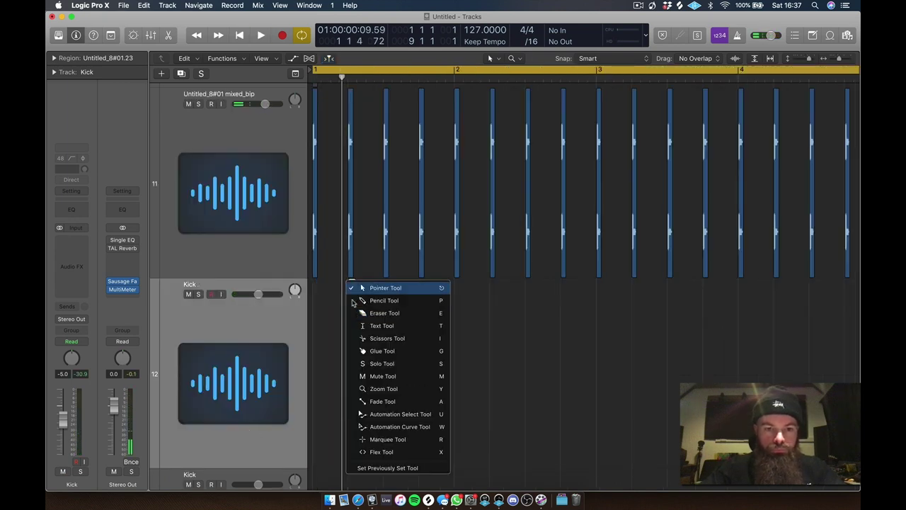
pyautogui.click(301, 317)
pyautogui.doubleClick(354, 314)
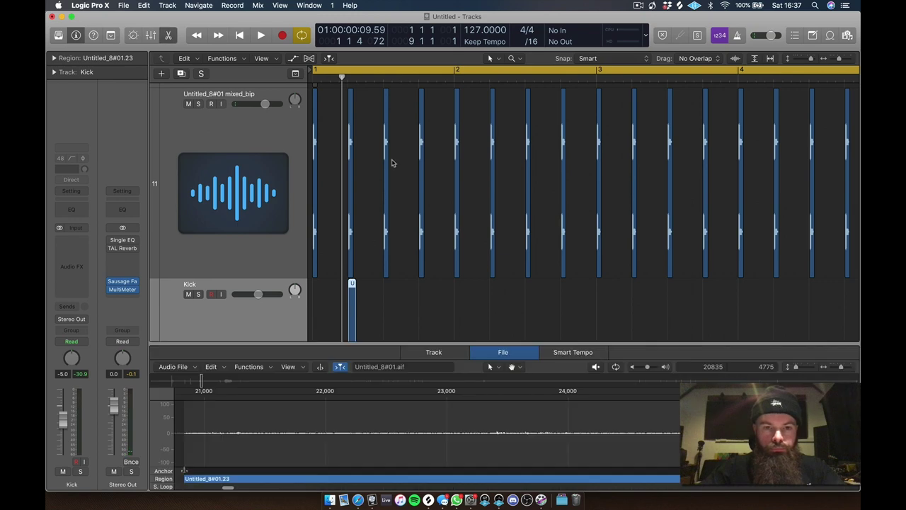
pyautogui.click(249, 367)
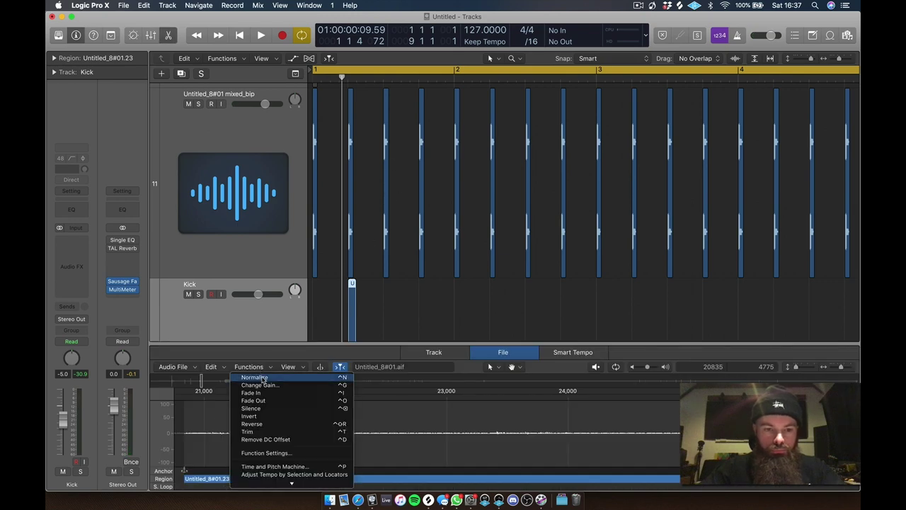
pyautogui.click(263, 379)
pyautogui.keyDown('ctrl'); pyautogui.keyDown('alt'); pyautogui.click(402, 295); pyautogui.keyUp('alt'); pyautogui.keyUp('ctrl')
pyautogui.click(402, 295)
pyautogui.press('space')
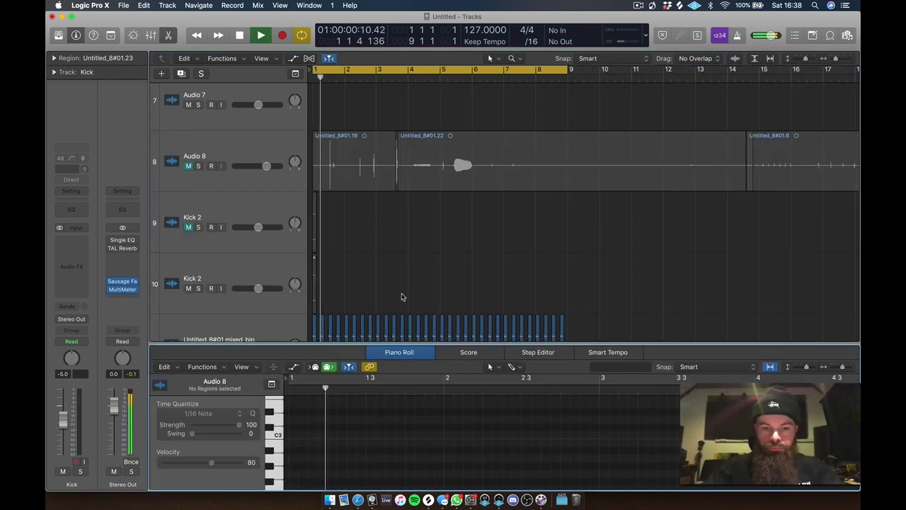
pyautogui.press('space')
pyautogui.press('e')
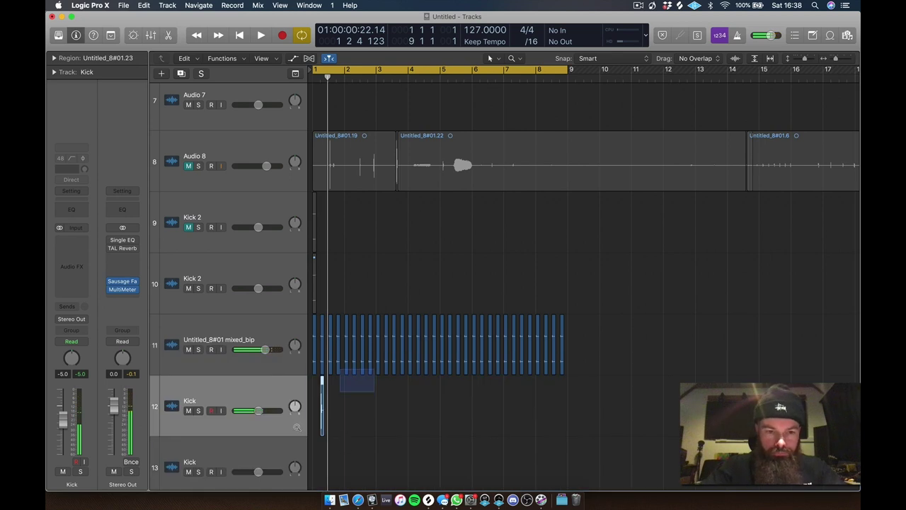
# - Trim the quiet lead-in off the double hit, align its first transient with beat 2 of bar 1, and play it
pyautogui.moveTo(297, 427); pyautogui.dragTo(297, 428)
pyautogui.moveTo(434, 321); pyautogui.dragTo(312, 377)
pyautogui.moveTo(513, 194); pyautogui.dragTo(650, 365)
pyautogui.hscroll(-5, 512, 366)
pyautogui.moveTo(368, 244); pyautogui.dragTo(535, 411)
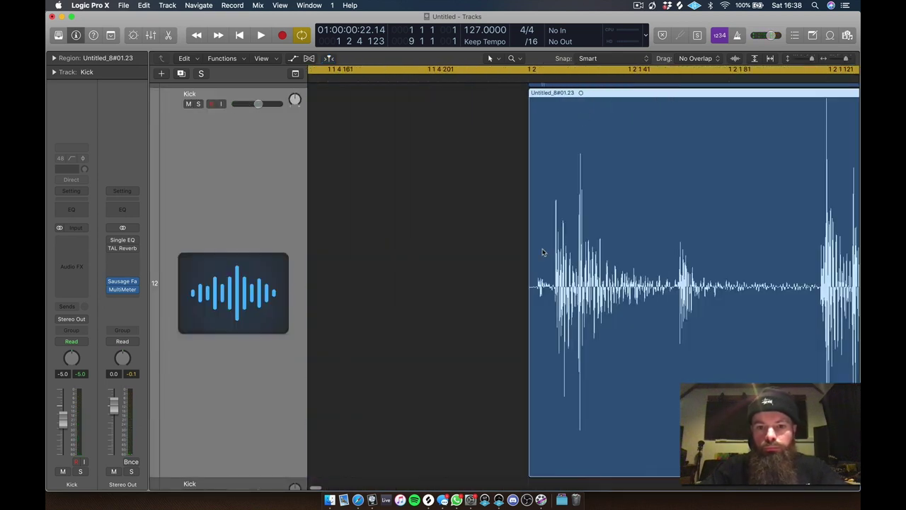
pyautogui.moveTo(530, 471); pyautogui.dragTo(540, 471)
pyautogui.moveTo(592, 430); pyautogui.dragTo(575, 428)
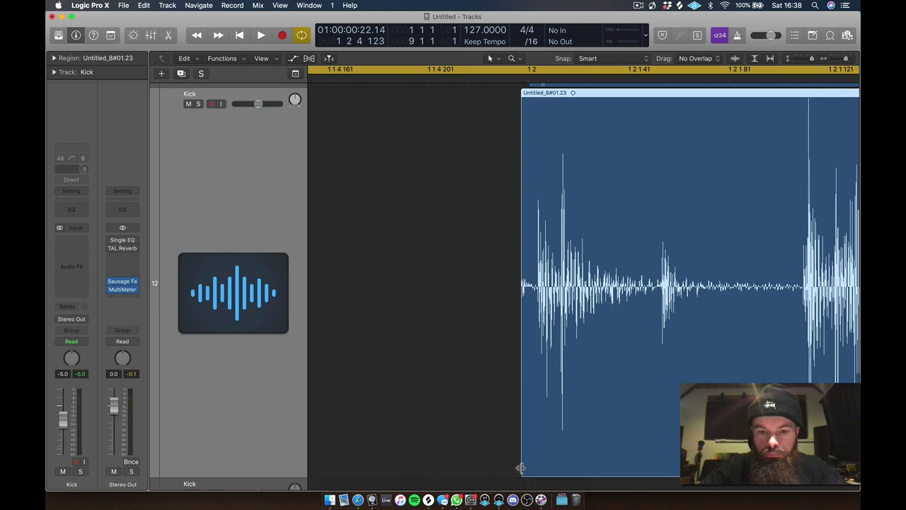
pyautogui.moveTo(521, 468); pyautogui.dragTo(537, 463)
pyautogui.moveTo(568, 408); pyautogui.dragTo(560, 408)
pyautogui.press('space')
pyautogui.hscroll(-5, 493, 360)
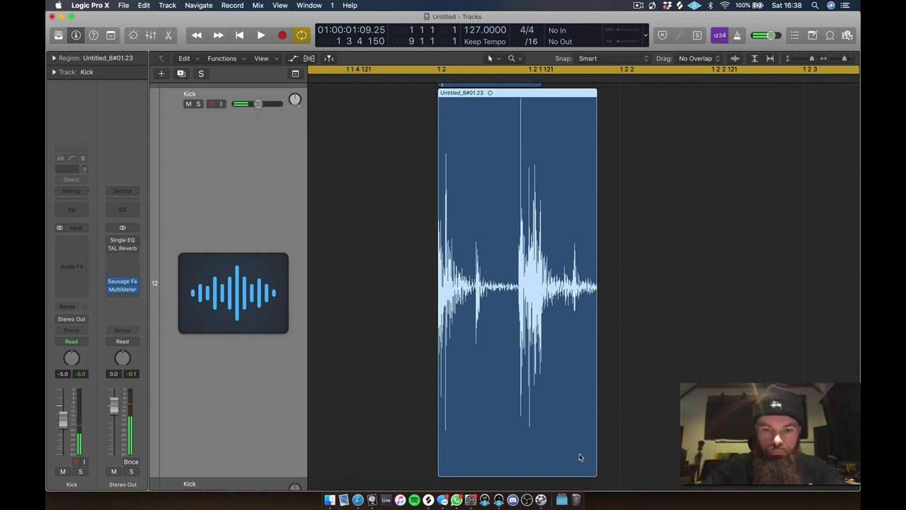
# - Trim the region's start to the second, louder hit, move it back to beat 2 of bar 1, and play it
pyautogui.moveTo(439, 460); pyautogui.dragTo(518, 451)
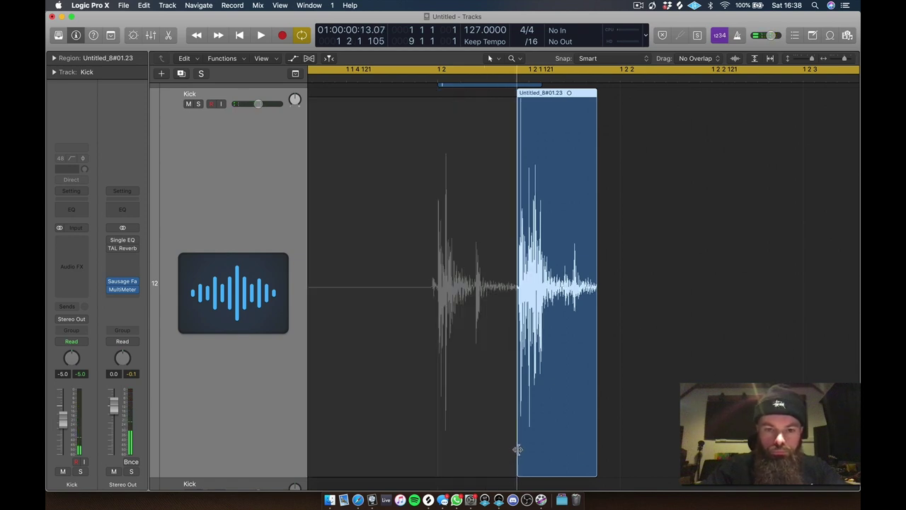
pyautogui.moveTo(574, 366); pyautogui.dragTo(496, 364)
pyautogui.press('space')
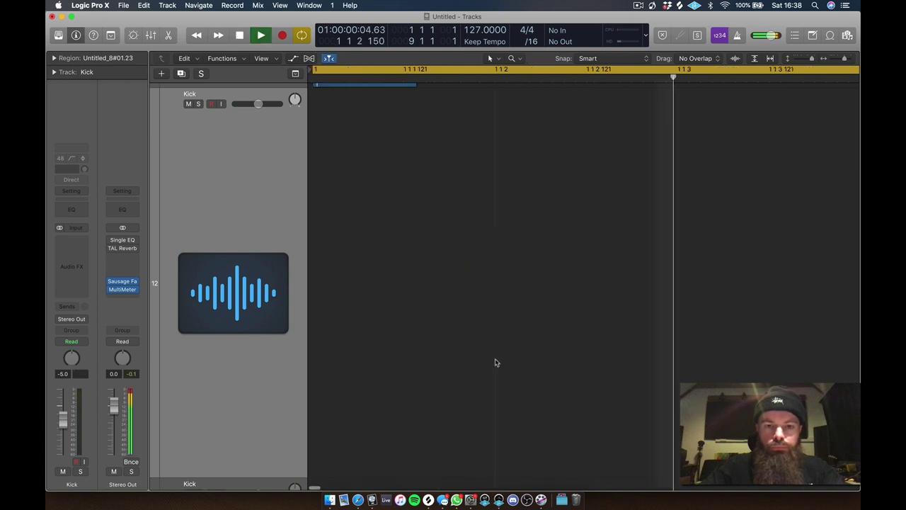
pyautogui.scroll(-5, 459, 329)
pyautogui.press('space')
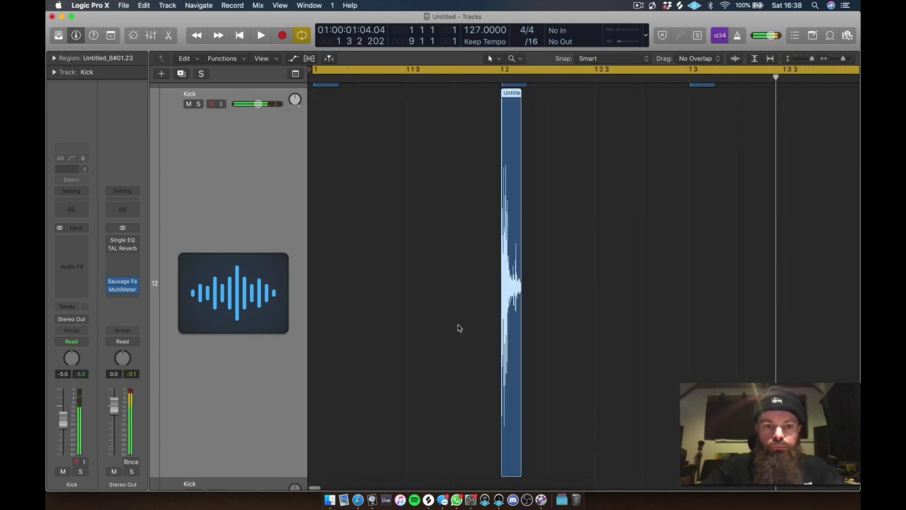
# - Insert SoundShifter Pitch (s) on the Kick track and transpose the hit by -12 semitones
pyautogui.click(69, 241)
pyautogui.click(83, 264)
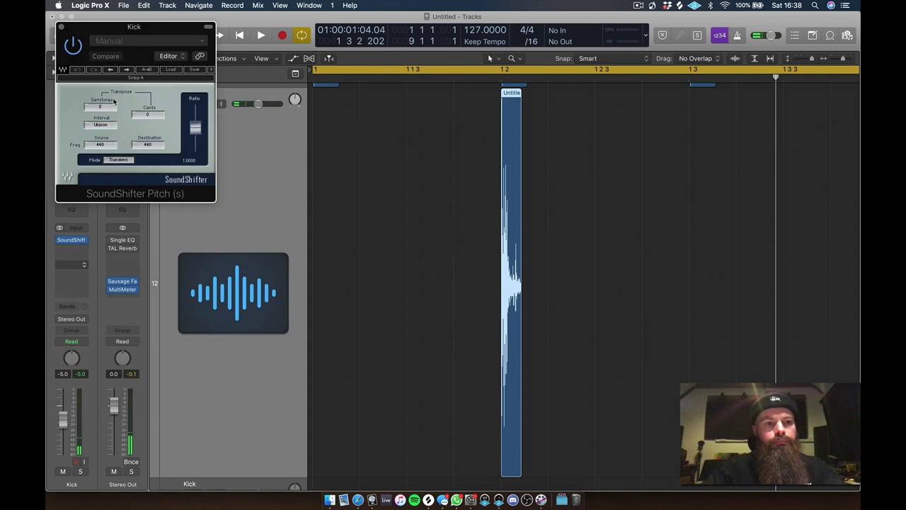
pyautogui.press('space')
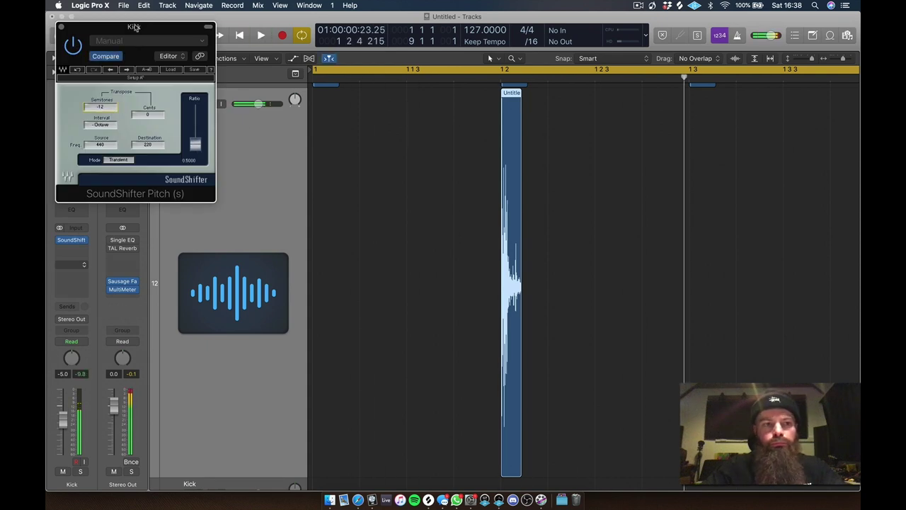
pyautogui.press('space')
pyautogui.scroll(-5, 376, 160)
pyautogui.press('space')
pyautogui.press('space')
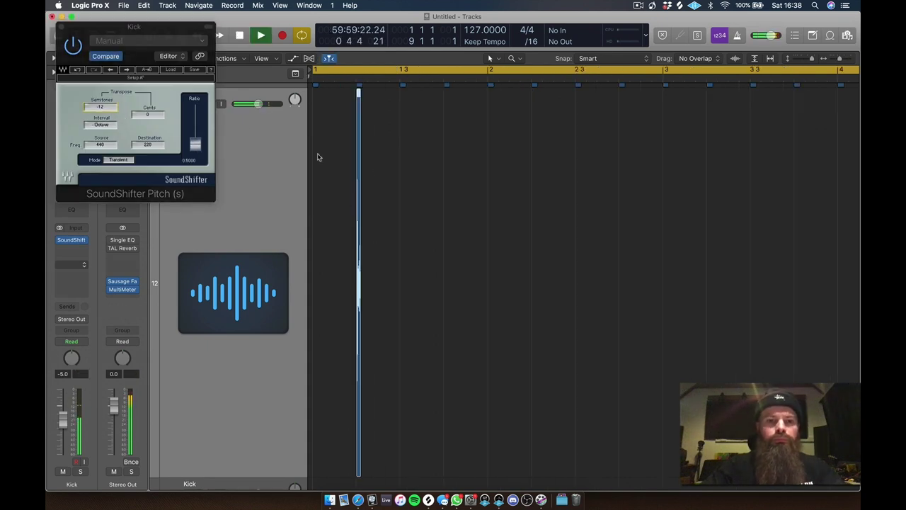
# - Play the pitched-down hit against the kicks several times to judge the -12 semitone transposition
pyautogui.press('space')
pyautogui.moveTo(107, 107); pyautogui.dragTo(107, 114)
pyautogui.press('space')
pyautogui.press('space')
pyautogui.press('space')
pyautogui.press('space')
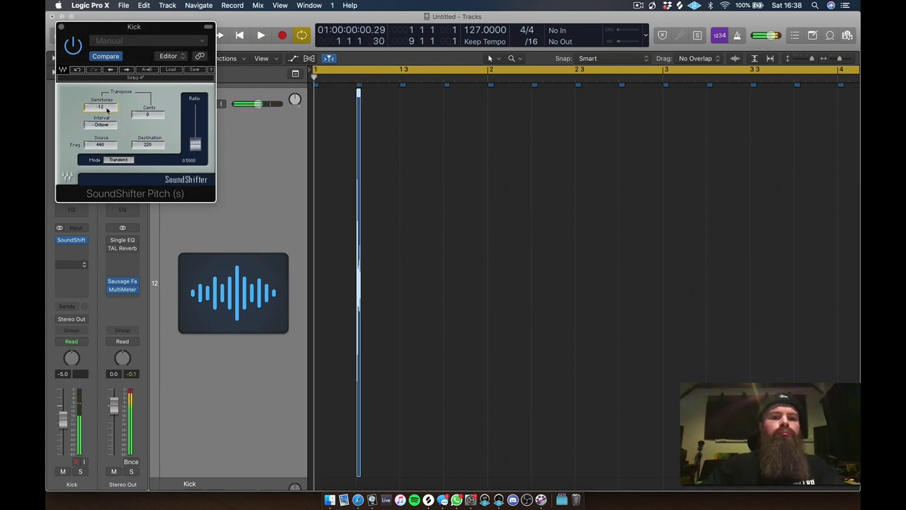
pyautogui.press('space')
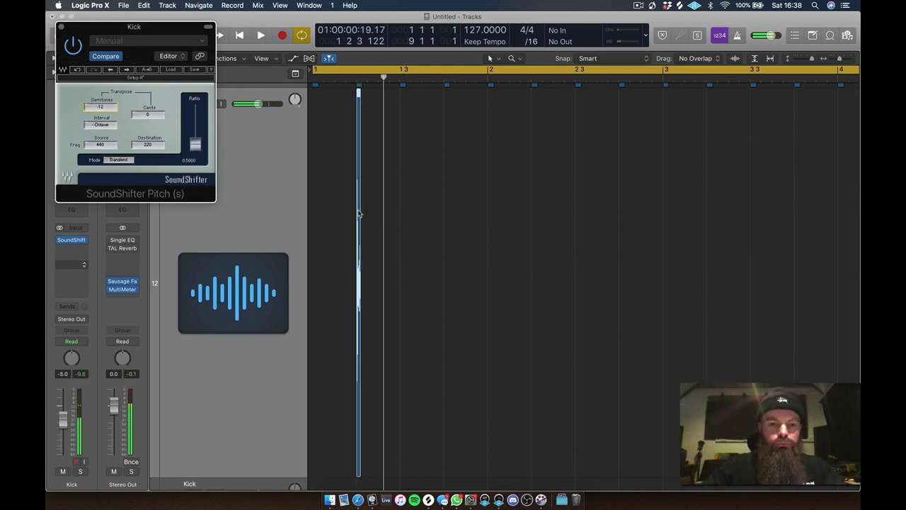
# - Bounce the pitched hit in place with Overload Protection Only normalization, and delete its source Kick track
pyautogui.rightClick(359, 214)
pyautogui.click(396, 215)
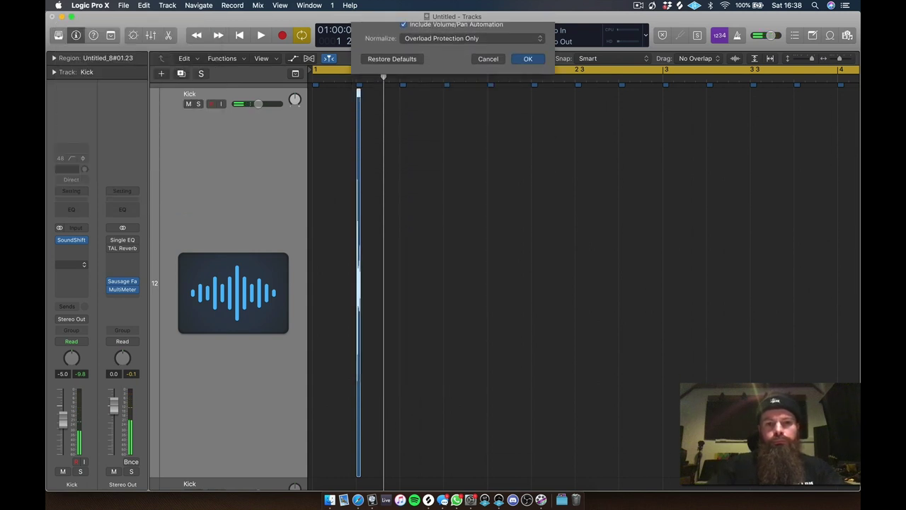
pyautogui.press('Return')
pyautogui.scroll(-3, 425, 198)
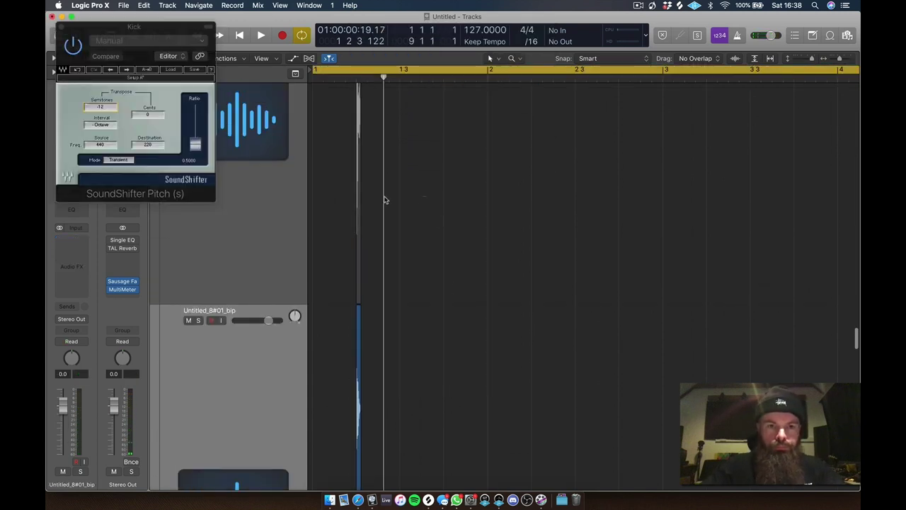
pyautogui.click(295, 196)
pyautogui.keyDown('ctrl'); pyautogui.keyDown('alt'); pyautogui.click(401, 213); pyautogui.keyUp('alt'); pyautogui.keyUp('ctrl')
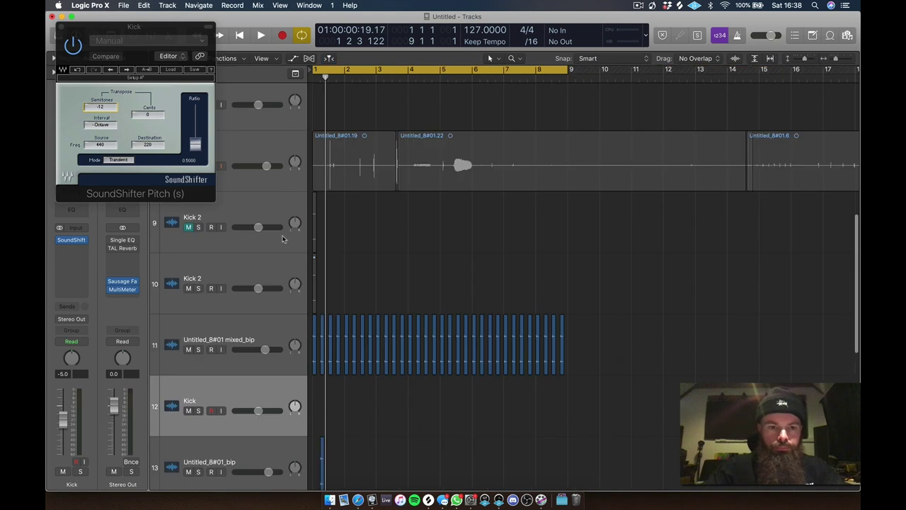
pyautogui.press('super+BackSpace')
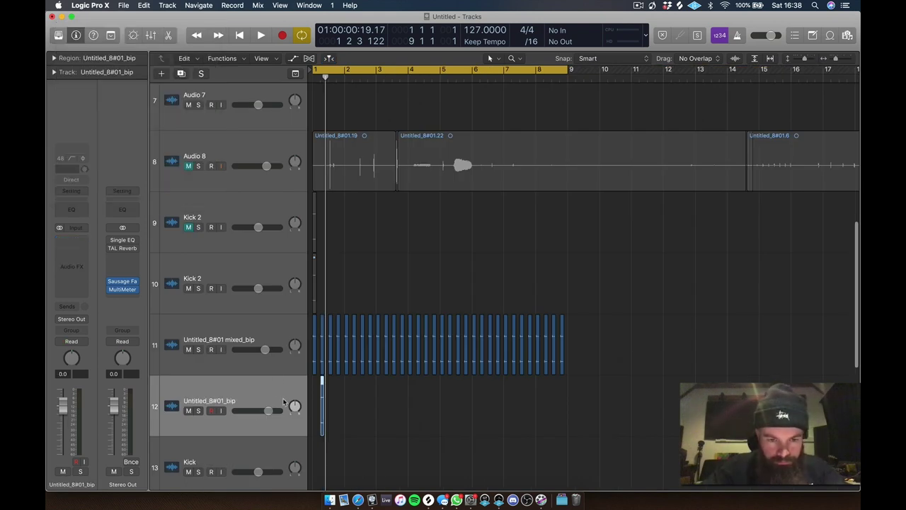
# - Duplicate the bounced hit so it falls on beats 2 and 4 of every bar from 1 to 8
pyautogui.moveTo(322, 386); pyautogui.dragTo(357, 389)
pyautogui.click(320, 388)
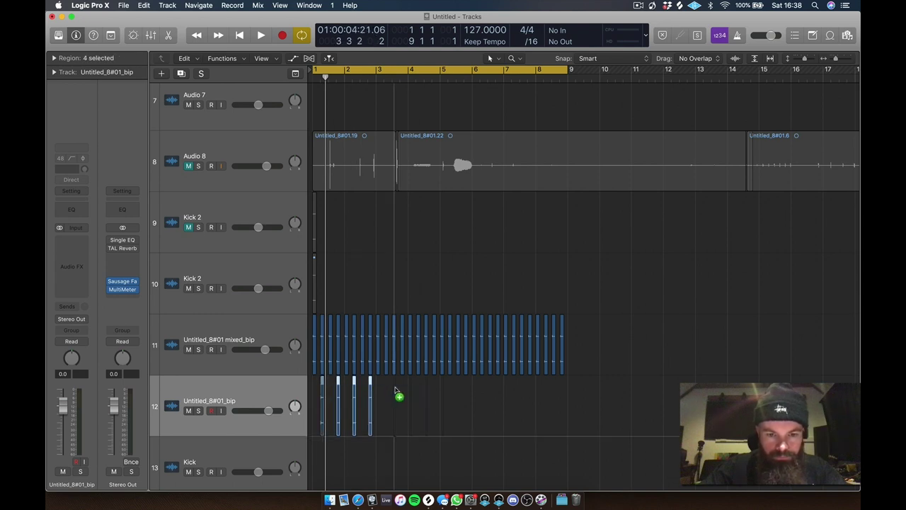
pyautogui.moveTo(386, 390); pyautogui.dragTo(386, 389)
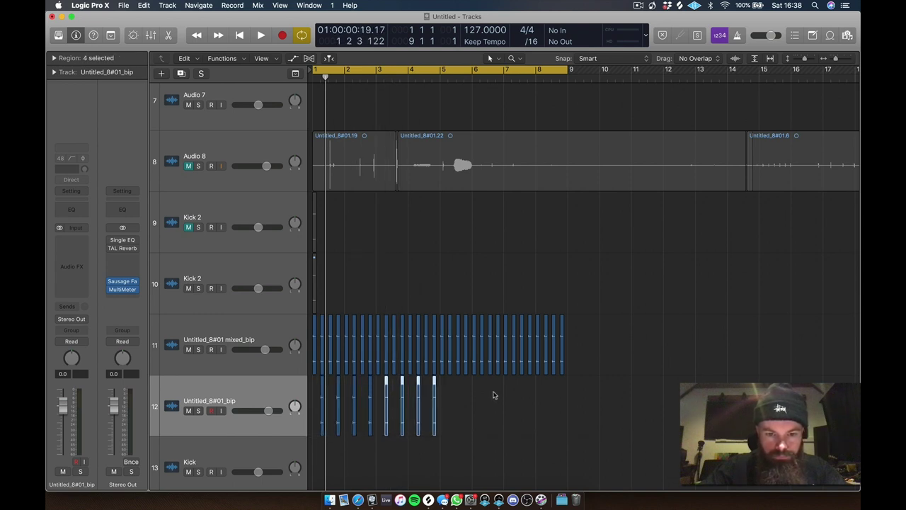
pyautogui.press('super+space')
pyautogui.press('Escape')
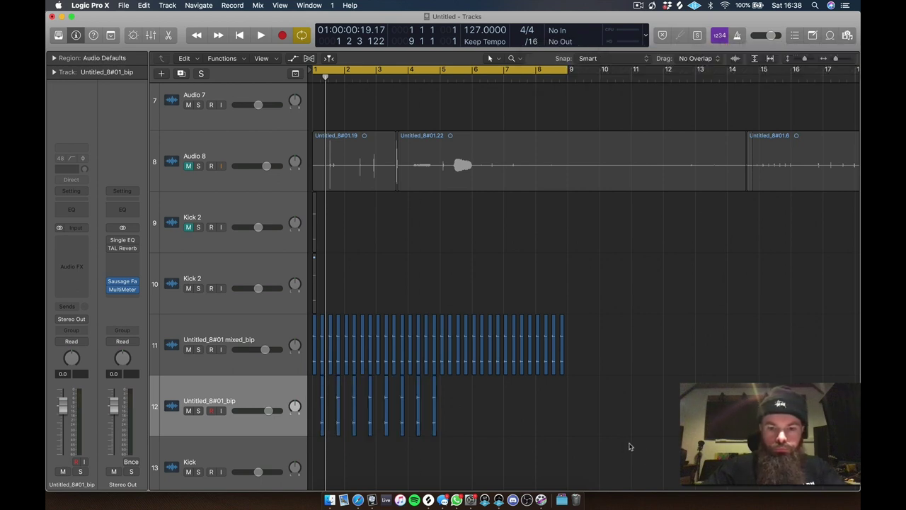
pyautogui.press('space')
pyautogui.moveTo(479, 395); pyautogui.dragTo(312, 405)
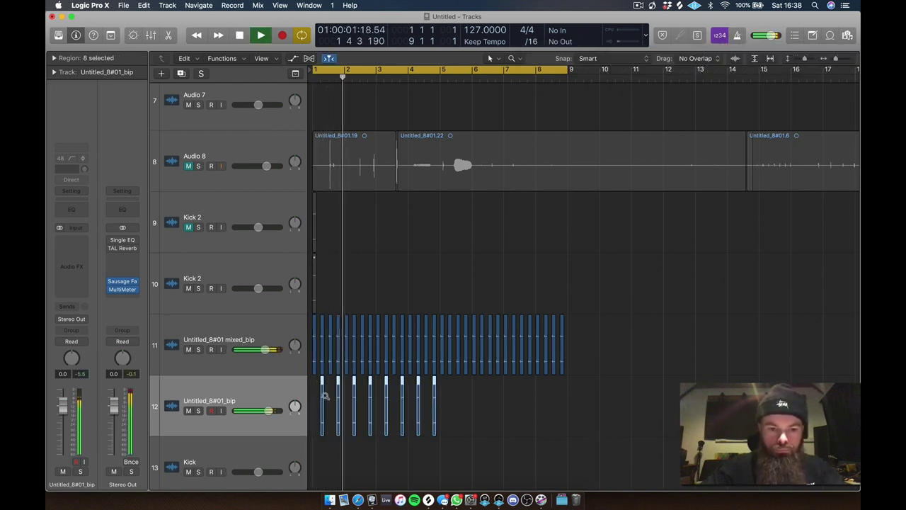
pyautogui.moveTo(450, 413); pyautogui.dragTo(450, 414)
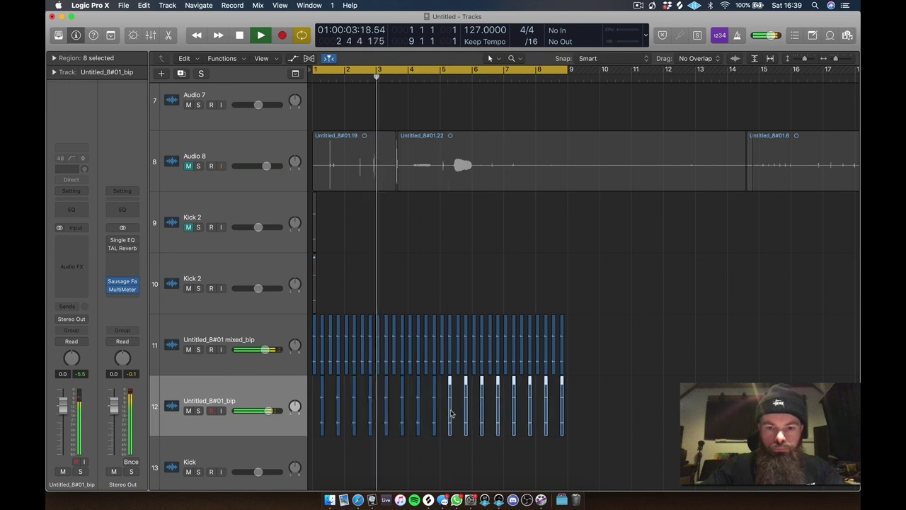
# - Add a Channel EQ to the Untitled_8#01 mixed_bip kick track and lower the volume of the Untitled_8#01_bip track
pyautogui.click(201, 359)
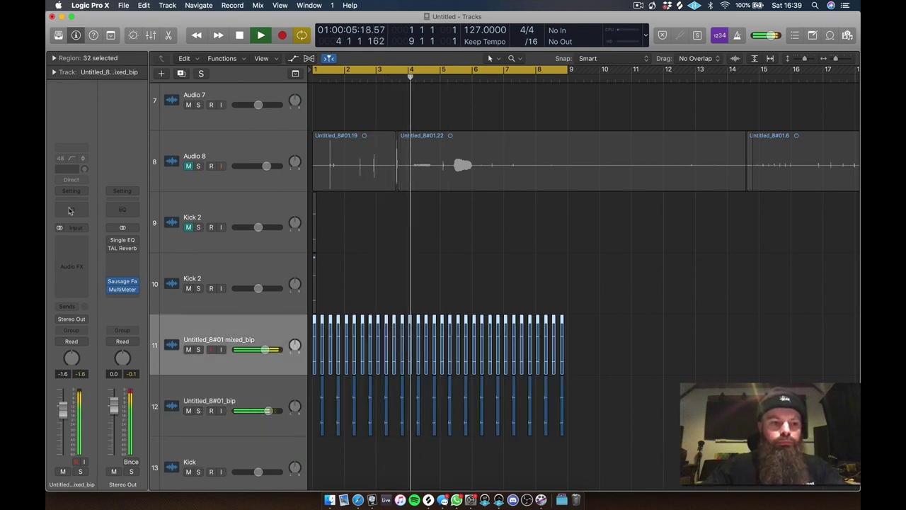
pyautogui.click(72, 210)
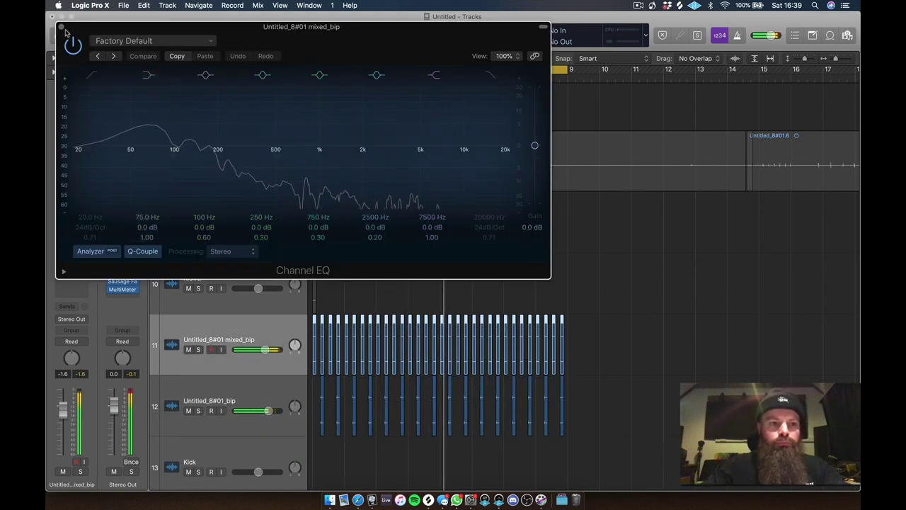
pyautogui.click(61, 27)
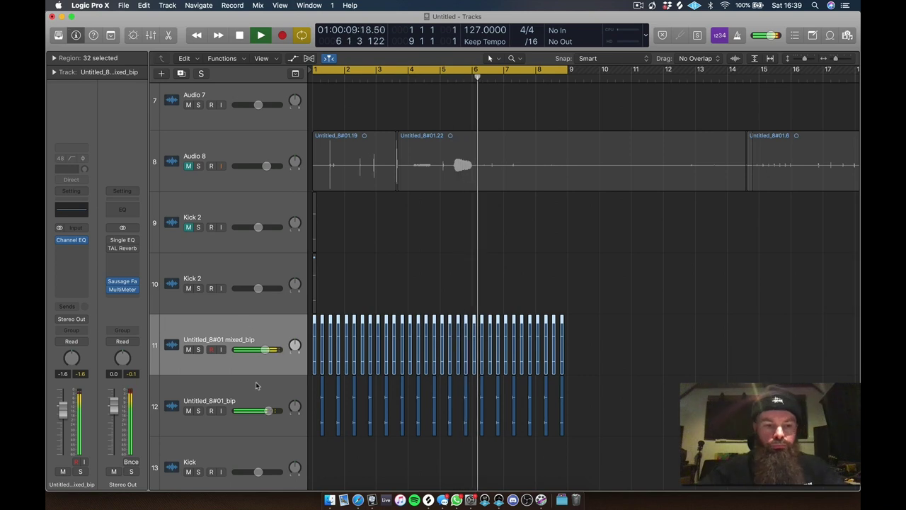
pyautogui.moveTo(268, 411); pyautogui.dragTo(256, 411)
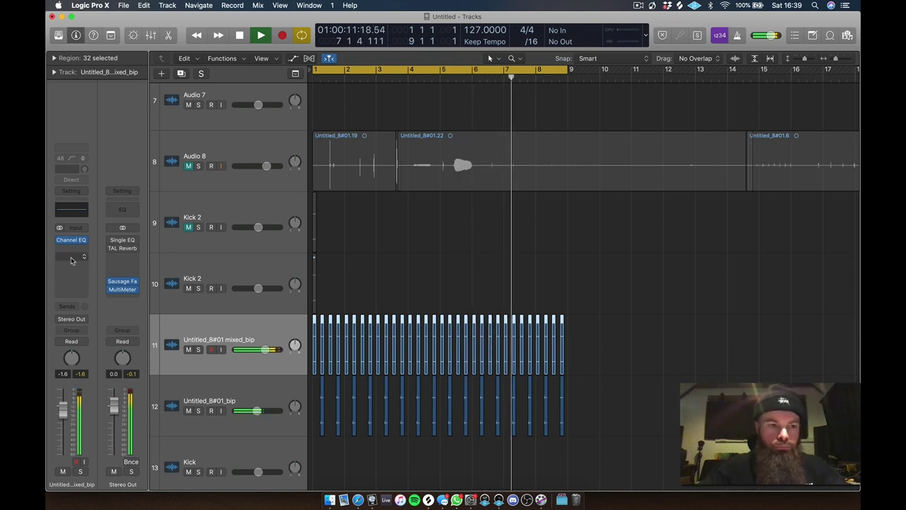
# - Replace the kick track's Channel EQ with Overdrive, setting Drive to 5.00 dB and Tone to 3700 Hz
pyautogui.click(84, 240)
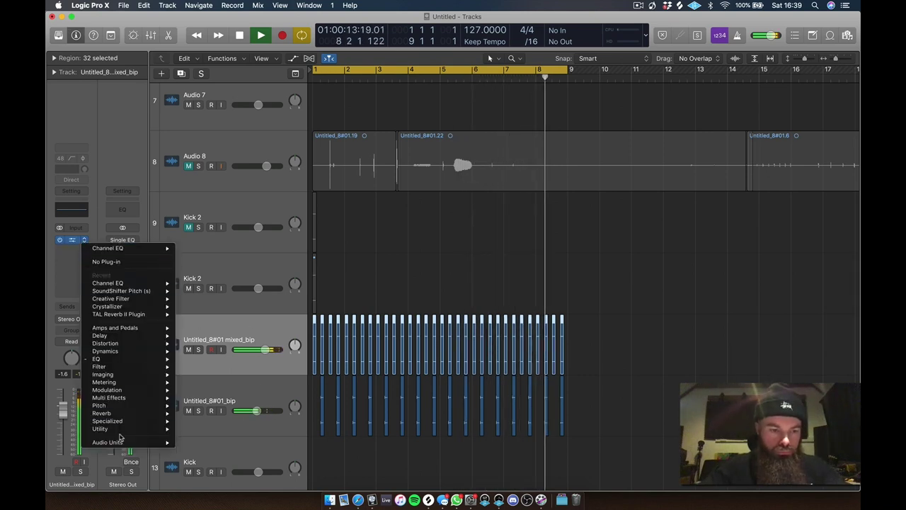
pyautogui.moveTo(118, 353)
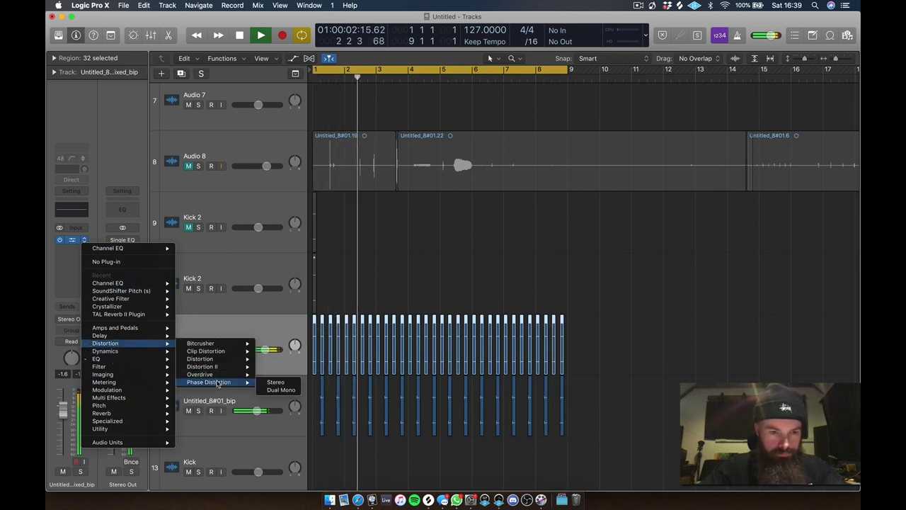
pyautogui.click(212, 375)
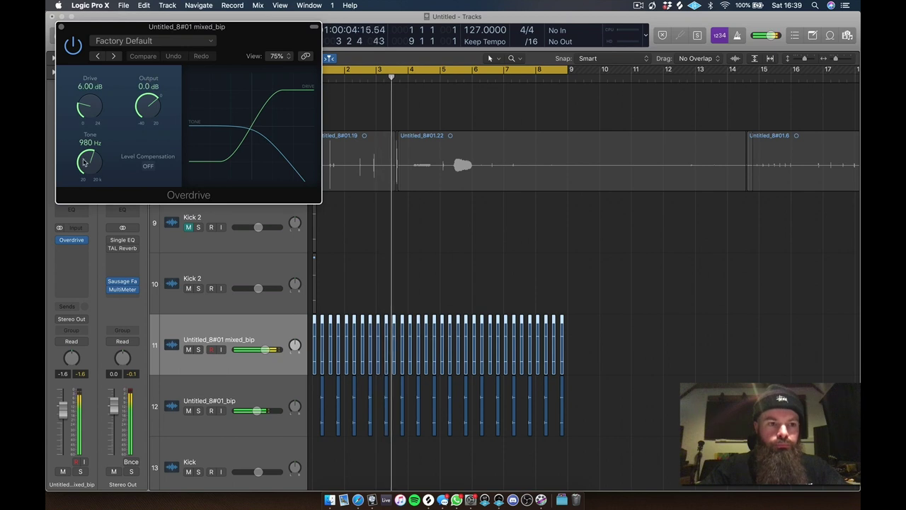
pyautogui.moveTo(83, 162); pyautogui.dragTo(88, 113)
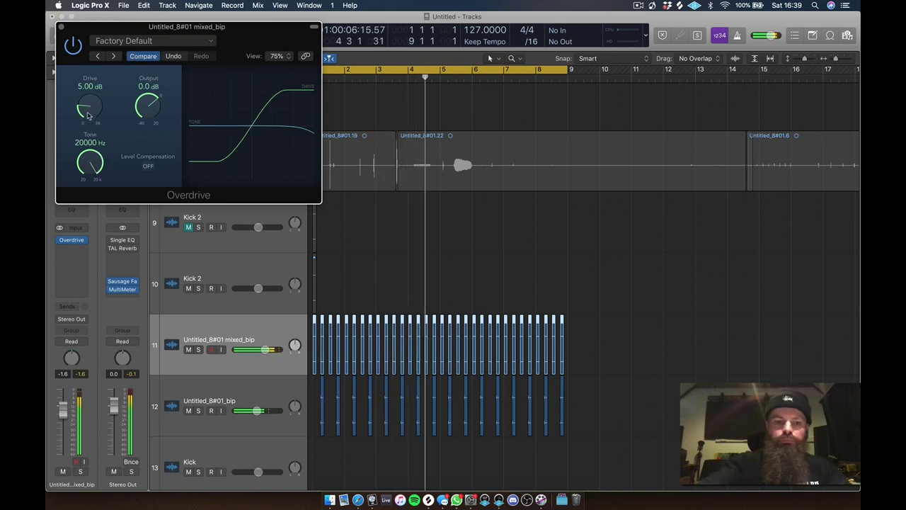
pyautogui.moveTo(88, 166); pyautogui.dragTo(89, 194)
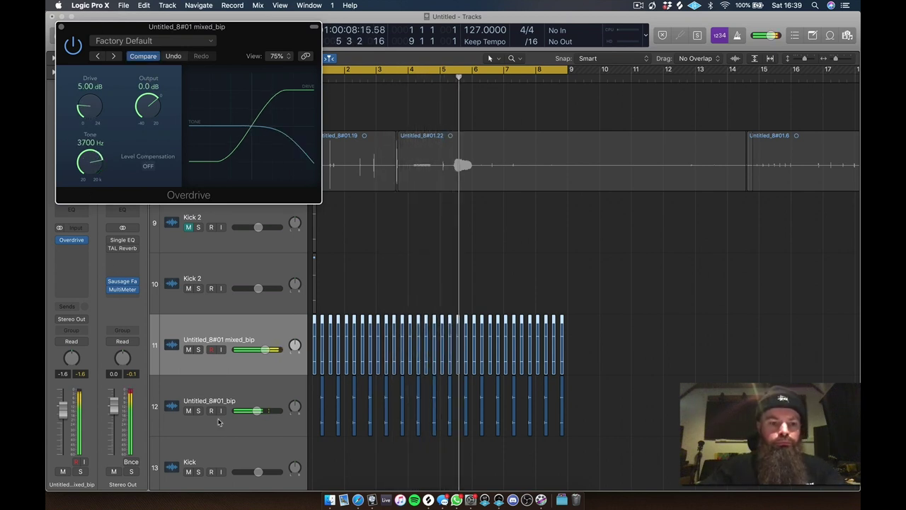
# - Solo the Untitled_8#01_bip track and add a Channel EQ with a low cut at 215 Hz and 48 dB/Oct
pyautogui.click(253, 383)
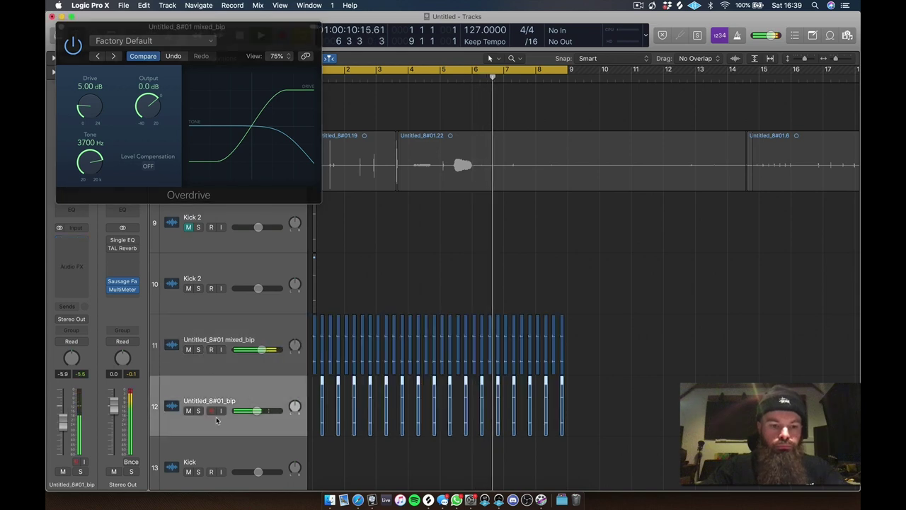
pyautogui.click(62, 27)
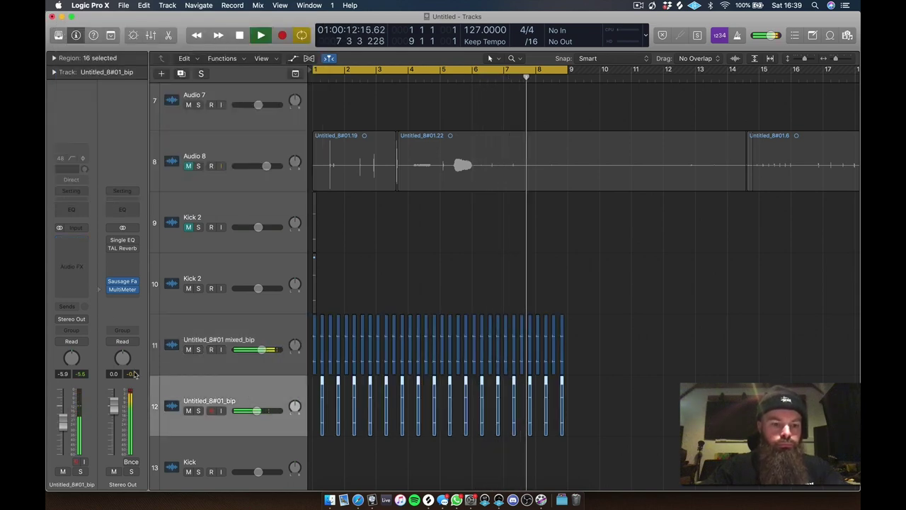
pyautogui.click(199, 411)
pyautogui.click(76, 206)
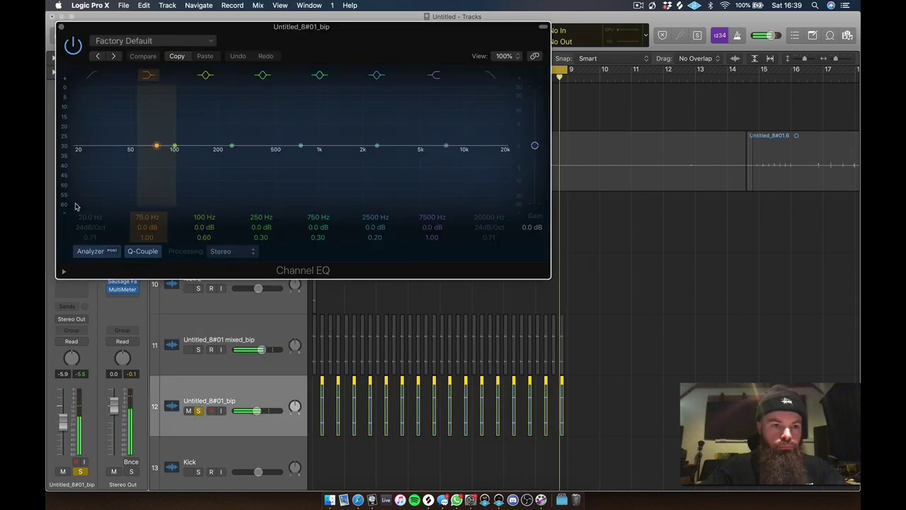
pyautogui.moveTo(76, 229); pyautogui.dragTo(82, 173)
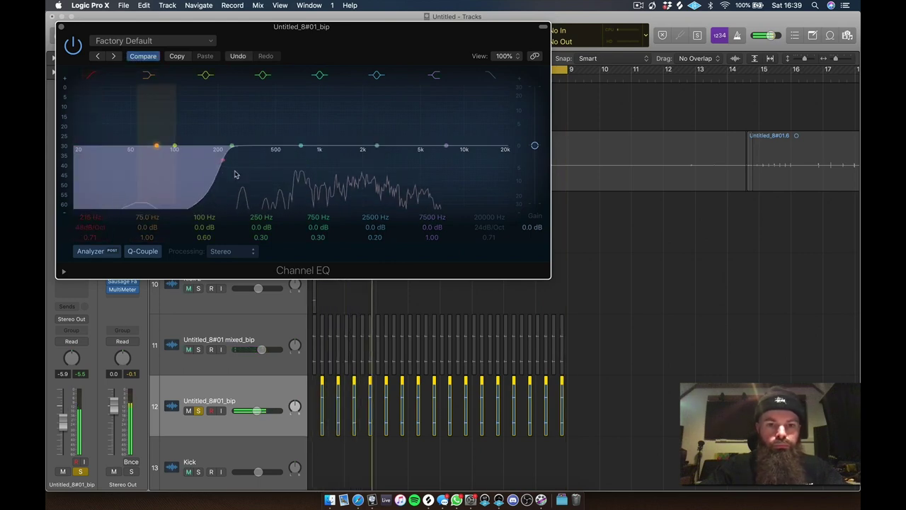
# - In this Channel EQ, cut the high shelf by 24 dB at 6800 Hz and boost 580 Hz by 5 dB
pyautogui.moveTo(492, 162); pyautogui.dragTo(486, 260)
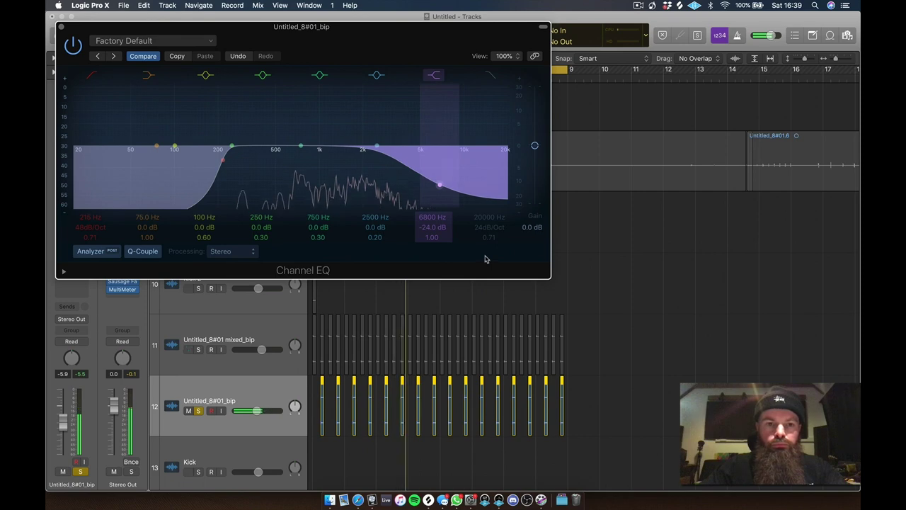
pyautogui.moveTo(377, 146); pyautogui.dragTo(282, 129)
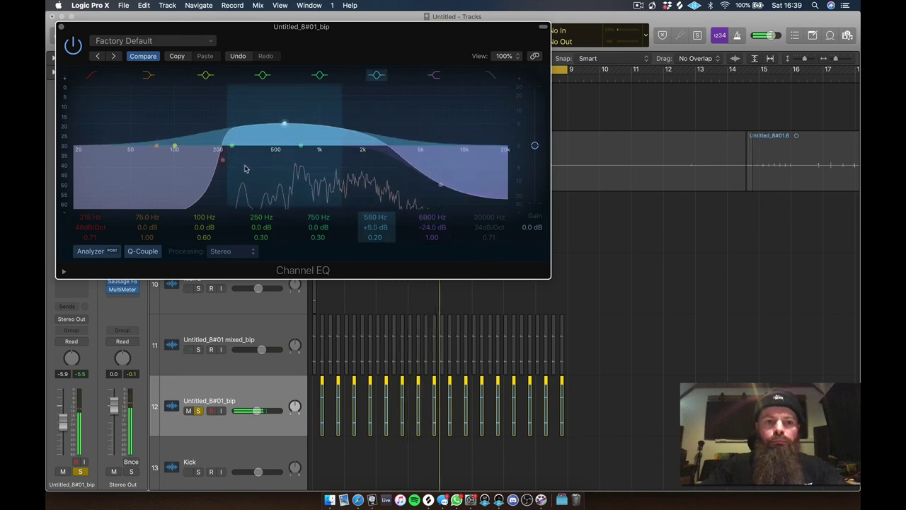
pyautogui.click(62, 27)
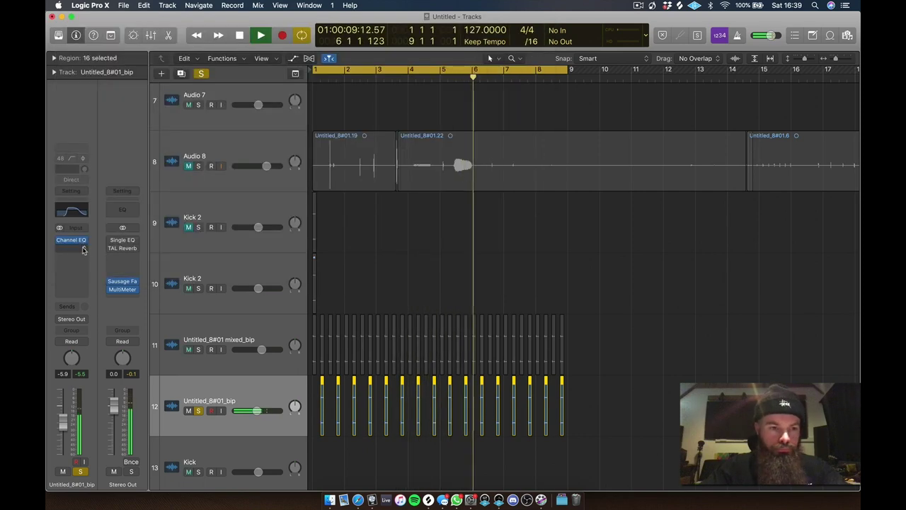
# - Add the Soundtoys Decapitator after the Channel EQ on the Untitled_8#01_bip track
pyautogui.click(85, 249)
pyautogui.moveTo(90, 404)
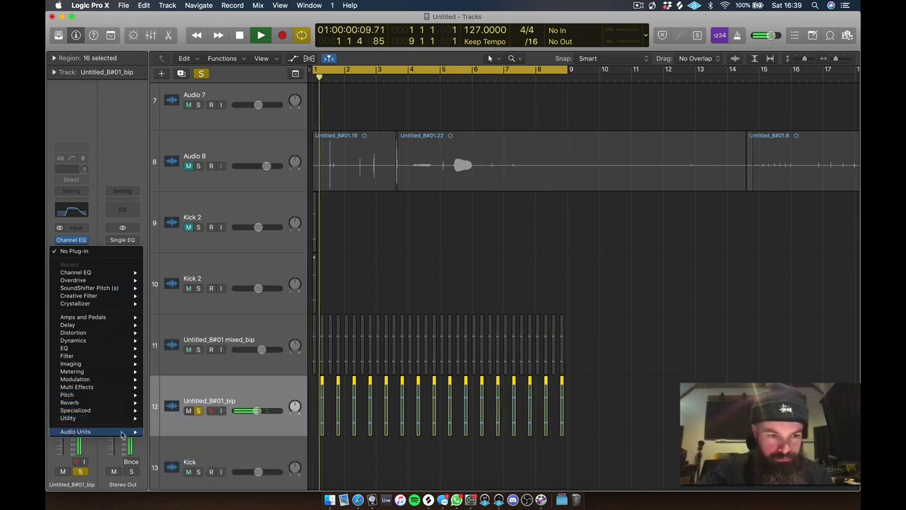
pyautogui.moveTo(106, 432)
pyautogui.moveTo(202, 444)
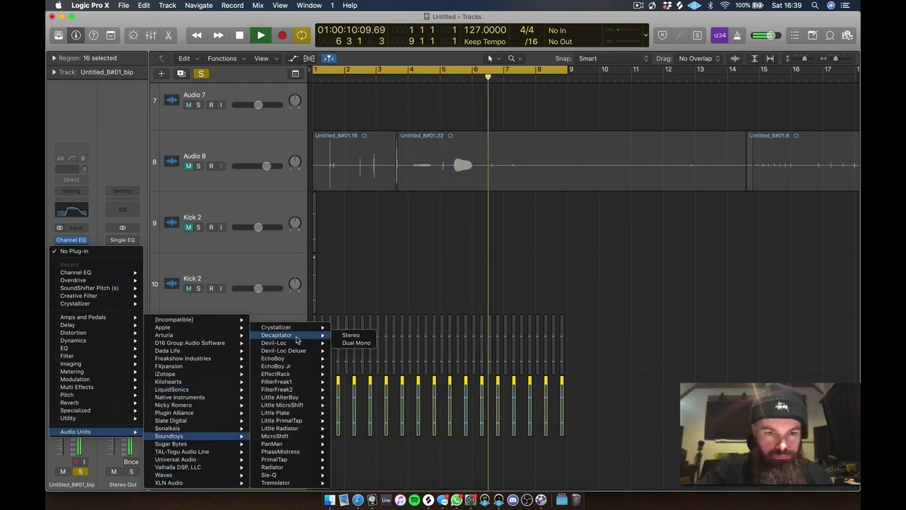
pyautogui.click(297, 338)
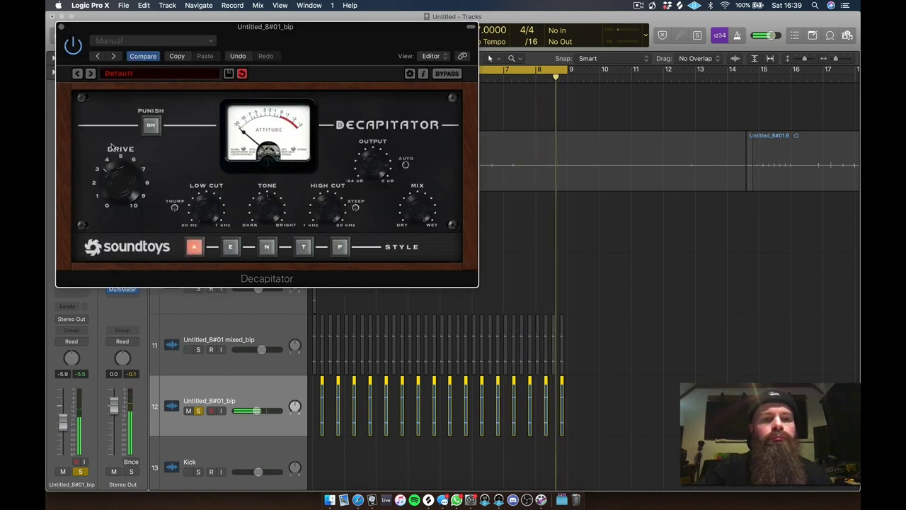
pyautogui.click(61, 28)
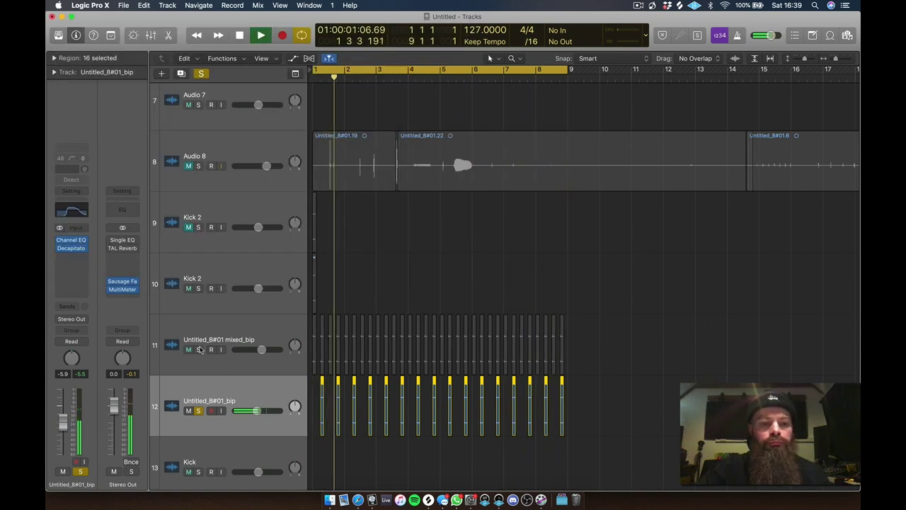
# - Solo the Untitled_8#01 mixed_bip kick track too and add a Channel EQ with a low shelf of +4 dB at 148 Hz
pyautogui.click(199, 350)
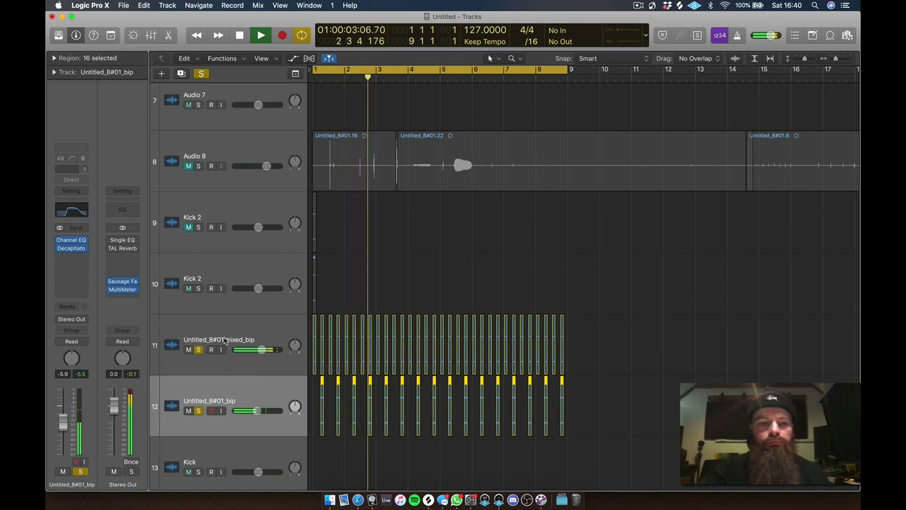
pyautogui.click(226, 341)
pyautogui.click(71, 209)
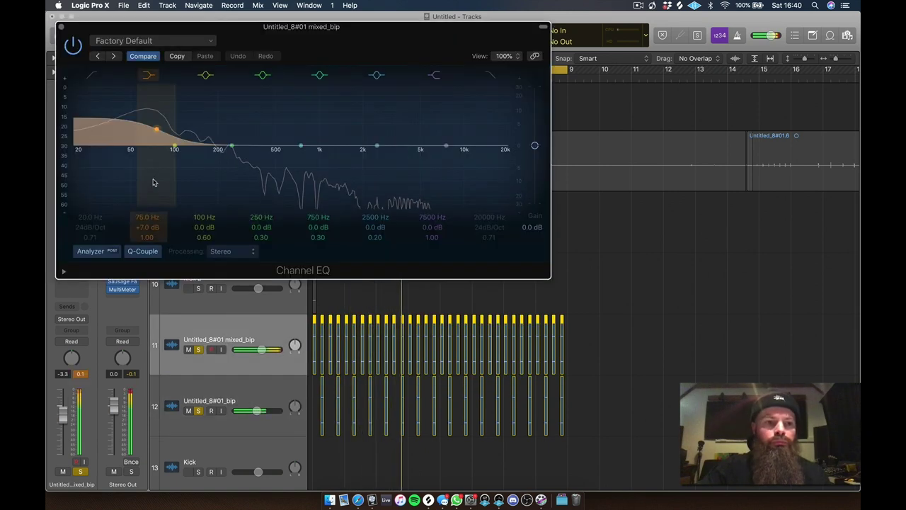
pyautogui.moveTo(153, 182); pyautogui.dragTo(198, 189)
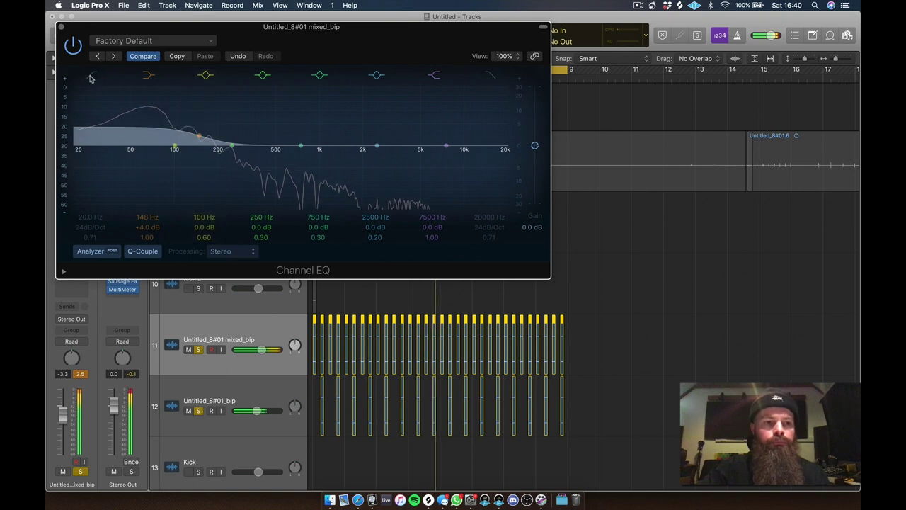
# - Add a 37 Hz low cut at 48 dB/Oct to the kick's Channel EQ and move its low shelf to a lower frequency
pyautogui.moveTo(71, 195); pyautogui.dragTo(115, 195)
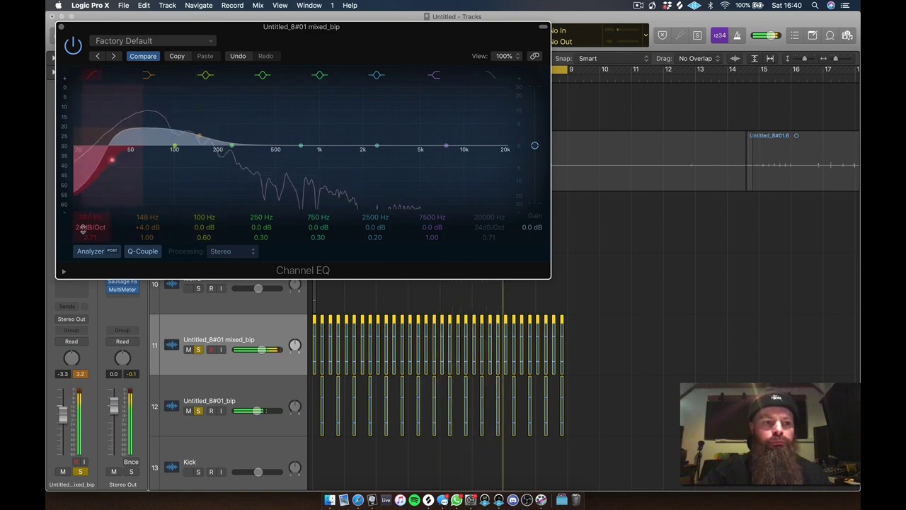
pyautogui.moveTo(82, 228); pyautogui.dragTo(83, 232)
pyautogui.moveTo(141, 131); pyautogui.dragTo(141, 132)
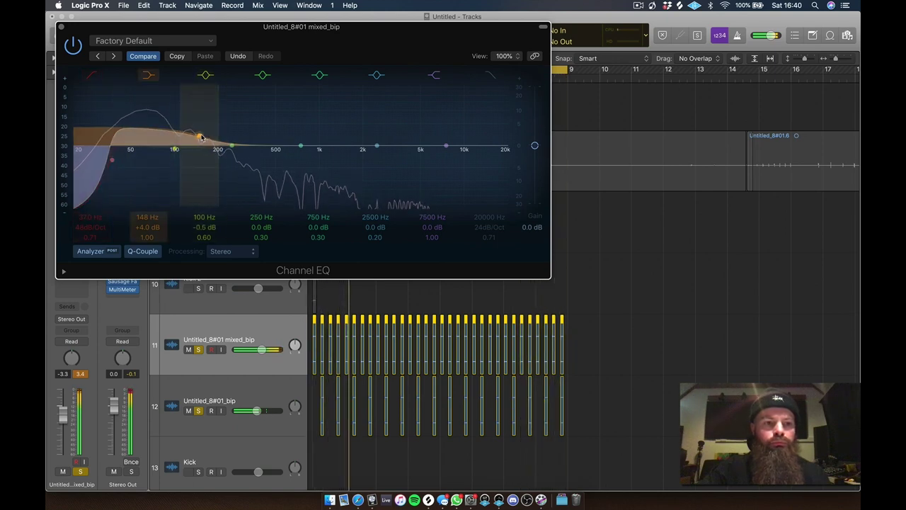
pyautogui.moveTo(202, 137); pyautogui.dragTo(149, 142)
pyautogui.click(60, 27)
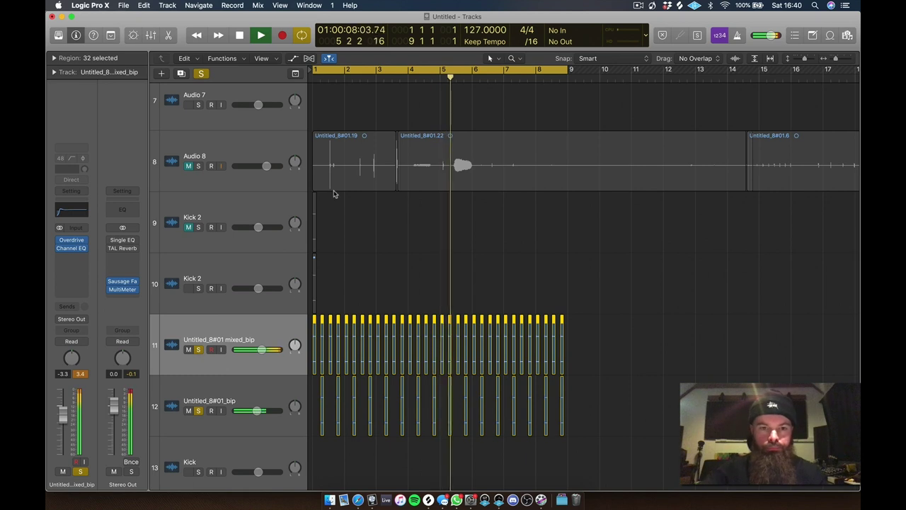
# - Unmute and solo Audio 8, stop playback, and slice out the small hit just before 7 3 in the Untitled_8#01.22 region
pyautogui.click(190, 167)
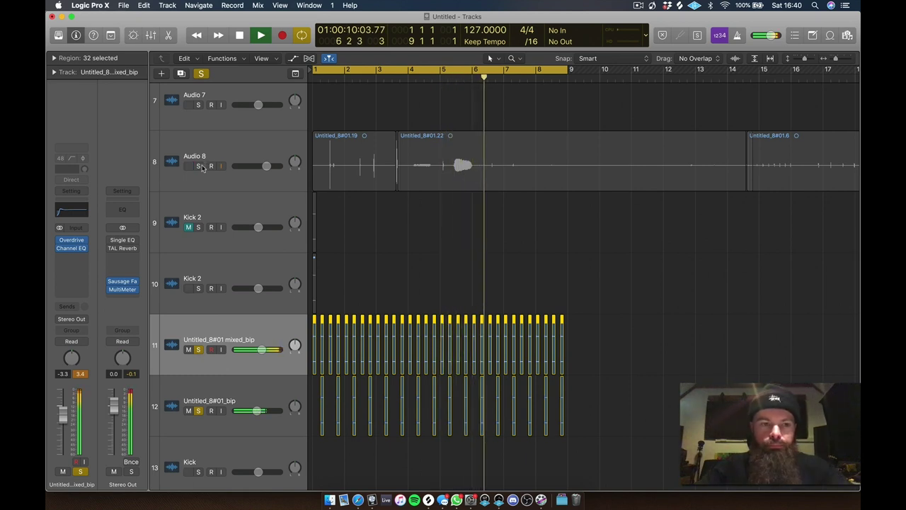
pyautogui.click(199, 165)
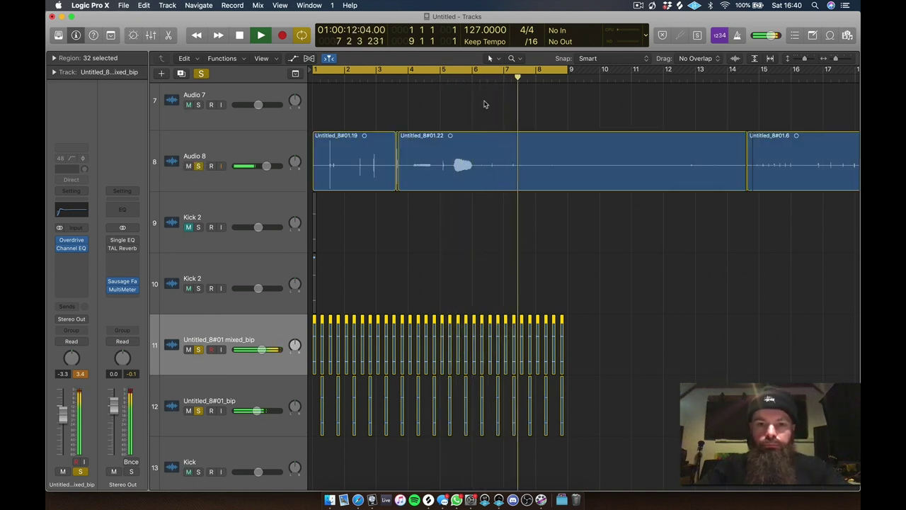
pyautogui.keyDown('ctrl'); pyautogui.keyDown('alt'); pyautogui.click(544, 155); pyautogui.keyUp('alt'); pyautogui.keyUp('ctrl')
pyautogui.press('space')
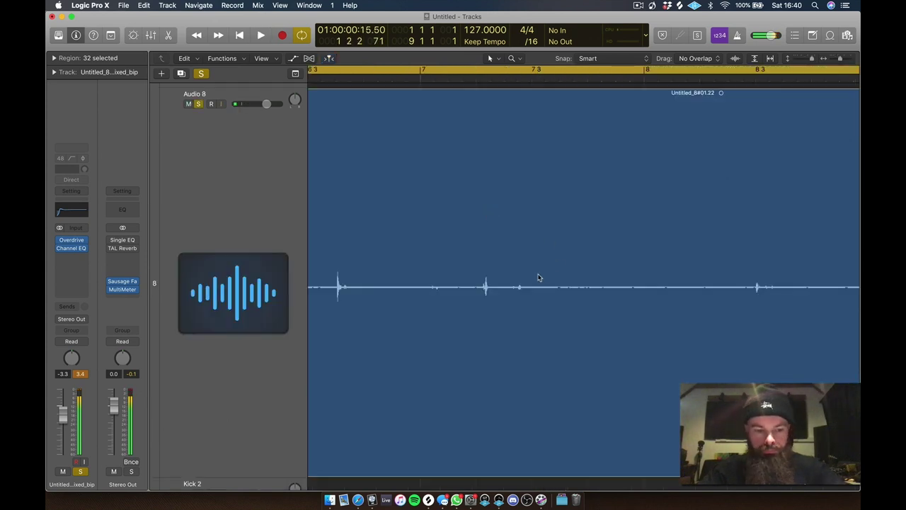
pyautogui.press('t')
pyautogui.press('i')
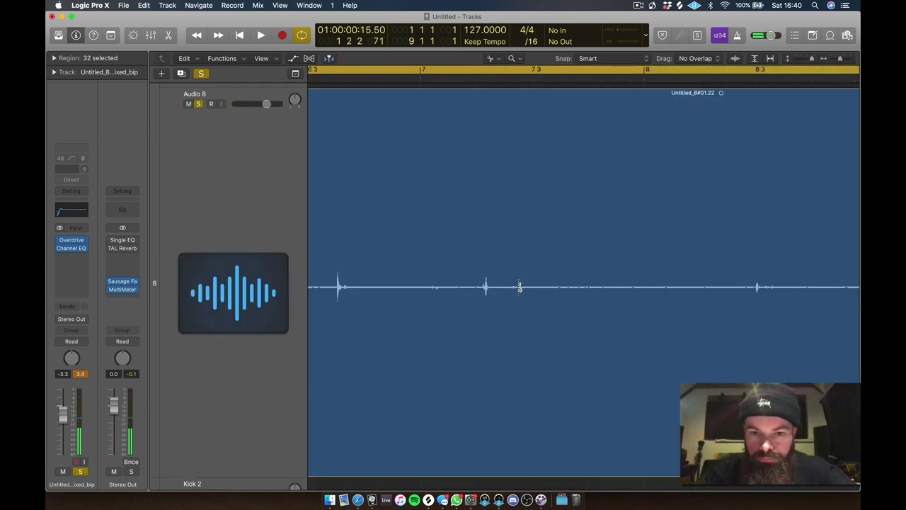
pyautogui.click(520, 287)
pyautogui.click(530, 286)
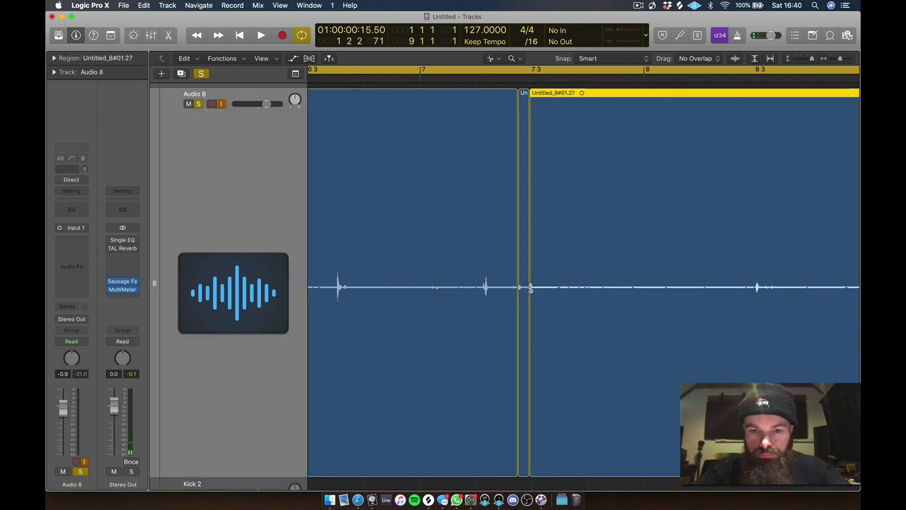
pyautogui.press('t')
pyautogui.press('t')
pyautogui.click(523, 287)
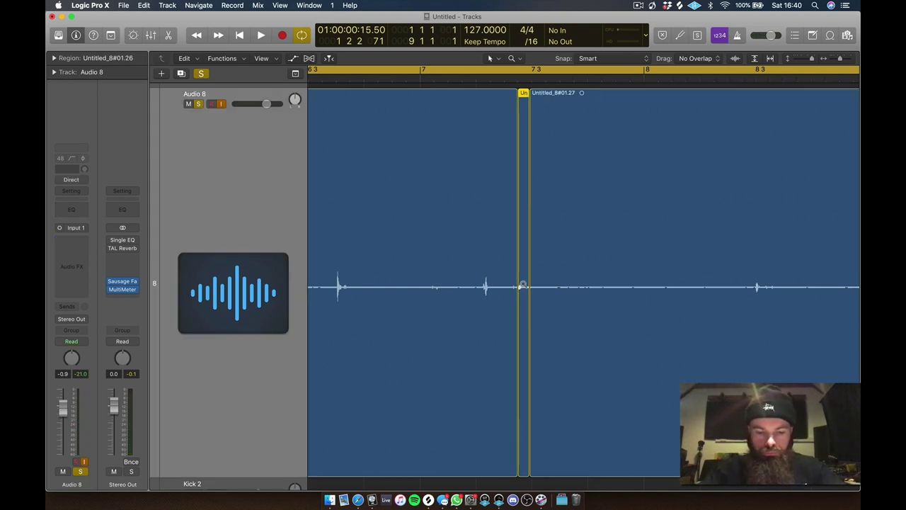
# - Copy the sliced hit to bar 1 of the Audio 7 track and place that track directly above Untitled_8#01 mixed_bip
pyautogui.hotkey('alt', 'BackSpace')
pyautogui.press('Return')
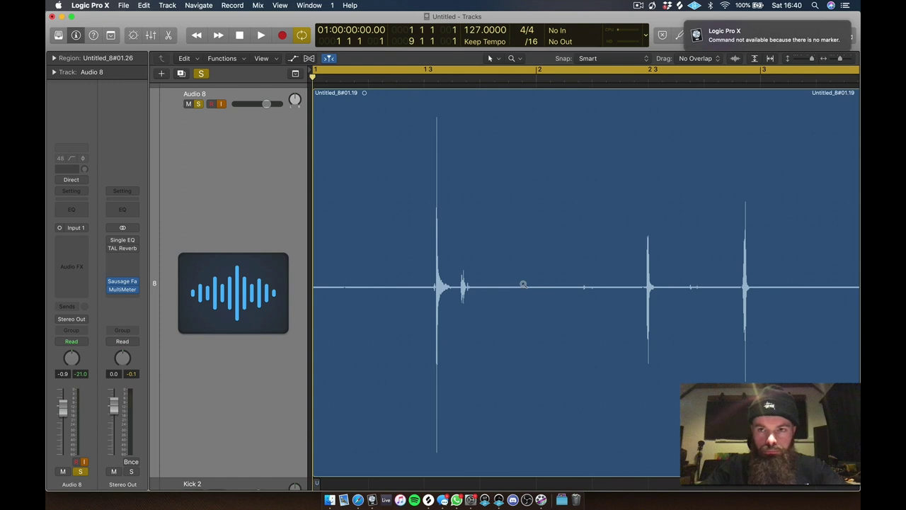
pyautogui.keyDown('ctrl'); pyautogui.keyDown('alt'); pyautogui.click(523, 284); pyautogui.keyUp('alt'); pyautogui.keyUp('ctrl')
pyautogui.keyDown('ctrl'); pyautogui.keyDown('alt'); pyautogui.click(524, 284); pyautogui.keyUp('alt'); pyautogui.keyUp('ctrl')
pyautogui.click(272, 227)
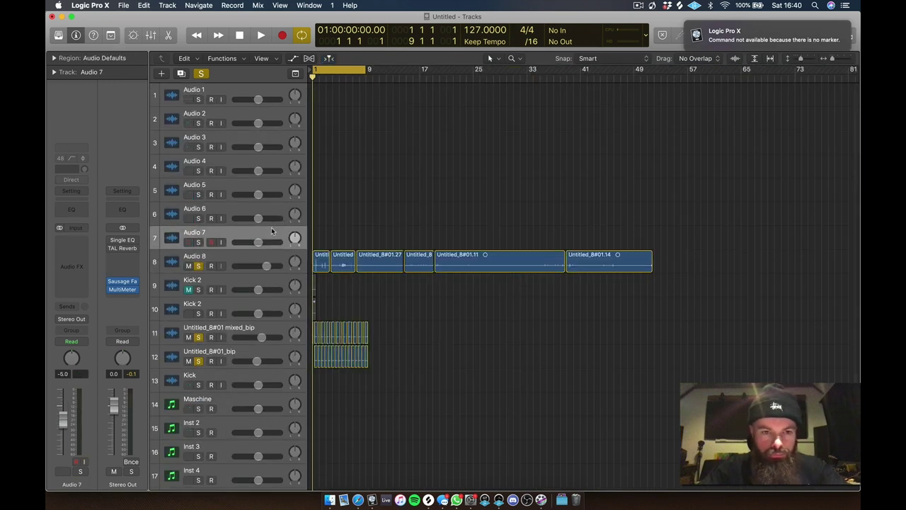
pyautogui.moveTo(226, 235); pyautogui.dragTo(235, 314)
# - Take Audio 8 out of solo, clear the remaining track solos, and play the new Audio 7 hit with the drums
pyautogui.click(199, 241)
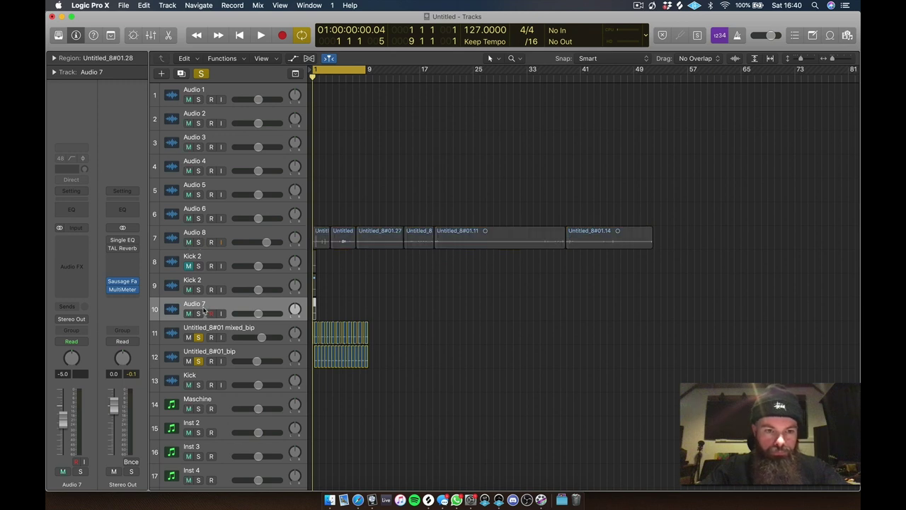
pyautogui.press('z')
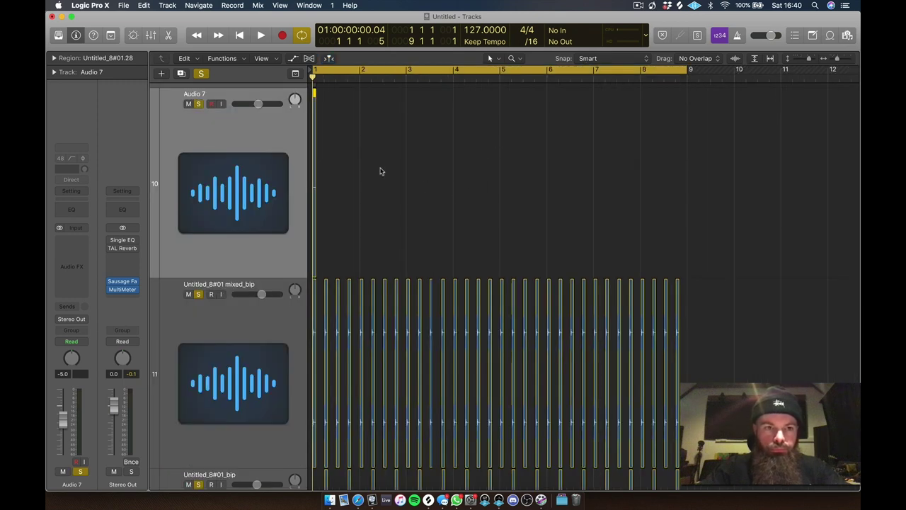
pyautogui.click(202, 73)
pyautogui.click(363, 129)
pyautogui.press('space')
pyautogui.moveTo(366, 127); pyautogui.dragTo(240, 226)
pyautogui.press('space')
# - Normalize the Audio 7 hit in the audio file editor and close the editor
pyautogui.doubleClick(316, 296)
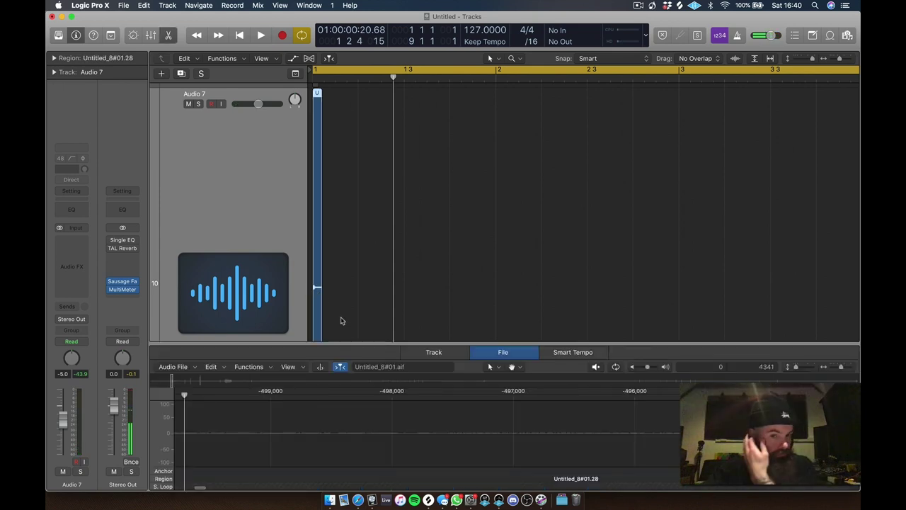
pyautogui.click(249, 367)
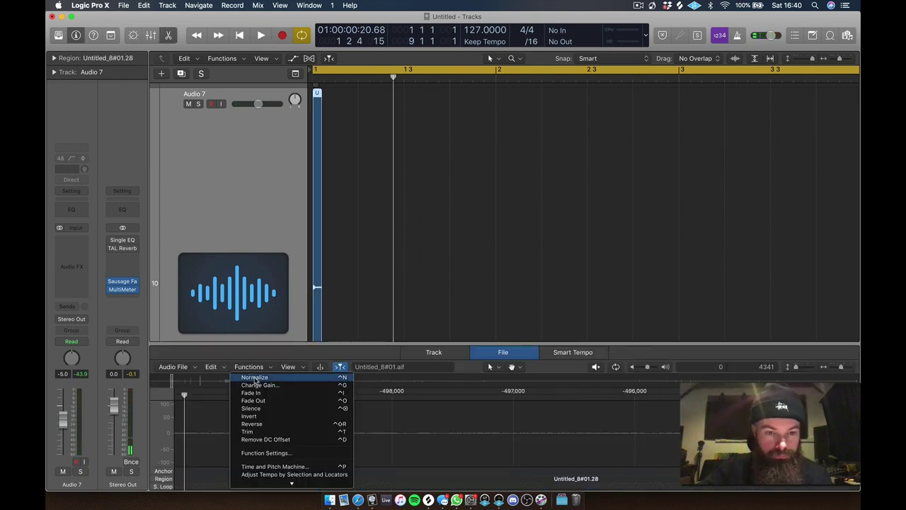
pyautogui.click(255, 377)
pyautogui.click(354, 149)
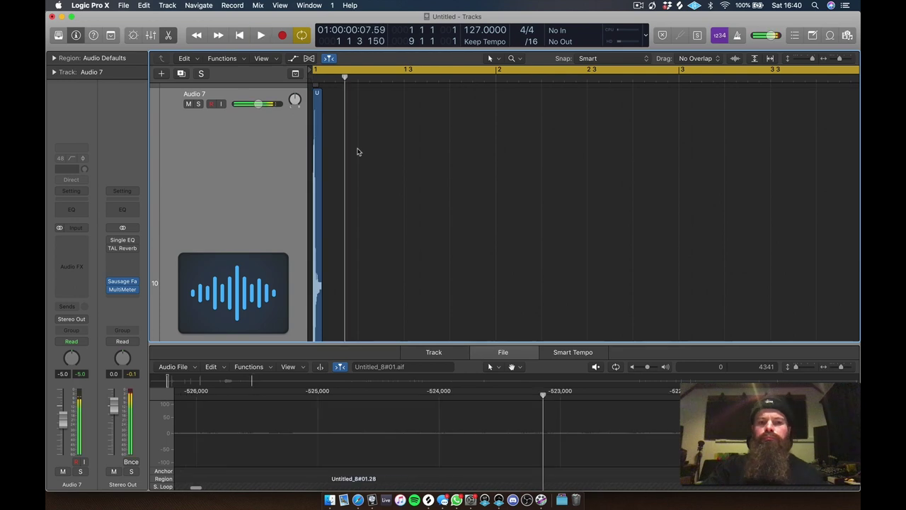
pyautogui.press('p')
pyautogui.press('p')
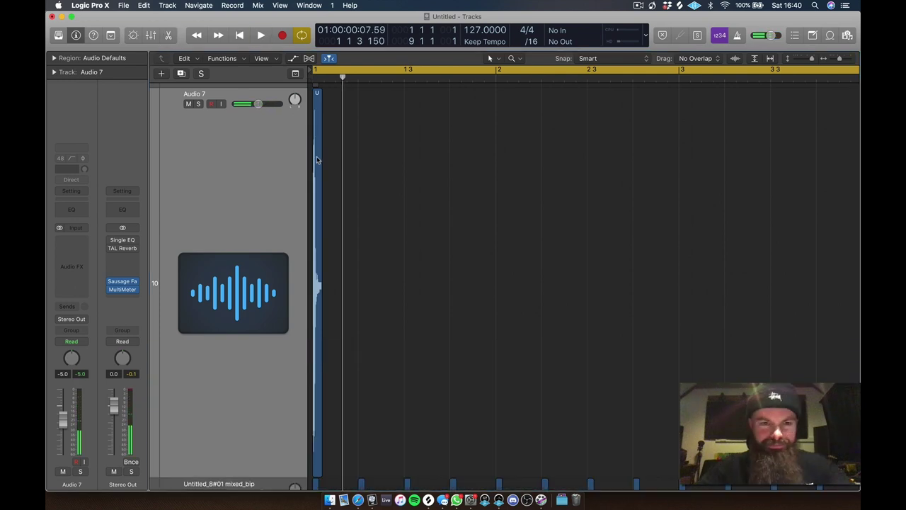
# - Place the normalized hit on the offbeats after beats 1 and 2 of bar 1, and lower Audio 7's volume to -14.2 dB during playback
pyautogui.moveTo(318, 160); pyautogui.dragTo(386, 156)
pyautogui.press('space')
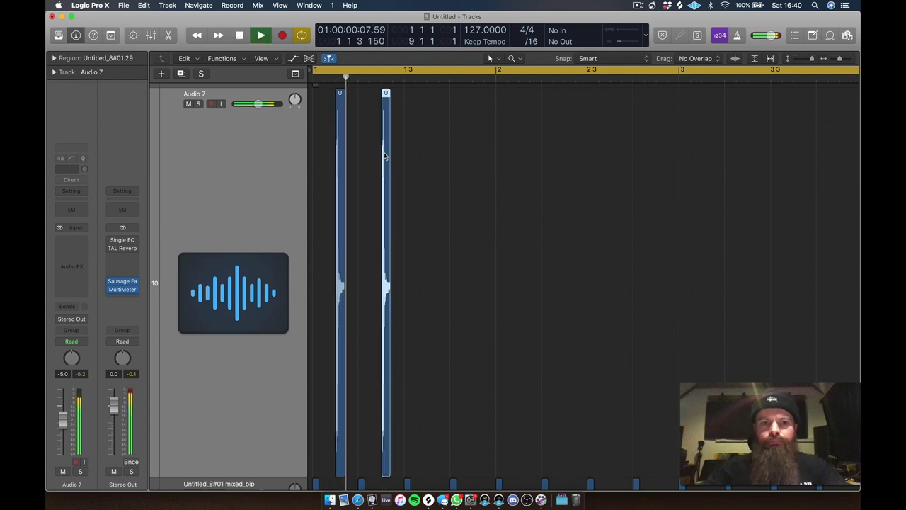
pyautogui.press('space')
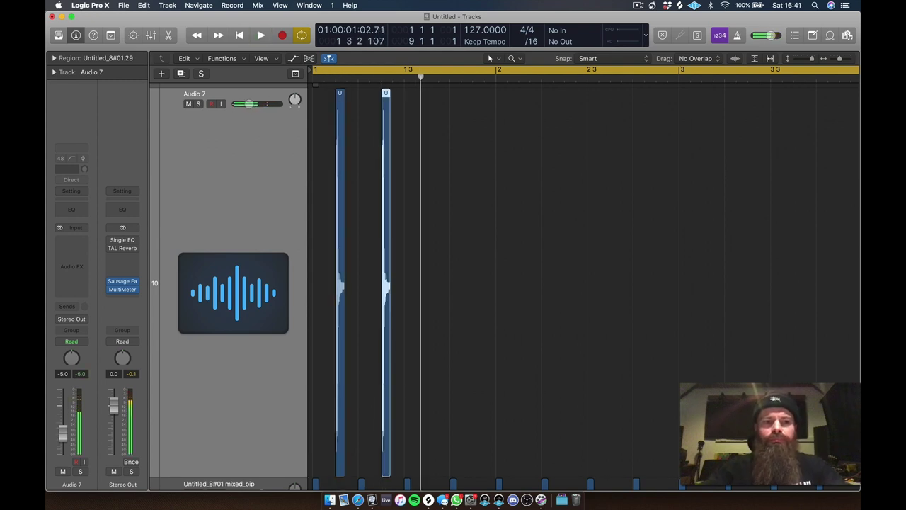
pyautogui.press('space')
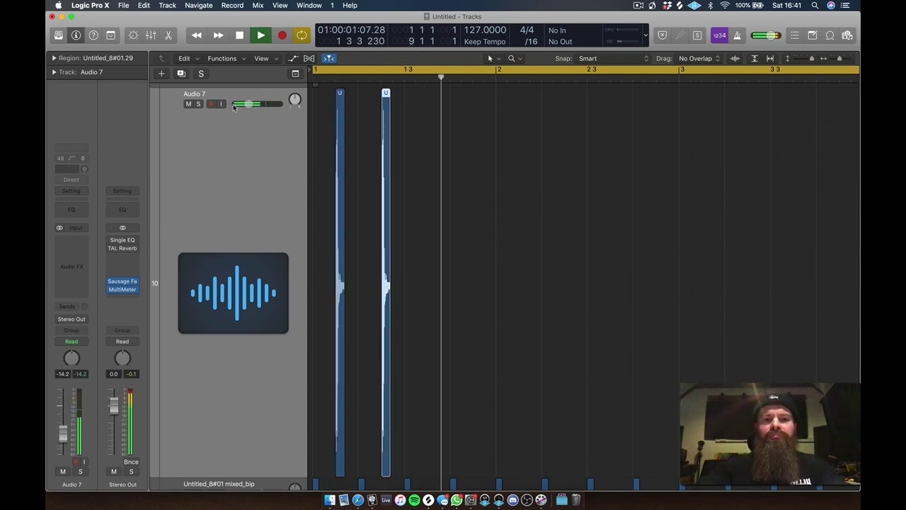
pyautogui.press('space')
pyautogui.press('space')
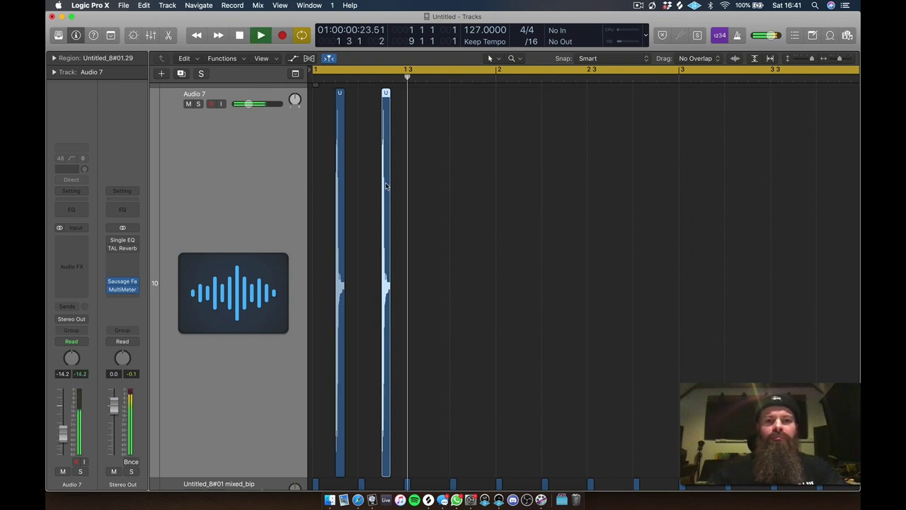
# - Play back the Audio 7 offbeat hits, and split the Audio 8 recording at bar 2
pyautogui.press('space')
pyautogui.press('space')
pyautogui.press('space')
pyautogui.moveTo(453, 180); pyautogui.dragTo(331, 176)
pyautogui.scroll(10, 338, 177)
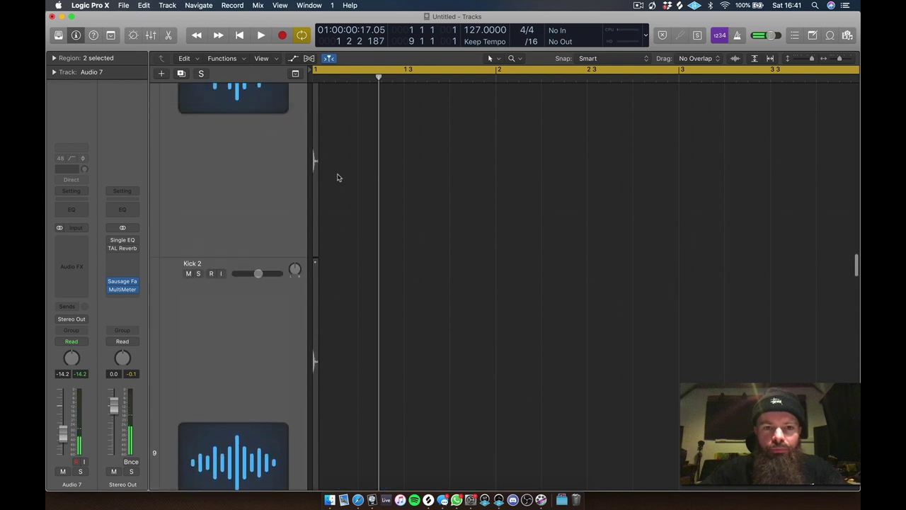
pyautogui.keyDown('ctrl'); pyautogui.keyDown('alt'); pyautogui.click(385, 187); pyautogui.keyUp('alt'); pyautogui.keyUp('ctrl')
pyautogui.press('z')
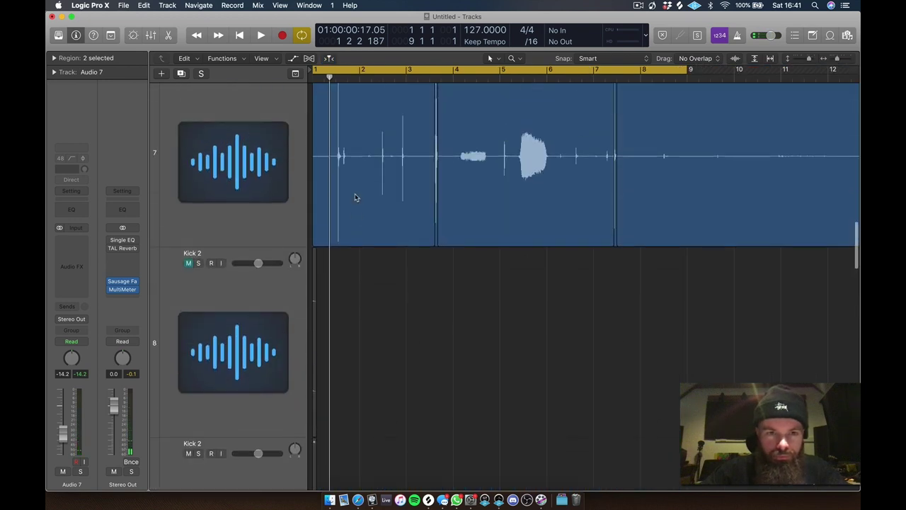
pyautogui.press('t')
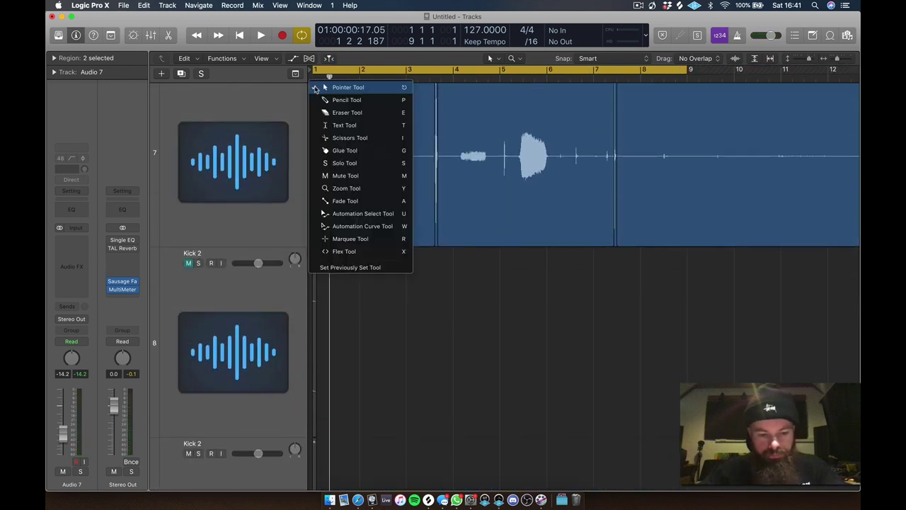
pyautogui.press('i')
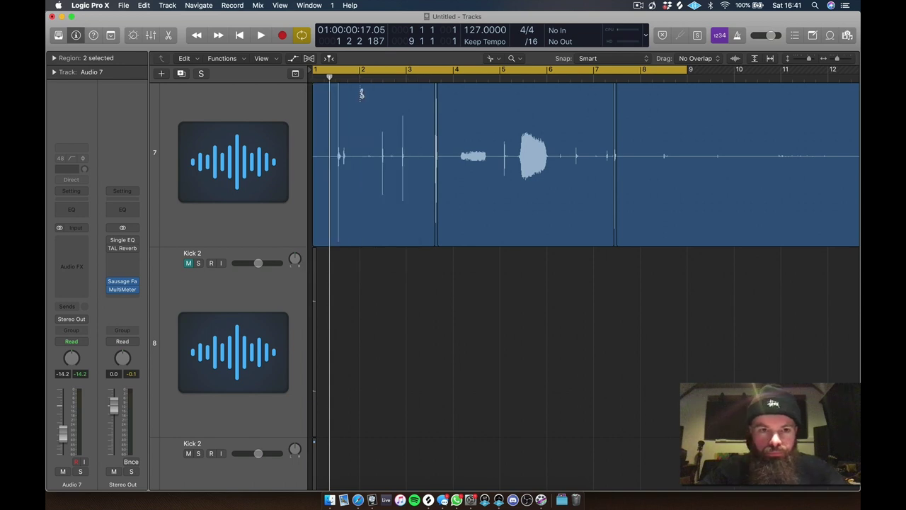
pyautogui.click(361, 92)
# - Move the bar 1 region of Audio 8 to the Kick 2 track directly below, and unmute that track during playback
pyautogui.click(225, 127)
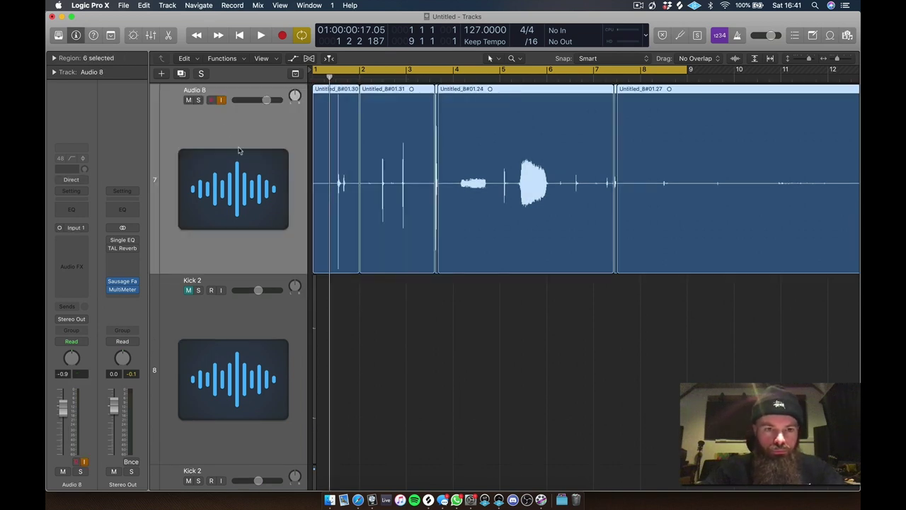
pyautogui.click(366, 299)
pyautogui.click(221, 307)
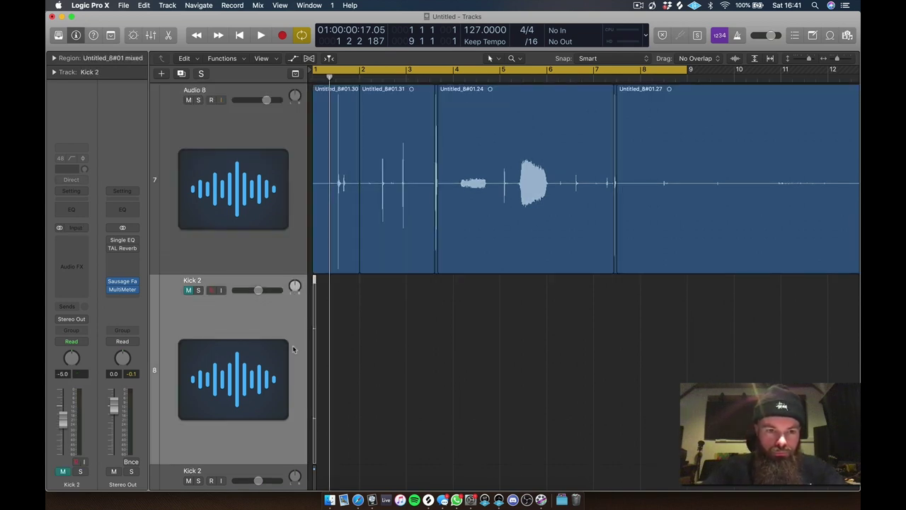
pyautogui.moveTo(339, 226); pyautogui.dragTo(328, 330)
pyautogui.press('space')
pyautogui.click(189, 290)
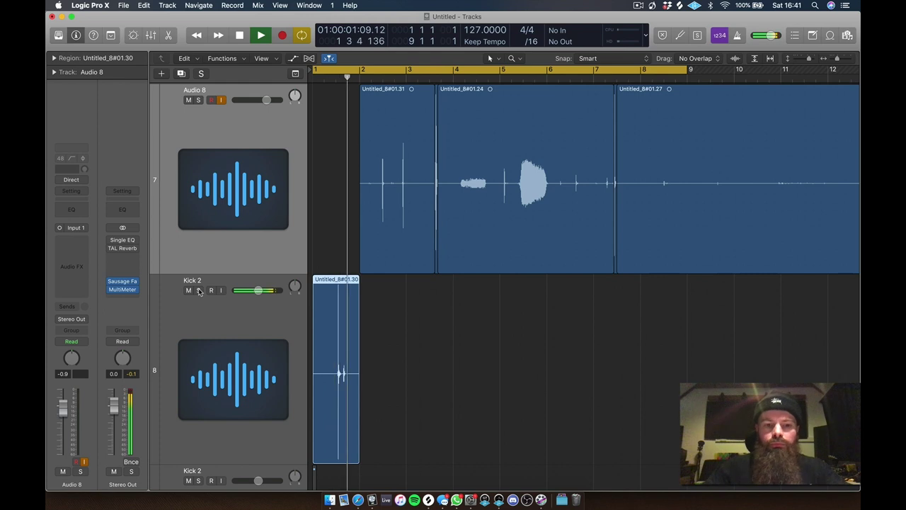
# - Copy the two Audio 7 hits to the offbeats after beats 3 and 4 of bar 1, and play the pattern
pyautogui.scroll(-5, 382, 329)
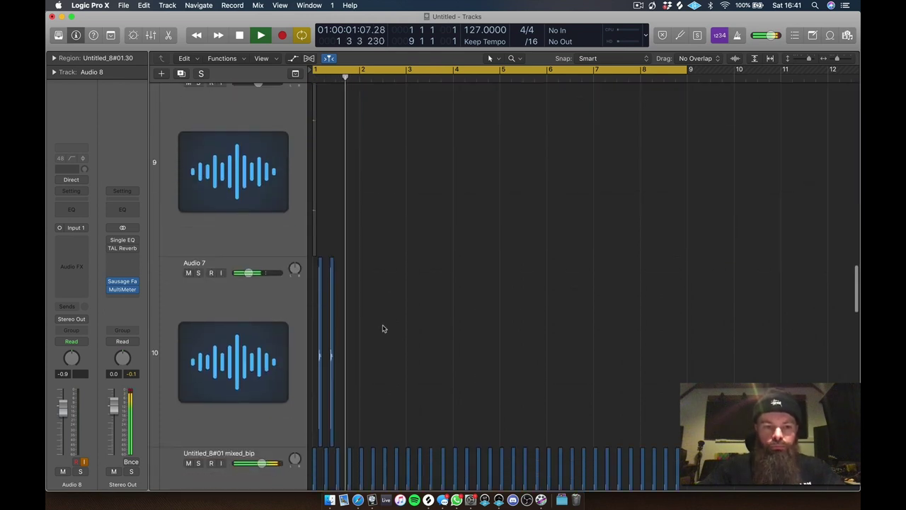
pyautogui.press('space')
pyautogui.moveTo(382, 329); pyautogui.dragTo(346, 338)
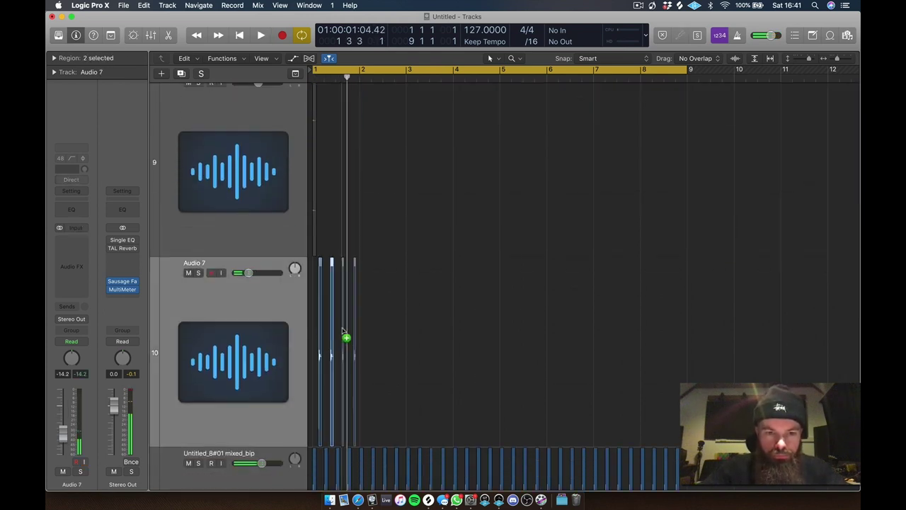
pyautogui.press('space')
pyautogui.moveTo(422, 320); pyautogui.dragTo(318, 320)
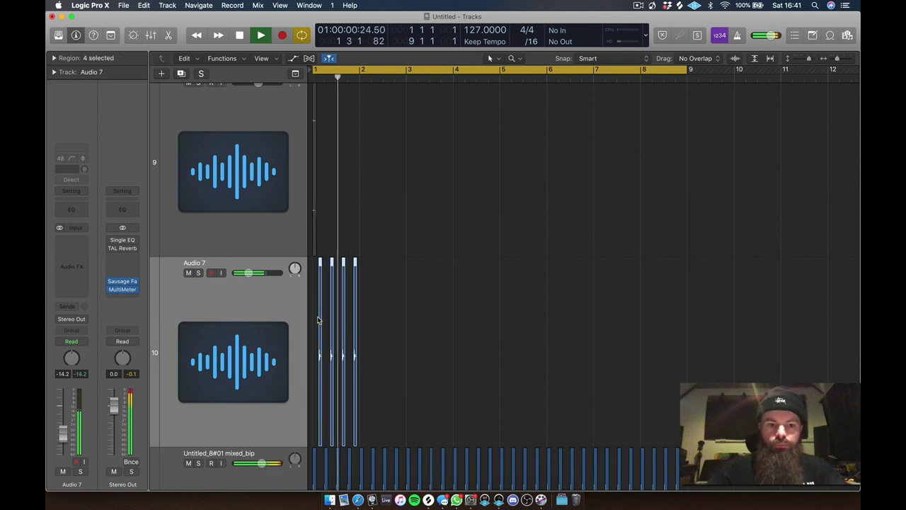
pyautogui.press('space')
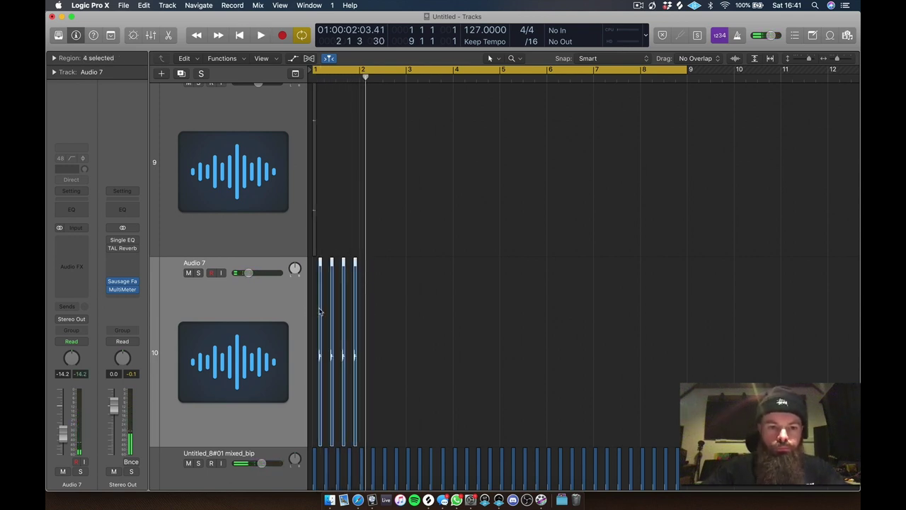
# - Repeat the one-bar Audio 7 offbeat pattern through bar 8, and play the full arrangement
pyautogui.moveTo(320, 312); pyautogui.dragTo(371, 318)
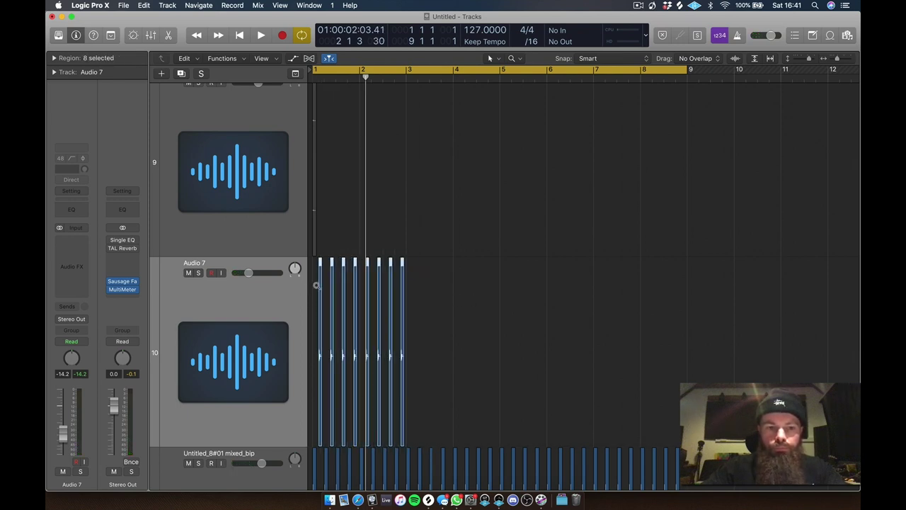
pyautogui.moveTo(320, 288); pyautogui.dragTo(413, 293)
pyautogui.moveTo(533, 277); pyautogui.dragTo(503, 288)
pyautogui.press('z')
pyautogui.press('space')
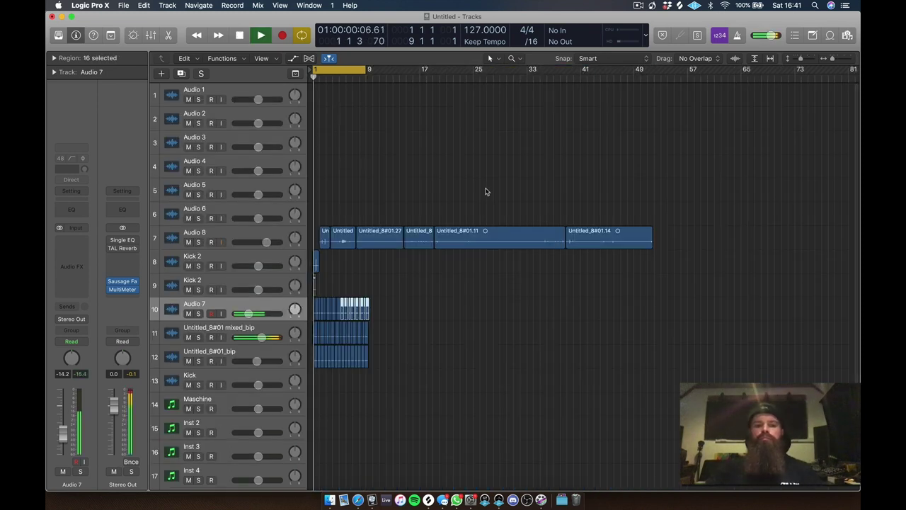
# - Mute Audio 8, and copy the upper Kick 2 track's bar 1 region to bars 3, 5 and 7 with its volume at -12.4 dB
pyautogui.click(189, 242)
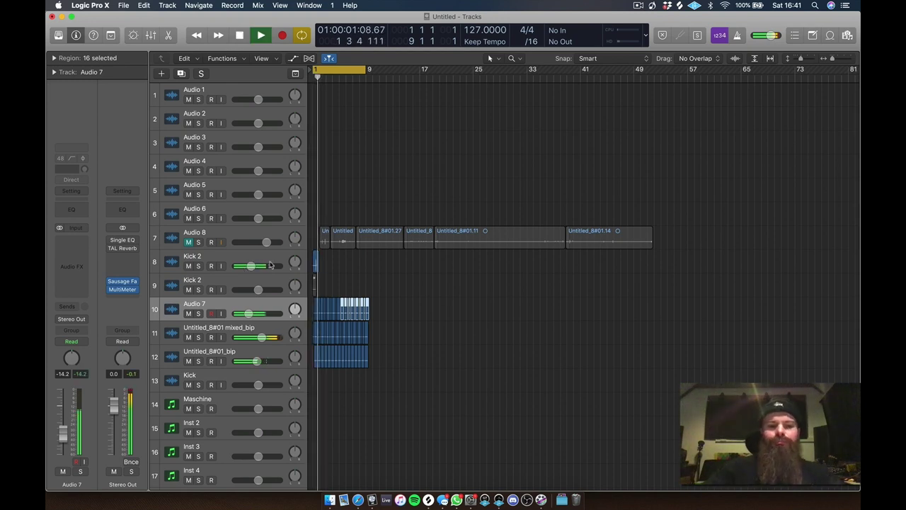
pyautogui.moveTo(317, 259); pyautogui.dragTo(332, 279)
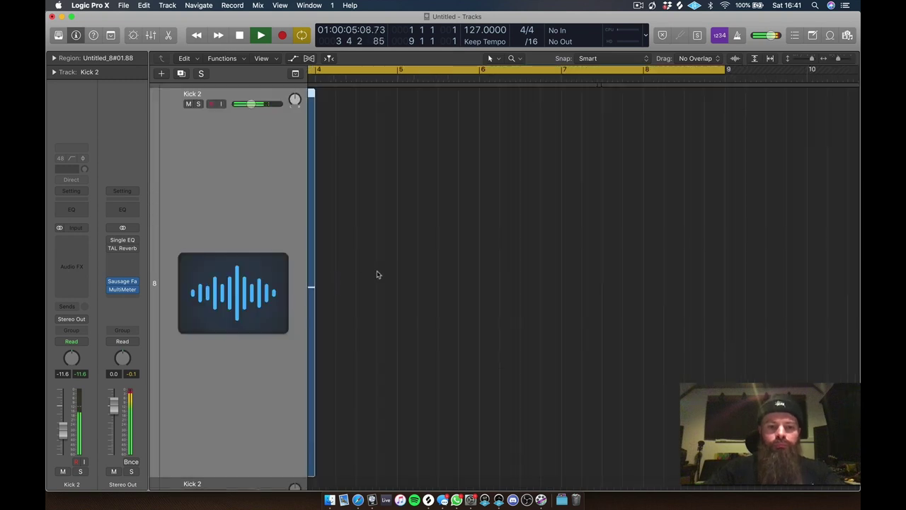
pyautogui.keyDown('ctrl'); pyautogui.keyDown('alt'); pyautogui.click(385, 270); pyautogui.keyUp('alt'); pyautogui.keyUp('ctrl')
pyautogui.click(360, 262)
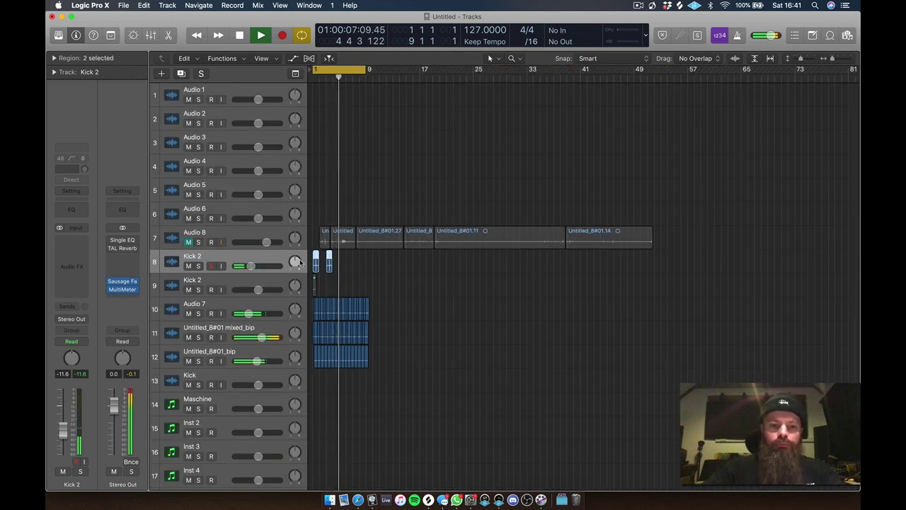
pyautogui.moveTo(343, 261); pyautogui.dragTo(343, 262)
pyautogui.press('space')
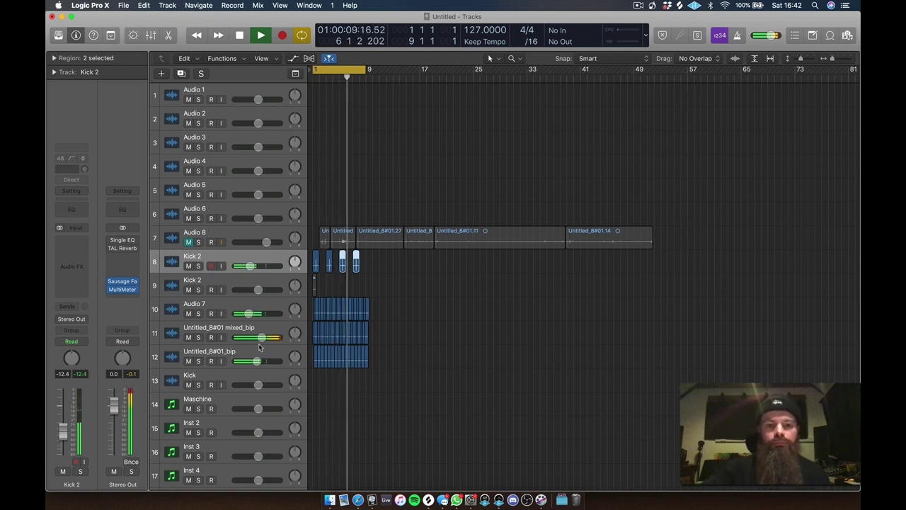
pyautogui.press('space')
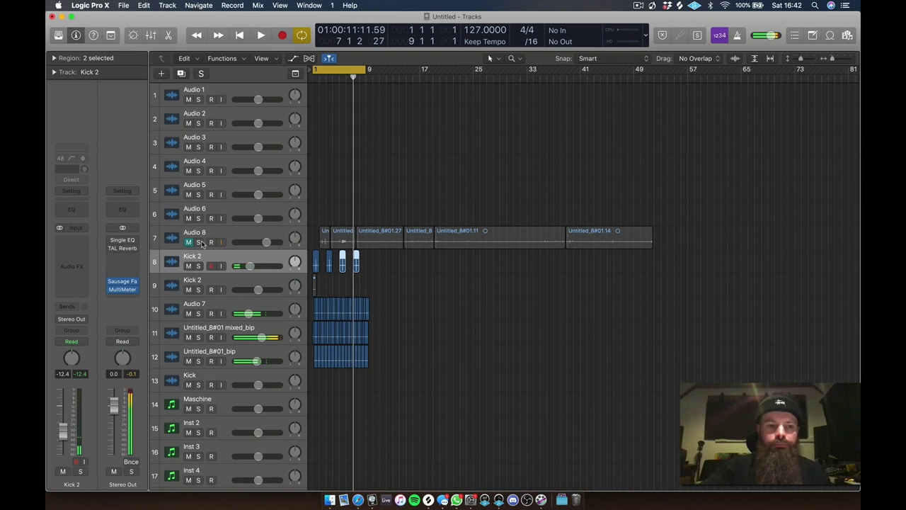
# - Solo Audio 8 and audition the recorded take from several points, around bars 36 to 46 and around bar 6, for another usable sound
pyautogui.click(198, 242)
pyautogui.press('space')
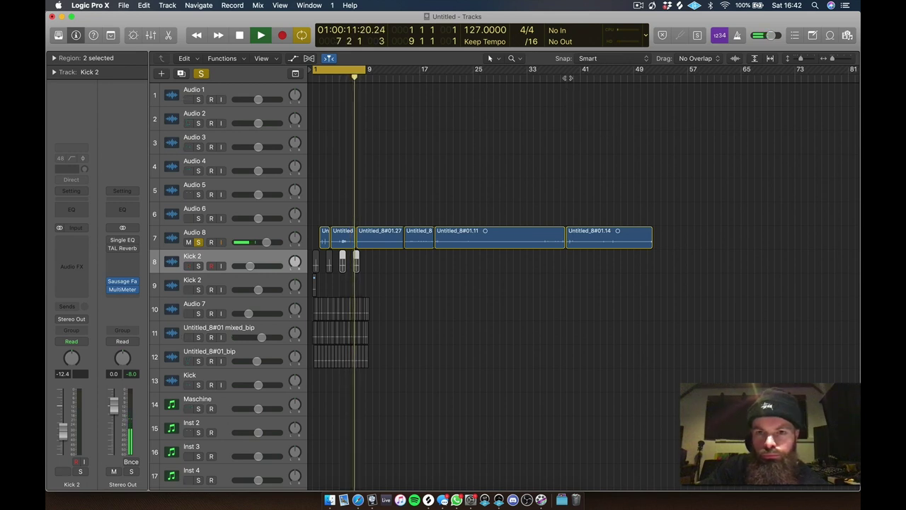
pyautogui.click(567, 78)
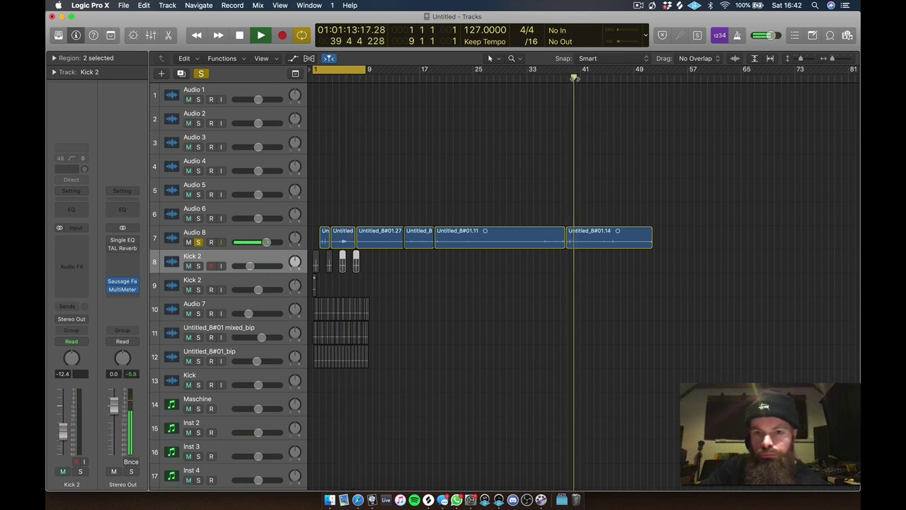
pyautogui.click(582, 79)
pyautogui.click(589, 79)
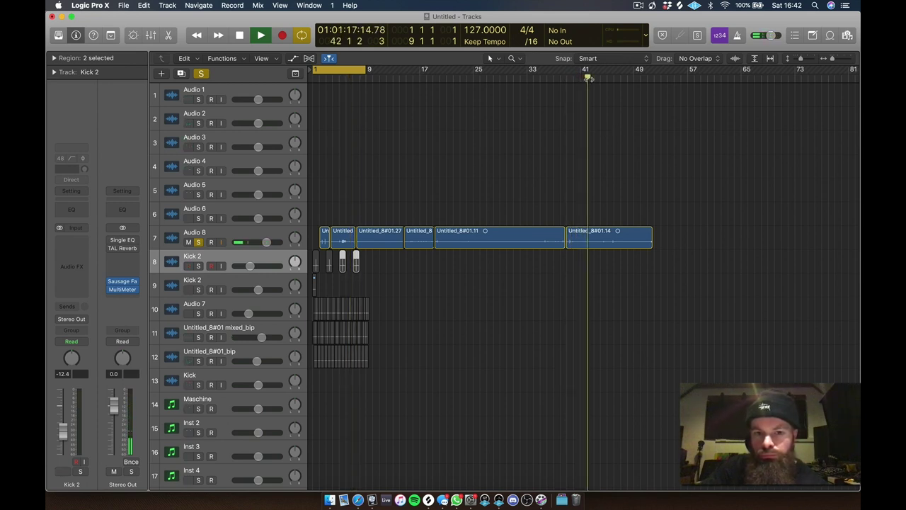
pyautogui.moveTo(589, 78); pyautogui.dragTo(600, 78)
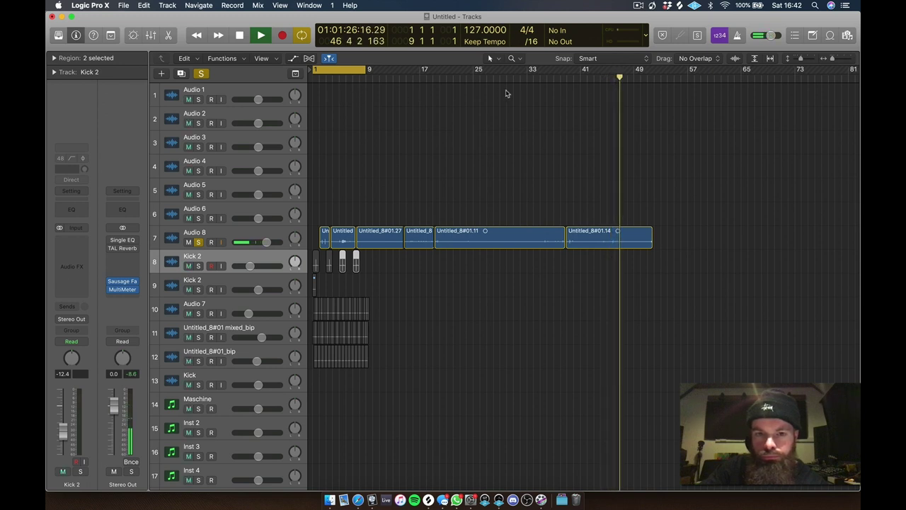
pyautogui.click(545, 83)
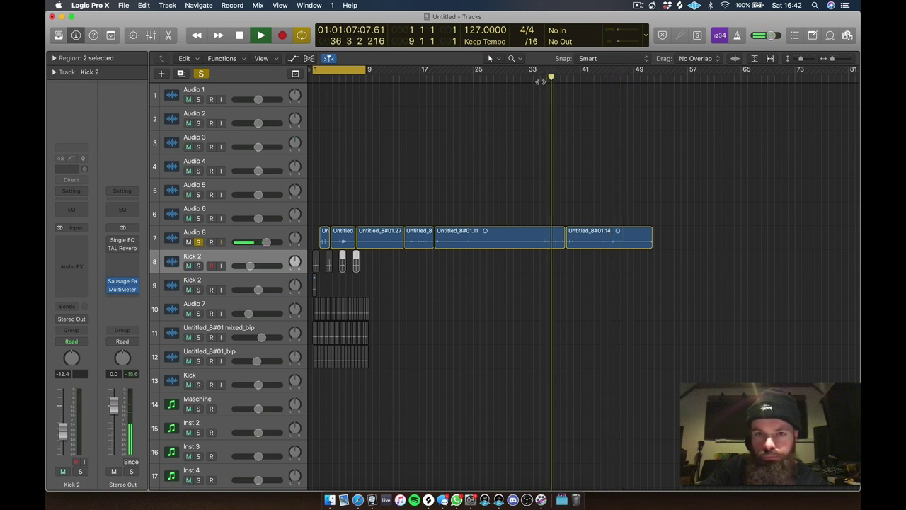
pyautogui.click(539, 83)
pyautogui.click(540, 82)
pyautogui.click(537, 83)
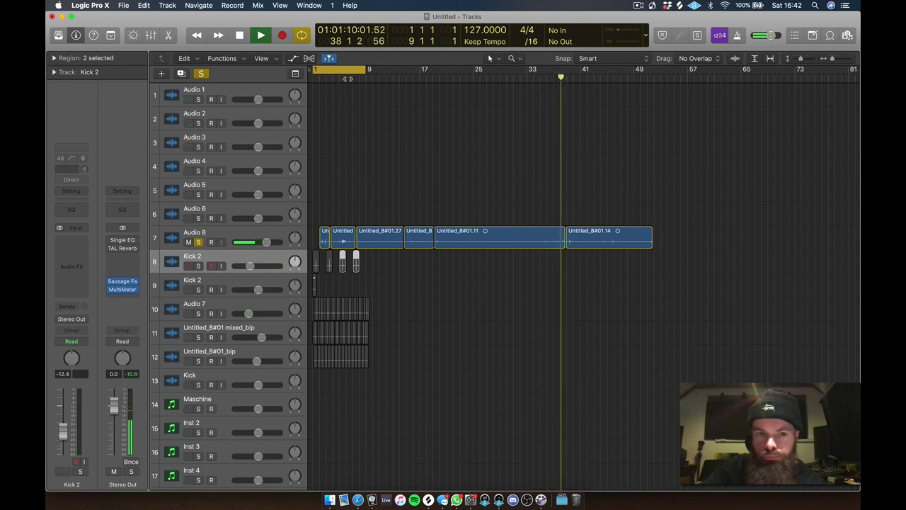
pyautogui.click(347, 79)
pyautogui.click(347, 78)
pyautogui.click(345, 78)
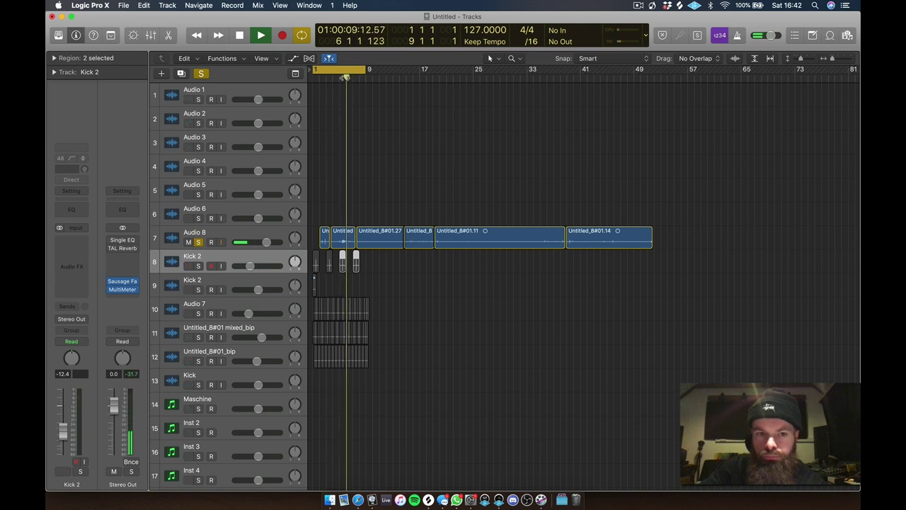
pyautogui.press('space')
# - Split the Audio 8 take directly before and after the sustained sound that ends at bar 6
pyautogui.moveTo(365, 206); pyautogui.dragTo(327, 292)
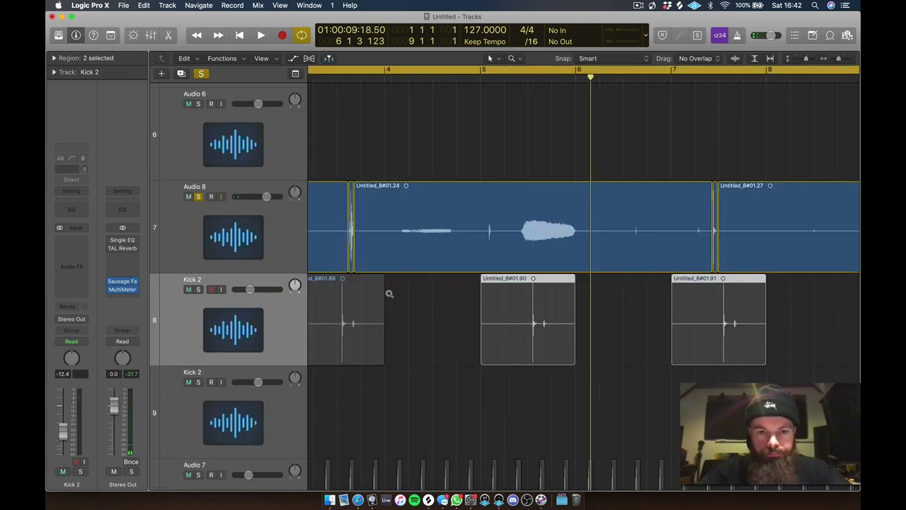
pyautogui.click(564, 78)
pyautogui.press('space')
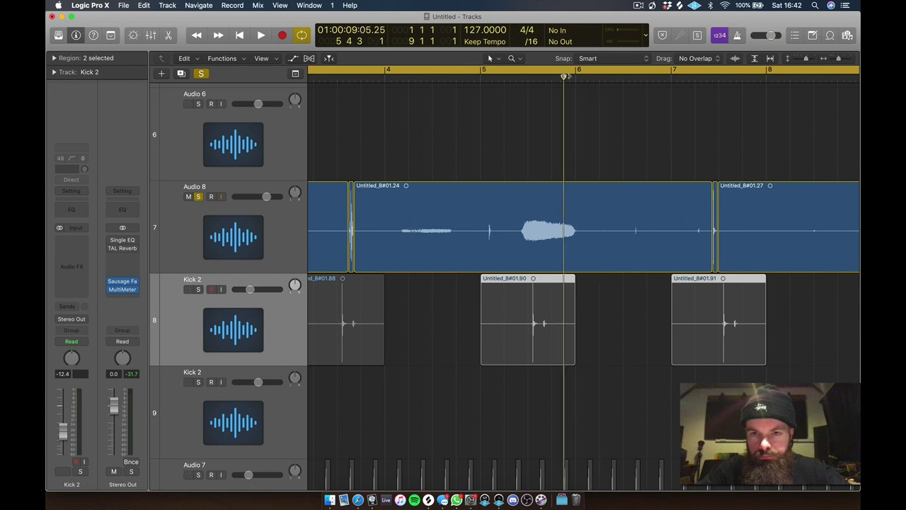
pyautogui.press('t')
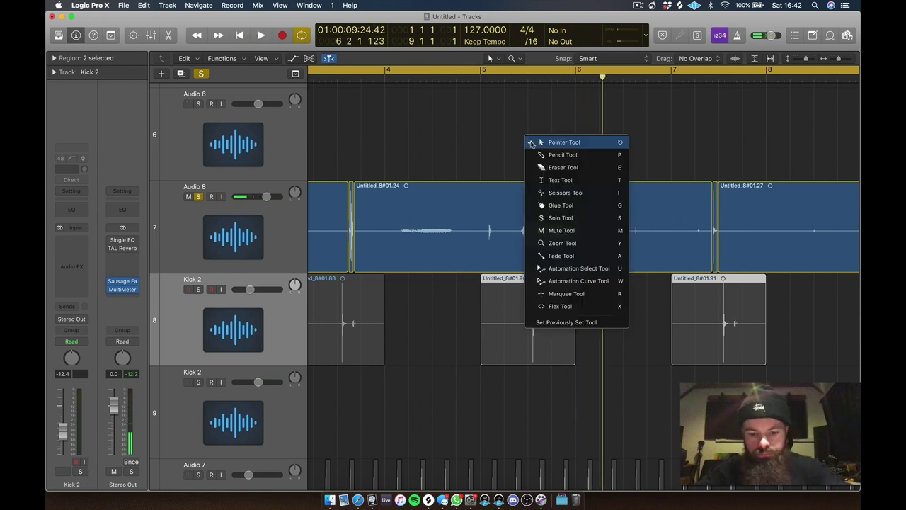
pyautogui.press('i')
pyautogui.click(520, 230)
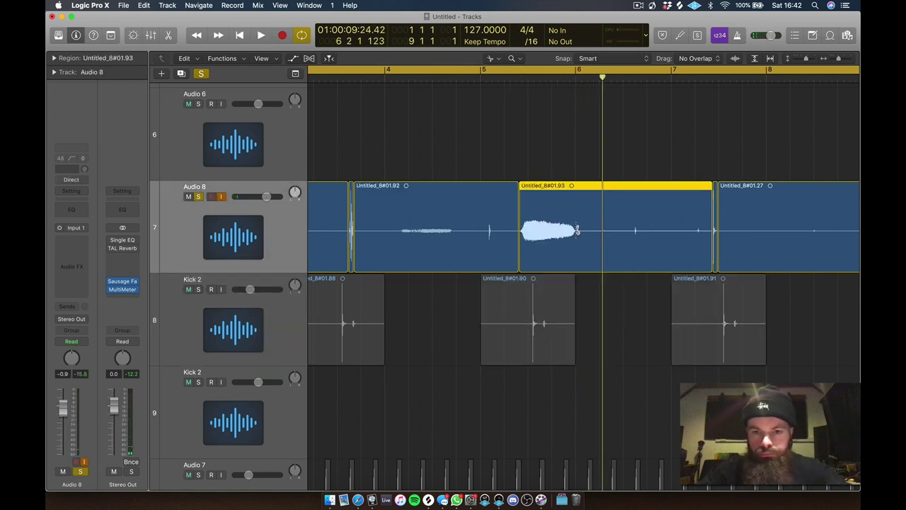
pyautogui.click(577, 231)
pyautogui.press('t')
pyautogui.press('t')
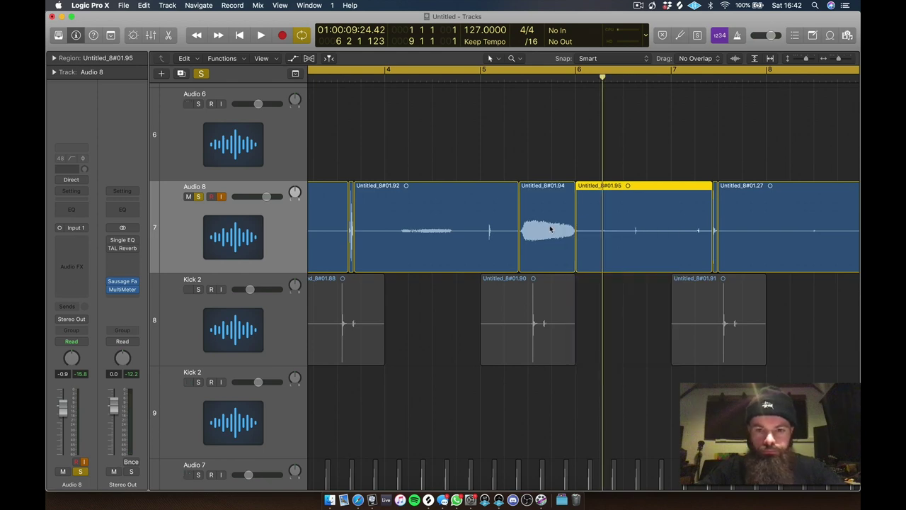
# - Place the Audio 6 track directly above Audio 7, copy the isolated sustained sound to its bar 1, and play it in solo
pyautogui.click(549, 226)
pyautogui.keyDown('ctrl'); pyautogui.keyDown('alt'); pyautogui.click(550, 227); pyautogui.keyUp('alt'); pyautogui.keyUp('ctrl')
pyautogui.press('space')
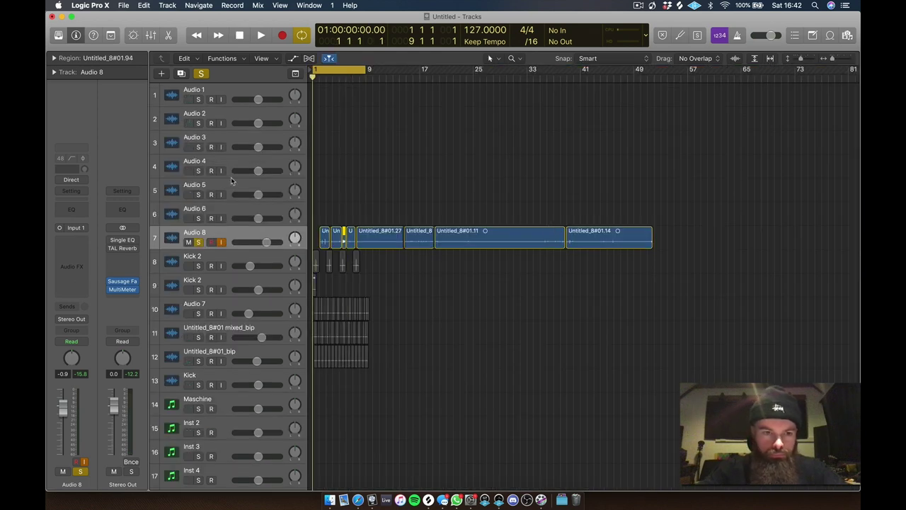
pyautogui.moveTo(238, 208); pyautogui.dragTo(223, 288)
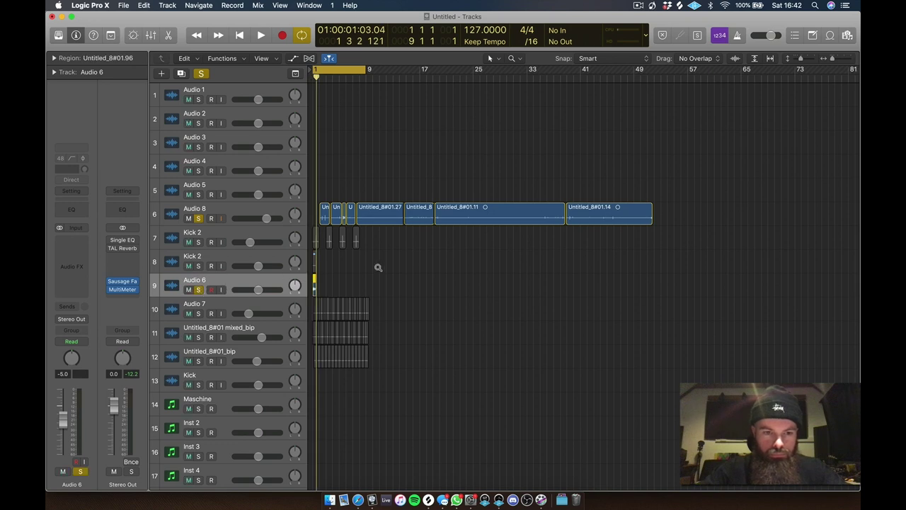
pyautogui.moveTo(379, 268); pyautogui.dragTo(286, 288)
pyautogui.press('space')
pyautogui.press('space')
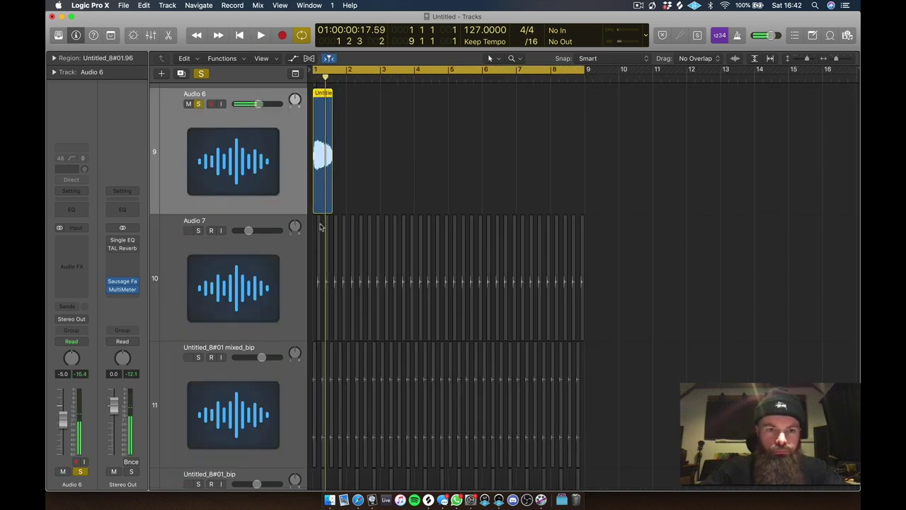
# - Insert SoundShifter Pitch on Audio 6, transpose the sustained sound by -12 semitones and play it back
pyautogui.moveTo(363, 170); pyautogui.dragTo(275, 232)
pyautogui.scroll(5, 439, 152)
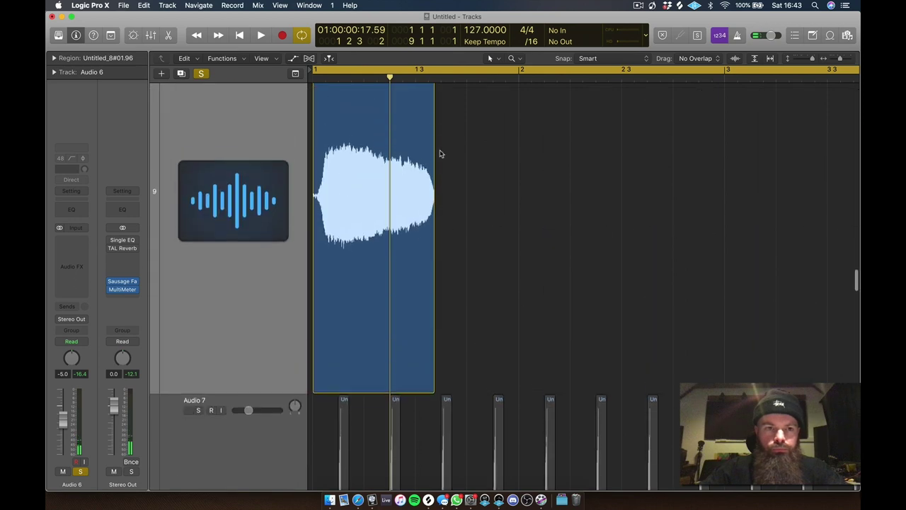
pyautogui.click(67, 243)
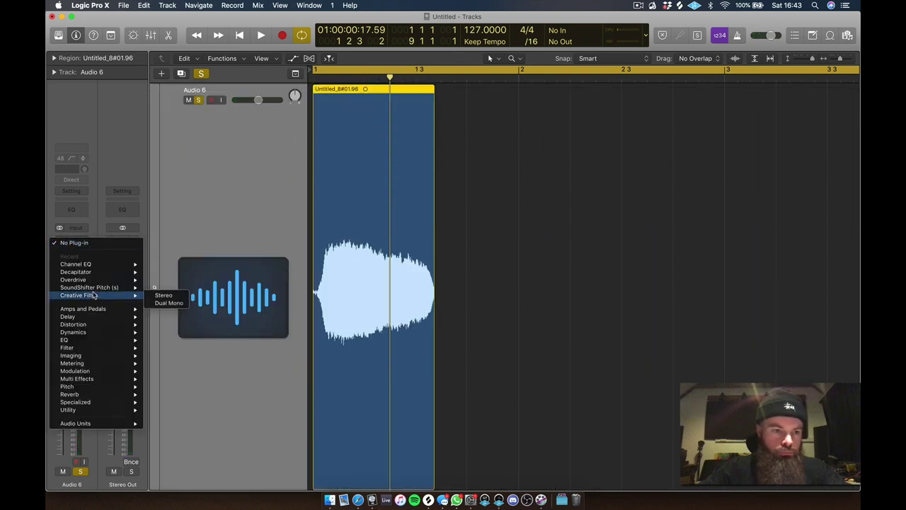
pyautogui.click(160, 287)
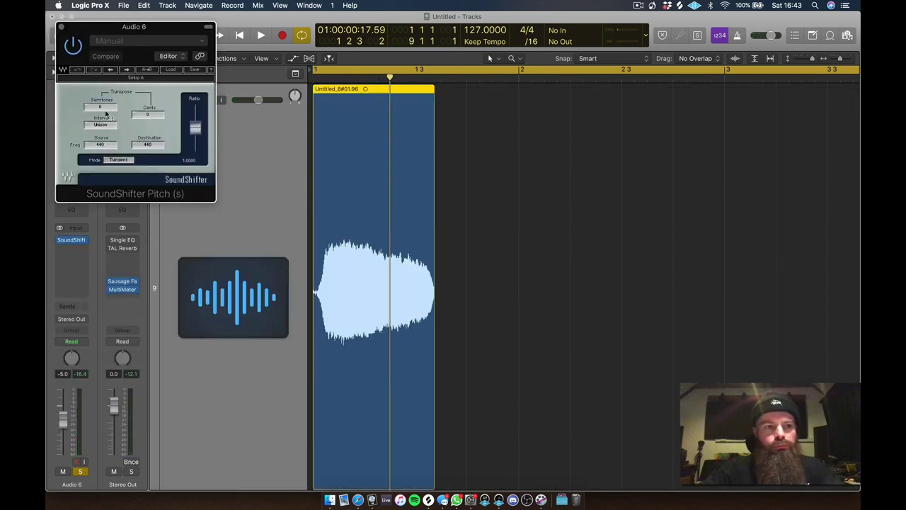
pyautogui.press('space')
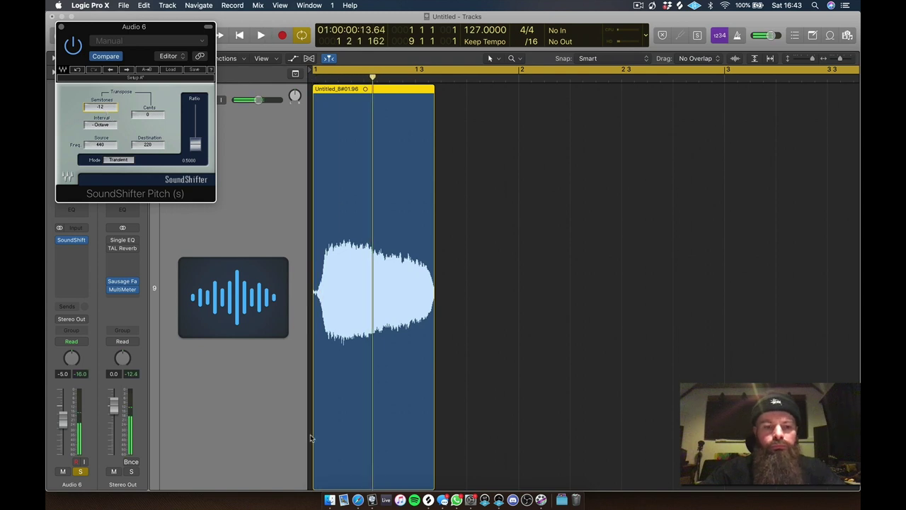
pyautogui.press('z')
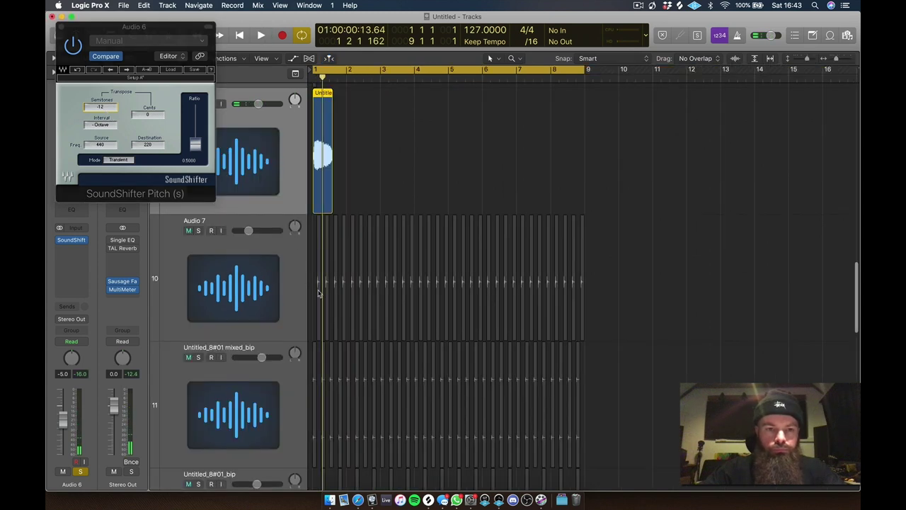
# - Bounce the pitched-down Audio 6 region in place to a new track and start playback
pyautogui.rightClick(316, 141)
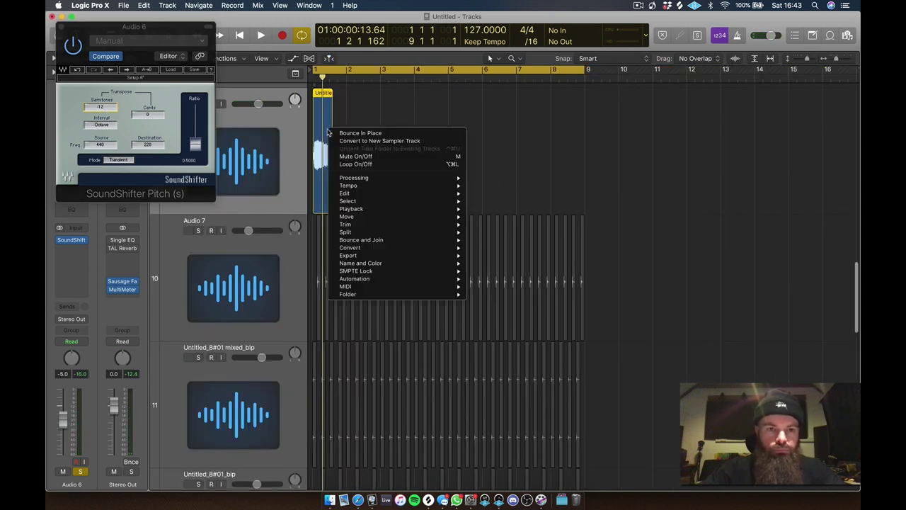
pyautogui.click(346, 133)
pyautogui.press('Return')
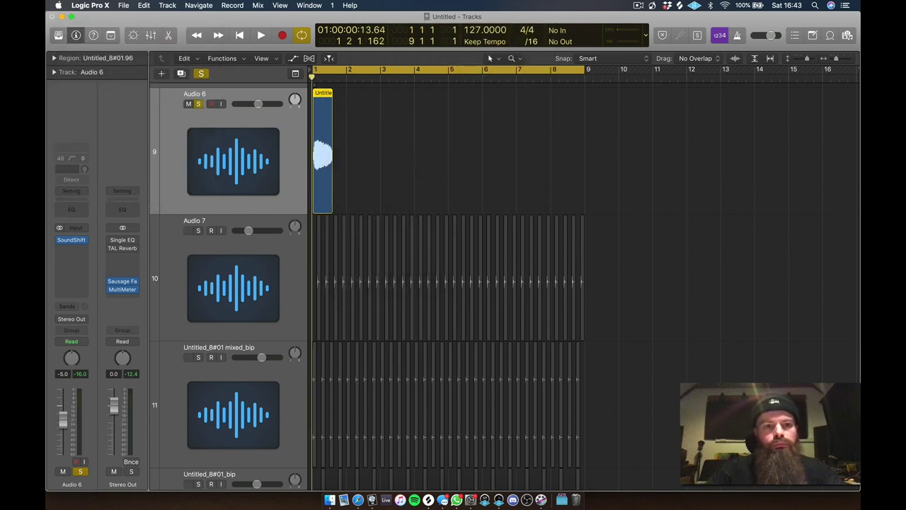
pyautogui.press('space')
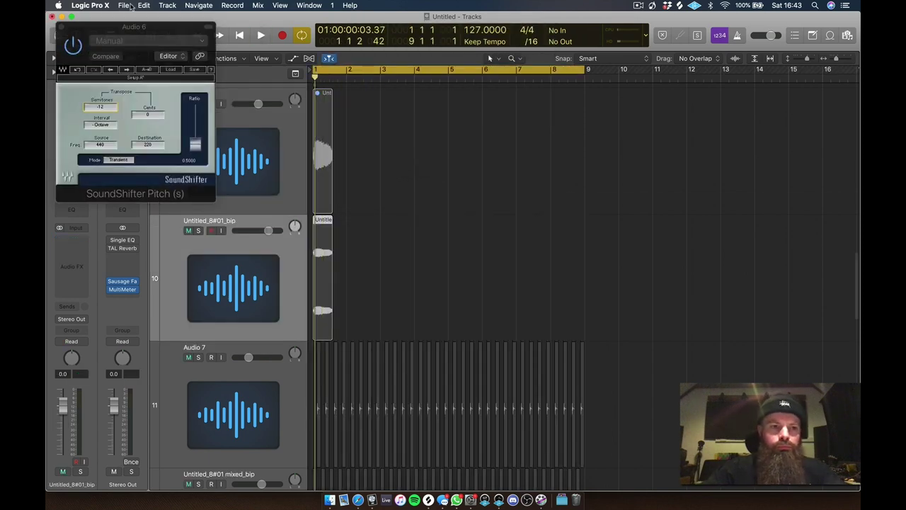
# - Mute Audio 6, take it out of solo, and solo and play the bounced track below it
pyautogui.click(63, 27)
pyautogui.click(195, 108)
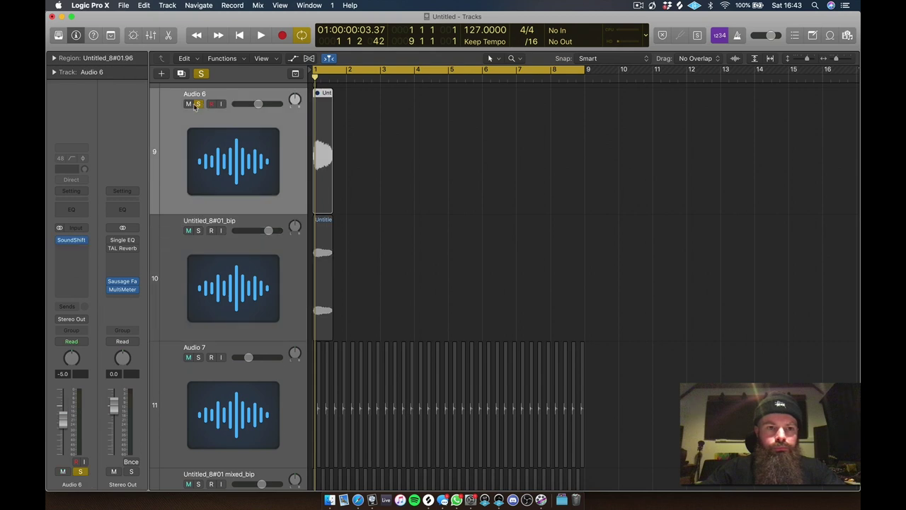
pyautogui.click(235, 265)
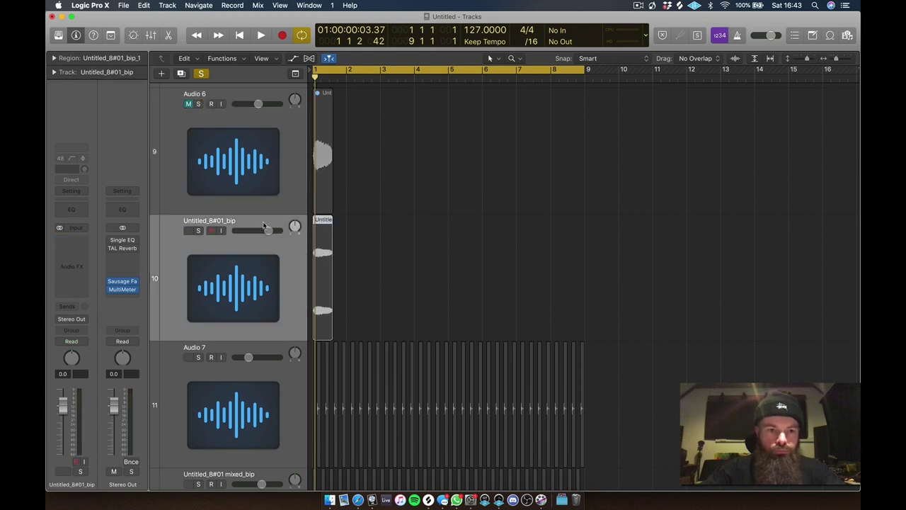
pyautogui.click(199, 230)
pyautogui.press('space')
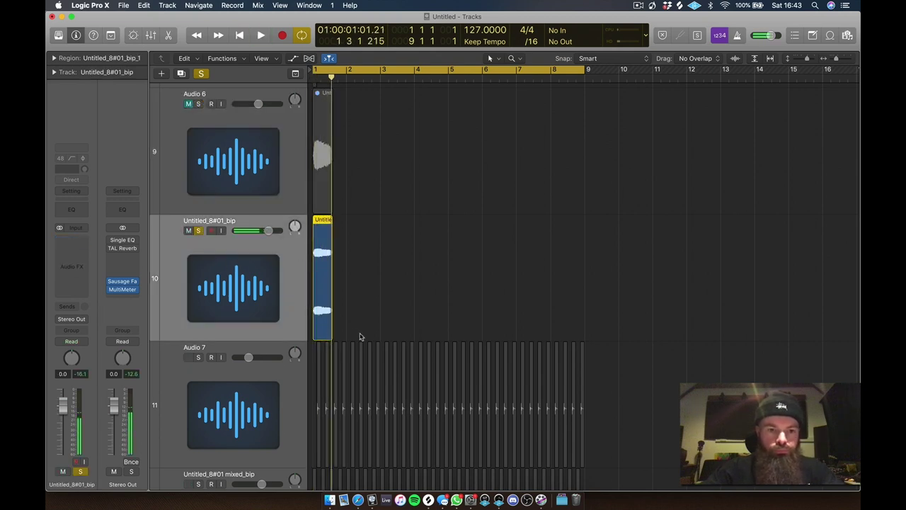
# - Trim the bounced region to about two beats, cutting its quiet attack and keeping it at bar 1, and play it
pyautogui.keyDown('ctrl'); pyautogui.keyDown('alt'); pyautogui.click(333, 258); pyautogui.keyUp('alt'); pyautogui.keyUp('ctrl')
pyautogui.moveTo(315, 457); pyautogui.dragTo(334, 439)
pyautogui.press('space')
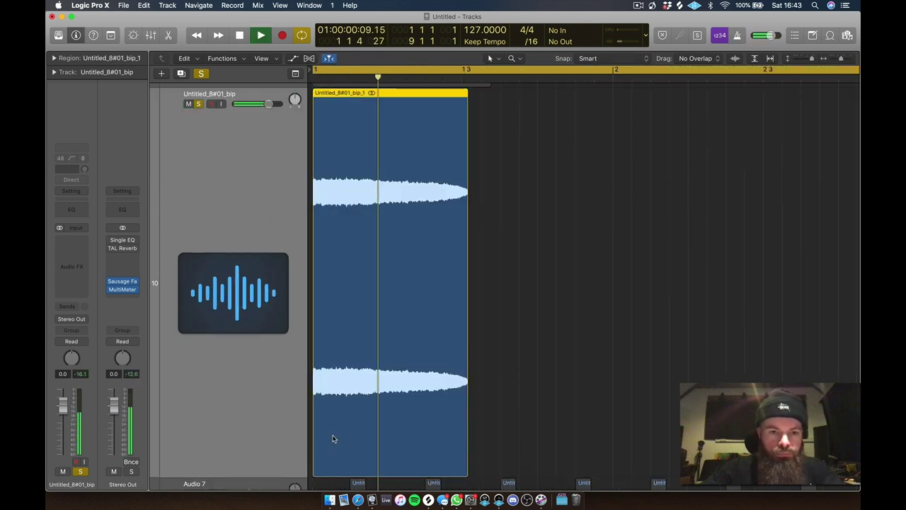
pyautogui.press('space')
# - Give the bounced region a fade-in of 24 and audition it
pyautogui.click(54, 57)
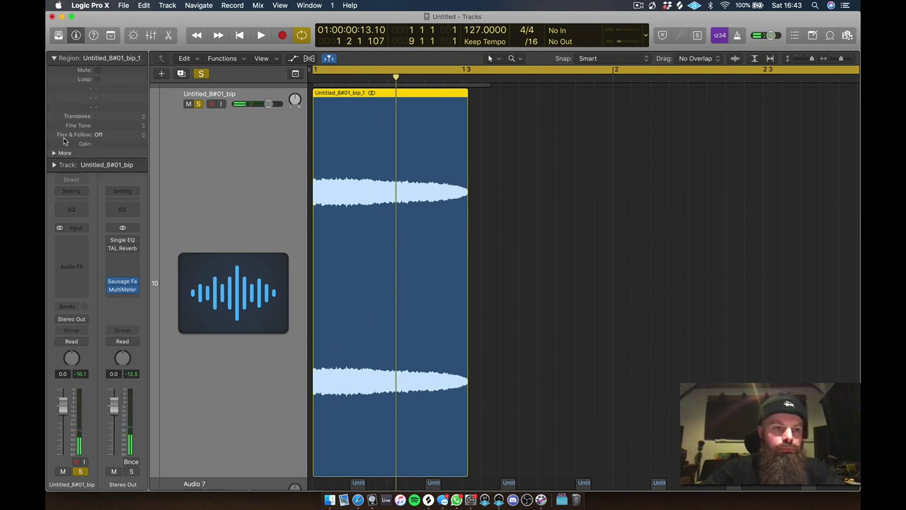
pyautogui.click(53, 153)
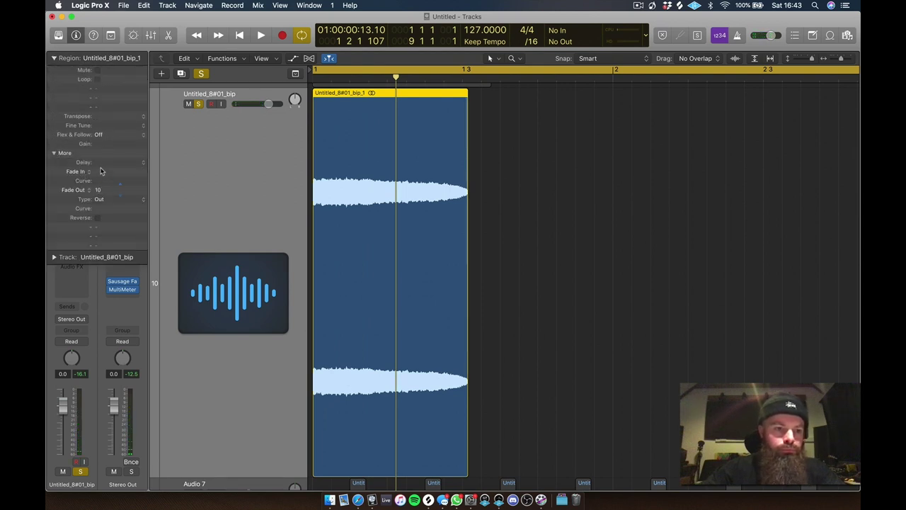
pyautogui.press('space')
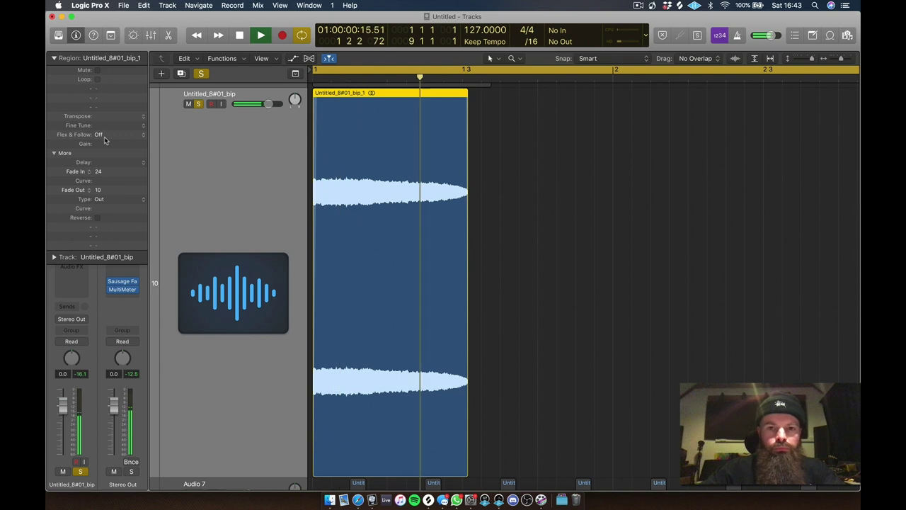
pyautogui.click(53, 57)
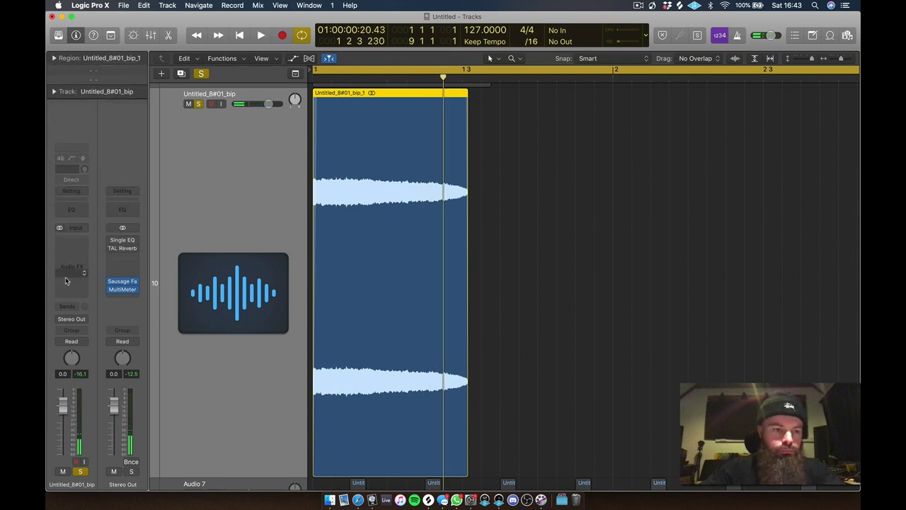
# - Insert SoundShifter Pitch on the bounced track, transpose it by another -12 semitones and audition the result
pyautogui.click(72, 239)
pyautogui.moveTo(78, 264)
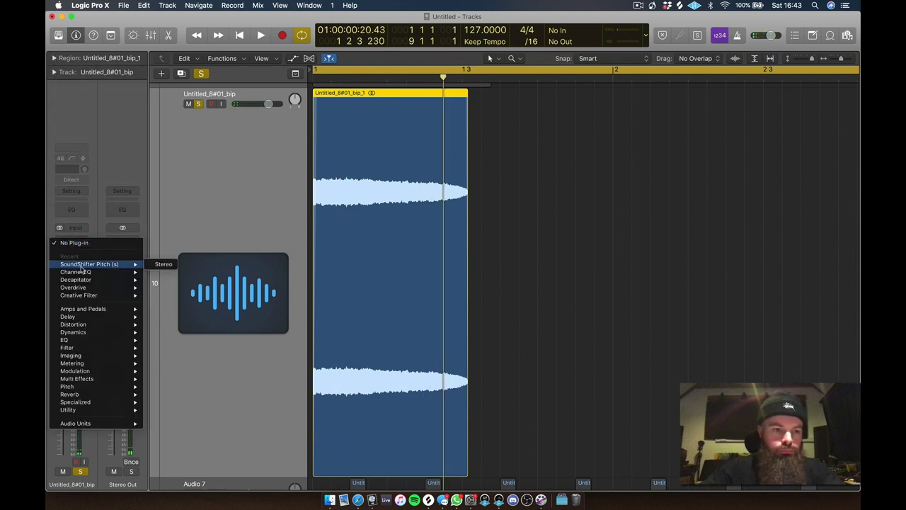
pyautogui.click(160, 264)
pyautogui.press('space')
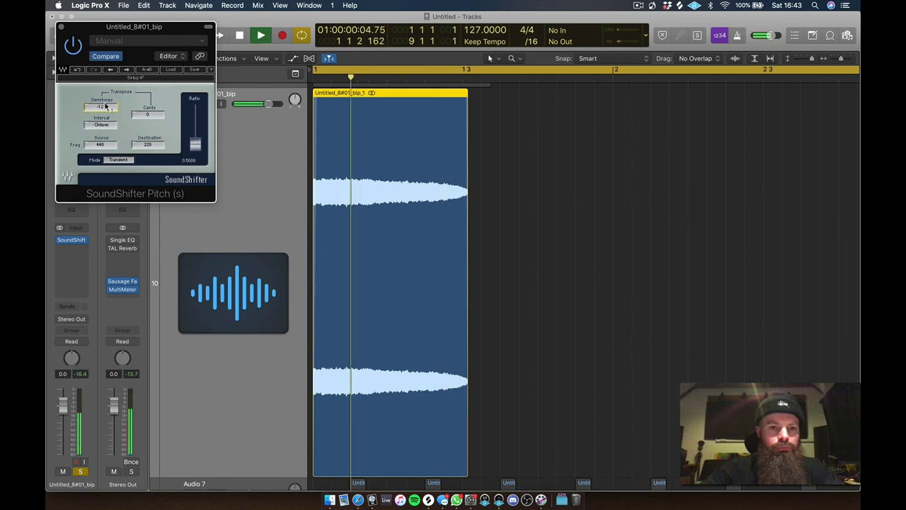
pyautogui.click(71, 248)
pyautogui.moveTo(88, 351)
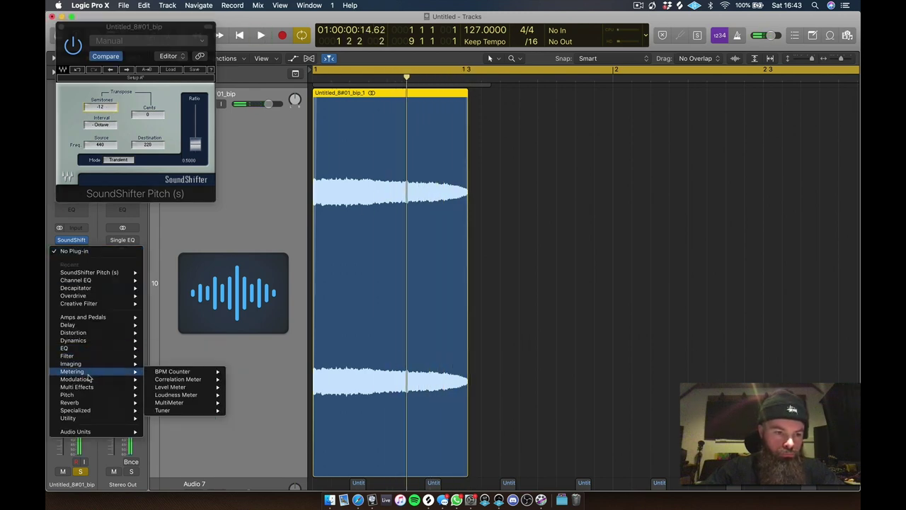
pyautogui.click(600, 253)
pyautogui.keyDown('ctrl'); pyautogui.keyDown('alt'); pyautogui.click(542, 289); pyautogui.keyUp('alt'); pyautogui.keyUp('ctrl')
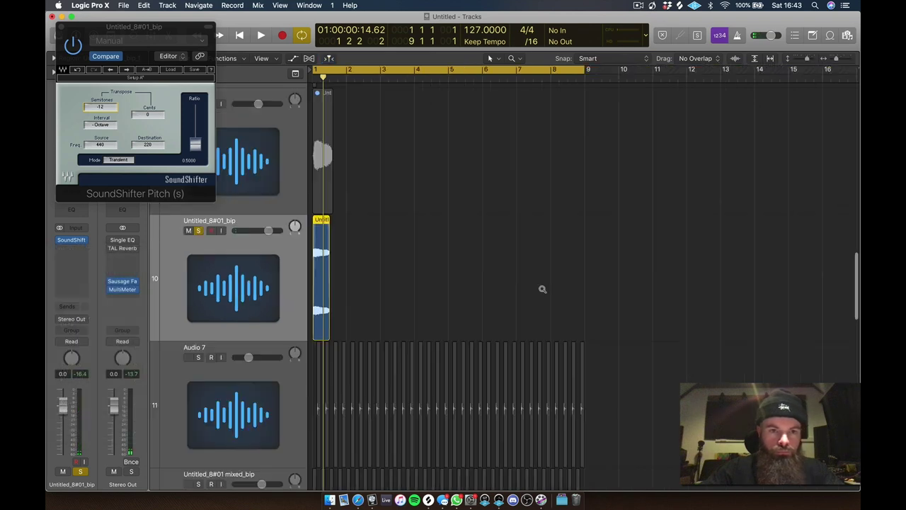
# - Close the pitch plug-in, clear the solo and play the bounced sound together with the whole beat
pyautogui.click(61, 27)
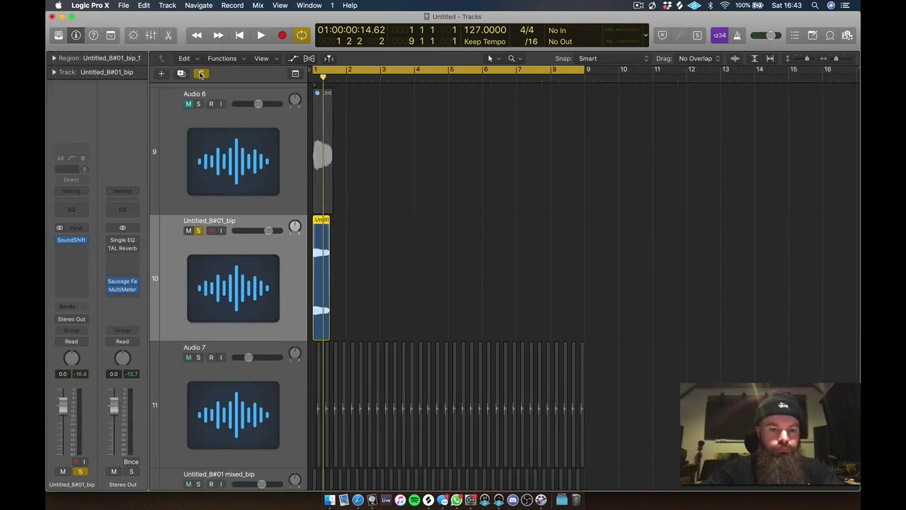
pyautogui.click(202, 73)
pyautogui.press('space')
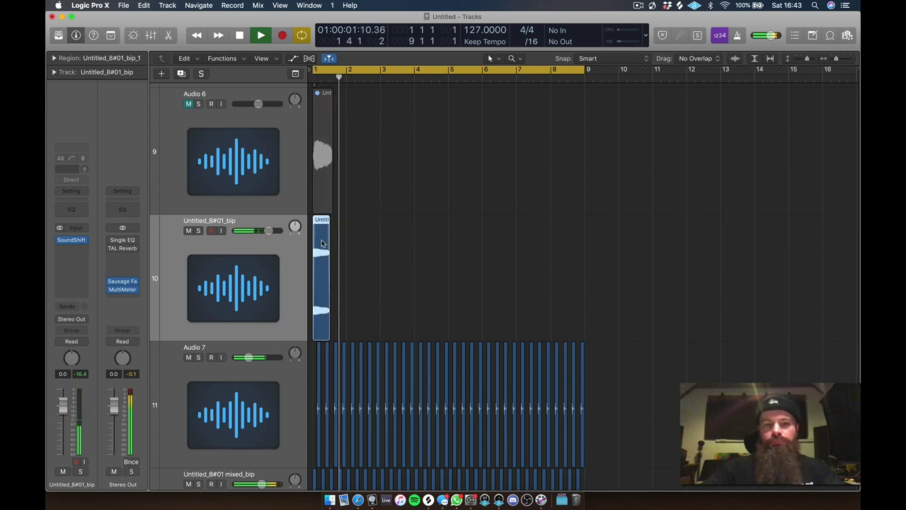
# - Try copies of the low sustained region in late bar 1 and in bar 2 against the beat, and undo them
pyautogui.moveTo(337, 244); pyautogui.dragTo(338, 244)
pyautogui.press('space')
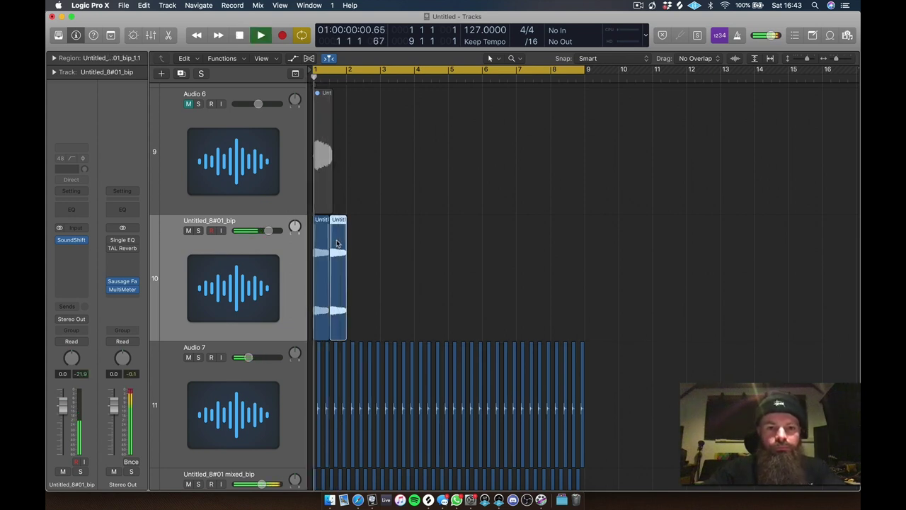
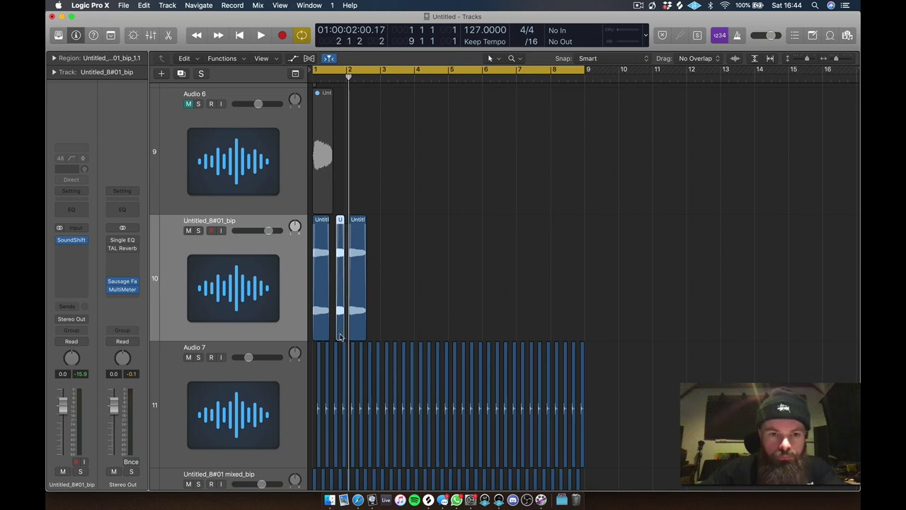
pyautogui.press('space')
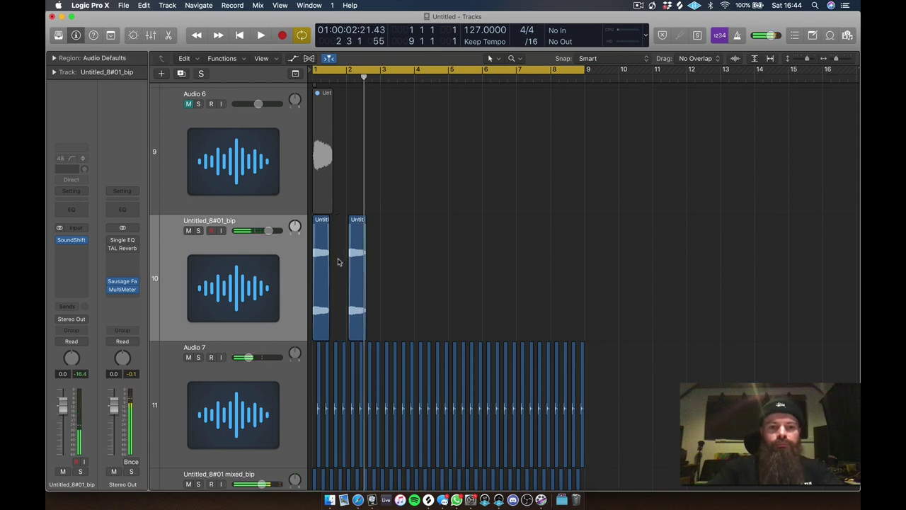
pyautogui.press('space')
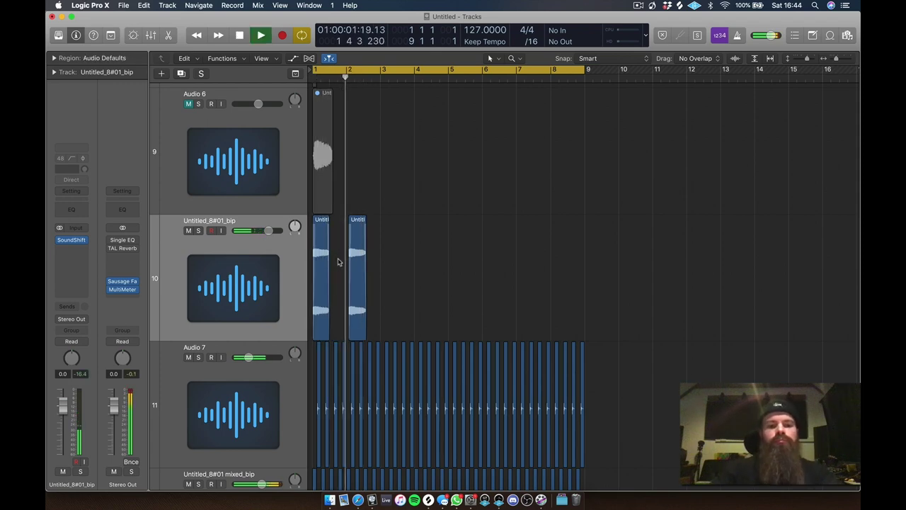
pyautogui.press('space')
pyautogui.press('super+z')
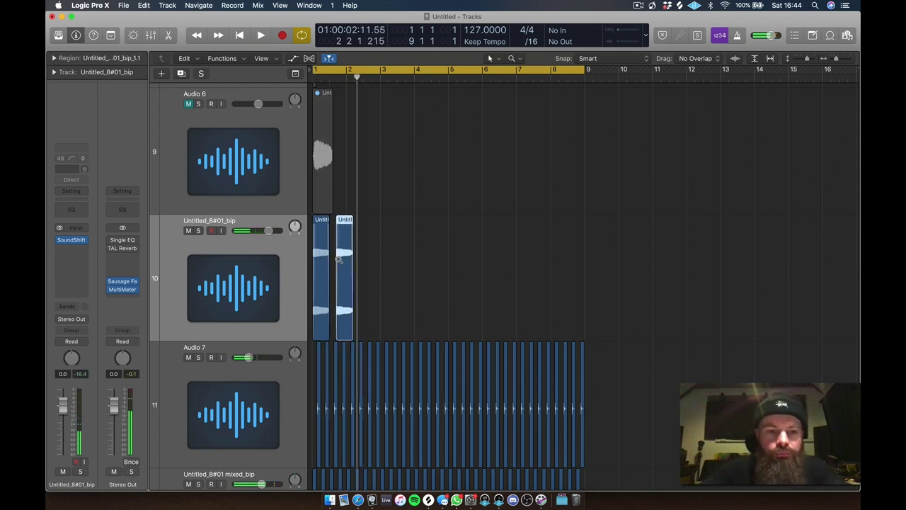
pyautogui.press('super+z')
pyautogui.press('space')
pyautogui.press('space')
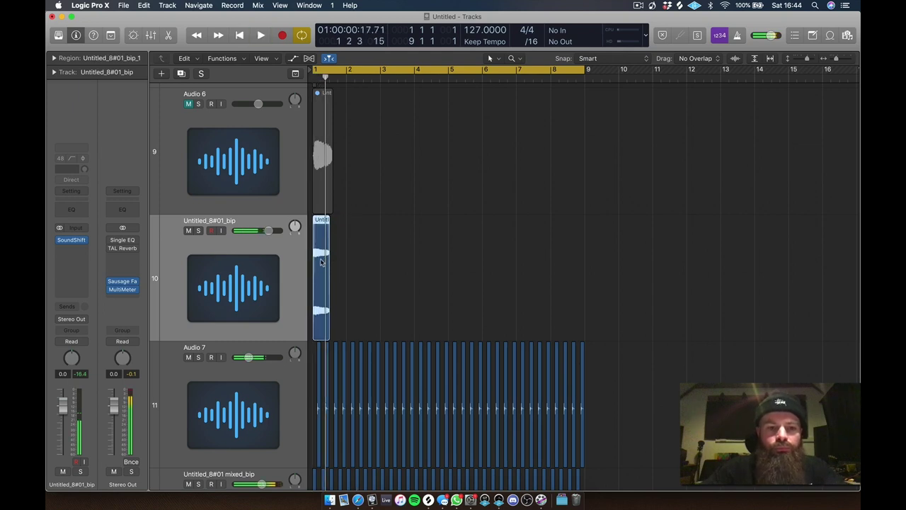
# - Copy the low sustained region to the second half of bar 1 and repeat it every two beats through bar 8
pyautogui.moveTo(330, 261); pyautogui.dragTo(341, 261)
pyautogui.press('space')
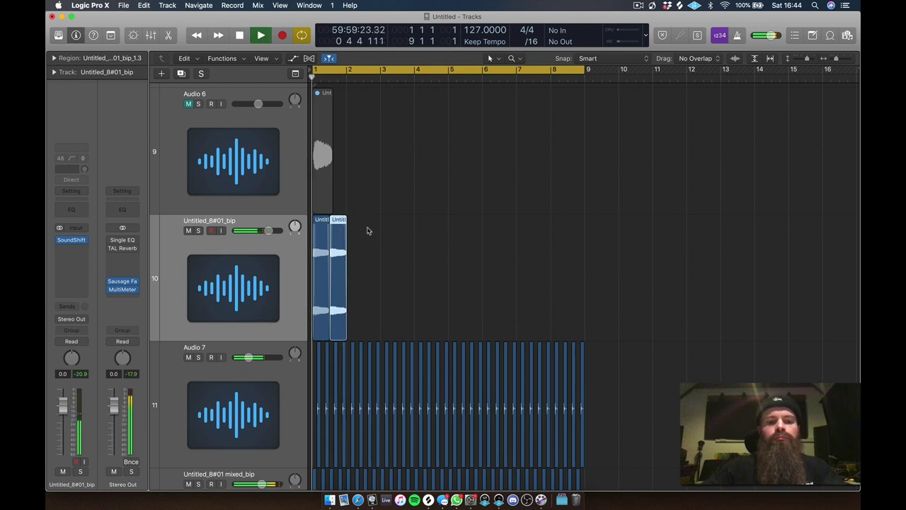
pyautogui.moveTo(367, 232)
pyautogui.mouseDown()
pyautogui.moveTo(321, 238)
pyautogui.moveTo(391, 245)
pyautogui.mouseUp()
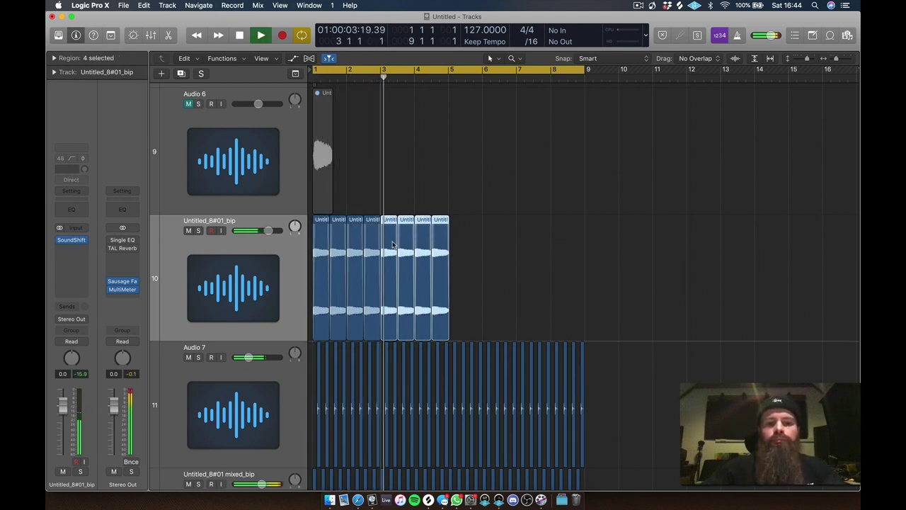
pyautogui.moveTo(515, 238); pyautogui.dragTo(455, 253)
# - Mute Audio 8 and set the low sustained track's volume to -1.6 dB
pyautogui.press('z')
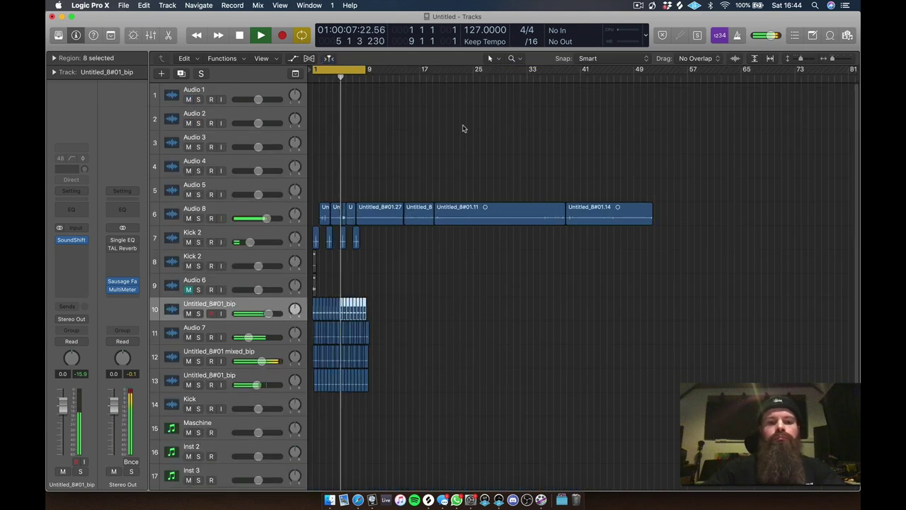
pyautogui.click(188, 218)
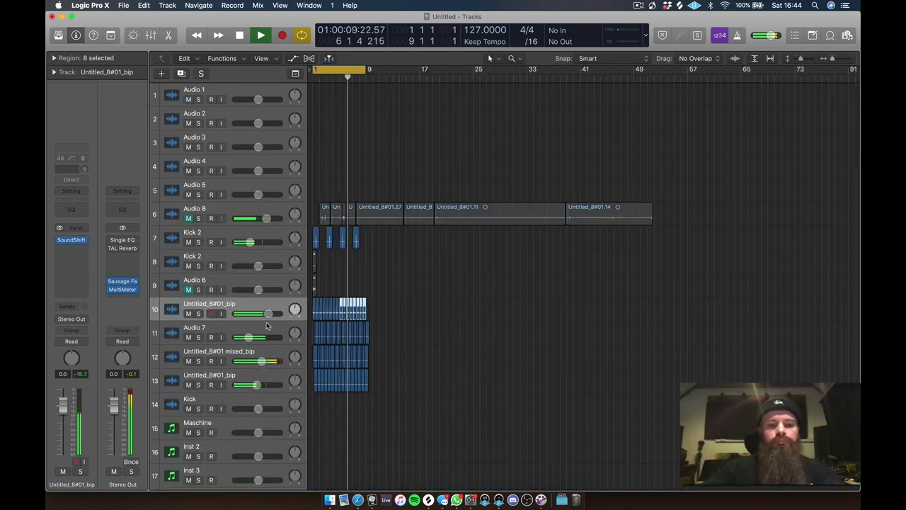
# - Add a Channel EQ to the low sustained track and boost its low shelf by 3.5 dB at 65 Hz
pyautogui.click(87, 268)
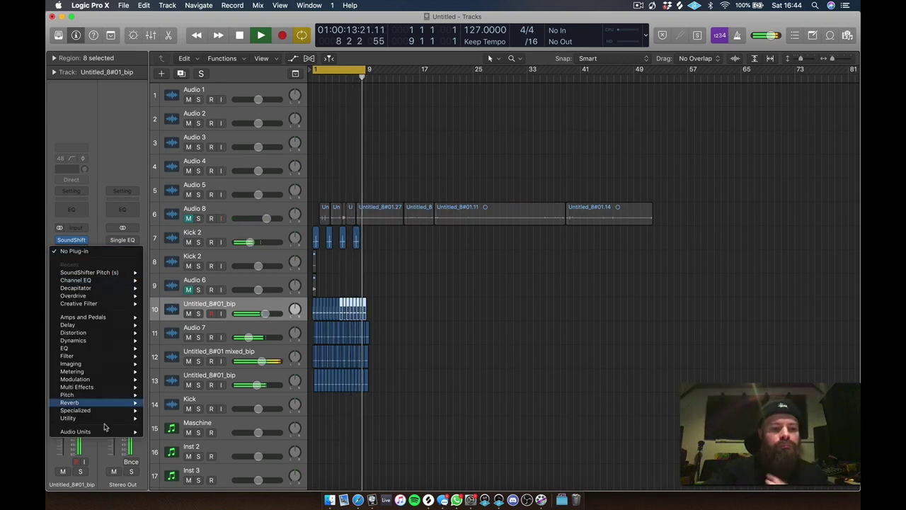
pyautogui.click(73, 212)
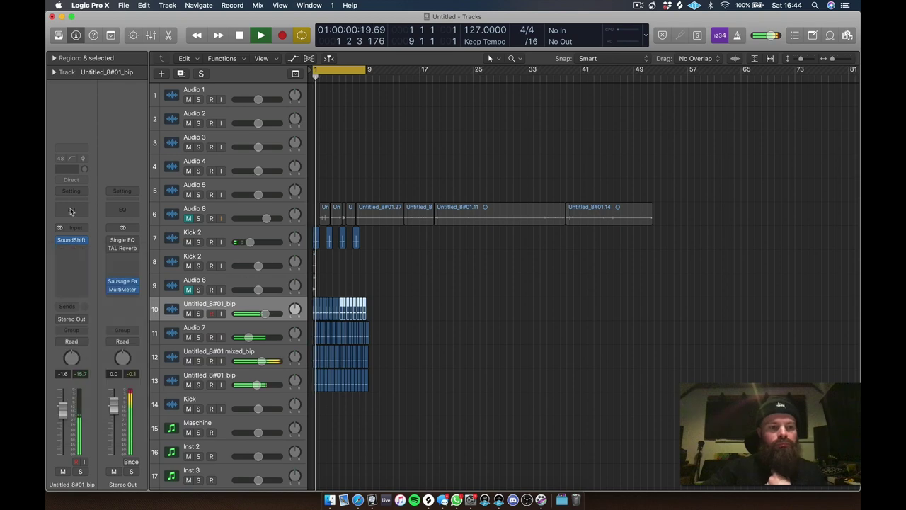
pyautogui.click(72, 212)
pyautogui.moveTo(151, 142); pyautogui.dragTo(146, 134)
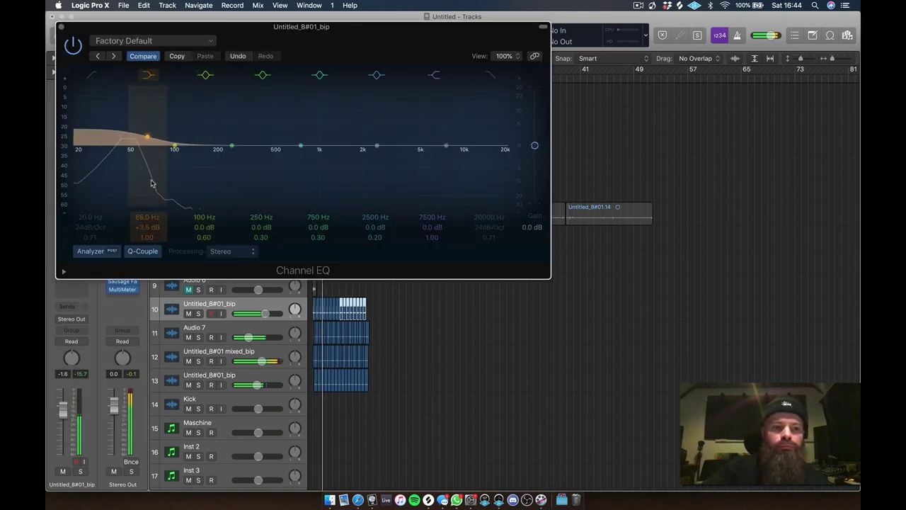
# - Move the low sustained track below the other percussion tracks, place the mixed percussion track directly above it, and solo both
pyautogui.click(61, 27)
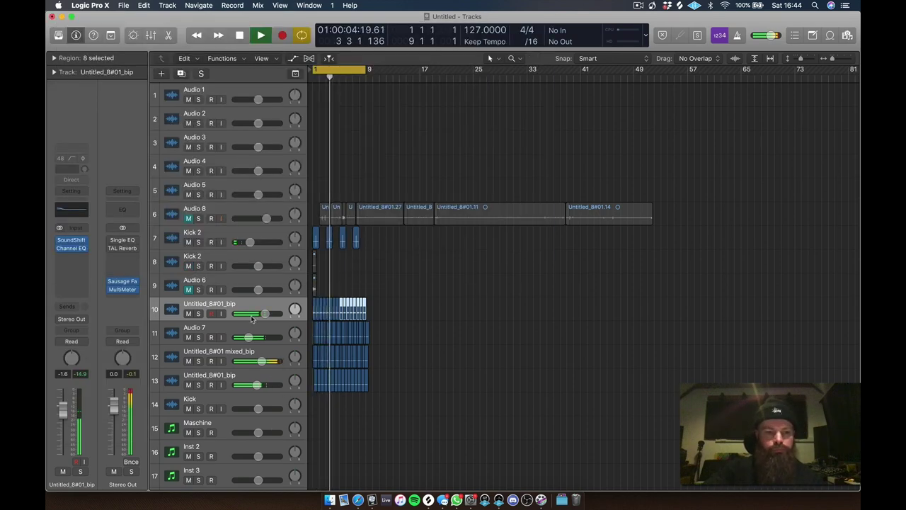
pyautogui.moveTo(251, 319); pyautogui.dragTo(251, 395)
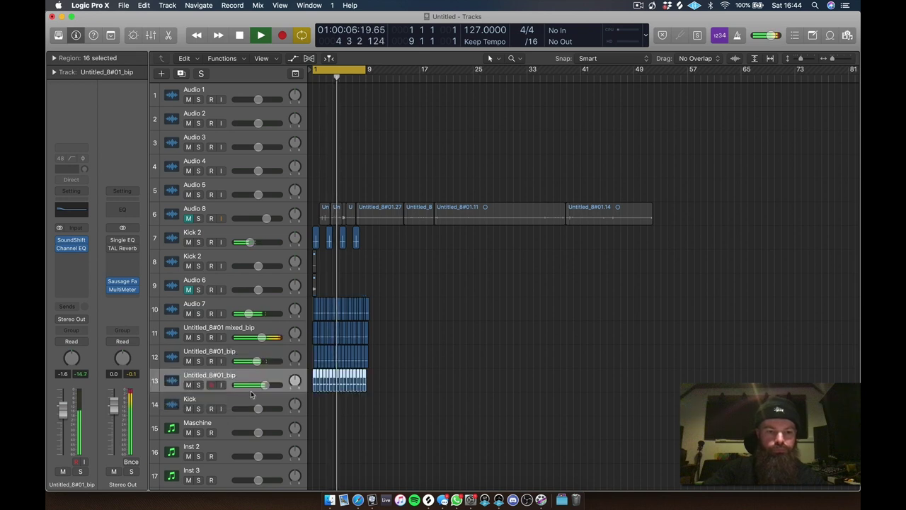
pyautogui.click(199, 337)
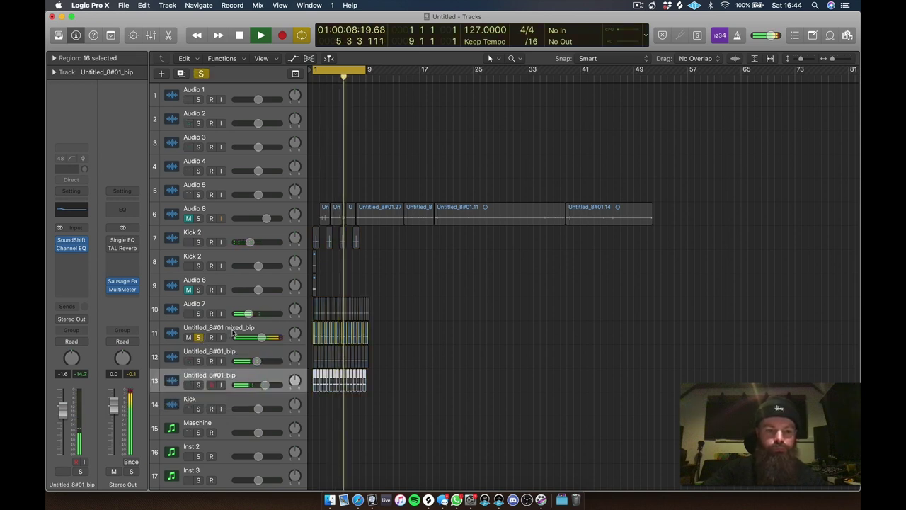
pyautogui.moveTo(233, 334); pyautogui.dragTo(233, 358)
pyautogui.click(198, 385)
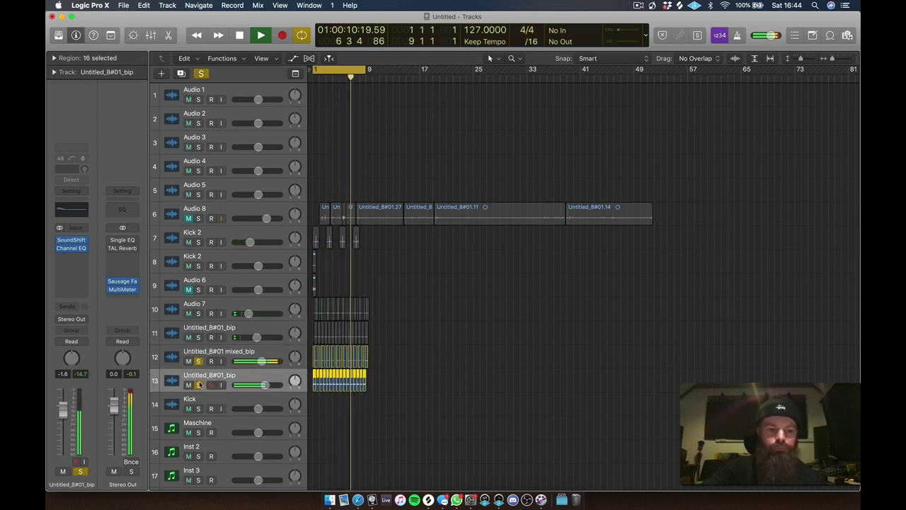
# - Add the Nicky Romero Kickstart effect to the low sustained track and lower the track's volume to -2.4 dB
pyautogui.click(81, 263)
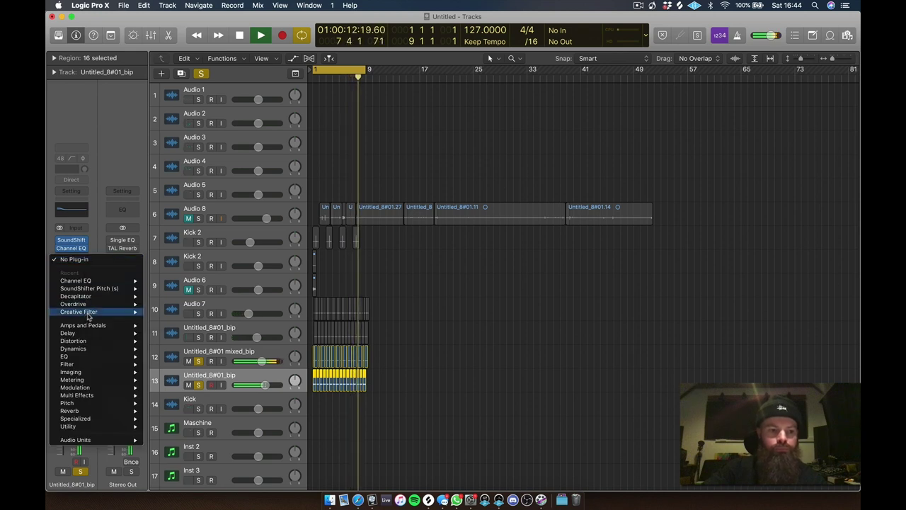
pyautogui.moveTo(85, 440)
pyautogui.moveTo(184, 381)
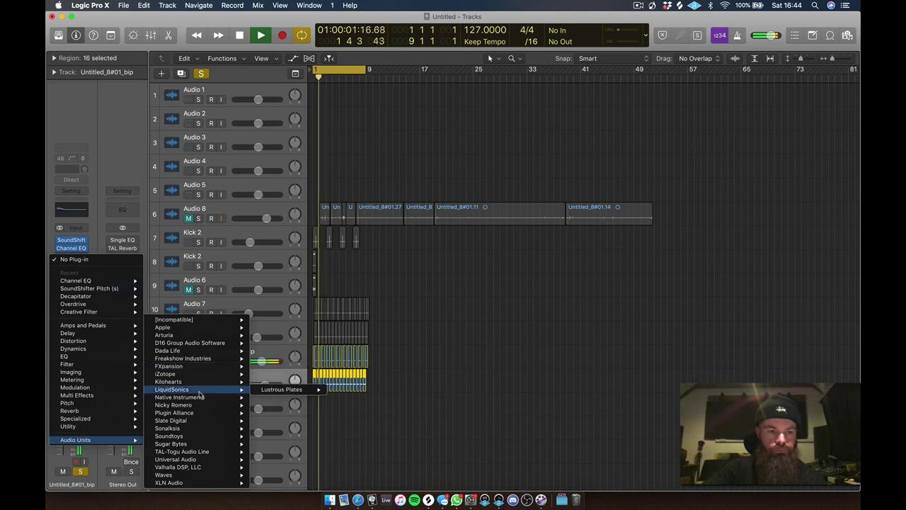
pyautogui.moveTo(204, 406)
pyautogui.click(273, 405)
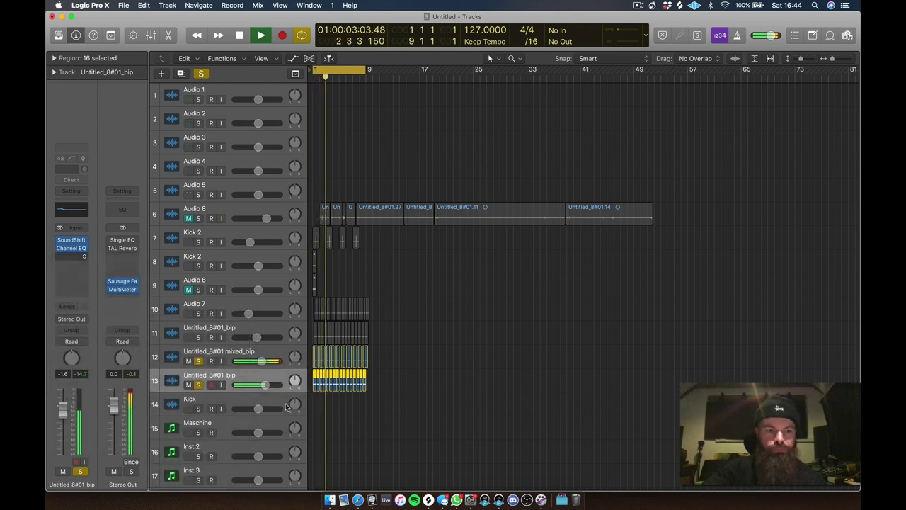
pyautogui.moveTo(63, 408); pyautogui.dragTo(63, 412)
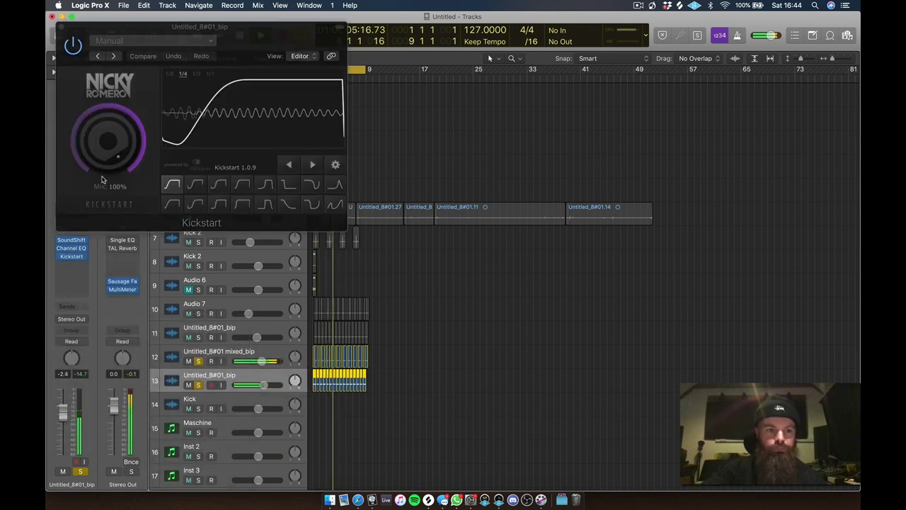
# - Solo the other bounced percussion track and Audio 7 as well, and close the Kickstart window
pyautogui.click(198, 337)
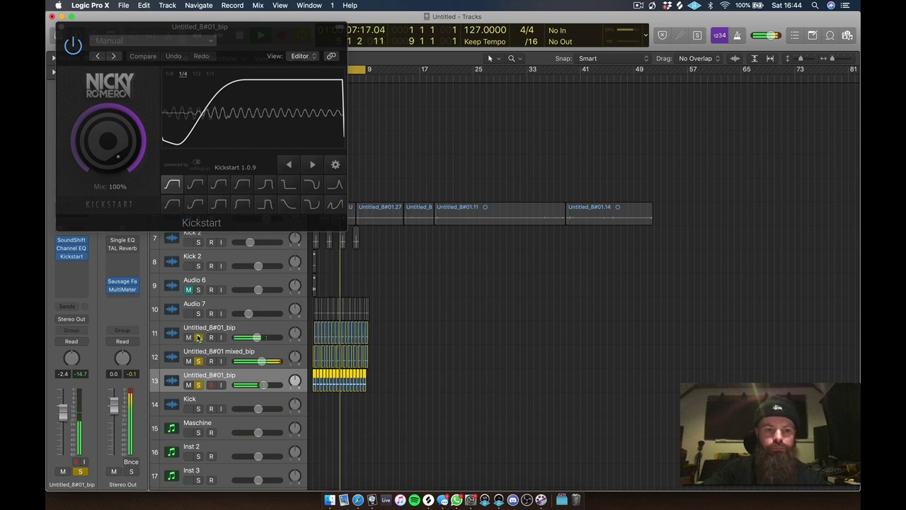
pyautogui.click(221, 333)
pyautogui.click(198, 313)
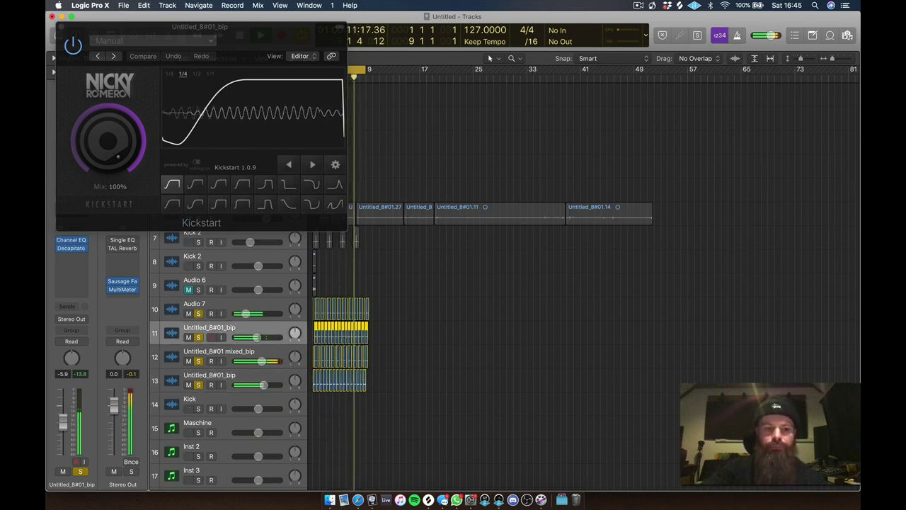
pyautogui.click(212, 377)
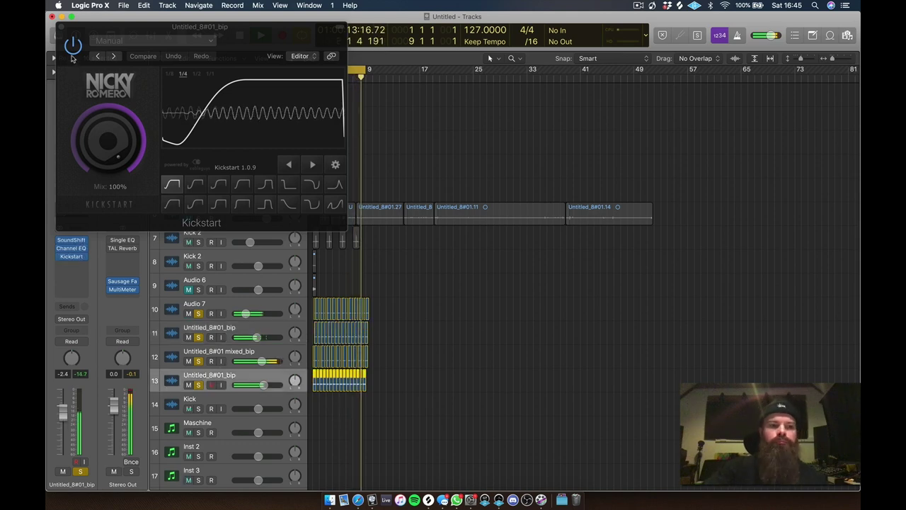
pyautogui.click(62, 29)
# - Join the regions on the mixed percussion, bounced percussion and Audio 7 tracks into one continuous region per track
pyautogui.click(274, 355)
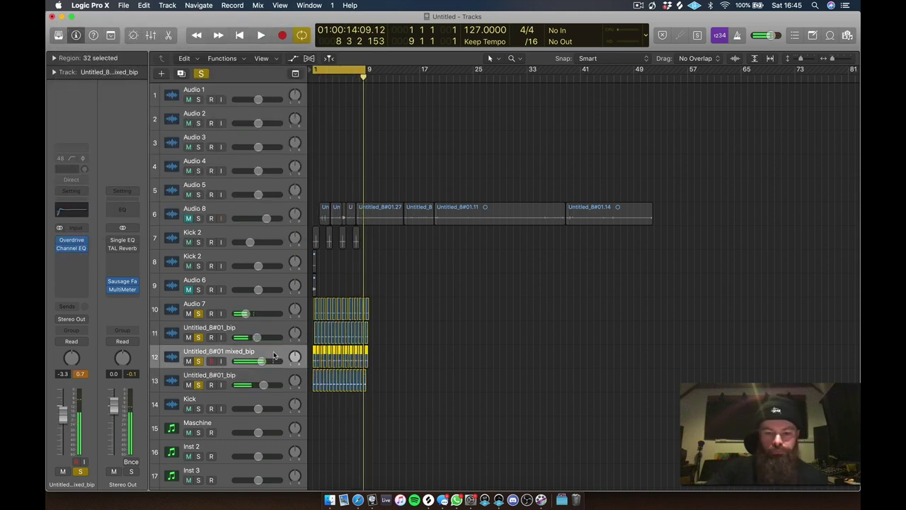
pyautogui.moveTo(412, 343); pyautogui.dragTo(356, 333)
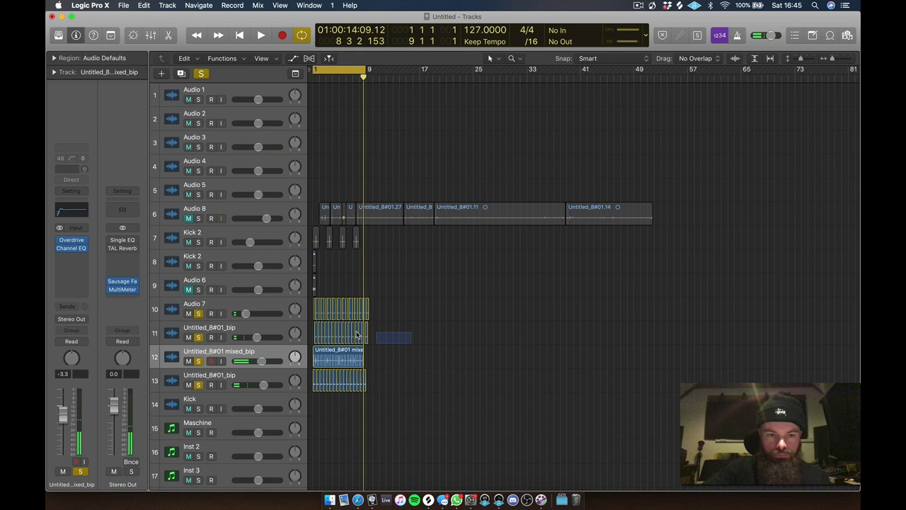
pyautogui.click(301, 334)
pyautogui.press('super+j')
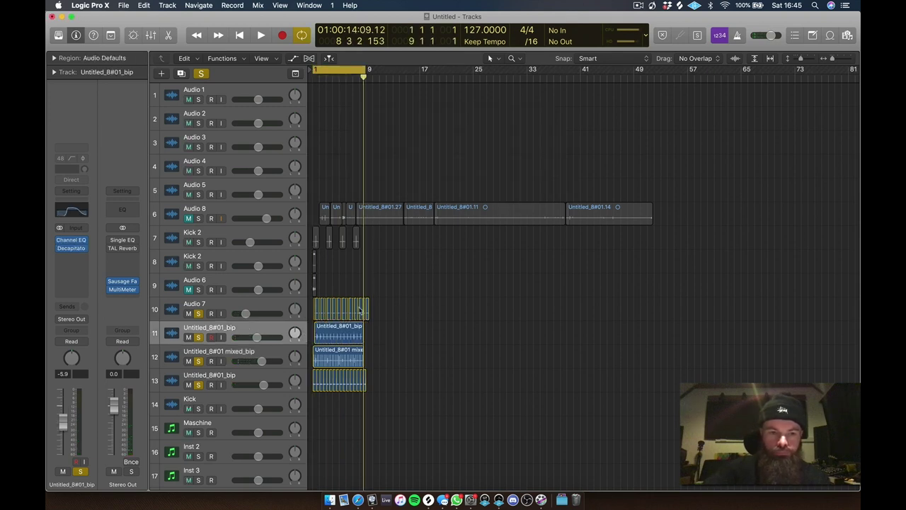
pyautogui.click(278, 314)
pyautogui.press('space')
pyautogui.press('super+j')
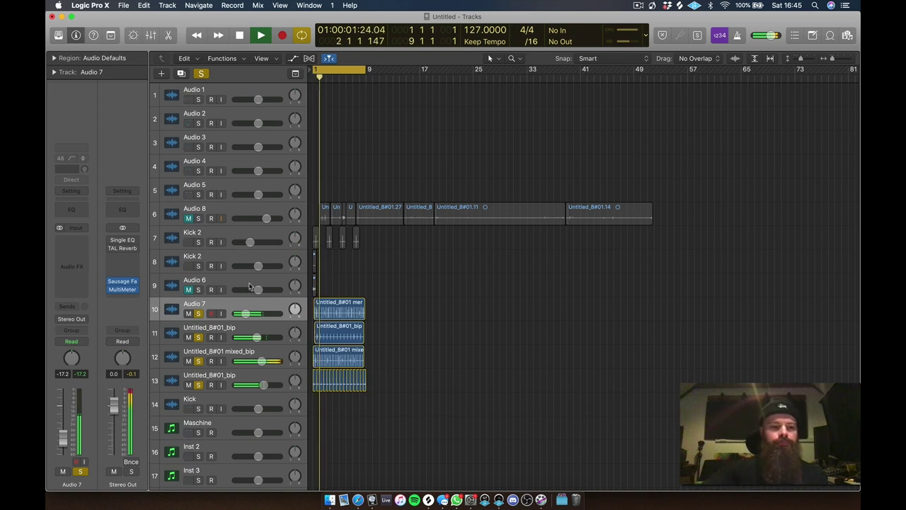
# - Solo the upper Kick 2 track, add the Soundtoys Crystallizer to it, and turn Recycle up close to maximum
pyautogui.click(199, 243)
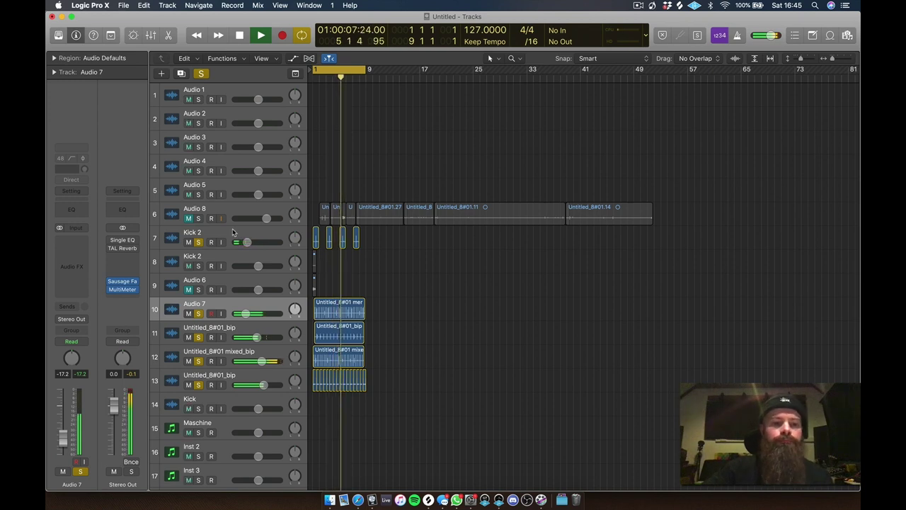
pyautogui.click(233, 232)
pyautogui.click(71, 243)
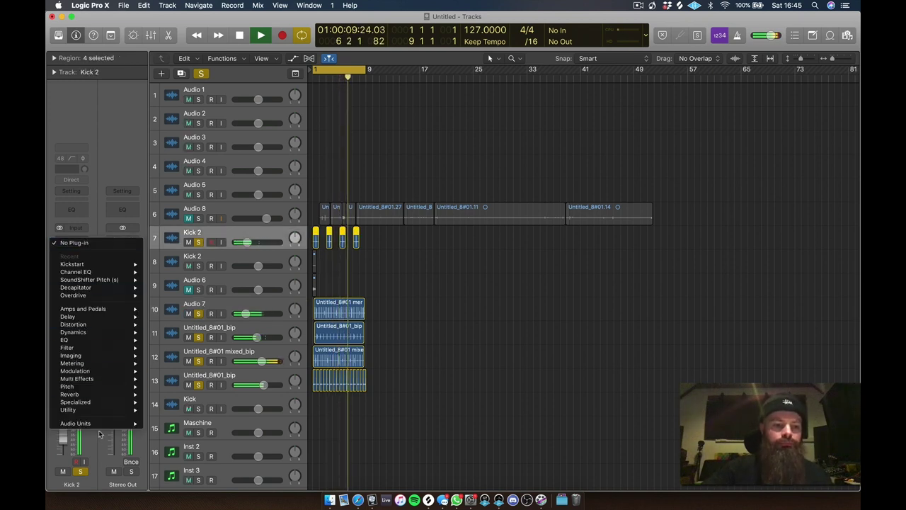
pyautogui.moveTo(102, 423)
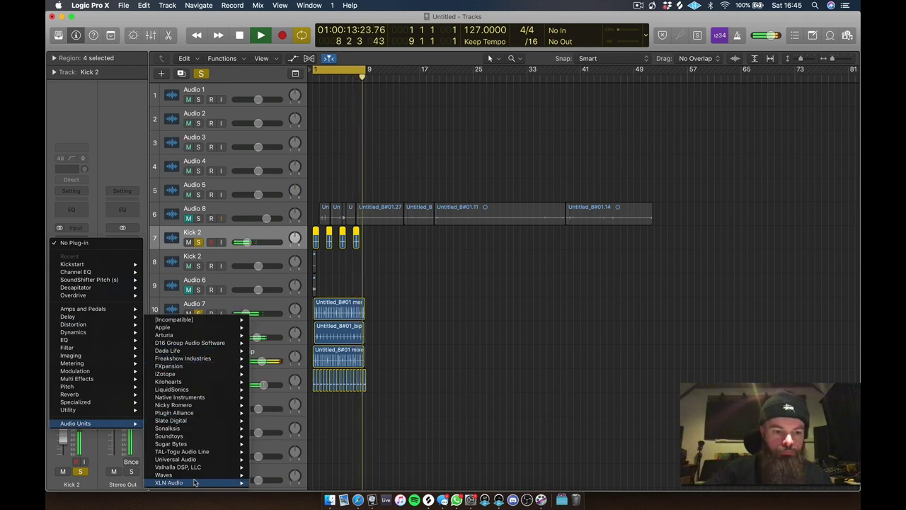
pyautogui.moveTo(186, 444)
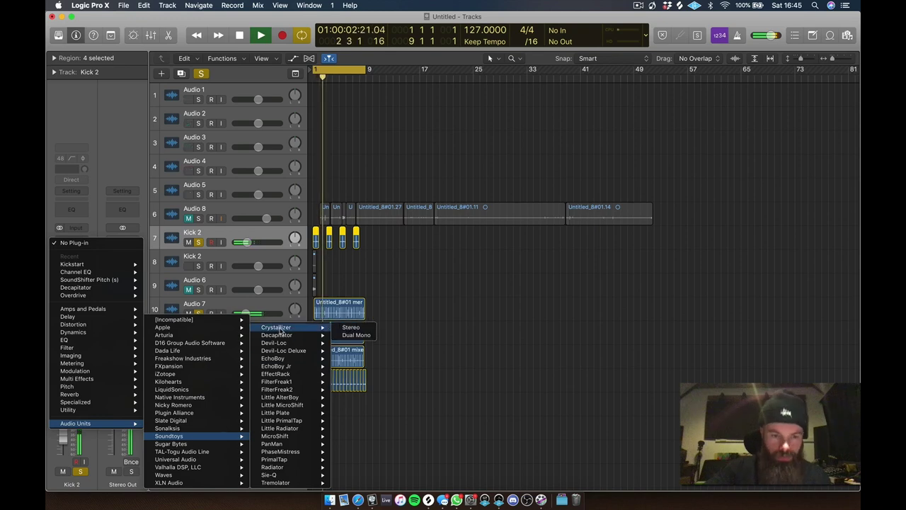
pyautogui.click(281, 330)
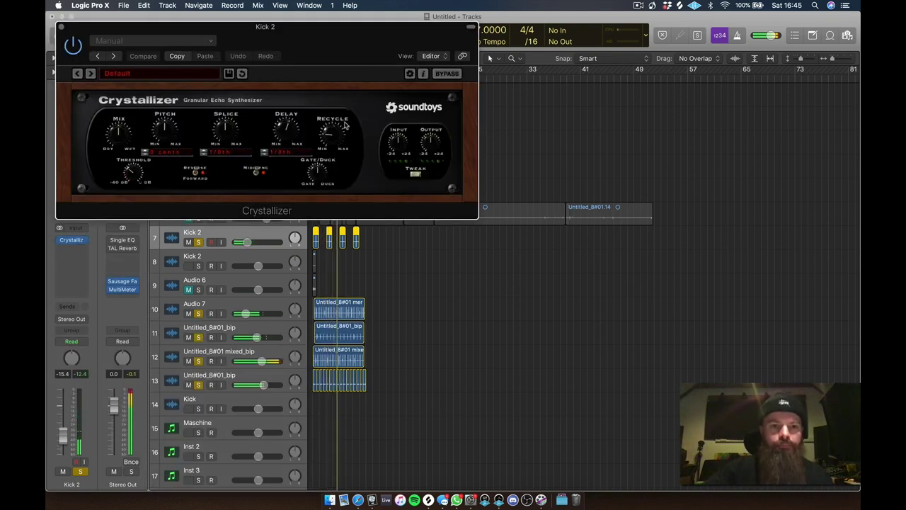
pyautogui.moveTo(345, 124); pyautogui.dragTo(388, 5)
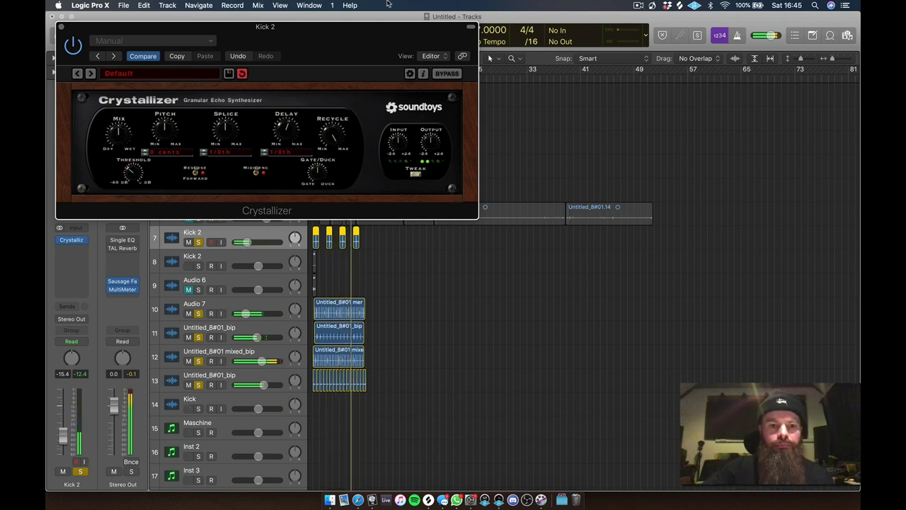
pyautogui.click(62, 26)
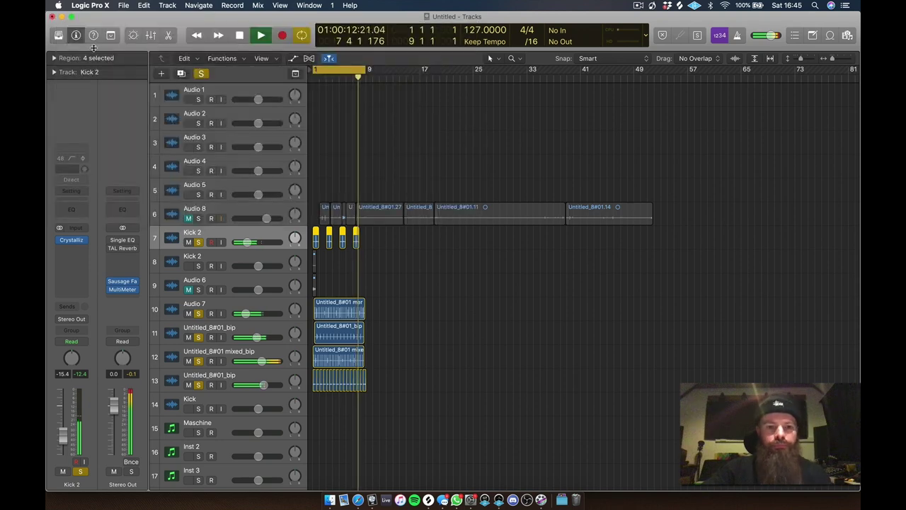
# - Bounce the last Kick 2 region in place to a new track, muting the source and including the audio tail in the region
pyautogui.rightClick(356, 240)
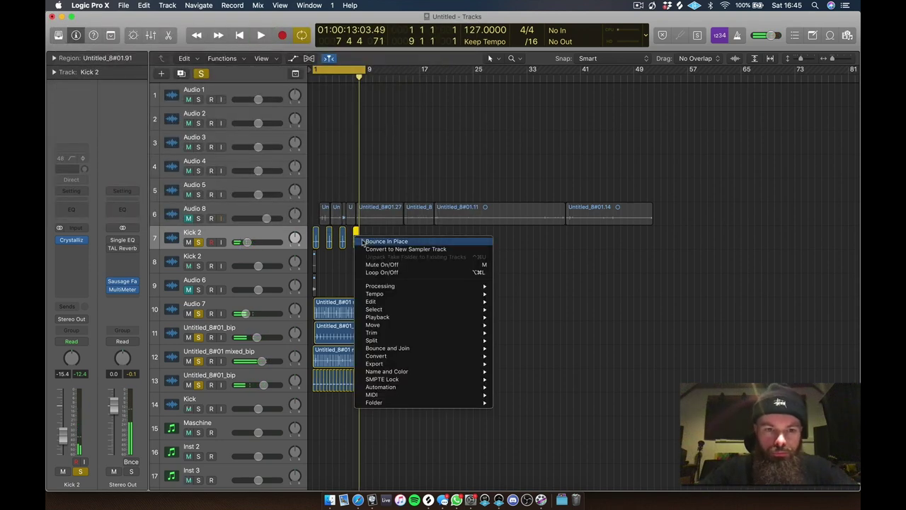
pyautogui.click(367, 245)
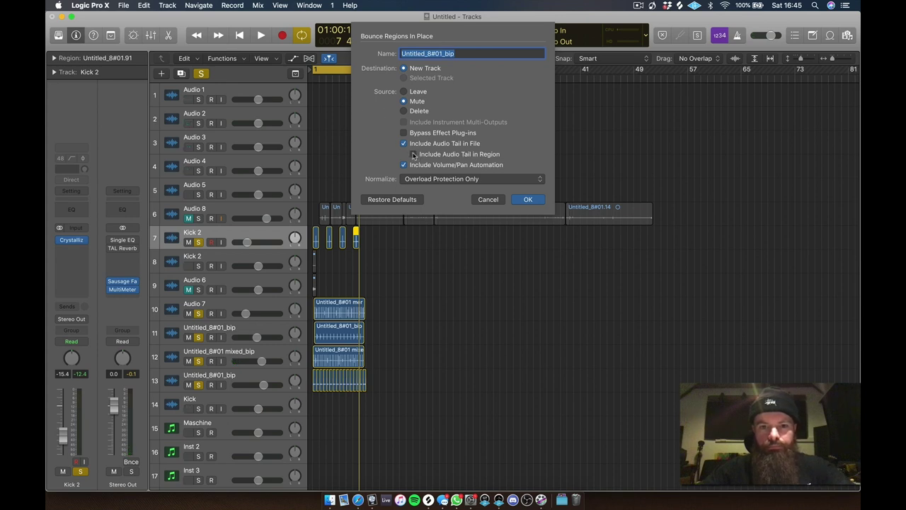
pyautogui.press('Return')
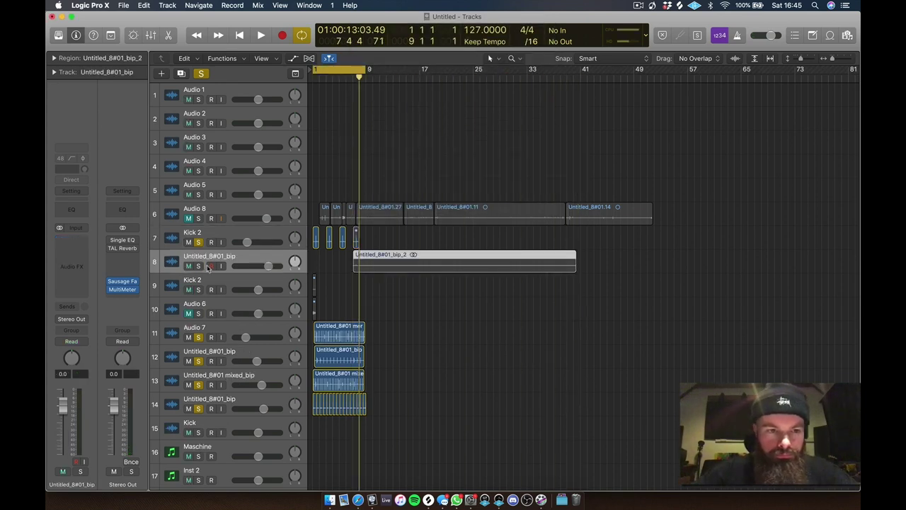
# - Solo the newly bounced effect track, move its region to bar 1, and turn cycle mode off for playback
pyautogui.click(198, 266)
pyautogui.press('space')
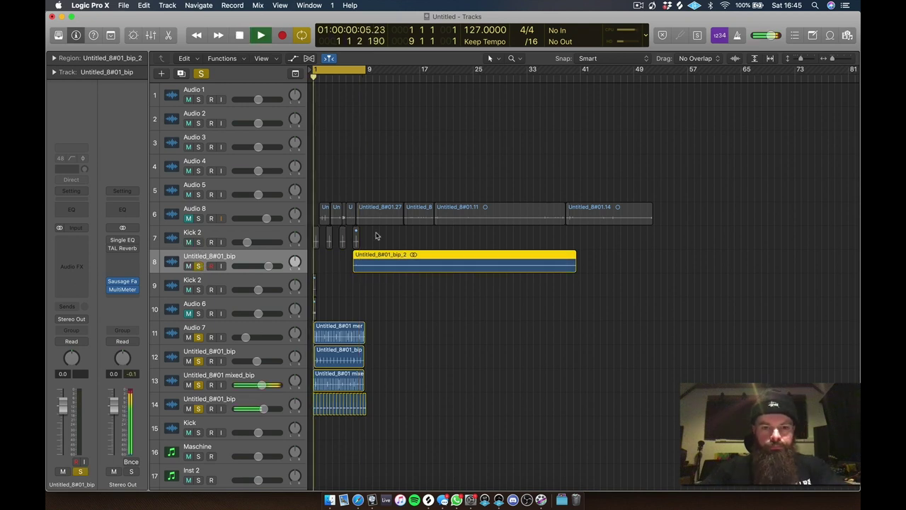
pyautogui.moveTo(389, 266); pyautogui.dragTo(334, 262)
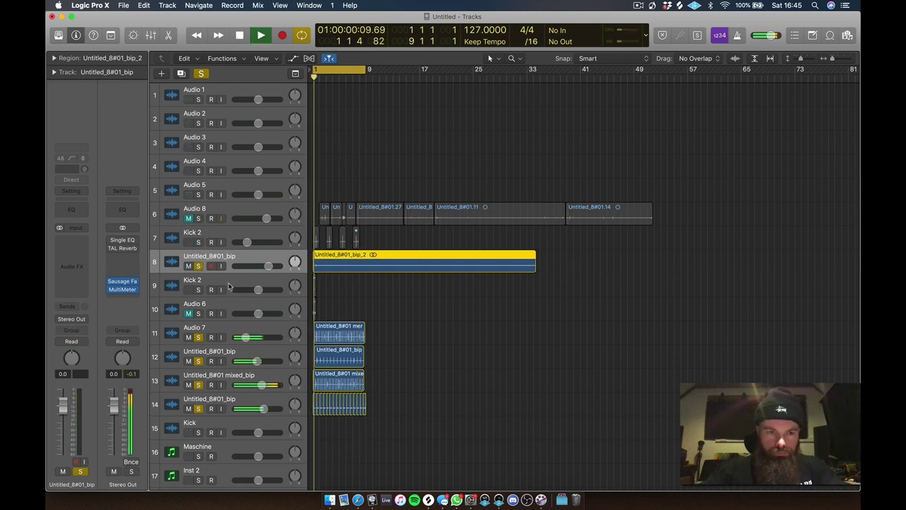
pyautogui.press('c')
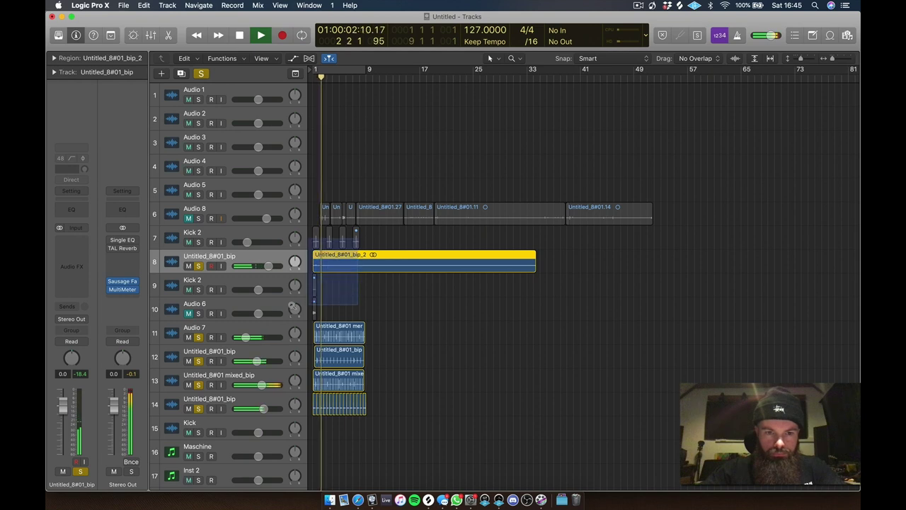
# - Cut out a half-beat slice of the bounced effect tail from bar 3, beat 3, and delete the audio on both sides
pyautogui.press('z')
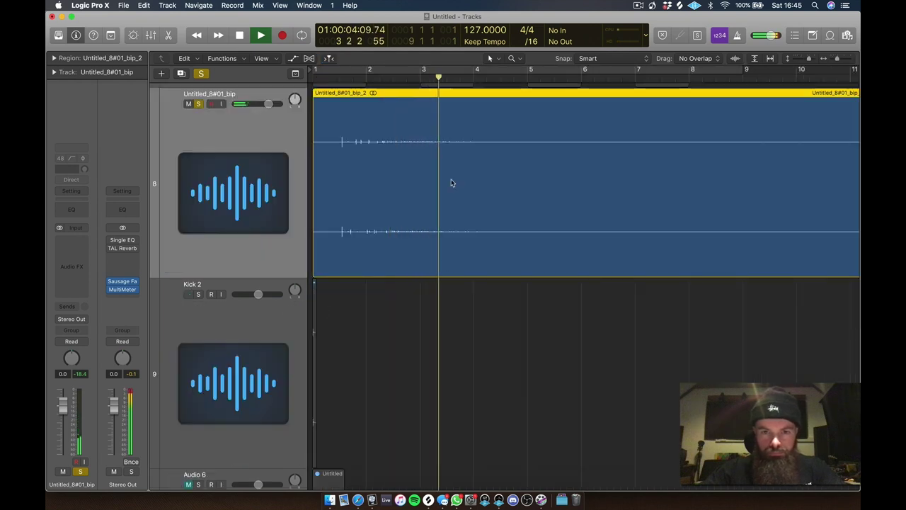
pyautogui.moveTo(492, 143); pyautogui.dragTo(431, 206)
pyautogui.press('space')
pyautogui.press('t')
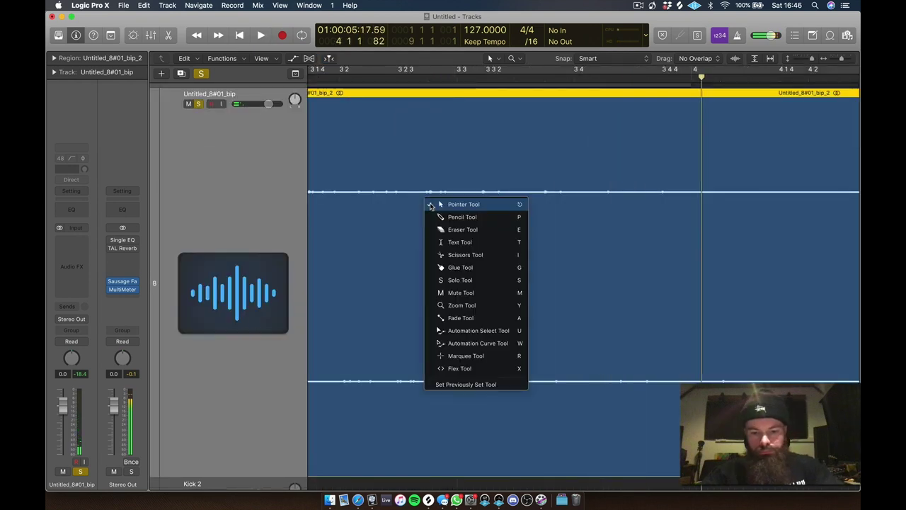
pyautogui.press('i')
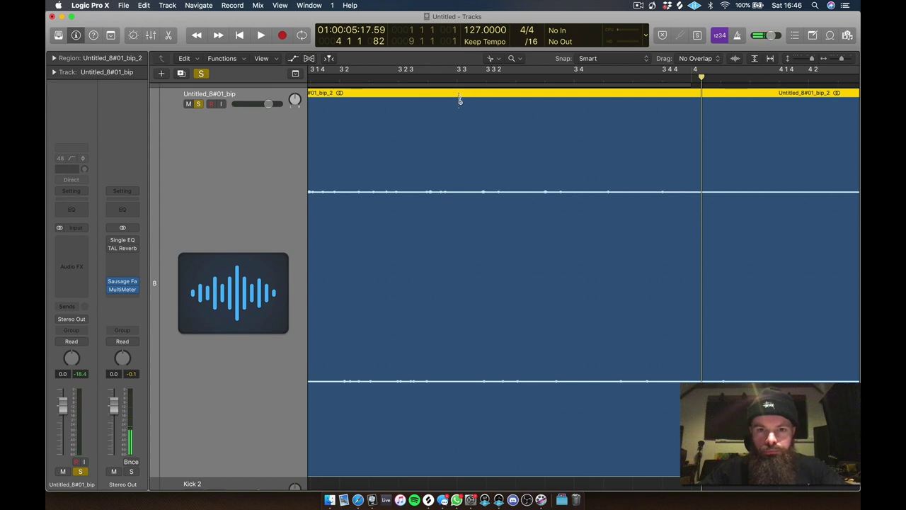
pyautogui.click(458, 100)
pyautogui.click(517, 99)
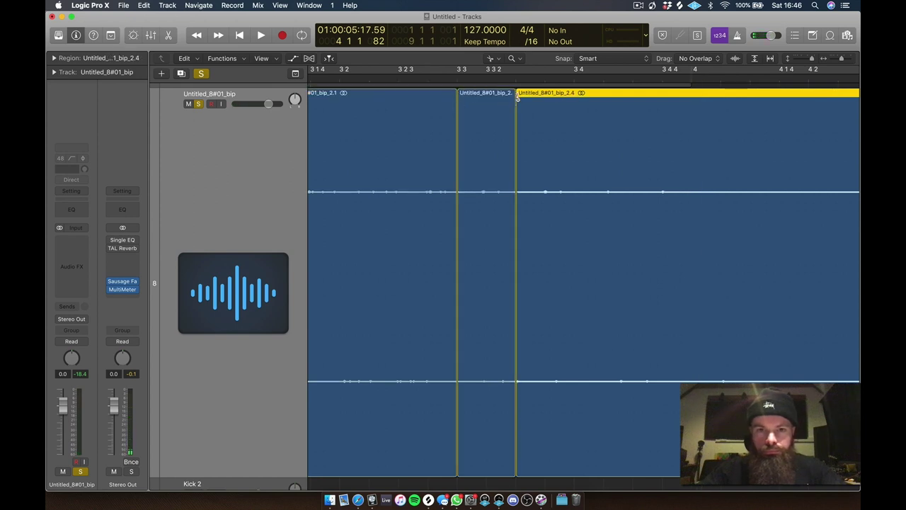
pyautogui.click(422, 135)
pyautogui.press('Delete')
pyautogui.click(592, 148)
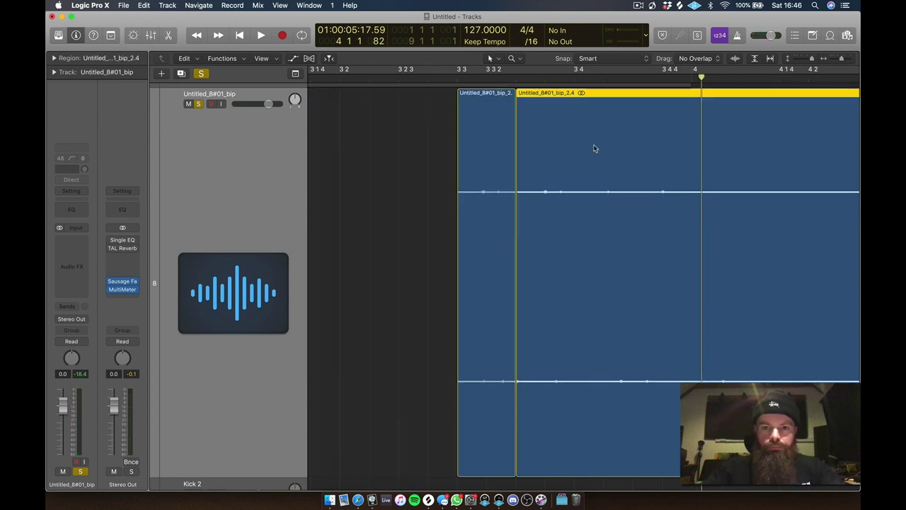
pyautogui.press('Delete')
# - Move the remaining effect slice to the start of bar 1 and play it from there
pyautogui.keyDown('ctrl'); pyautogui.keyDown('alt'); pyautogui.click(510, 185); pyautogui.keyUp('alt'); pyautogui.keyUp('ctrl')
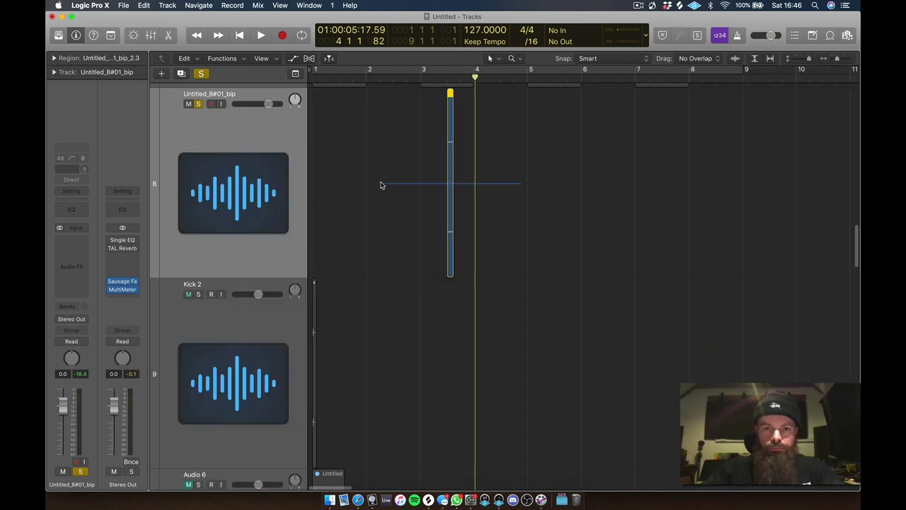
pyautogui.press('super+x')
pyautogui.press('Return')
pyautogui.press('super+v')
pyautogui.press('space')
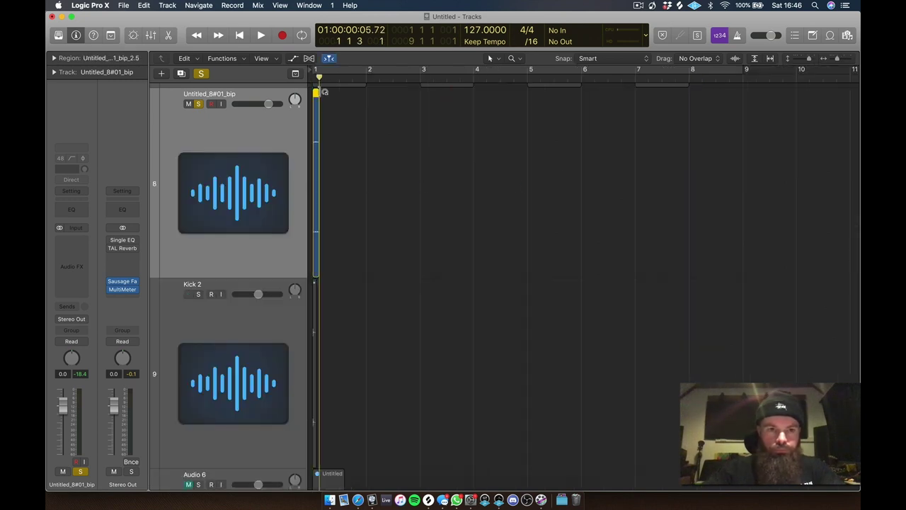
# - Loop the effect slice from bar 1 out to bar 1, beat 3, and play it back from the start
pyautogui.keyDown('ctrl'); pyautogui.keyDown('alt'); pyautogui.click(323, 93); pyautogui.keyUp('alt'); pyautogui.keyUp('ctrl')
pyautogui.press('Return')
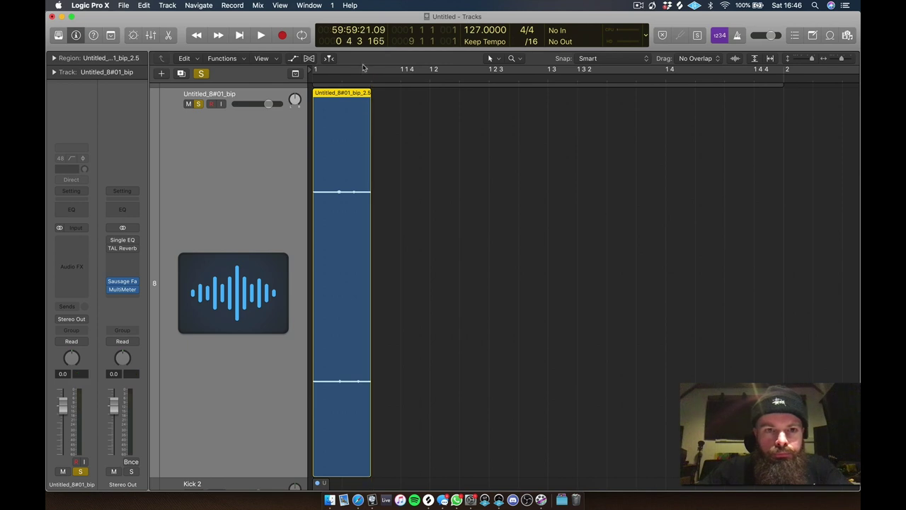
pyautogui.moveTo(373, 93); pyautogui.dragTo(550, 131)
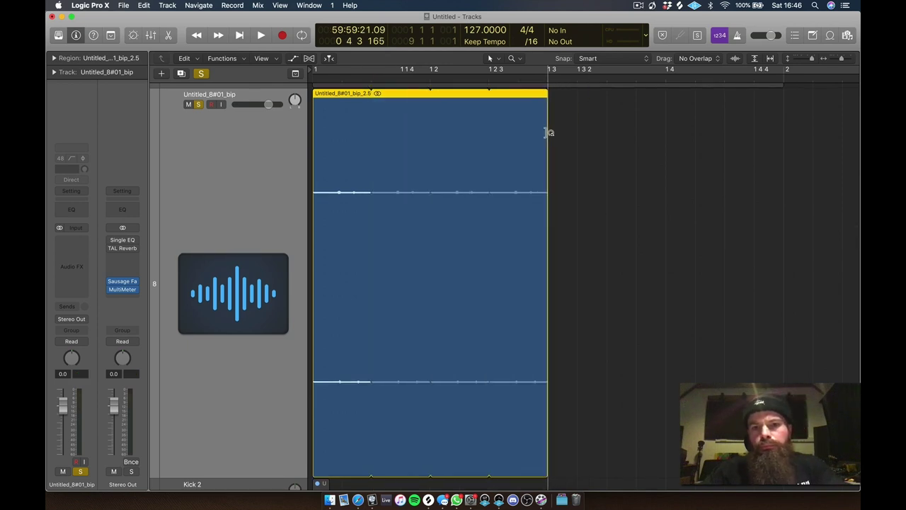
pyautogui.press('space')
pyautogui.press('space')
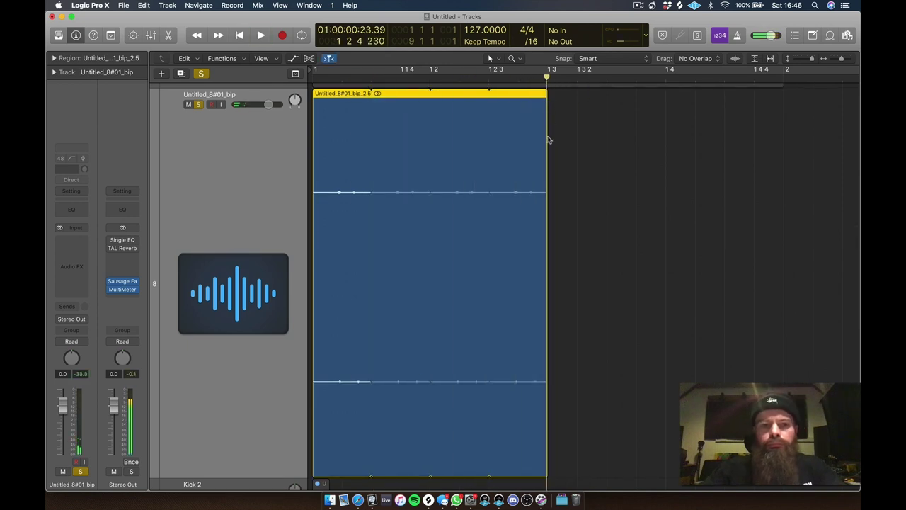
# - Extend the looped effect slice to bar 9, play it, and lower its track volume to -8.4 dB
pyautogui.press('z')
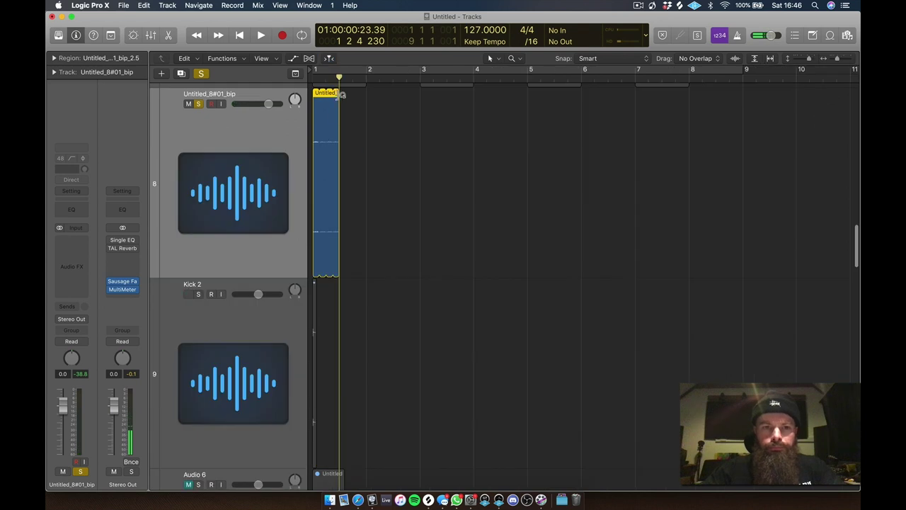
pyautogui.moveTo(342, 94); pyautogui.dragTo(746, 155)
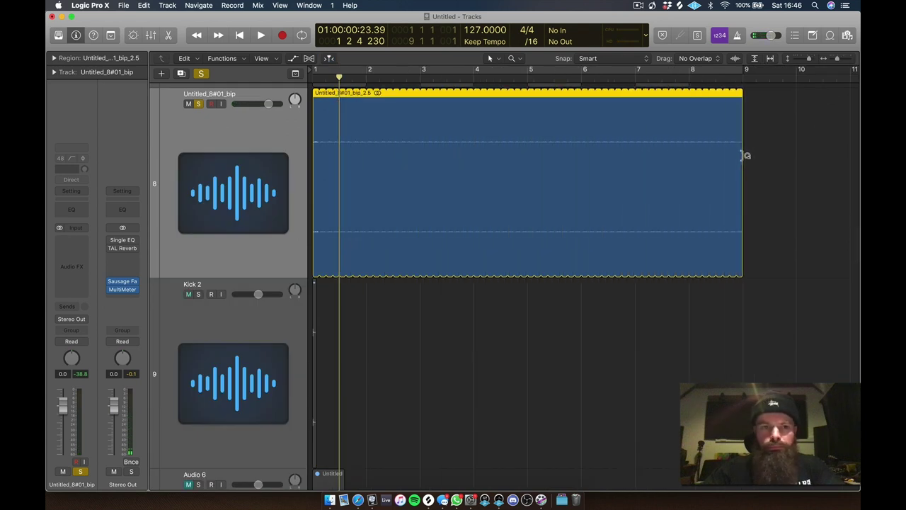
pyautogui.press('space')
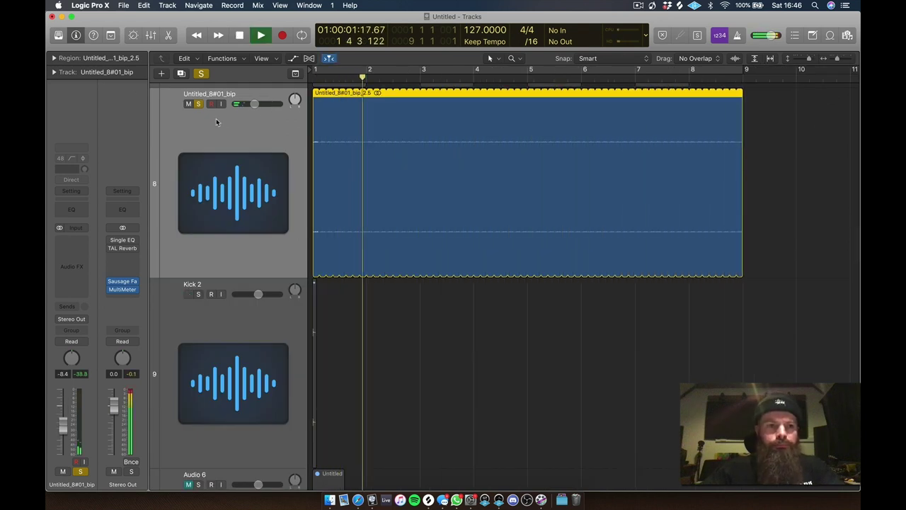
# - Insert the stereo Kickstart plug-in on the looped effect track and close its window
pyautogui.click(80, 241)
pyautogui.moveTo(82, 275)
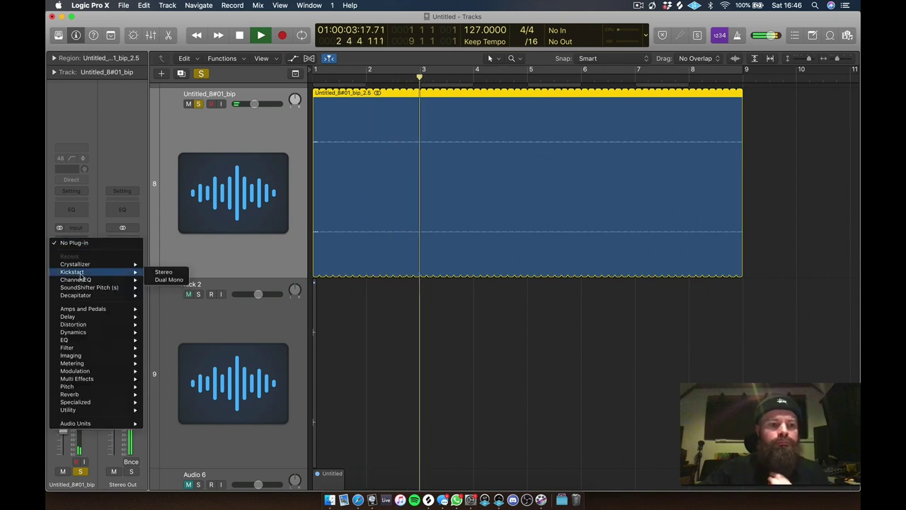
pyautogui.click(163, 272)
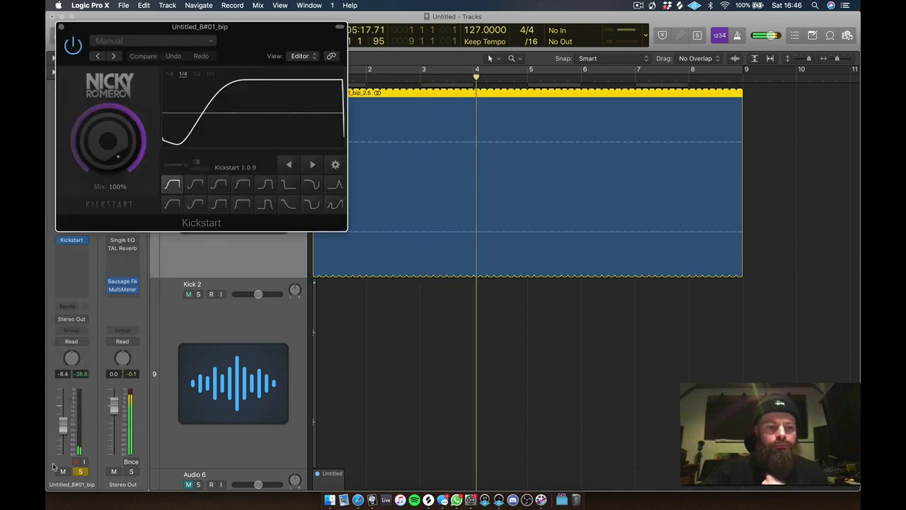
pyautogui.click(61, 26)
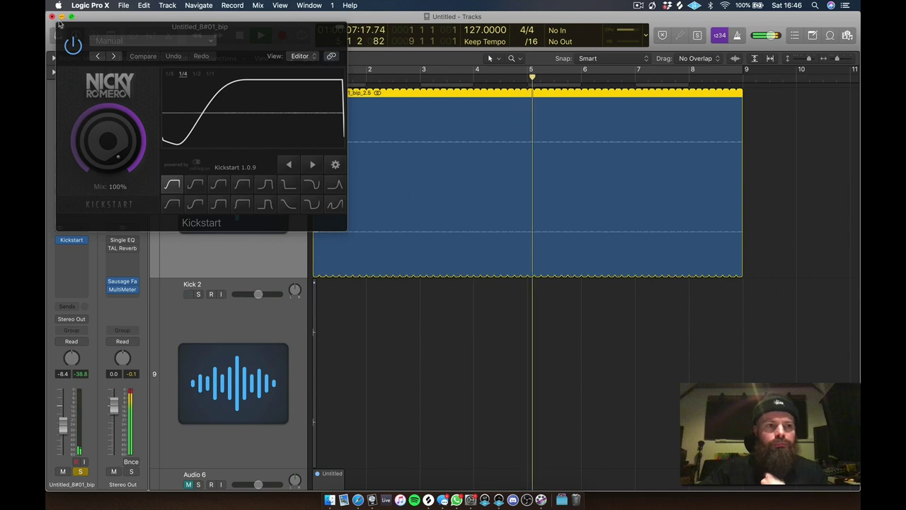
# - Clear the track solo and mute the Kick 2 track directly above the effect track
pyautogui.click(202, 74)
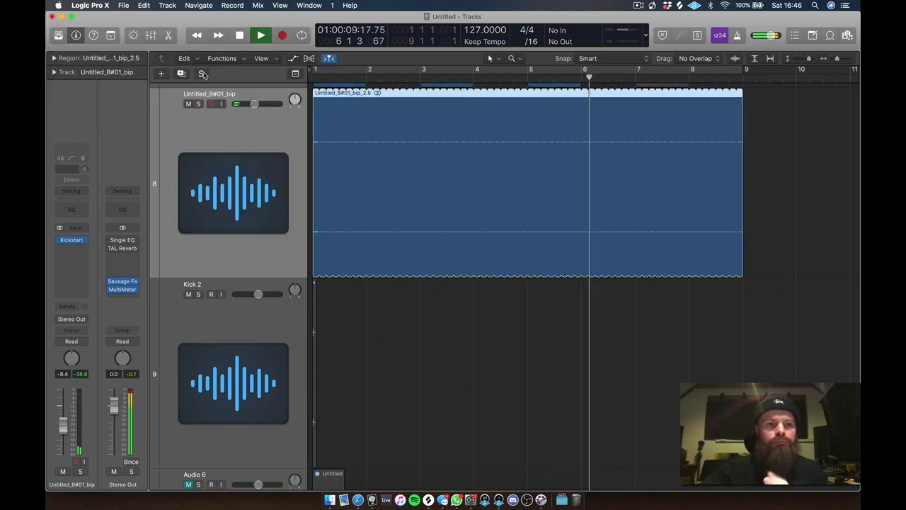
pyautogui.scroll(6, 219, 137)
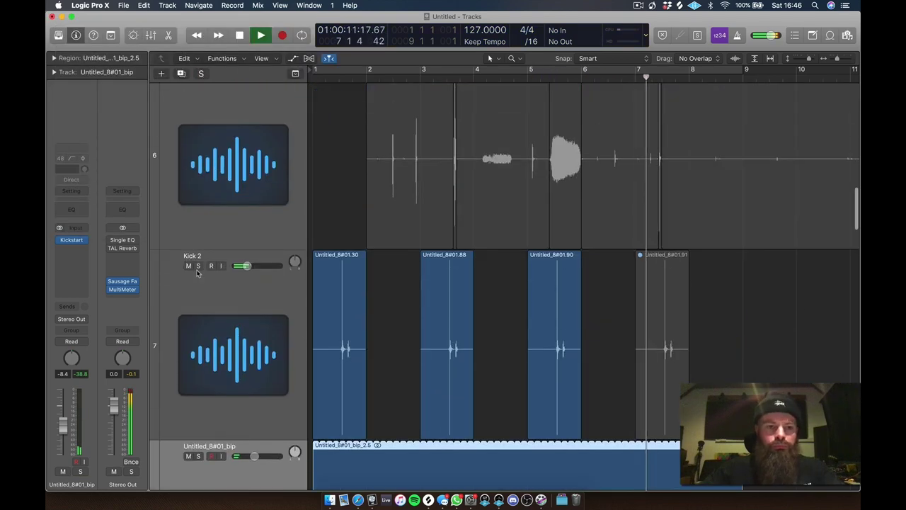
pyautogui.click(189, 265)
pyautogui.keyDown('ctrl'); pyautogui.keyDown('alt'); pyautogui.click(466, 346); pyautogui.keyUp('alt'); pyautogui.keyUp('ctrl')
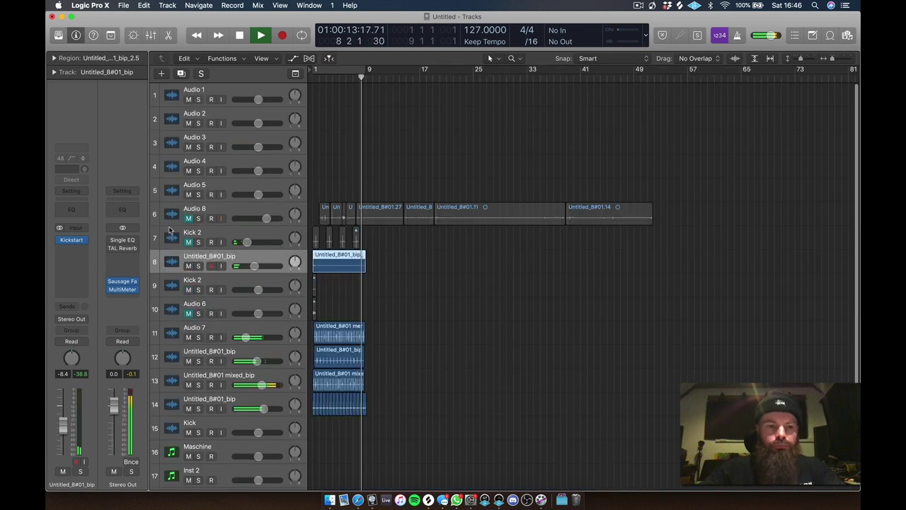
# - Add a Channel EQ to the effect track with a low cut at 2350 Hz and 48 dB/Oct
pyautogui.click(73, 210)
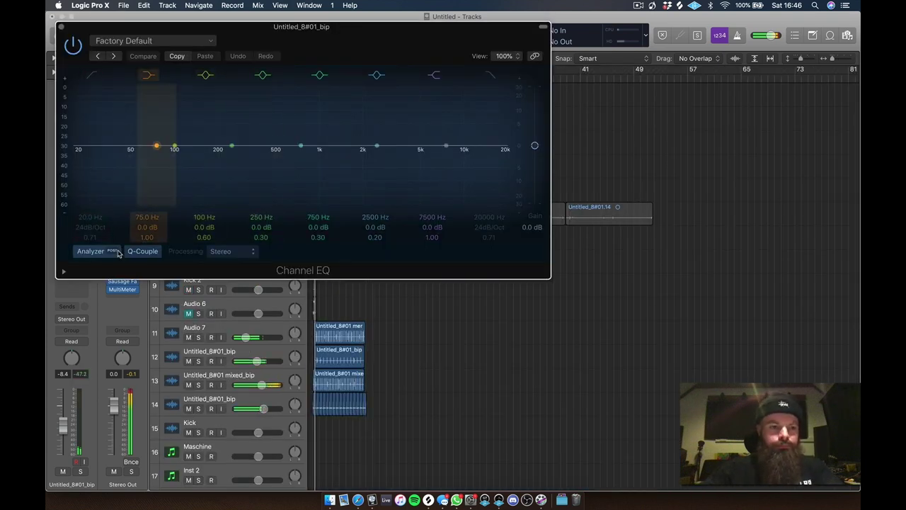
pyautogui.moveTo(68, 142); pyautogui.dragTo(87, 61)
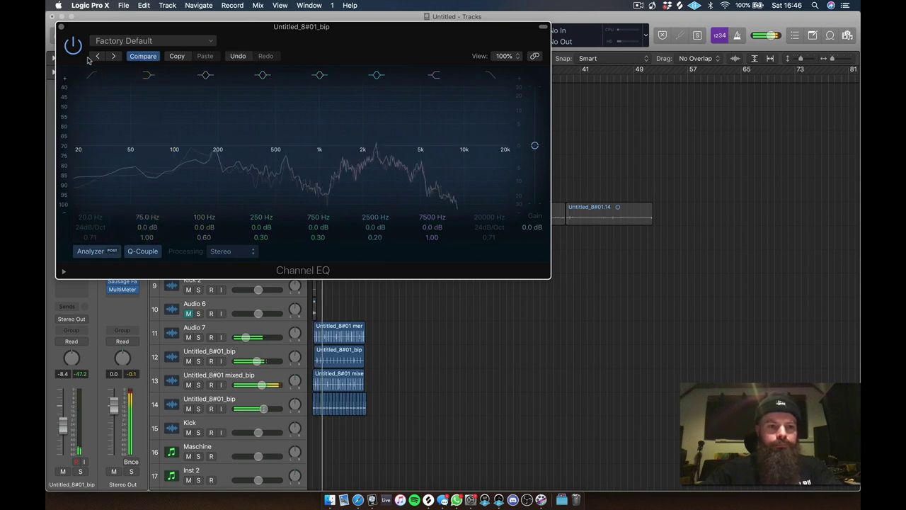
pyautogui.click(95, 77)
pyautogui.moveTo(86, 224); pyautogui.dragTo(46, 142)
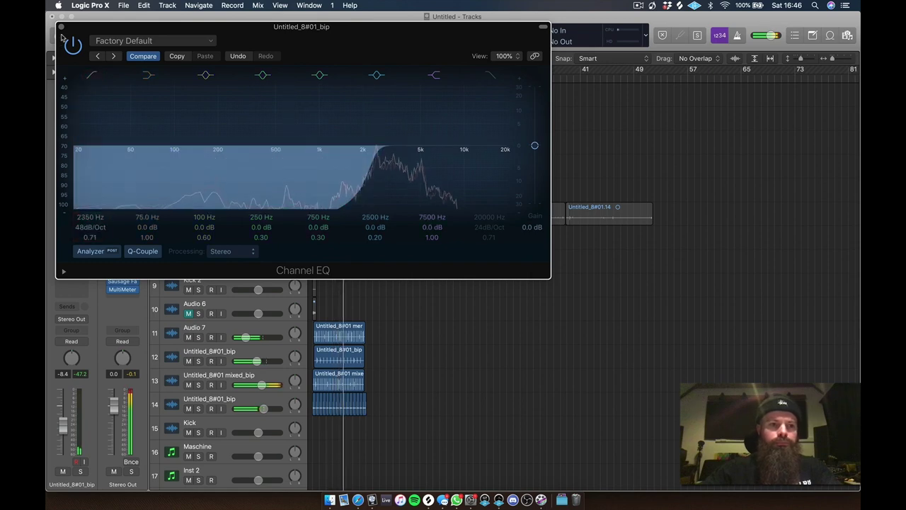
pyautogui.click(62, 27)
# - Copy TAL Reverb from Stereo Out to the effect track, set dry to -96.0 dB and wet to 0.5 dB, and place another Kickstart after it
pyautogui.click(86, 259)
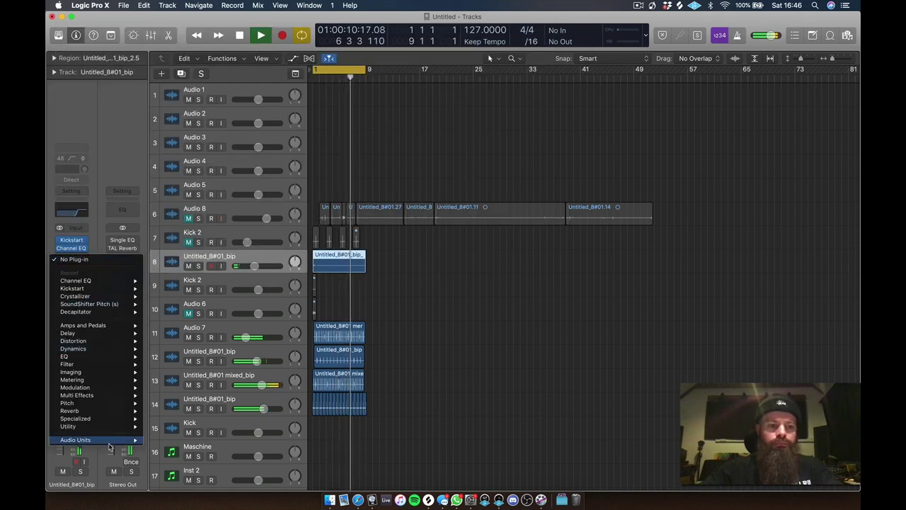
pyautogui.click(117, 187)
pyautogui.moveTo(122, 250); pyautogui.dragTo(71, 265)
pyautogui.moveTo(328, 144); pyautogui.dragTo(294, 174)
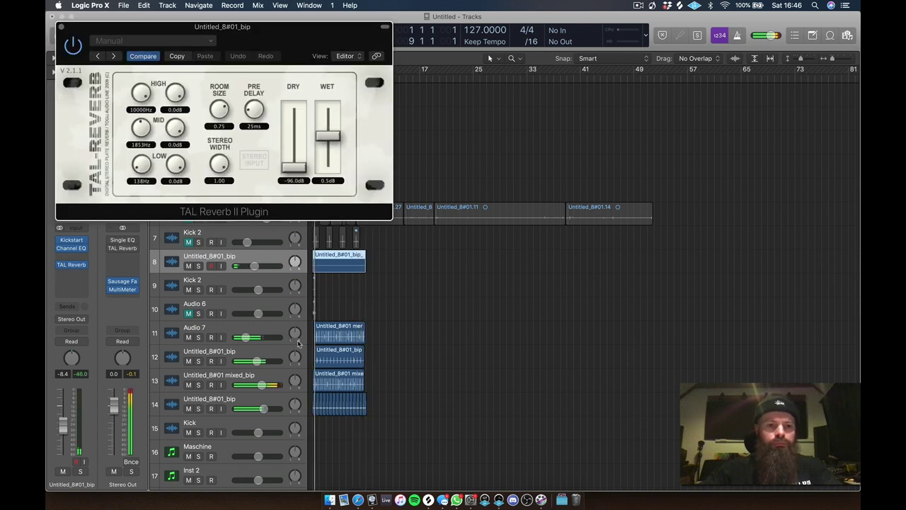
pyautogui.click(60, 28)
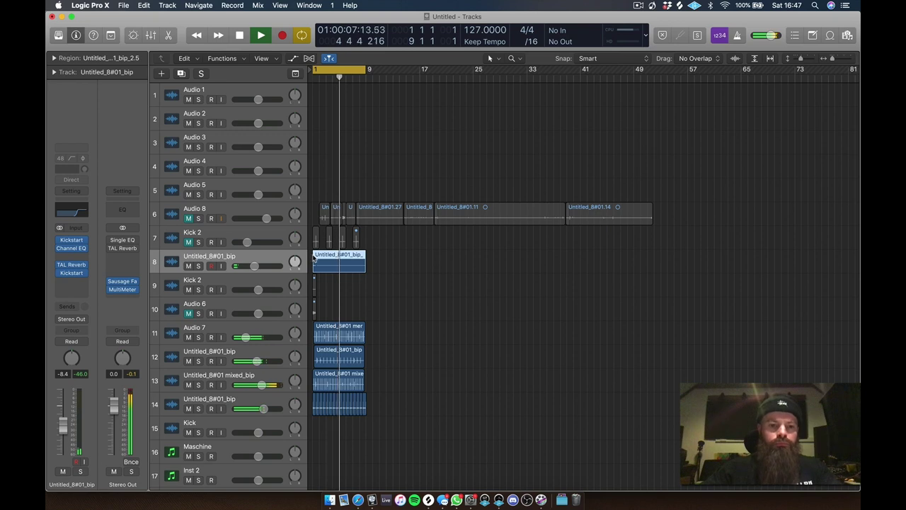
# - Stop playback and bounce the looped effect region in place to a new track, muting the source
pyautogui.press('space')
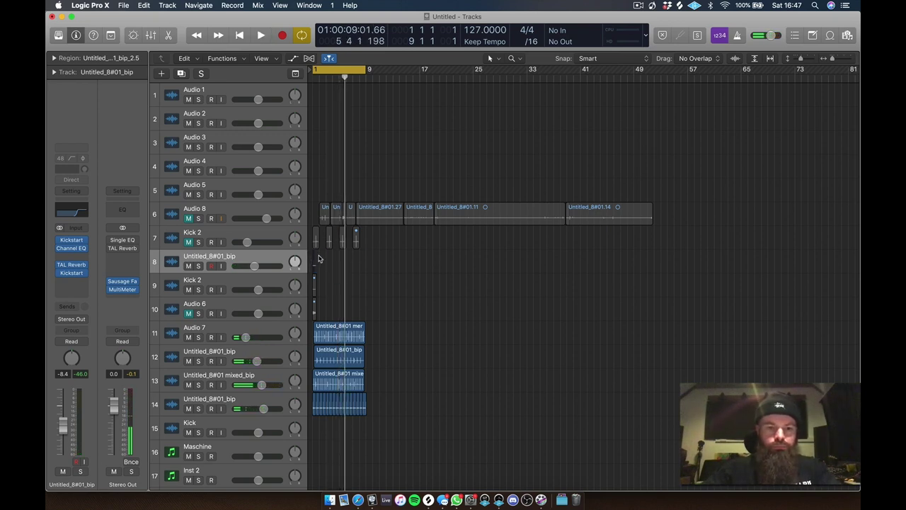
pyautogui.keyDown('ctrl'); pyautogui.keyDown('alt'); pyautogui.click(427, 253); pyautogui.keyUp('alt'); pyautogui.keyUp('ctrl')
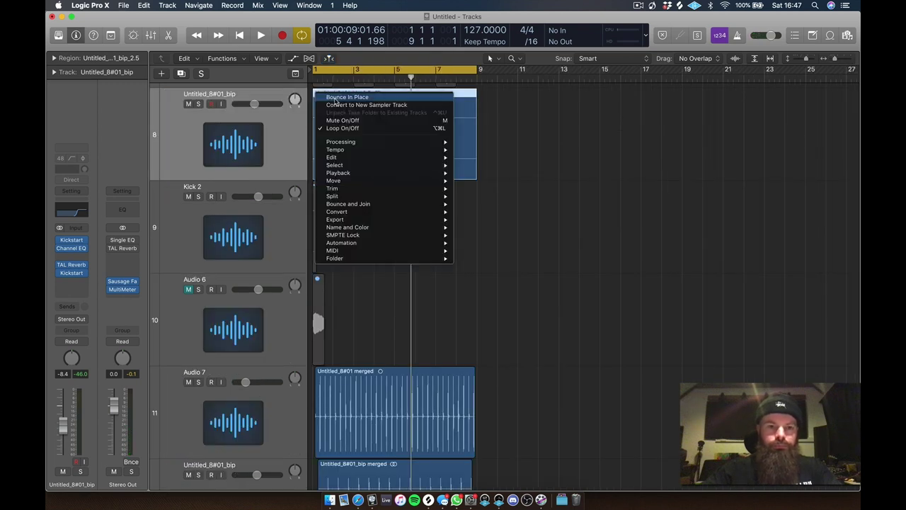
pyautogui.click(318, 97)
pyautogui.press('Return')
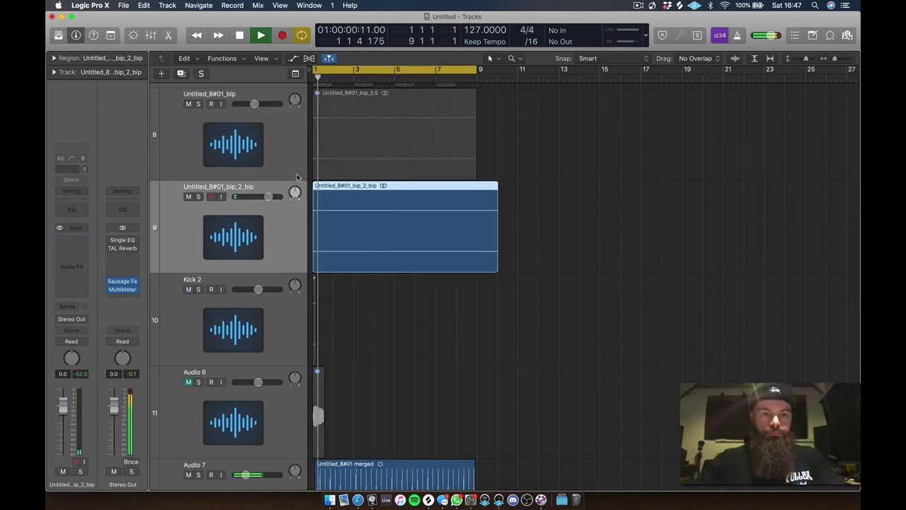
# - Trim the bounced effect region to bars 5 through 8, copy it to bar 1, and play the result
pyautogui.moveTo(314, 267); pyautogui.dragTo(397, 266)
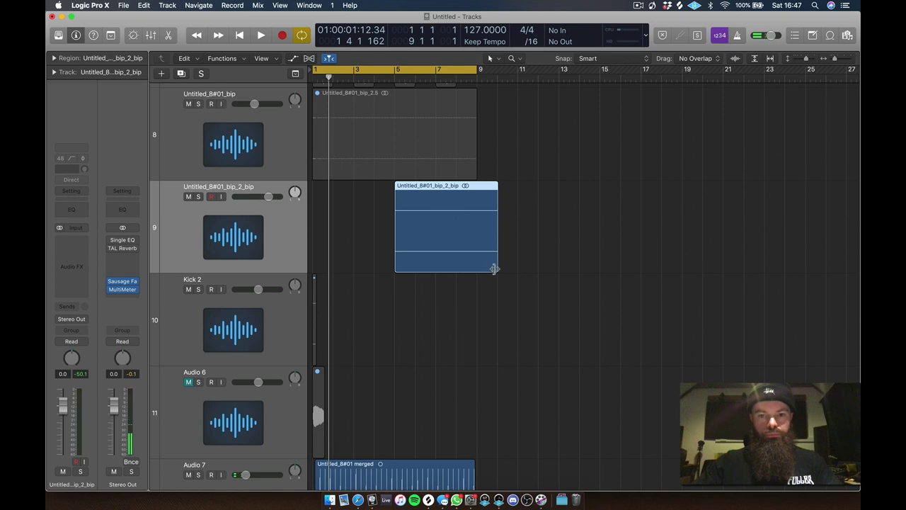
pyautogui.moveTo(495, 269); pyautogui.dragTo(473, 267)
pyautogui.moveTo(443, 236); pyautogui.dragTo(361, 230)
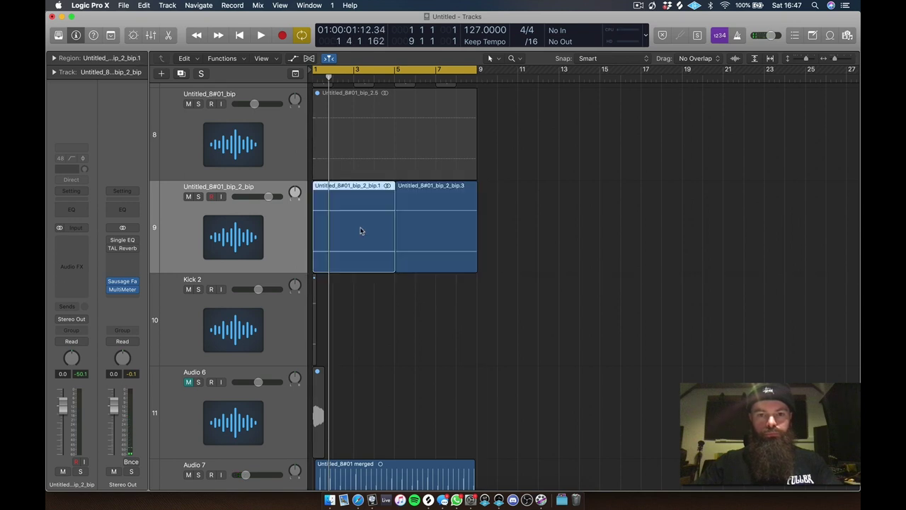
pyautogui.press('space')
# - Move the newly bounced effect track down the track list, directly above the empty Kick track
pyautogui.keyDown('ctrl'); pyautogui.keyDown('alt'); pyautogui.click(527, 296); pyautogui.keyUp('alt'); pyautogui.keyUp('ctrl')
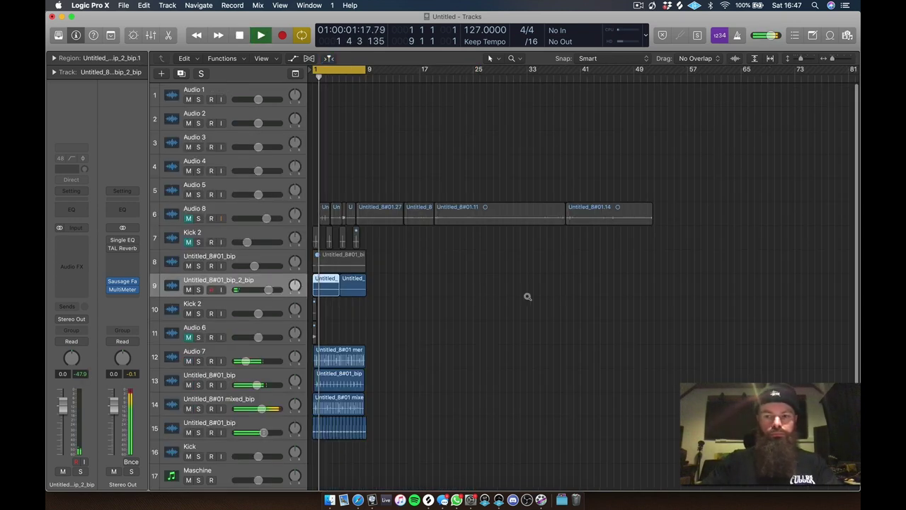
pyautogui.moveTo(212, 285); pyautogui.dragTo(213, 427)
pyautogui.scroll(-1, 263, 392)
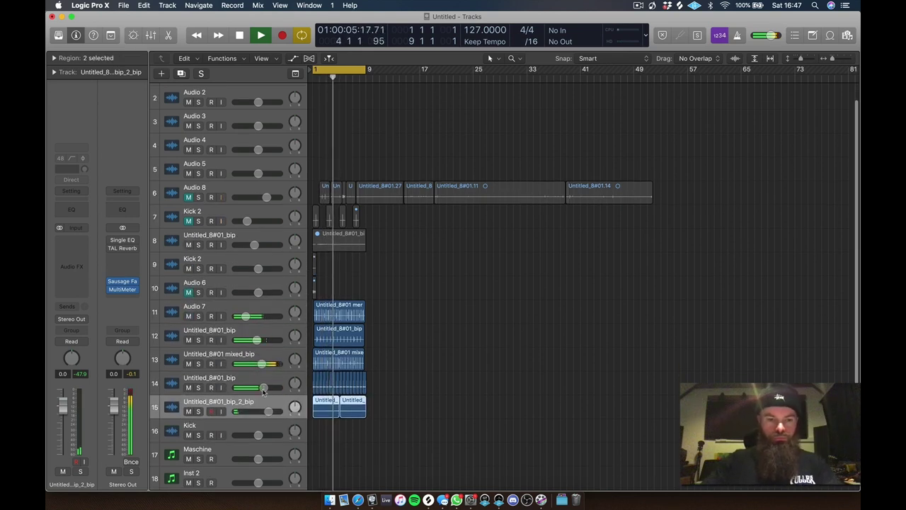
# - Check track 14 in solo and rename it Sub, and rename the bounced effect track below it Texture
pyautogui.click(198, 389)
pyautogui.click(198, 388)
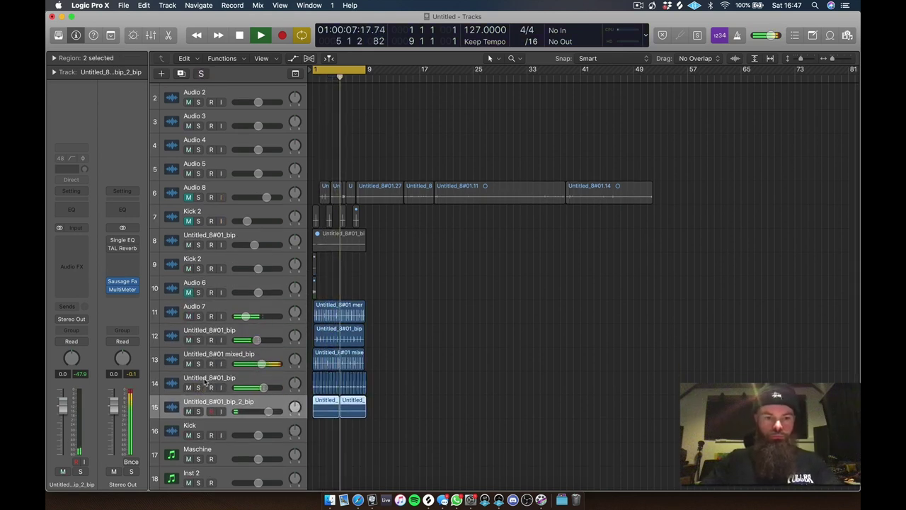
pyautogui.click(213, 382)
pyautogui.doubleClick(209, 377)
pyautogui.write('Sub')
pyautogui.press('Return')
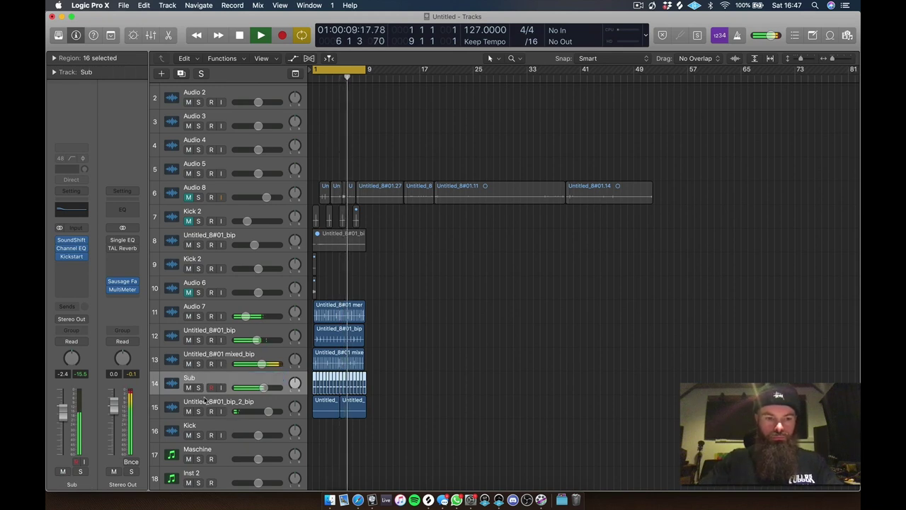
pyautogui.doubleClick(207, 401)
pyautogui.write('Texture')
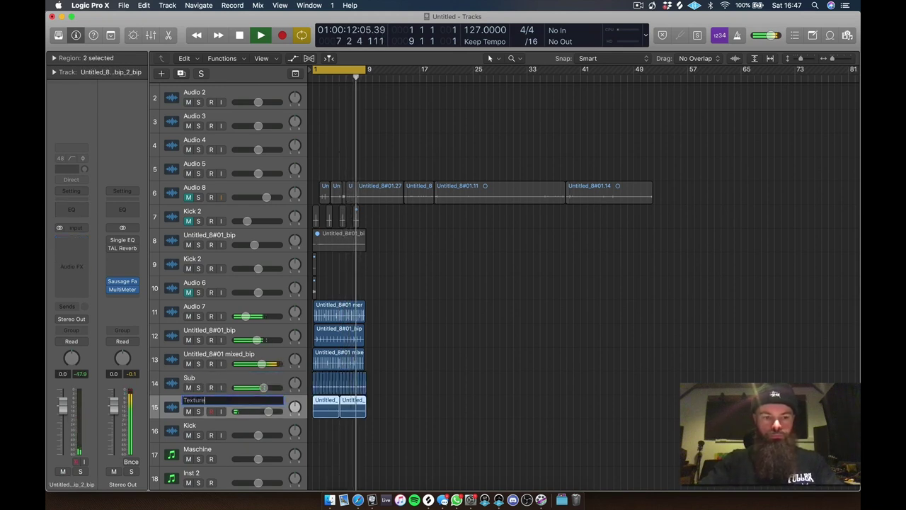
pyautogui.press('Return')
# - Solo the mixed bounce track above Sub briefly to identify it, and rename it Kick
pyautogui.click(199, 364)
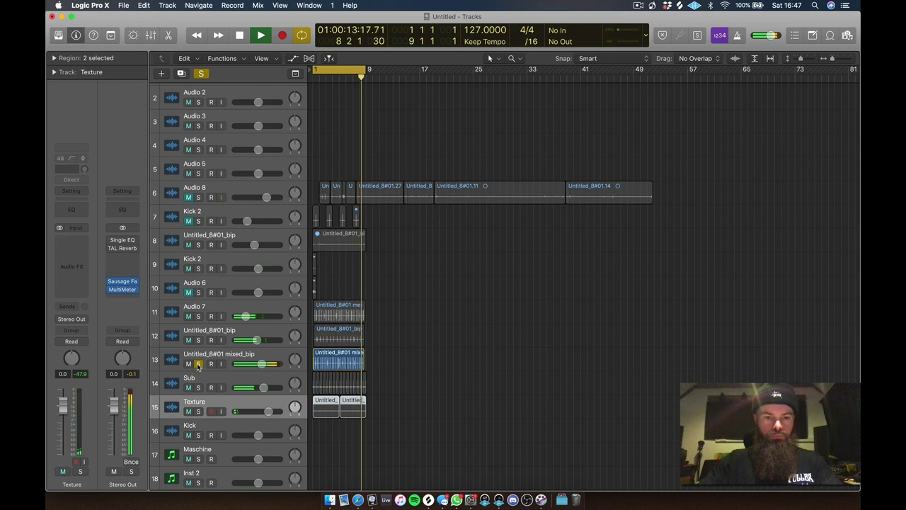
pyautogui.click(199, 364)
pyautogui.doubleClick(205, 352)
pyautogui.write('Kick')
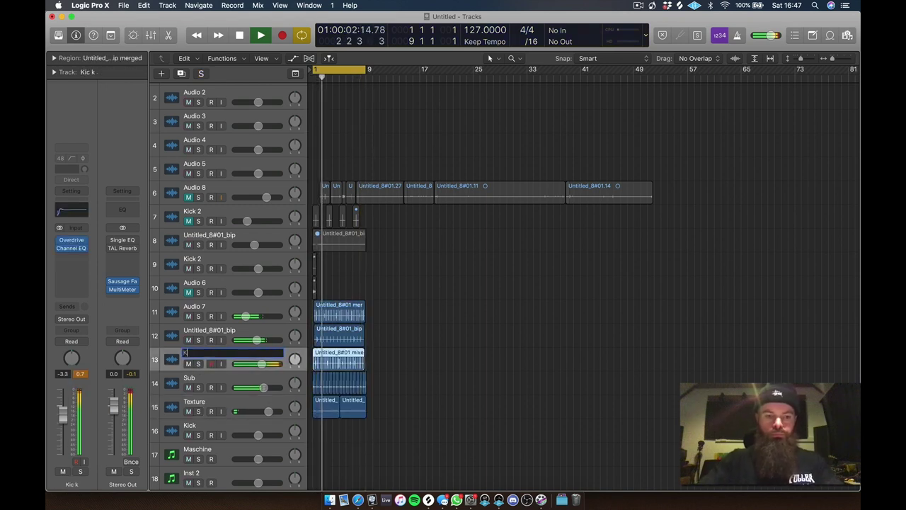
pyautogui.press('Return')
# - Check track 12 in solo and rename it Snare, and rename the Audio 7 track Hat
pyautogui.click(198, 341)
pyautogui.click(198, 341)
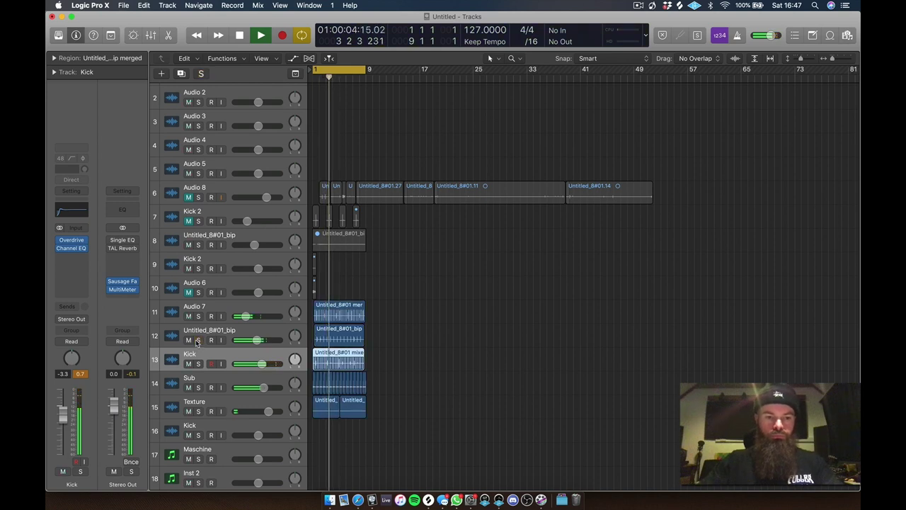
pyautogui.doubleClick(209, 330)
pyautogui.write('Snare')
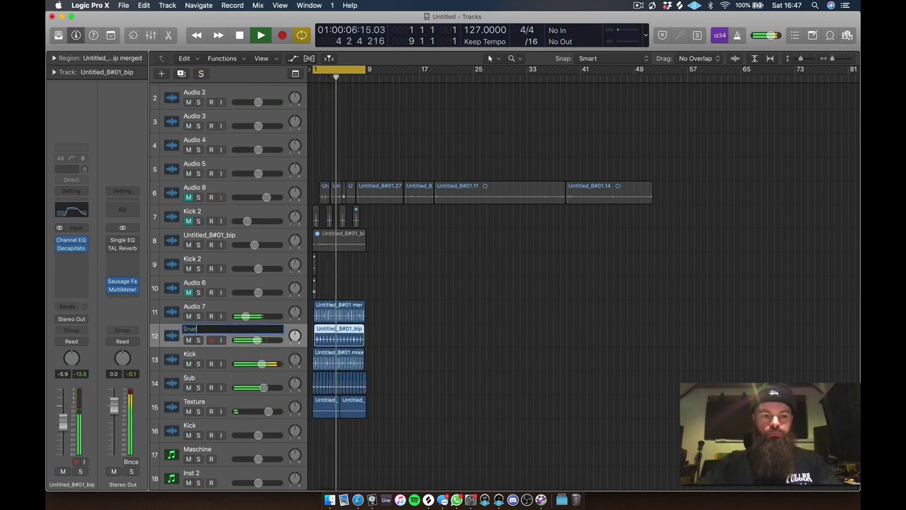
pyautogui.press('Return')
pyautogui.doubleClick(190, 310)
pyautogui.write('Hat')
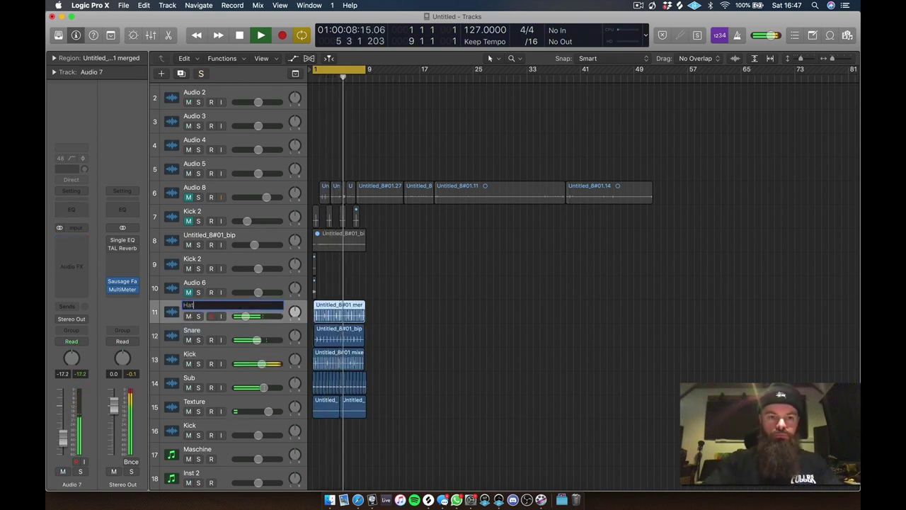
pyautogui.press('Return')
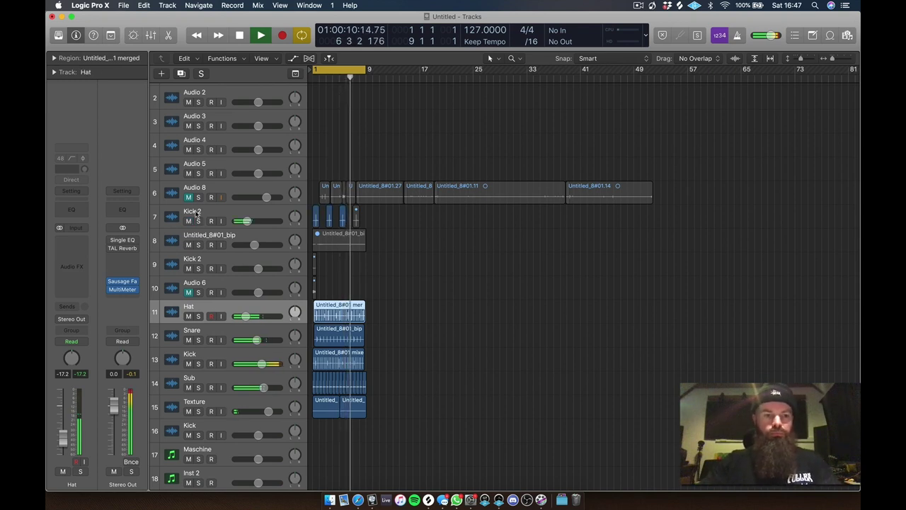
# - Move the Kick 2 track with four short regions down the track list, directly above the Hat track
pyautogui.click(194, 215)
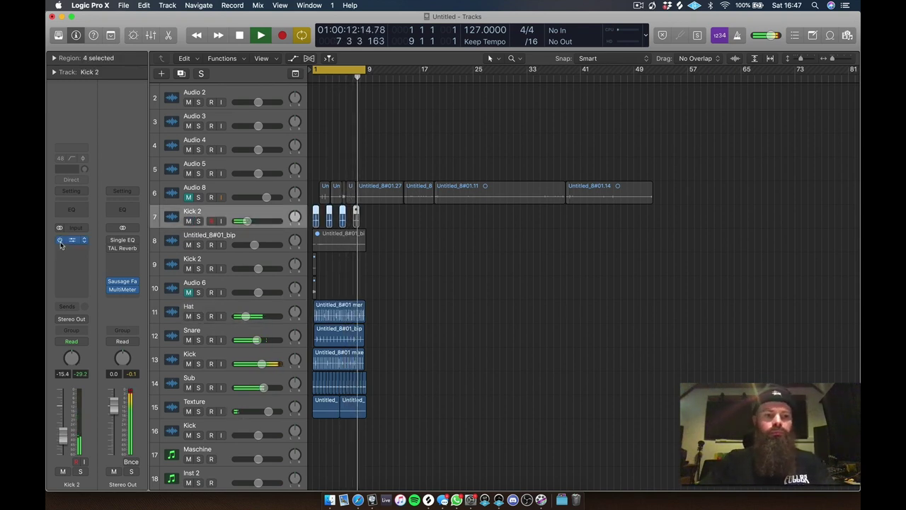
pyautogui.click(356, 215)
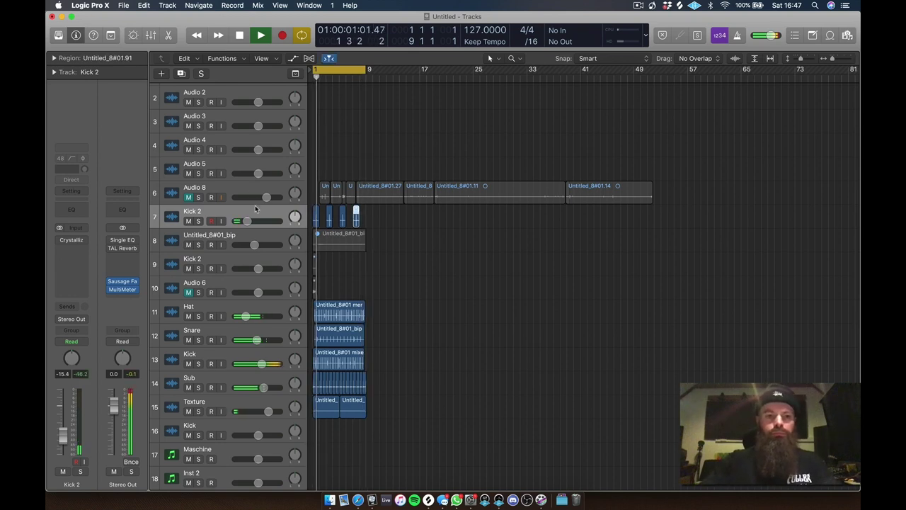
pyautogui.moveTo(241, 215); pyautogui.dragTo(242, 293)
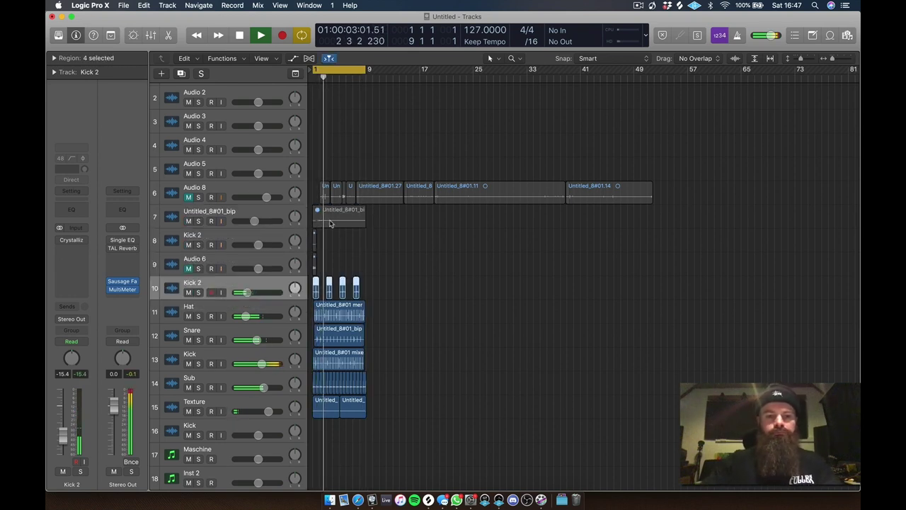
# - Unmute and solo the Audio 8 track holding the recorded take, and stop playback
pyautogui.click(190, 198)
pyautogui.click(198, 198)
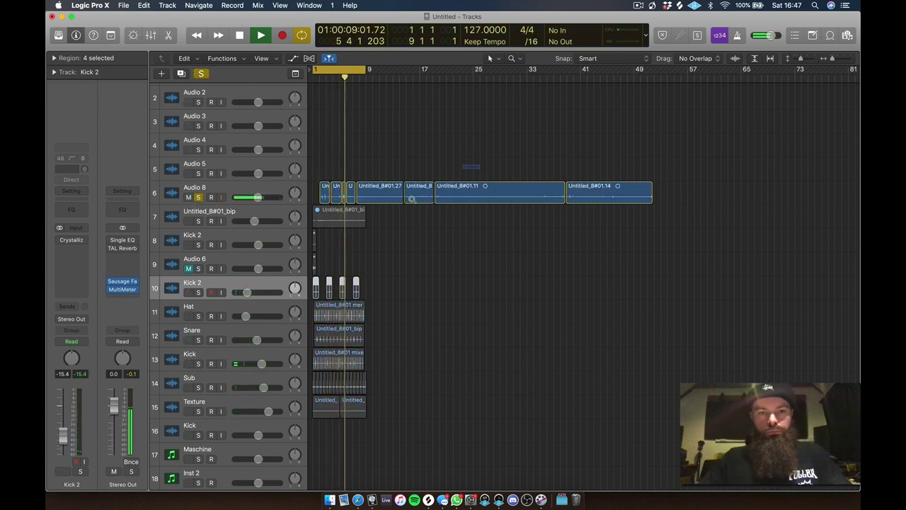
pyautogui.moveTo(480, 163); pyautogui.dragTo(325, 258)
pyautogui.hscroll(-5, 354, 227)
pyautogui.press('space')
pyautogui.moveTo(478, 194); pyautogui.dragTo(350, 273)
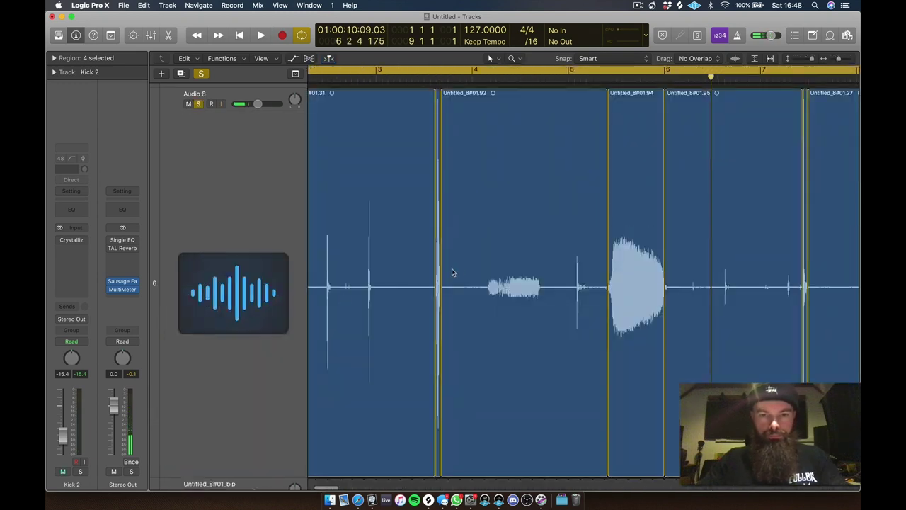
# - Split the Audio 8 region just before and just after the small noise burst between bars 4 and 5
pyautogui.press('t')
pyautogui.press('i')
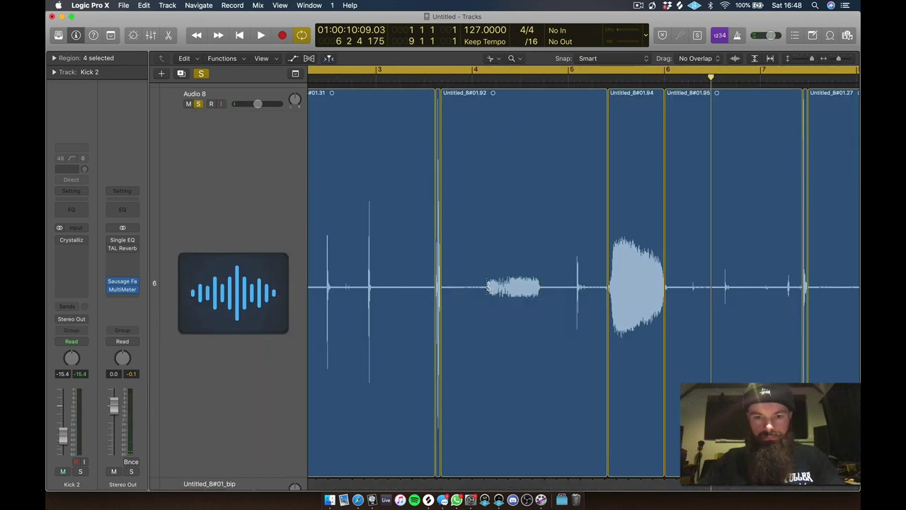
pyautogui.click(488, 286)
pyautogui.click(544, 287)
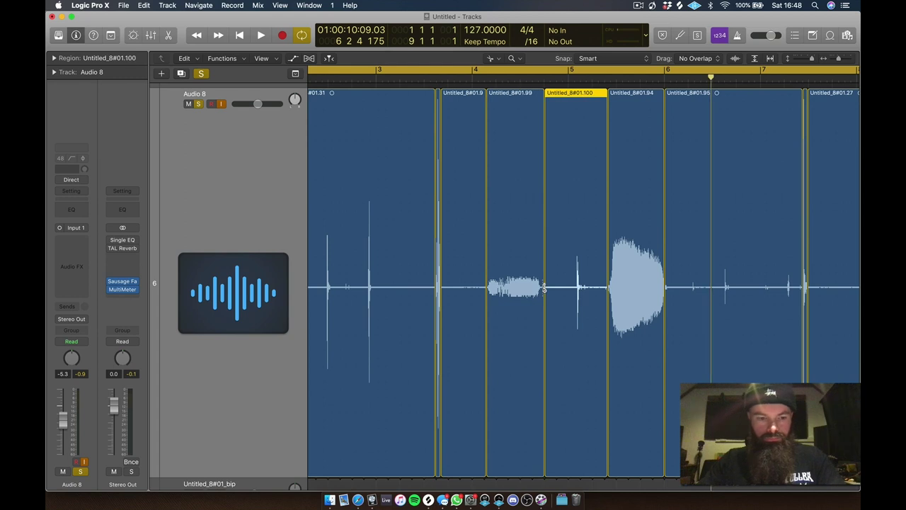
pyautogui.press('t')
pyautogui.press('t')
# - Copy the isolated noise burst slice and delete the old regions on tracks 7, 8 and 9
pyautogui.click(492, 282)
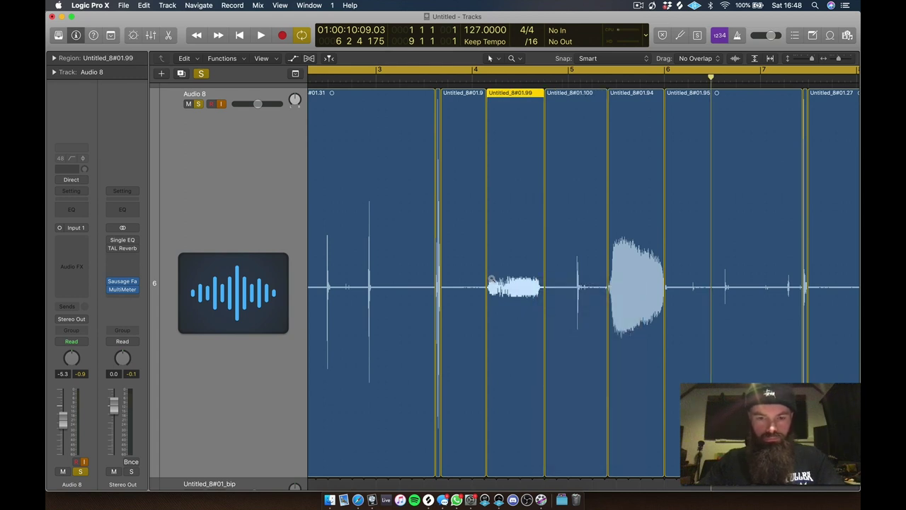
pyautogui.press('z')
pyautogui.click(249, 238)
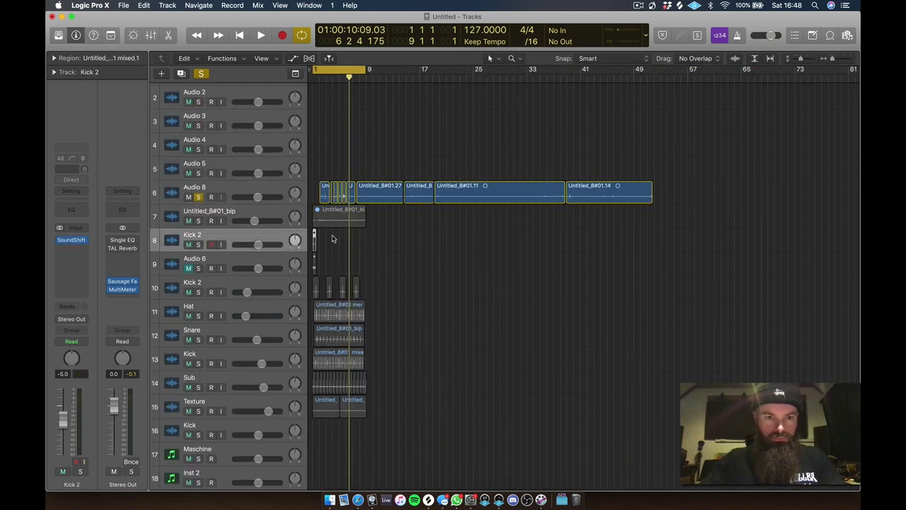
pyautogui.moveTo(335, 234); pyautogui.dragTo(310, 263)
pyautogui.press('Delete')
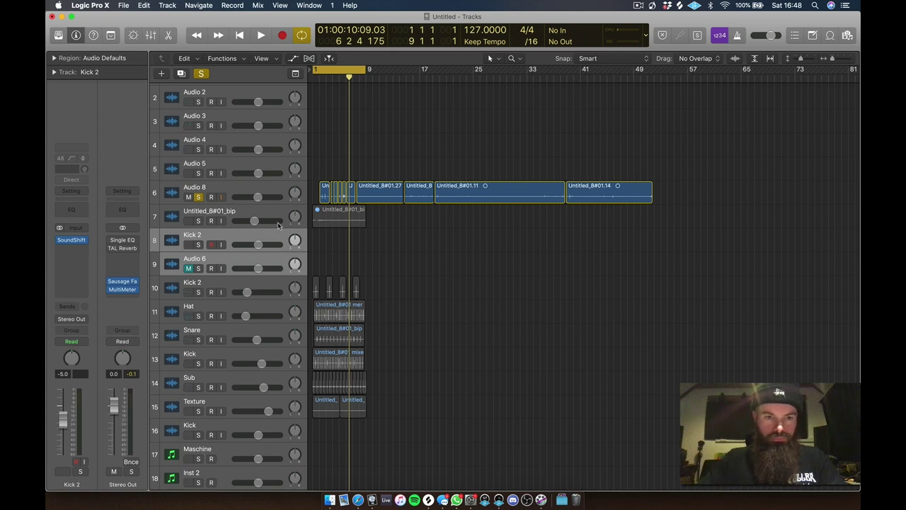
pyautogui.click(266, 206)
pyautogui.press('Delete')
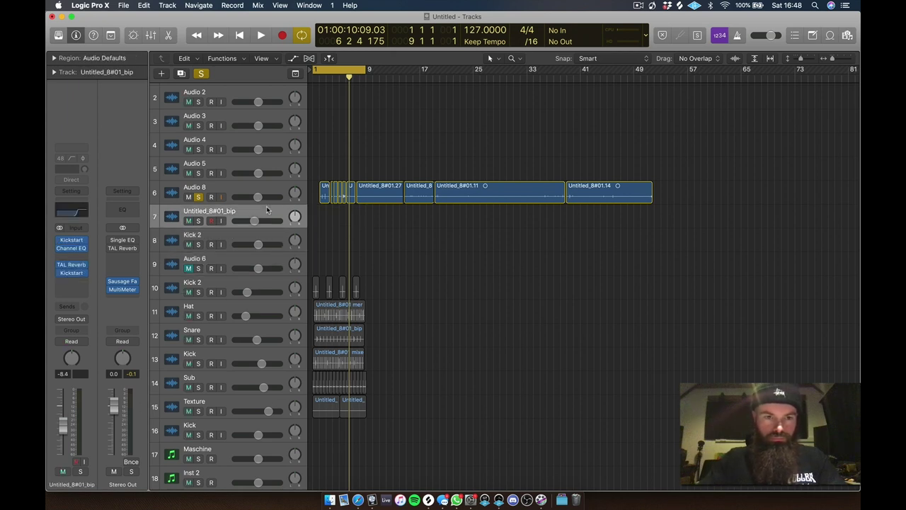
# - Paste the slice at bar 1 on track 7 and reset that track's channel strip
pyautogui.press('Return')
pyautogui.press('super+v')
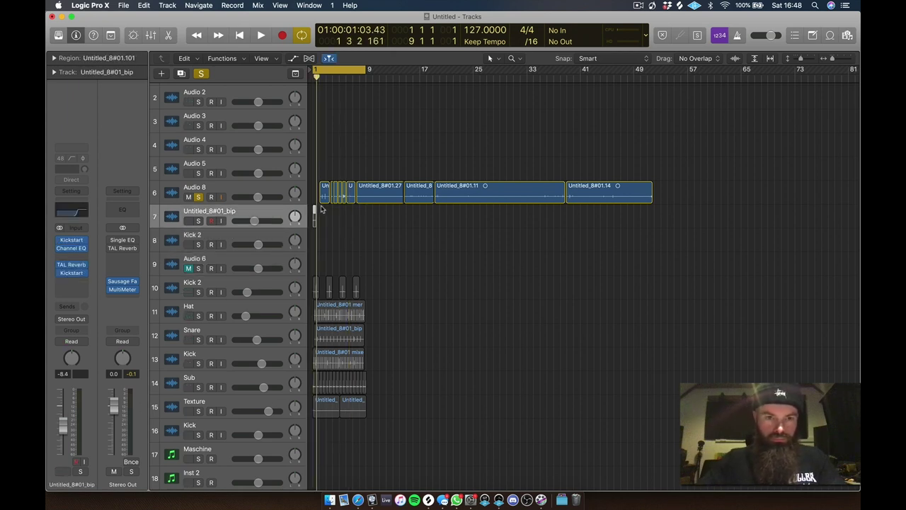
pyautogui.click(80, 191)
pyautogui.click(92, 257)
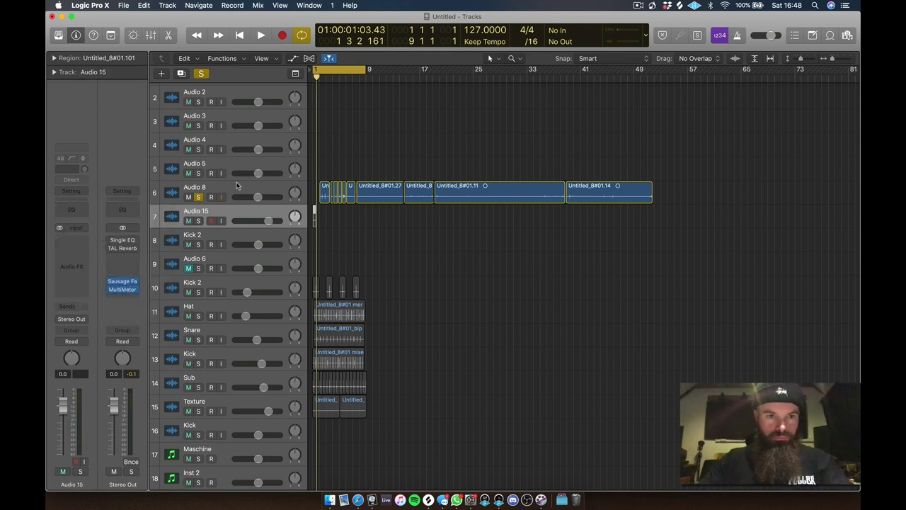
# - Take Audio 8 out of solo, mute it again, and play the pasted slice with the full beat
pyautogui.click(198, 197)
pyautogui.click(189, 198)
pyautogui.press('space')
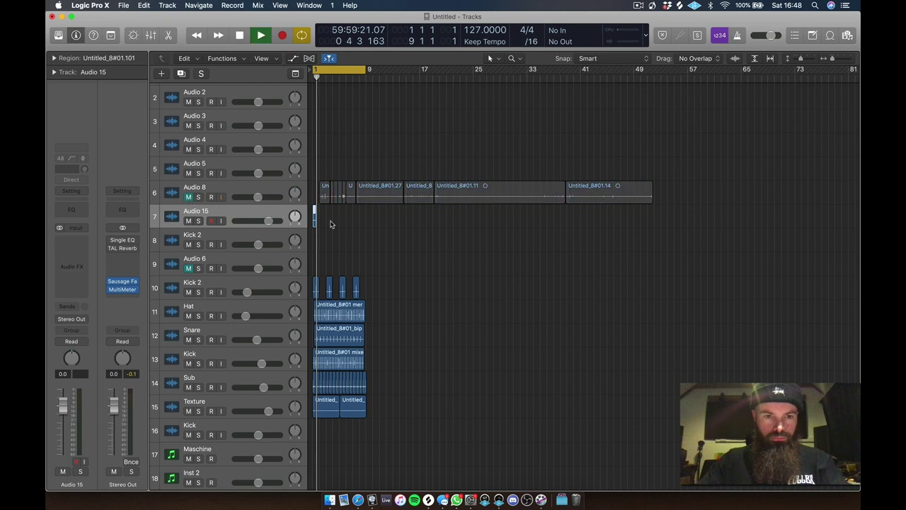
pyautogui.press('space')
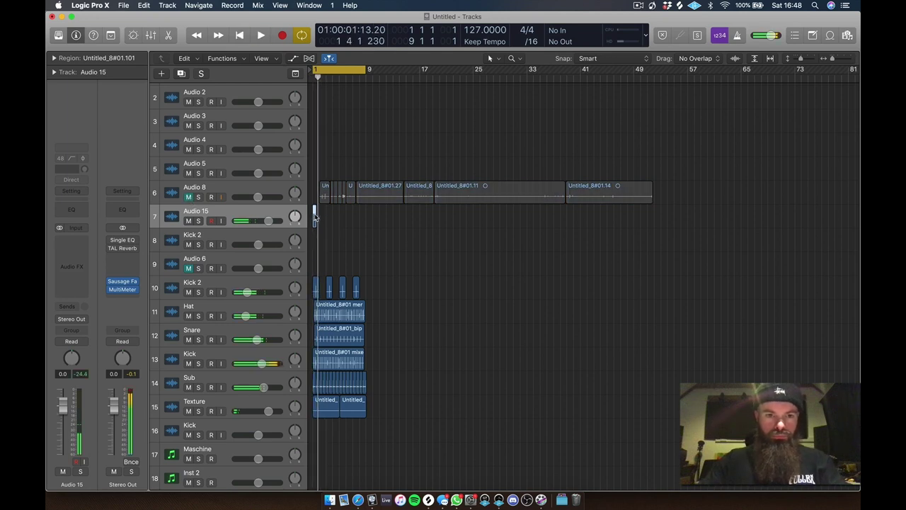
# - Trim the start and end of the pasted slice tightly around its sound and play it back
pyautogui.moveTo(328, 204); pyautogui.dragTo(287, 248)
pyautogui.moveTo(390, 194); pyautogui.dragTo(281, 272)
pyautogui.press('space')
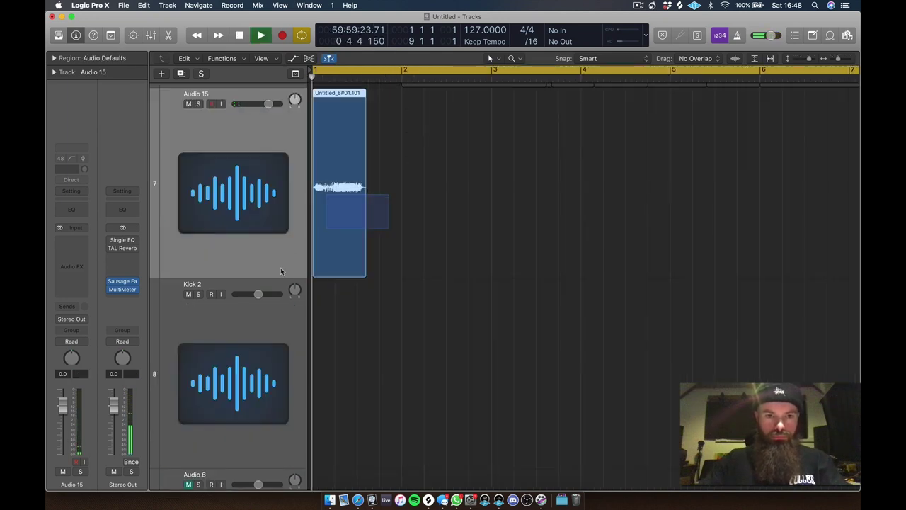
pyautogui.press('space')
pyautogui.keyDown('super'); pyautogui.click(252, 351); pyautogui.keyUp('super')
pyautogui.click(417, 185)
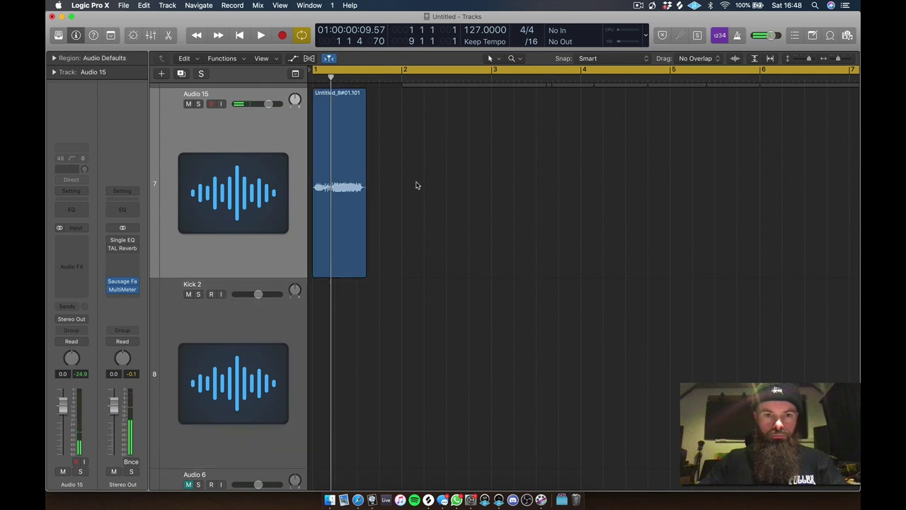
pyautogui.moveTo(416, 185); pyautogui.dragTo(283, 305)
pyautogui.moveTo(508, 443); pyautogui.dragTo(494, 444)
pyautogui.moveTo(316, 462); pyautogui.dragTo(323, 463)
pyautogui.press('space')
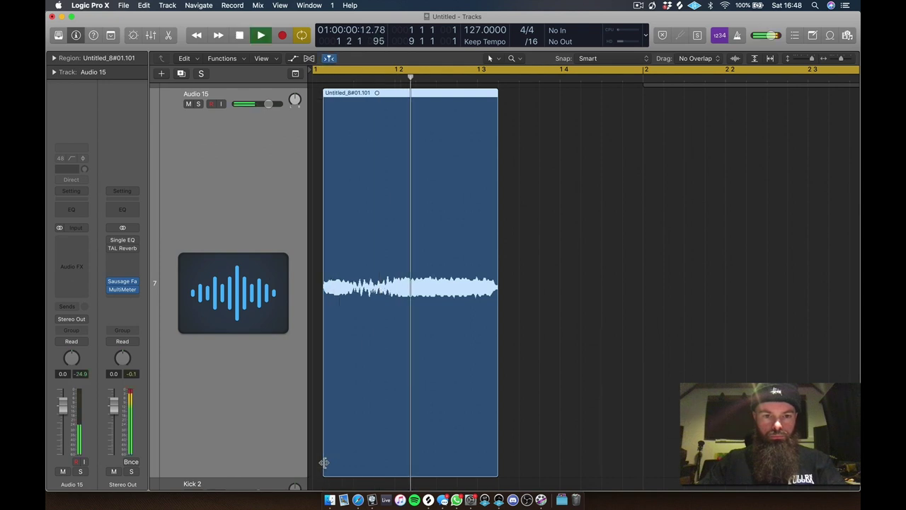
pyautogui.press('space')
# - Convert the trimmed slice to a new sampler track, keeping the instrument name Untitled_8#01 and the C-2 to G8 trigger range
pyautogui.rightClick(388, 356)
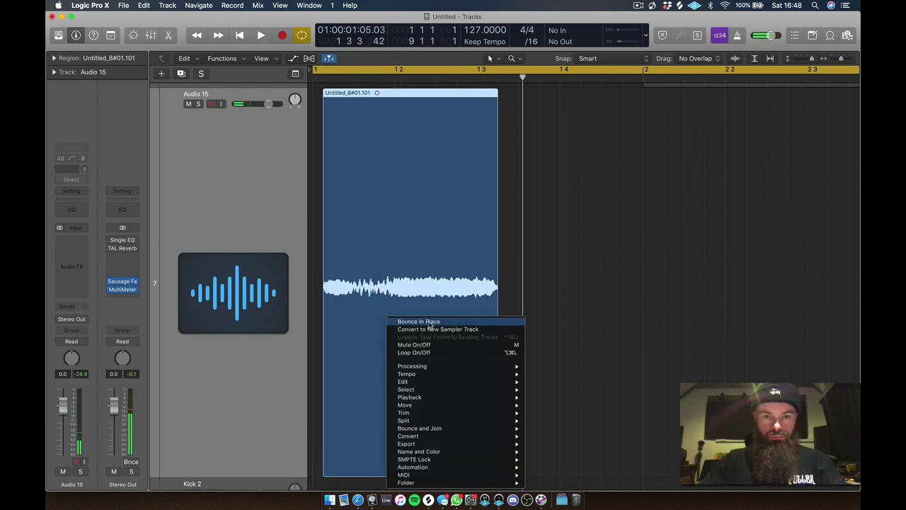
pyautogui.click(430, 328)
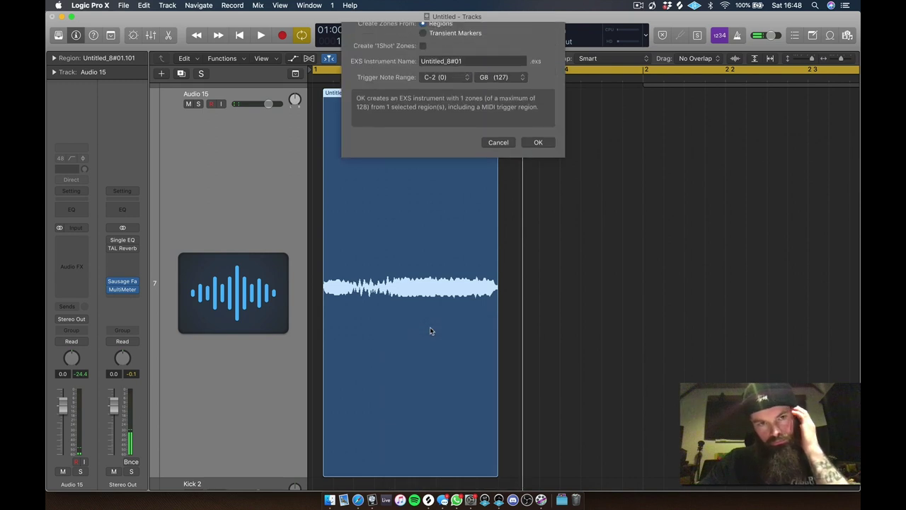
pyautogui.press('Return')
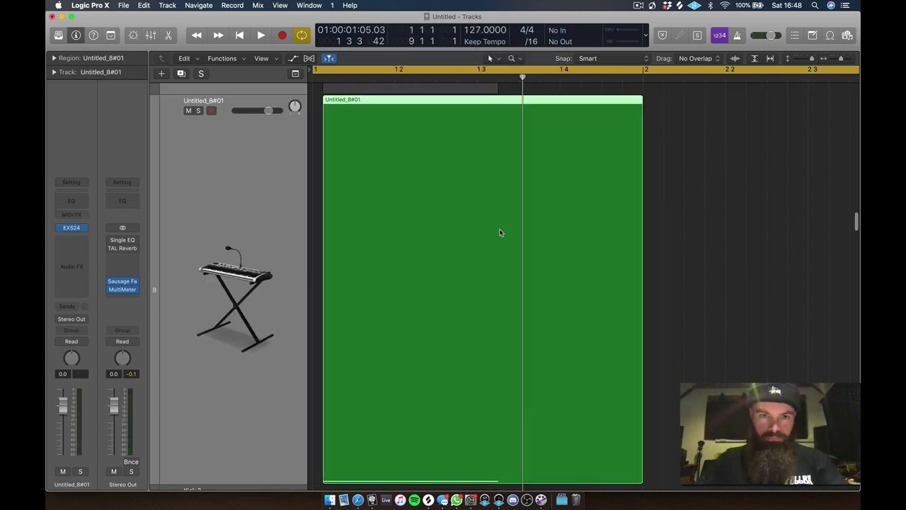
# - Show the new MIDI region's notes and open the EXS24 sampler's instrument editor
pyautogui.keyDown('ctrl'); pyautogui.keyDown('alt'); pyautogui.click(500, 234); pyautogui.keyUp('alt'); pyautogui.keyUp('ctrl')
pyautogui.doubleClick(358, 332)
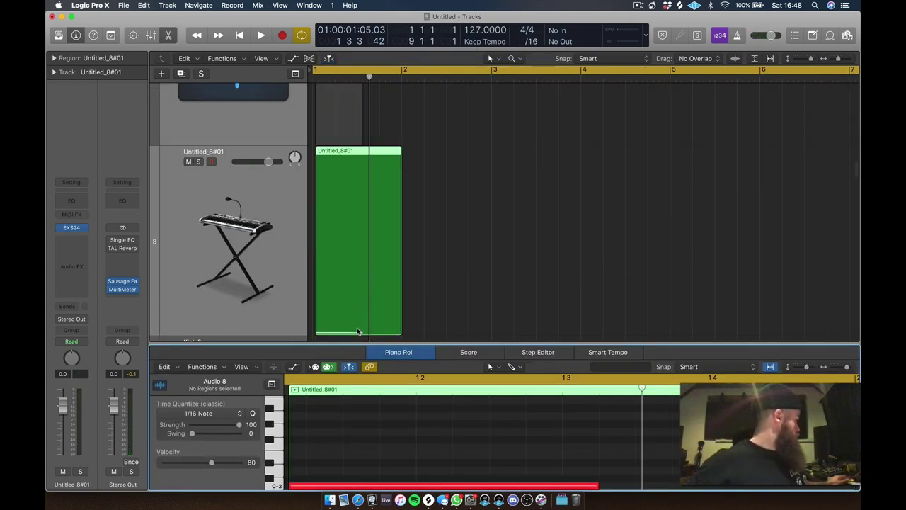
pyautogui.click(74, 228)
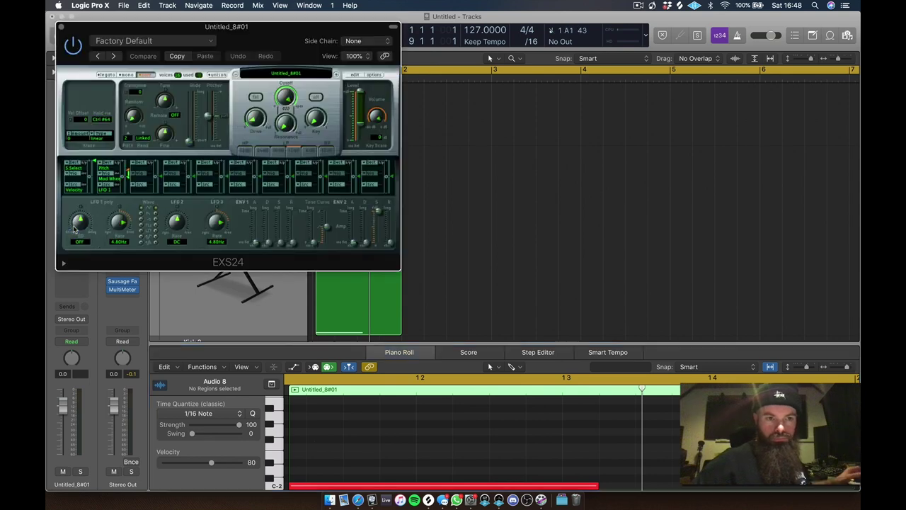
pyautogui.click(355, 75)
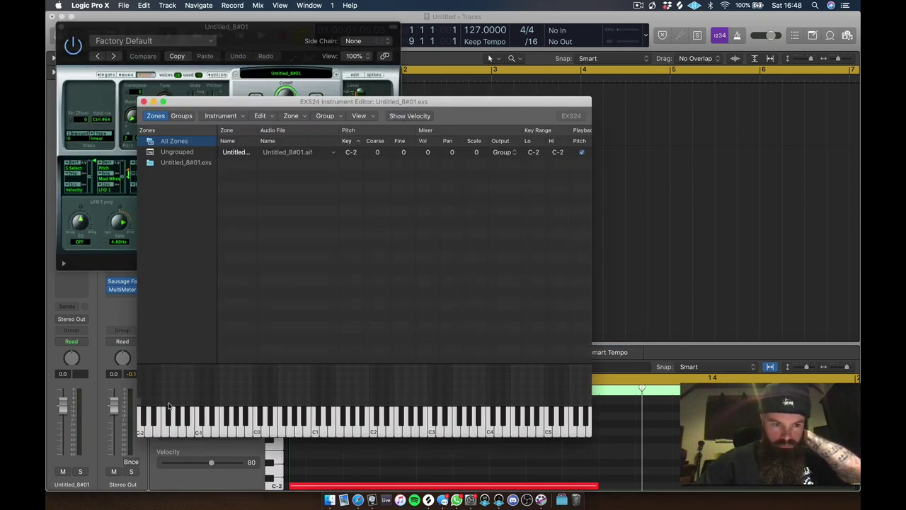
# - Move the sample zone's key range to C2, audition that key and widen the instrument editor
pyautogui.moveTo(138, 401); pyautogui.dragTo(110, 404)
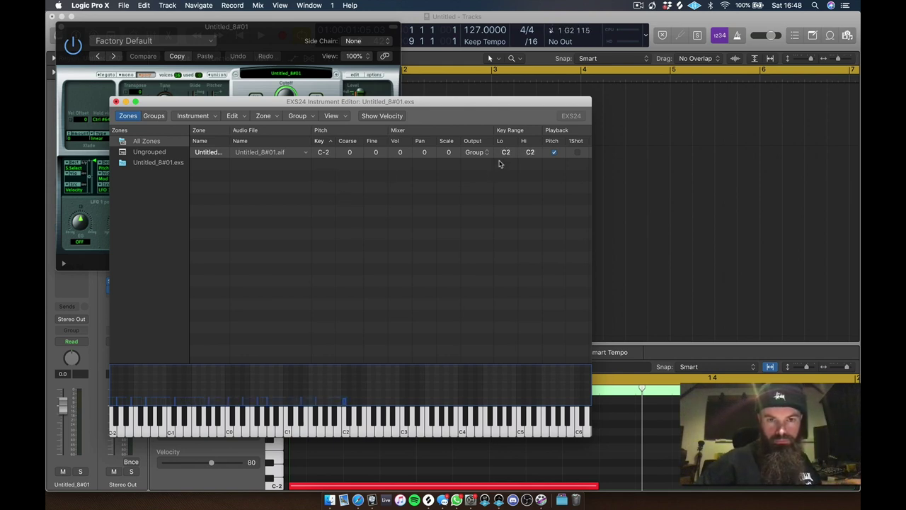
pyautogui.click(347, 417)
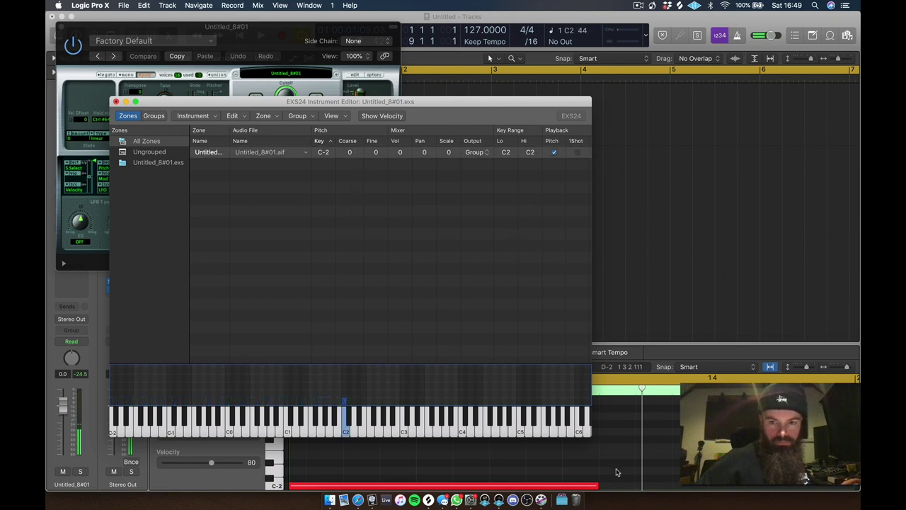
pyautogui.moveTo(591, 436); pyautogui.dragTo(762, 438)
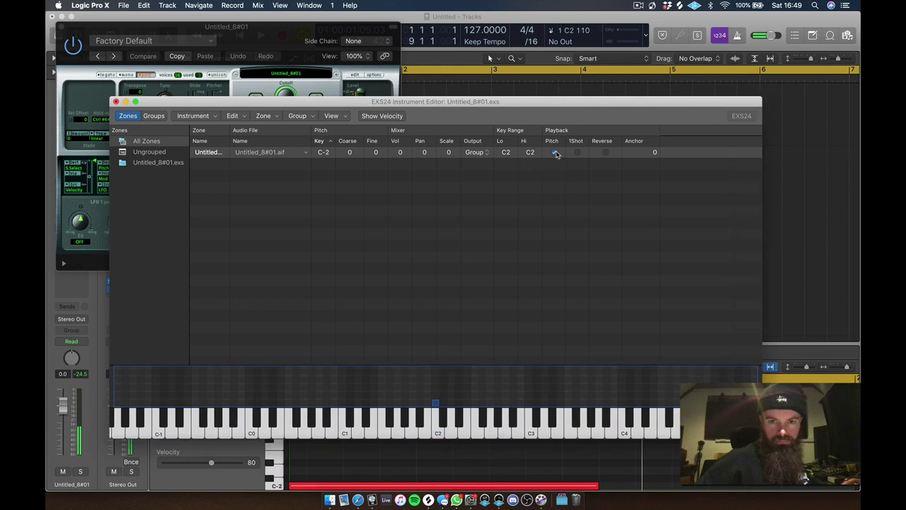
pyautogui.click(554, 153)
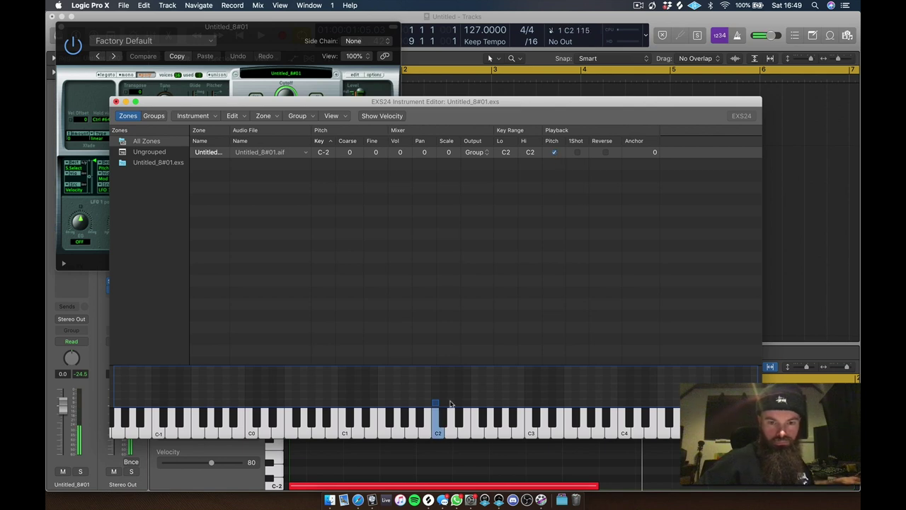
# - Extend the sample zone's key range to run from C-1 up to C4
pyautogui.moveTo(438, 403); pyautogui.dragTo(614, 403)
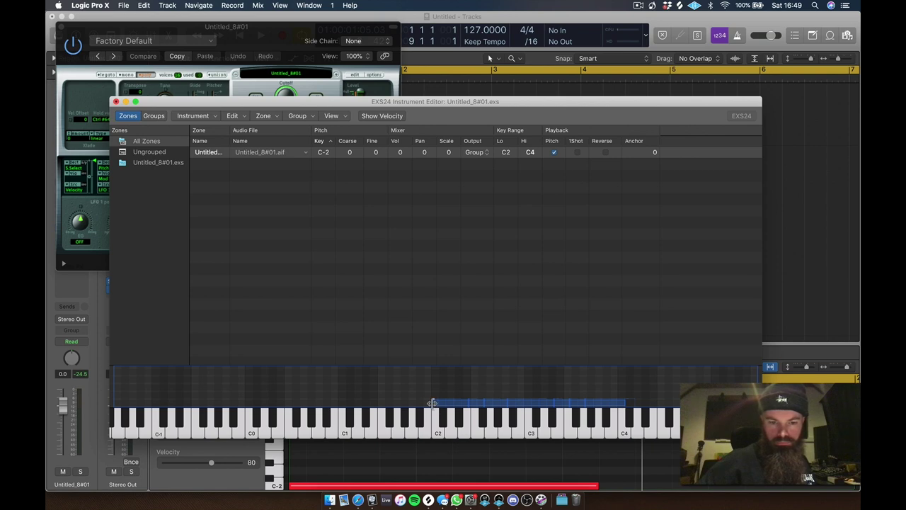
pyautogui.moveTo(432, 403); pyautogui.dragTo(285, 404)
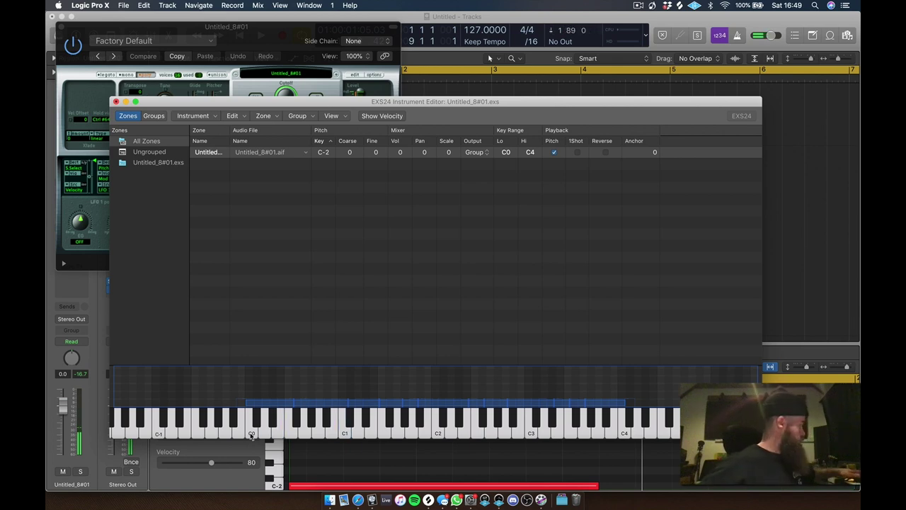
pyautogui.moveTo(246, 403); pyautogui.dragTo(161, 404)
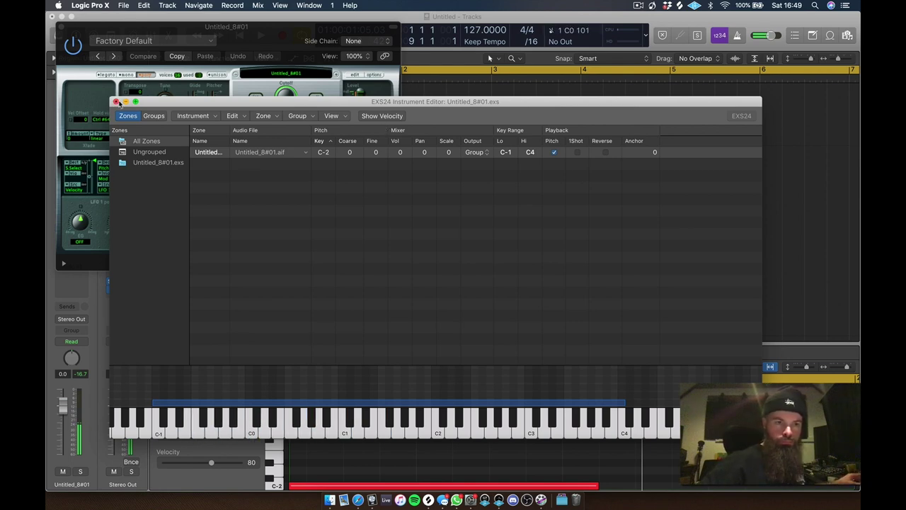
# - Save the edited sampler instrument and close its instrument editor
pyautogui.click(236, 116)
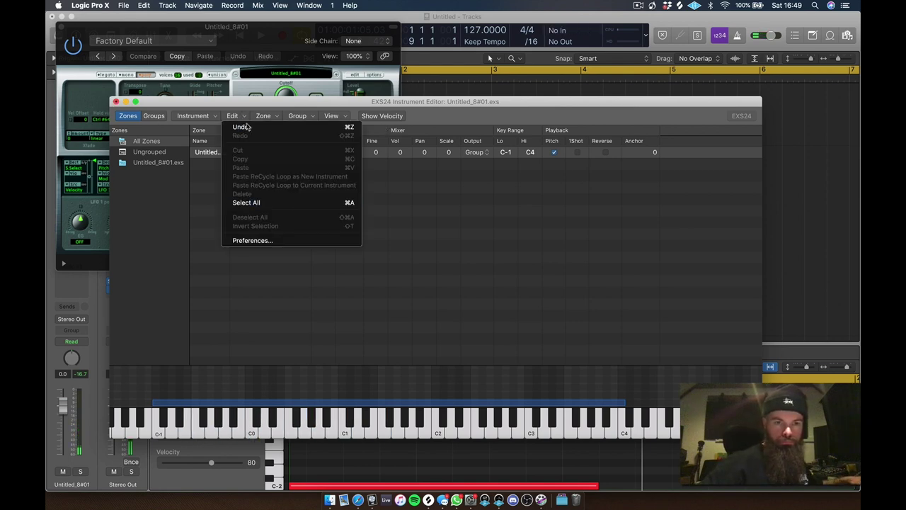
pyautogui.click(251, 107)
pyautogui.click(242, 116)
pyautogui.click(207, 103)
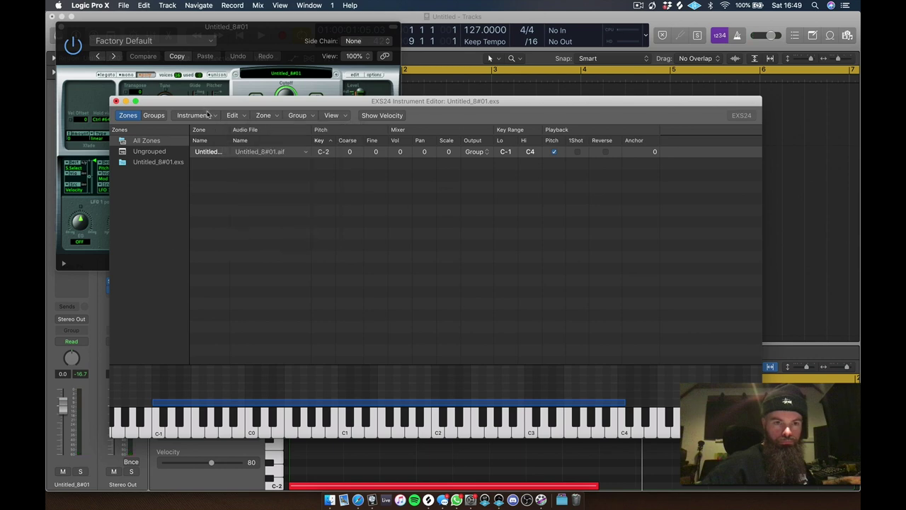
pyautogui.click(195, 115)
pyautogui.click(200, 152)
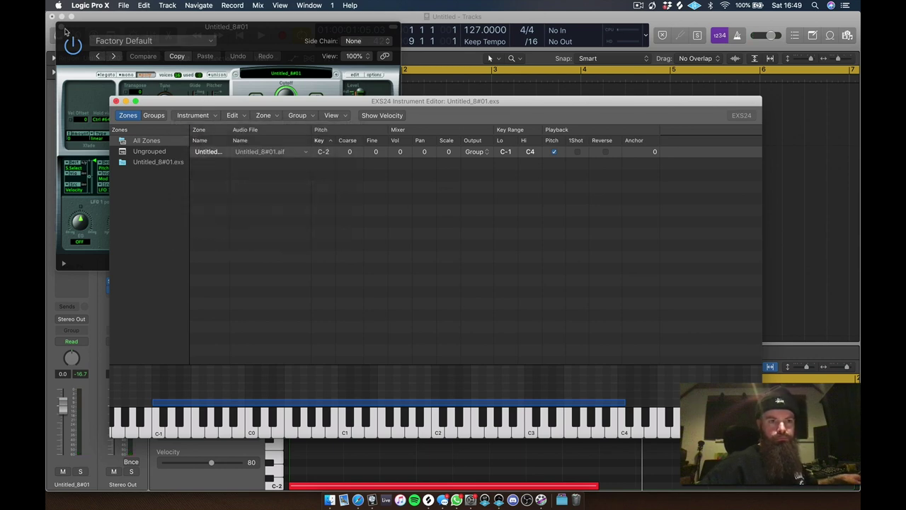
pyautogui.click(116, 101)
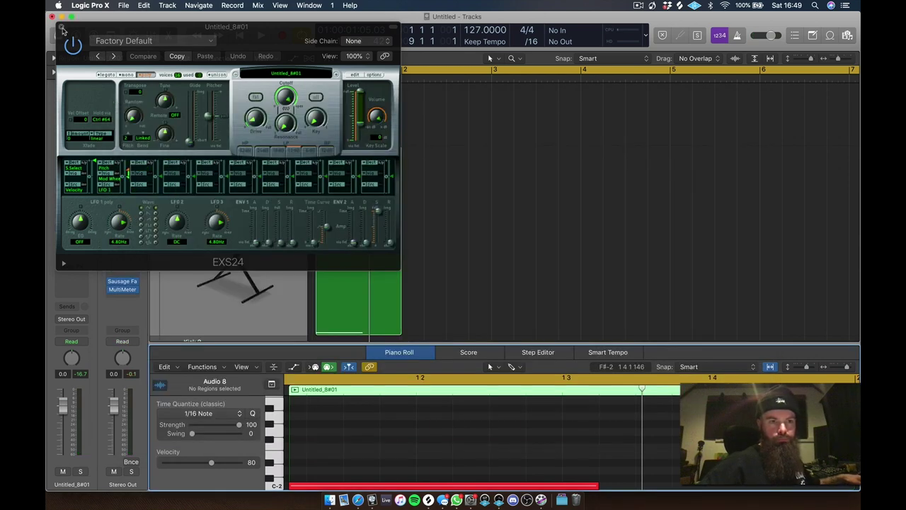
# - Close the sampler window, audition keys including C-2 on the piano roll keyboard and delete the long C-2 note
pyautogui.click(61, 28)
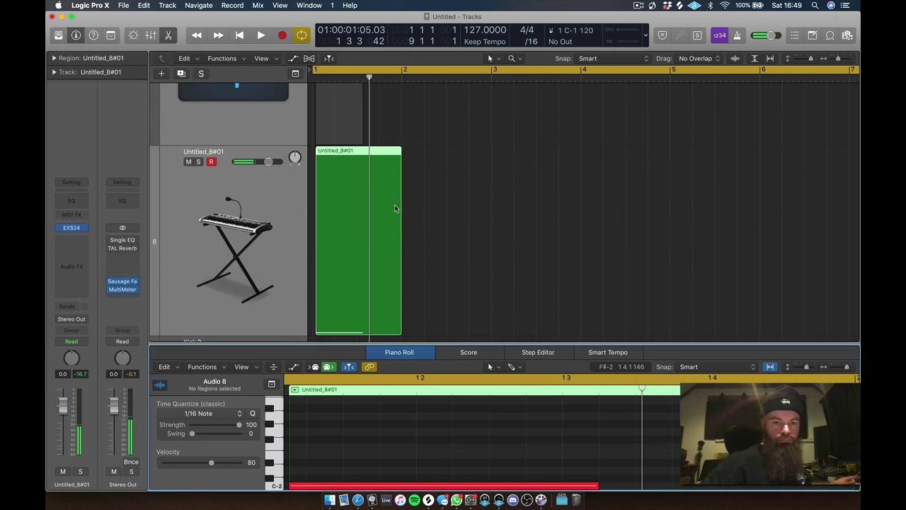
pyautogui.click(281, 485)
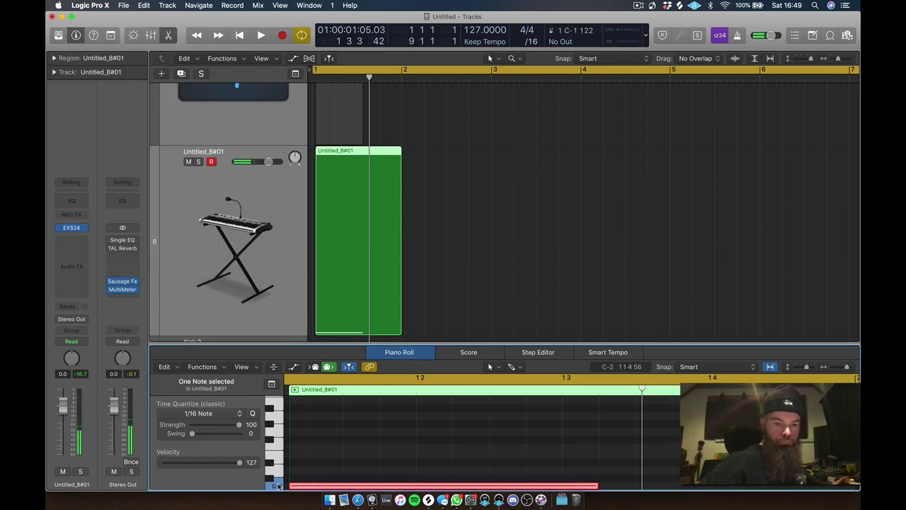
pyautogui.click(276, 407)
pyautogui.click(358, 486)
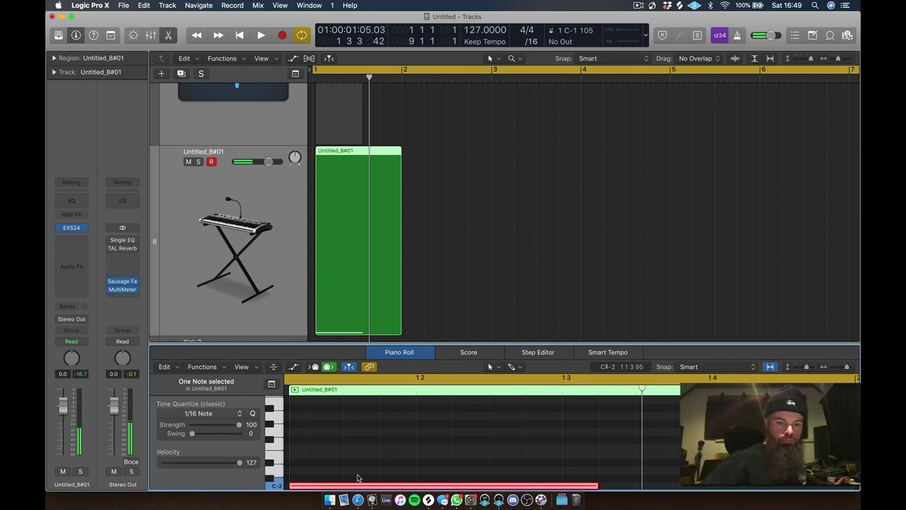
pyautogui.press('Delete')
# - Delete the sampler track's empty MIDI region, close the piano roll, fit the whole arrangement in view and play it
pyautogui.click(330, 293)
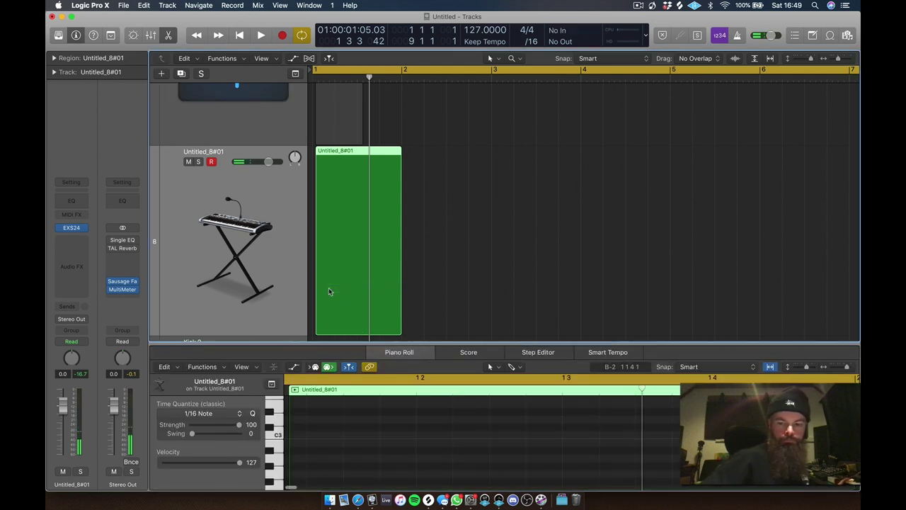
pyautogui.press('Delete')
pyautogui.press('e')
pyautogui.press('z')
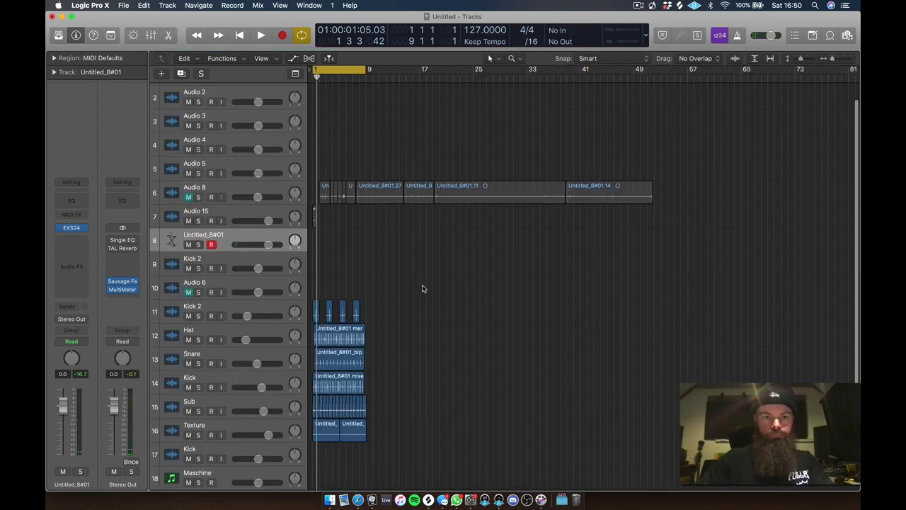
pyautogui.press('space')
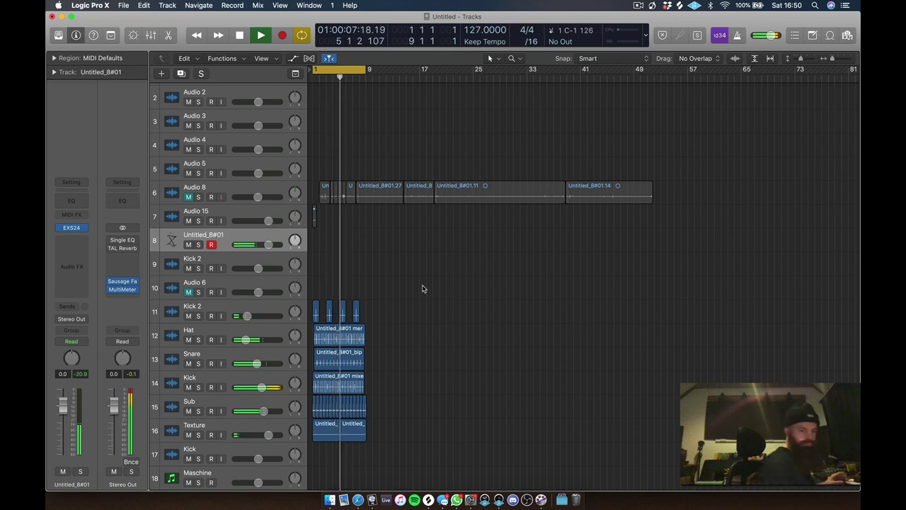
# - Reopen the EXS24 instrument editor, extend the zone's lowest key from C-1 down to C-2 and audition the C-2 key
pyautogui.click(68, 232)
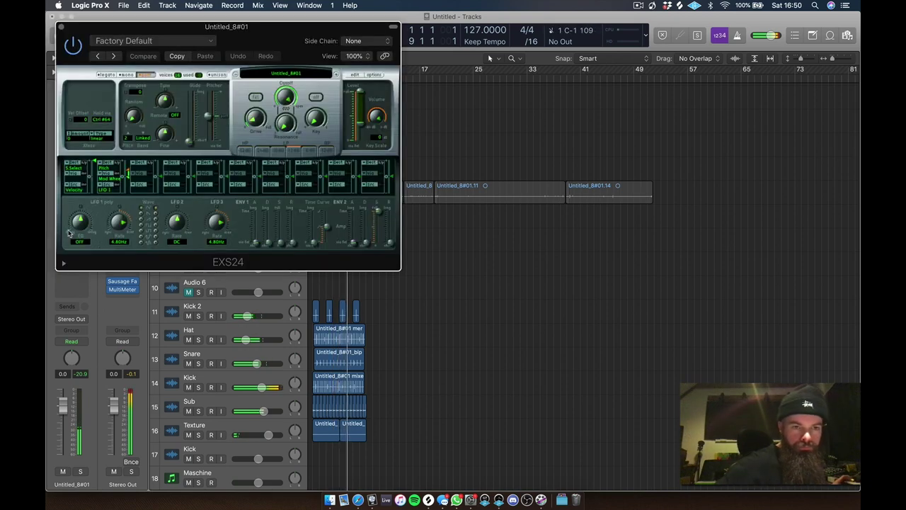
pyautogui.click(354, 74)
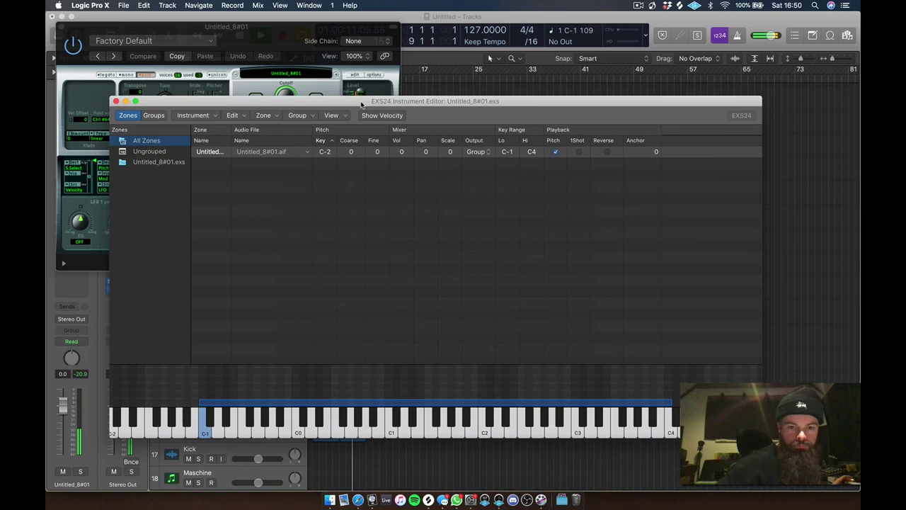
pyautogui.click(208, 410)
pyautogui.moveTo(199, 406); pyautogui.dragTo(109, 417)
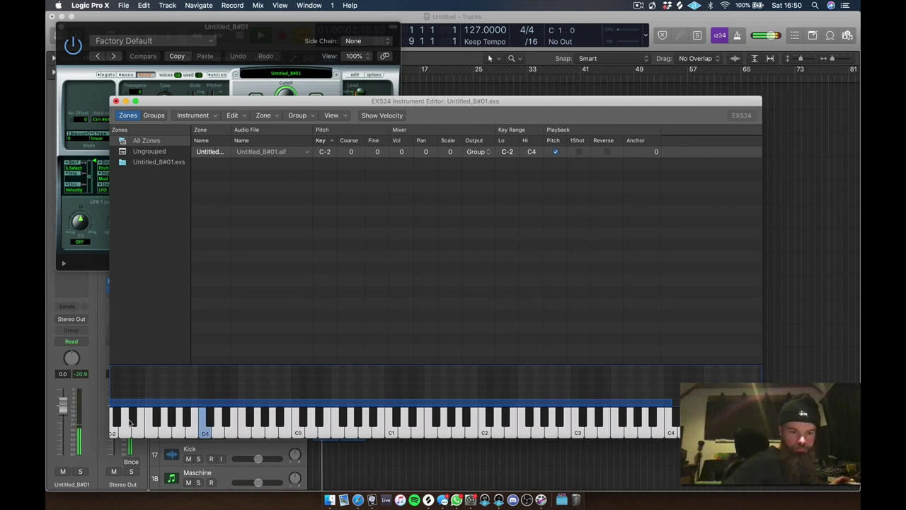
pyautogui.hscroll(-1, 129, 423)
pyautogui.click(114, 431)
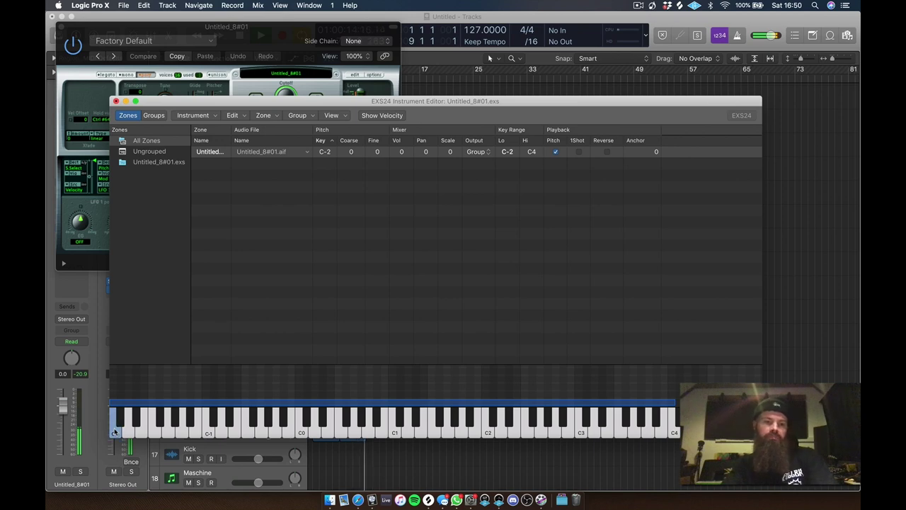
# - Save the sampler instrument with its extended key range and close both the sampler and instrument editor windows
pyautogui.click(193, 114)
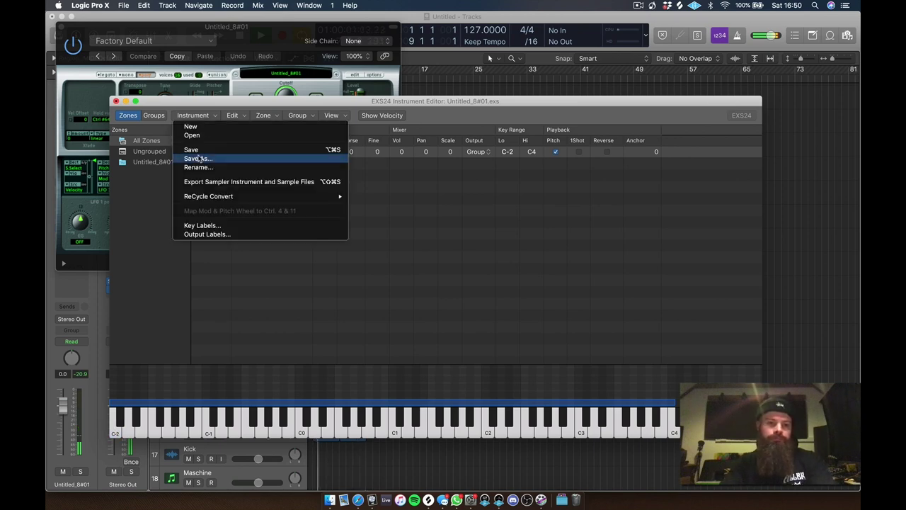
pyautogui.click(202, 149)
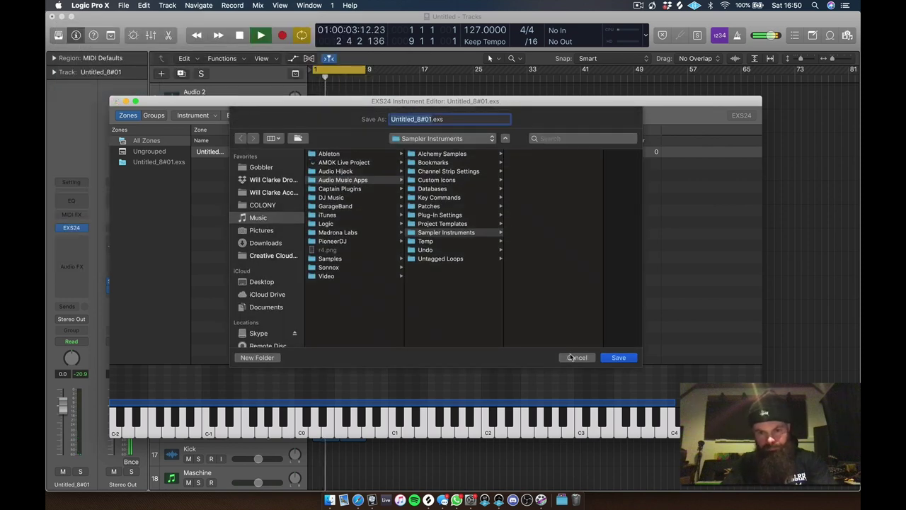
pyautogui.click(572, 357)
pyautogui.click(192, 114)
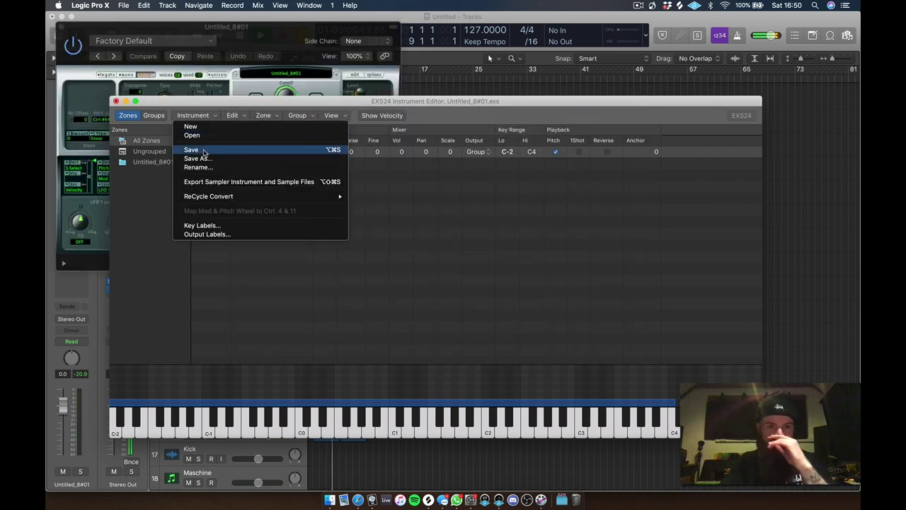
pyautogui.click(202, 150)
pyautogui.click(62, 26)
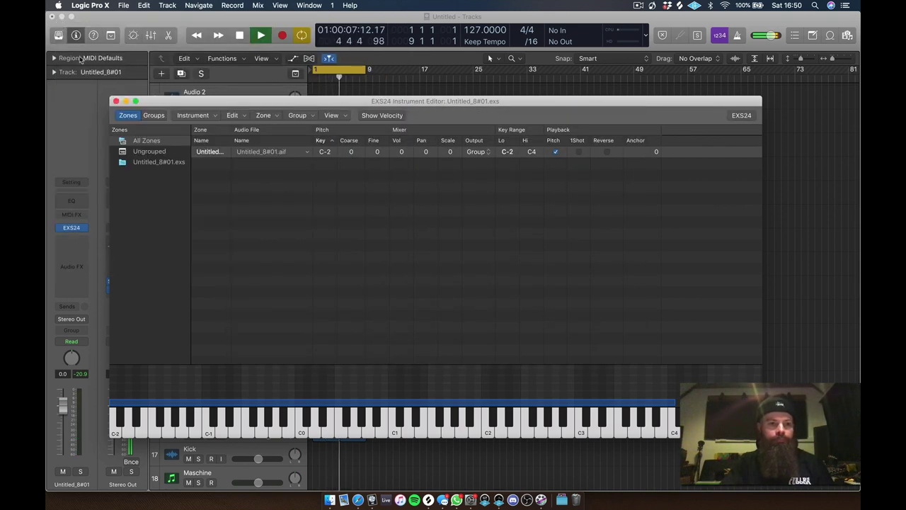
pyautogui.click(116, 102)
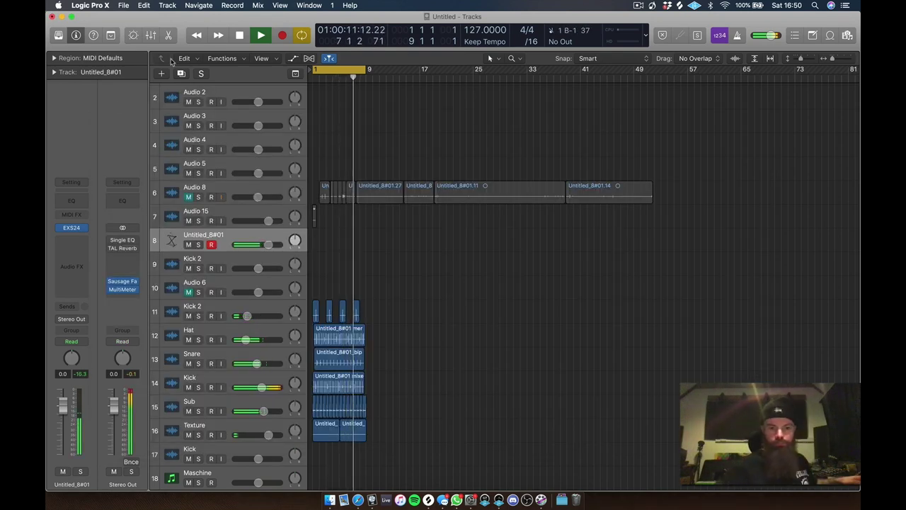
# - Move the sampler track below the first Kick 2 track, draw a new MIDI region at bar 1 and stop playback
pyautogui.moveTo(229, 245); pyautogui.dragTo(241, 272)
pyautogui.press('t')
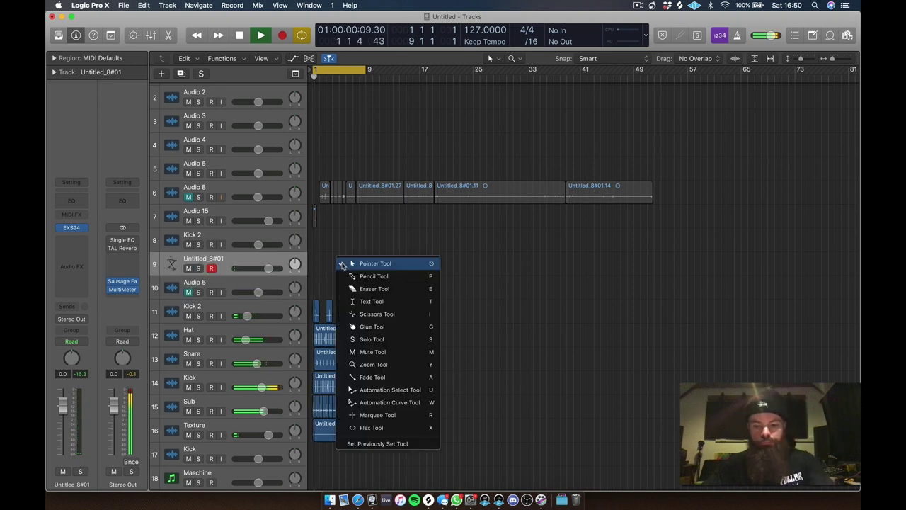
pyautogui.press('p')
pyautogui.click(316, 264)
pyautogui.press('space')
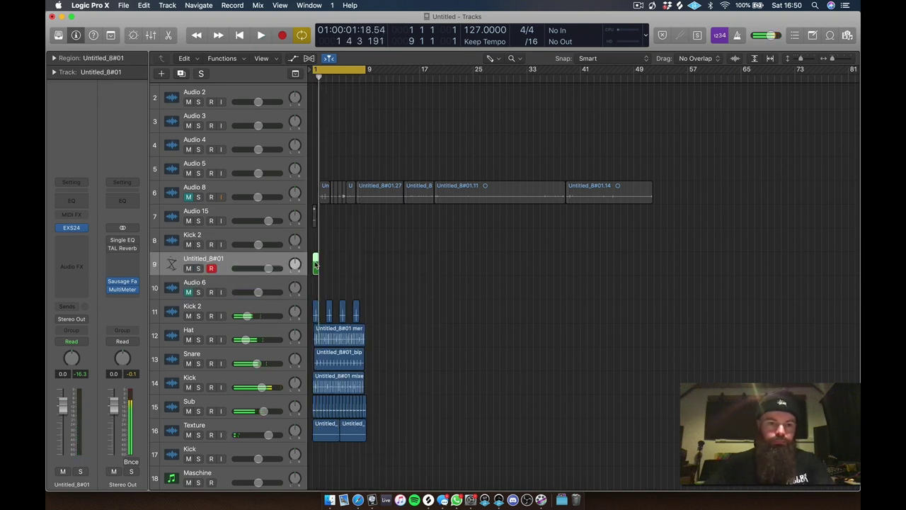
# - Open the new region's piano roll, draw a C-2 note about a sixteenth long at bar 1 and delete the extra notes after it
pyautogui.doubleClick(316, 264)
pyautogui.scroll(-8, 277, 445)
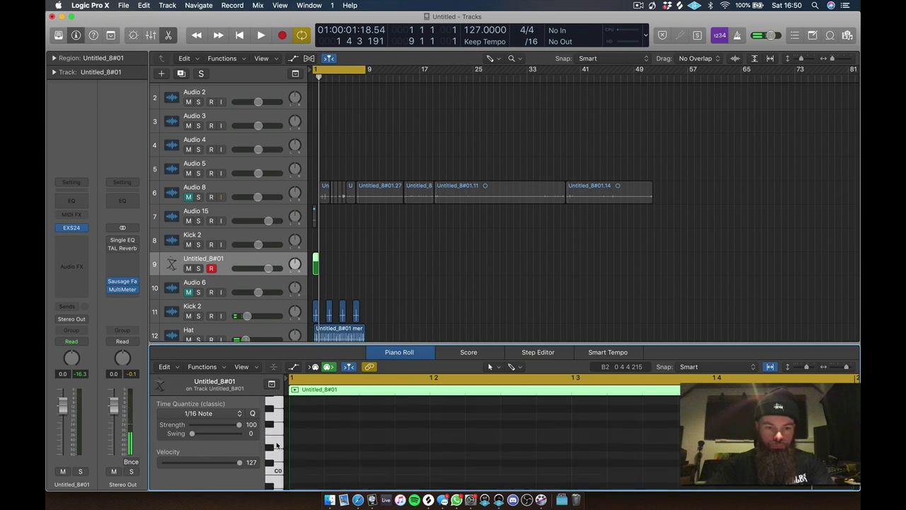
pyautogui.scroll(-2, 277, 467)
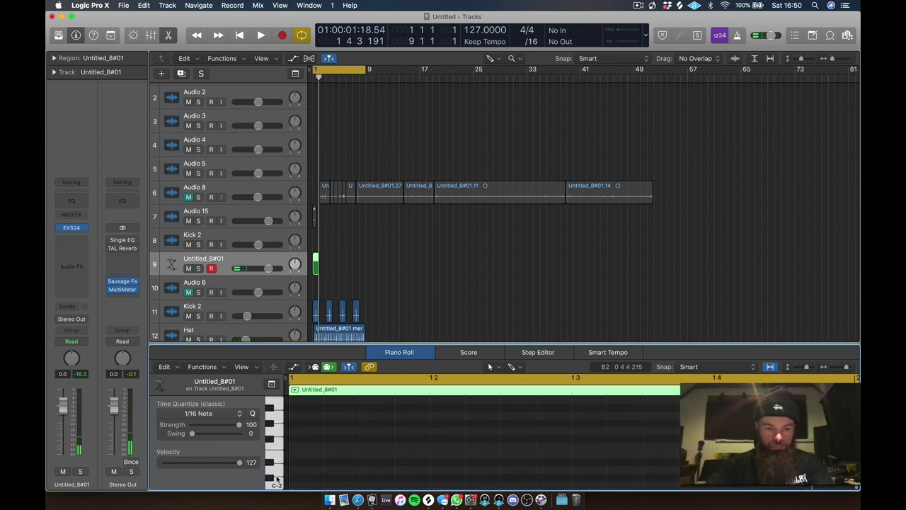
pyautogui.press('t')
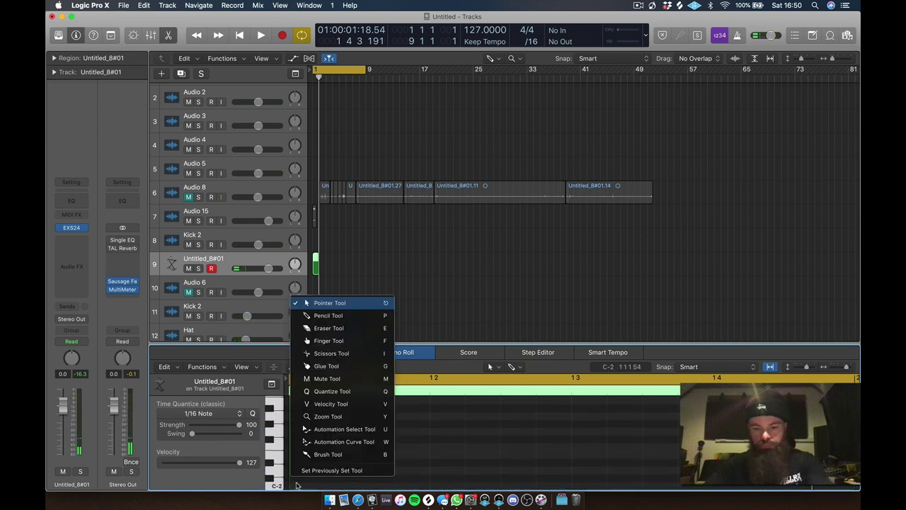
pyautogui.press('p')
pyautogui.click(298, 486)
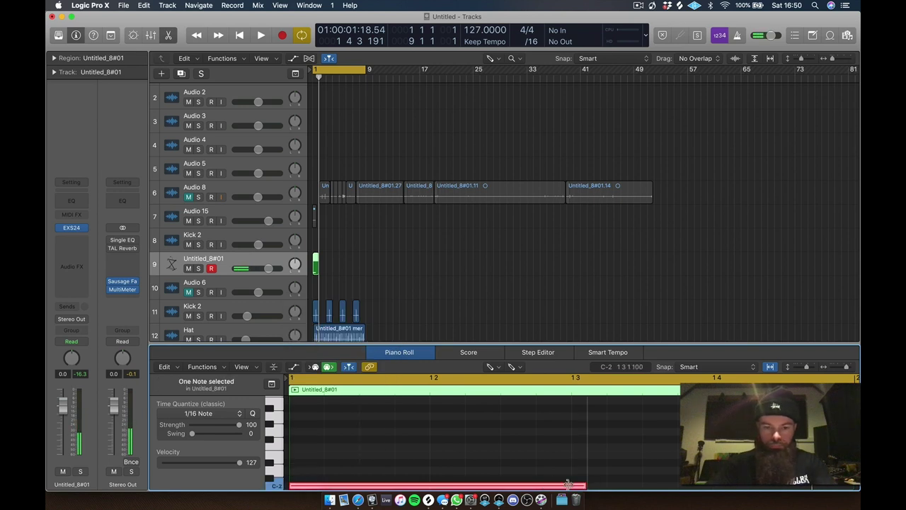
pyautogui.moveTo(568, 483); pyautogui.dragTo(342, 499)
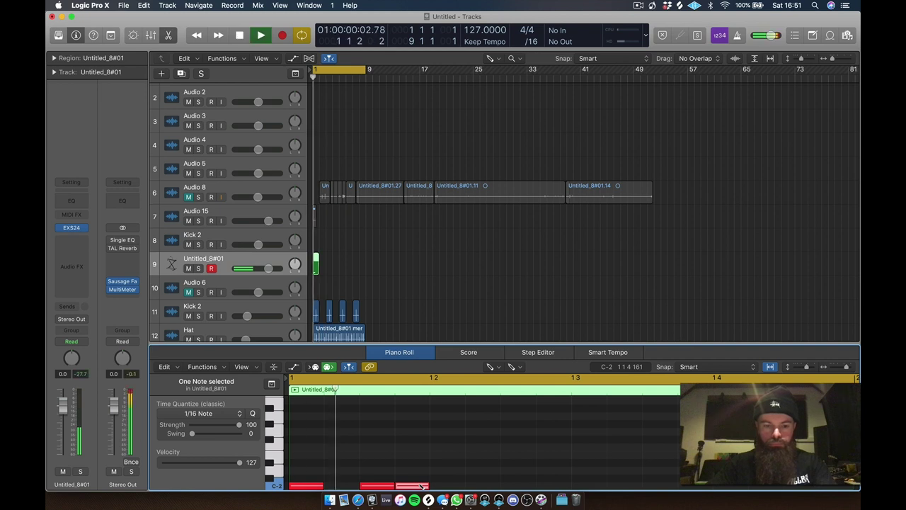
pyautogui.press('BackSpace')
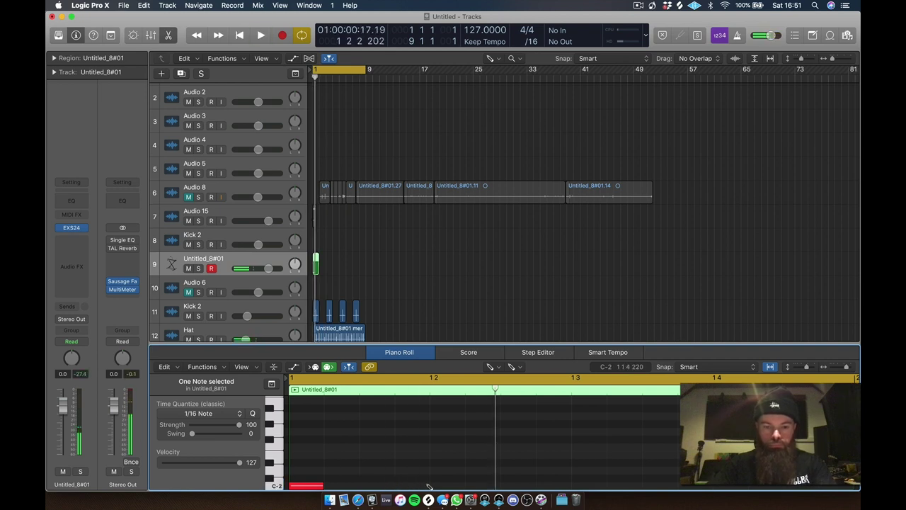
# - Complete the C-2 pattern in the track 9 region with notes spaced three sixteenths apart
pyautogui.press('super+z')
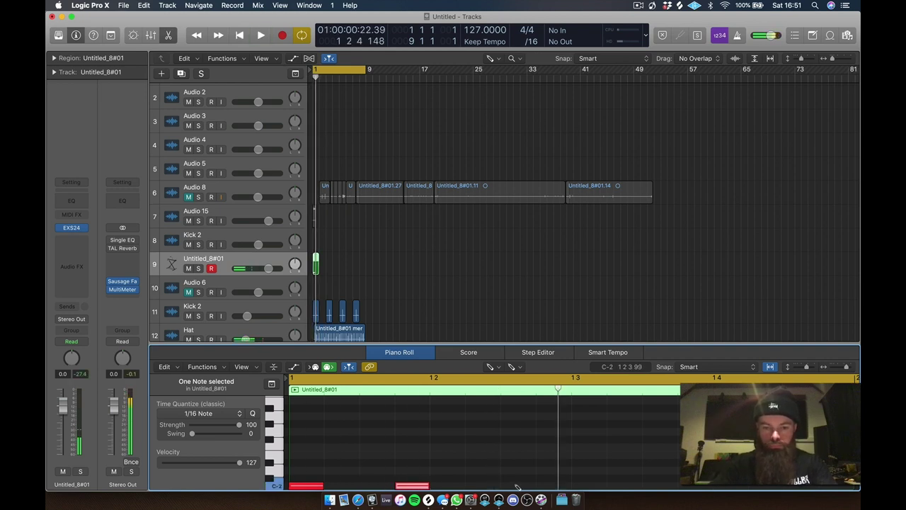
pyautogui.click(517, 487)
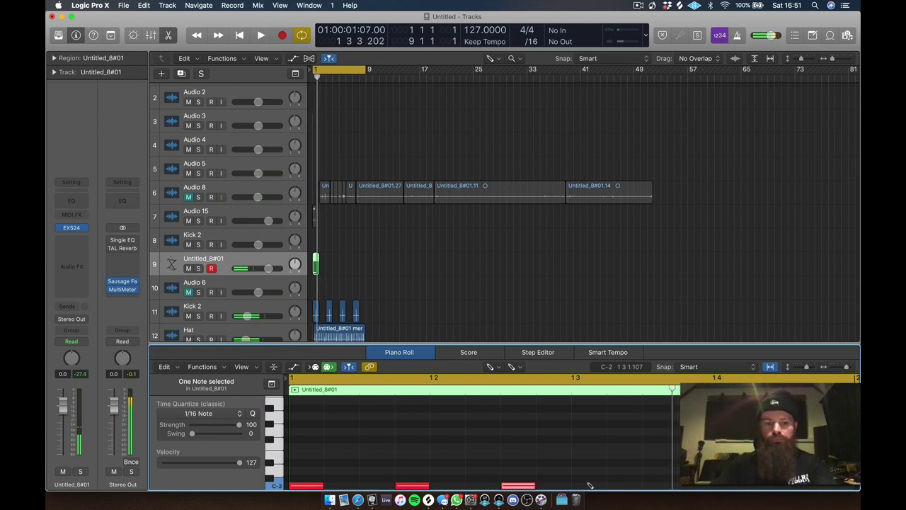
pyautogui.press('t')
pyautogui.press('t')
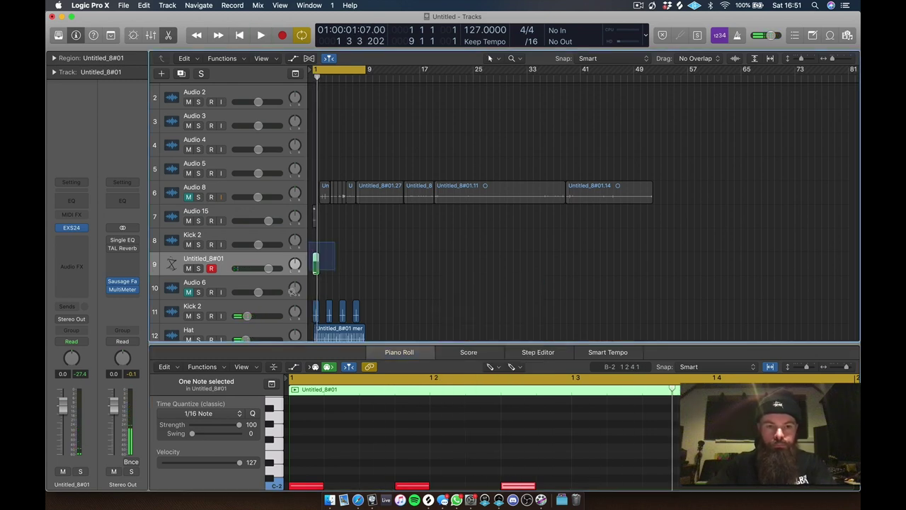
# - Trim the MIDI region on track 9 to half a bar and loop it to bar 2
pyautogui.press('z')
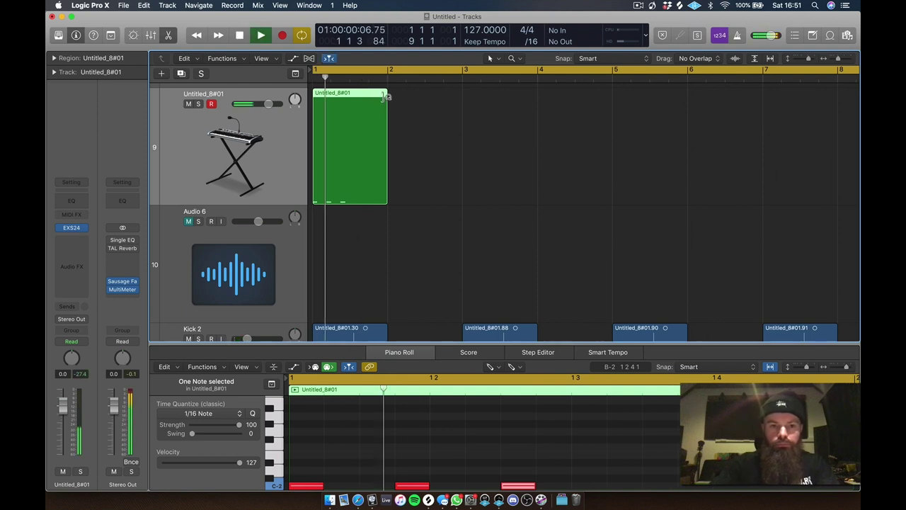
pyautogui.moveTo(387, 196); pyautogui.dragTo(346, 195)
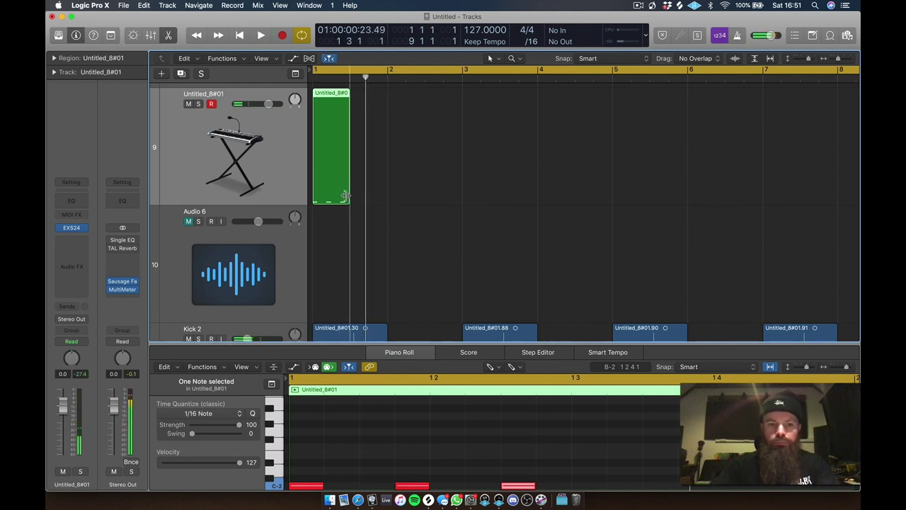
pyautogui.moveTo(353, 94); pyautogui.dragTo(390, 94)
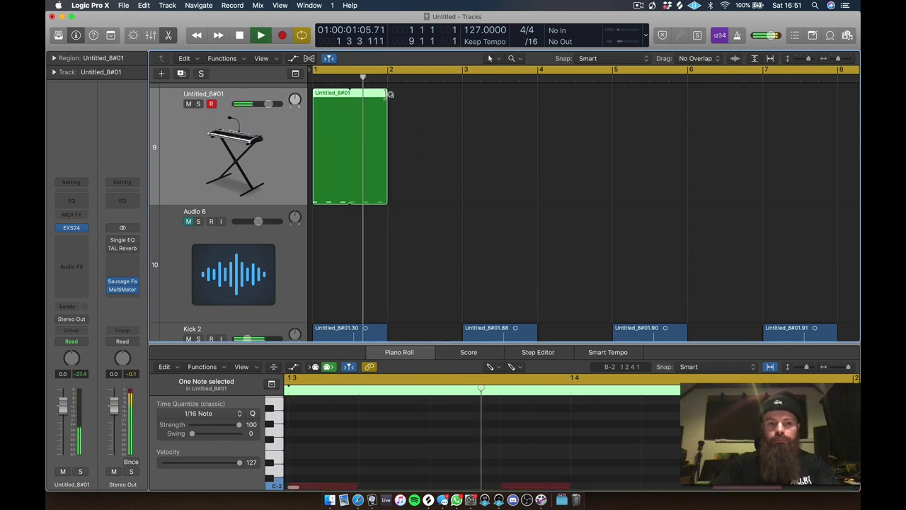
# - Extend the track 9 region's loop to bar 9, the end of the cycle range, and play it back
pyautogui.press('space')
pyautogui.press('z')
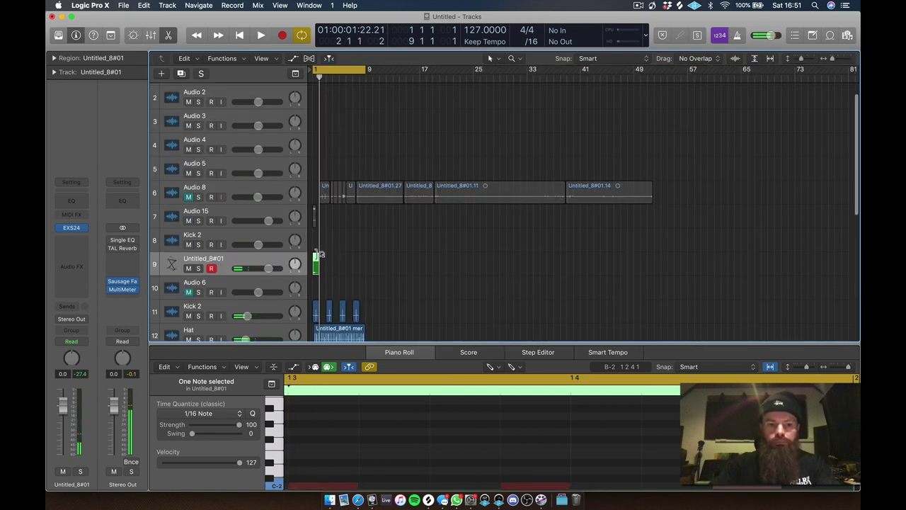
pyautogui.moveTo(338, 254); pyautogui.dragTo(366, 257)
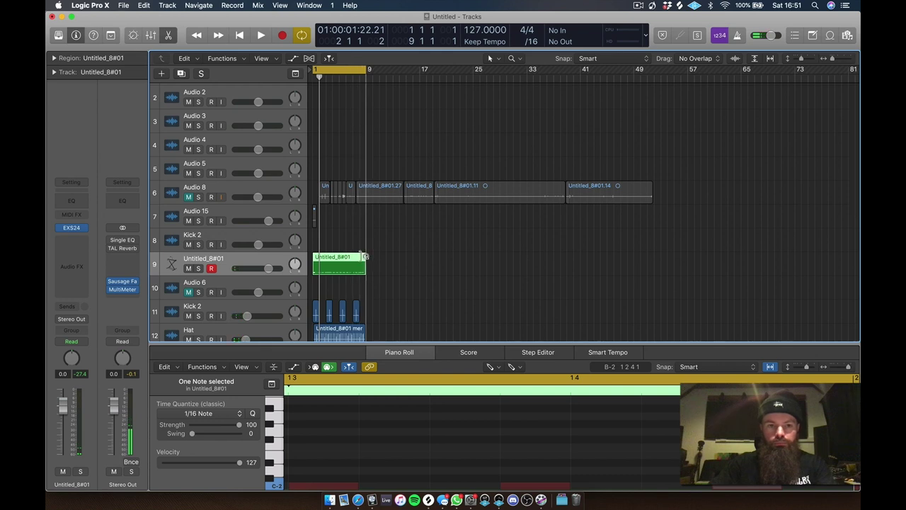
pyautogui.press('space')
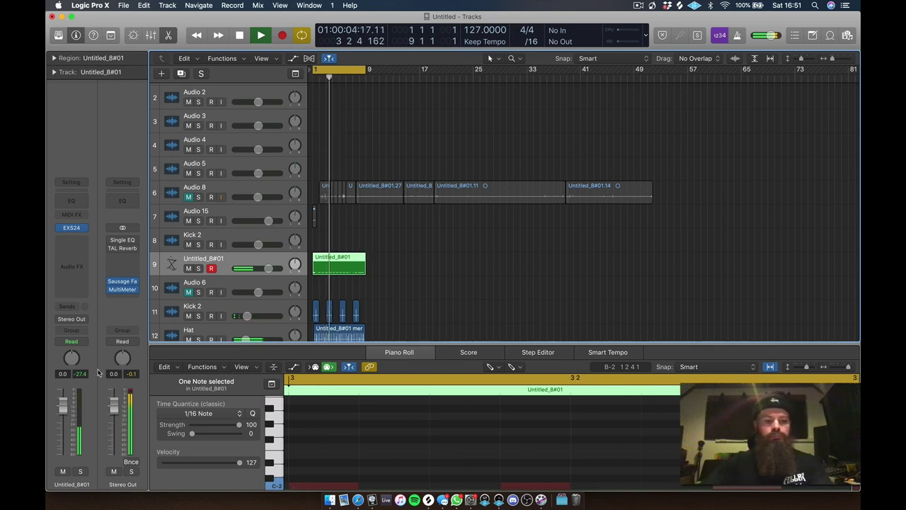
# - Add a Channel EQ to track 9 with a +8.0 dB boost at 1680 Hz and a low cut at about 112 Hz
pyautogui.click(73, 202)
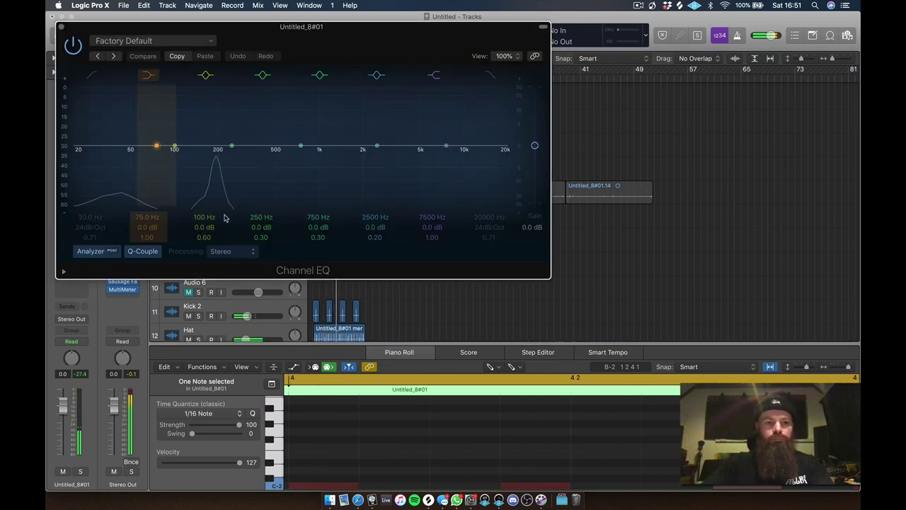
pyautogui.moveTo(356, 150); pyautogui.dragTo(307, 132)
pyautogui.click(92, 75)
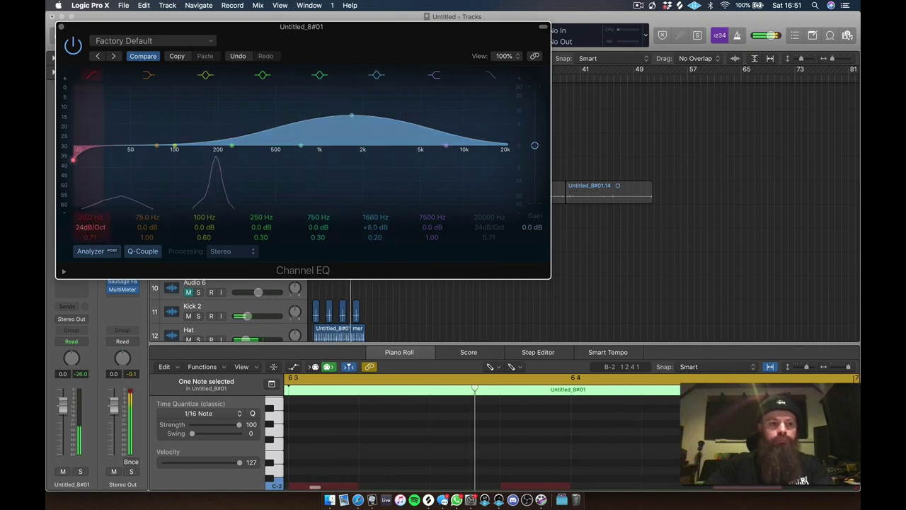
pyautogui.moveTo(83, 220); pyautogui.dragTo(83, 197)
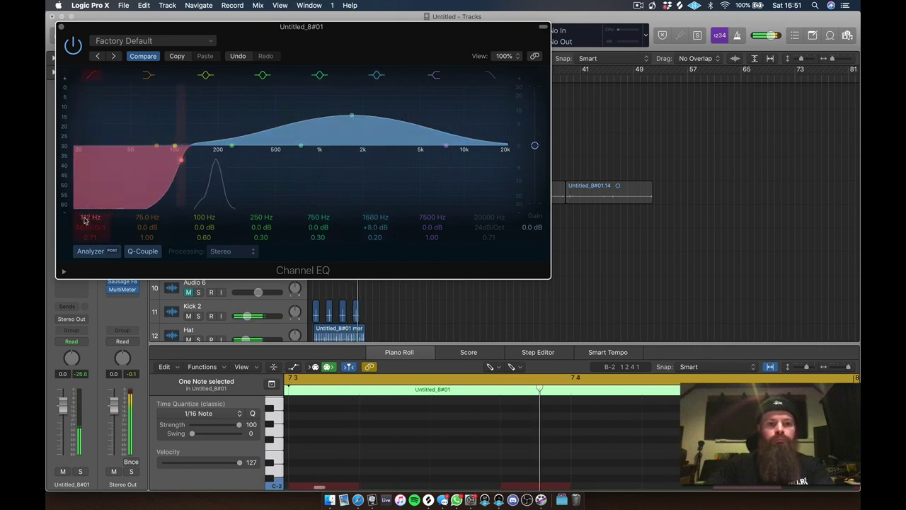
pyautogui.click(61, 27)
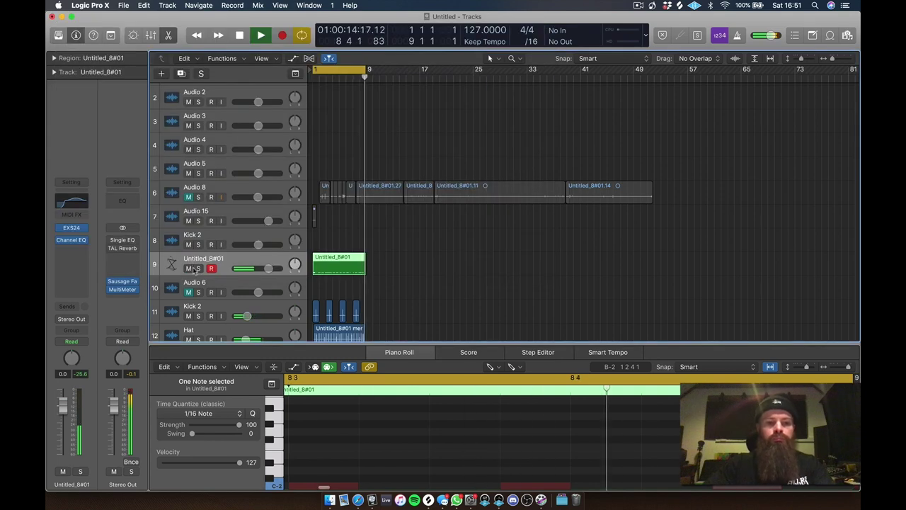
# - Copy TAL Reverb from the Stereo Out channel to track 9, enable it, and set its low frequency to 541 Hz
pyautogui.moveTo(122, 249); pyautogui.dragTo(69, 250)
pyautogui.click(61, 250)
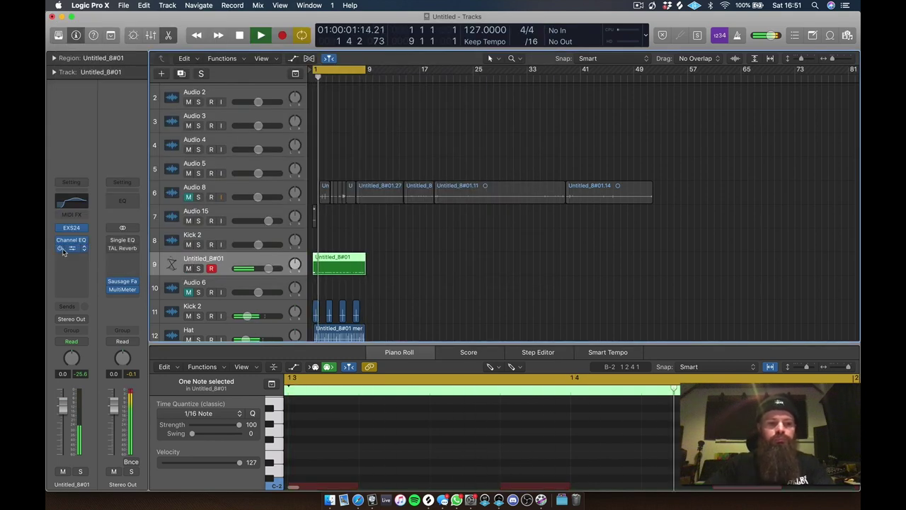
pyautogui.click(70, 248)
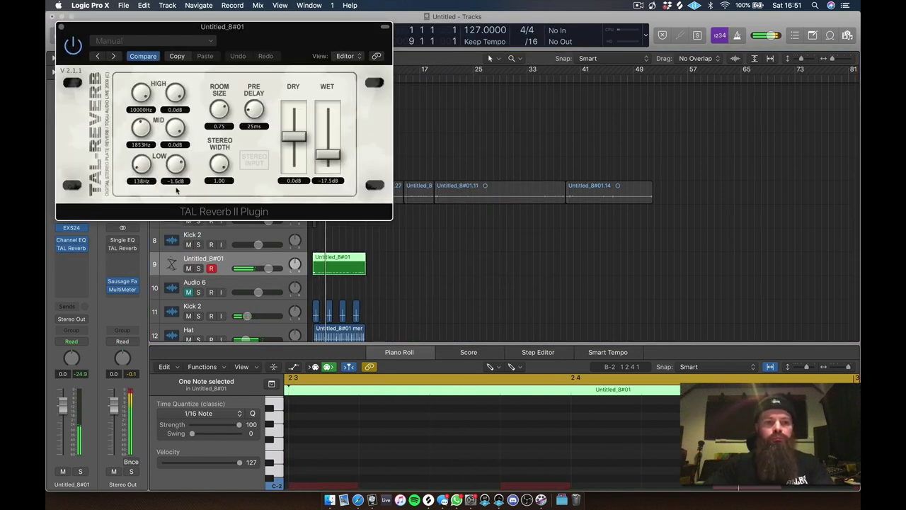
# - Try the mix with Single EQ enabled on Stereo Out and the track's TAL Reverb wet level at -10.7 dB
pyautogui.click(111, 240)
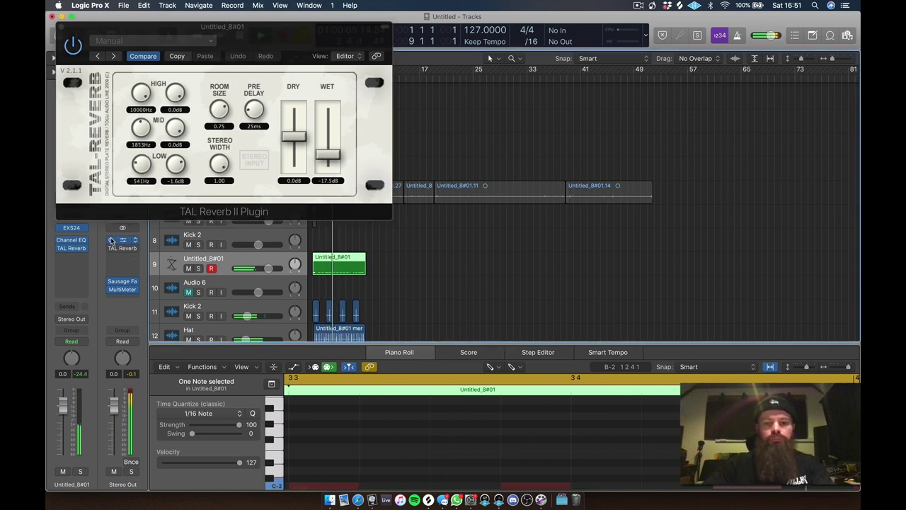
pyautogui.moveTo(333, 158); pyautogui.dragTo(326, 156)
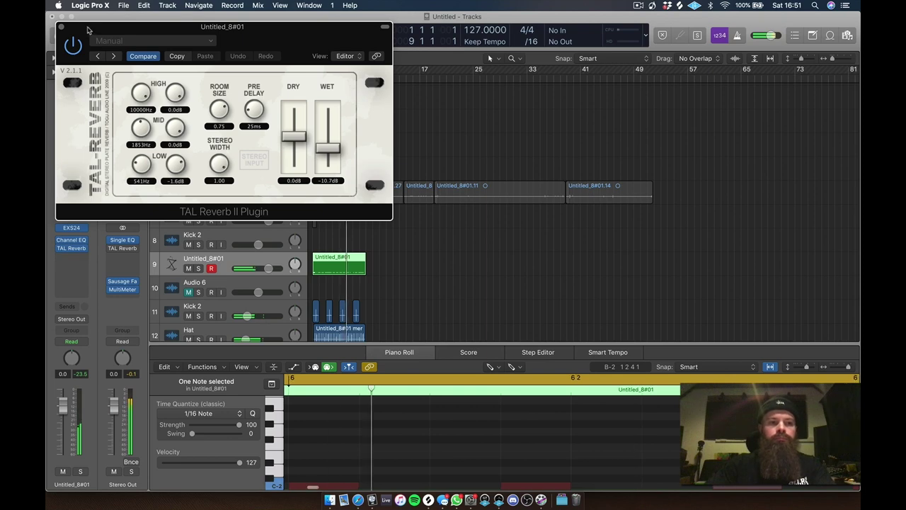
pyautogui.moveTo(87, 30); pyautogui.dragTo(384, 20)
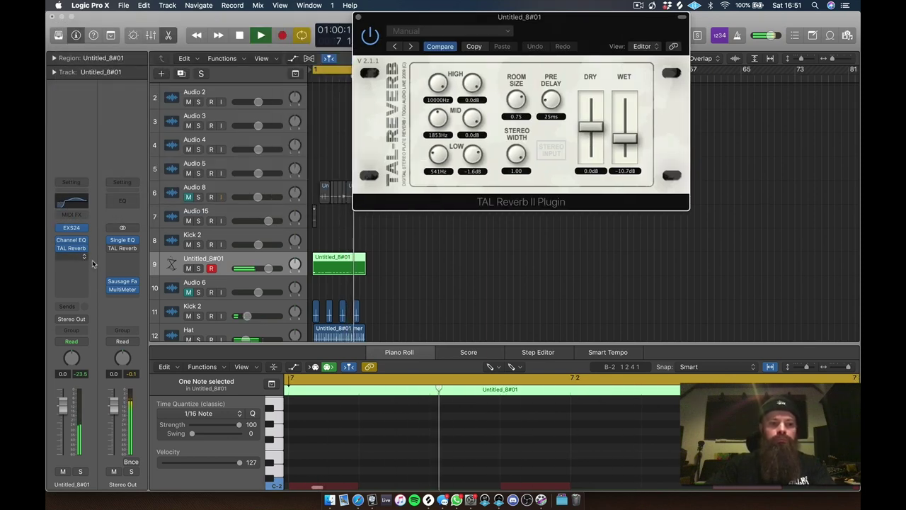
# - Copy Sausage Fattener from the Stereo Out channel to track 9 and set its Fatness to 12.0%
pyautogui.moveTo(117, 282); pyautogui.dragTo(64, 265)
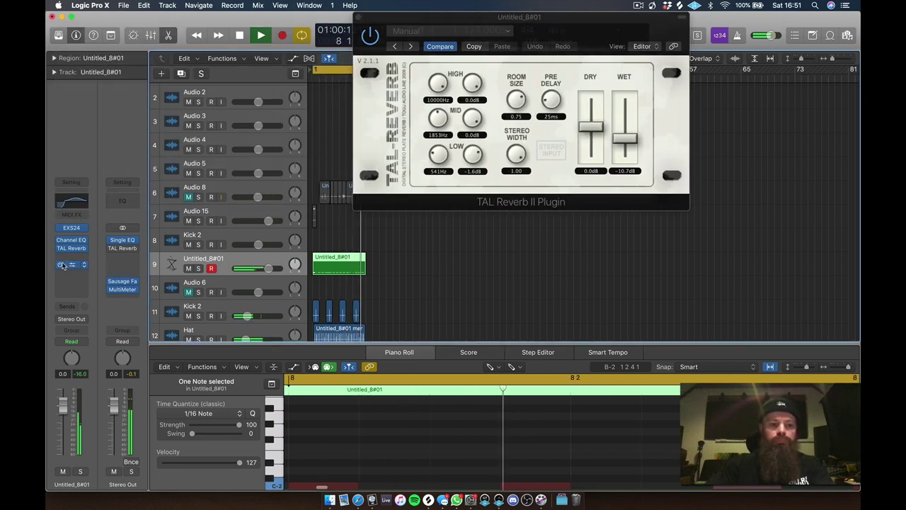
pyautogui.click(71, 267)
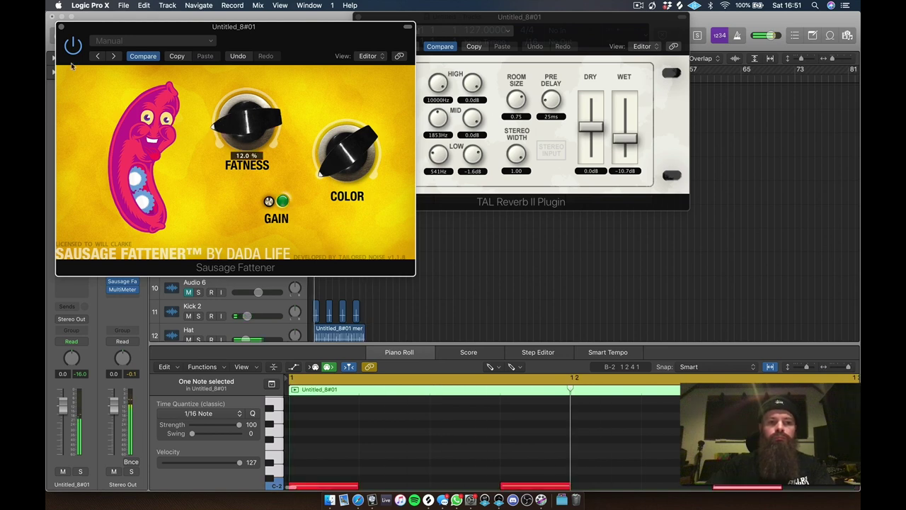
pyautogui.click(62, 27)
# - Set the track's TAL Reverb wet level to -96.0 dB and switch off Single EQ on Stereo Out
pyautogui.moveTo(625, 136); pyautogui.dragTo(625, 159)
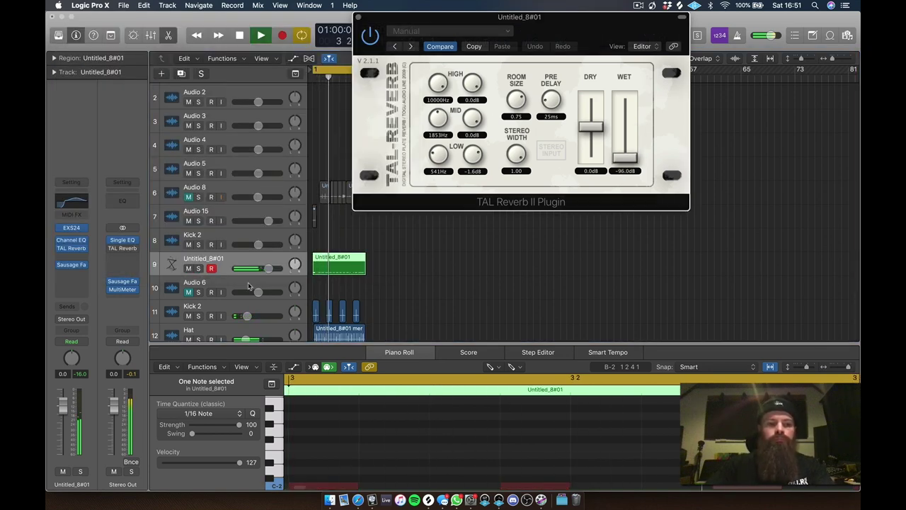
pyautogui.click(112, 241)
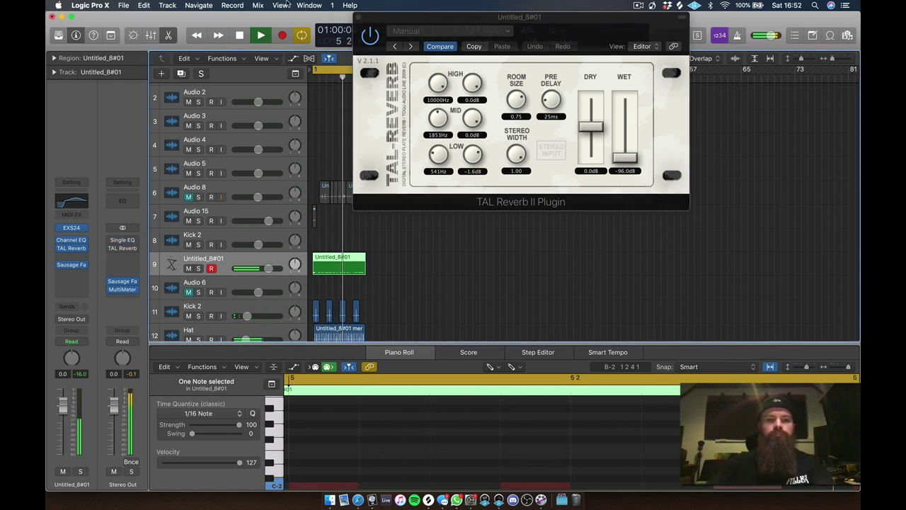
pyautogui.click(360, 17)
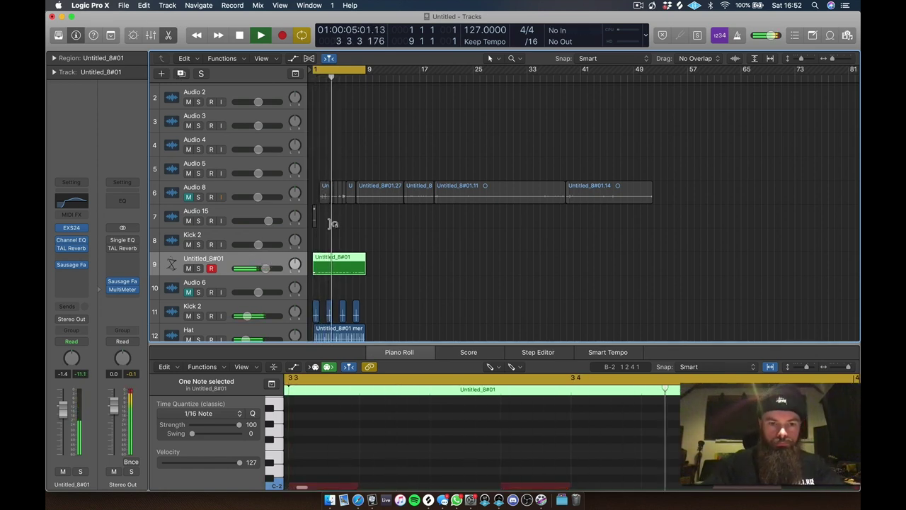
# - Duplicate track 9 with its instrument and effects, and create an empty one-bar MIDI region at bar 1 on the copy
pyautogui.press('super+d')
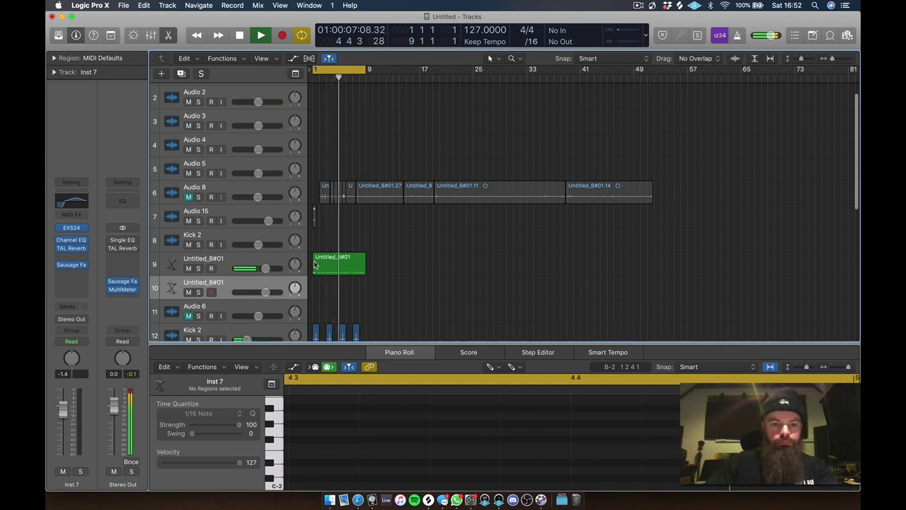
pyautogui.click(312, 261)
pyautogui.press('t')
pyautogui.press('p')
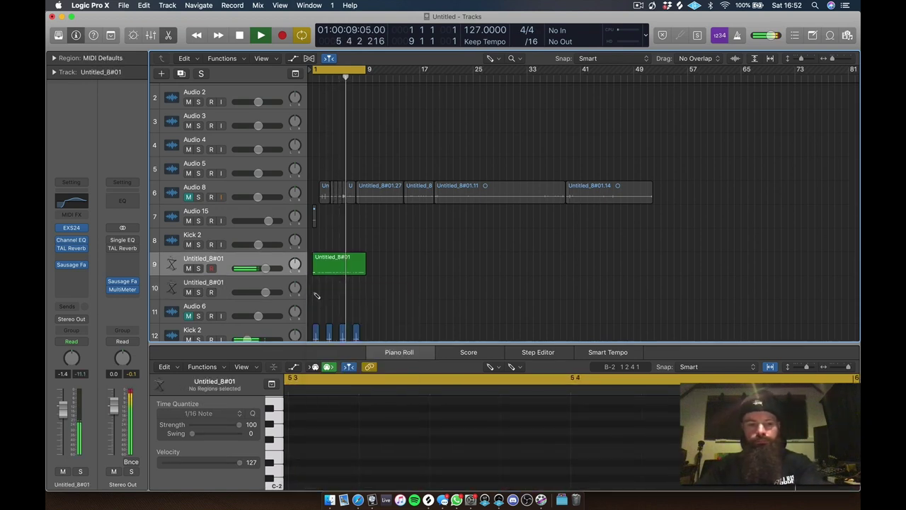
pyautogui.click(316, 290)
# - Audition the duplicated instrument's notes down to the lowest octaves on the piano roll keyboard
pyautogui.click(272, 452)
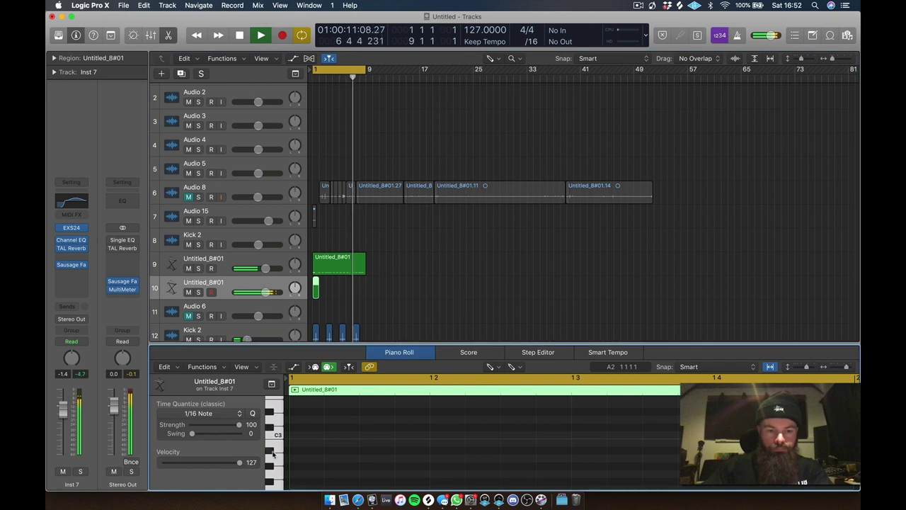
pyautogui.scroll(-6, 273, 454)
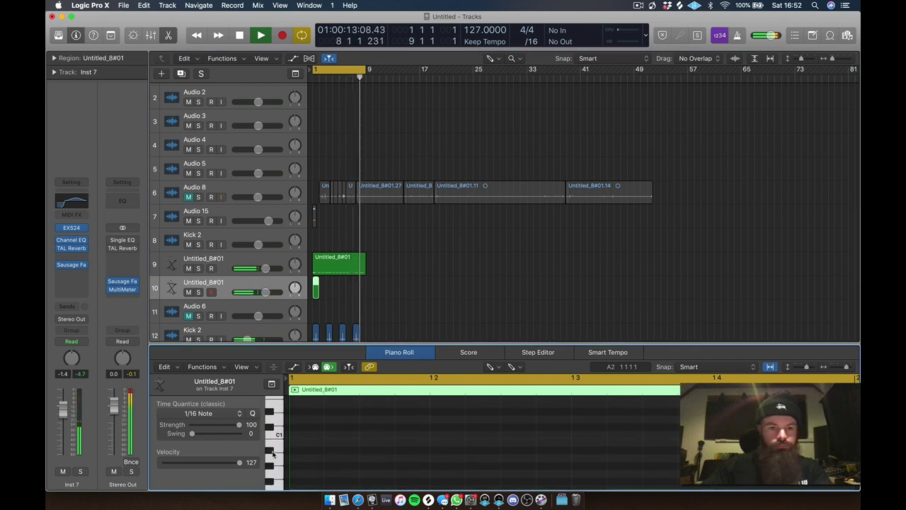
pyautogui.scroll(-5, 273, 454)
pyautogui.click(273, 454)
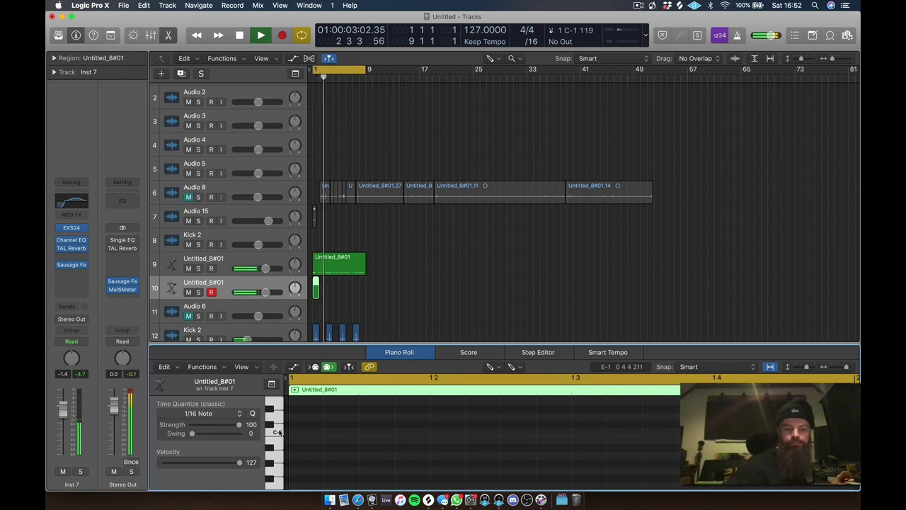
# - Stop playback and delete the empty one-bar region at bar 1 on track 10
pyautogui.click(352, 290)
pyautogui.press('Delete')
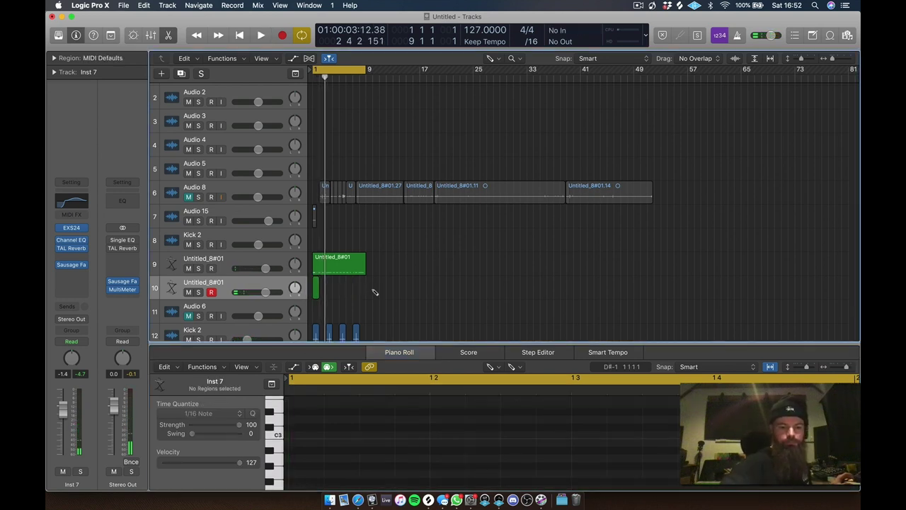
pyautogui.press('t')
pyautogui.press('t')
pyautogui.click(315, 288)
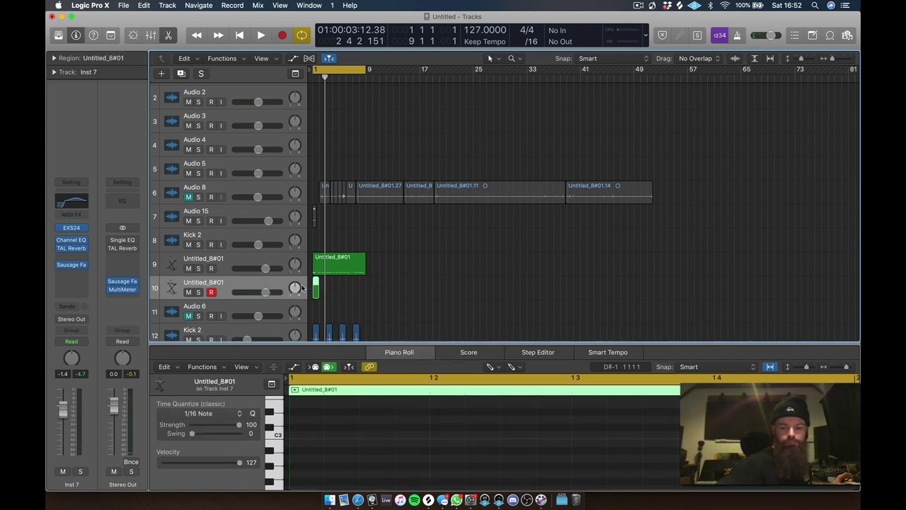
pyautogui.press('Delete')
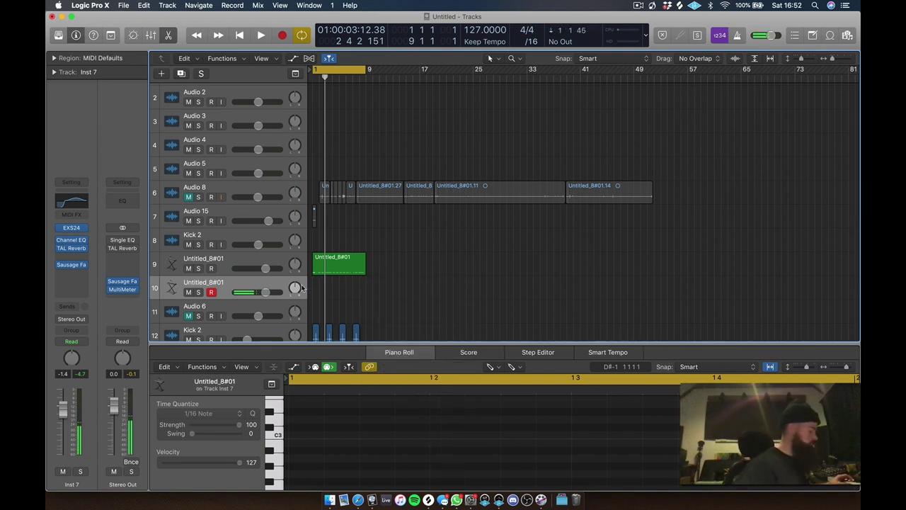
# - Record a MIDI part over the eight-bar cycle on the duplicated track and place that track above the original
pyautogui.press('r')
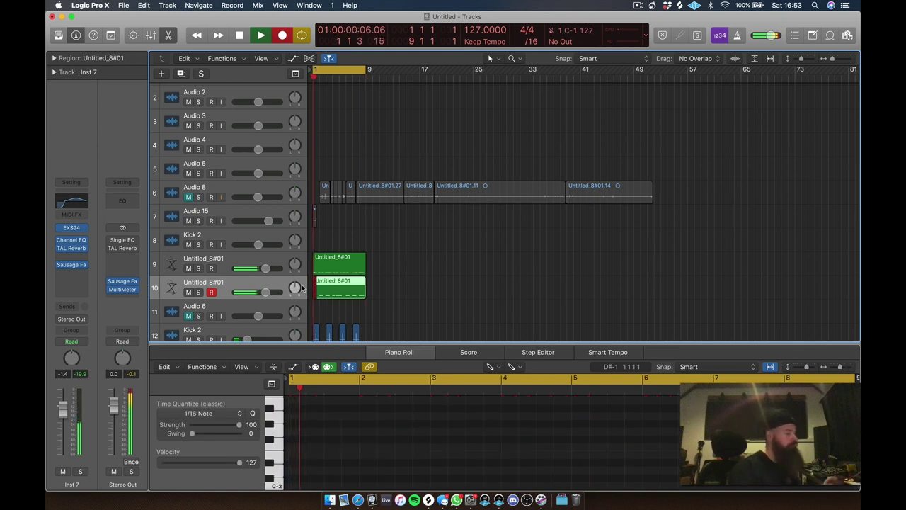
pyautogui.click(305, 258)
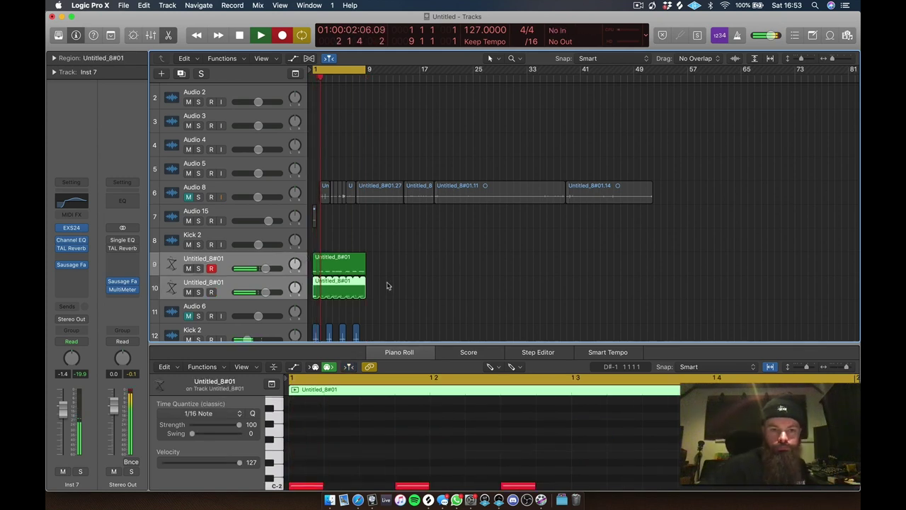
pyautogui.press('space')
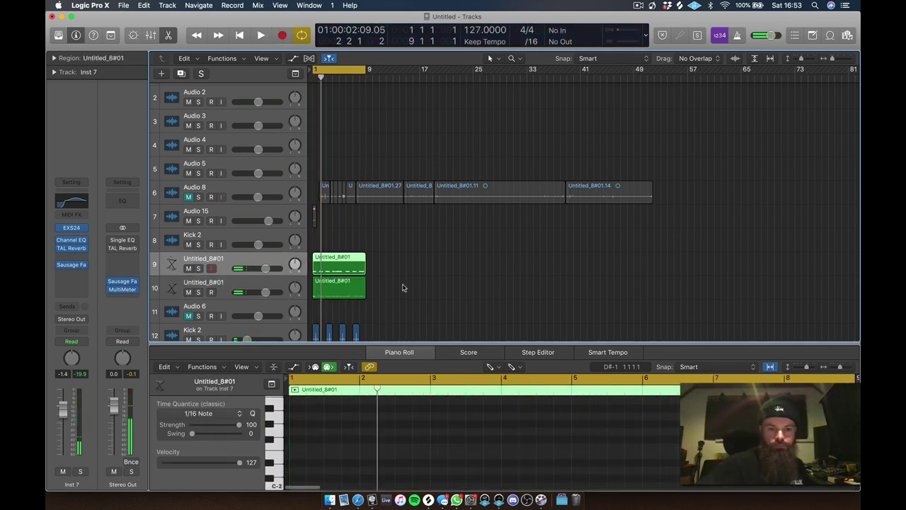
# - Select the original looped region on track 10 and play both parts together
pyautogui.click(314, 288)
pyautogui.press('space')
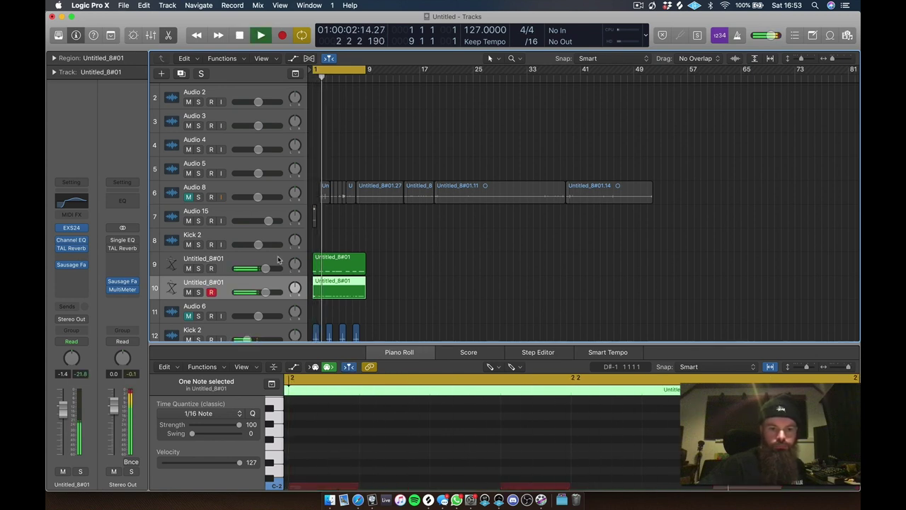
# - Move the newly recorded track back below the original and delete its region from track 10
pyautogui.moveTo(279, 260); pyautogui.dragTo(279, 298)
pyautogui.click(415, 277)
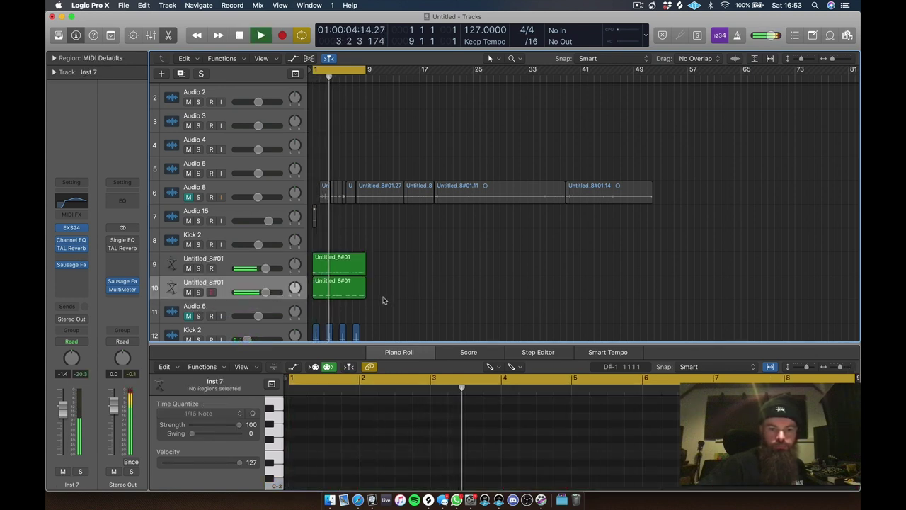
pyautogui.click(328, 290)
pyautogui.press('space')
pyautogui.press('Delete')
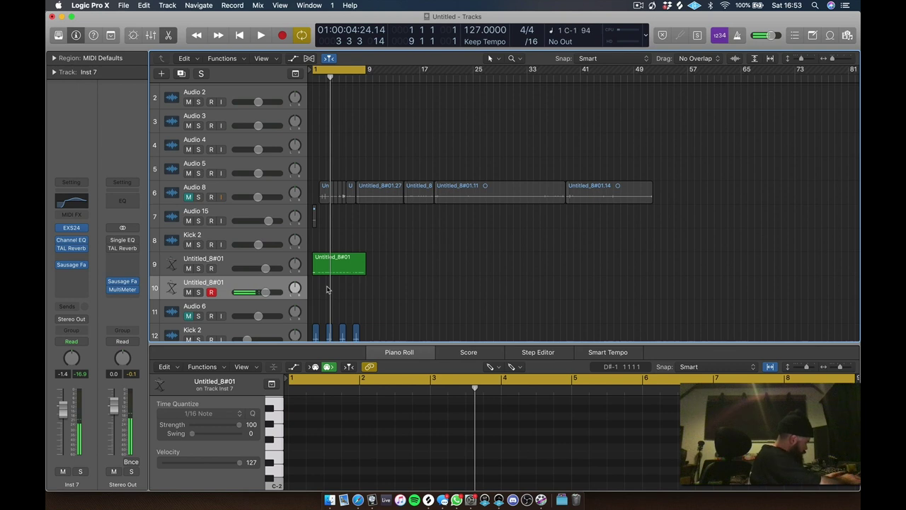
# - Enable reverse playback for the Untitled_8#01 zone in track 10's EXS24 instrument and save the instrument changes
pyautogui.press('space')
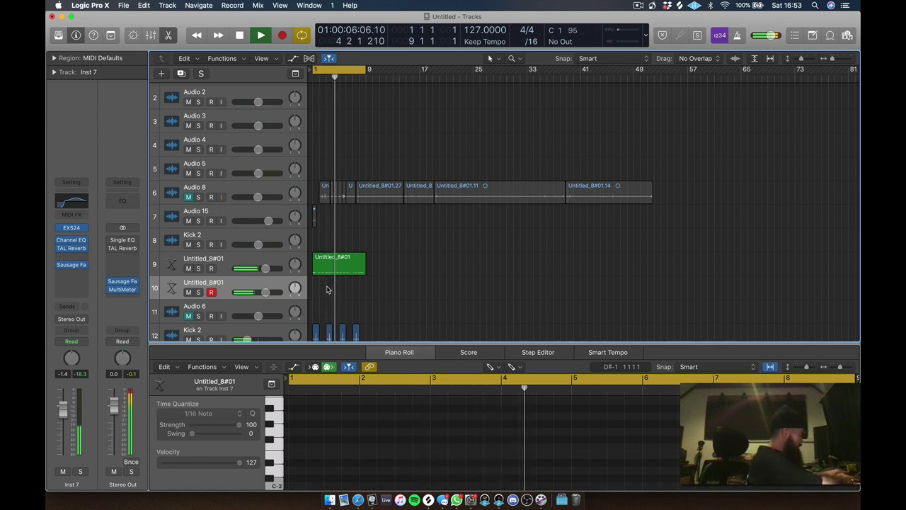
pyautogui.press('space')
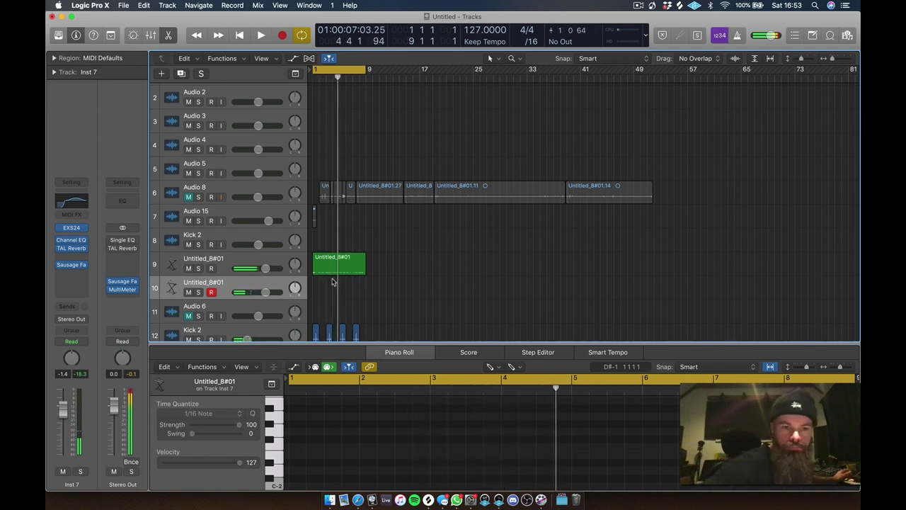
pyautogui.click(78, 227)
pyautogui.click(352, 75)
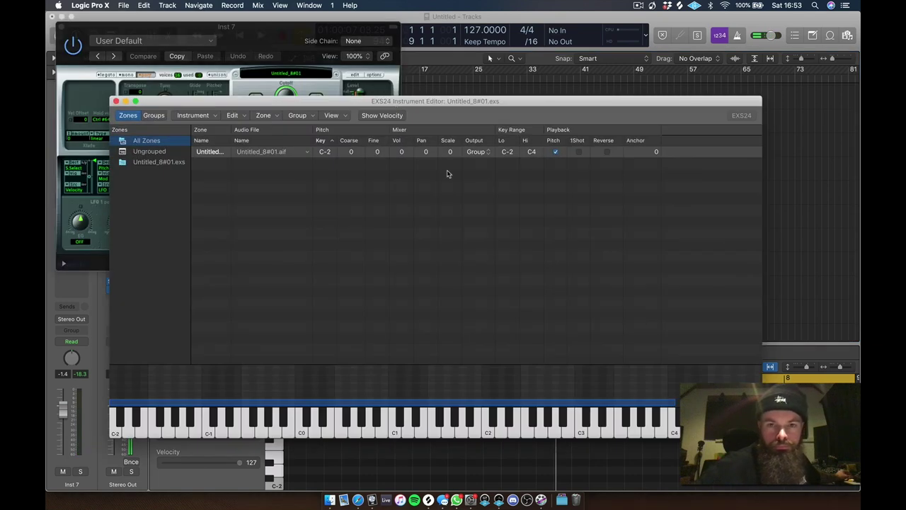
pyautogui.click(605, 153)
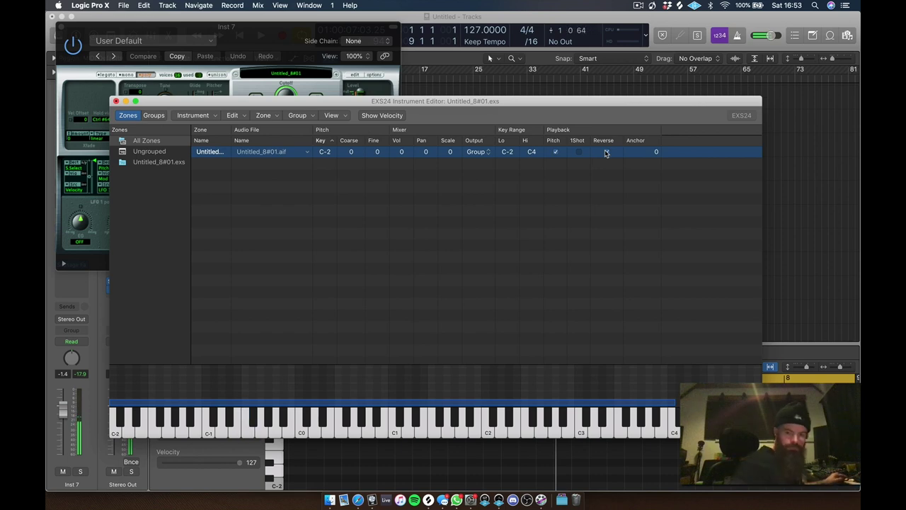
pyautogui.click(606, 152)
pyautogui.click(116, 101)
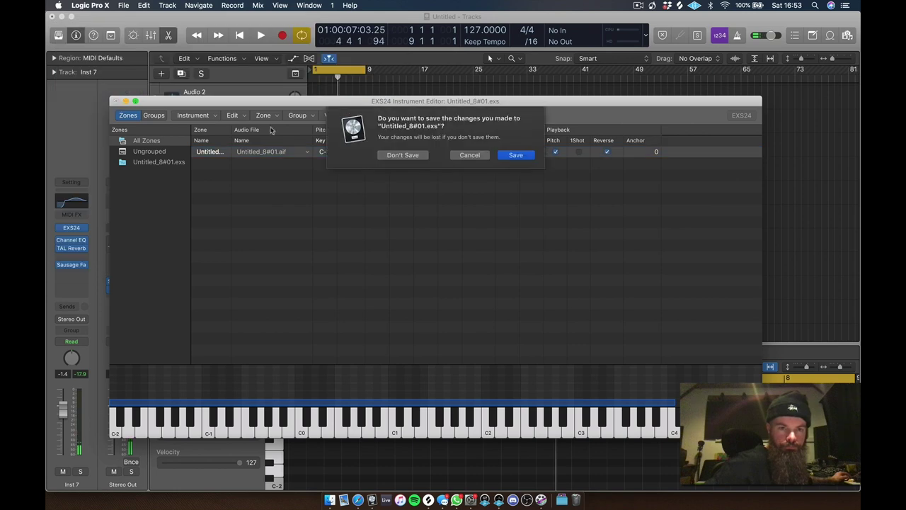
pyautogui.click(516, 155)
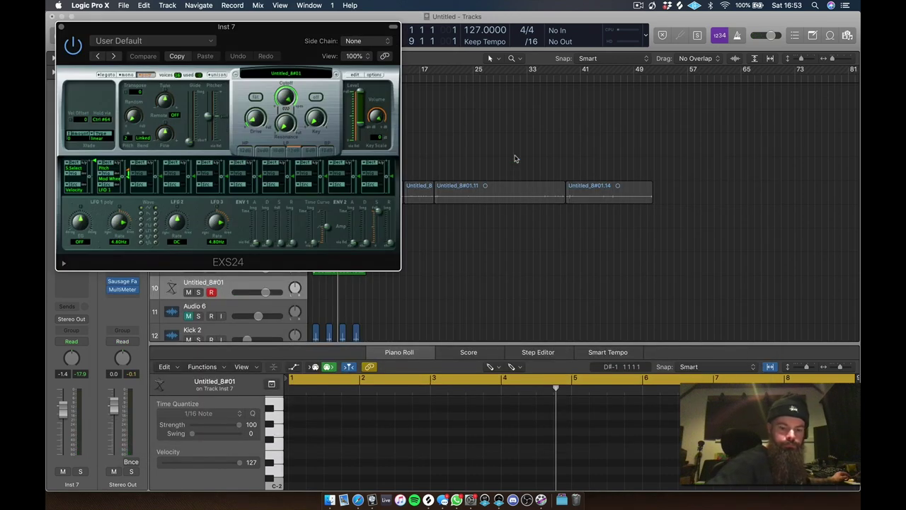
# - Record a one-bar pattern of repeated notes with the reversed sample on track 10 and close the EXS24 window
pyautogui.click(516, 159)
pyautogui.press('r')
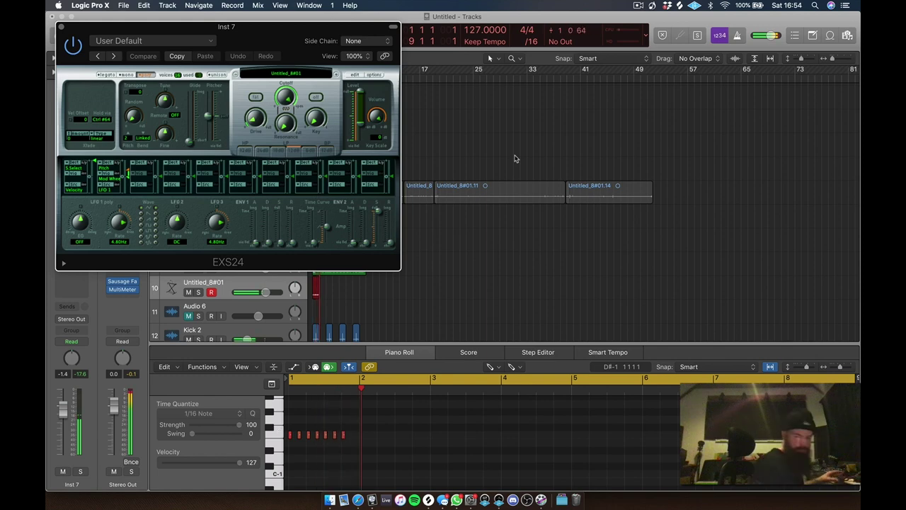
pyautogui.press('space')
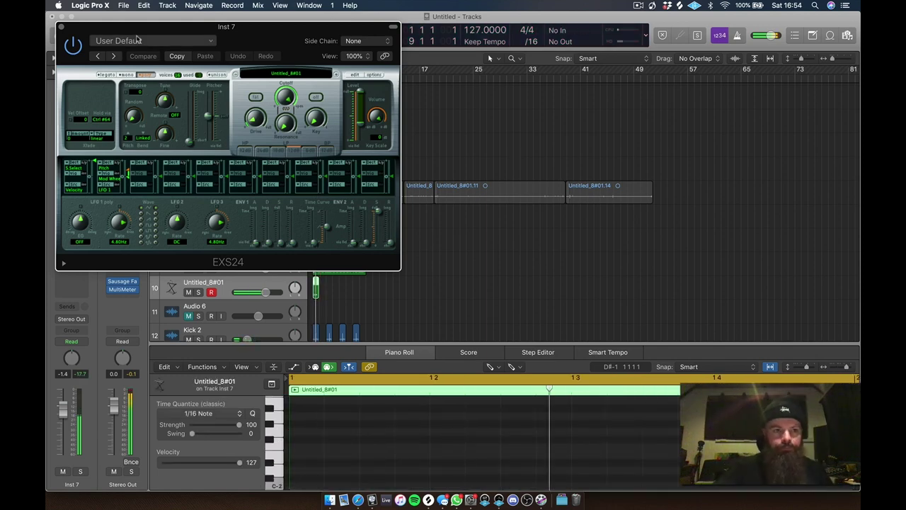
pyautogui.click(62, 29)
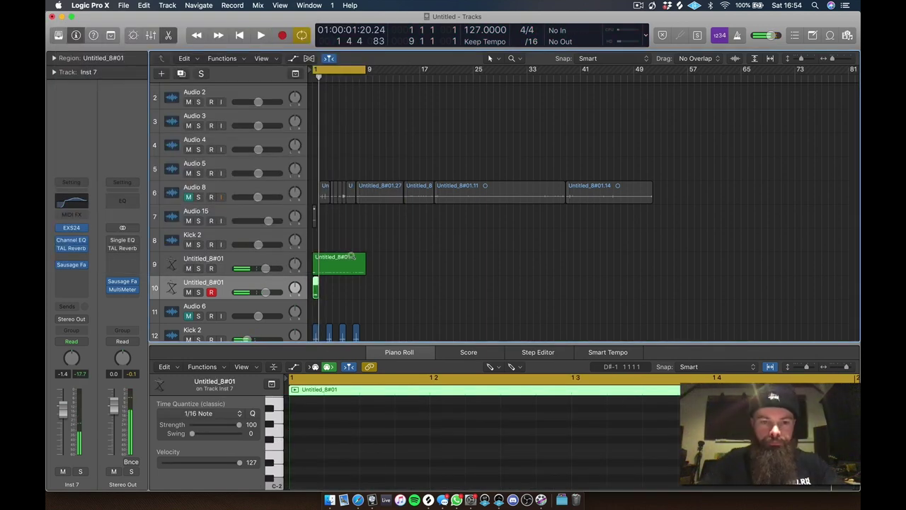
# - Select all notes of the new track 10 region in the piano roll and loop the region to bar 9
pyautogui.press('e')
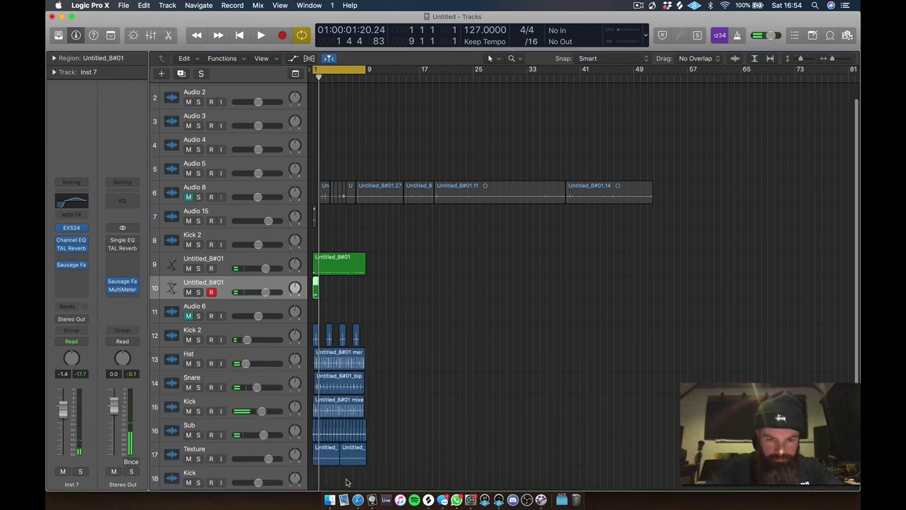
pyautogui.doubleClick(315, 289)
pyautogui.press('super+a')
pyautogui.press('space')
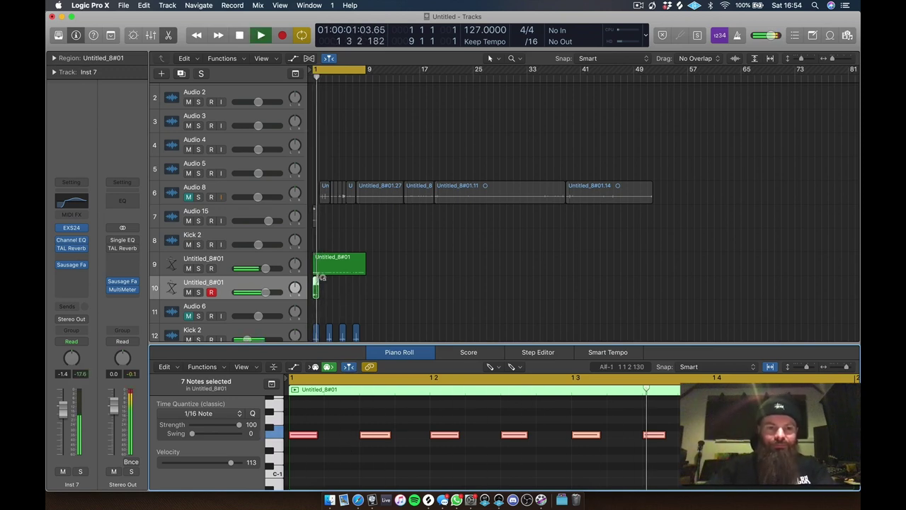
pyautogui.moveTo(317, 282); pyautogui.dragTo(366, 284)
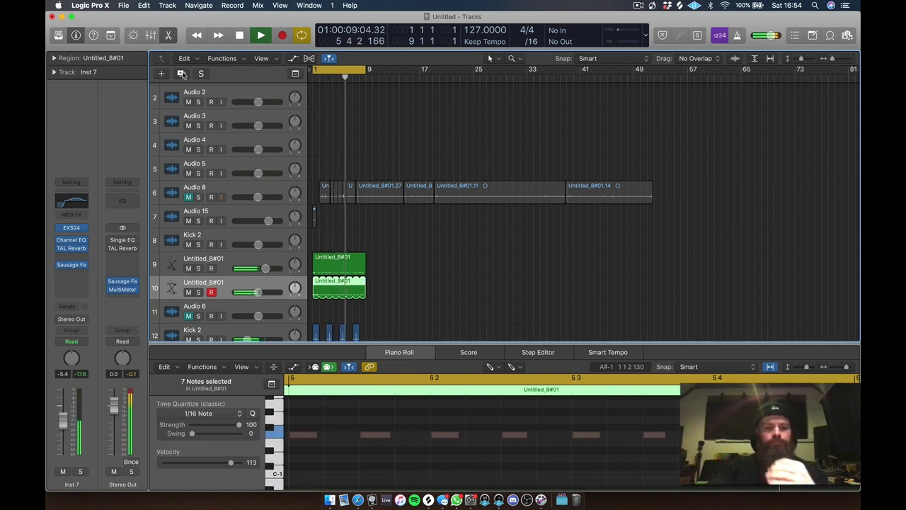
# - Duplicate the reversed instrument's track and mute track 10
pyautogui.press('super+d')
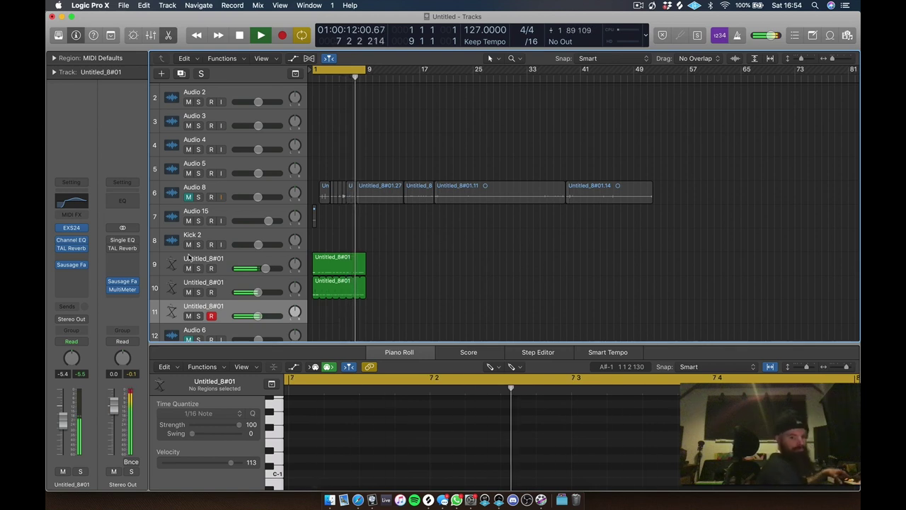
pyautogui.click(188, 292)
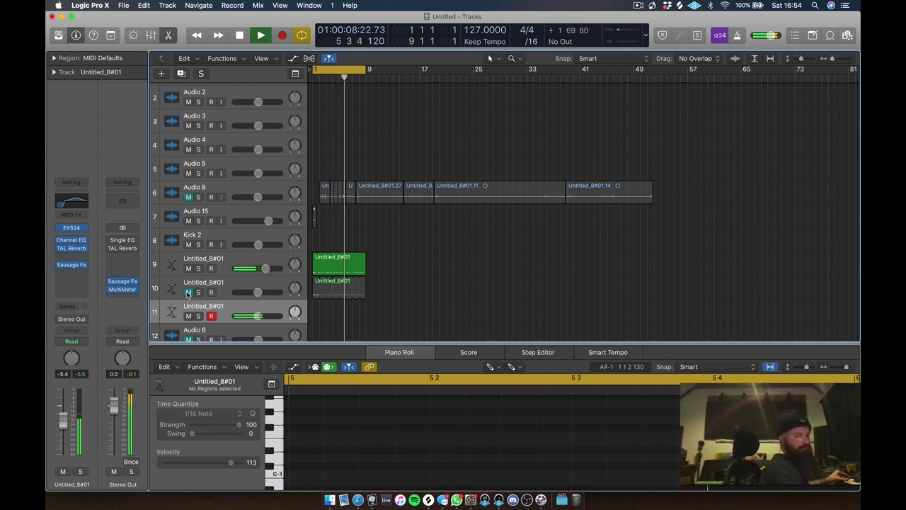
pyautogui.press('space')
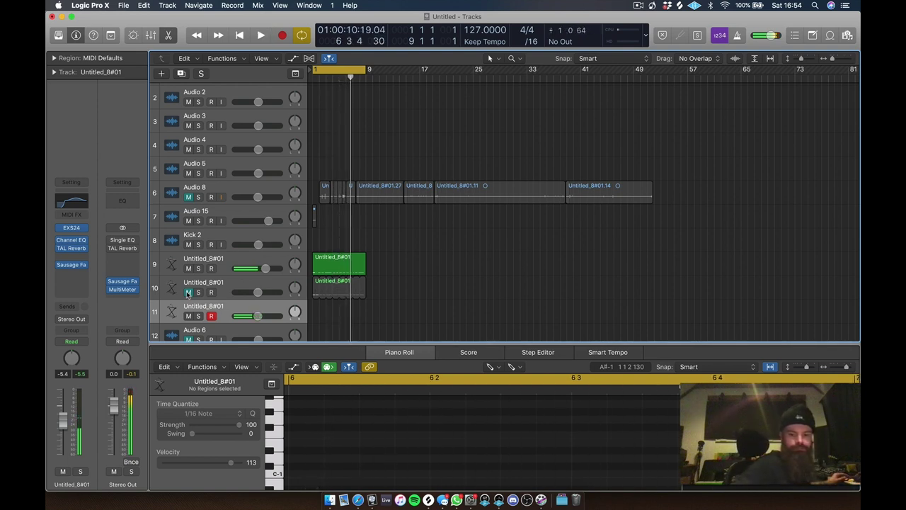
pyautogui.press('r')
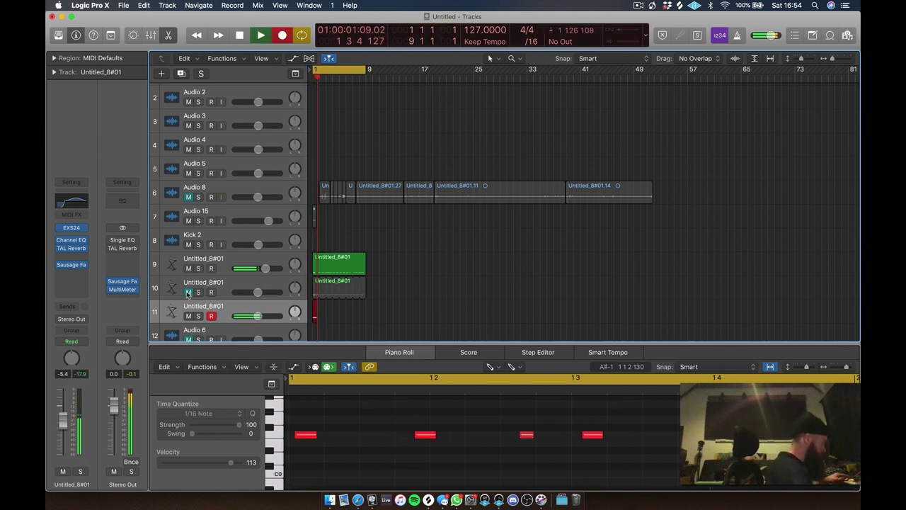
pyautogui.press('space')
pyautogui.press('Delete')
pyautogui.press('Return')
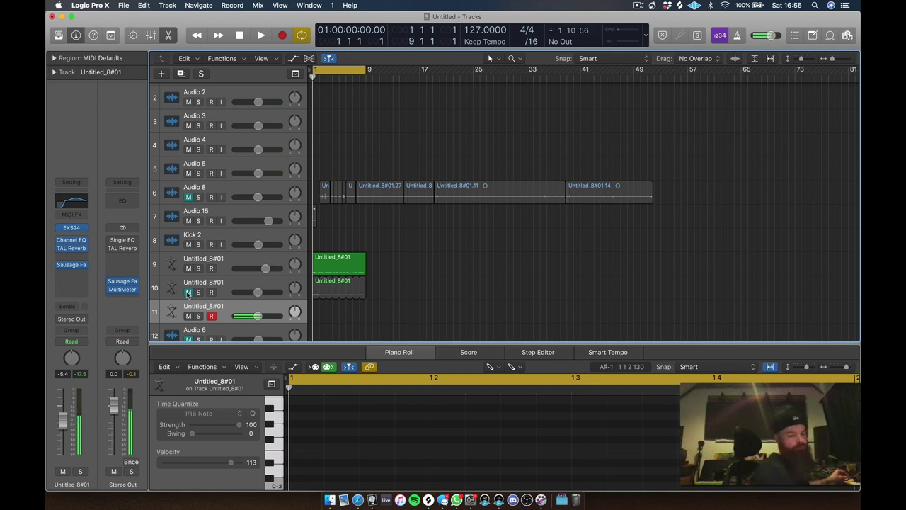
pyautogui.press('r')
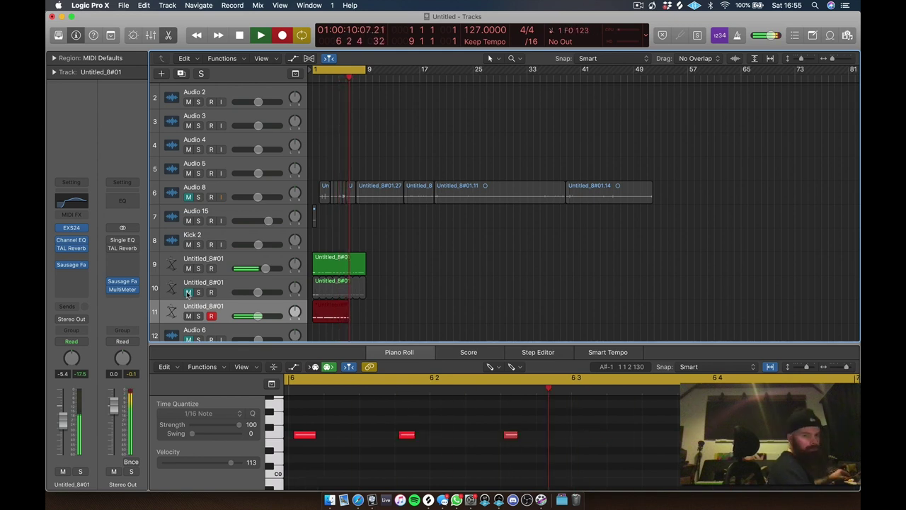
pyautogui.press('space')
pyautogui.press('BackSpace')
pyautogui.press('Return')
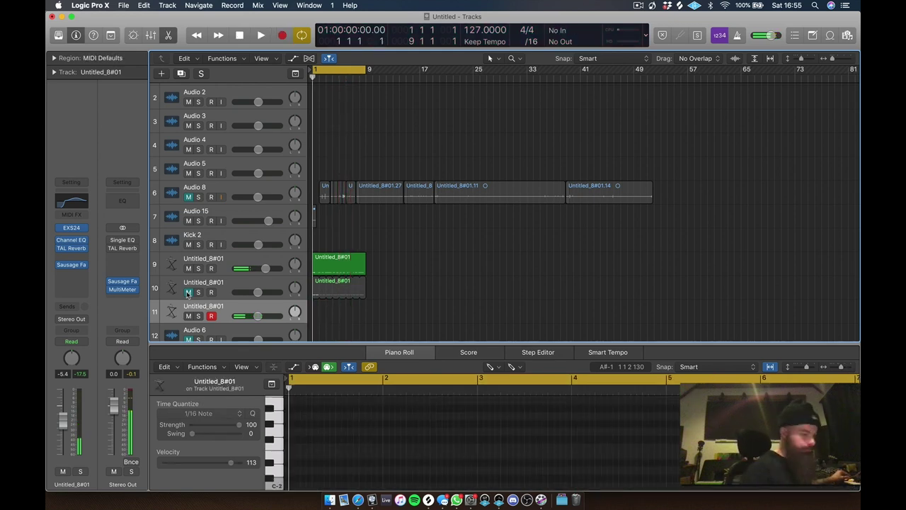
# - Record a take over the eight-bar cycle on track 11 and play it back
pyautogui.press('r')
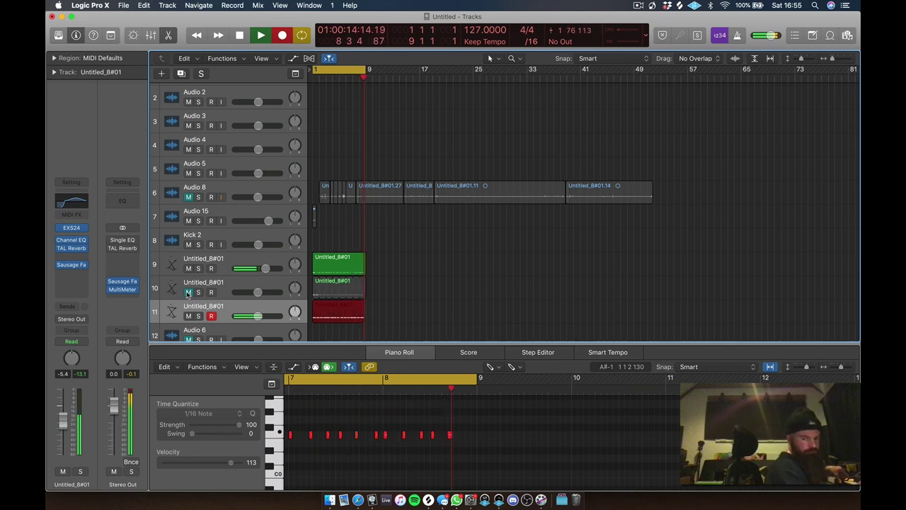
pyautogui.press('space')
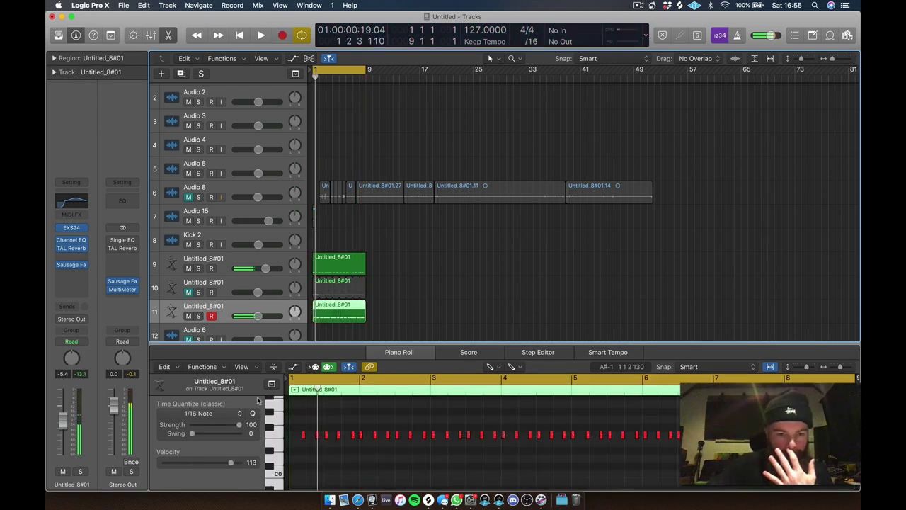
pyautogui.press('space')
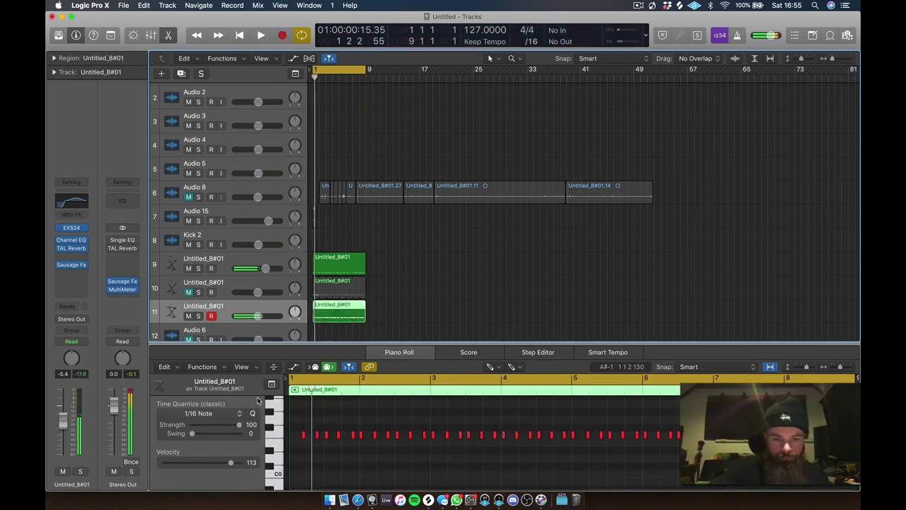
# - Place a copy of a note on the first beat of bar 1 in the track 11 region and audition it
pyautogui.press('Escape')
pyautogui.click(318, 435)
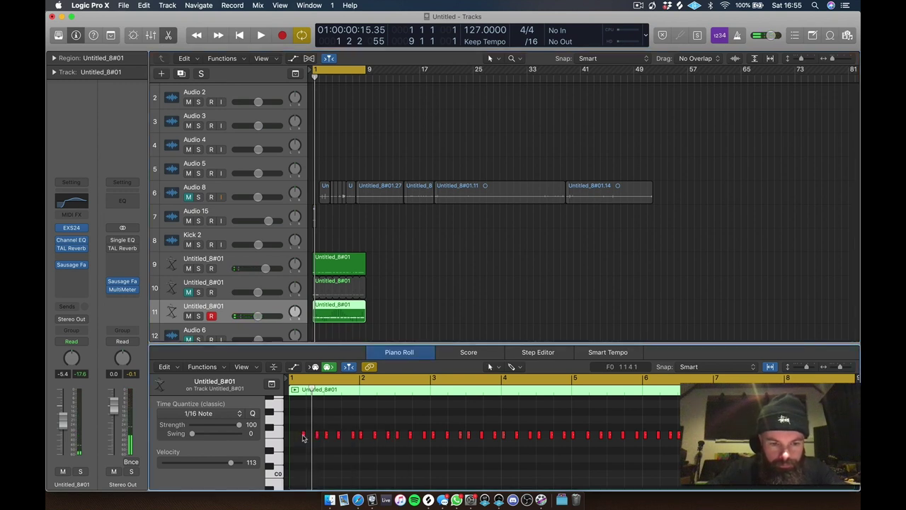
pyautogui.click(296, 435)
pyautogui.moveTo(296, 435); pyautogui.dragTo(290, 435)
pyautogui.press('space')
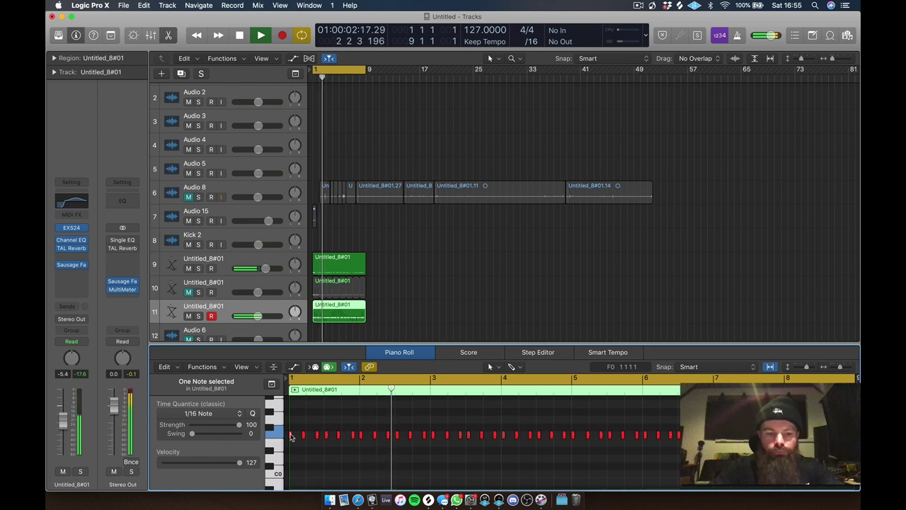
pyautogui.press('space')
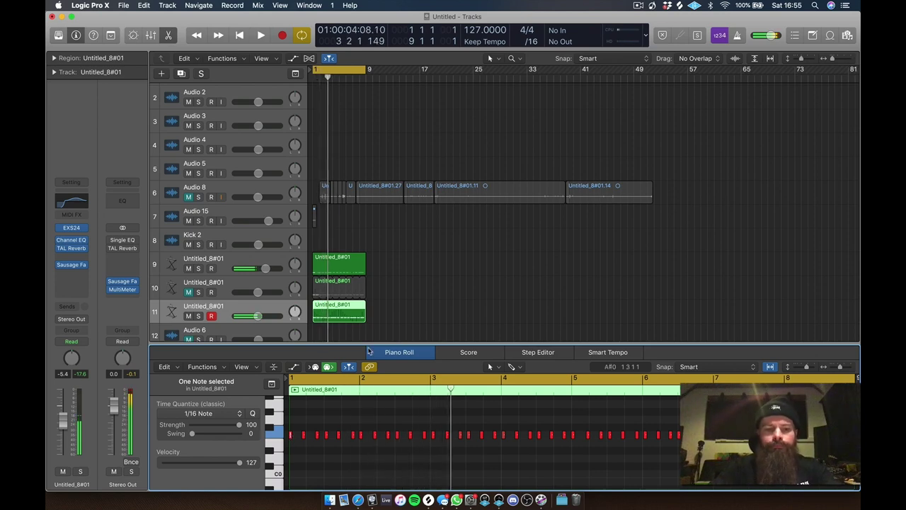
# - Delete the eight-bar take on track 11 and try recording a new one from bar 1
pyautogui.moveTo(388, 316); pyautogui.dragTo(319, 315)
pyautogui.press('Delete')
pyautogui.press('Return')
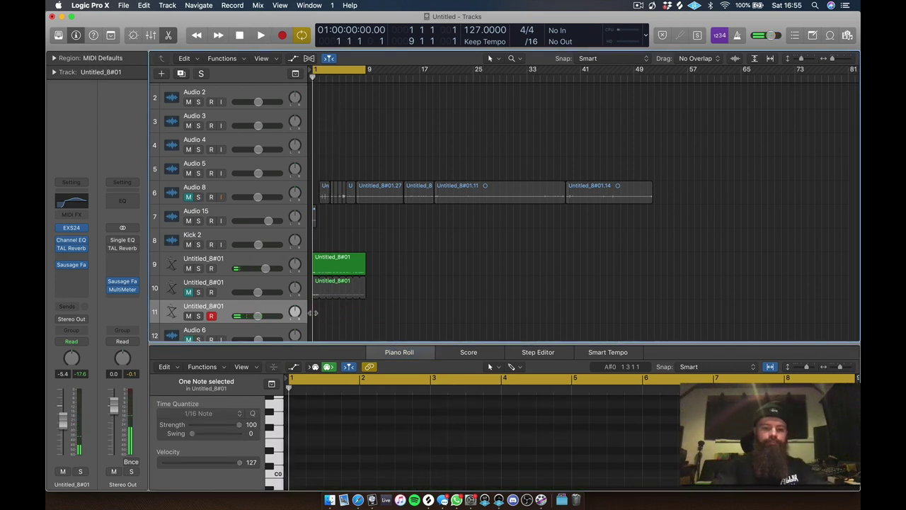
pyautogui.press('r')
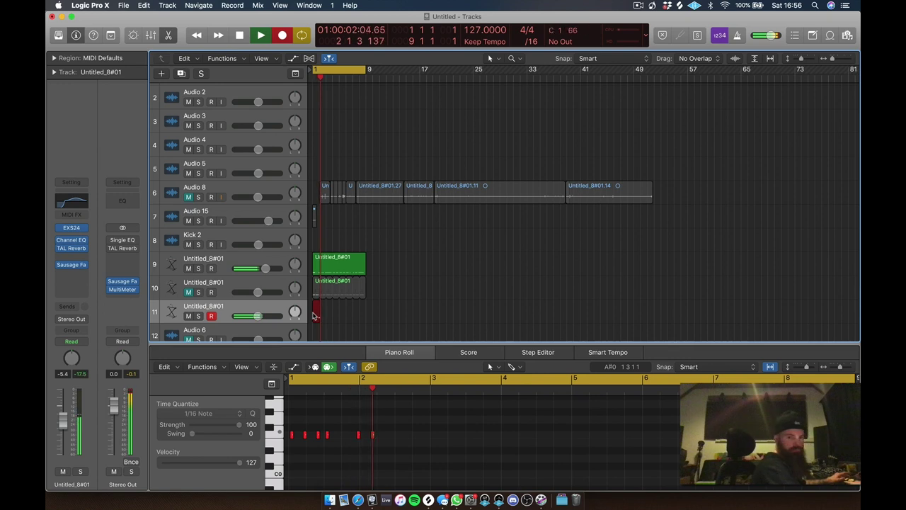
pyautogui.press('space')
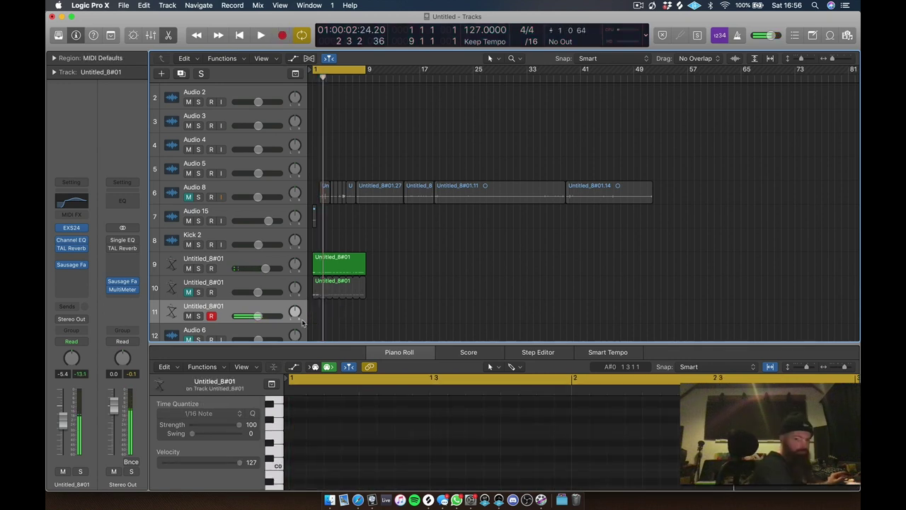
# - Record a new MIDI part across all eight bars on track 11 and start playing it back
pyautogui.press('Return')
pyautogui.press('r')
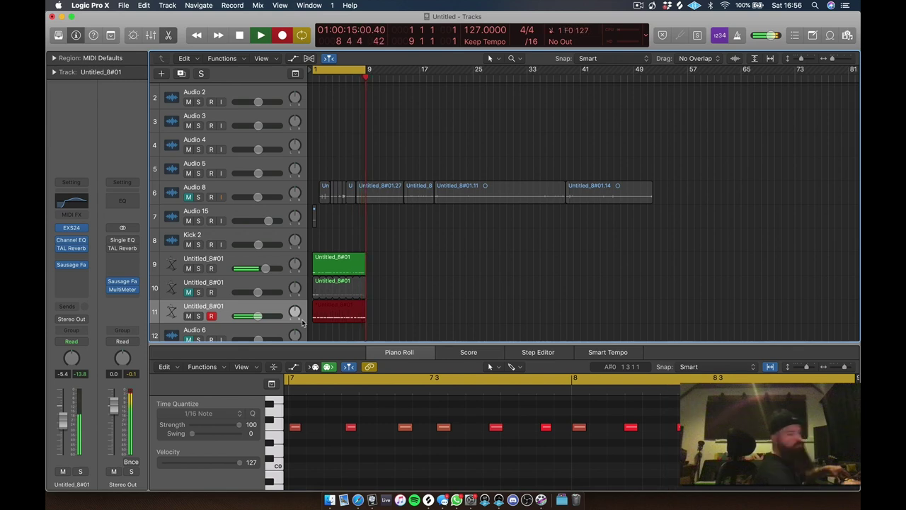
pyautogui.press('space')
pyautogui.press('space')
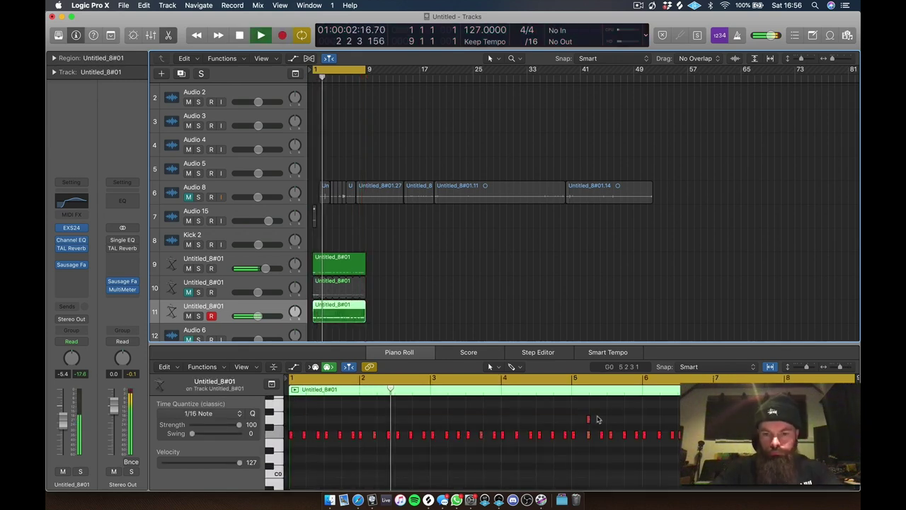
# - Delete the stray higher note in bar 5 of the track 11 part and listen to the result
pyautogui.moveTo(599, 418); pyautogui.dragTo(572, 425)
pyautogui.press('BackSpace')
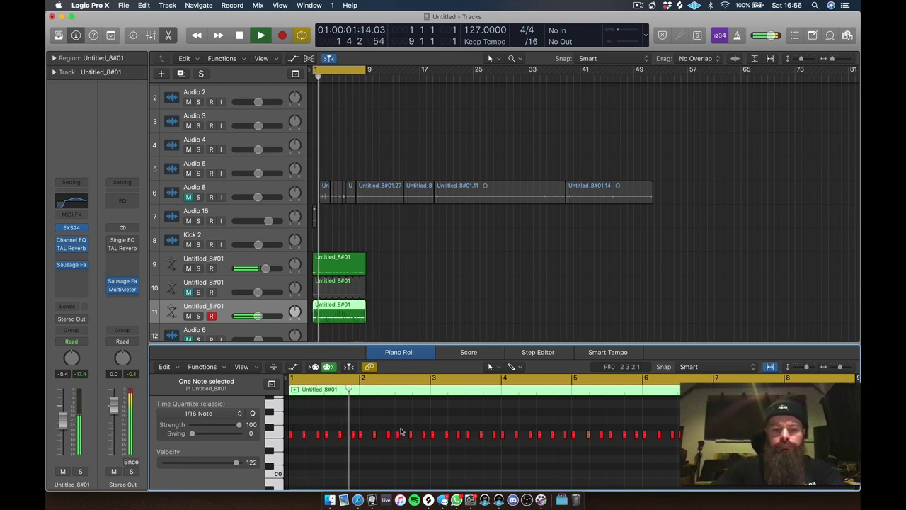
pyautogui.press('space')
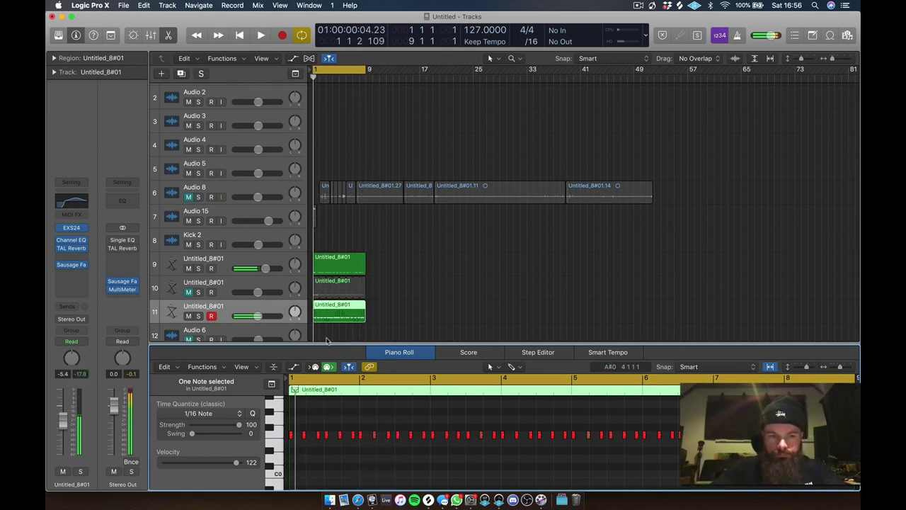
# - Arrange the track 11 part as two four-bar regions filling bars 1 to 8 and check the start in playback
pyautogui.moveTo(315, 319)
pyautogui.mouseDown()
pyautogui.moveTo(341, 320)
pyautogui.moveTo(310, 318)
pyautogui.mouseUp()
pyautogui.press('space')
pyautogui.press('space')
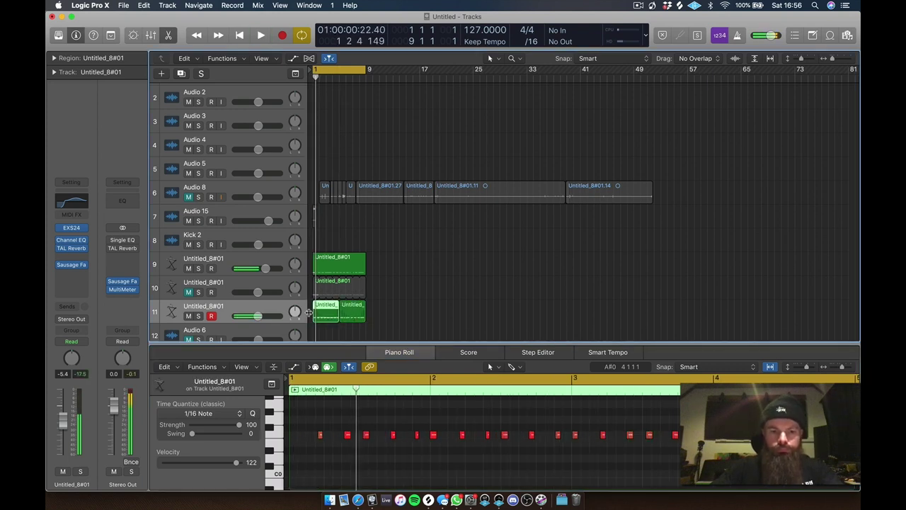
# - Undo the two-region arrangement on track 11 and split its eight-bar region at bar 5, splitting the notes that cross the cut
pyautogui.press('super+z')
pyautogui.press('super+z')
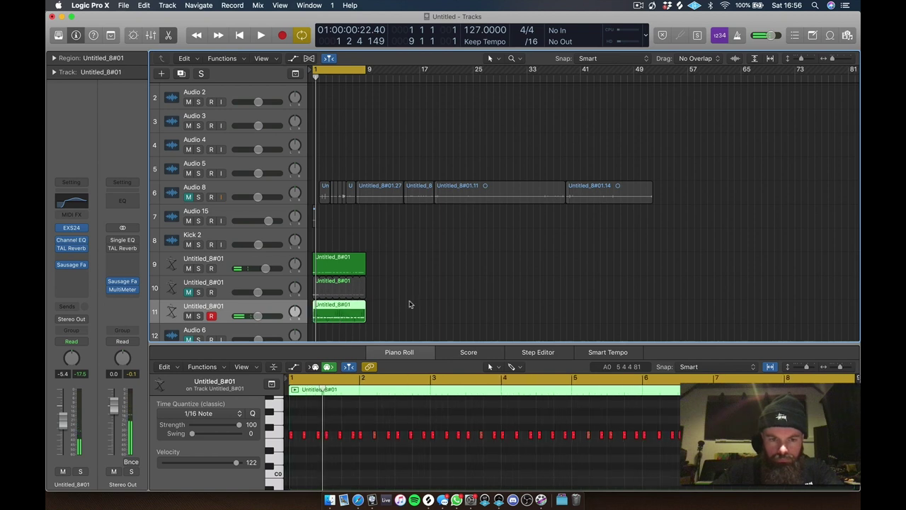
pyautogui.click(409, 305)
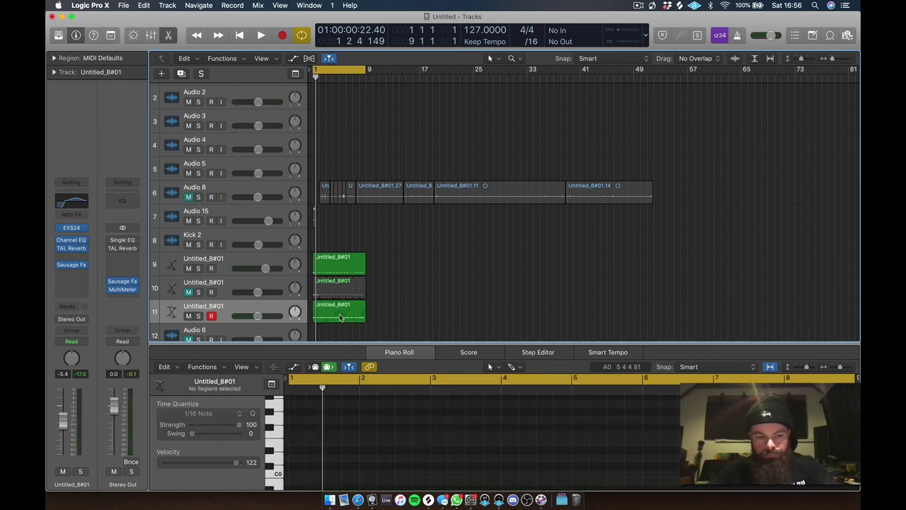
pyautogui.press('t')
pyautogui.press('i')
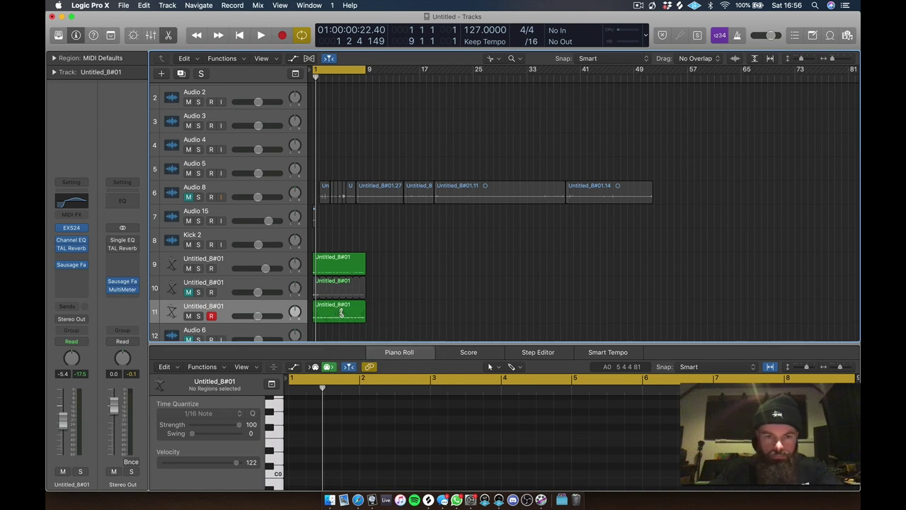
pyautogui.moveTo(392, 259); pyautogui.dragTo(270, 362)
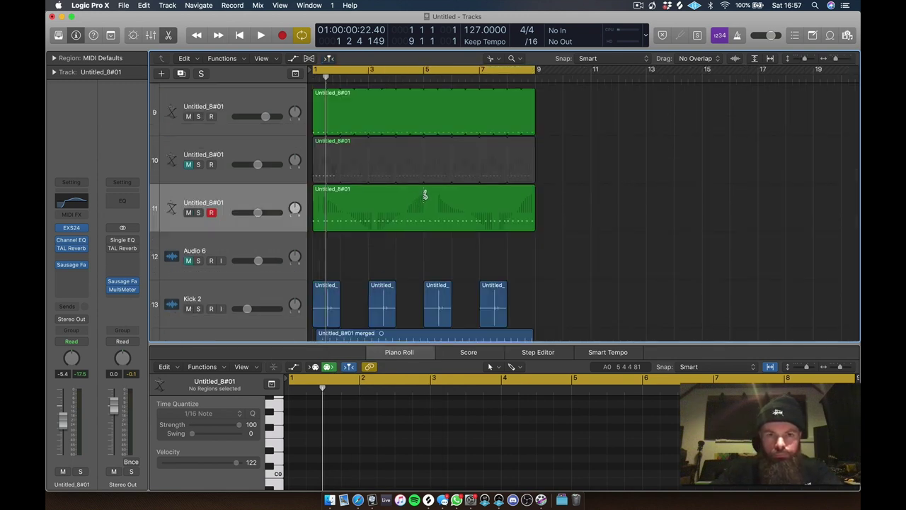
pyautogui.click(425, 196)
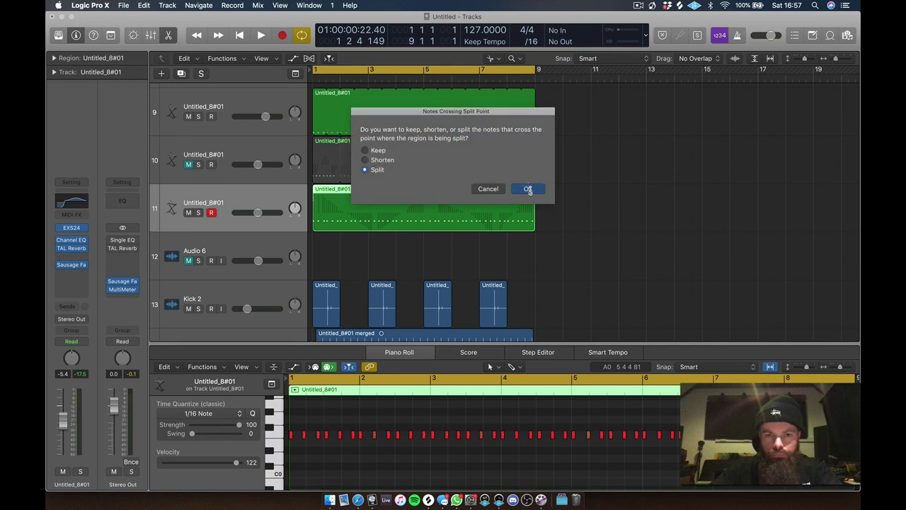
pyautogui.click(528, 189)
# - Select the notes of the track 11 region starting at bar 5, quantize them to 1/16 notes and briefly play the result
pyautogui.rightClick(294, 437)
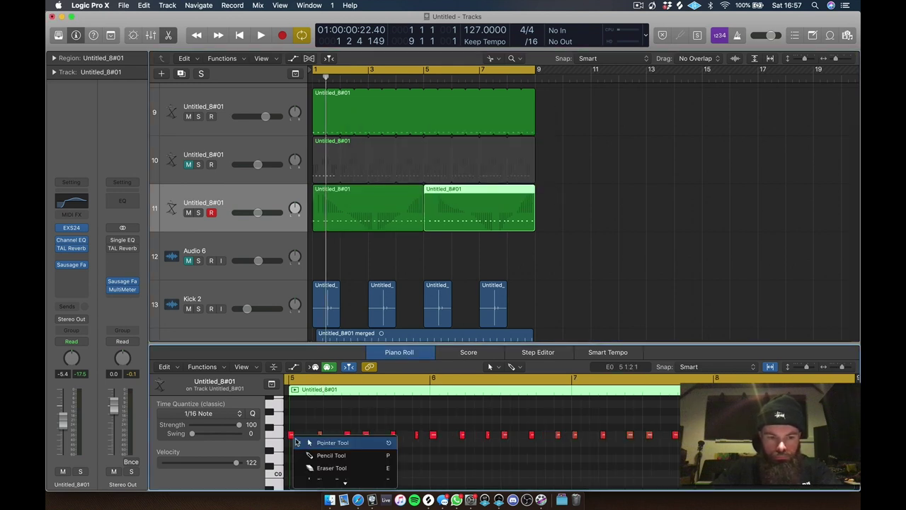
pyautogui.click(292, 438)
pyautogui.click(290, 436)
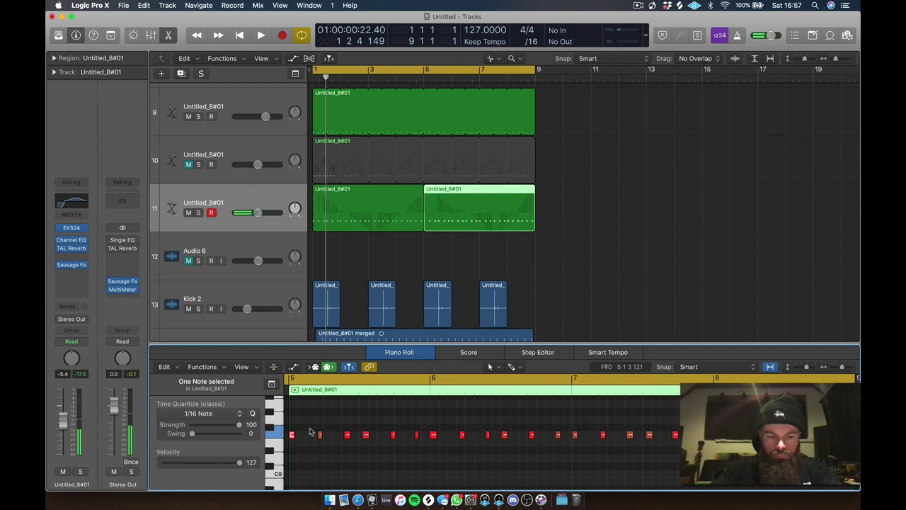
pyautogui.press('space')
pyautogui.press('space')
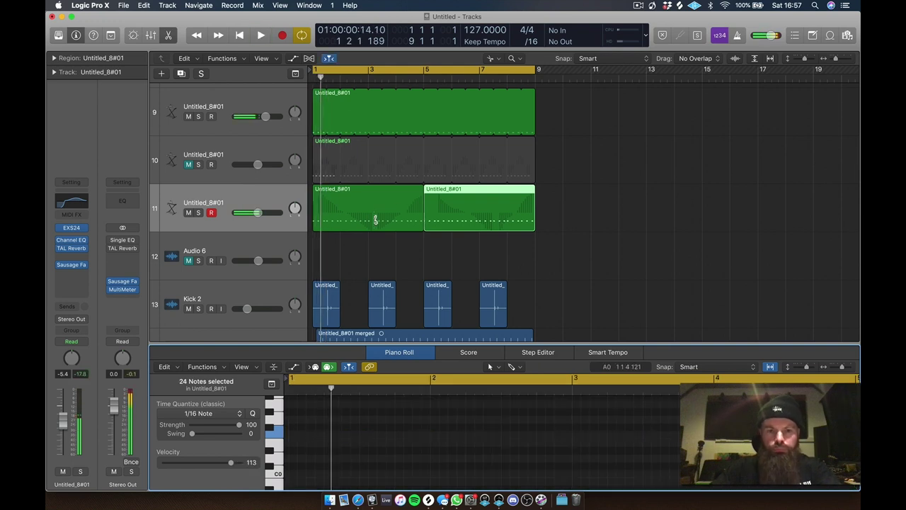
# - Replace the track 11 material in bars 1 to 4 with a copy of the bars 5 to 8 region and start playback
pyautogui.click(374, 217)
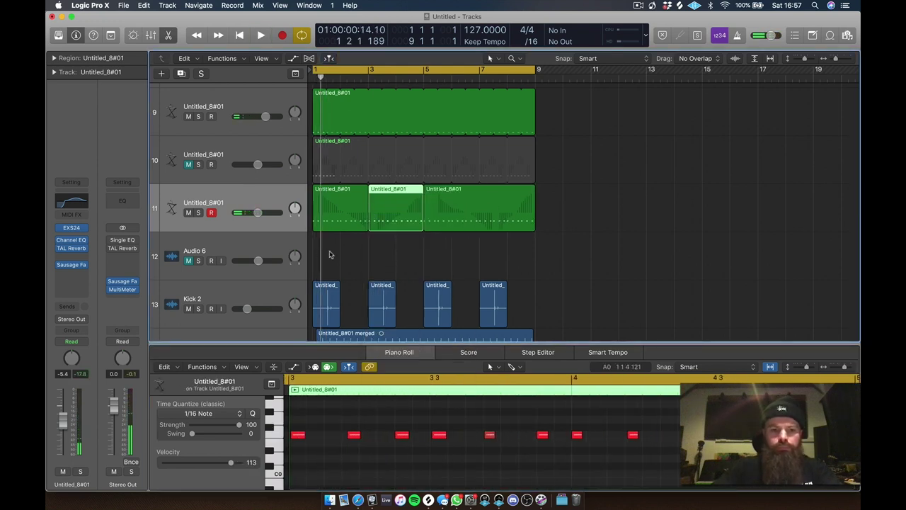
pyautogui.moveTo(329, 255); pyautogui.dragTo(376, 217)
pyautogui.press('Delete')
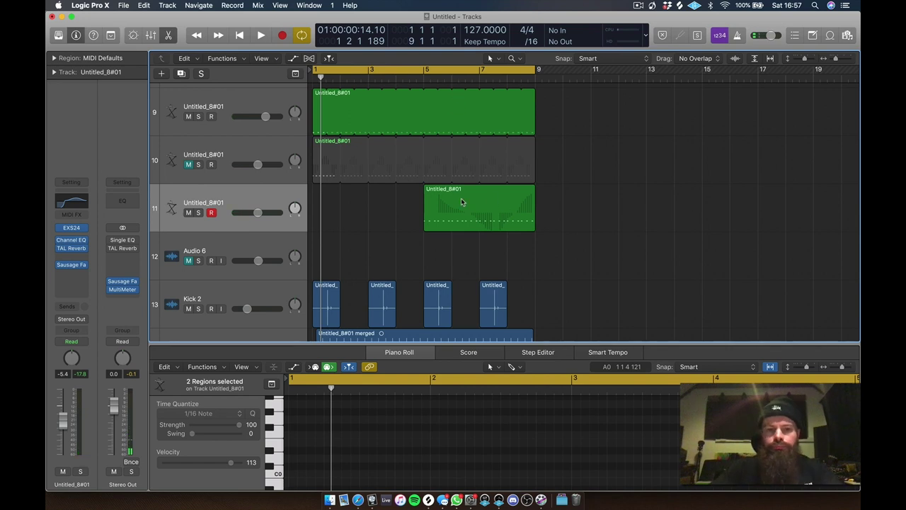
pyautogui.moveTo(461, 203); pyautogui.dragTo(346, 204)
pyautogui.press('space')
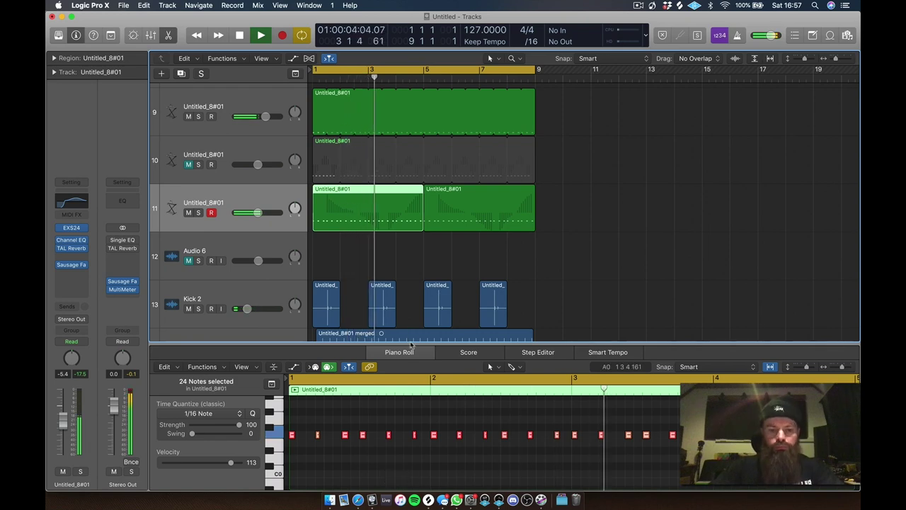
# - Enlarge the Piano Roll and set the selected notes' quantize strength to 86 and swing to 67
pyautogui.moveTo(411, 345); pyautogui.dragTo(409, 136)
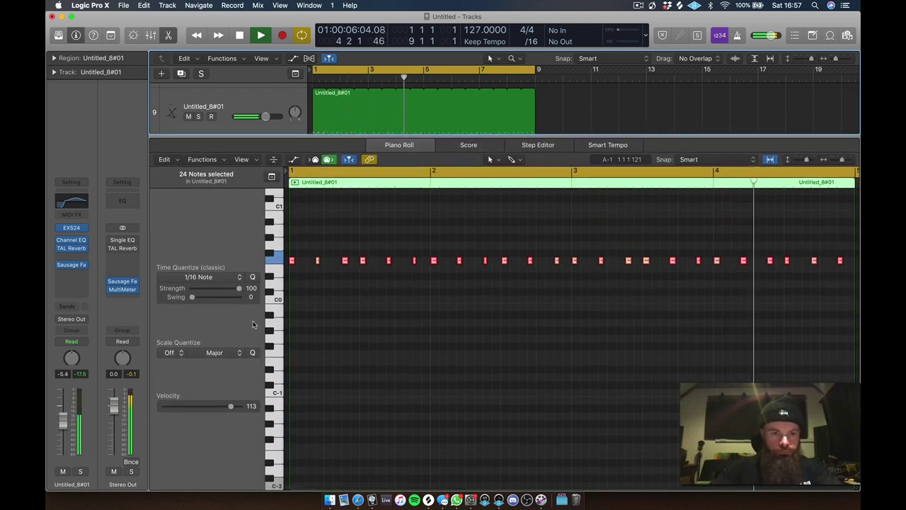
pyautogui.click(271, 176)
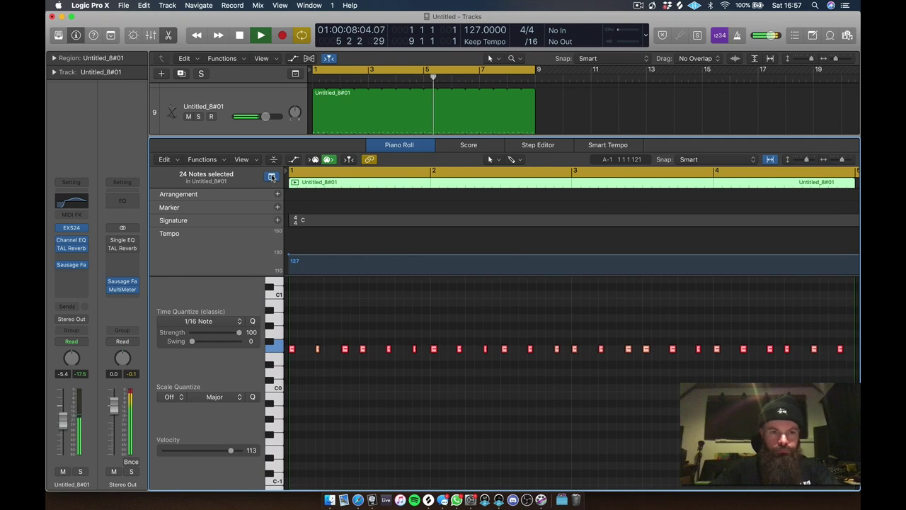
pyautogui.click(272, 177)
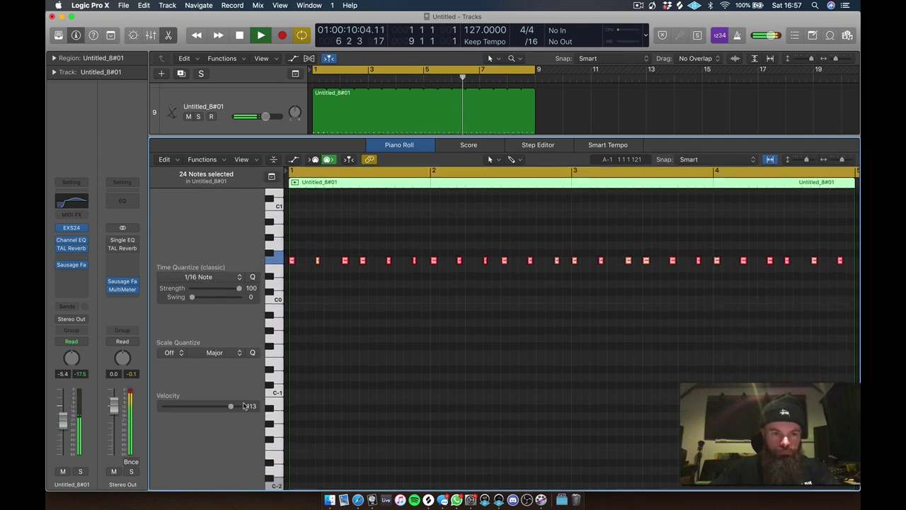
pyautogui.click(179, 351)
pyautogui.click(202, 318)
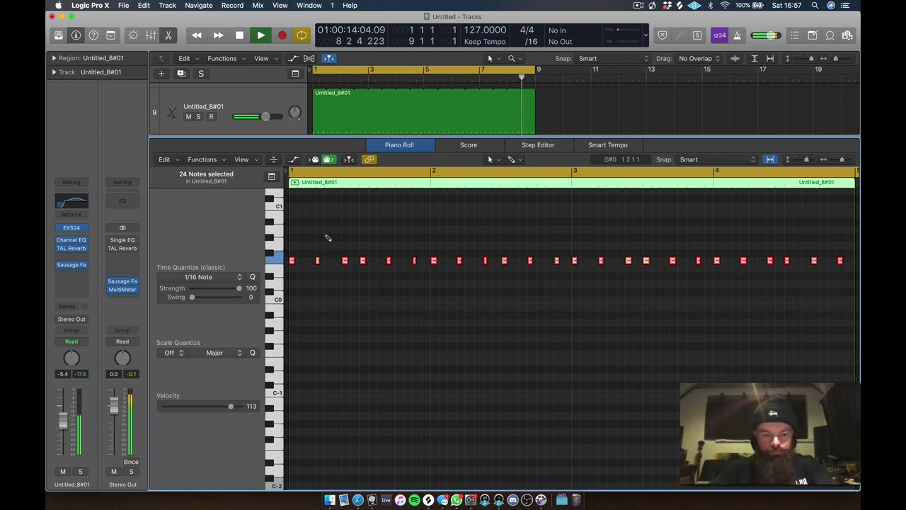
pyautogui.moveTo(193, 299); pyautogui.dragTo(231, 289)
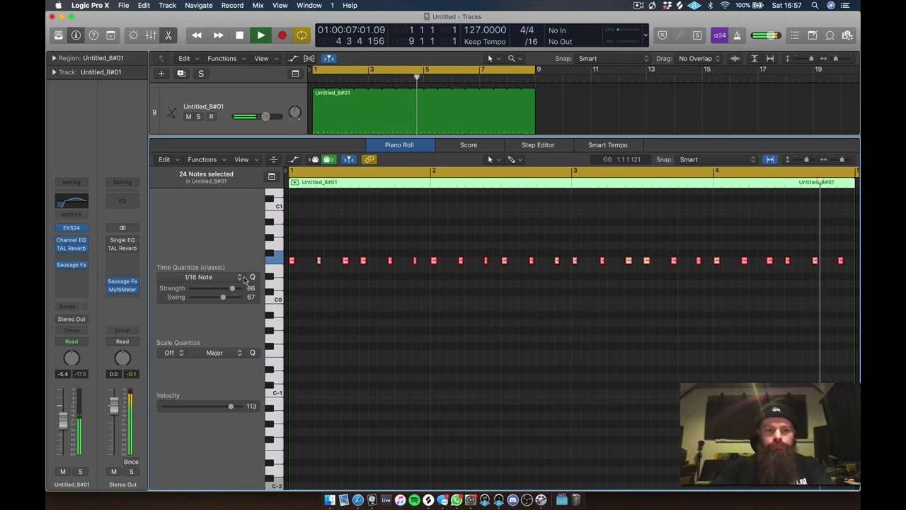
# - Quantize the selected notes to 1/16 Swing D, replay the loop from bar 1 and close the Piano Roll
pyautogui.click(239, 279)
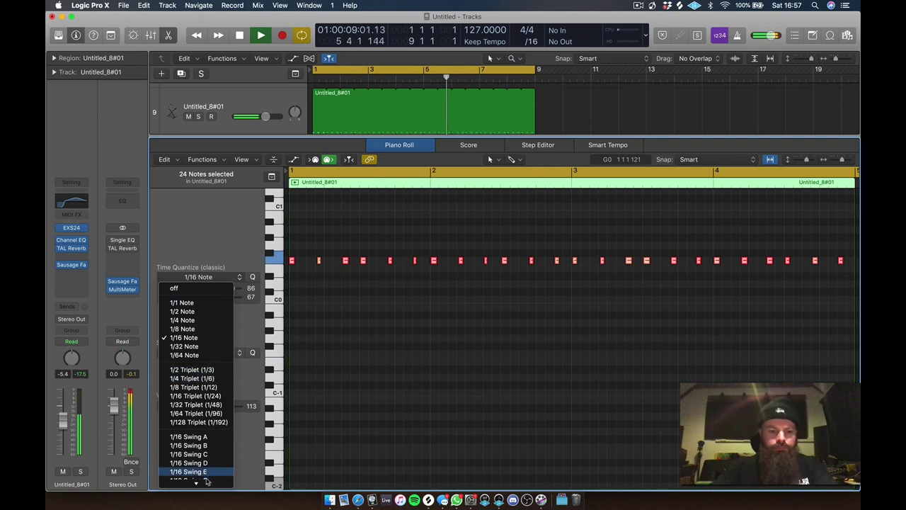
pyautogui.click(208, 435)
pyautogui.press('space')
pyautogui.press('space')
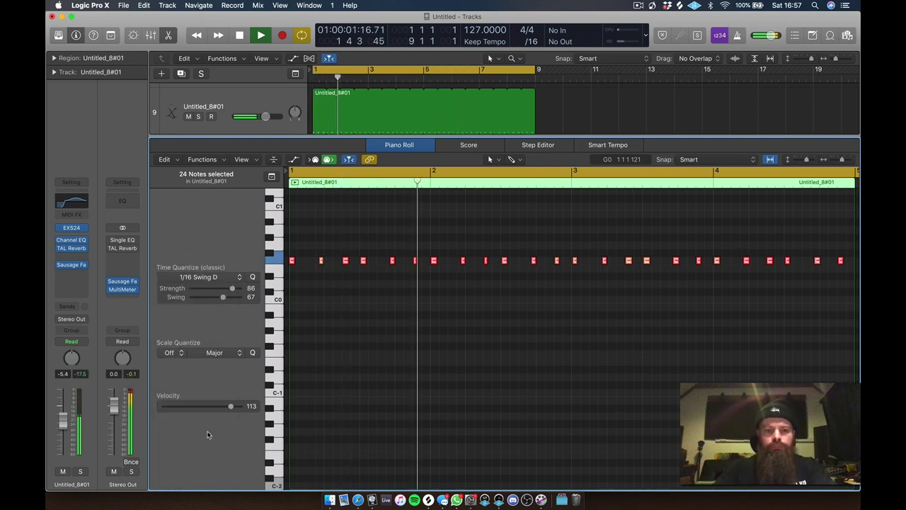
pyautogui.press('e')
pyautogui.press('e')
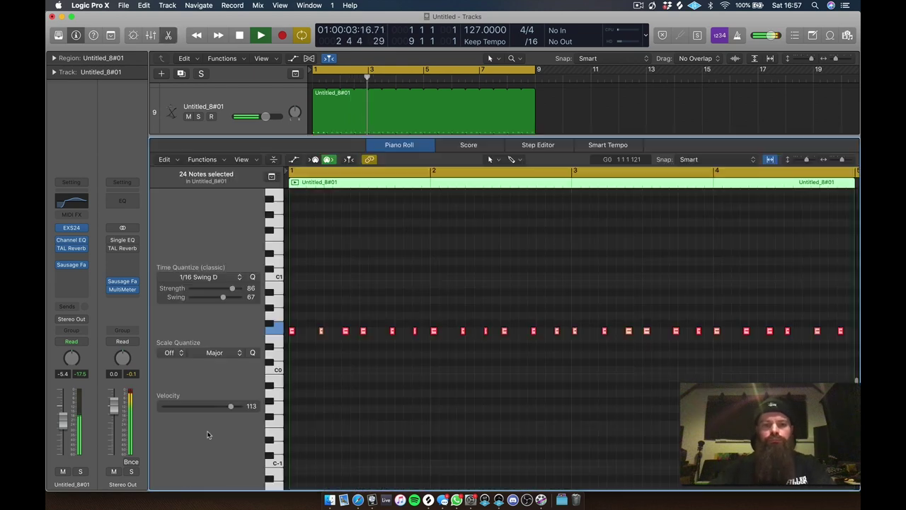
pyautogui.press('e')
pyautogui.keyDown('ctrl'); pyautogui.keyDown('alt'); pyautogui.click(592, 241); pyautogui.keyUp('alt'); pyautogui.keyUp('ctrl')
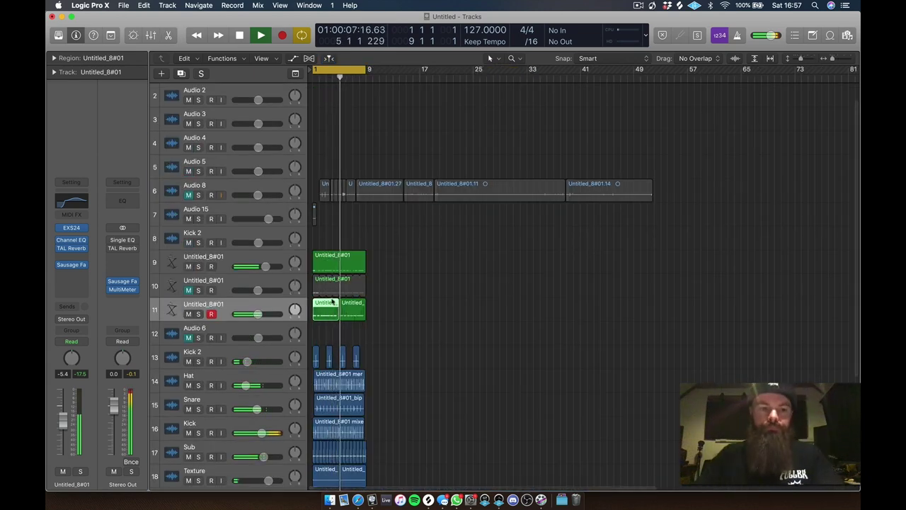
# - Set track 11's volume to -7.0 dB and bring its TAL Reverb wet level to about -9.4 dB
pyautogui.moveTo(248, 313); pyautogui.dragTo(245, 314)
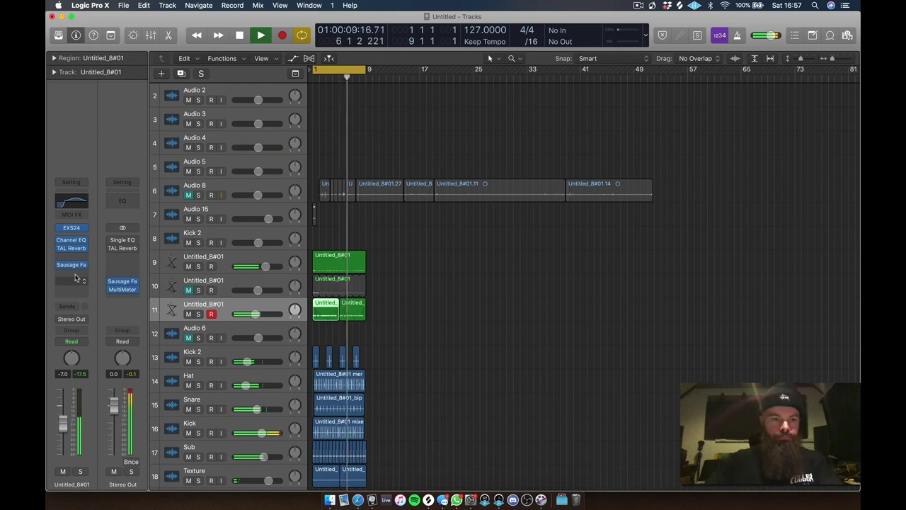
pyautogui.moveTo(71, 249)
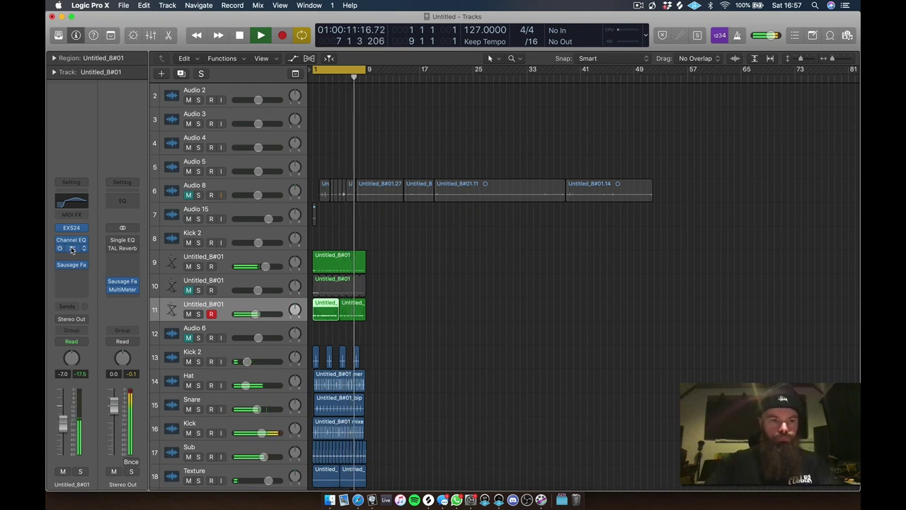
pyautogui.click(71, 249)
pyautogui.moveTo(336, 128); pyautogui.dragTo(307, 90)
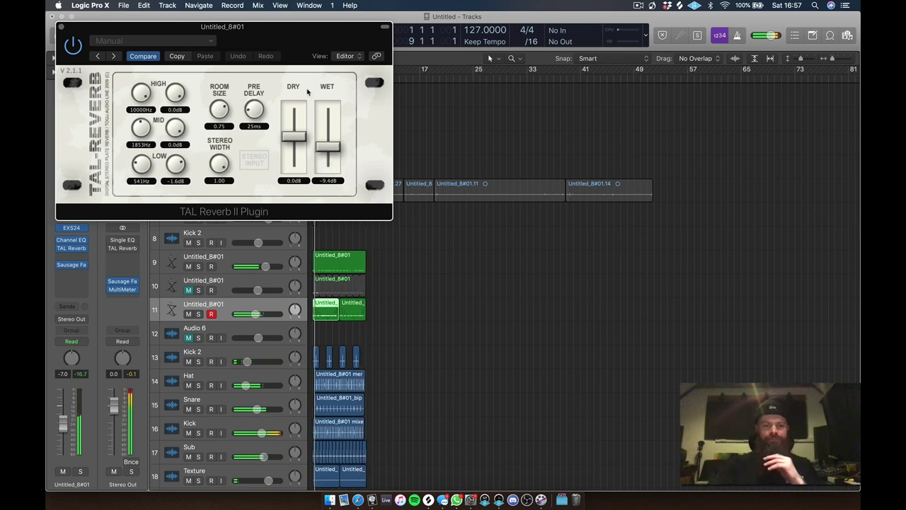
# - Turn on the Single EQ on the Stereo Out and lower the TAL Reverb wet level on track 11 to -14.1 dB
pyautogui.click(111, 242)
pyautogui.click(110, 243)
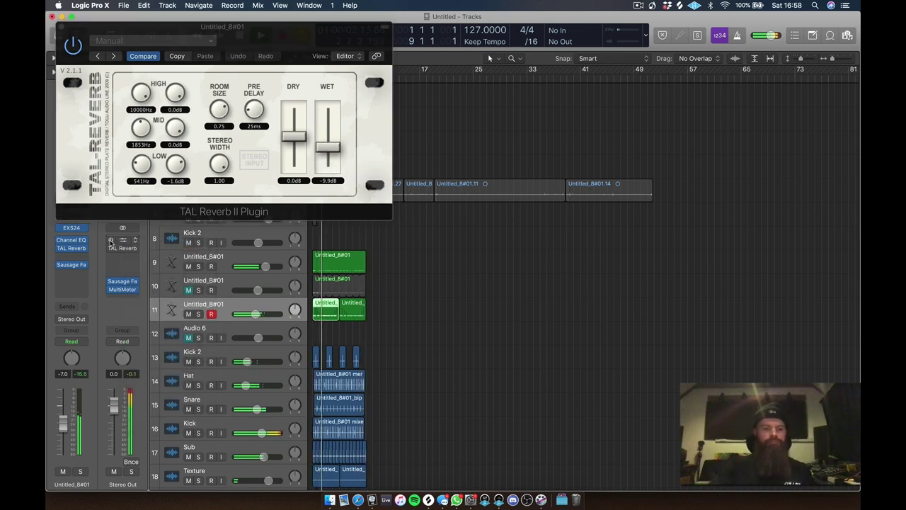
pyautogui.moveTo(325, 140); pyautogui.dragTo(324, 141)
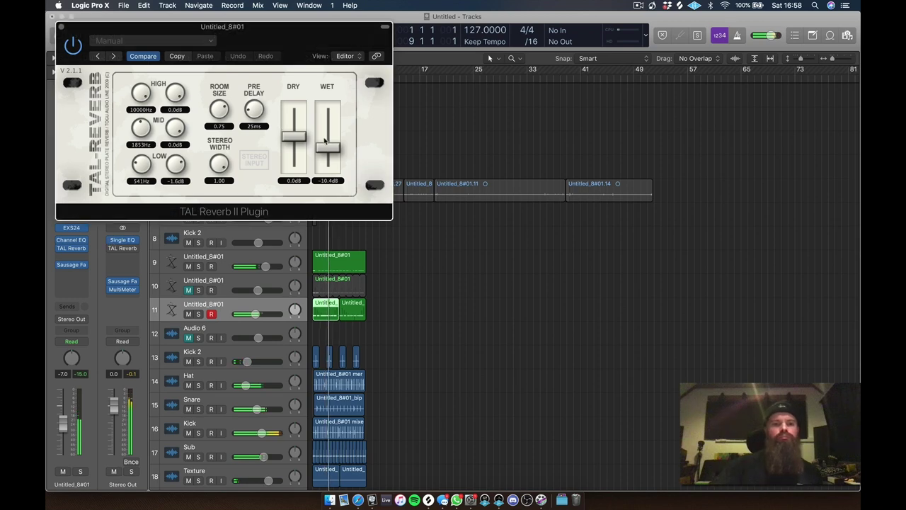
# - Insert EchoBoy Jr. after the reverb on track 11, using ping-pong mode, the Cheap Tape style, free time and glide off
pyautogui.click(85, 258)
pyautogui.moveTo(106, 440)
pyautogui.moveTo(203, 482)
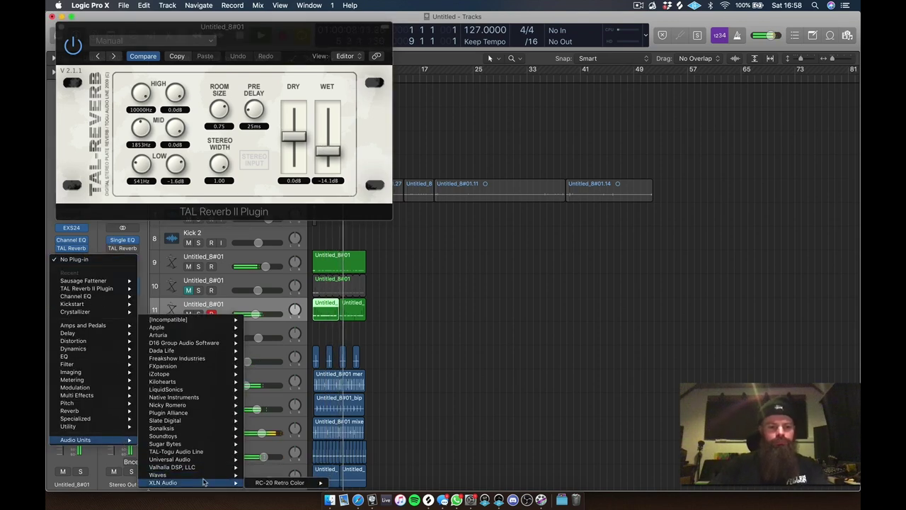
pyautogui.moveTo(197, 381)
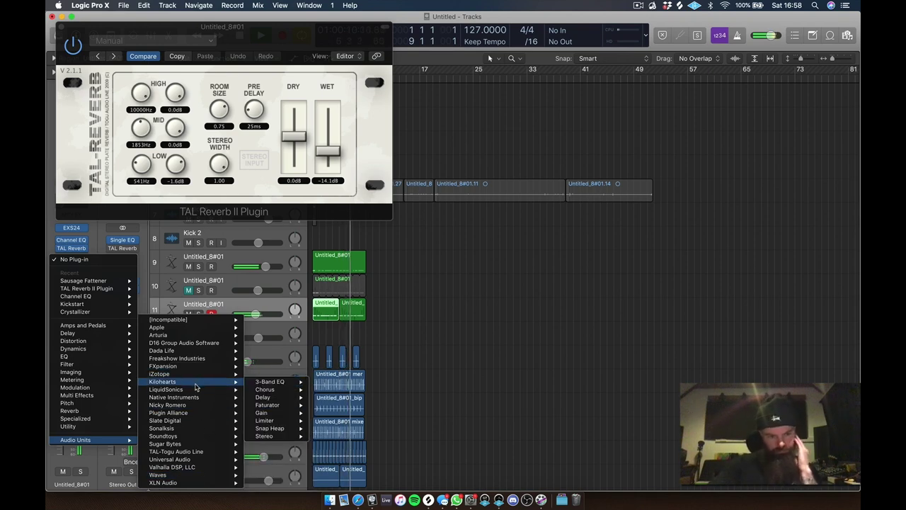
pyautogui.moveTo(212, 436)
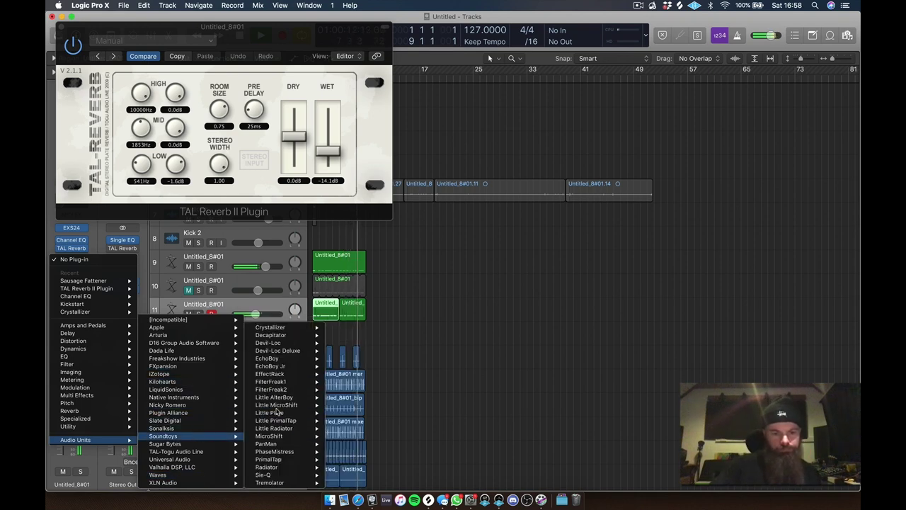
pyautogui.click(288, 368)
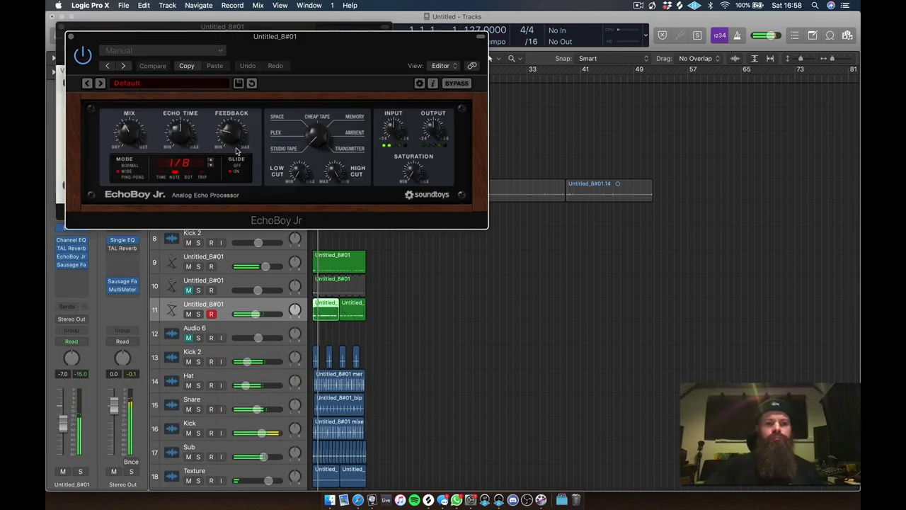
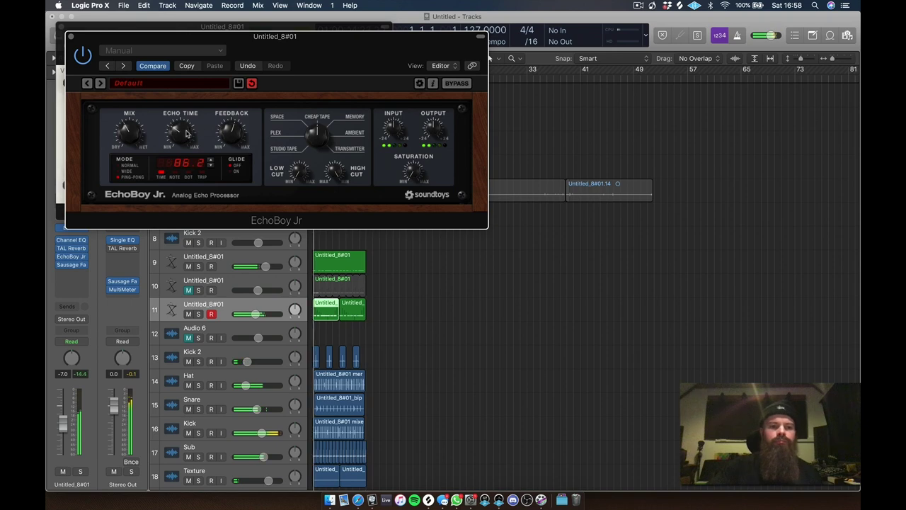
# - Turn track 11's TAL Reverb wet level down to -96.0 dB and shorten the EchoBoy Jr. echo time to 12.4
pyautogui.click(71, 248)
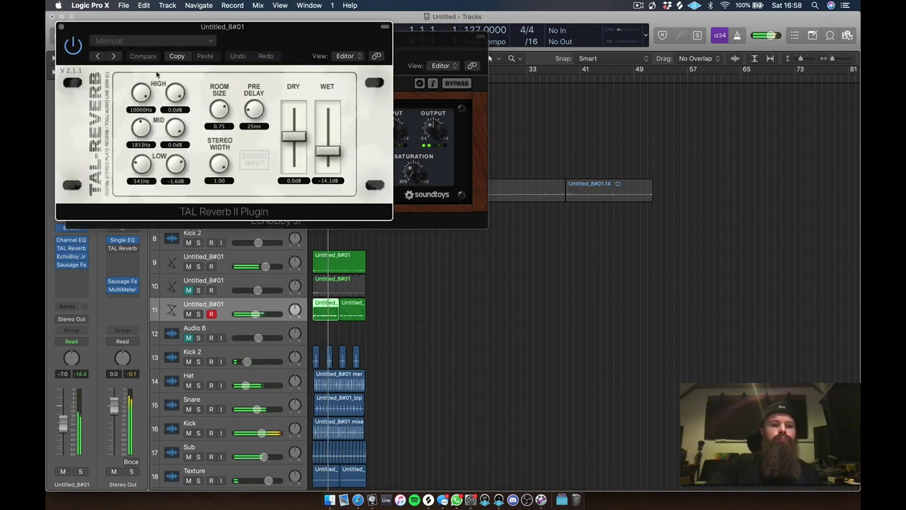
pyautogui.moveTo(228, 26); pyautogui.dragTo(643, 22)
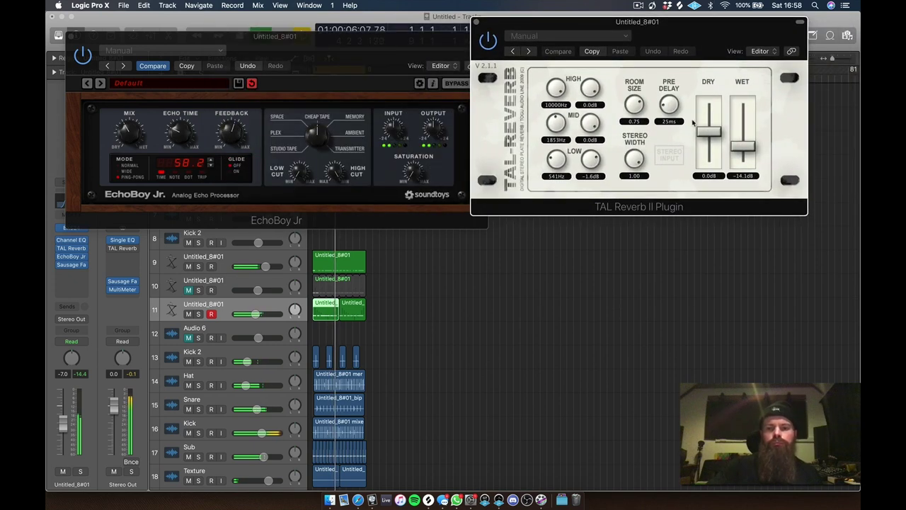
pyautogui.moveTo(743, 146); pyautogui.dragTo(744, 161)
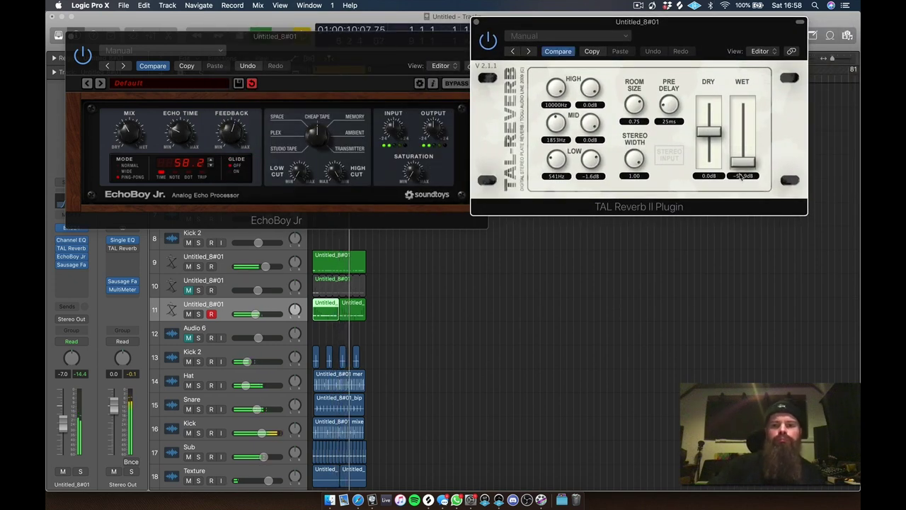
pyautogui.click(227, 139)
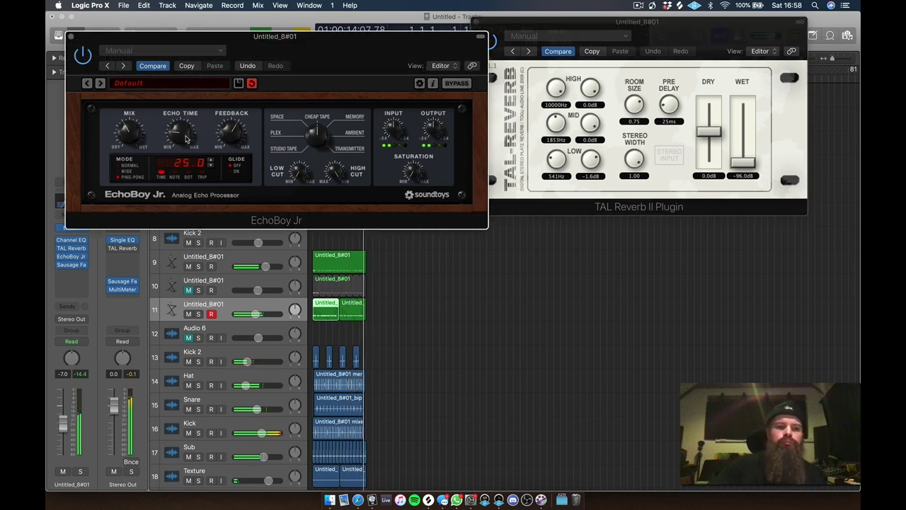
pyautogui.scroll(2, 188, 139)
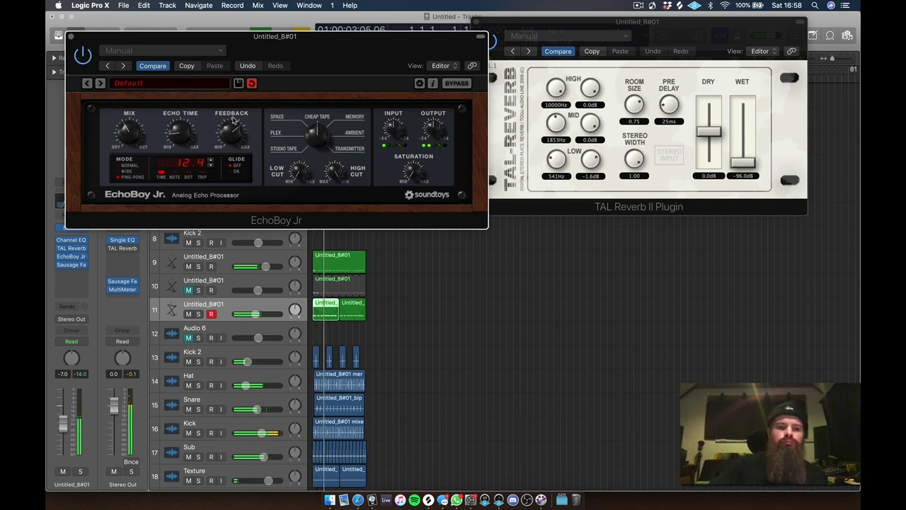
# - Raise track 11's EchoBoy Jr. echo time to 78.4 and turn off the Single EQ on the Stereo Out
pyautogui.moveTo(197, 124); pyautogui.dragTo(178, 134)
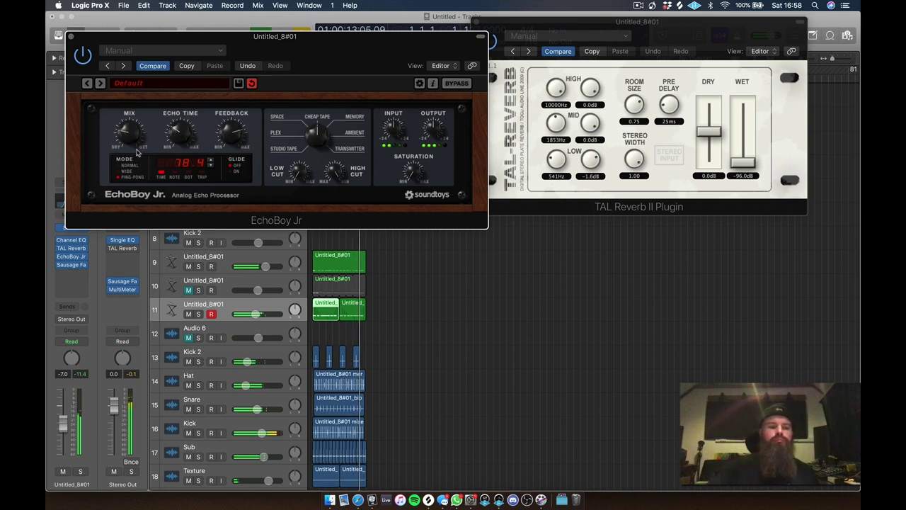
pyautogui.click(113, 241)
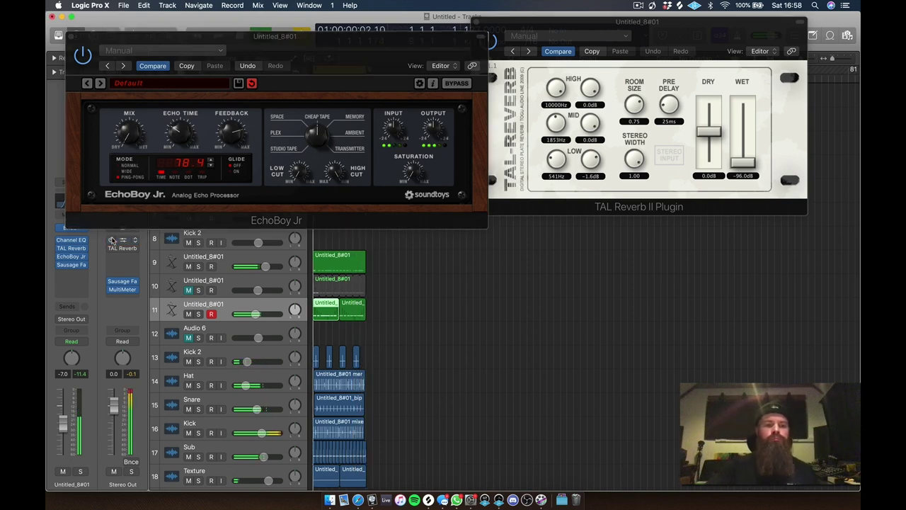
pyautogui.click(70, 37)
pyautogui.click(477, 22)
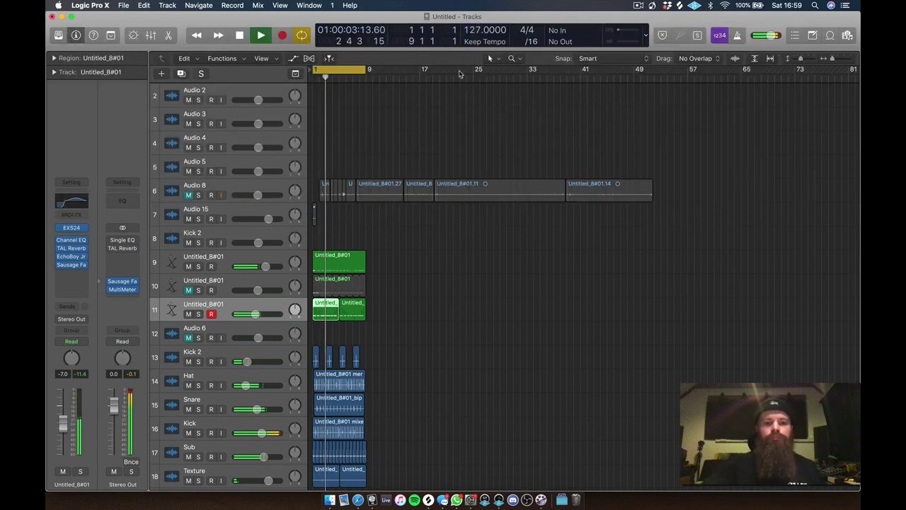
# - Stop the loop, solo the Audio 8 recordings and audition them from bar 19 and again from about bar 38
pyautogui.click(264, 244)
pyautogui.press('space')
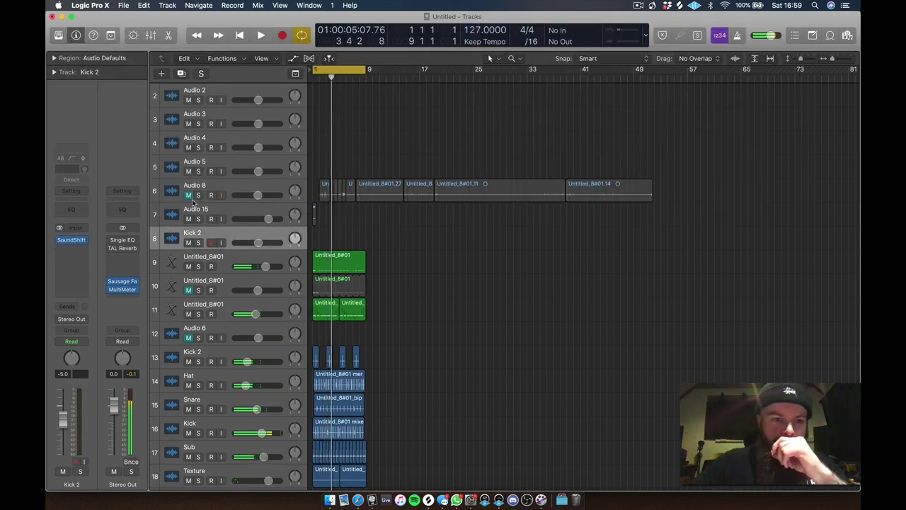
pyautogui.click(199, 195)
pyautogui.doubleClick(434, 78)
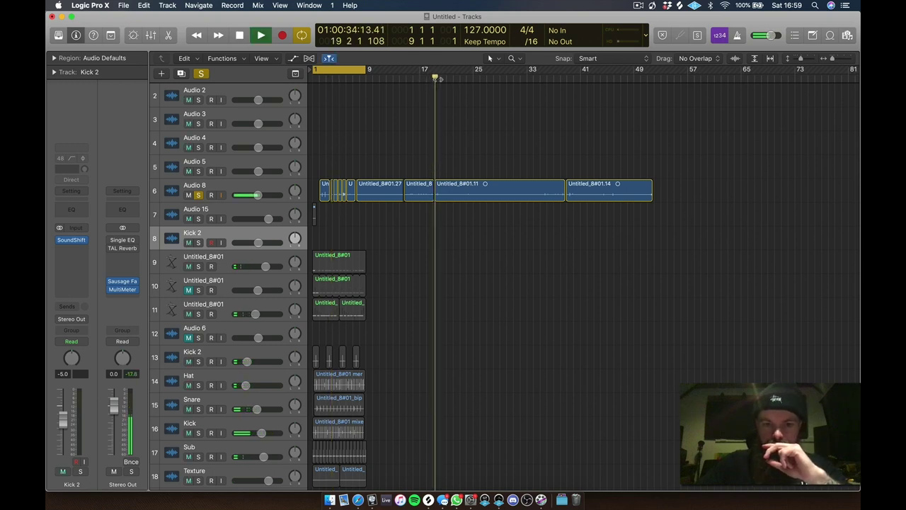
pyautogui.moveTo(438, 79); pyautogui.dragTo(560, 81)
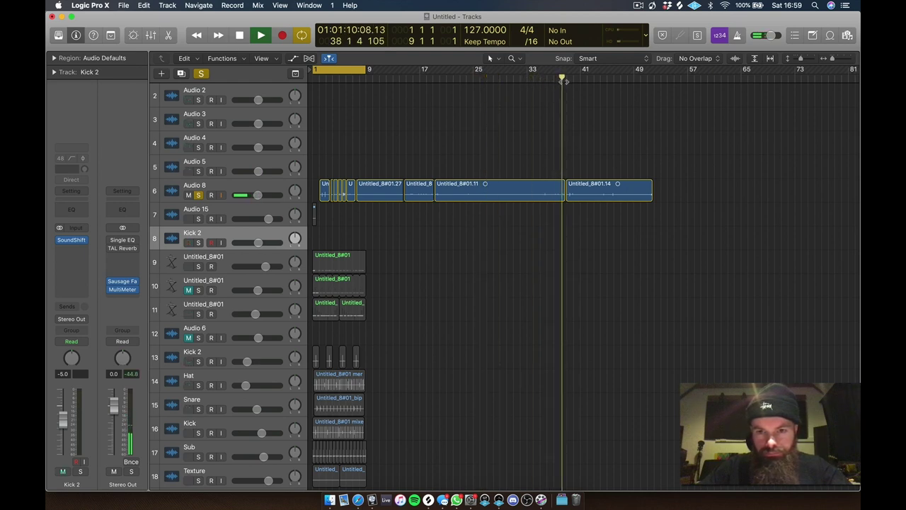
# - Audition the last Audio 8 region close up, from about bar 39 to its end, listening for usable hits
pyautogui.moveTo(623, 147); pyautogui.dragTo(540, 259)
pyautogui.hscroll(5, 631, 257)
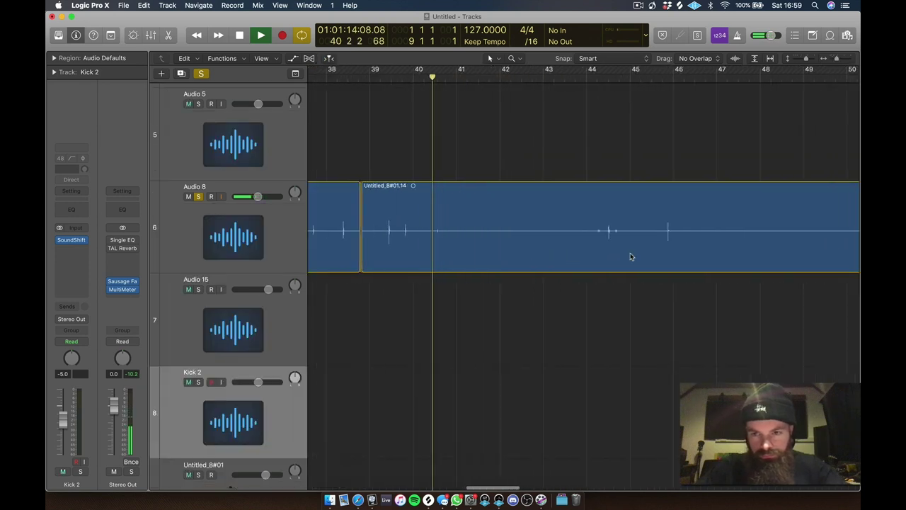
pyautogui.click(554, 81)
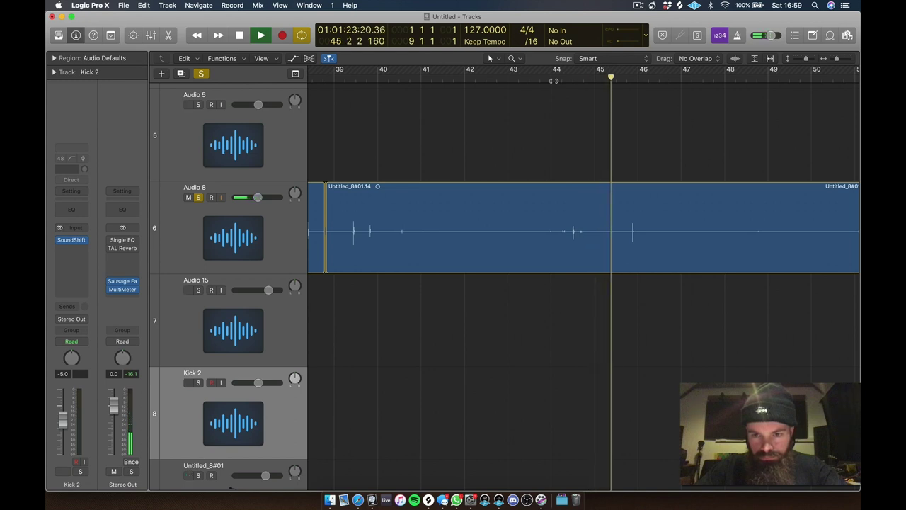
pyautogui.hscroll(5, 599, 208)
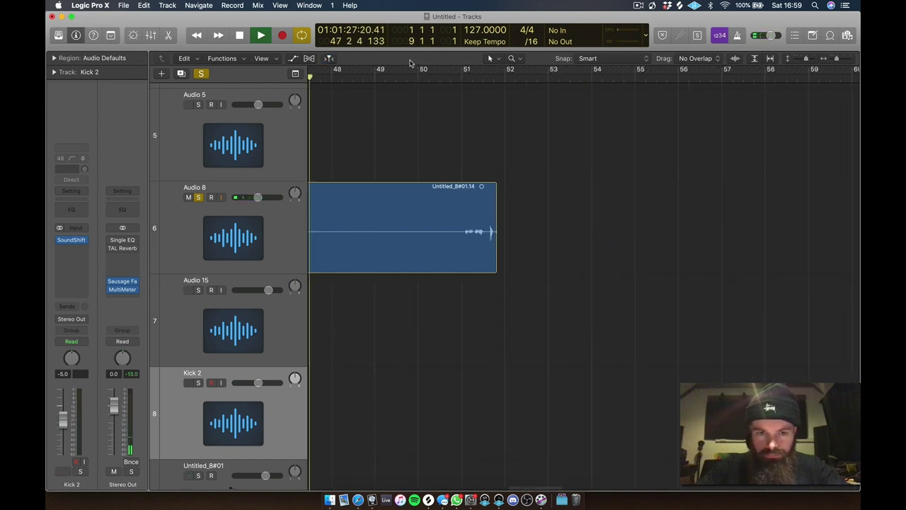
pyautogui.hscroll(-10, 408, 89)
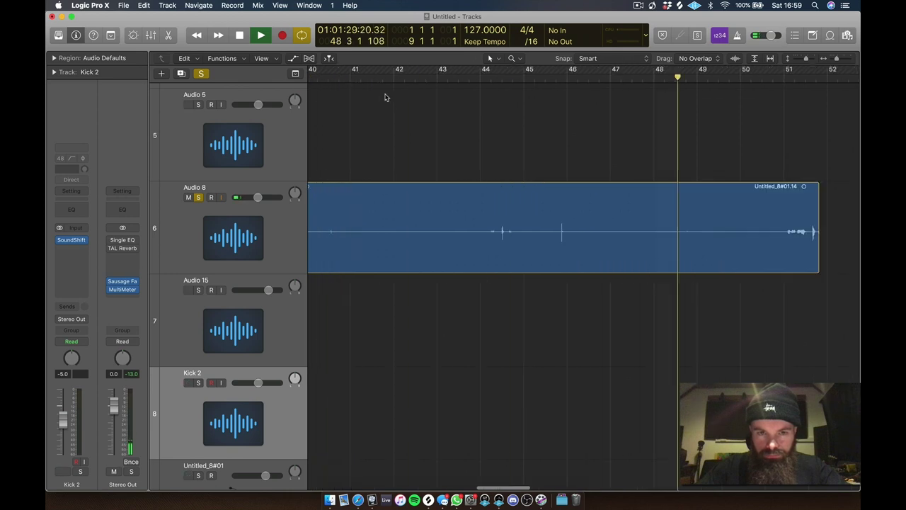
# - Audition the short Audio 8 regions from the start of the project up to bar 6
pyautogui.keyDown('super'); pyautogui.click(405, 147); pyautogui.keyUp('super')
pyautogui.press('Return')
pyautogui.keyDown('ctrl'); pyautogui.keyDown('alt'); pyautogui.click(378, 151); pyautogui.keyUp('alt'); pyautogui.keyUp('ctrl')
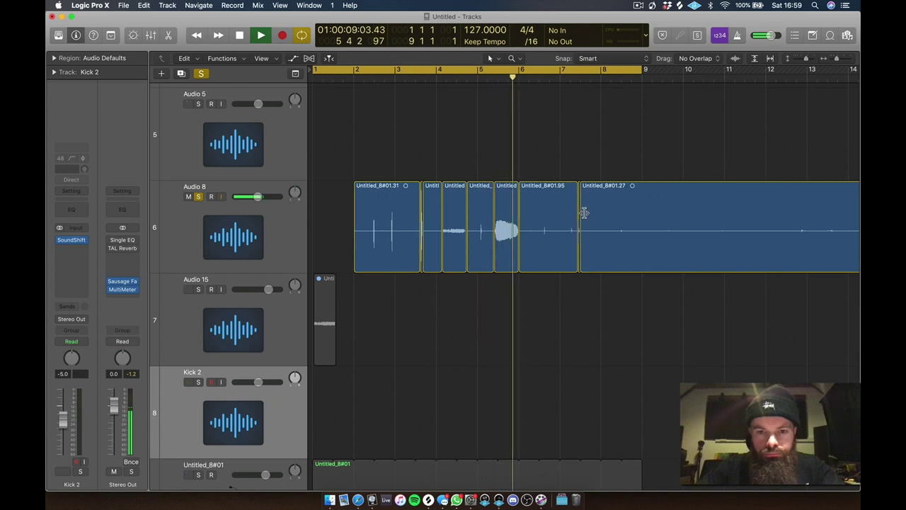
pyautogui.press('space')
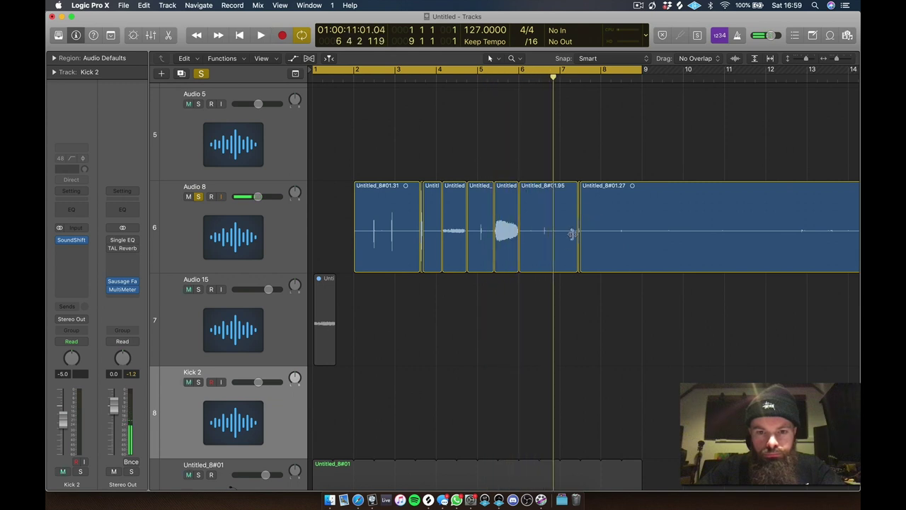
# - Cut the short percussive hit just after 6 3 2 in Audio 8 into its own slice and select it
pyautogui.moveTo(528, 272); pyautogui.dragTo(528, 272)
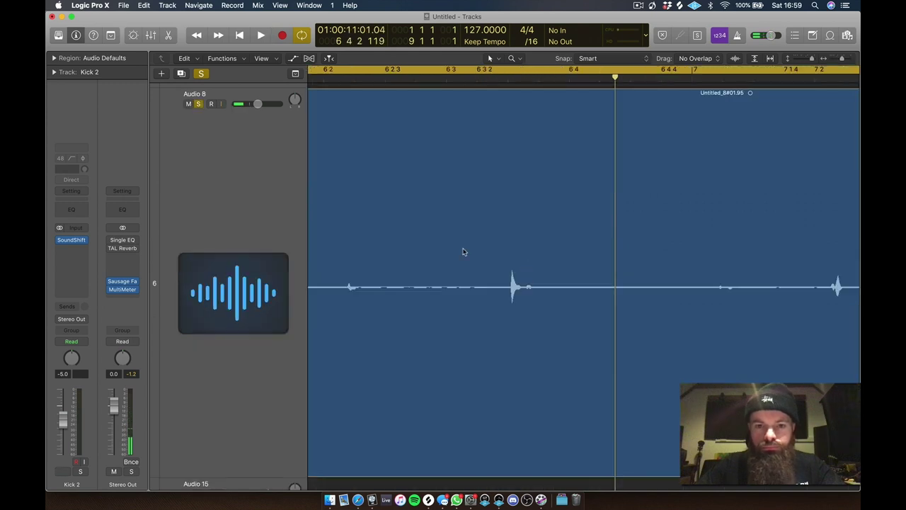
pyautogui.press('t')
pyautogui.press('r')
pyautogui.click(511, 285)
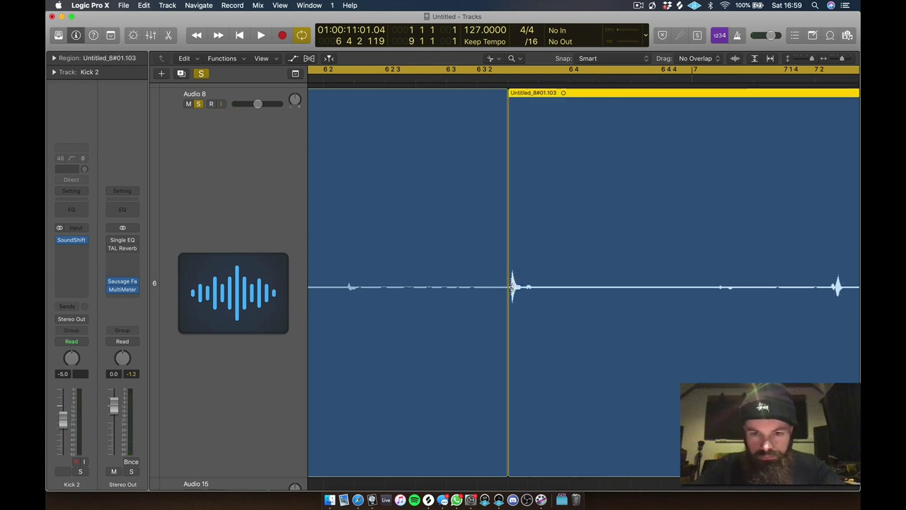
pyautogui.click(522, 285)
pyautogui.press('t')
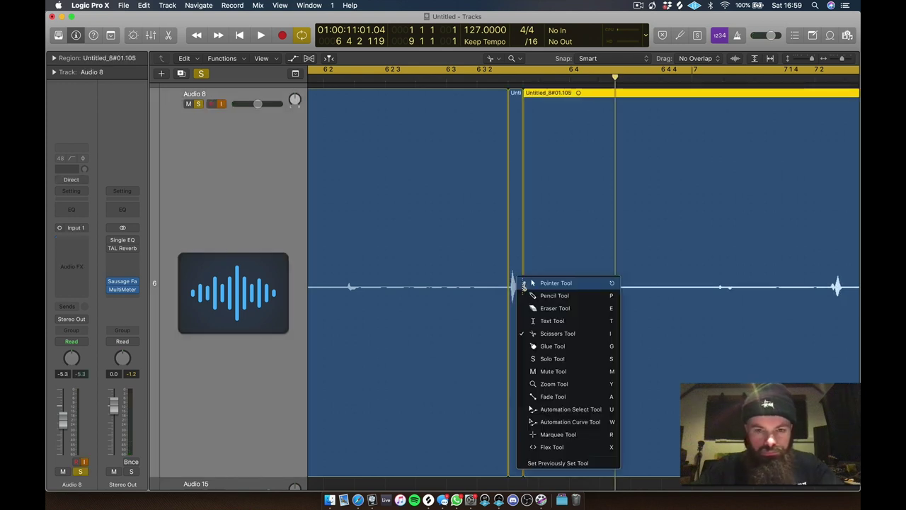
pyautogui.press('t')
pyautogui.click(513, 276)
# - Copy the slice to bar 1 of Audio 5 and move that track between Kick 2 and Hat
pyautogui.press('Return')
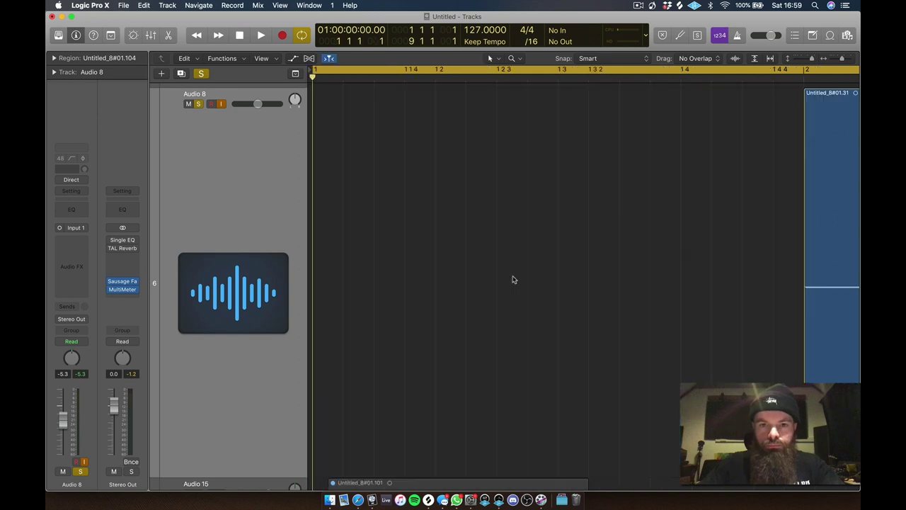
pyautogui.keyDown('ctrl'); pyautogui.keyDown('alt'); pyautogui.click(514, 278); pyautogui.keyUp('alt'); pyautogui.keyUp('ctrl')
pyautogui.keyDown('ctrl'); pyautogui.keyDown('alt'); pyautogui.click(514, 278); pyautogui.keyUp('alt'); pyautogui.keyUp('ctrl')
pyautogui.click(251, 164)
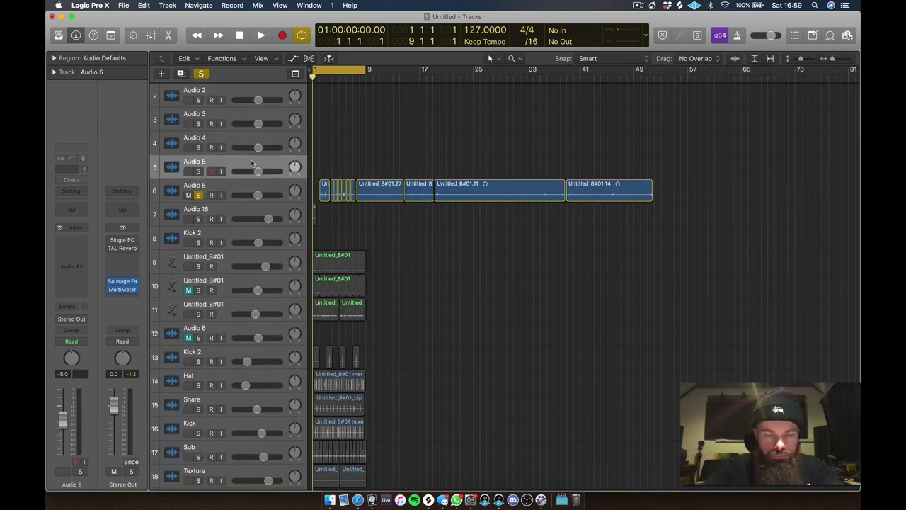
pyautogui.moveTo(251, 161); pyautogui.dragTo(260, 363)
# - Examine the copied hit at the start of Audio 5 up close and audition it
pyautogui.moveTo(398, 331); pyautogui.dragTo(316, 407)
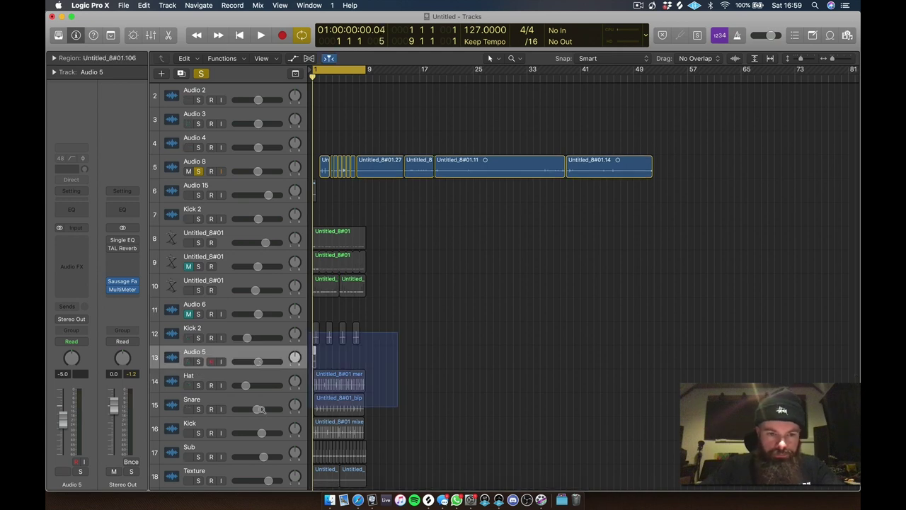
pyautogui.press('z')
pyautogui.moveTo(377, 202); pyautogui.dragTo(262, 260)
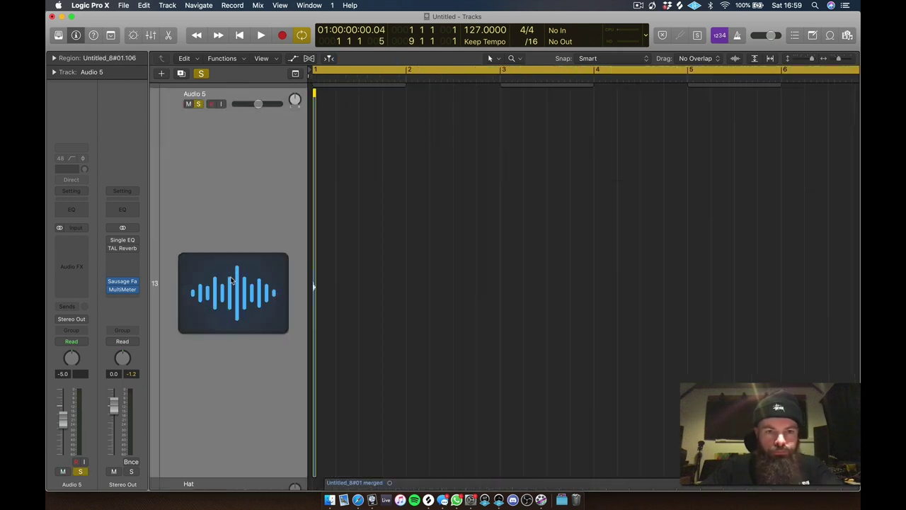
pyautogui.press('space')
pyautogui.press('space')
pyautogui.moveTo(404, 201); pyautogui.dragTo(231, 384)
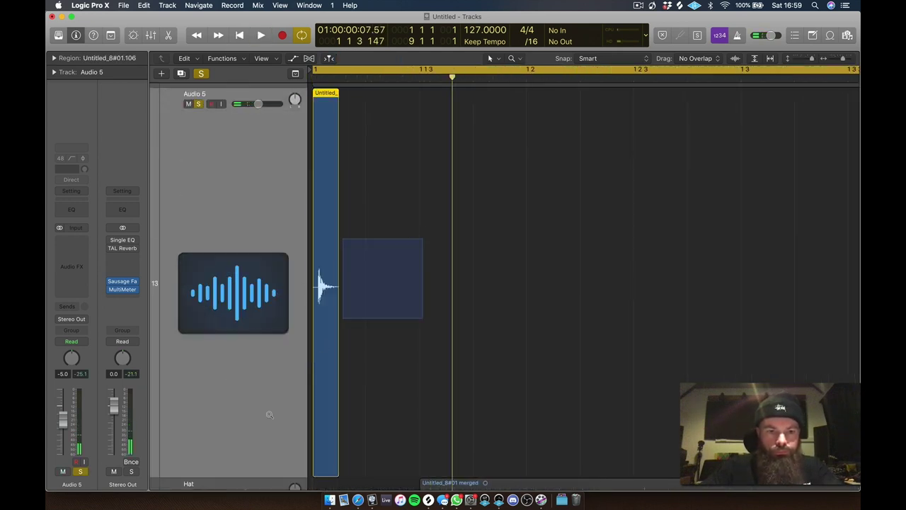
# - Trim the silence before the Audio 5 hit so it starts at bar 1, and audition it with a longer tail
pyautogui.moveTo(315, 475); pyautogui.dragTo(330, 472)
pyautogui.moveTo(355, 435); pyautogui.dragTo(354, 457)
pyautogui.keyDown('ctrl'); pyautogui.keyDown('alt'); pyautogui.click(417, 328); pyautogui.keyUp('alt'); pyautogui.keyUp('ctrl')
pyautogui.press('space')
pyautogui.press('space')
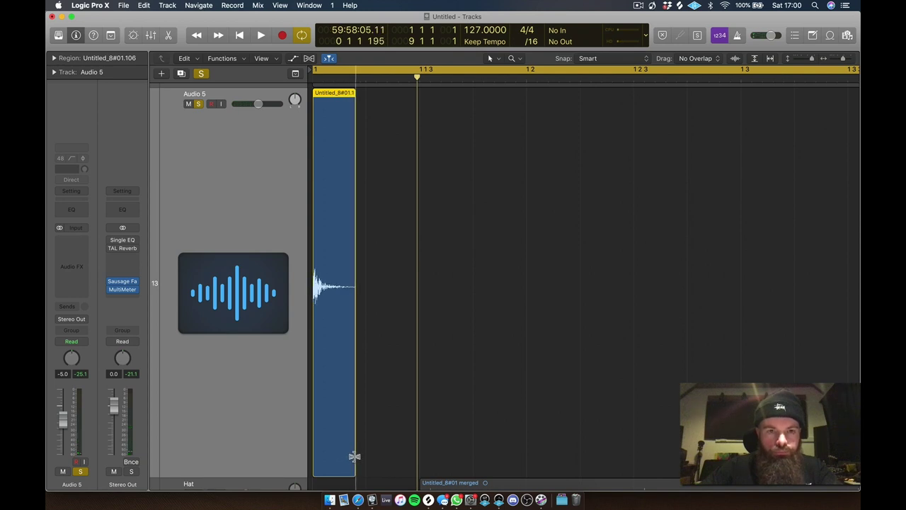
pyautogui.press('space')
pyautogui.press('space')
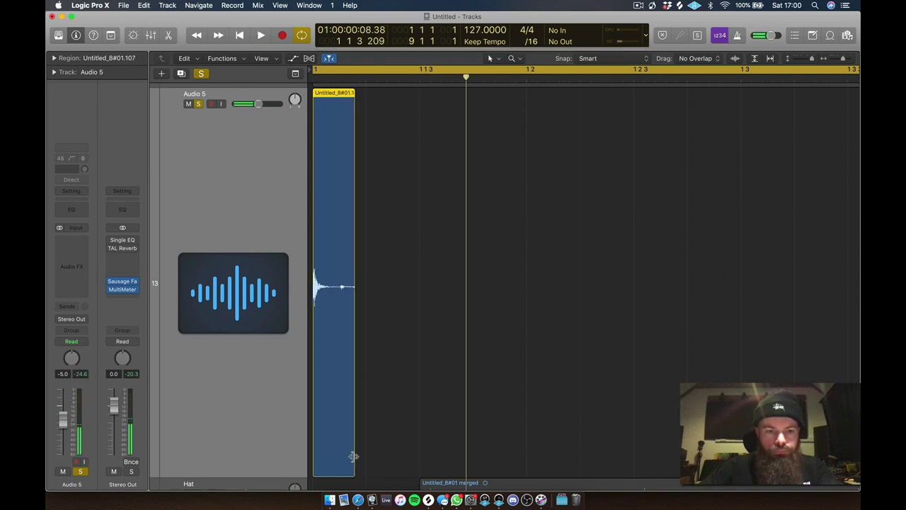
# - Try extending the end of the Audio 5 region further, audition it, and undo the lengthening
pyautogui.moveTo(354, 467)
pyautogui.mouseDown()
pyautogui.moveTo(333, 472)
pyautogui.moveTo(364, 475)
pyautogui.mouseUp()
pyautogui.press('space')
pyautogui.press('space')
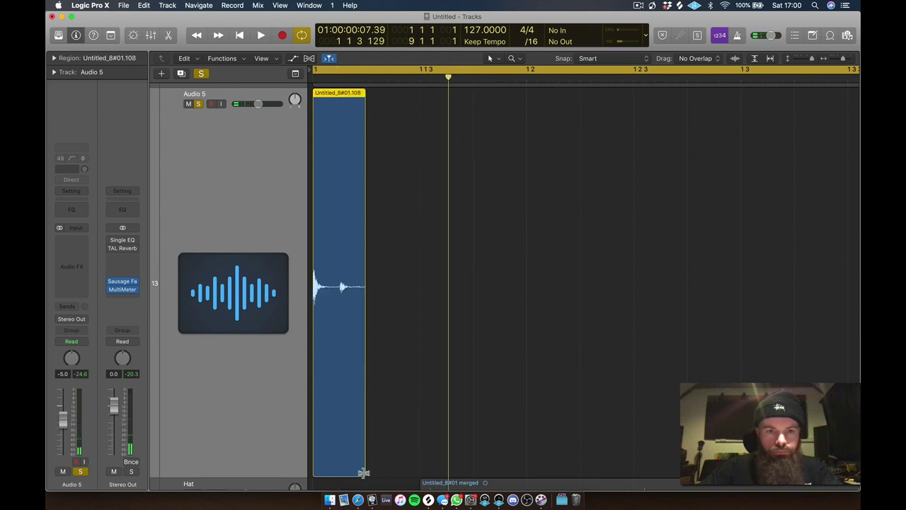
pyautogui.press('space')
pyautogui.press('space')
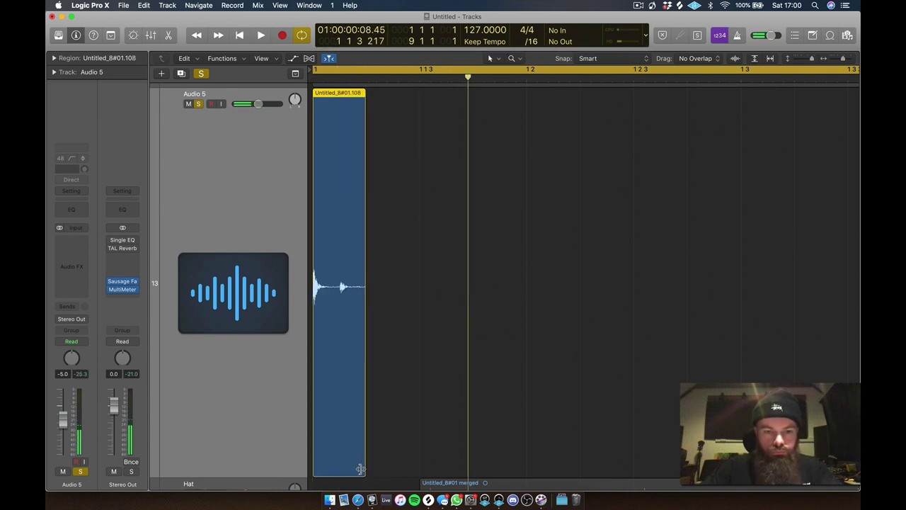
pyautogui.press('super+z')
# - Select the short version of the Audio 5 hit and audition it repeatedly
pyautogui.click(328, 440)
pyautogui.press('space')
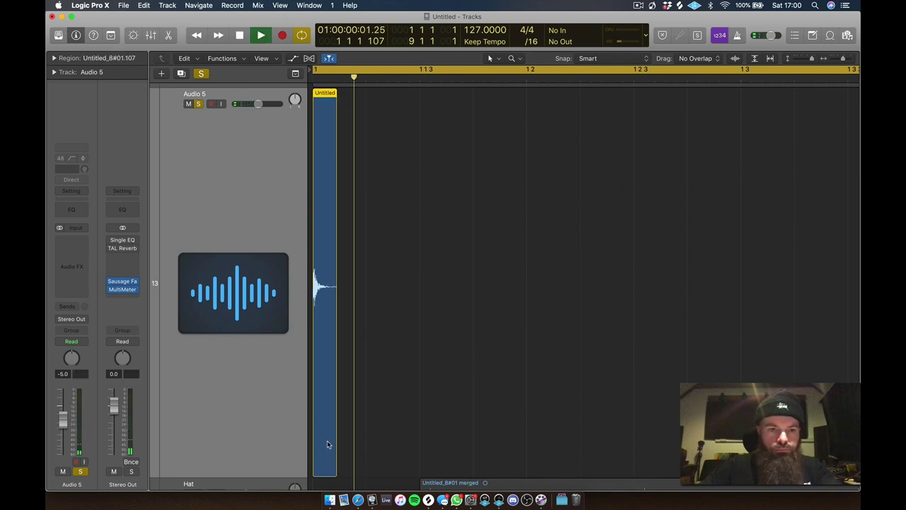
pyautogui.press('space')
pyautogui.press('space')
pyautogui.press('space')
# - Copy the TAL Reverb from the Stereo Out to Audio 5, enable it there and audition the hit with reverb
pyautogui.moveTo(122, 250)
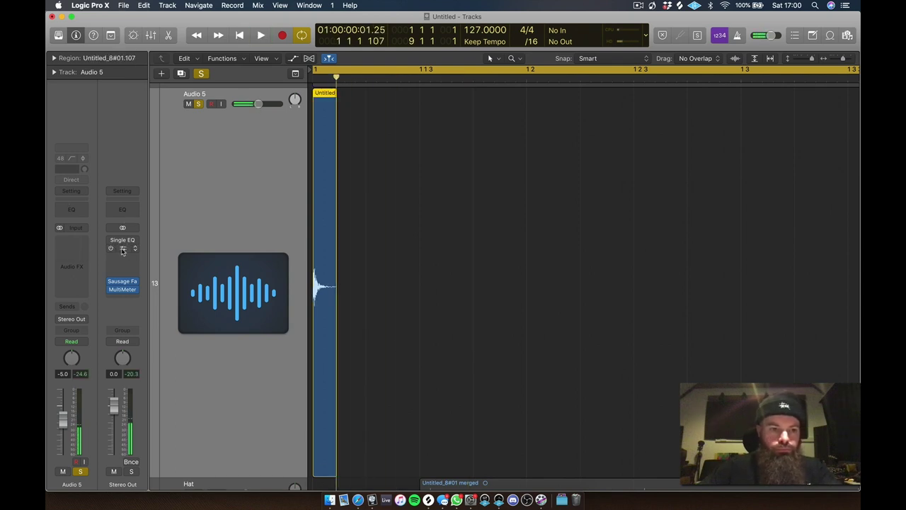
pyautogui.moveTo(69, 243); pyautogui.dragTo(68, 243)
pyautogui.press('space')
pyautogui.press('space')
pyautogui.click(61, 241)
pyautogui.press('space')
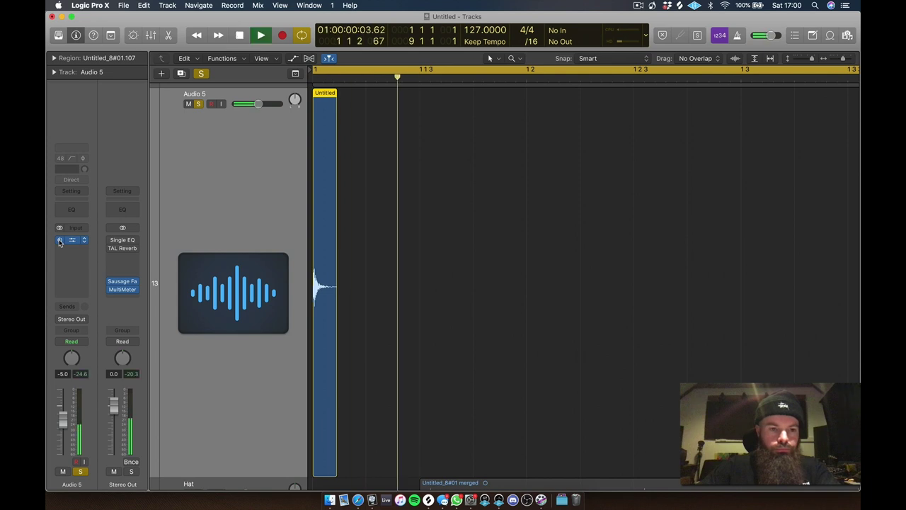
pyautogui.press('space')
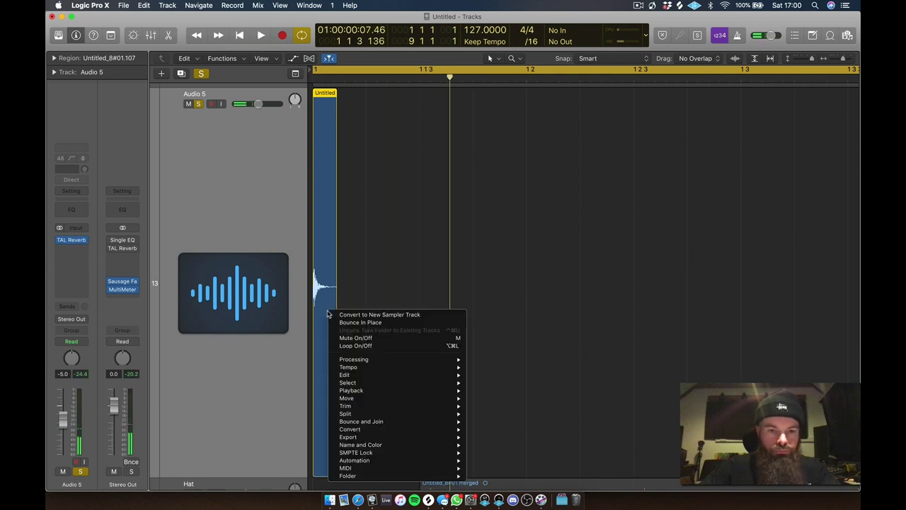
# - Bounce the Audio 5 hit in place with its reverb to a new track
pyautogui.rightClick(328, 311)
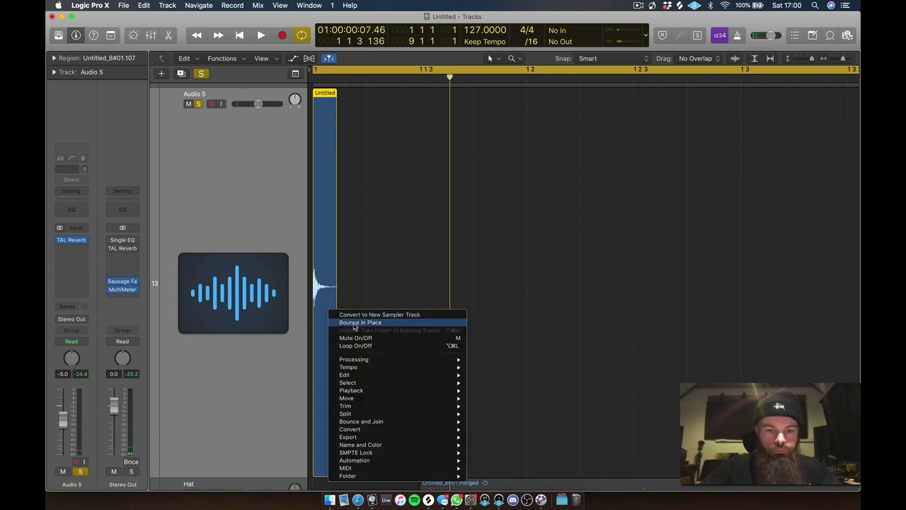
pyautogui.click(361, 322)
pyautogui.press('Return')
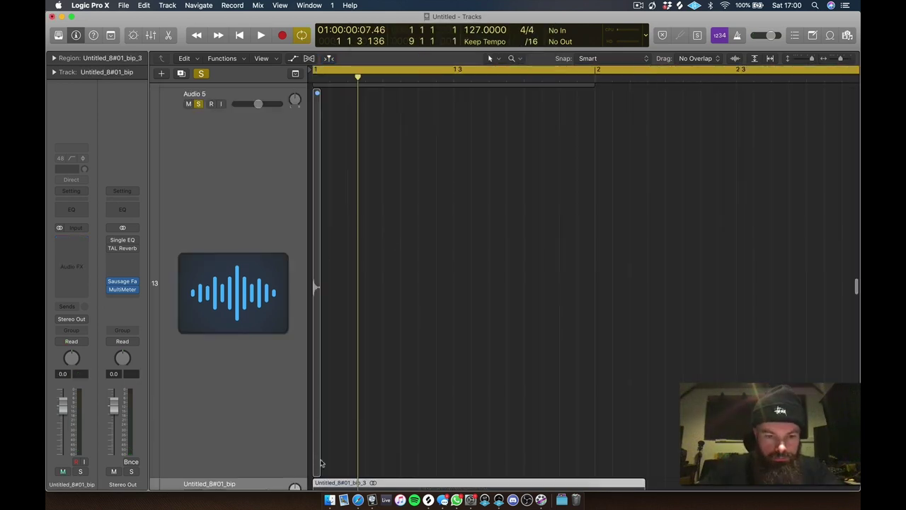
pyautogui.moveTo(320, 462); pyautogui.dragTo(365, 460)
pyautogui.press('space')
pyautogui.press('space')
# - Select the bounced hit region below Audio 5 and solo its track
pyautogui.press('Down')
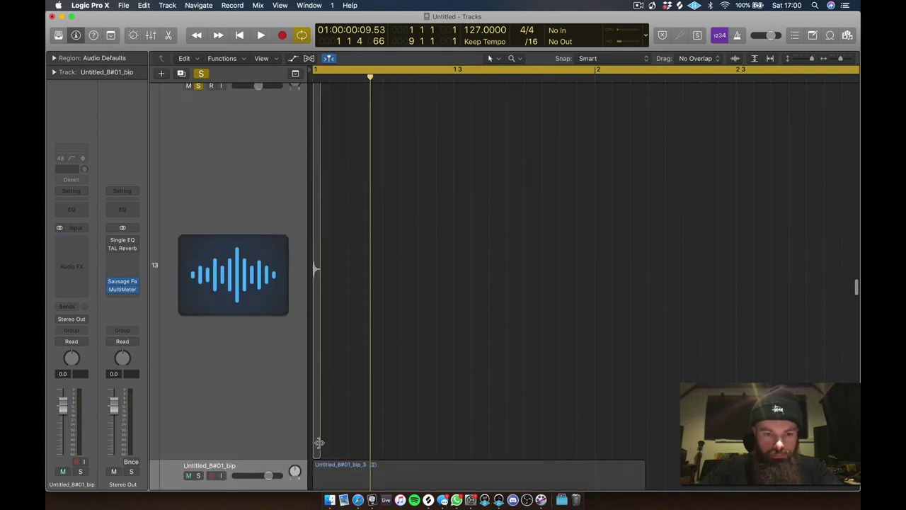
pyautogui.click(319, 442)
pyautogui.moveTo(325, 454); pyautogui.dragTo(315, 452)
pyautogui.scroll(-5, 364, 411)
pyautogui.click(328, 316)
pyautogui.scroll(-2, 328, 317)
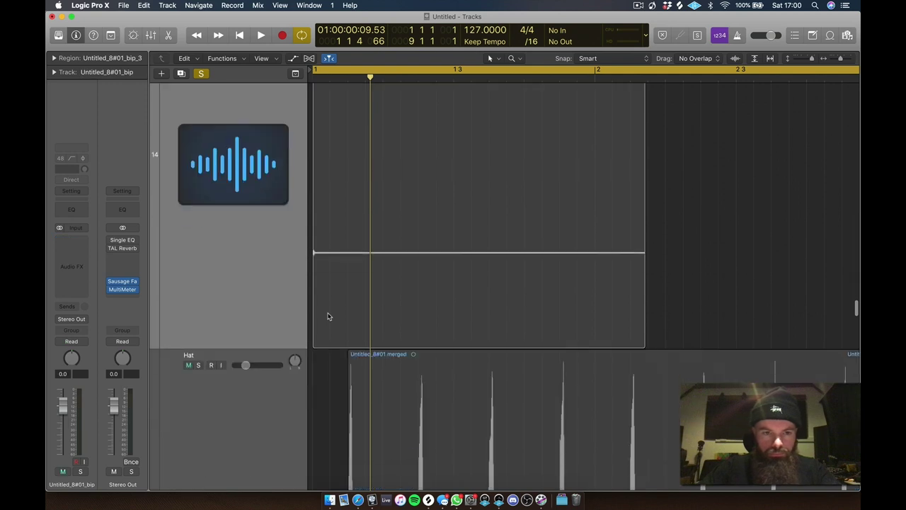
pyautogui.scroll(2, 368, 217)
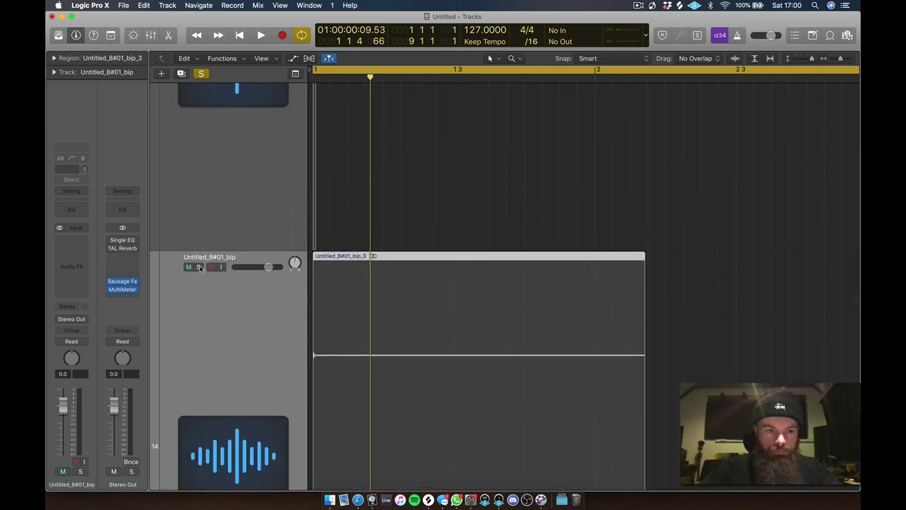
pyautogui.click(199, 267)
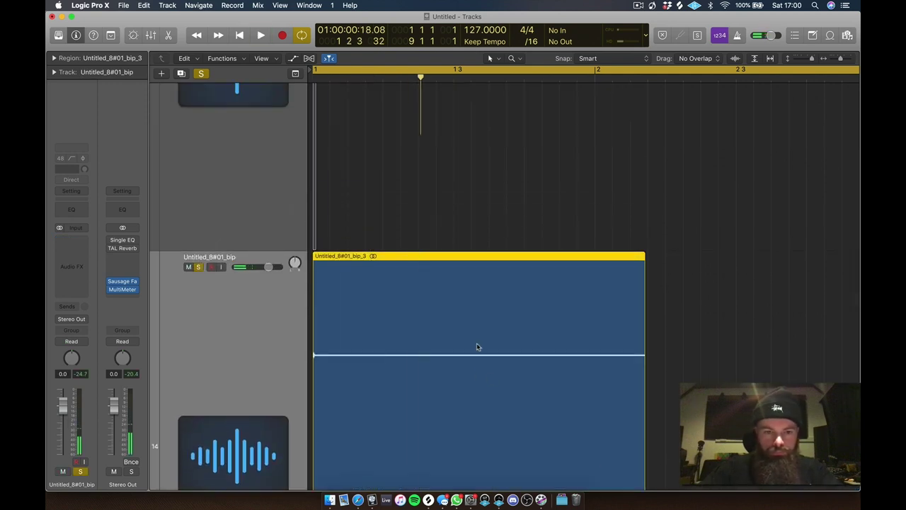
# - Open the bounced hit in the audio file editor and normalize it
pyautogui.doubleClick(478, 347)
pyautogui.click(245, 159)
pyautogui.click(248, 174)
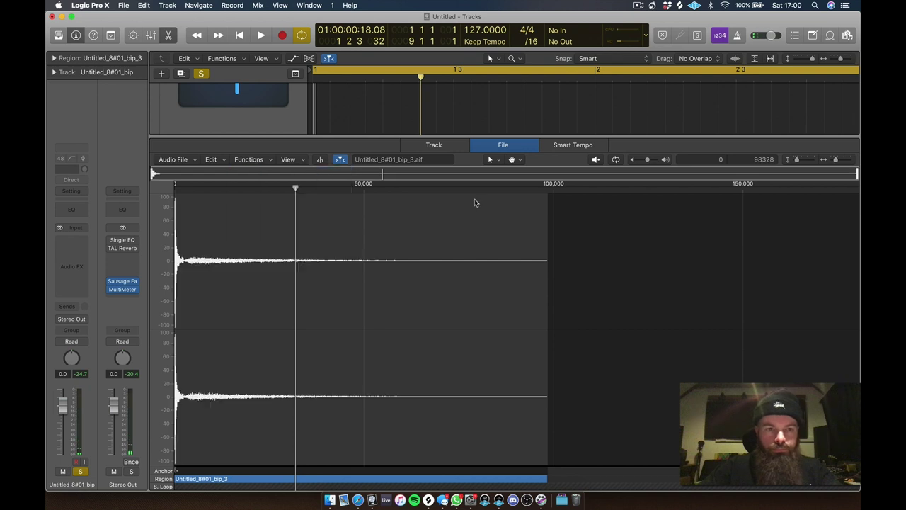
# - Close the audio editor, trim the bounced hit region to its short initial attack and audition it
pyautogui.press('e')
pyautogui.press('space')
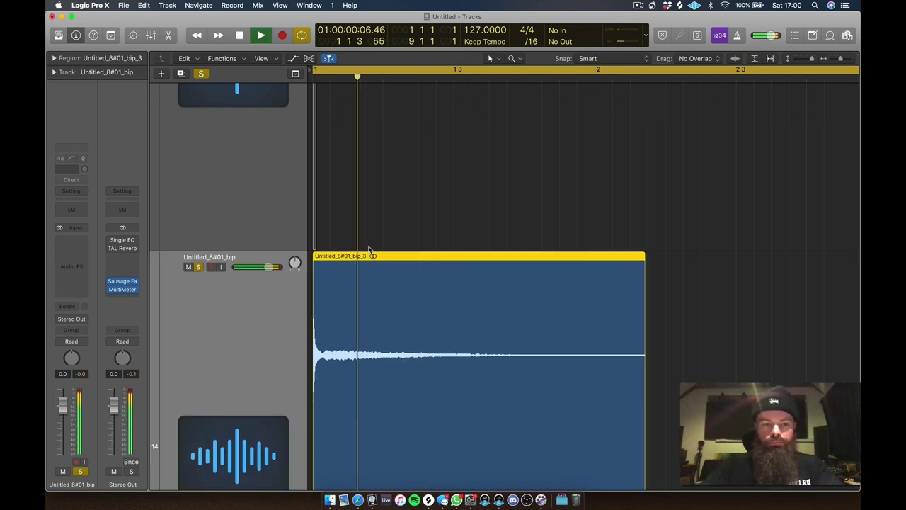
pyautogui.scroll(-4, 559, 347)
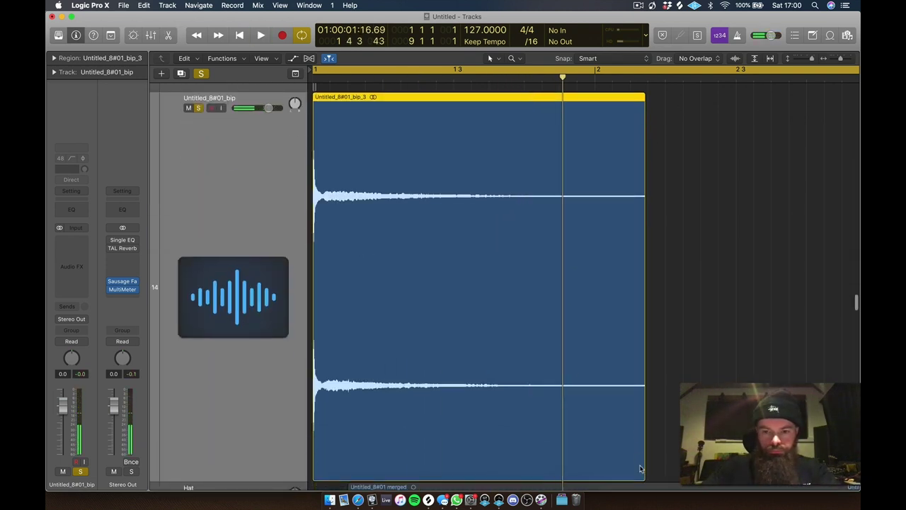
pyautogui.moveTo(645, 466); pyautogui.dragTo(323, 464)
pyautogui.press('space')
pyautogui.press('space')
pyautogui.press('space')
pyautogui.press('space')
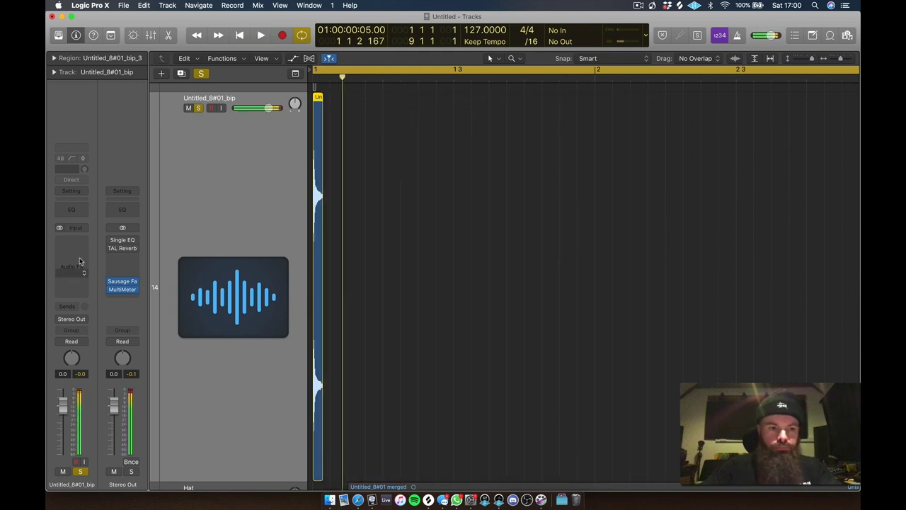
# - Add a Channel EQ to the bounced hit's track and raise the frequency of its enabled low-cut band
pyautogui.click(67, 211)
pyautogui.click(91, 76)
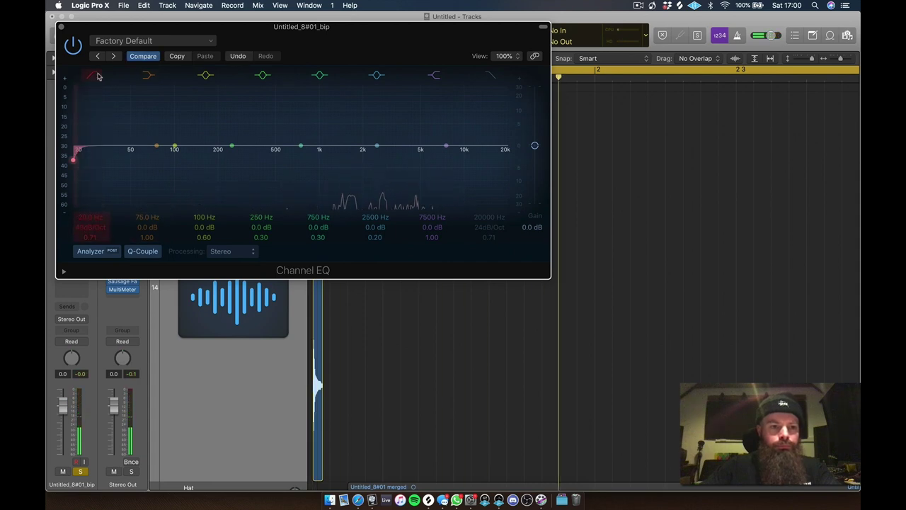
pyautogui.moveTo(91, 208); pyautogui.dragTo(62, 27)
pyautogui.click(61, 27)
# - Move the trimmed hit to the first offbeat and duplicate it onto every offbeat across the first four bars
pyautogui.keyDown('ctrl'); pyautogui.keyDown('alt'); pyautogui.click(357, 226); pyautogui.keyUp('alt'); pyautogui.keyUp('ctrl')
pyautogui.scroll(10, 285, 235)
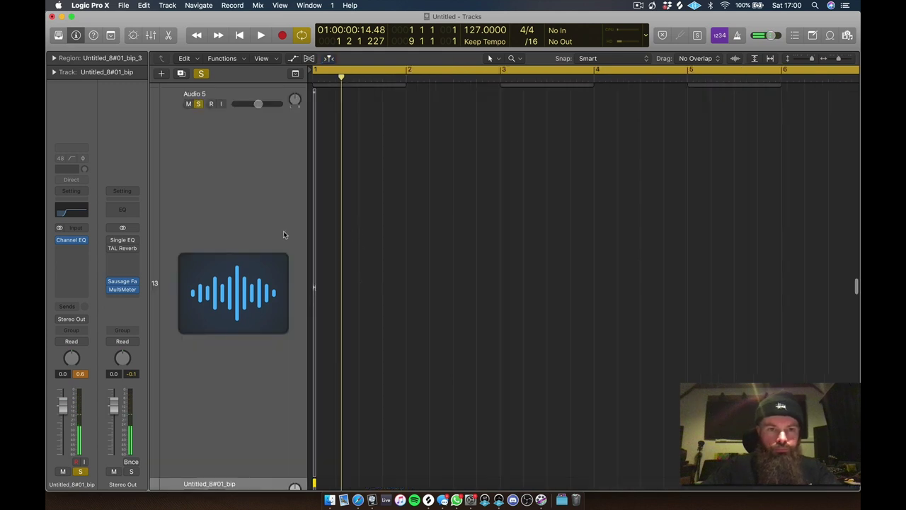
pyautogui.scroll(4, 394, 296)
pyautogui.press('t')
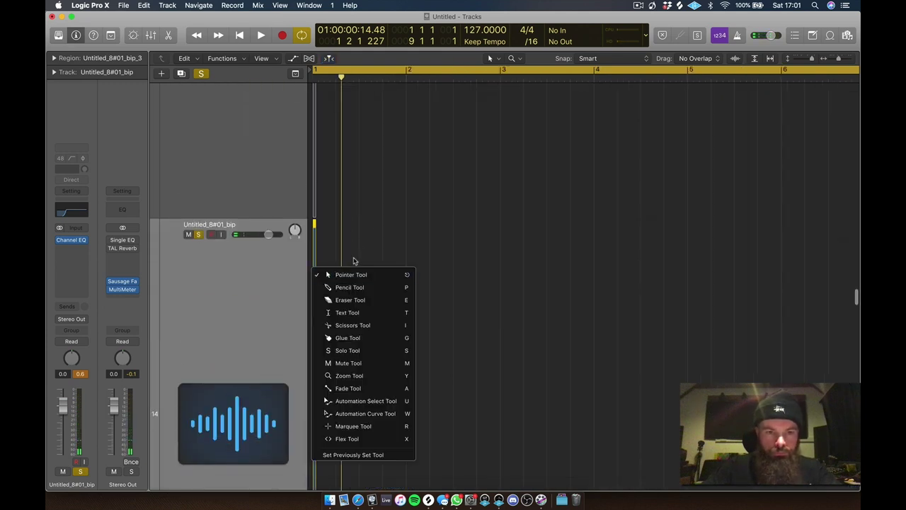
pyautogui.click(428, 188)
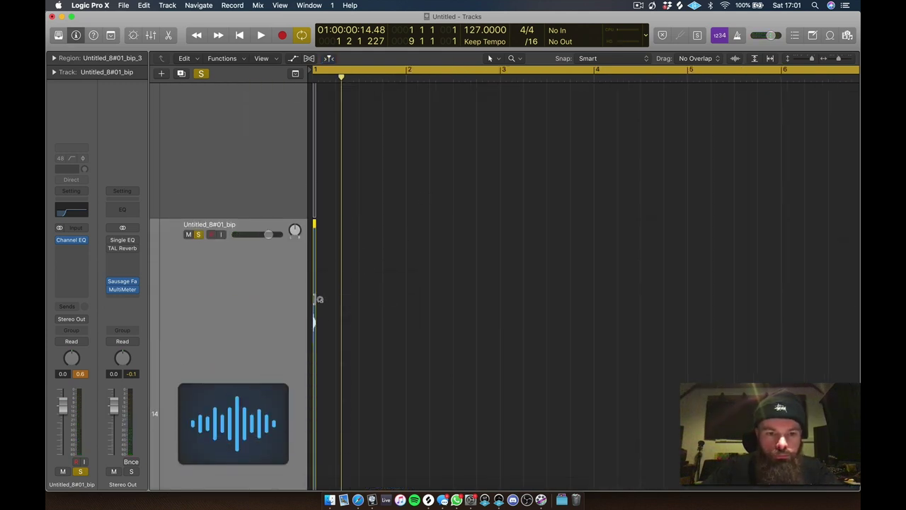
pyautogui.moveTo(316, 303)
pyautogui.mouseDown()
pyautogui.moveTo(350, 309)
pyautogui.moveTo(378, 295)
pyautogui.mouseUp()
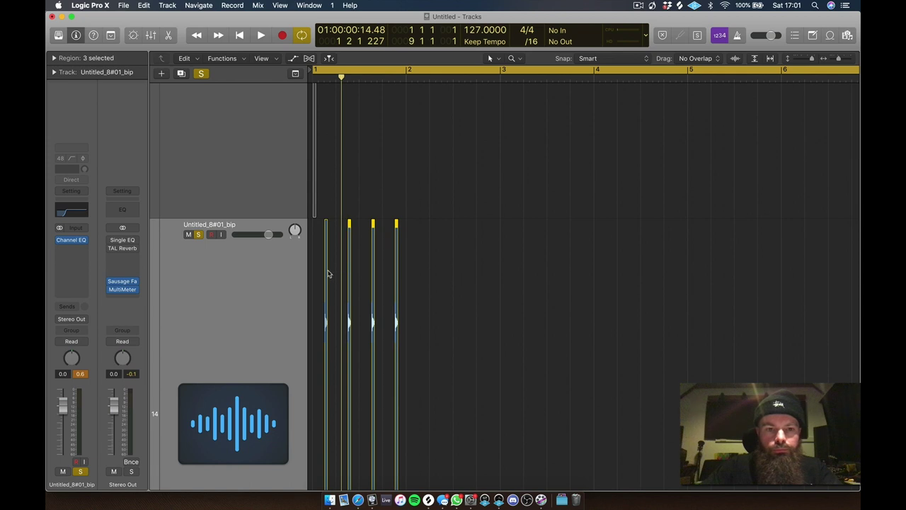
pyautogui.moveTo(325, 257); pyautogui.dragTo(432, 257)
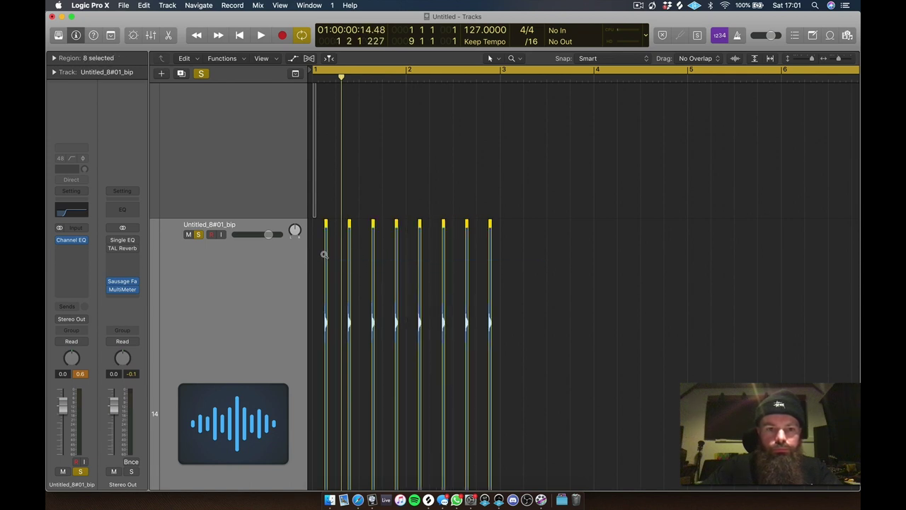
pyautogui.moveTo(326, 257); pyautogui.dragTo(516, 260)
# - Play the loop, lower the offbeat hit track's volume to -9.4 dB and mute Audio 8
pyautogui.press('space')
pyautogui.press('z')
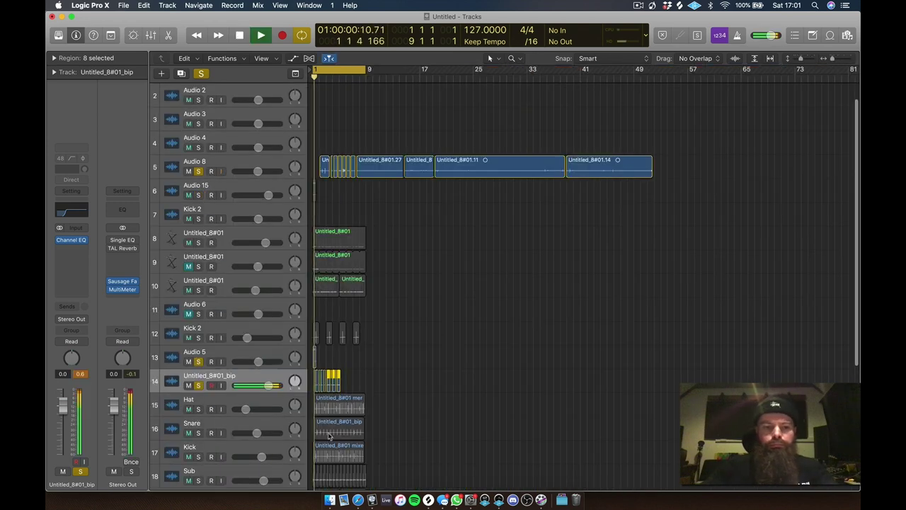
pyautogui.moveTo(265, 386); pyautogui.dragTo(252, 386)
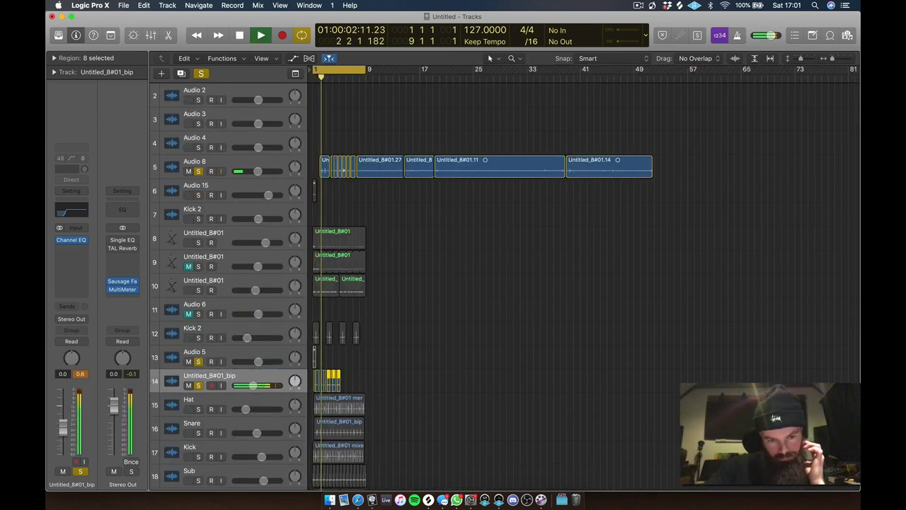
pyautogui.click(189, 171)
pyautogui.moveTo(435, 334); pyautogui.dragTo(257, 460)
pyautogui.press('space')
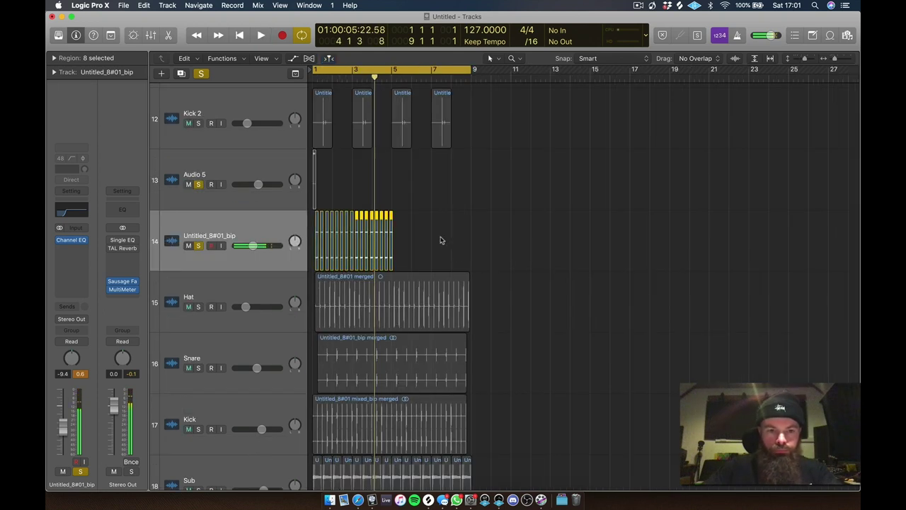
# - Copy the four-bar pattern of hits to fill bars 5 to 8 and audition it with Audio 5 unsoloed
pyautogui.click(296, 248)
pyautogui.moveTo(317, 237); pyautogui.dragTo(395, 234)
pyautogui.press('space')
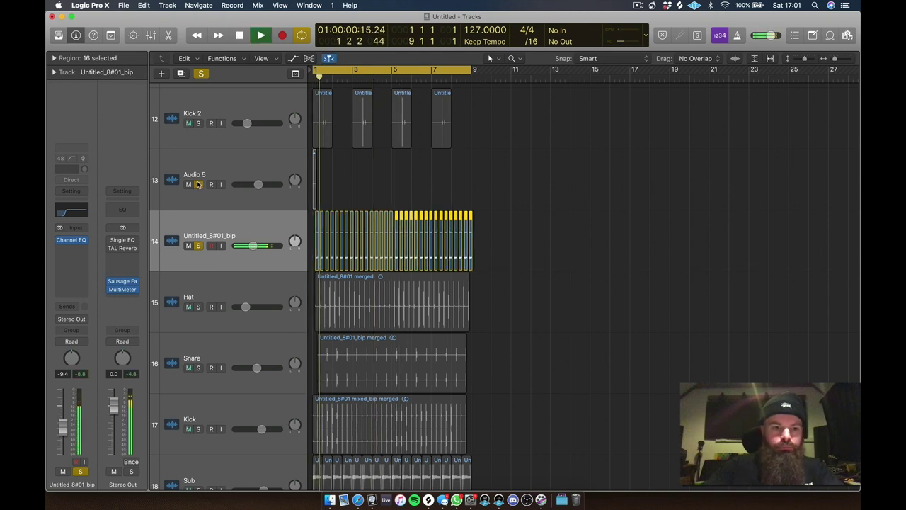
pyautogui.click(71, 251)
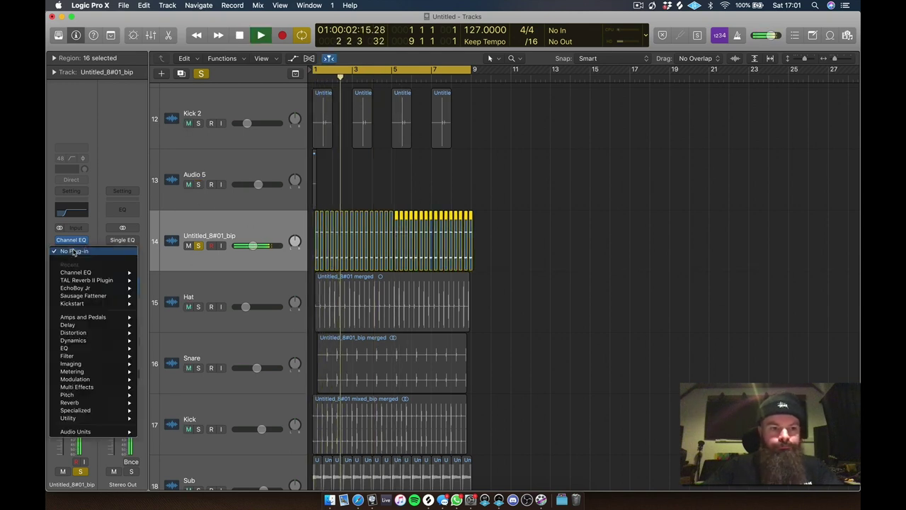
pyautogui.press('Escape')
pyautogui.press('space')
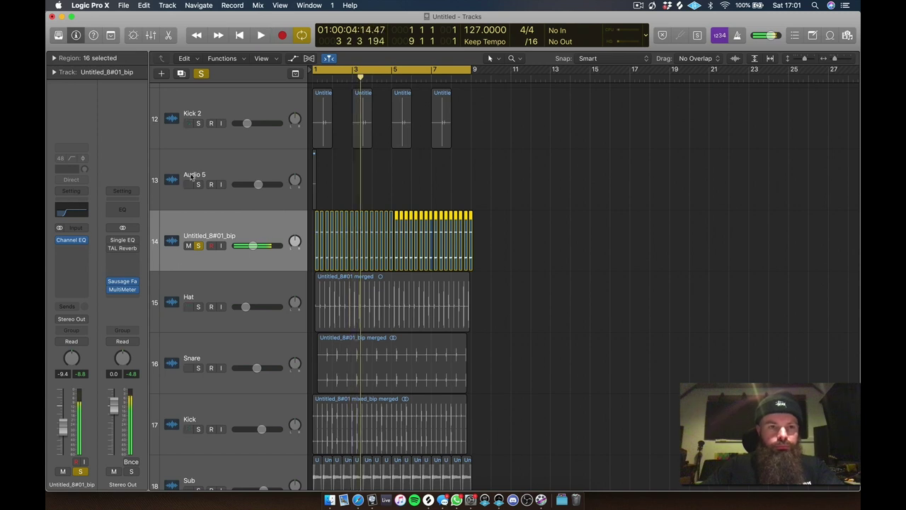
# - Join all the offbeat hits into one region and copy it to a new duplicate track directly below
pyautogui.click(181, 73)
pyautogui.click(296, 245)
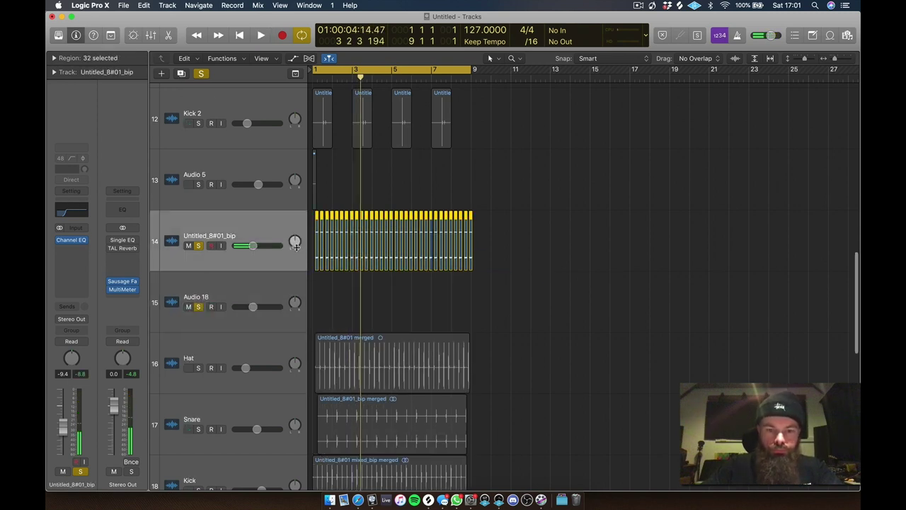
pyautogui.press('super+j')
pyautogui.moveTo(374, 245); pyautogui.dragTo(374, 309)
# - Insert the Waves SoundShifter Pitch (s) plug-in on Audio 18 after the Channel EQ and close its window
pyautogui.click(71, 251)
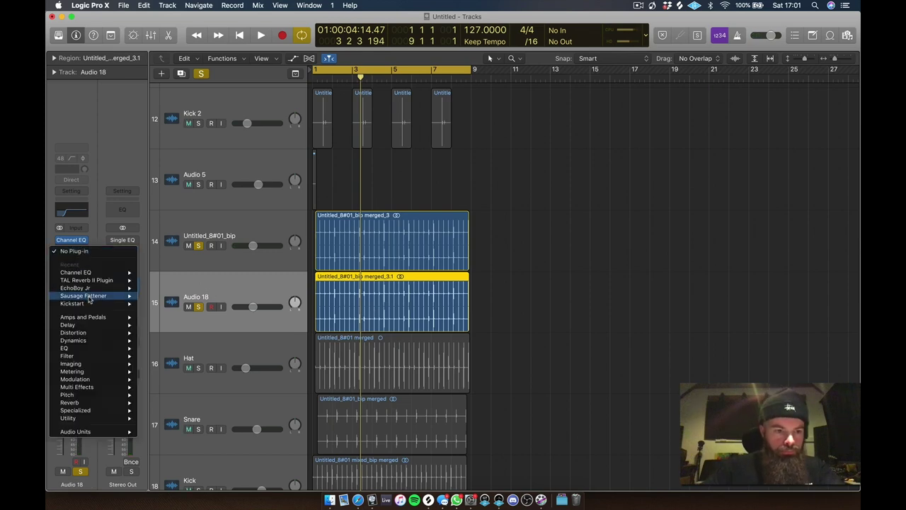
pyautogui.moveTo(89, 299)
pyautogui.moveTo(76, 431)
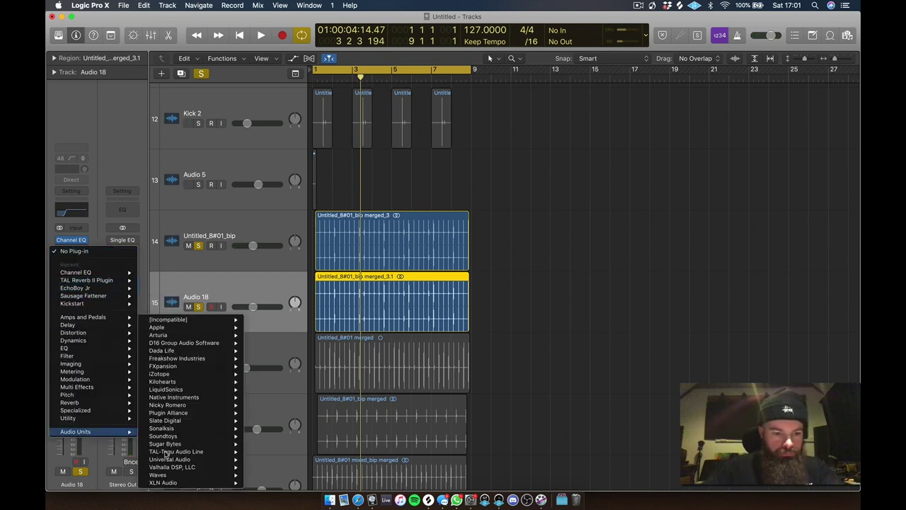
pyautogui.moveTo(181, 451)
pyautogui.moveTo(170, 474)
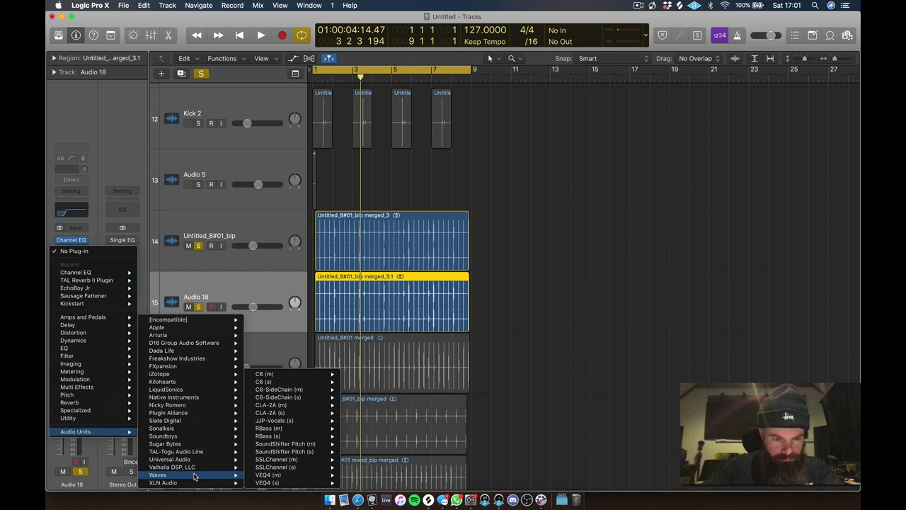
pyautogui.click(307, 453)
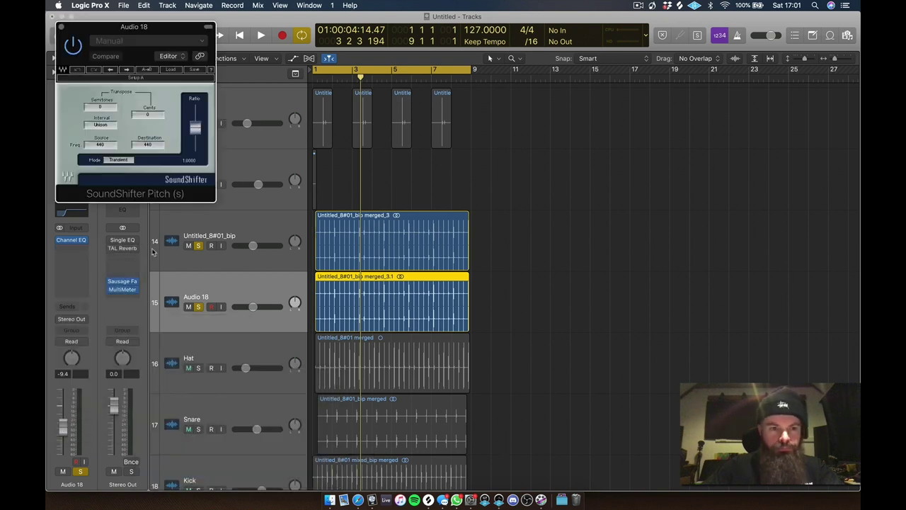
pyautogui.click(61, 29)
# - Audition both hit layers and bounce the Audio 18 region in place to a new track, muting the source
pyautogui.press('space')
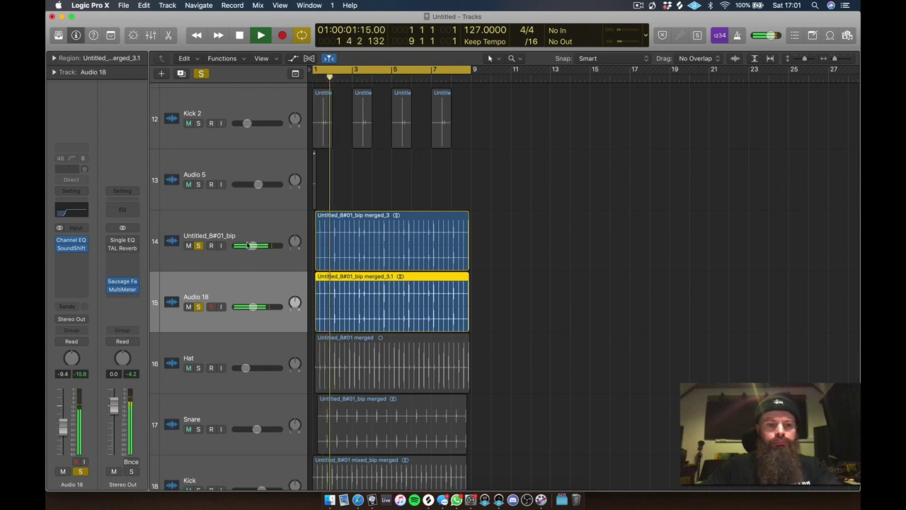
pyautogui.press('space')
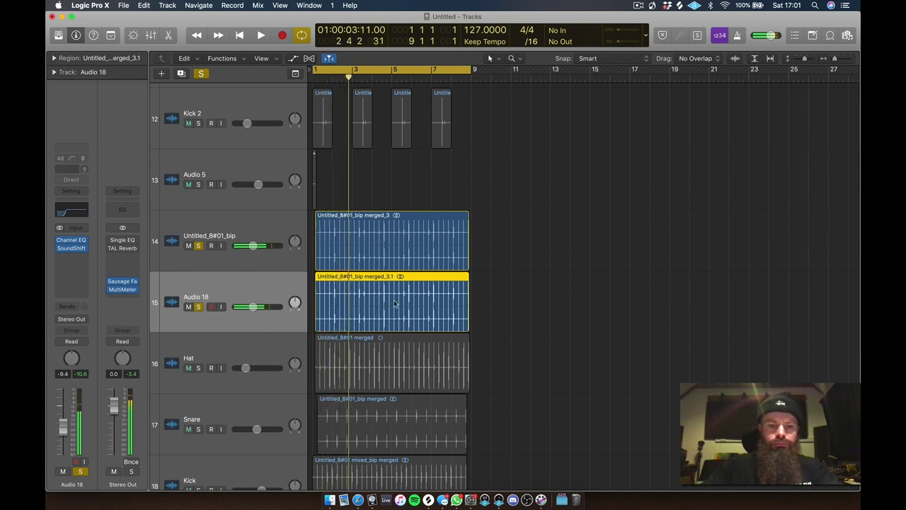
pyautogui.rightClick(396, 303)
pyautogui.click(419, 305)
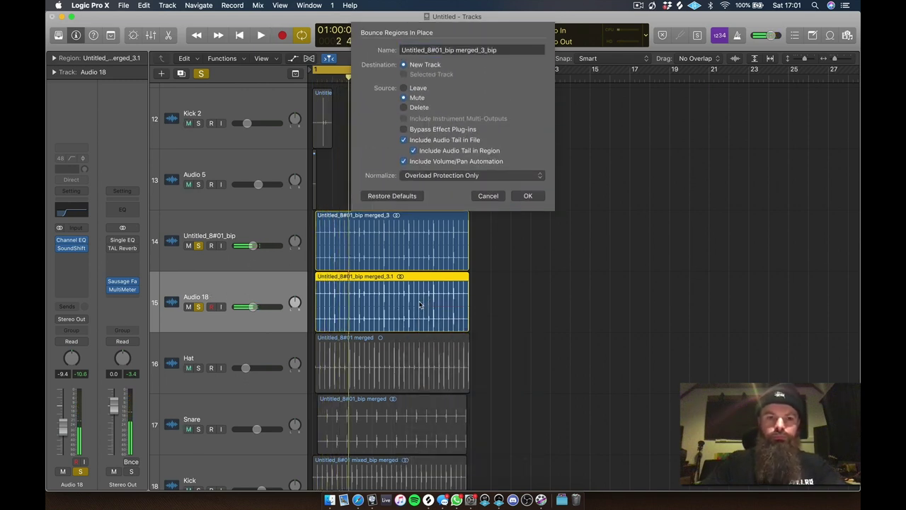
pyautogui.press('Return')
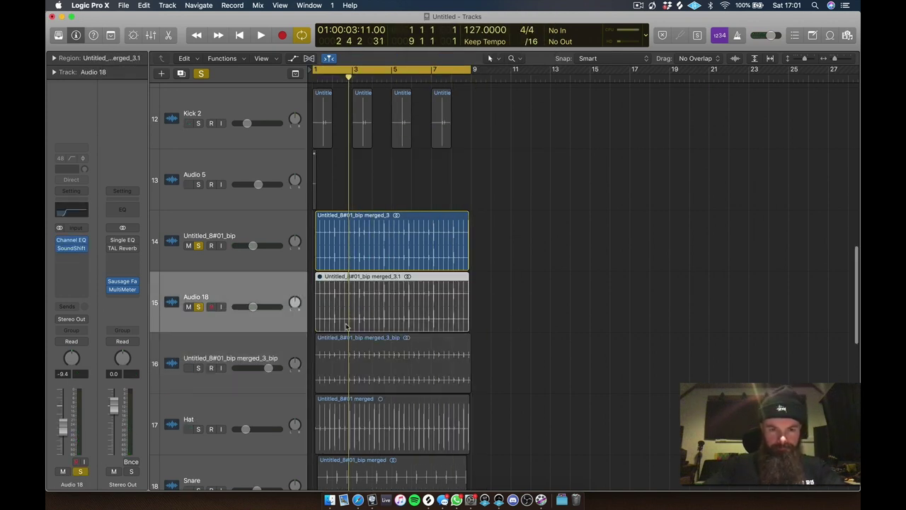
# - Delete the original Audio 18 region and track, solo the bounced layer and play it with the first layer
pyautogui.press('Delete')
pyautogui.press('Delete')
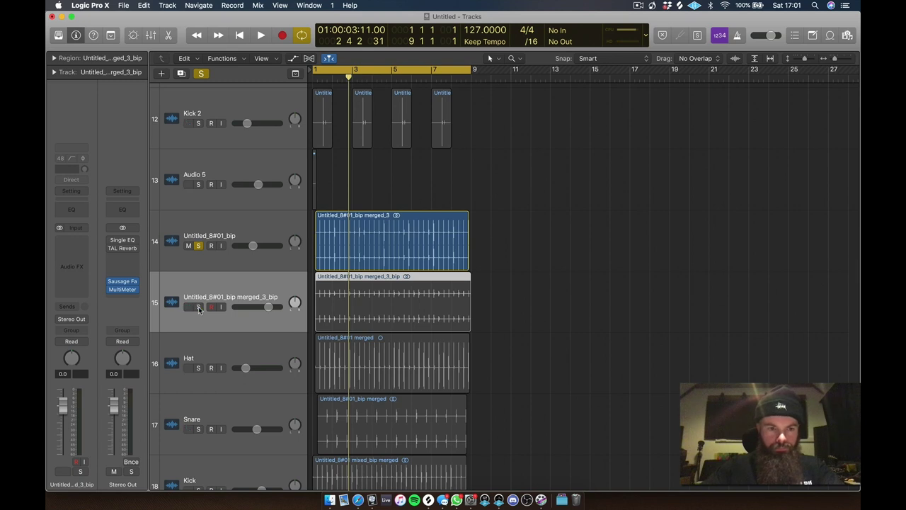
pyautogui.click(199, 307)
pyautogui.press('space')
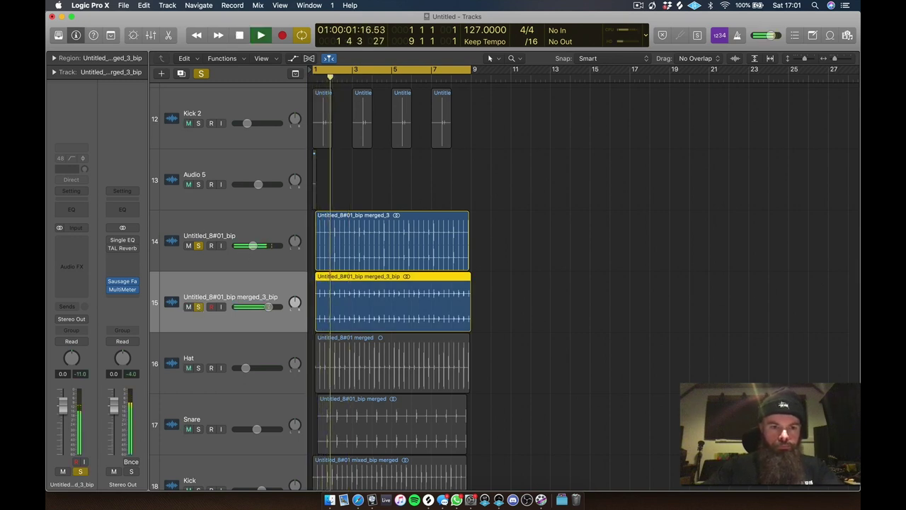
# - Set the Untitled_8#01_bip track's volume to -11.2 dB and copy the Stereo Out's TAL Reverb to the bounced layer, enabling it
pyautogui.moveTo(253, 245); pyautogui.dragTo(251, 246)
pyautogui.moveTo(122, 248); pyautogui.dragTo(74, 242)
pyautogui.click(61, 241)
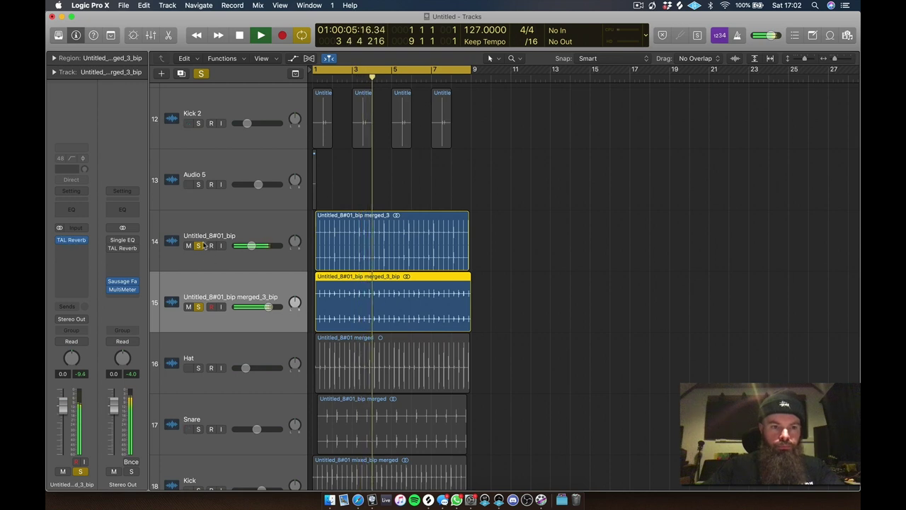
# - Insert TAL Reverb II on the Untitled_8#01_bip track with the low gain at -2.5 dB and low frequency at 700 Hz
pyautogui.click(224, 224)
pyautogui.click(71, 248)
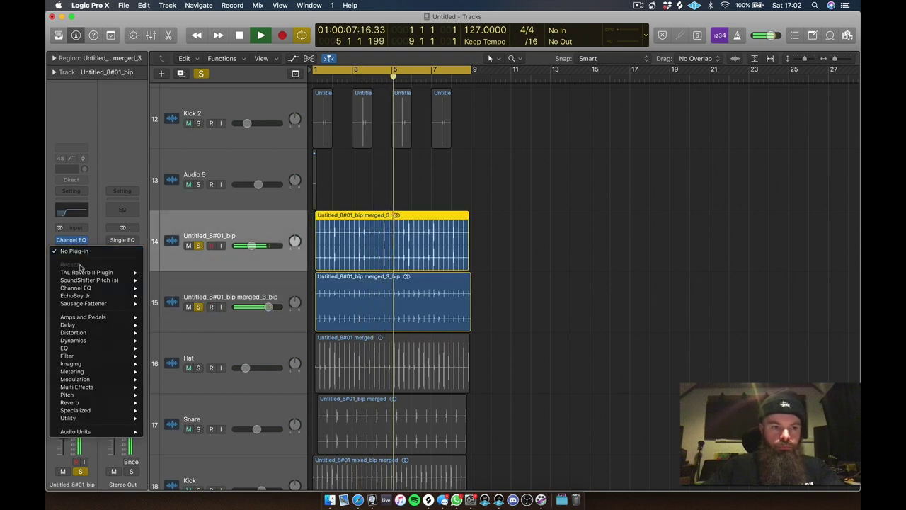
pyautogui.moveTo(106, 272)
pyautogui.click(166, 272)
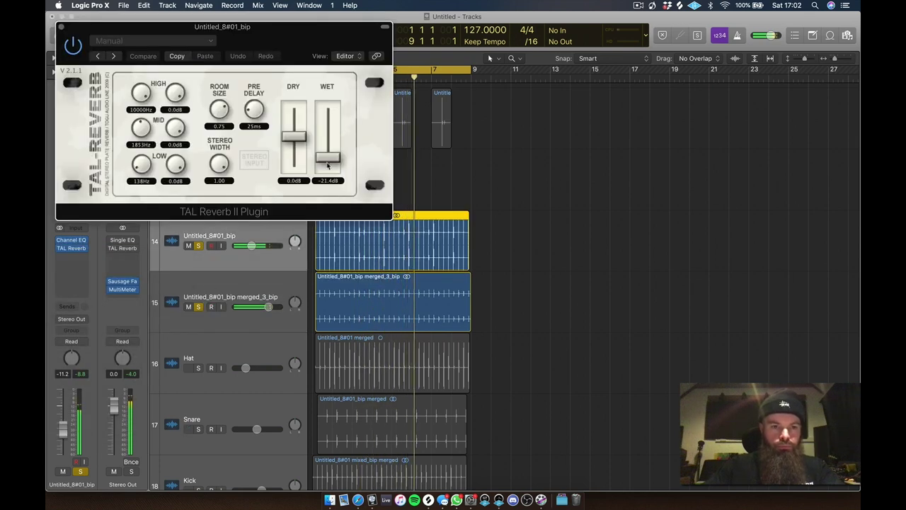
pyautogui.moveTo(175, 166); pyautogui.dragTo(171, 207)
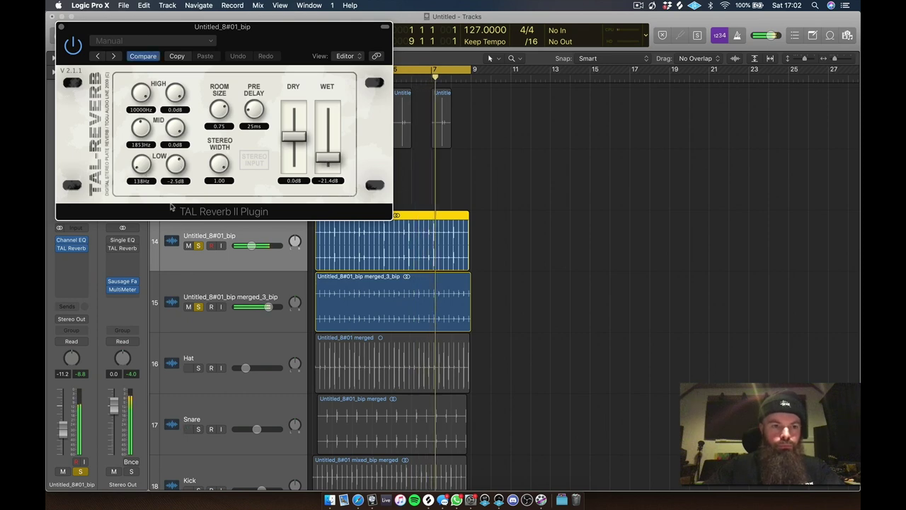
pyautogui.moveTo(141, 164); pyautogui.dragTo(77, 18)
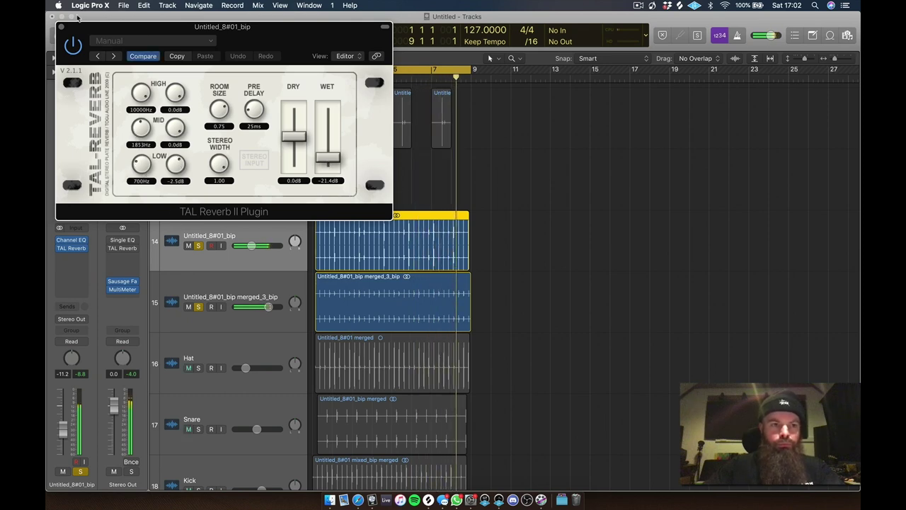
pyautogui.click(61, 26)
# - Unsolo both offbeat percussion tracks to hear them within the full arrangement
pyautogui.press('z')
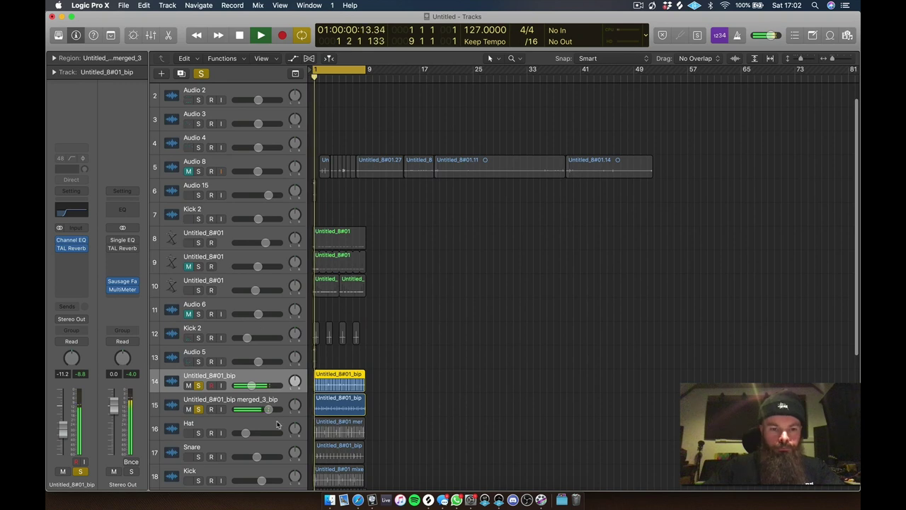
pyautogui.click(199, 385)
pyautogui.click(198, 409)
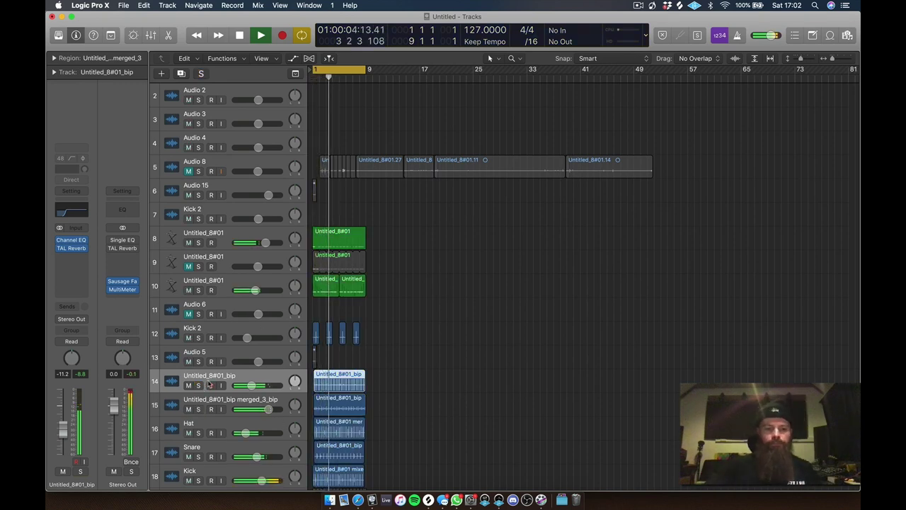
# - Mute the Untitled_8#01_bip track and set the bounced merged_3_bip track's volume to -0.5 dB
pyautogui.click(188, 386)
pyautogui.moveTo(269, 409); pyautogui.dragTo(265, 410)
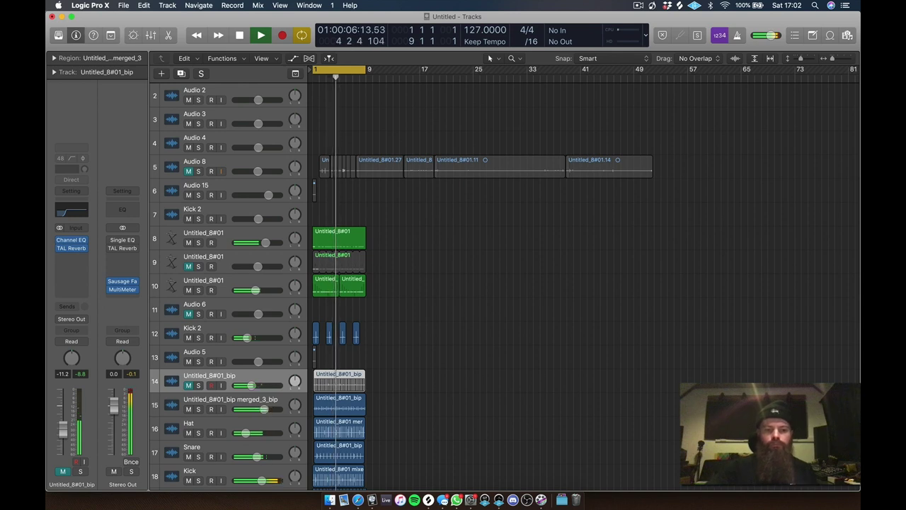
pyautogui.click(223, 403)
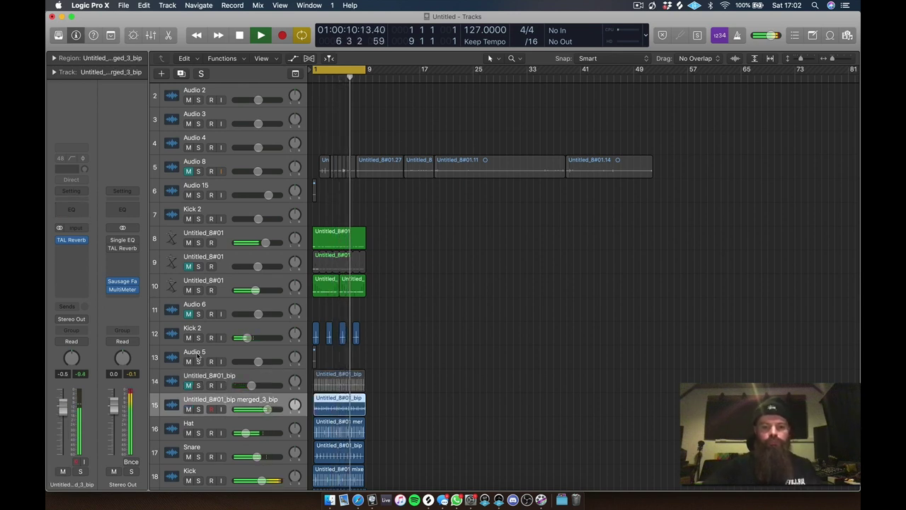
# - Set the TAL Reverb II wet level on the merged_3_bip track to -17.1 dB
pyautogui.click(71, 240)
pyautogui.moveTo(316, 147); pyautogui.dragTo(320, 162)
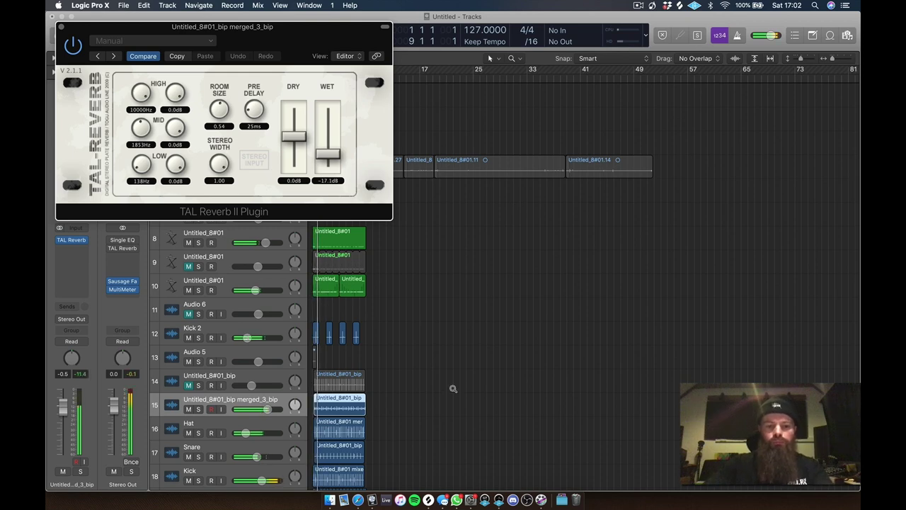
pyautogui.click(61, 27)
# - Solo the Untitled_8#01_bip track and insert a stereo Kilohearts Faturator after its TAL Reverb, adjusting the saturation
pyautogui.click(198, 385)
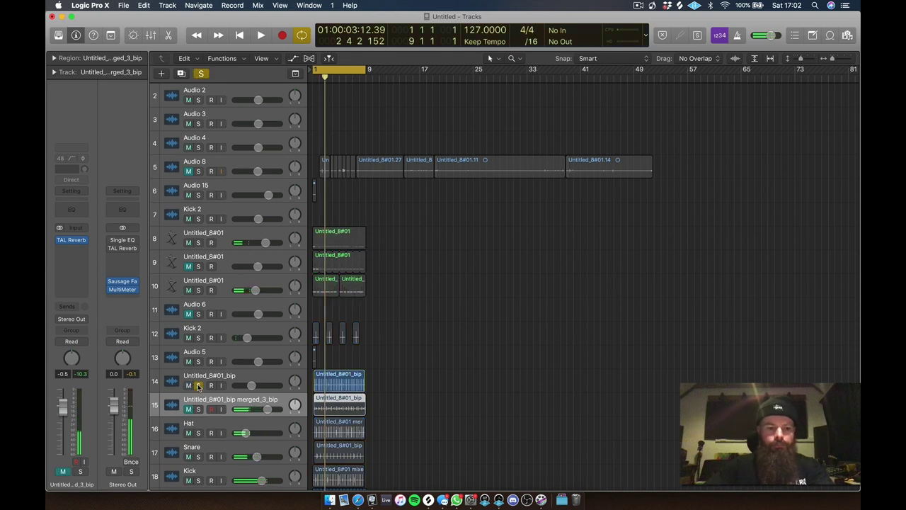
pyautogui.press('space')
pyautogui.click(206, 380)
pyautogui.click(70, 210)
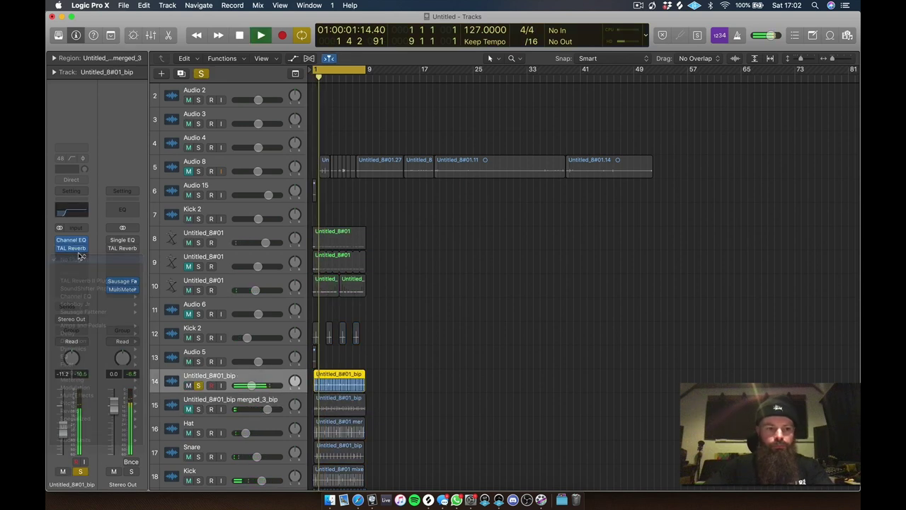
pyautogui.click(80, 255)
pyautogui.moveTo(128, 440)
pyautogui.moveTo(213, 381)
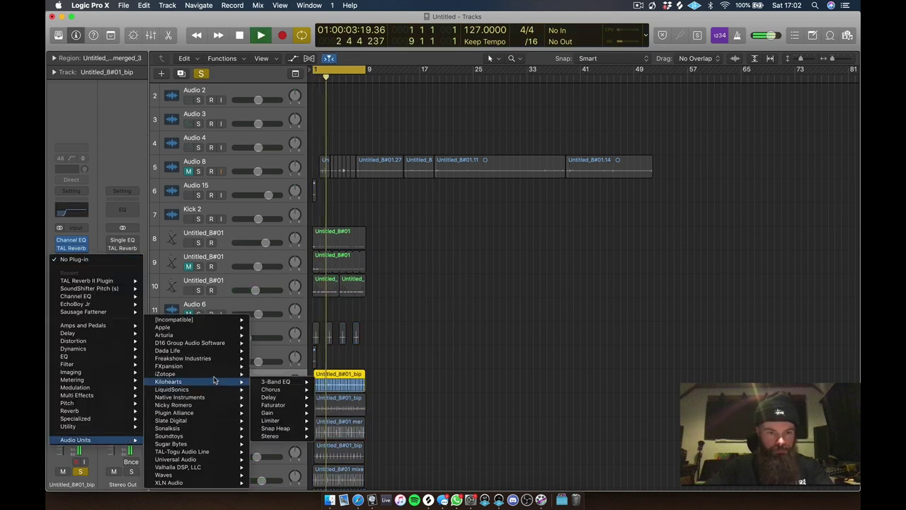
pyautogui.moveTo(290, 398)
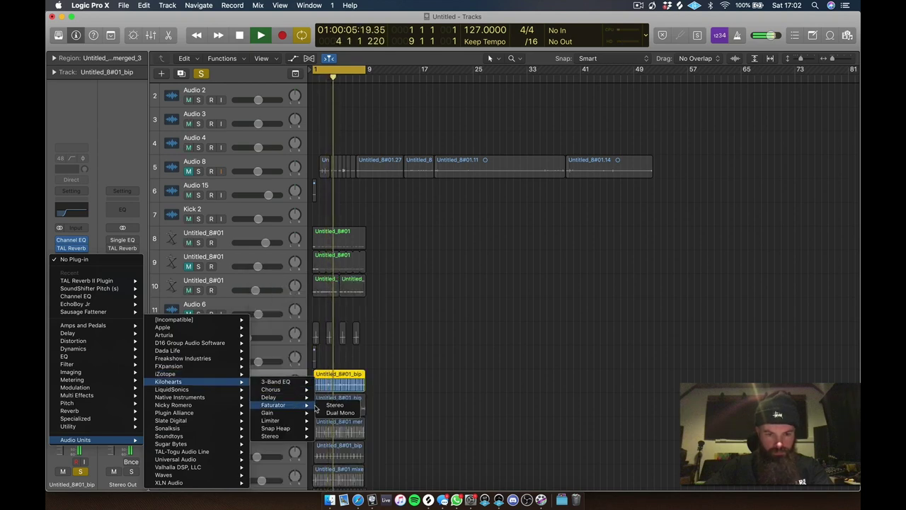
pyautogui.click(335, 405)
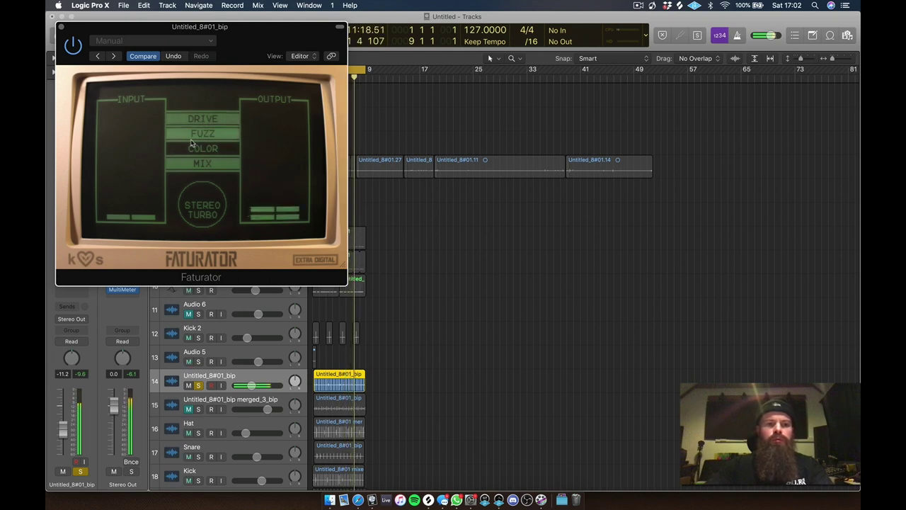
pyautogui.click(61, 27)
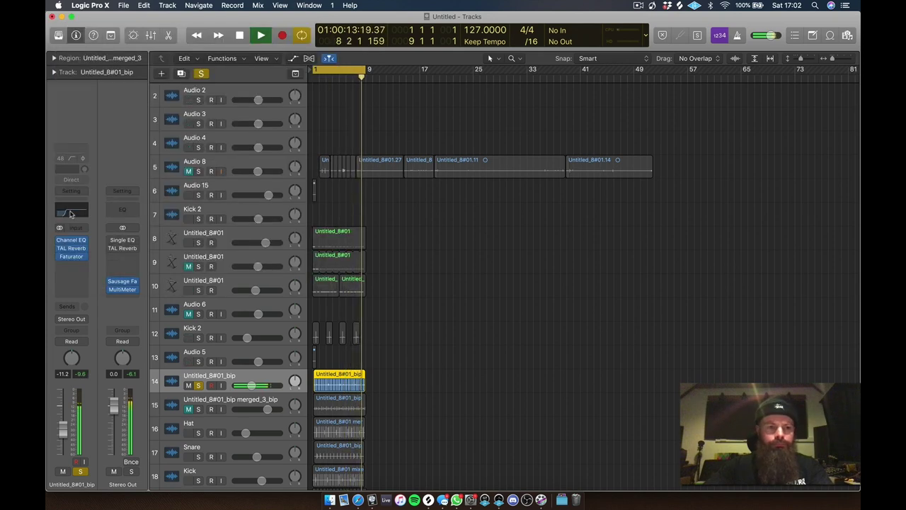
# - In Untitled_8#01_bip's Channel EQ, set the low cut to 134 Hz and a narrow -24 dB notch at 3050 Hz with Q 61
pyautogui.click(71, 239)
pyautogui.moveTo(199, 195); pyautogui.dragTo(276, 193)
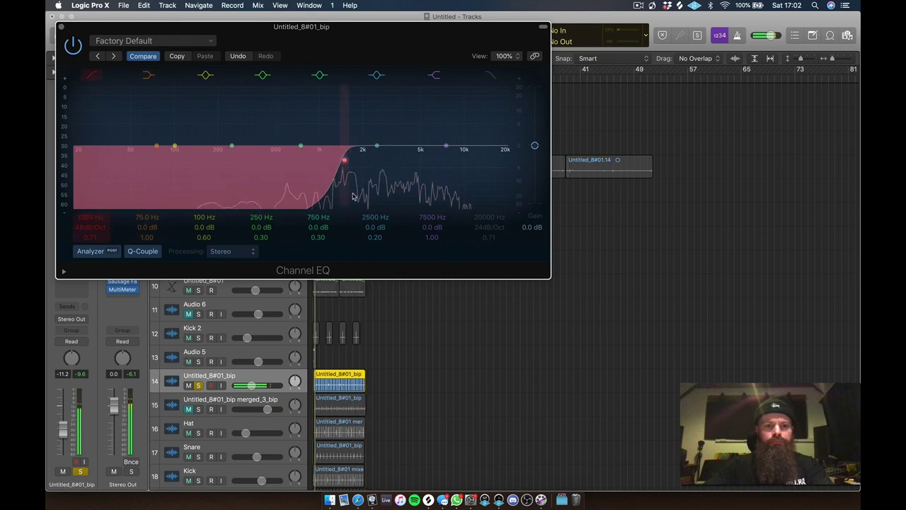
pyautogui.moveTo(360, 173); pyautogui.dragTo(359, 160)
pyautogui.moveTo(368, 237); pyautogui.dragTo(368, 198)
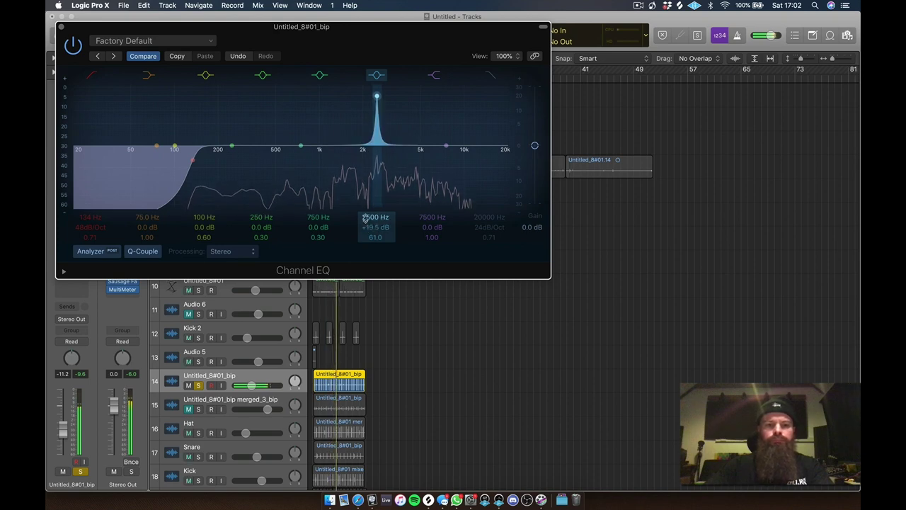
pyautogui.moveTo(365, 217)
pyautogui.mouseDown()
pyautogui.moveTo(365, 233)
pyautogui.moveTo(365, 210)
pyautogui.mouseUp()
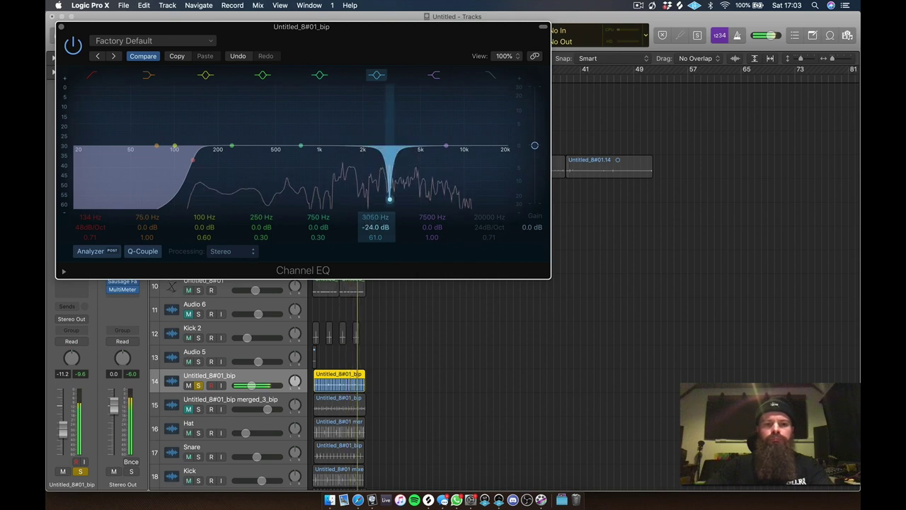
# - Add a +14 dB high shelf at 9300 Hz and cuts of -13 dB at 245 Hz and -9.5 dB at 1160 Hz
pyautogui.moveTo(456, 167); pyautogui.dragTo(473, 111)
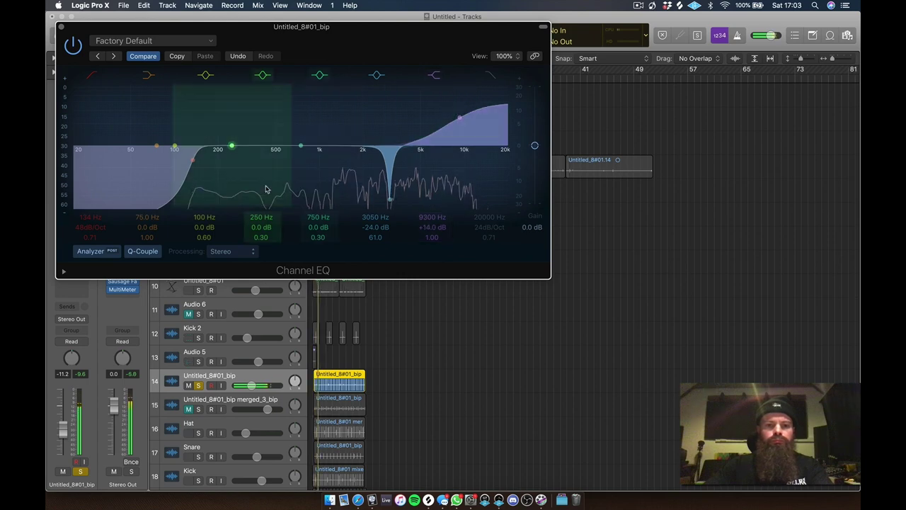
pyautogui.moveTo(271, 194); pyautogui.dragTo(306, 246)
pyautogui.moveTo(236, 183); pyautogui.dragTo(234, 223)
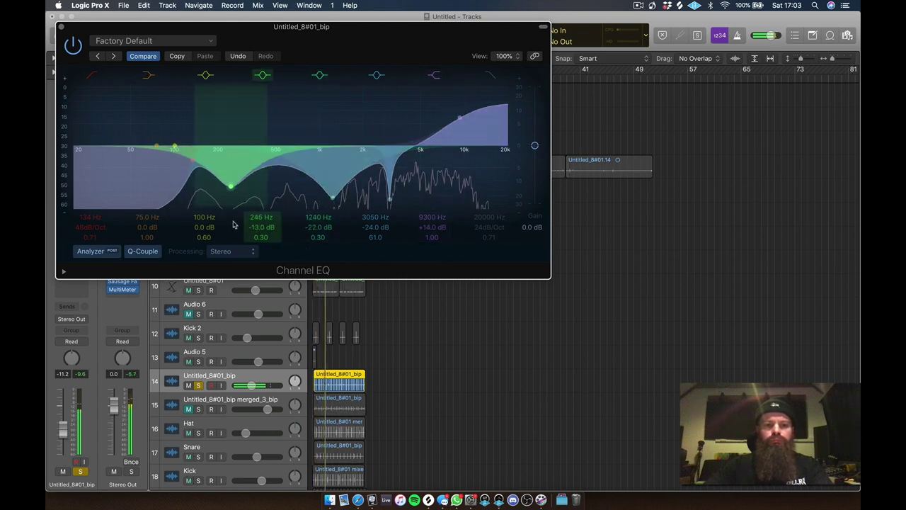
pyautogui.moveTo(346, 183); pyautogui.dragTo(342, 183)
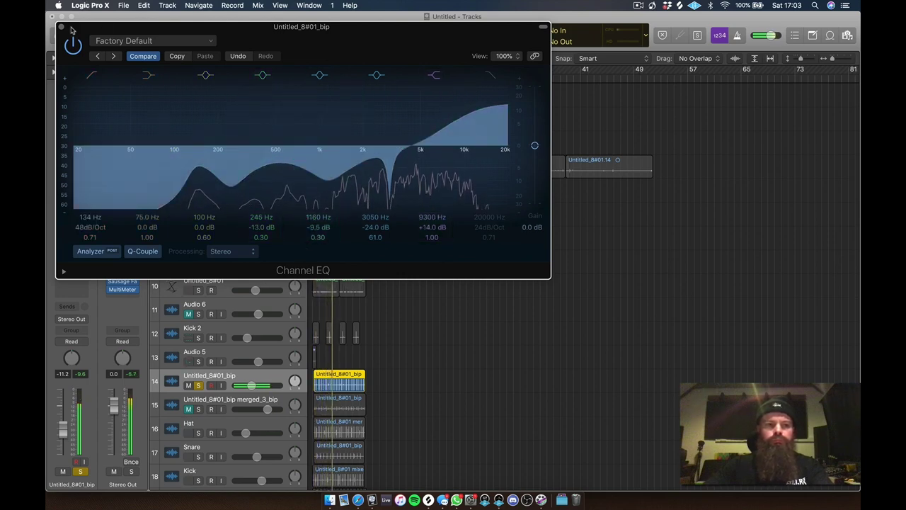
pyautogui.click(62, 26)
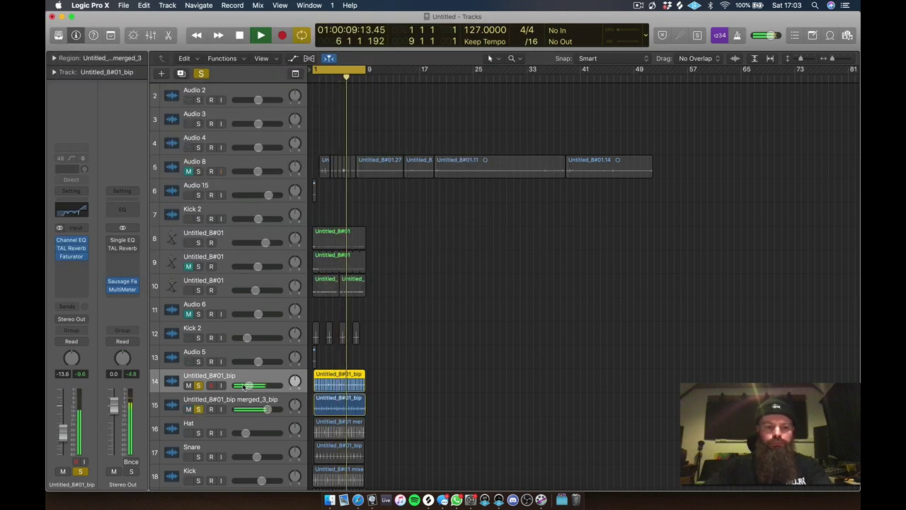
# - Unsolo both percussion layers and add a Channel EQ on merged_3_bip with a +10.5 dB high shelf at 4200 Hz
pyautogui.click(199, 385)
pyautogui.click(198, 409)
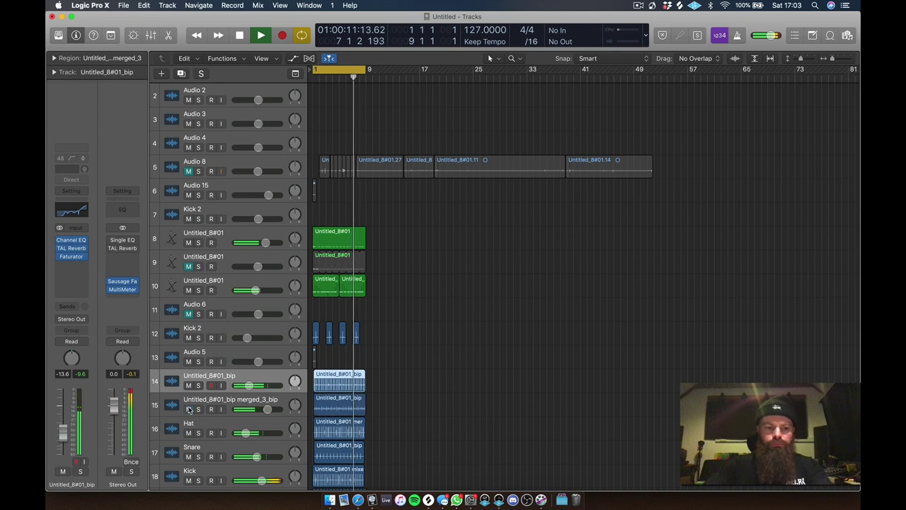
pyautogui.click(253, 406)
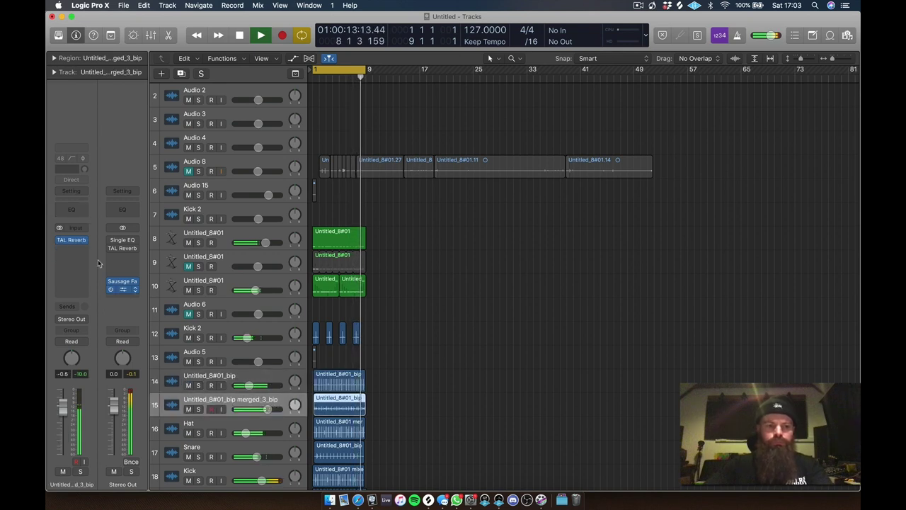
pyautogui.click(78, 217)
pyautogui.moveTo(435, 168); pyautogui.dragTo(395, 141)
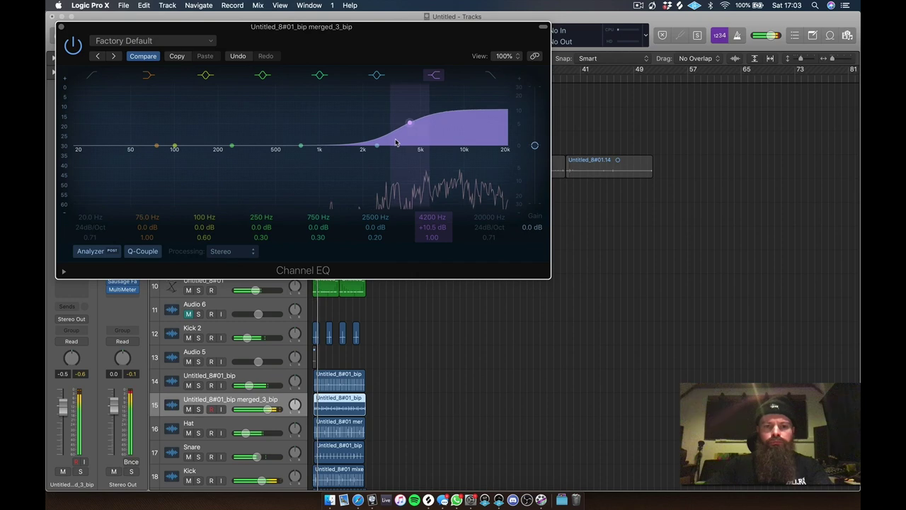
pyautogui.click(61, 27)
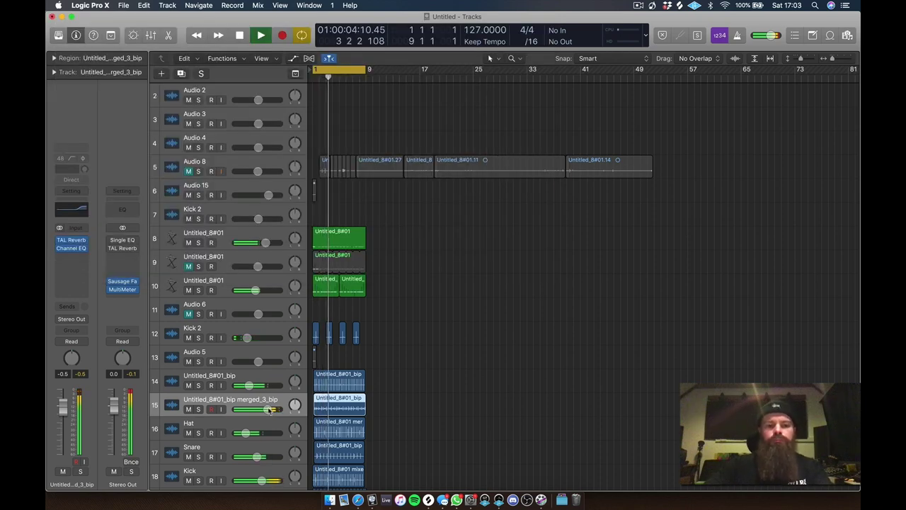
# - Enable the Crystallizer on the Kick 2 track and set the track's volume to -9.4 dB
pyautogui.scroll(-5, 466, 321)
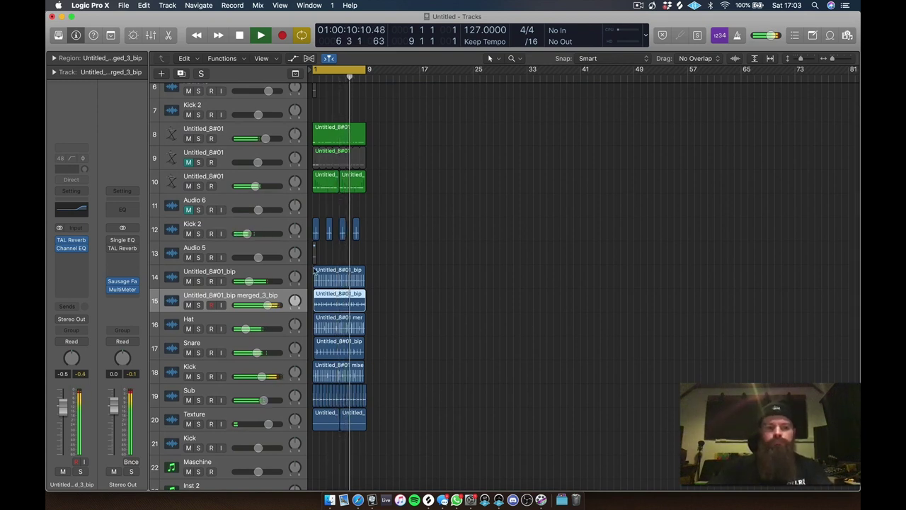
pyautogui.scroll(3, 274, 199)
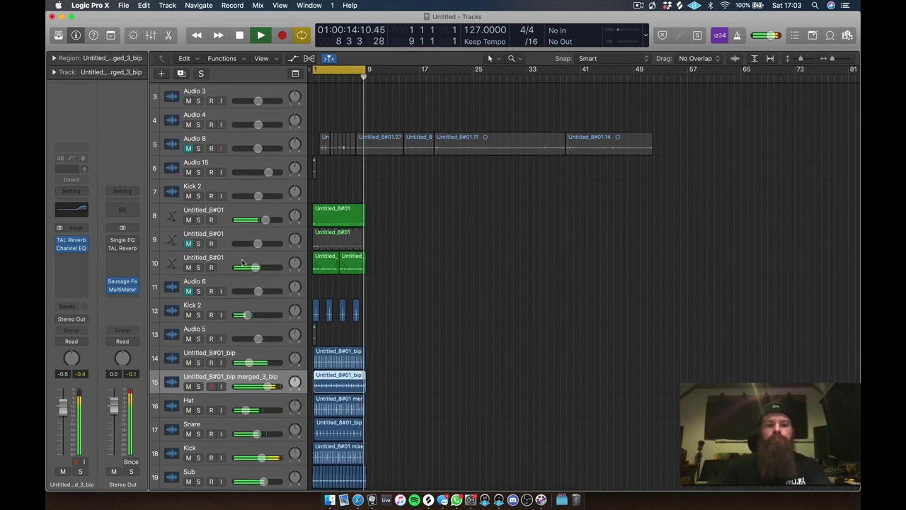
pyautogui.click(226, 306)
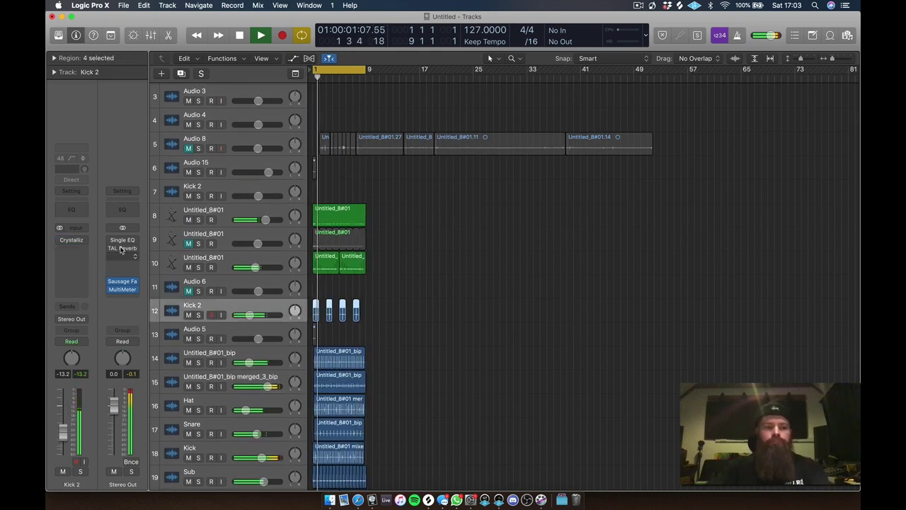
pyautogui.click(76, 242)
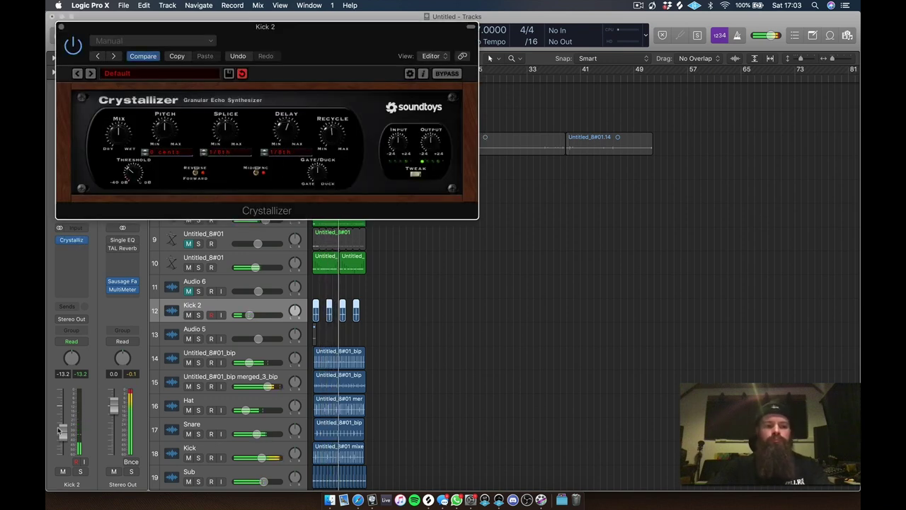
pyautogui.moveTo(61, 431); pyautogui.dragTo(61, 412)
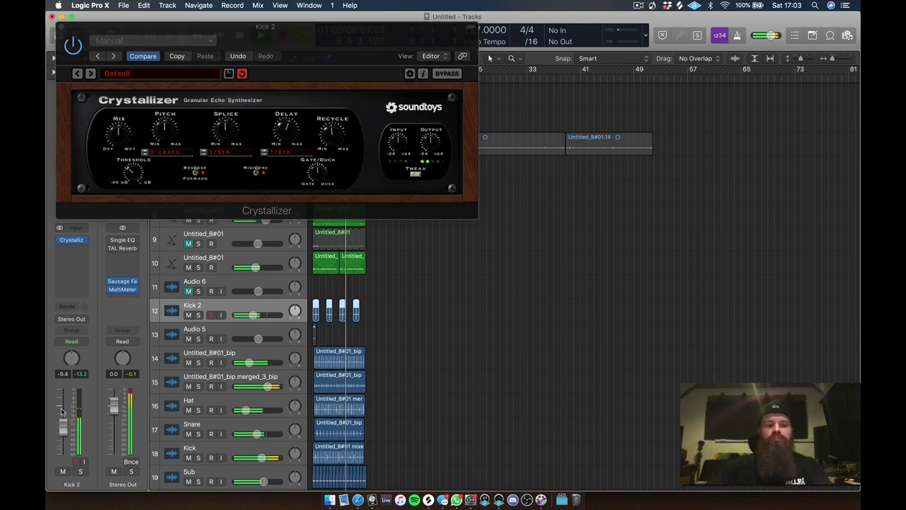
pyautogui.click(63, 30)
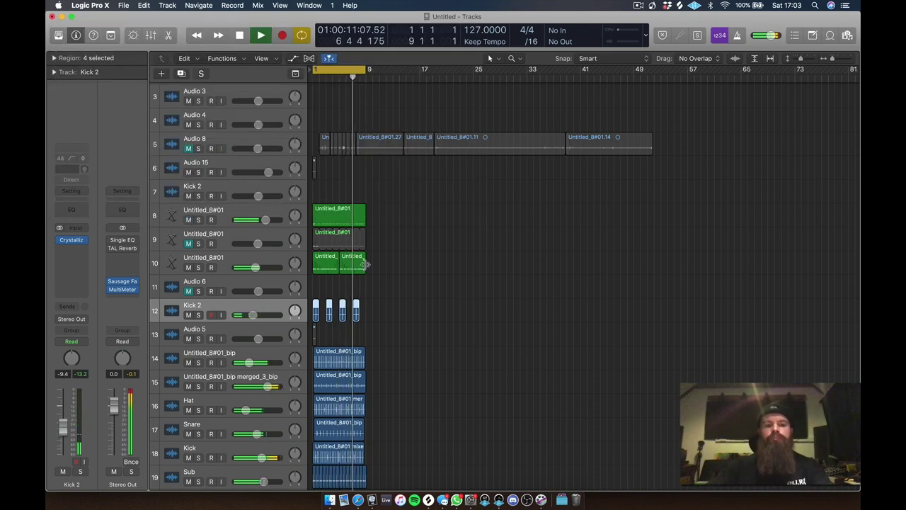
# - Lower both bounced percussion layers slightly and set the TAL Reverb II wet level on track 10 to -16.5 dB
pyautogui.click(263, 354)
pyautogui.keyDown('shift'); pyautogui.click(272, 380); pyautogui.keyUp('shift')
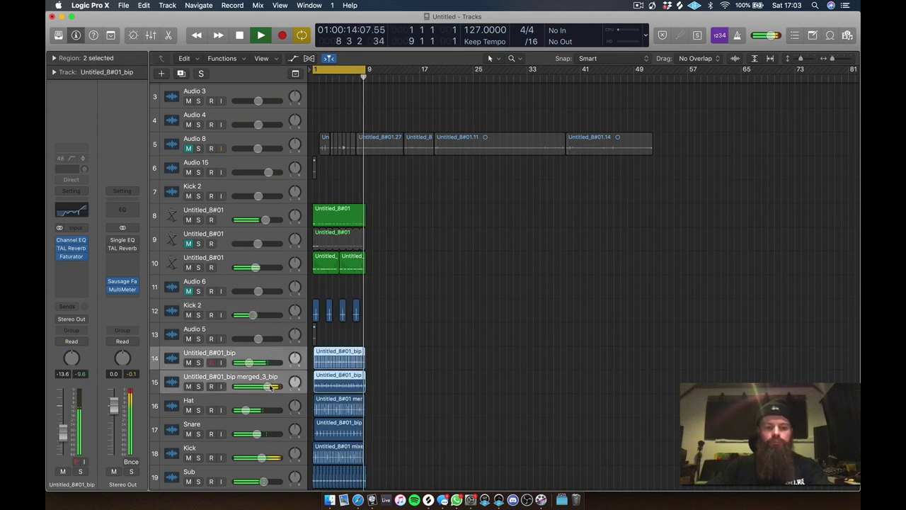
pyautogui.click(259, 258)
pyautogui.click(71, 248)
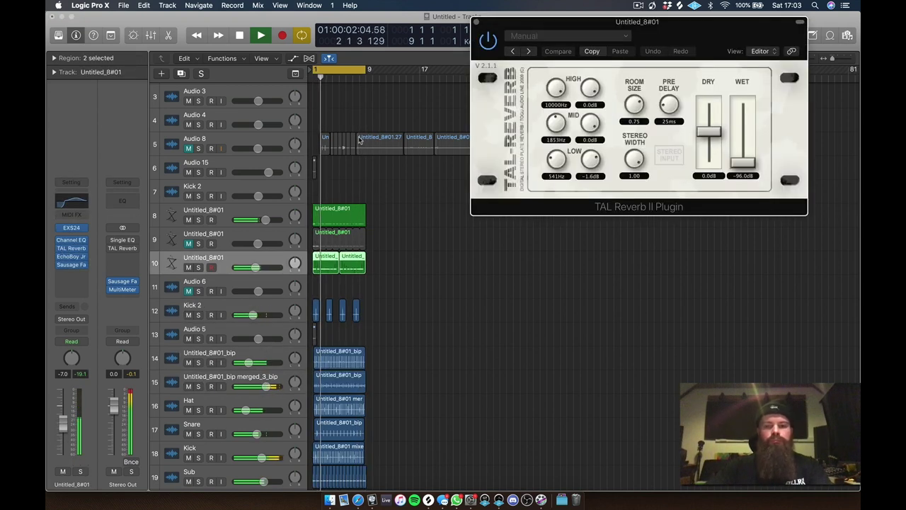
pyautogui.moveTo(733, 146); pyautogui.dragTo(722, 118)
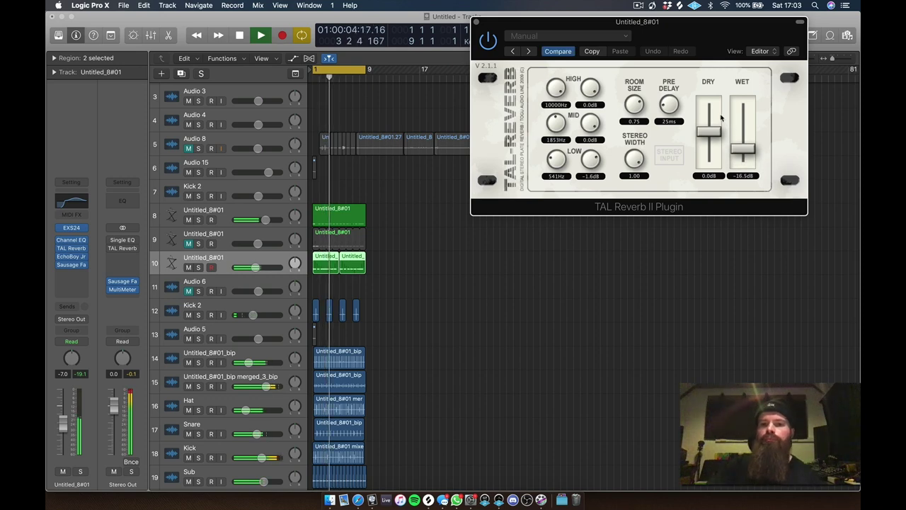
pyautogui.click(479, 22)
# - Restart the loop's playback and solo the Kick and Sub tracks
pyautogui.scroll(-5, 470, 318)
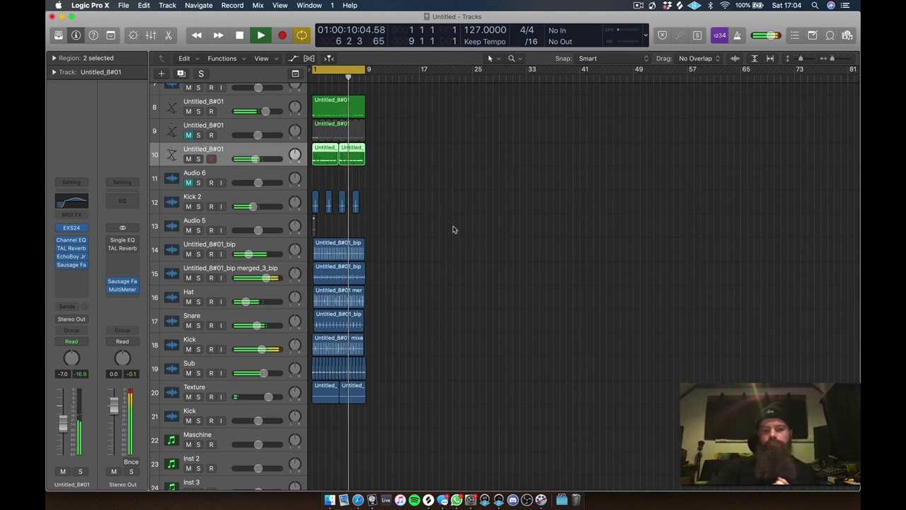
pyautogui.press('space')
pyautogui.moveTo(394, 366); pyautogui.dragTo(276, 364)
pyautogui.press('space')
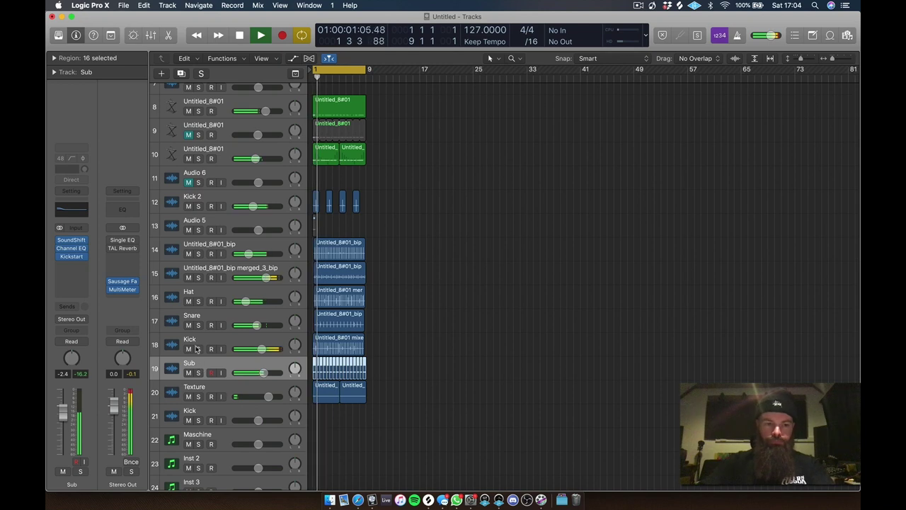
pyautogui.click(198, 373)
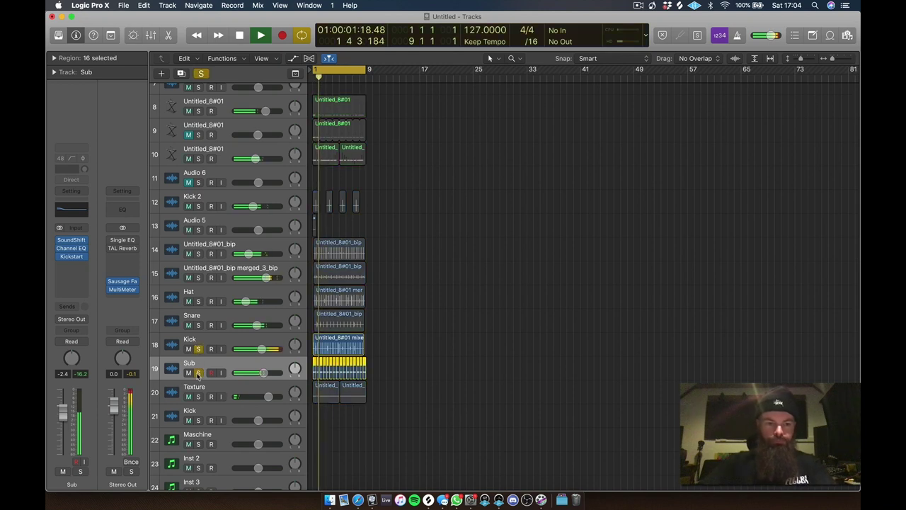
# - Solo track 10 as well and rename it Melody
pyautogui.doubleClick(213, 149)
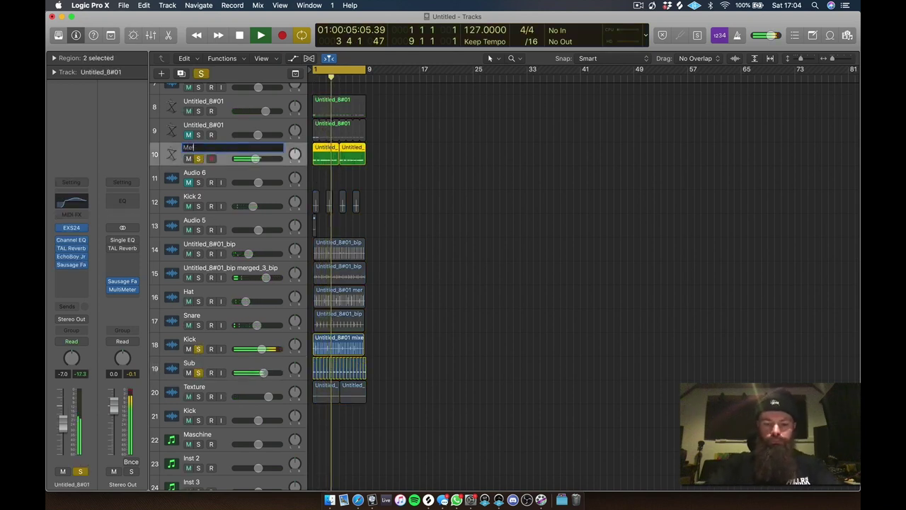
pyautogui.write('Melody')
pyautogui.press('Return')
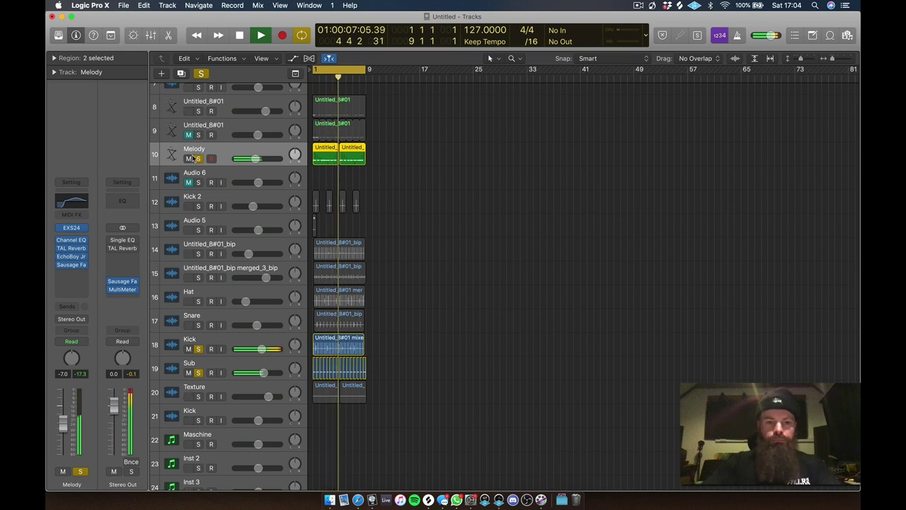
# - Solo the Hat track and duplicate it together with its region
pyautogui.click(199, 301)
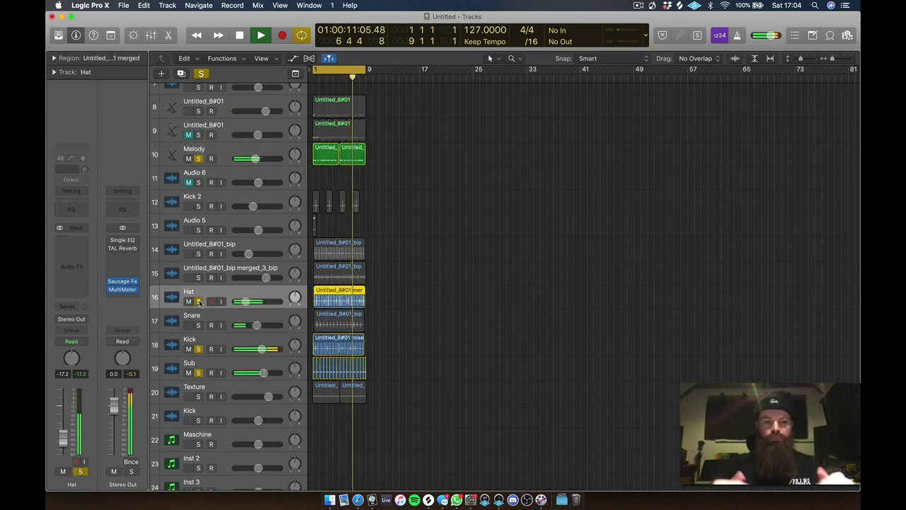
pyautogui.click(181, 74)
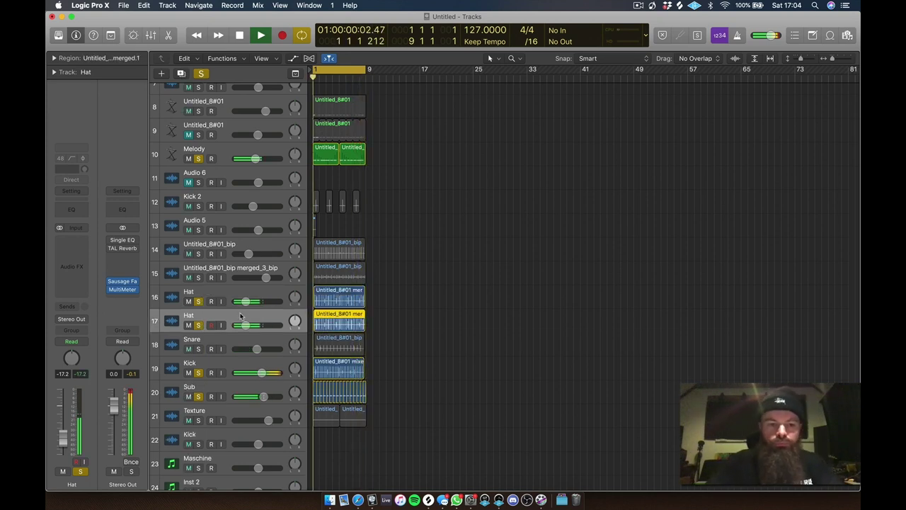
# - Insert a stereo SoundShifter Pitch on the duplicated Hat track and transpose it down to -5 semitones
pyautogui.click(81, 242)
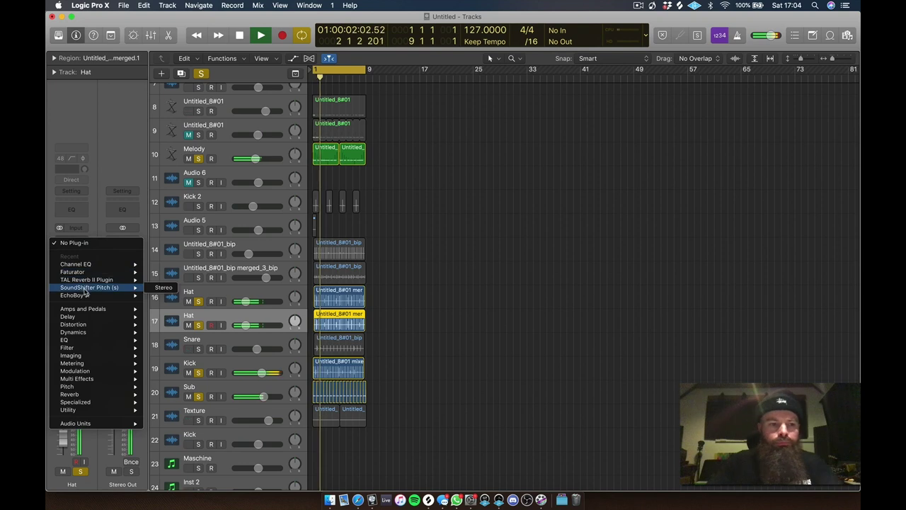
pyautogui.click(166, 286)
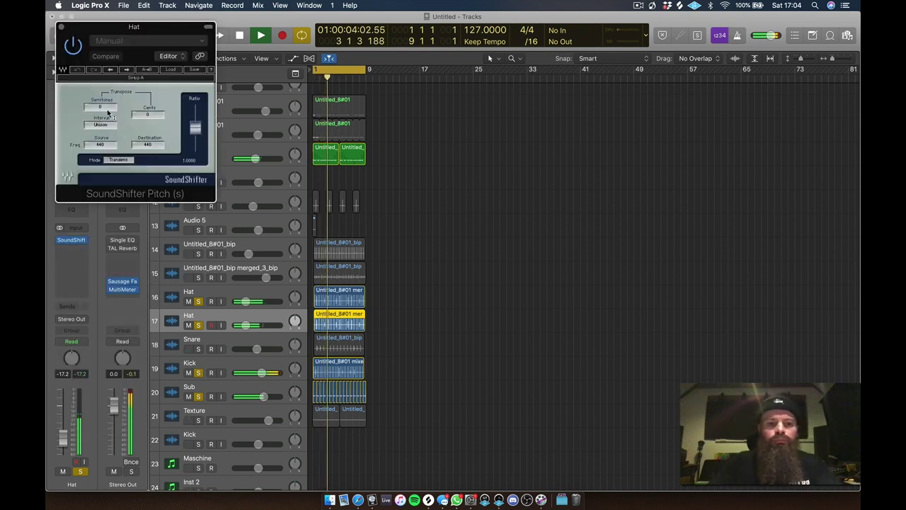
pyautogui.press('space')
pyautogui.press('space')
pyautogui.moveTo(107, 111); pyautogui.dragTo(108, 132)
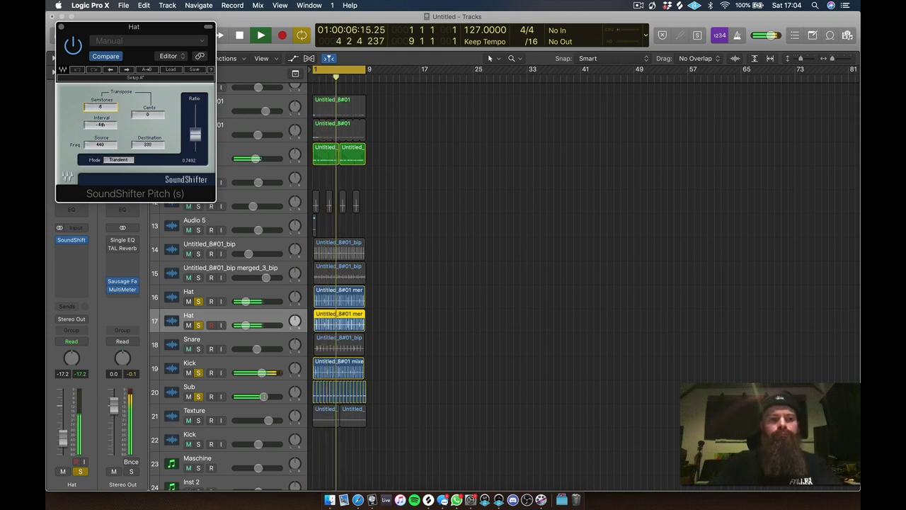
# - Add a Channel EQ to the duplicated Hat with a -24 dB high shelf at 4550 Hz and a raised low cut
pyautogui.click(74, 240)
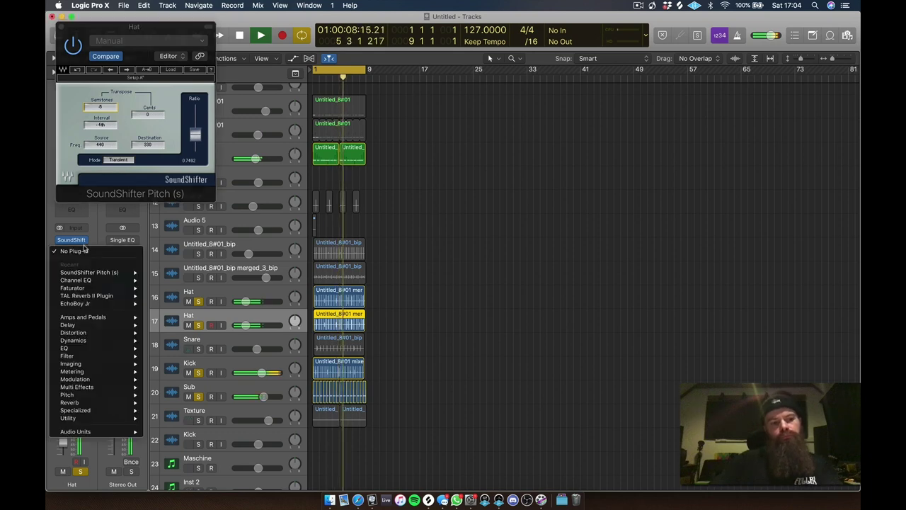
pyautogui.click(72, 214)
pyautogui.click(73, 214)
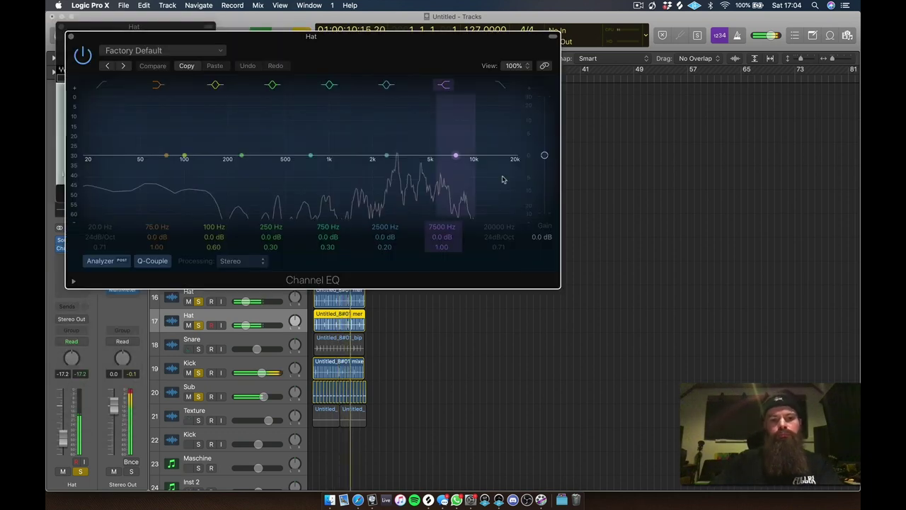
pyautogui.moveTo(487, 188); pyautogui.dragTo(458, 259)
pyautogui.click(99, 213)
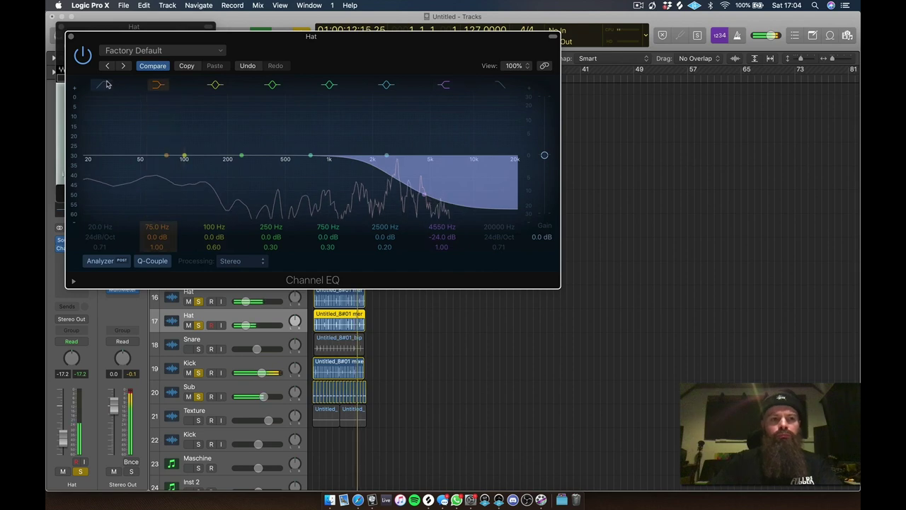
pyautogui.moveTo(99, 215); pyautogui.dragTo(233, 214)
pyautogui.click(70, 37)
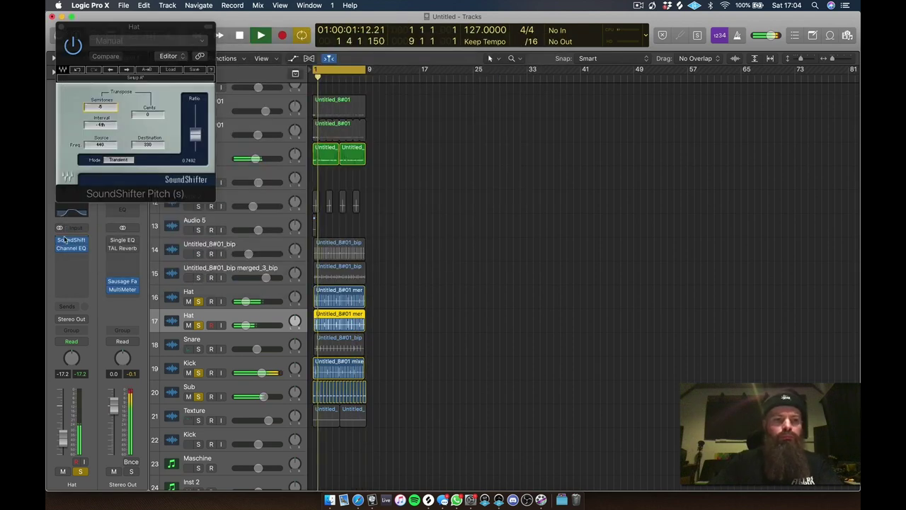
# - Insert a stereo ValhallaVintageVerb on the duplicated Hat with 37.2% mix, 0.63 s decay and 0 ms predelay
pyautogui.click(73, 260)
pyautogui.moveTo(76, 440)
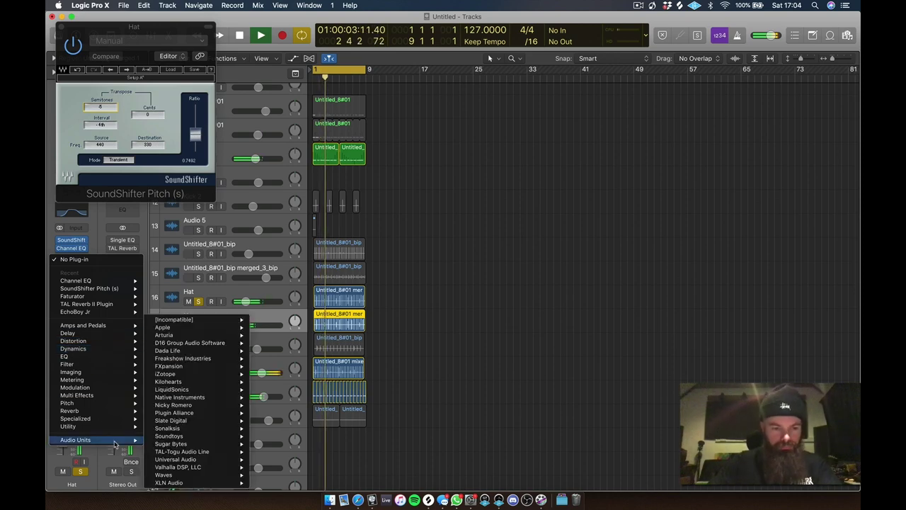
pyautogui.moveTo(178, 467)
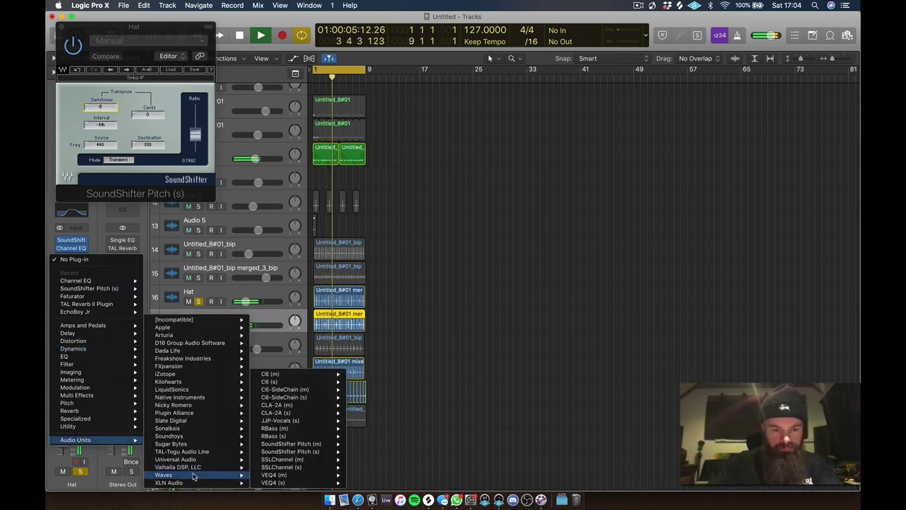
pyautogui.moveTo(304, 474)
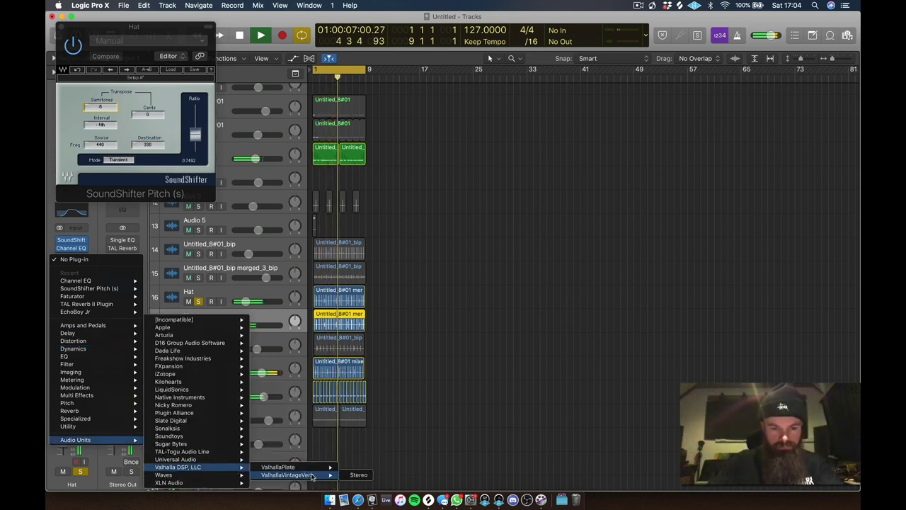
pyautogui.click(359, 475)
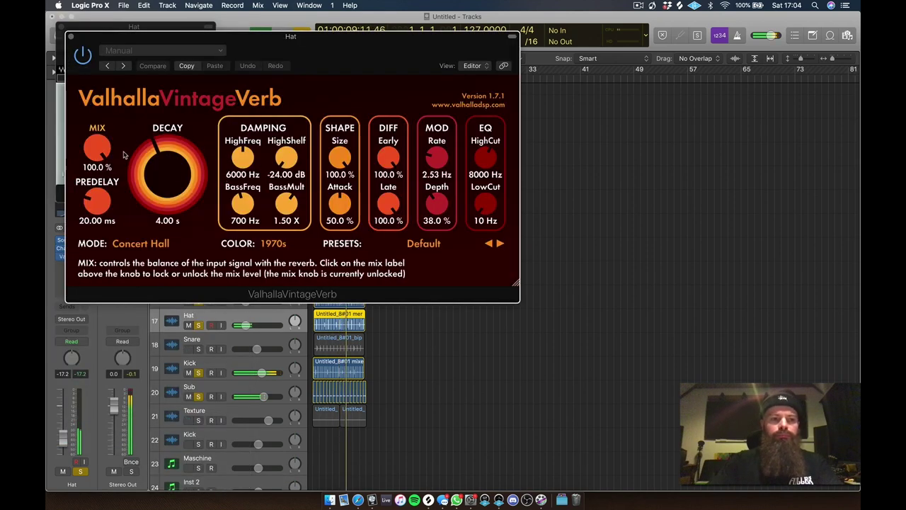
pyautogui.doubleClick(105, 224)
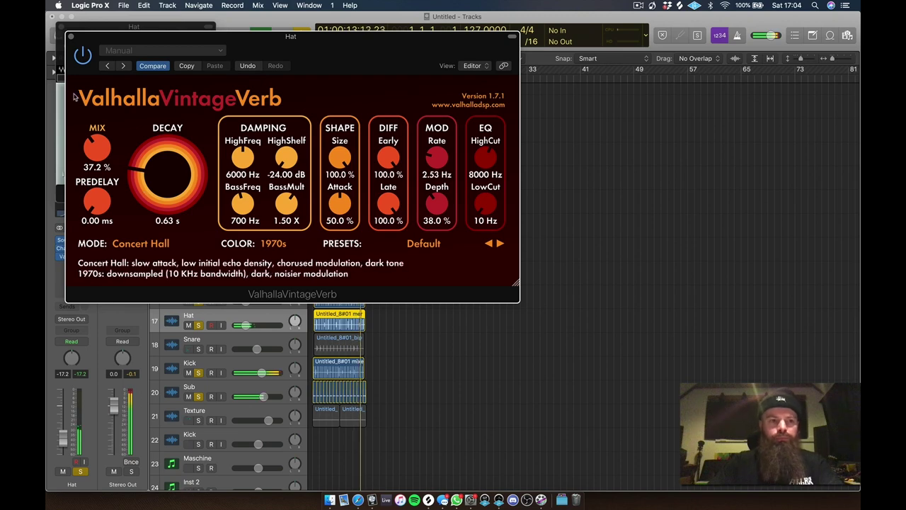
pyautogui.click(71, 37)
pyautogui.click(61, 32)
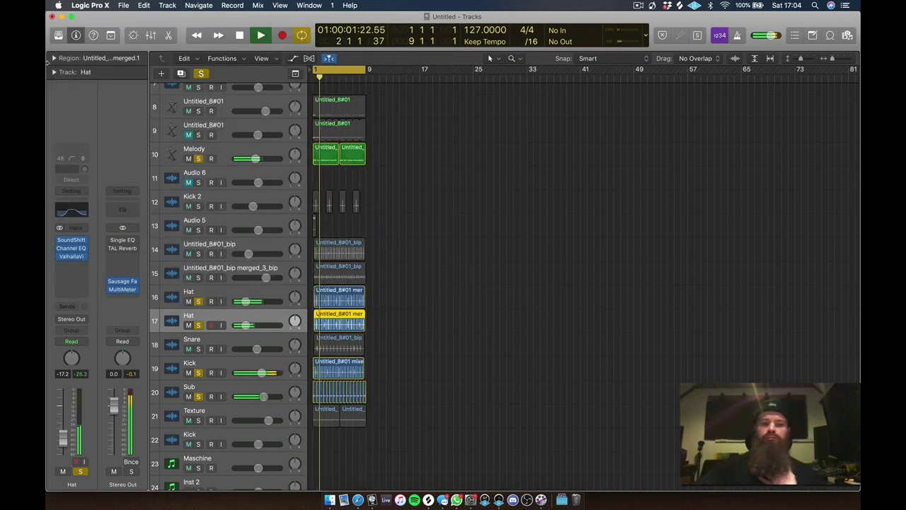
# - Briefly audition the muted Untitled_8#01 track 9 together with the soloed tracks
pyautogui.hotkey('ctrl', 'Down')
pyautogui.click(307, 101)
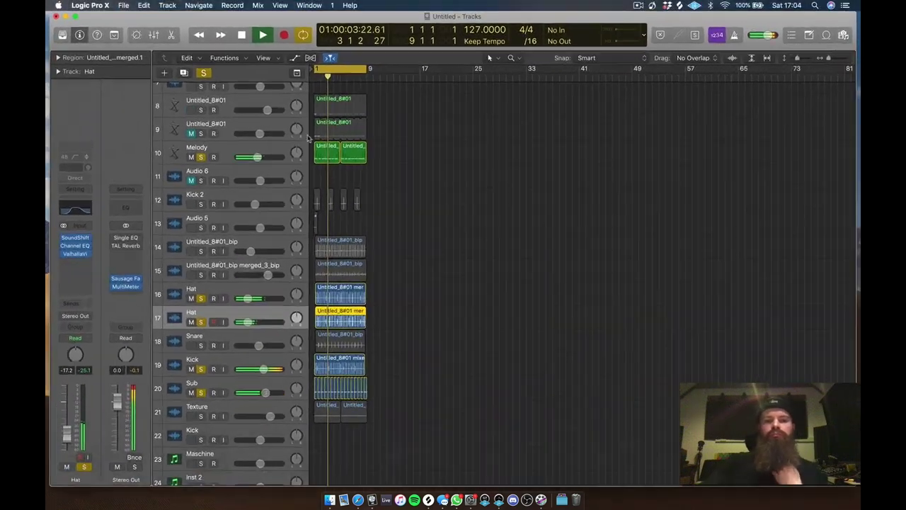
pyautogui.click(189, 135)
pyautogui.click(199, 134)
pyautogui.click(198, 135)
pyautogui.click(189, 135)
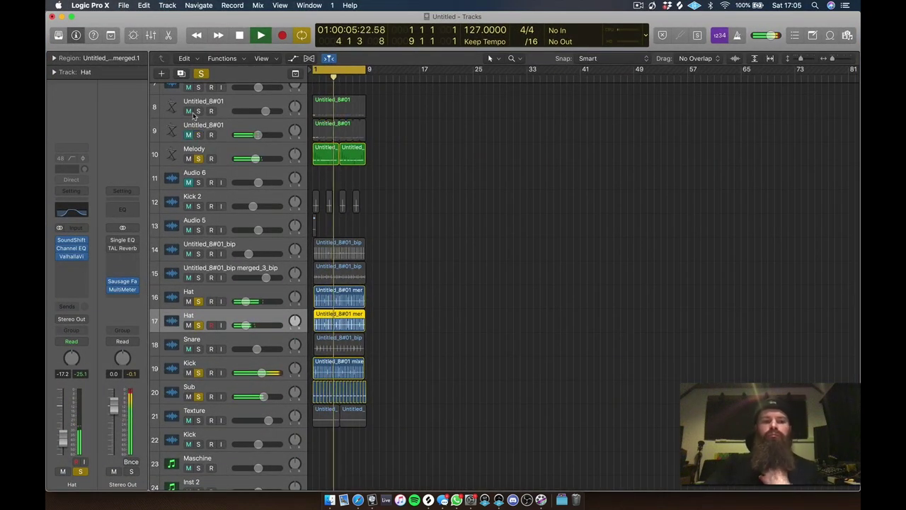
# - Solo track 8 and lower its level slightly, and clear all solos to play the full loop
pyautogui.click(199, 111)
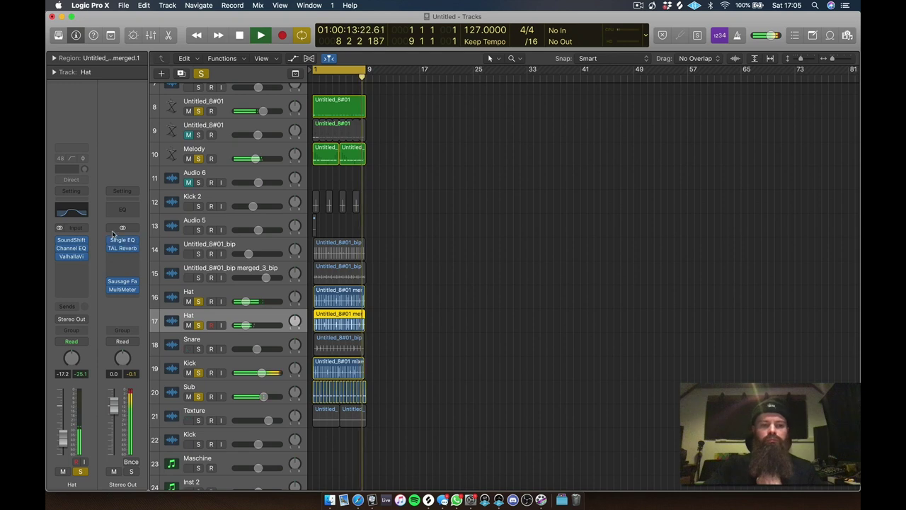
pyautogui.click(201, 73)
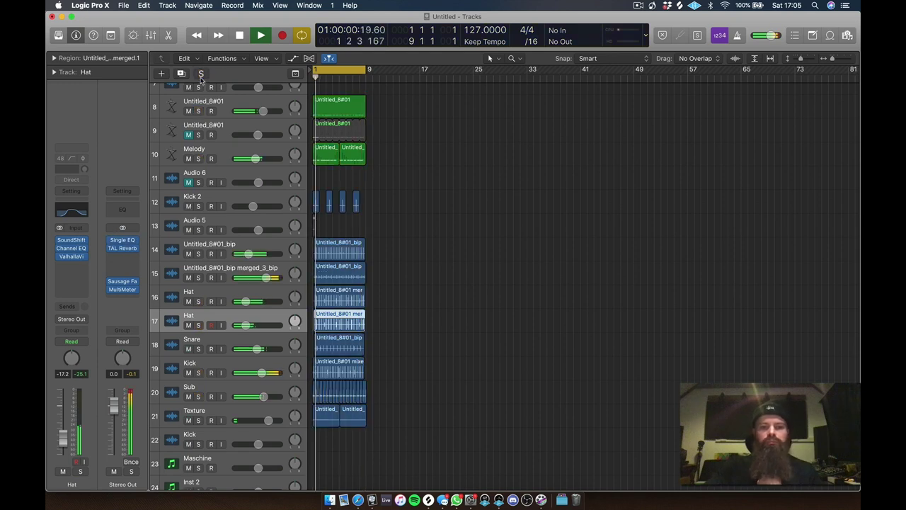
pyautogui.scroll(5, 229, 213)
pyautogui.scroll(-4, 225, 218)
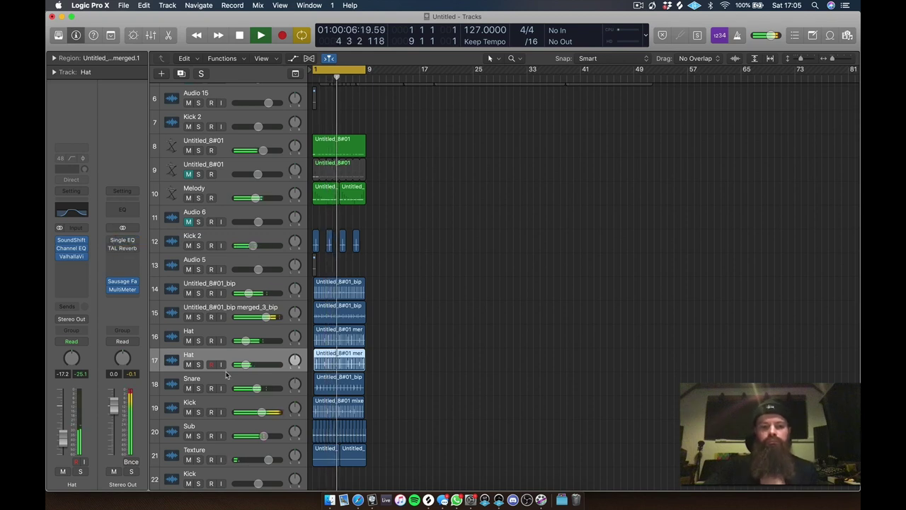
# - Rename the duplicated Hat track as Hat 2
pyautogui.click(243, 195)
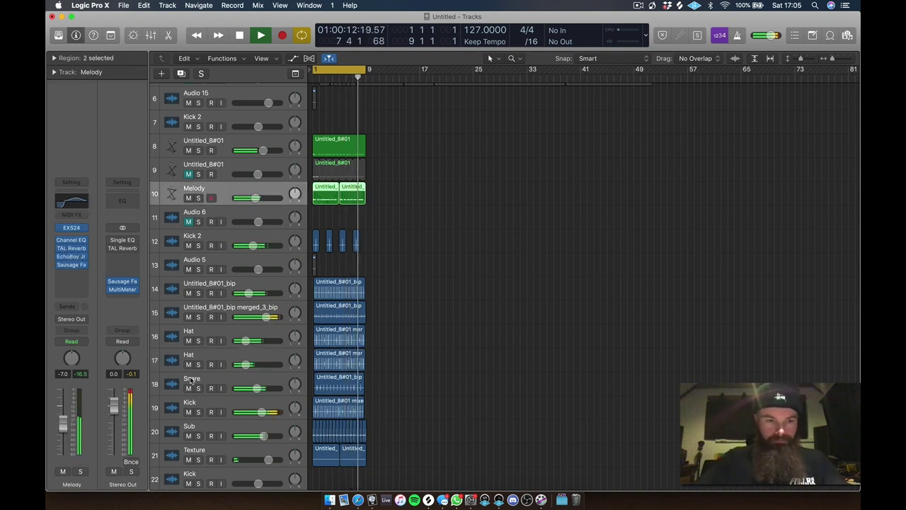
pyautogui.doubleClick(201, 354)
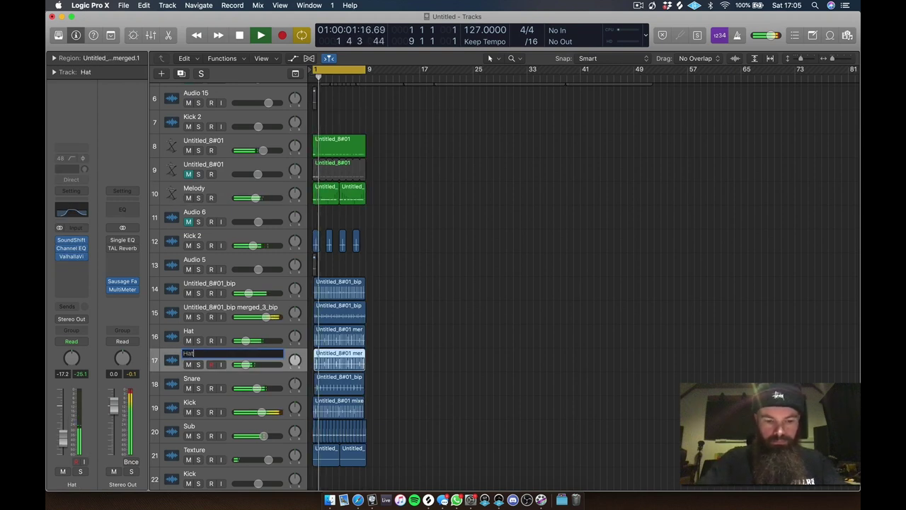
pyautogui.write('2')
pyautogui.press('Return')
# - Solo the merged bounce on track 15 and rename the track Ride
pyautogui.click(198, 317)
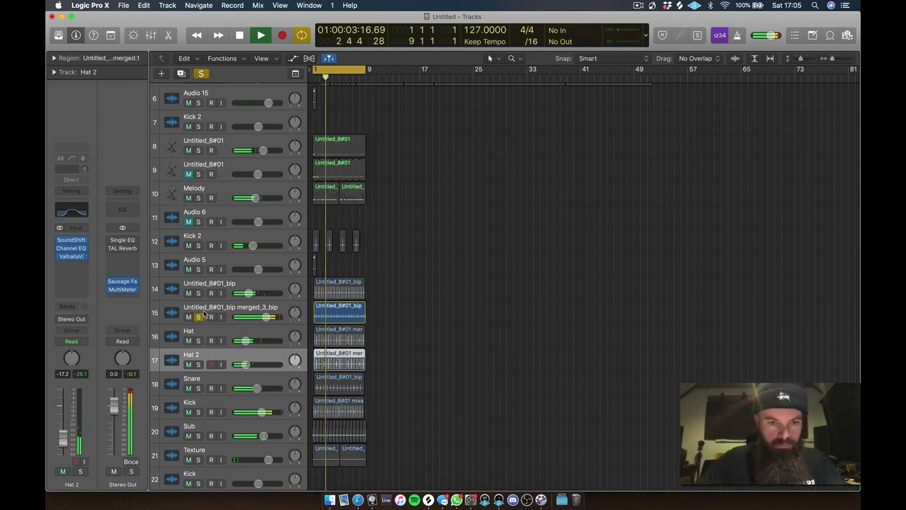
pyautogui.doubleClick(203, 306)
pyautogui.write('Rid')
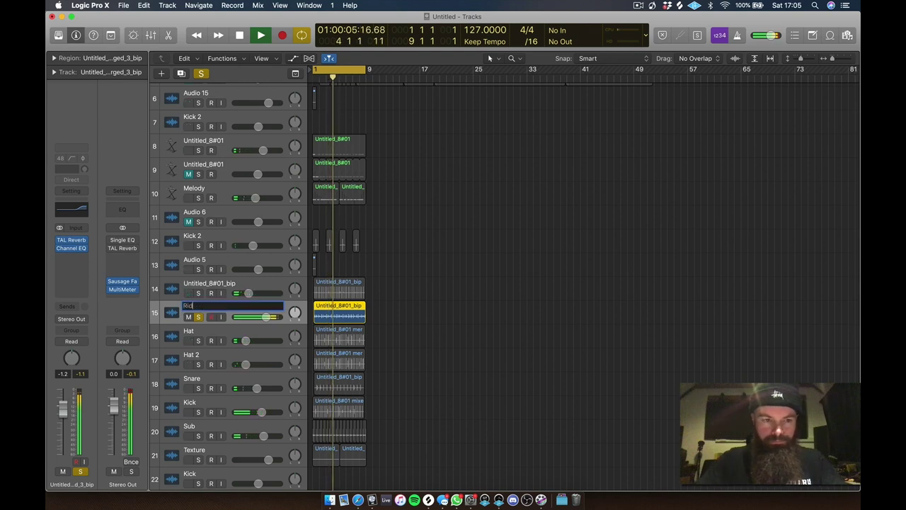
pyautogui.write('e')
pyautogui.press('Return')
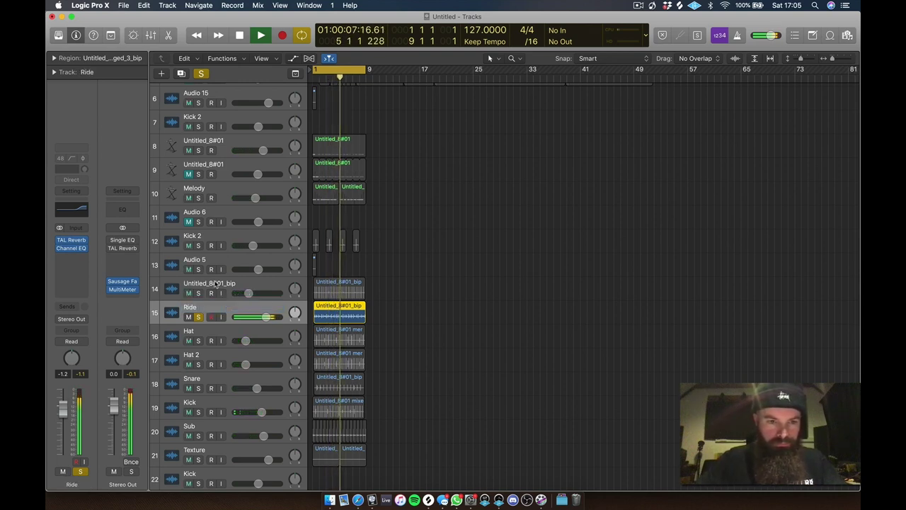
# - Solo the bounced layer on track 14 and rename the track Ride Lowe
pyautogui.click(181, 297)
pyautogui.doubleClick(204, 284)
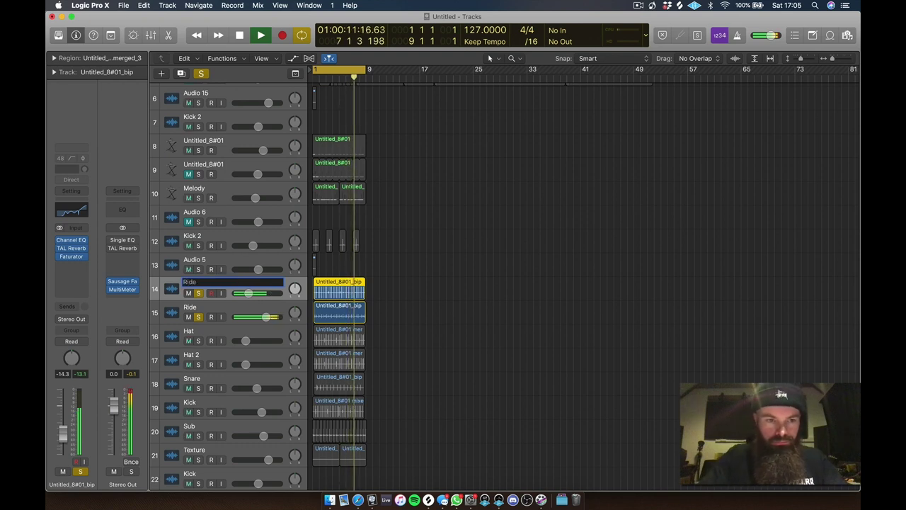
pyautogui.write('Ride Lowe')
pyautogui.press('Return')
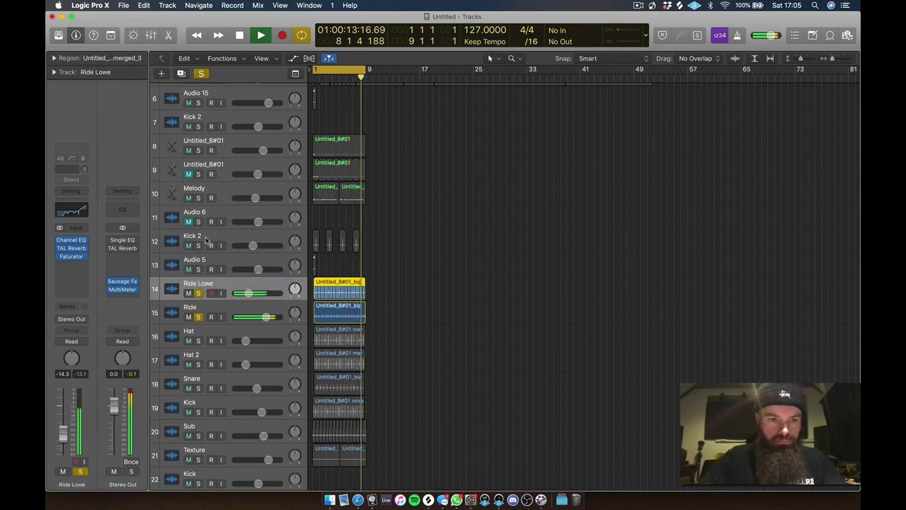
# - Move the Melody track directly above the two ride tracks and correct track 14's name to Ride Lower
pyautogui.moveTo(213, 192); pyautogui.dragTo(222, 269)
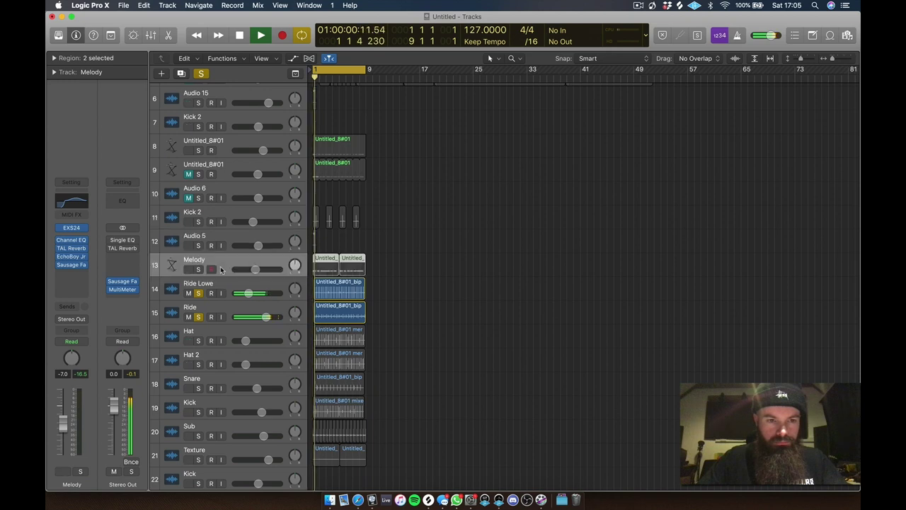
pyautogui.press('Down')
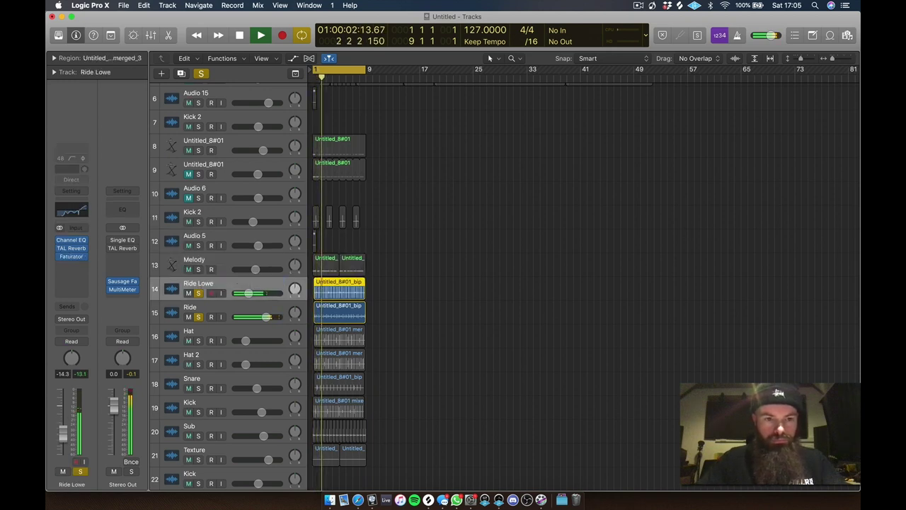
pyautogui.doubleClick(223, 283)
pyautogui.press('Right')
pyautogui.write('r')
pyautogui.press('Return')
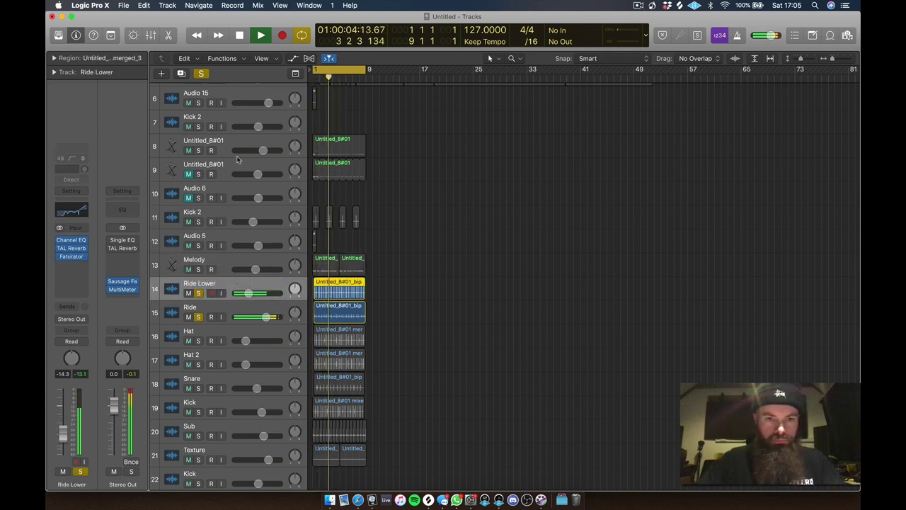
# - Move the unmuted Untitled_8#01 track directly above Melody, solo it and rename it Ton e
pyautogui.moveTo(238, 158); pyautogui.dragTo(236, 242)
pyautogui.hotkey('shift', 'n')
pyautogui.write('Tone')
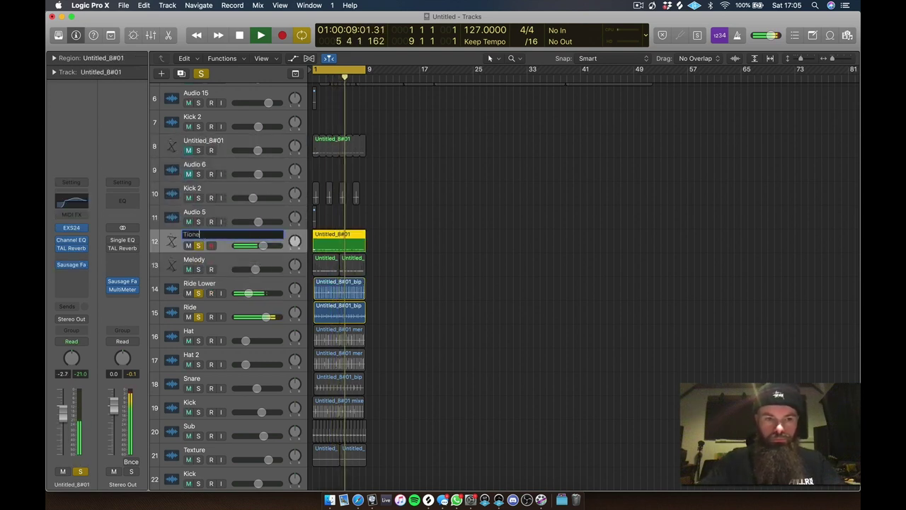
pyautogui.press('Return')
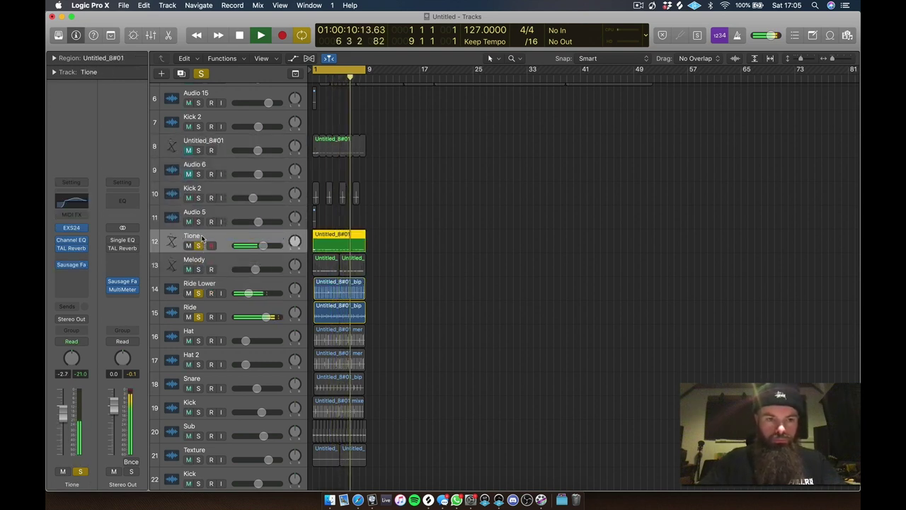
pyautogui.hotkey('shift', 'n')
pyautogui.write('Ton e')
pyautogui.press('Return')
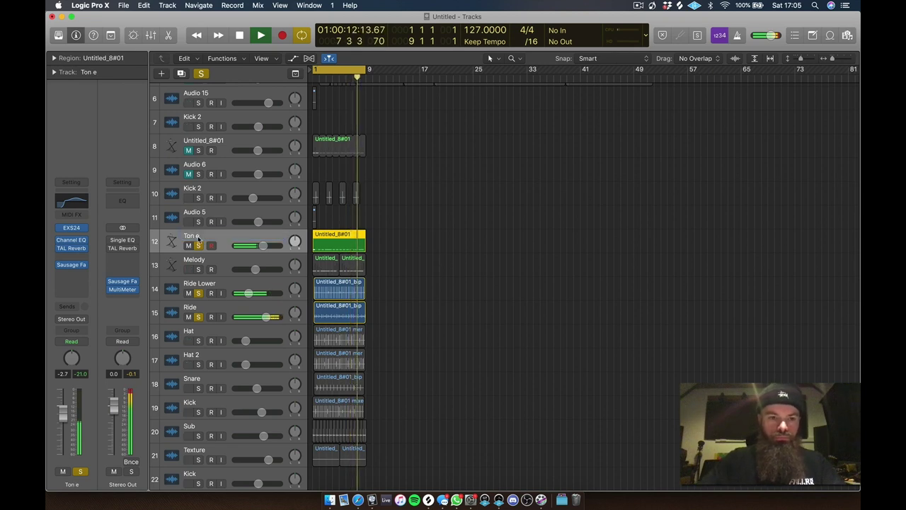
# - Solo the Kick 2 track that holds the four short regions and rename it EFX
pyautogui.click(197, 199)
pyautogui.hotkey('shift', 'n')
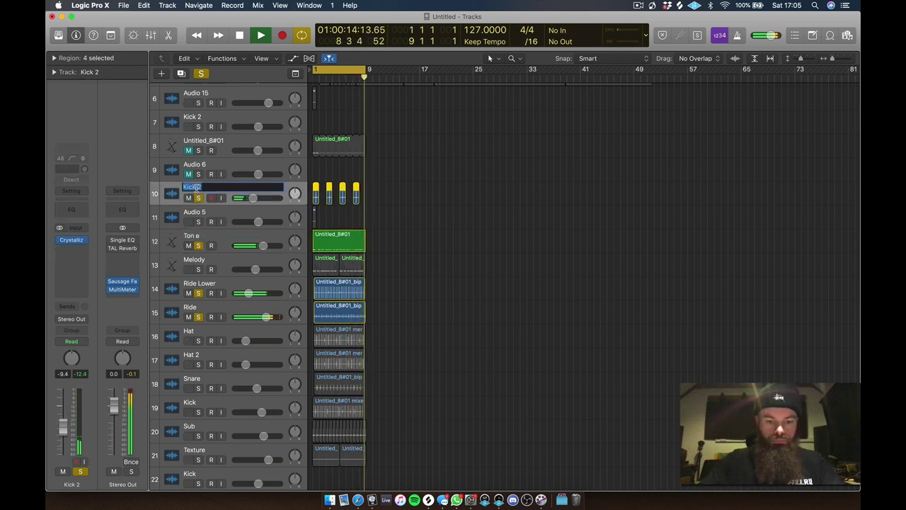
pyautogui.write('EFX')
pyautogui.press('Return')
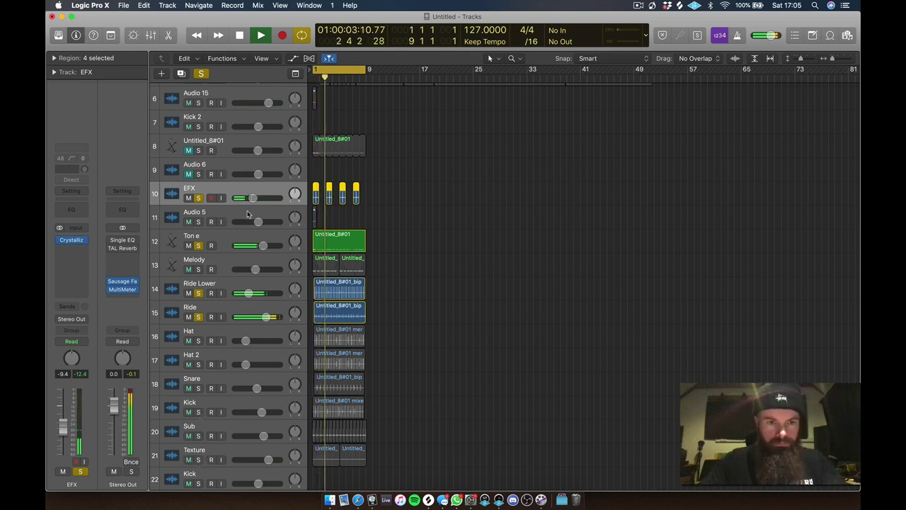
# - Move the Audio 5 track above Audio 6 and unsolo the EFX, Ton e, Ride Lower and Ride tracks
pyautogui.moveTo(234, 225); pyautogui.dragTo(244, 170)
pyautogui.click(198, 221)
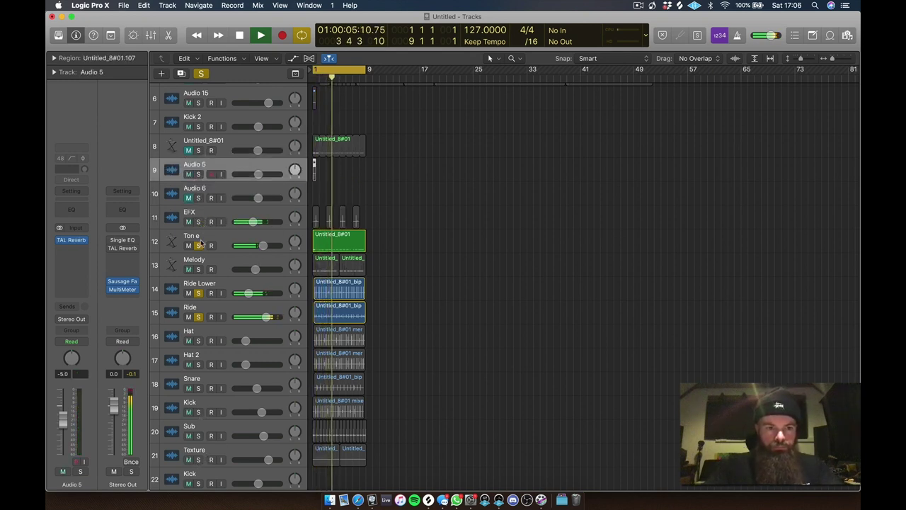
pyautogui.click(198, 246)
pyautogui.click(198, 293)
pyautogui.click(199, 316)
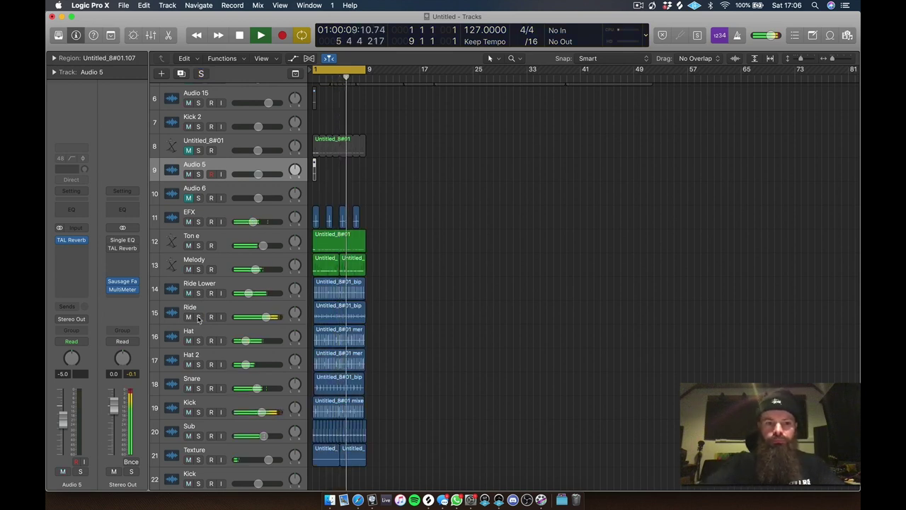
# - Check the Ton e and Ride Lower channel strips during playback and examine the ride regions up close
pyautogui.click(234, 259)
pyautogui.moveTo(221, 238)
pyautogui.mouseDown()
pyautogui.moveTo(219, 225)
pyautogui.moveTo(214, 240)
pyautogui.mouseUp()
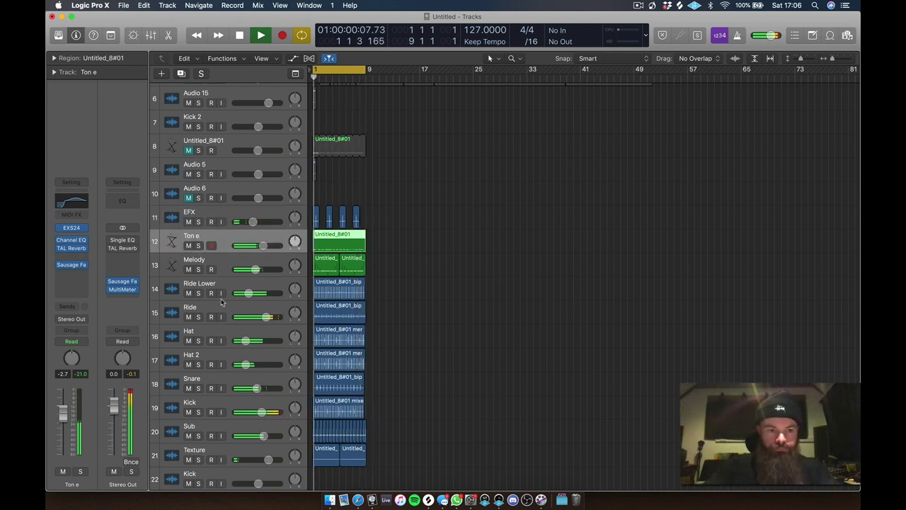
pyautogui.click(247, 291)
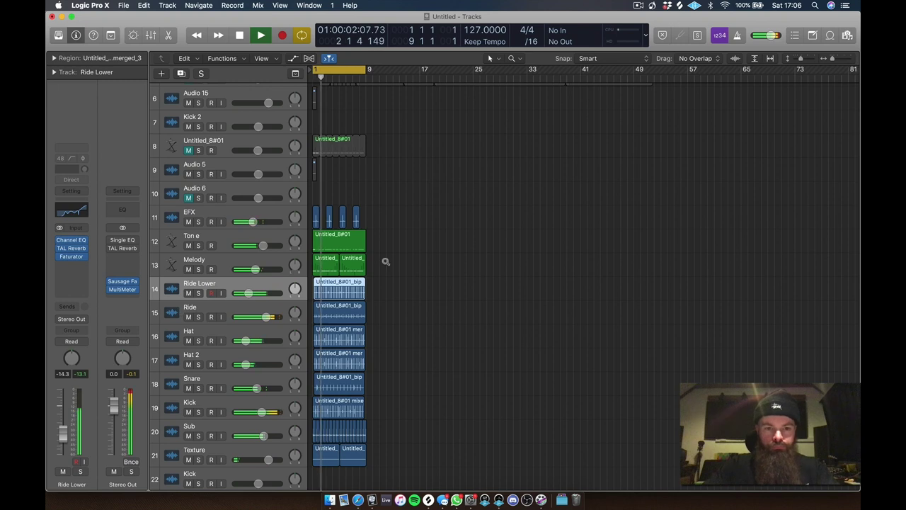
pyautogui.moveTo(386, 259); pyautogui.dragTo(308, 330)
pyautogui.press('space')
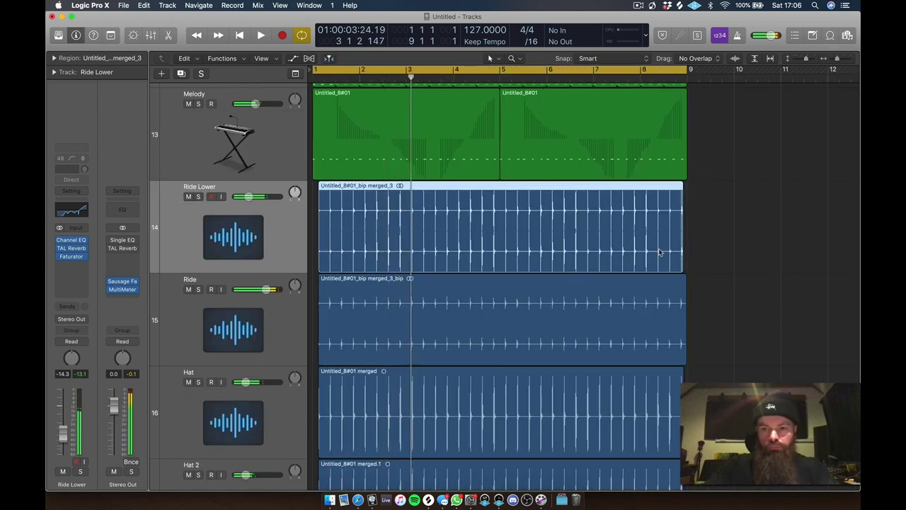
# - Lower the wet level of the Ride track's TAL Reverb to -21.0 dB during playback and close the plug-in window
pyautogui.click(451, 339)
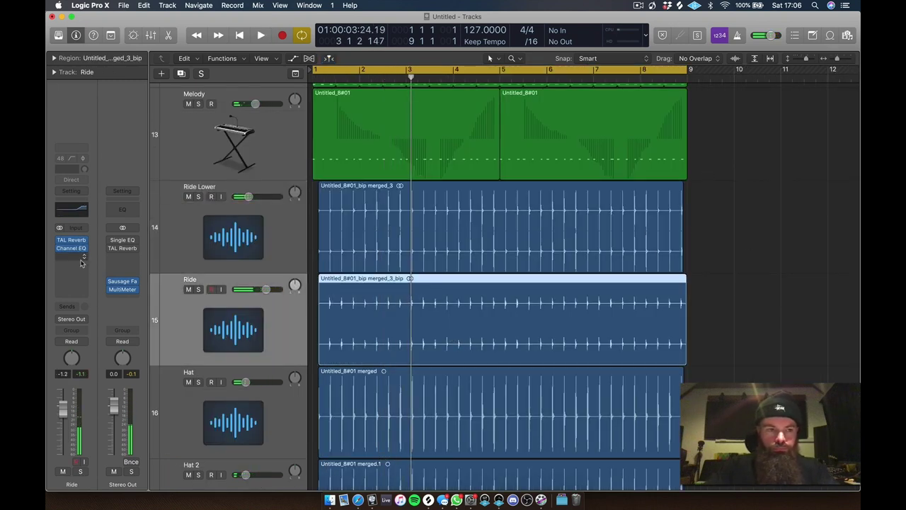
pyautogui.press('space')
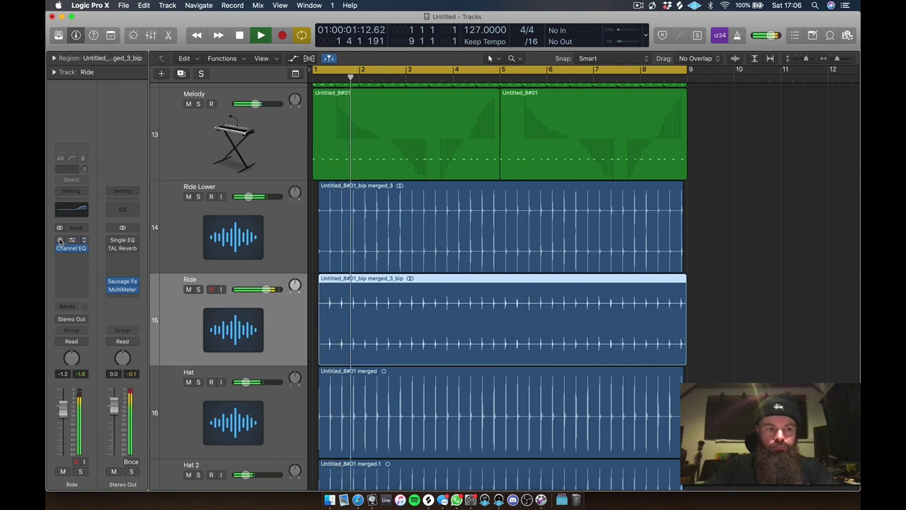
pyautogui.click(71, 241)
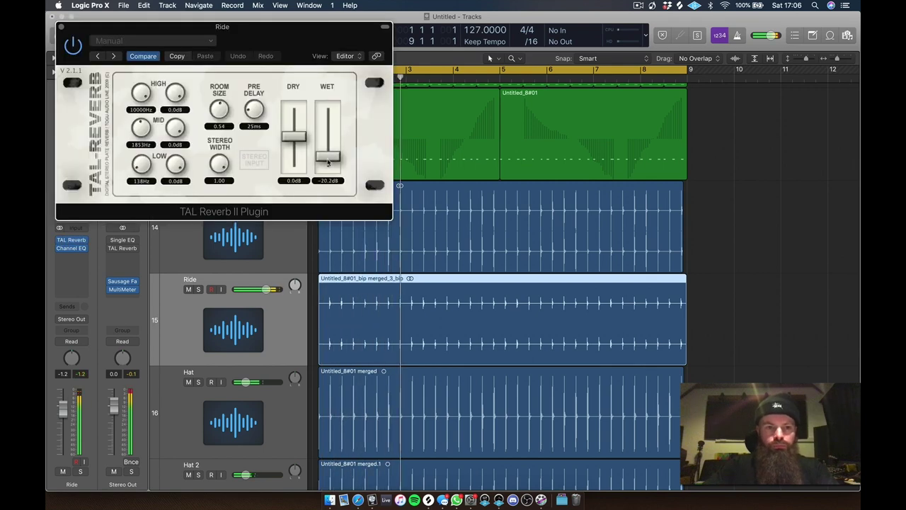
pyautogui.moveTo(328, 162); pyautogui.dragTo(328, 165)
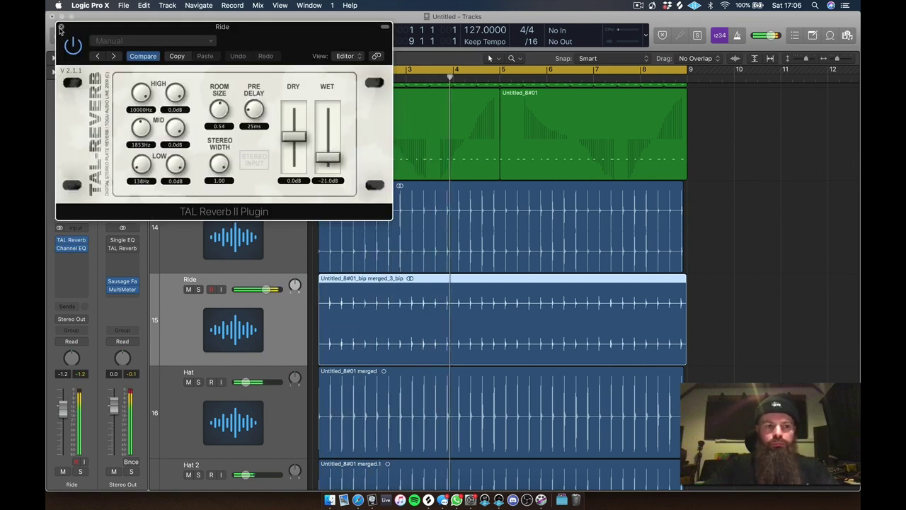
pyautogui.click(61, 27)
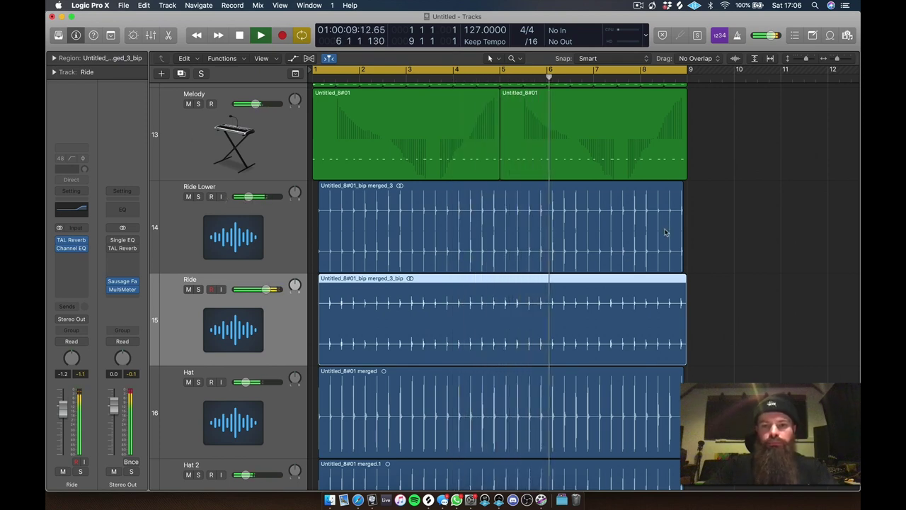
# - Inspect the end of the Ride Lower region against the Ride region and return to the full arrangement
pyautogui.click(692, 254)
pyautogui.click(681, 266)
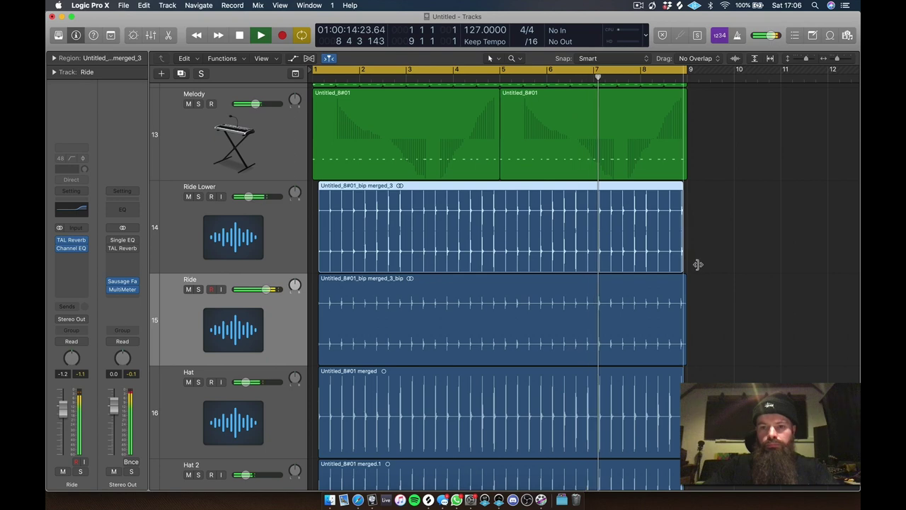
pyautogui.click(536, 188)
pyautogui.keyDown('ctrl'); pyautogui.keyDown('alt'); pyautogui.click(490, 219); pyautogui.keyUp('alt'); pyautogui.keyUp('ctrl')
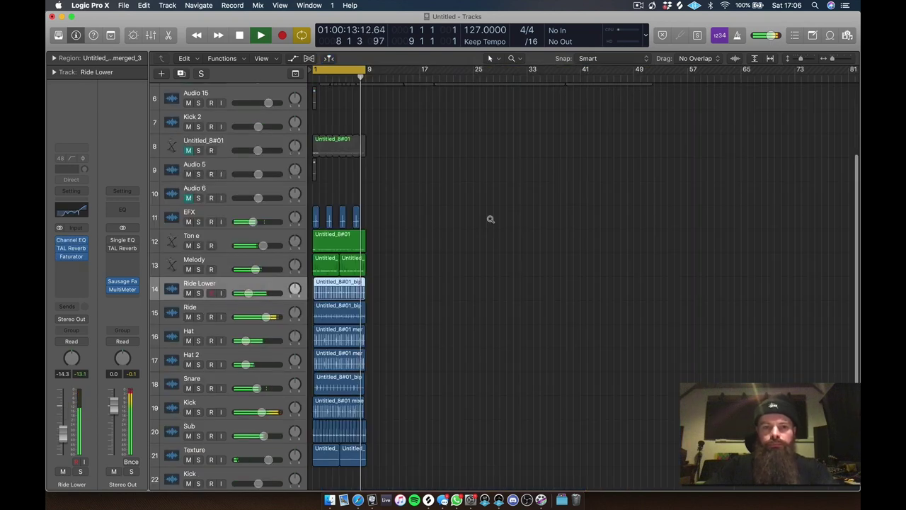
# - Insert the Bitcrusher distortion on the Melody track between EchoBoy Jr and Sausage Fattener
pyautogui.click(189, 260)
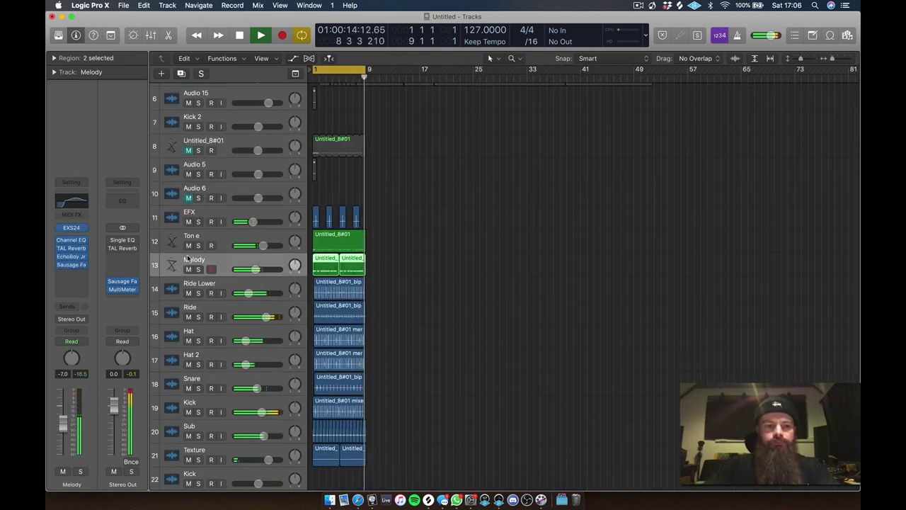
pyautogui.click(76, 273)
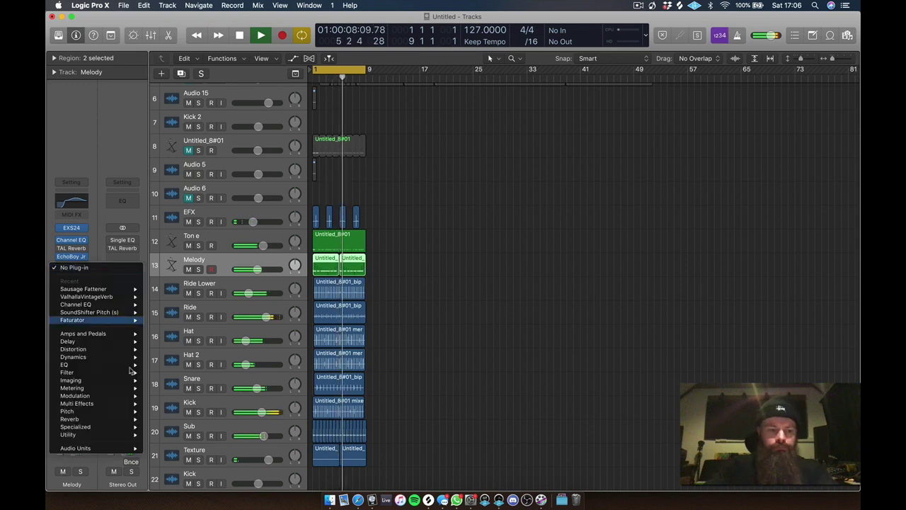
pyautogui.moveTo(78, 447)
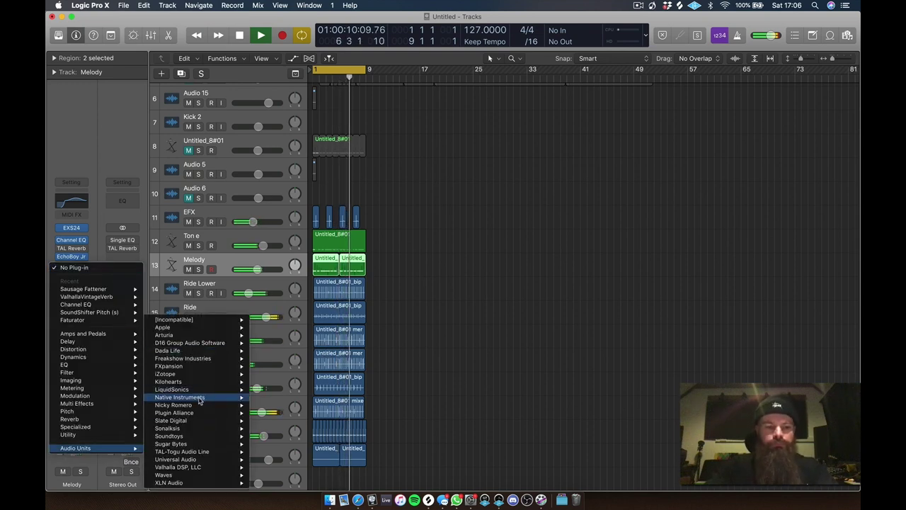
pyautogui.moveTo(177, 474)
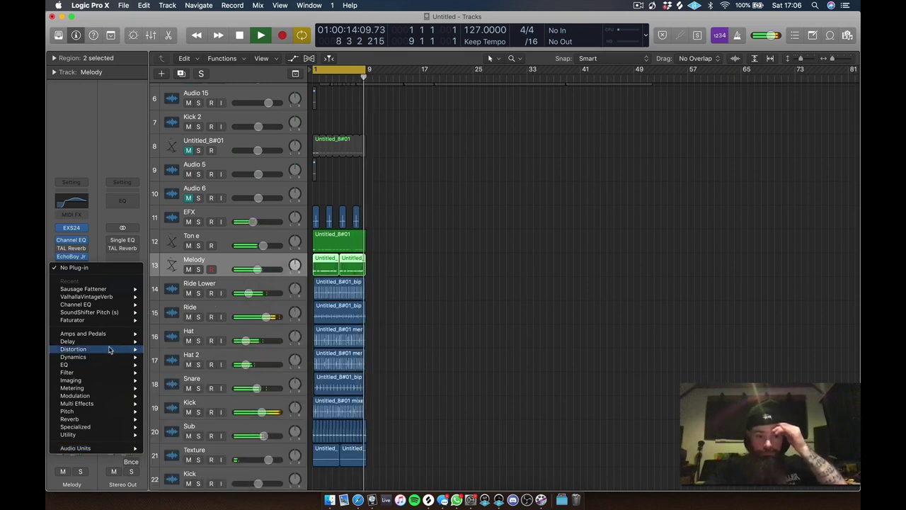
pyautogui.moveTo(106, 352)
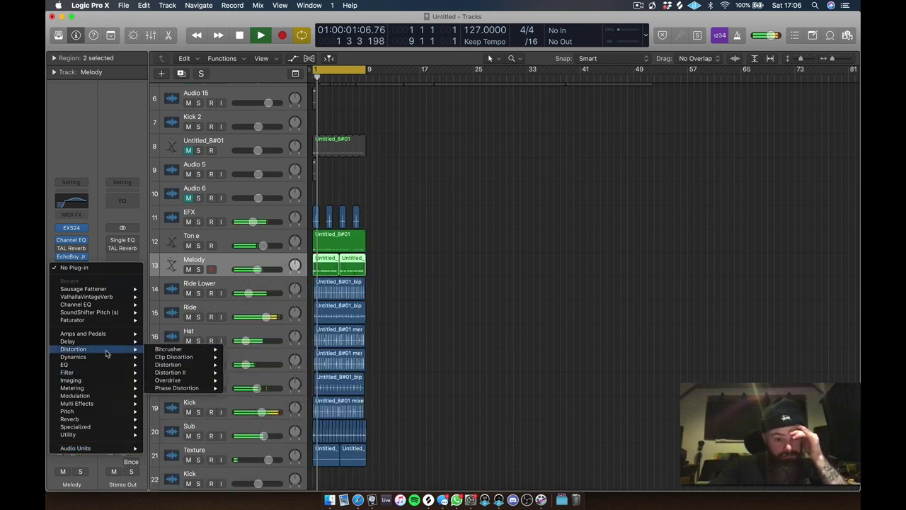
pyautogui.click(177, 349)
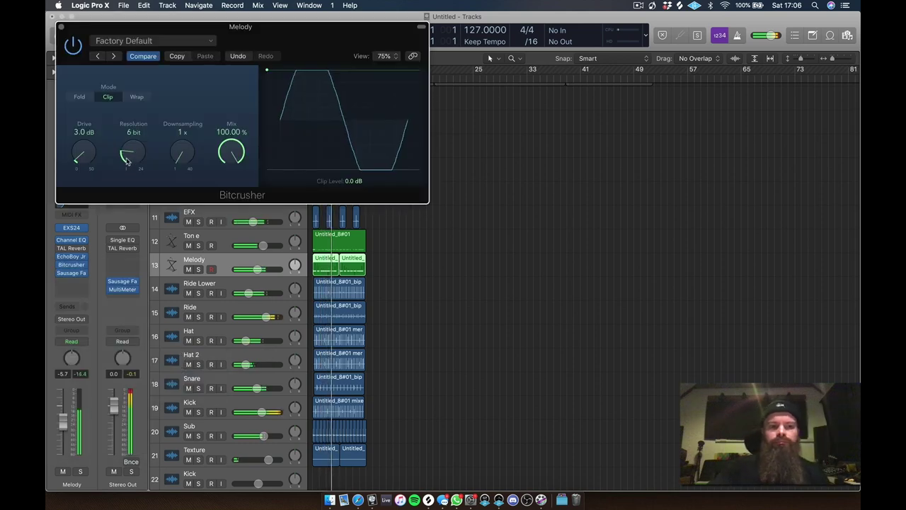
# - Set Melody's Bitcrusher to 7.5 dB drive, 5 bit resolution and 15x downsampling, and lower the track volume to about -10.6 dB
pyautogui.moveTo(89, 155)
pyautogui.mouseDown()
pyautogui.moveTo(82, 139)
pyautogui.moveTo(136, 150)
pyautogui.moveTo(87, 154)
pyautogui.mouseUp()
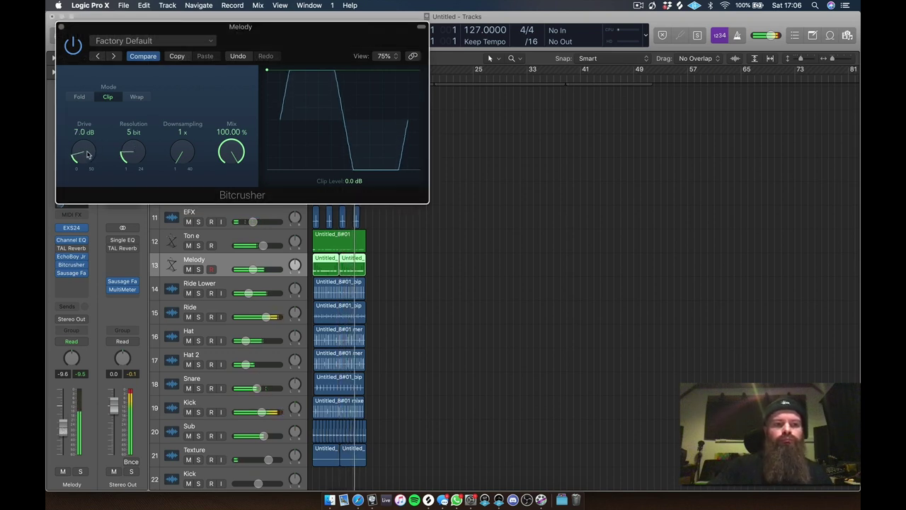
pyautogui.click(64, 424)
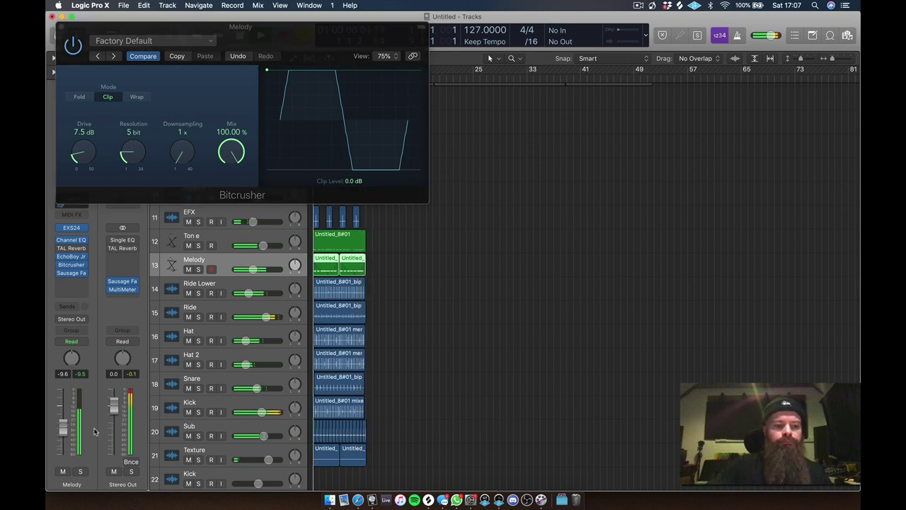
pyautogui.moveTo(190, 153); pyautogui.dragTo(180, 113)
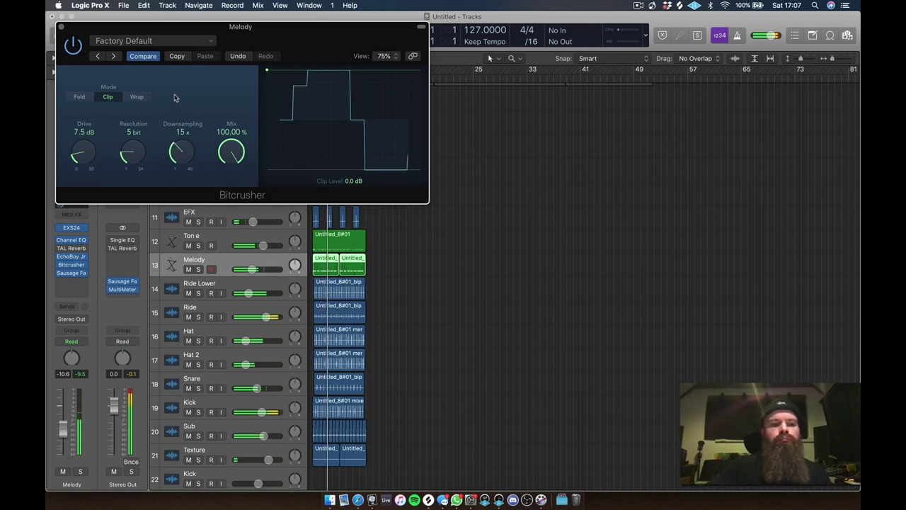
# - Check the EchoBoy Jr settings on the Melody track and close both open plug-in windows
pyautogui.moveTo(72, 259)
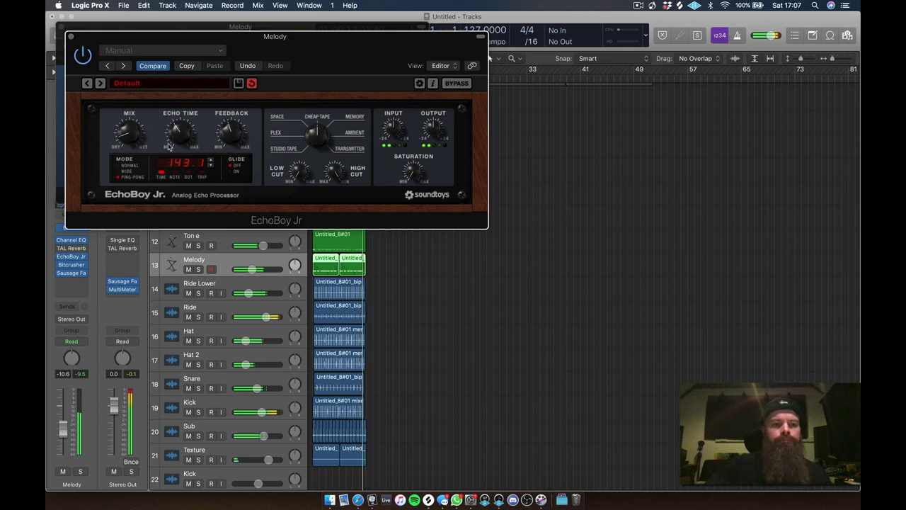
pyautogui.click(70, 36)
pyautogui.click(62, 28)
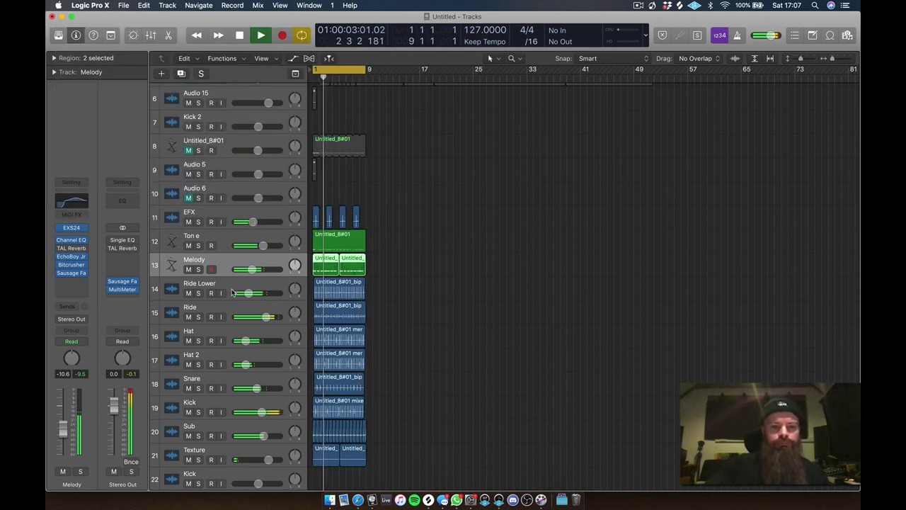
# - Raise Ride Lower slightly and Ride to about -0.3 dB, and lower Melody to about -14.6 dB
pyautogui.click(234, 312)
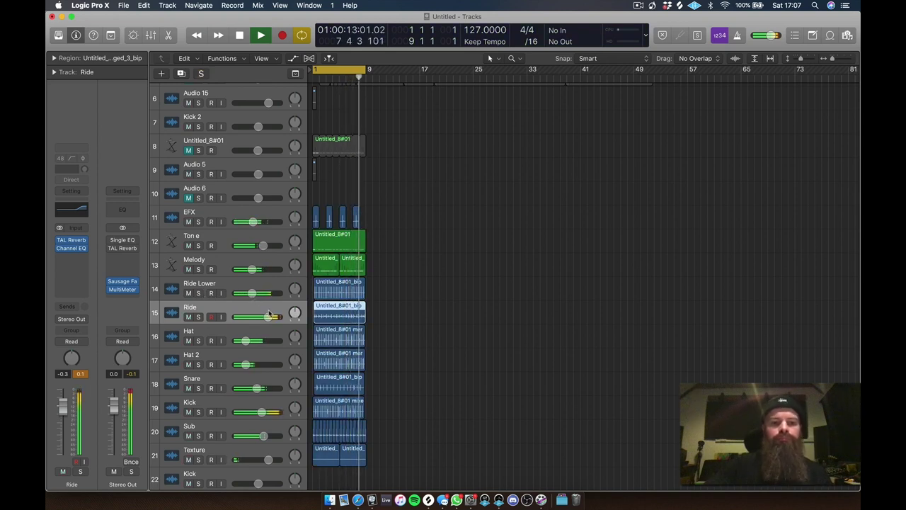
pyautogui.click(227, 264)
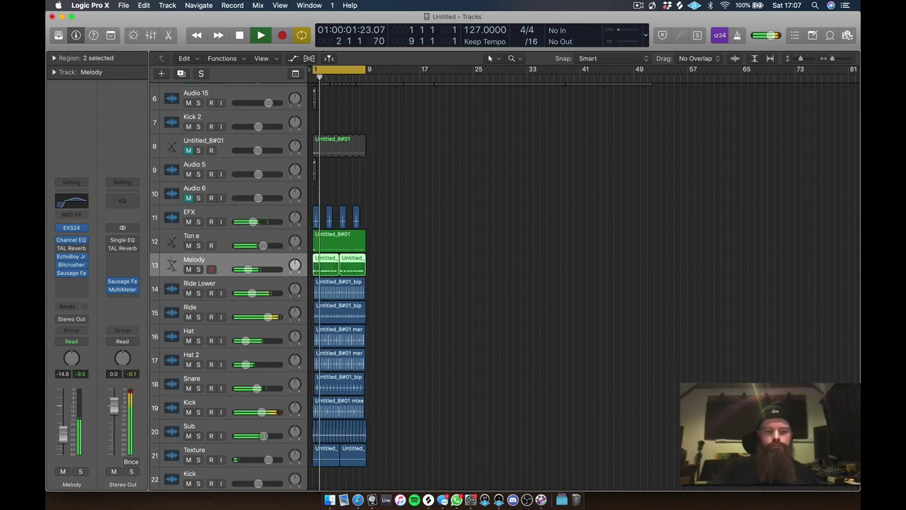
# - Name all regions after their tracks, clear the selection and play the loop
pyautogui.press('space')
pyautogui.press('super+a')
pyautogui.hotkey('alt', 'shift', 'n')
pyautogui.click(493, 278)
pyautogui.press('space')
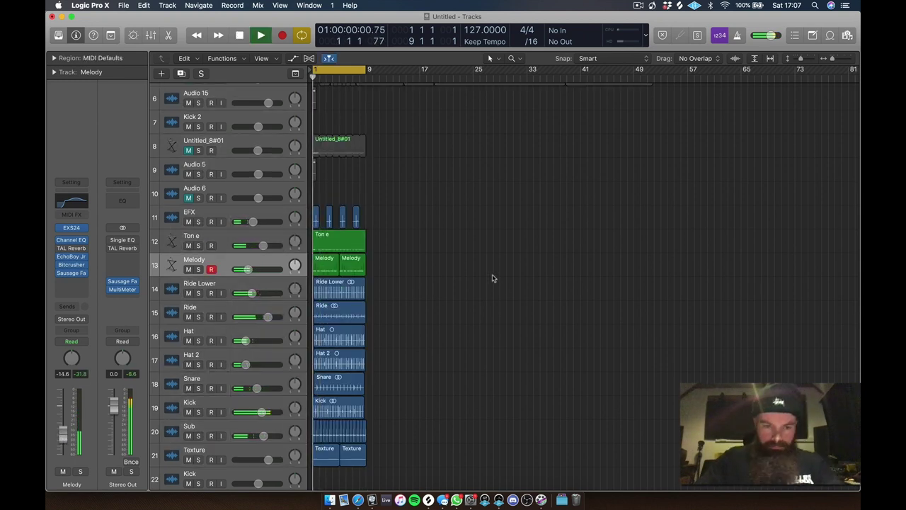
# - Try duplicating the EFX through Texture regions into the following eight bars, and undo the duplication
pyautogui.click(296, 421)
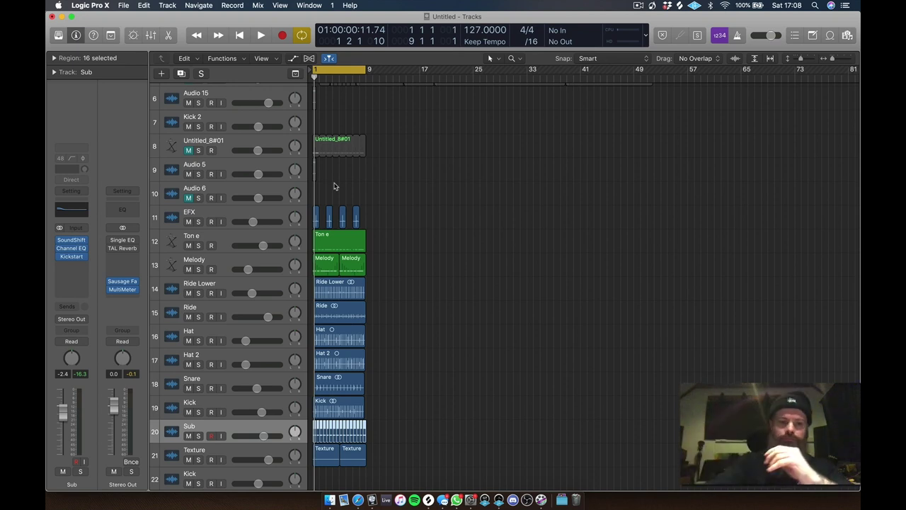
pyautogui.press('space')
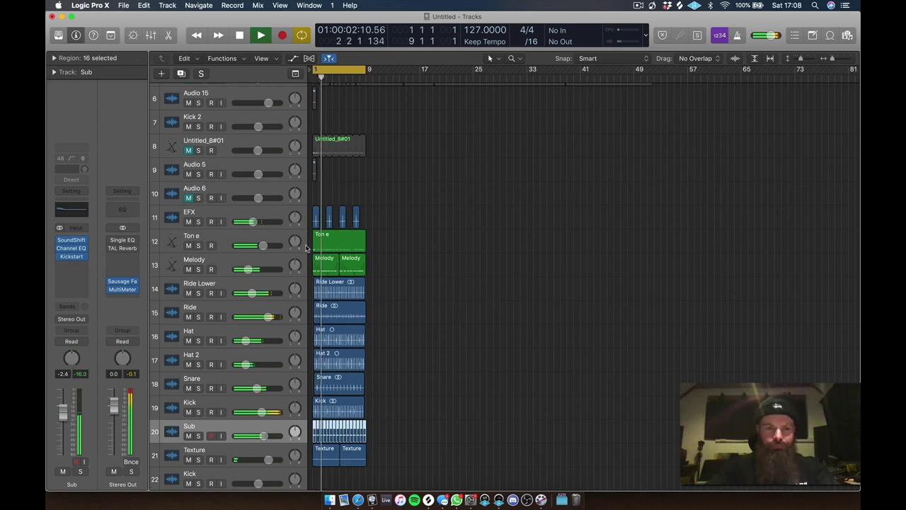
pyautogui.press('space')
pyautogui.moveTo(445, 194); pyautogui.dragTo(378, 469)
pyautogui.click(445, 363)
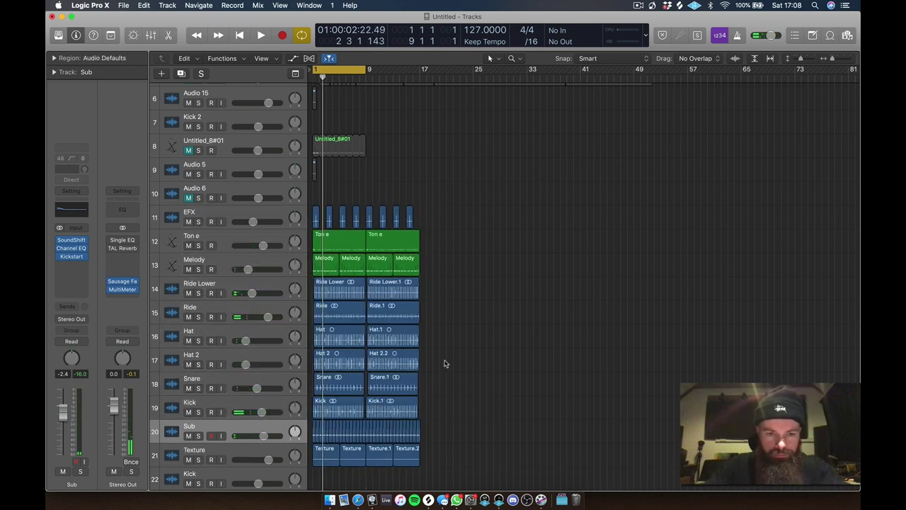
pyautogui.press('super+z')
# - Join the Sub track's separate regions into one eight-bar region and check it soloed
pyautogui.click(398, 431)
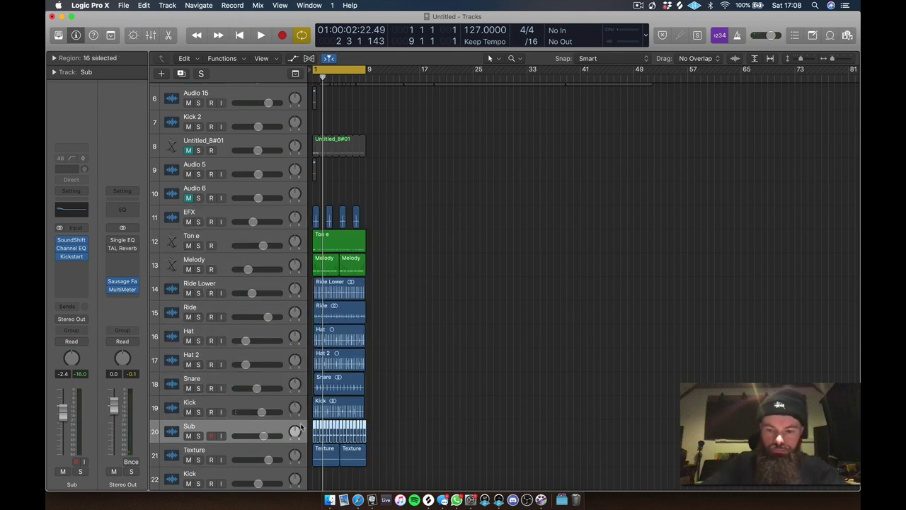
pyautogui.click(199, 436)
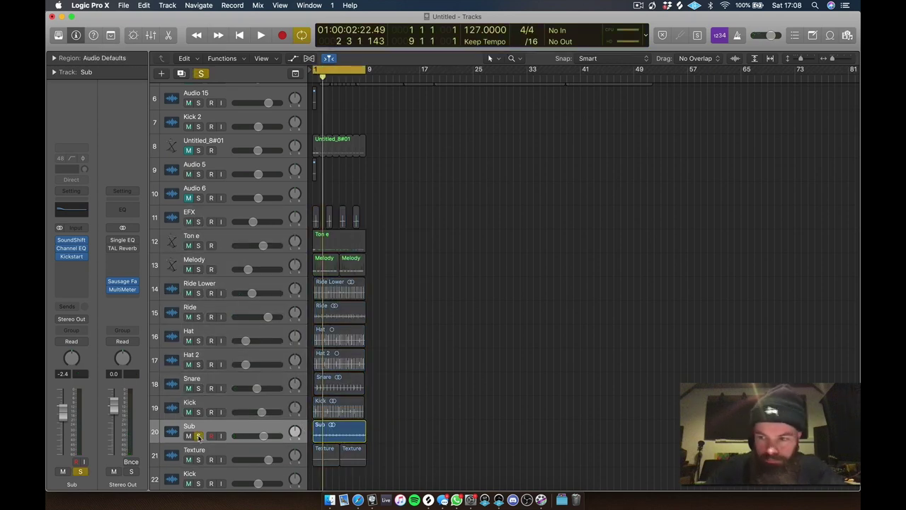
pyautogui.press('space')
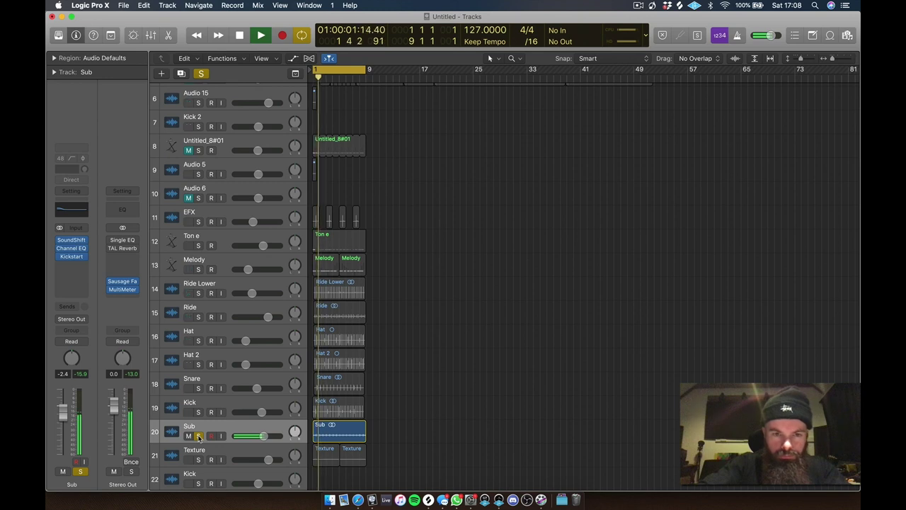
pyautogui.click(199, 436)
# - Repeat the eight-bar block of EFX through Texture regions until it fills 64 bars
pyautogui.moveTo(430, 186); pyautogui.dragTo(371, 458)
pyautogui.moveTo(446, 221); pyautogui.dragTo(438, 461)
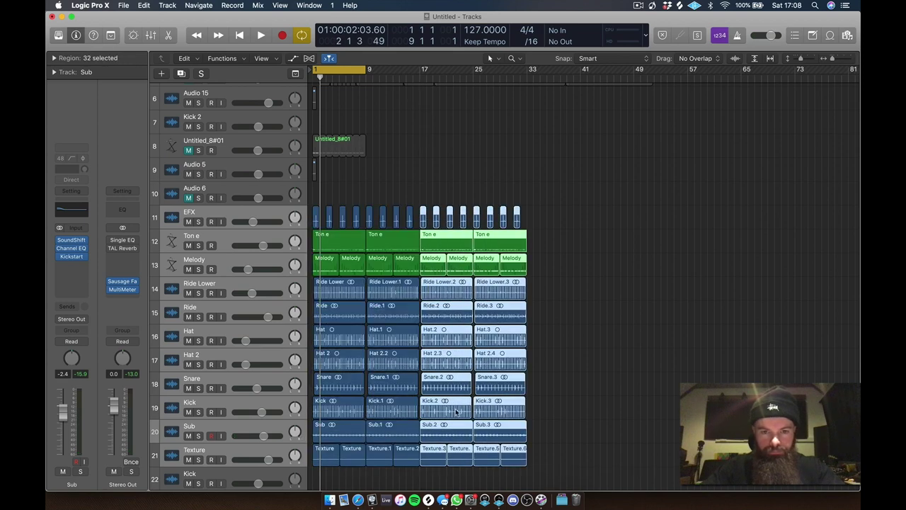
pyautogui.scroll(-5, 473, 264)
pyautogui.moveTo(589, 139); pyautogui.dragTo(539, 384)
pyautogui.click(487, 100)
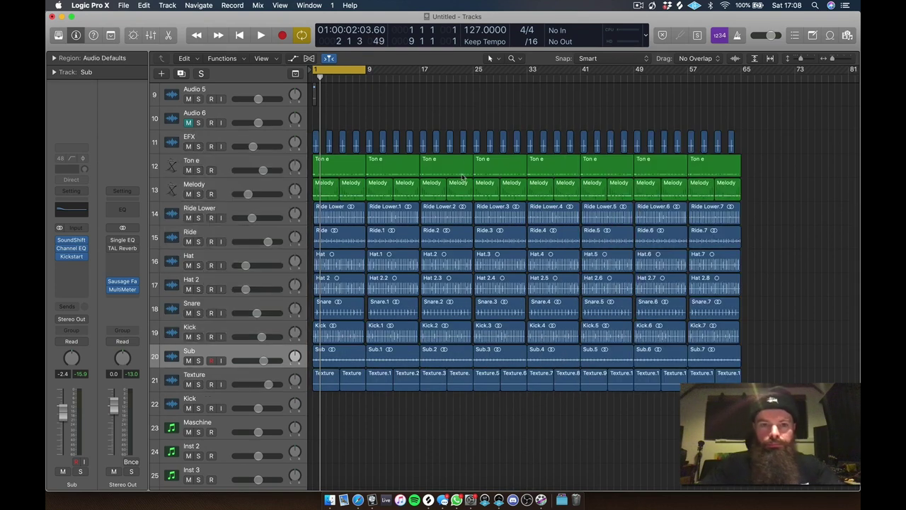
# - Delete the Ride Lower, Ride and Hat regions from the first 16 bars and start playback
pyautogui.press('space')
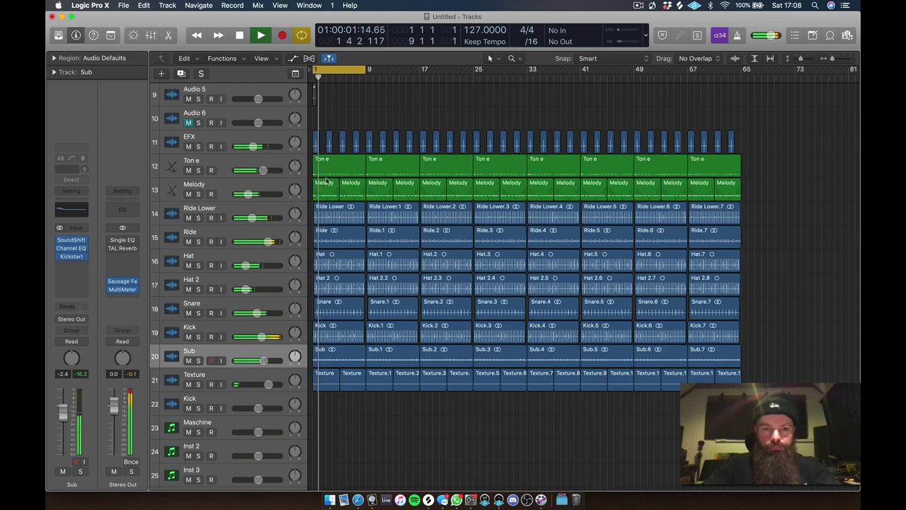
pyautogui.press('space')
pyautogui.moveTo(258, 144); pyautogui.dragTo(378, 262)
pyautogui.press('Delete')
pyautogui.press('space')
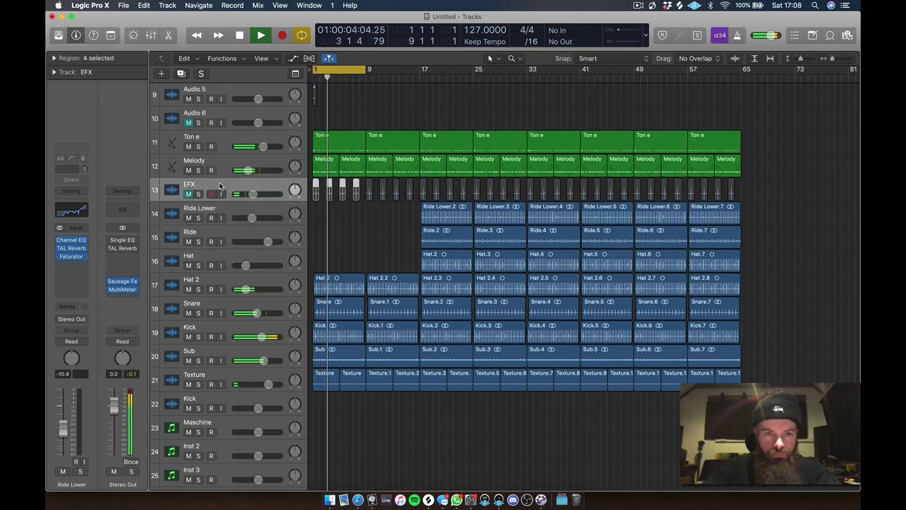
# - Place the EFX track below Melody and mute the EFX, Melody and Ton e tracks
pyautogui.click(188, 194)
pyautogui.click(189, 147)
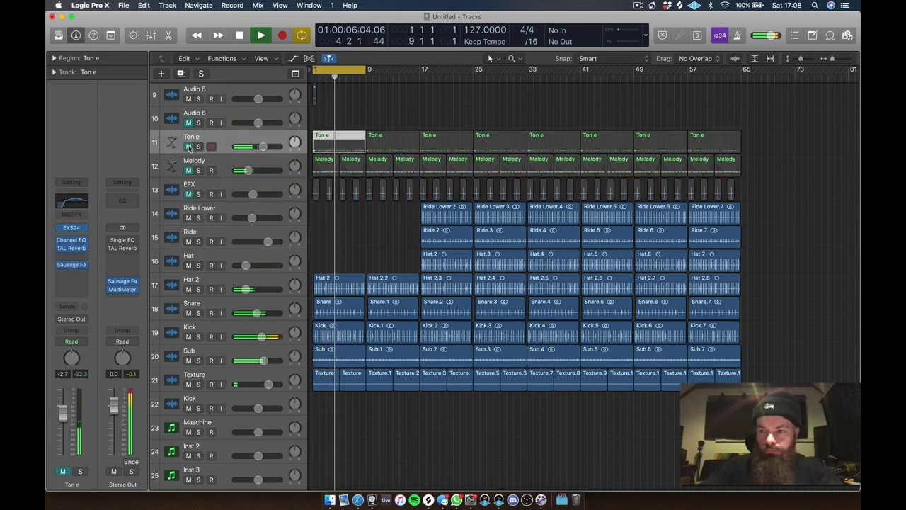
# - Delete the Sub region from the first eight bars and check the loop with Hat 2 briefly muted
pyautogui.click(317, 360)
pyautogui.press('Delete')
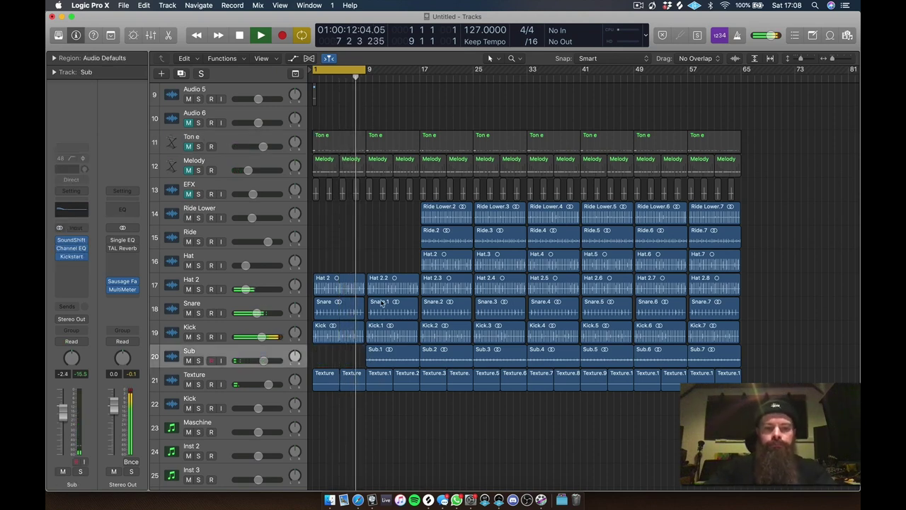
pyautogui.click(188, 289)
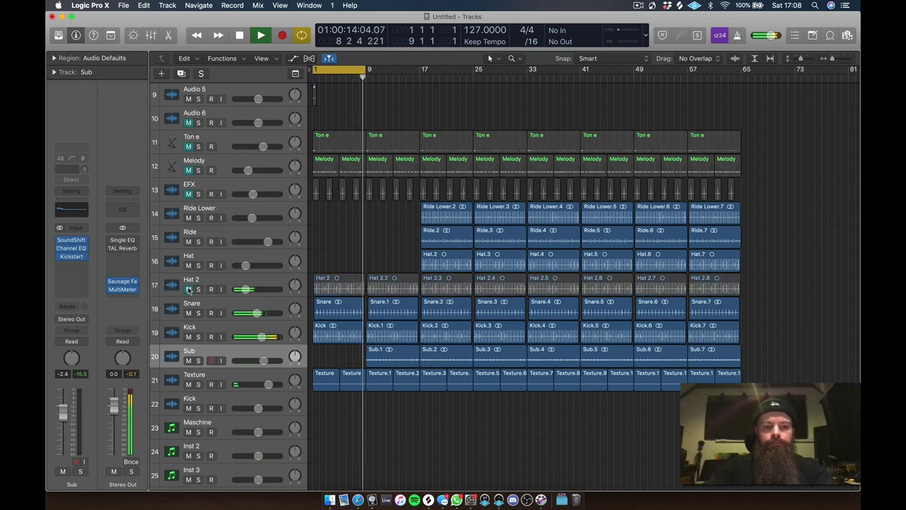
pyautogui.click(189, 289)
# - Bypass the ValhallaVintageVerb on the Hat 2 track and turn off cycle playback
pyautogui.click(201, 286)
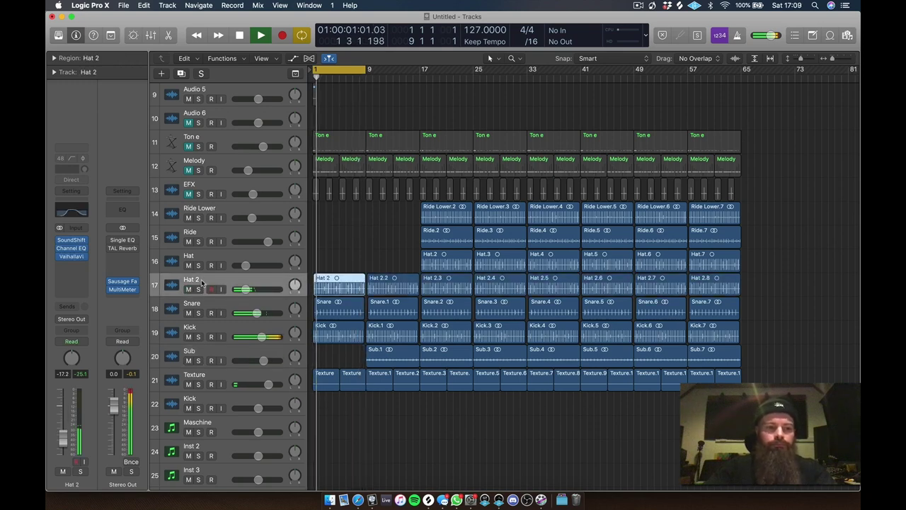
pyautogui.moveTo(66, 258)
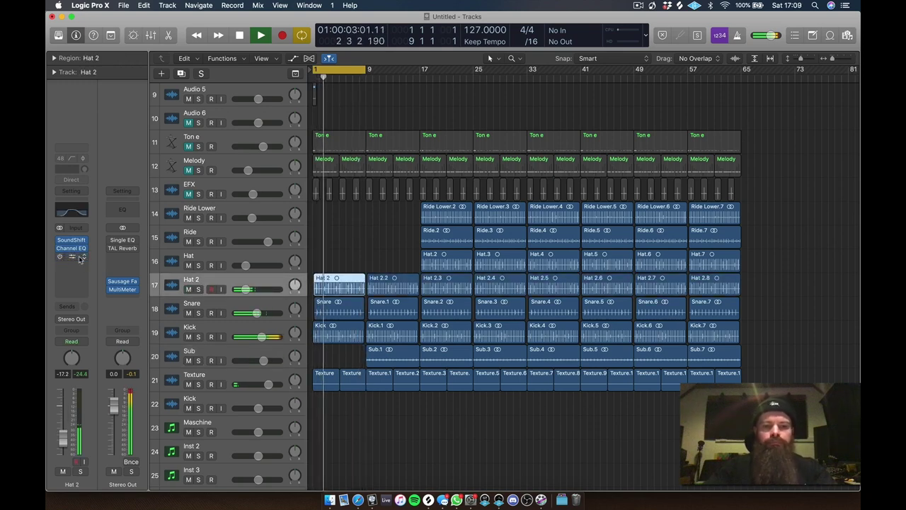
pyautogui.click(353, 69)
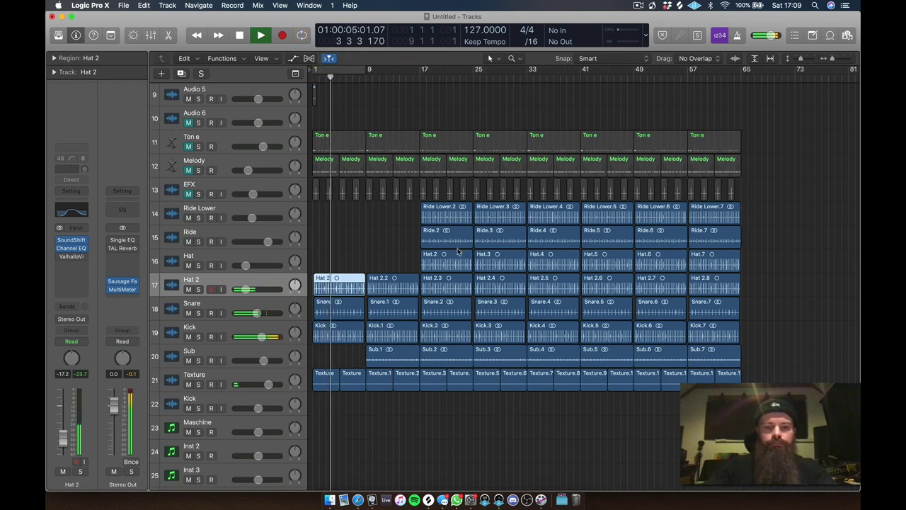
# - Delete the Snare region from the first eight bars and unmute the EFX track
pyautogui.click(339, 315)
pyautogui.press('Delete')
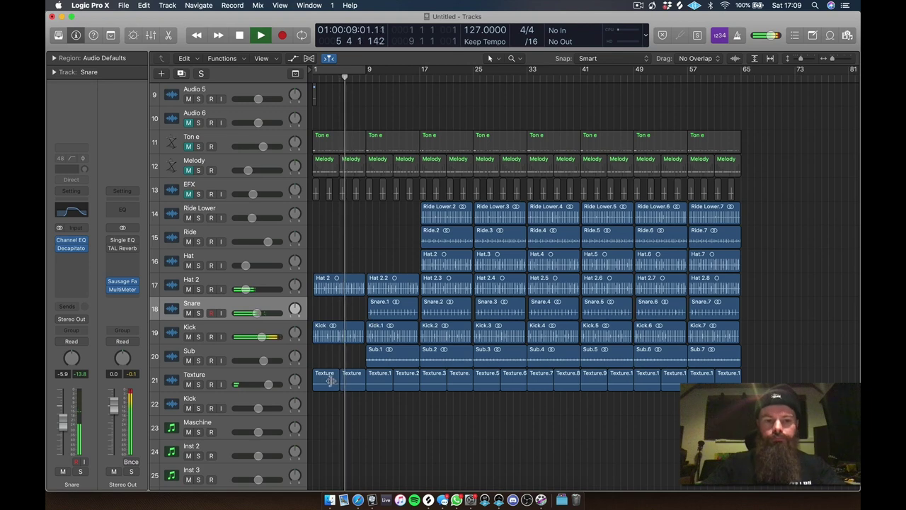
pyautogui.click(188, 193)
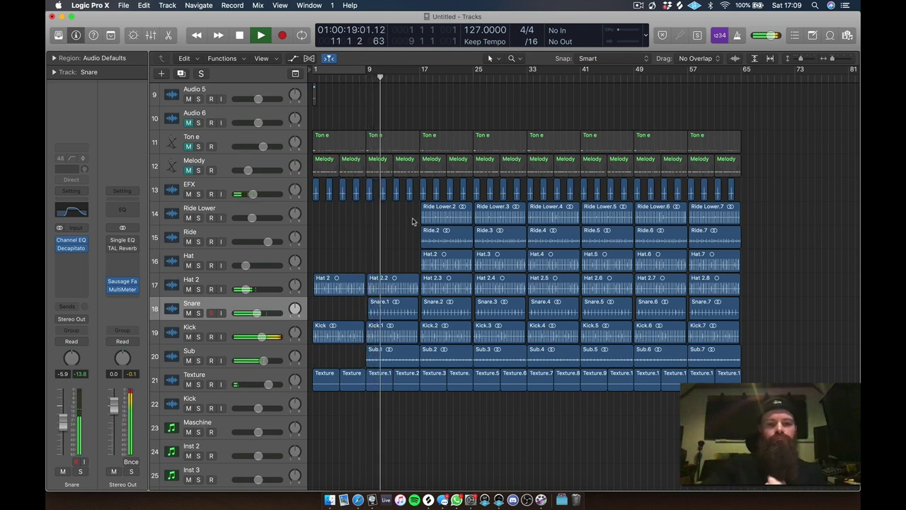
# - Delete the Ride Lower and Ride regions from bars 17 to 24 and restart playback from the beginning
pyautogui.moveTo(412, 220); pyautogui.dragTo(439, 244)
pyautogui.press('Return')
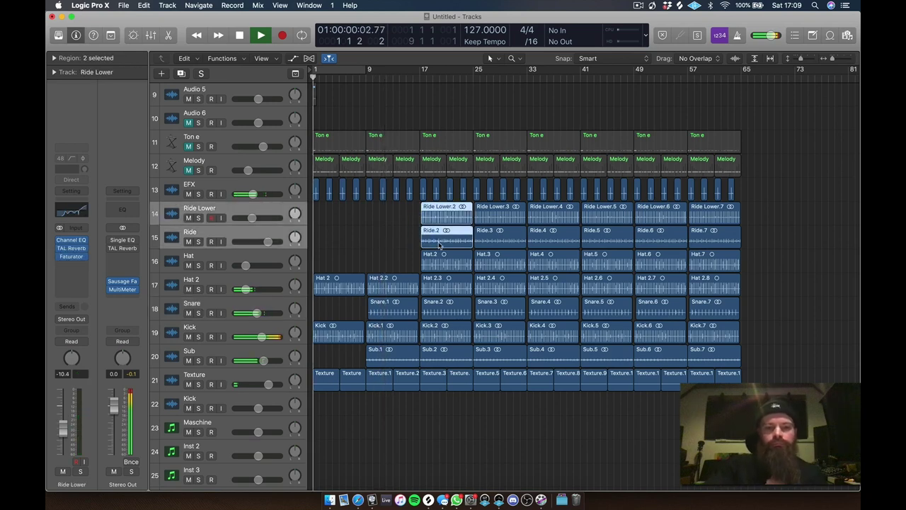
pyautogui.press('Delete')
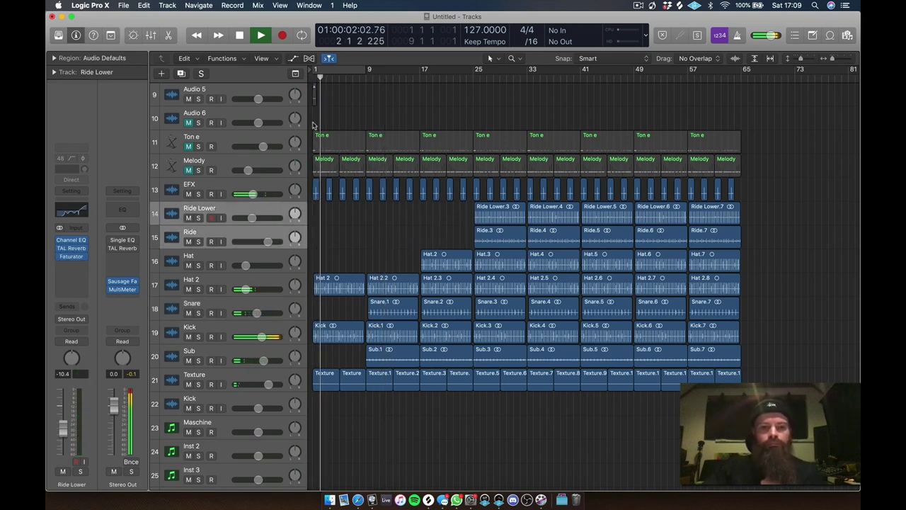
# - Unmute the Ton e track and delete its regions from the first 16 bars
pyautogui.click(238, 143)
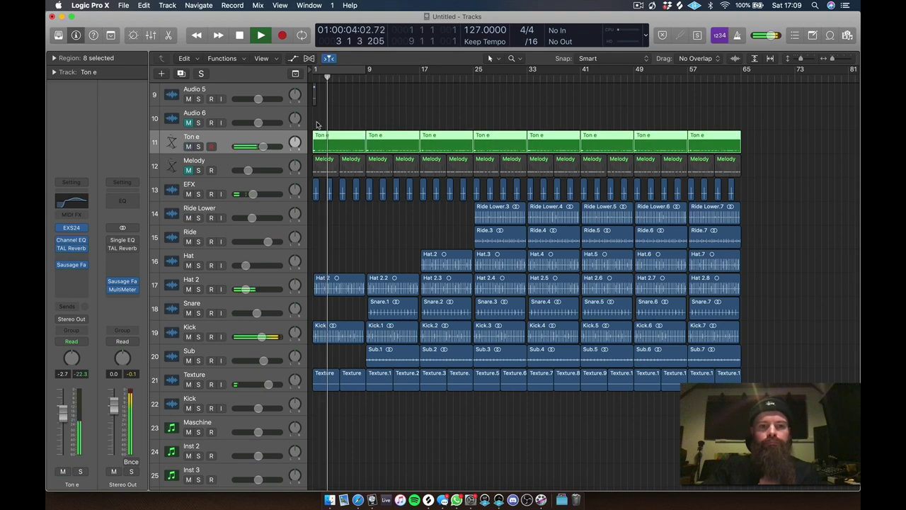
pyautogui.moveTo(318, 126); pyautogui.dragTo(415, 149)
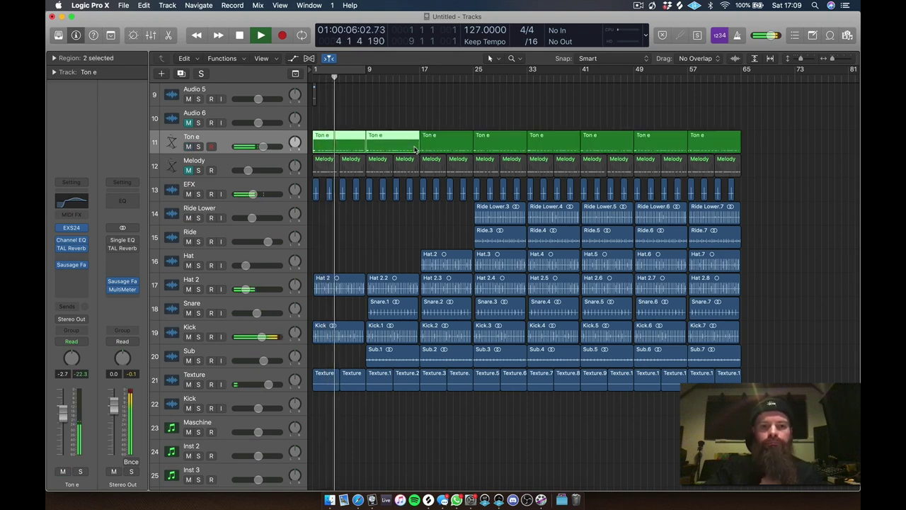
pyautogui.press('Delete')
# - Insert the Sonalksis Creative Filter on the Ton e track between the TAL Reverb and Sausage Fattener
pyautogui.click(245, 137)
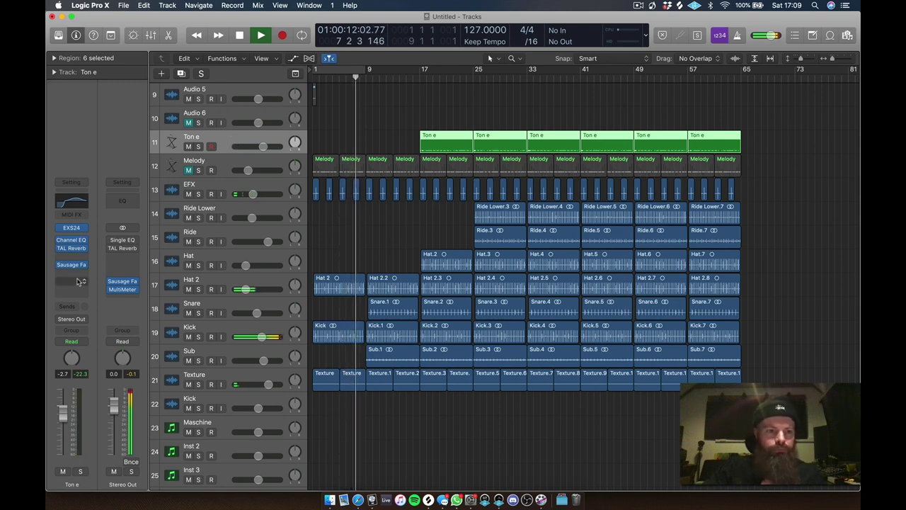
pyautogui.click(71, 257)
pyautogui.moveTo(114, 283)
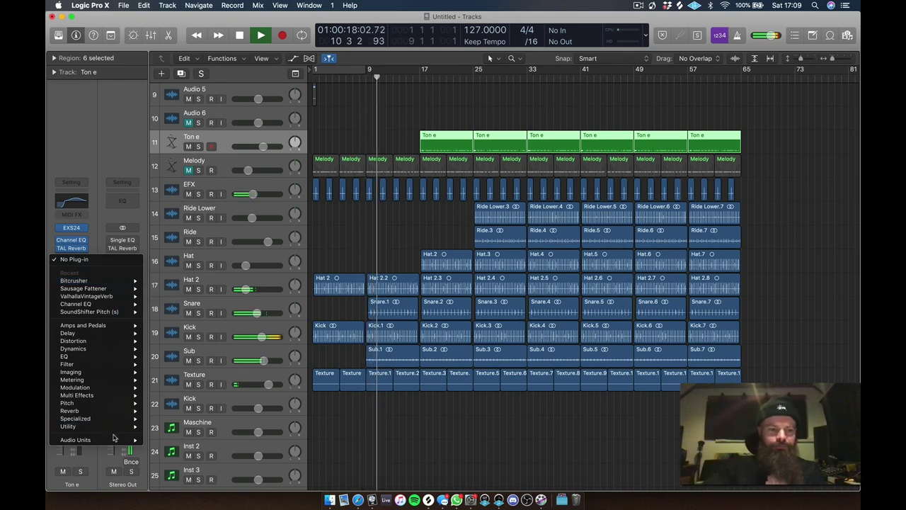
pyautogui.moveTo(110, 442)
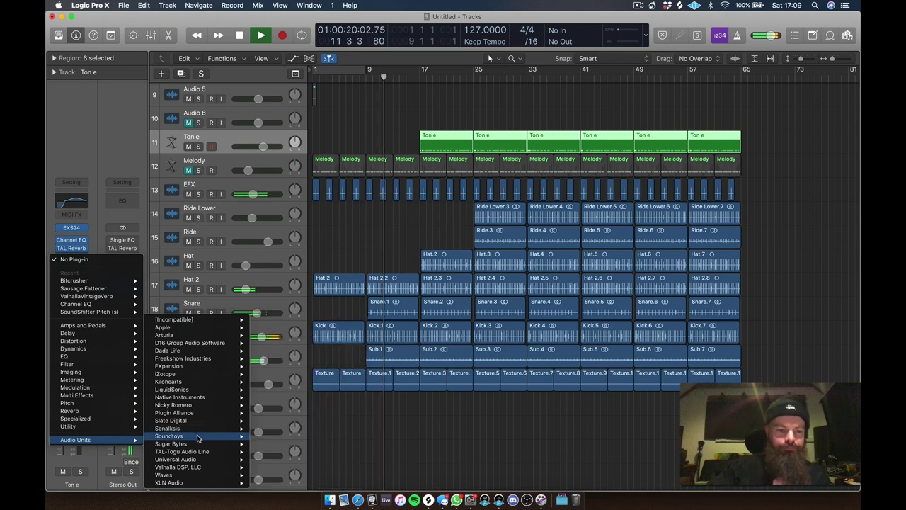
pyautogui.moveTo(198, 437)
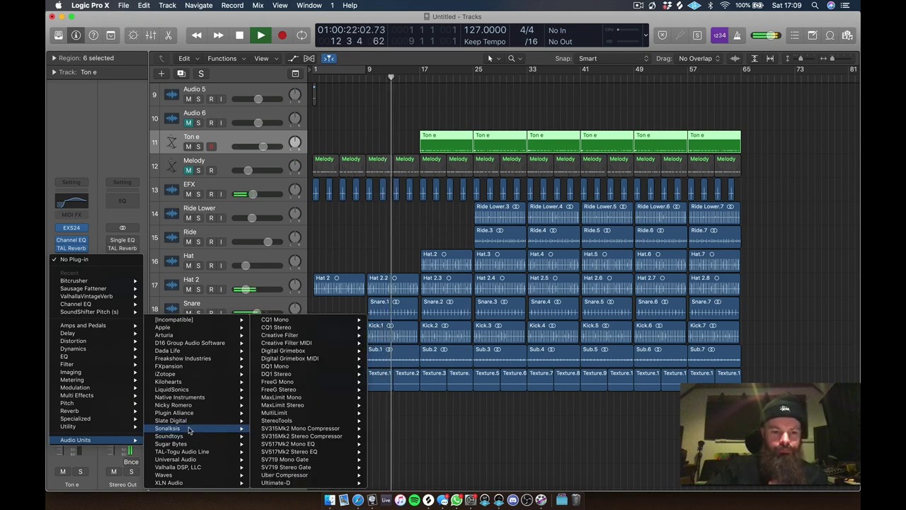
pyautogui.click(325, 328)
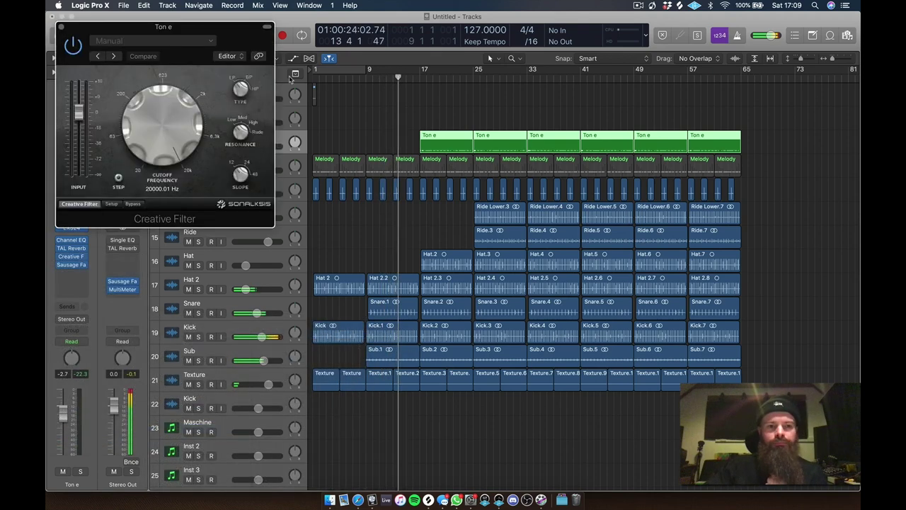
# - Sweep the Ton e track's Creative Filter cutoff down, set it to about 693 Hz, and close the plug-in
pyautogui.click(160, 120)
pyautogui.moveTo(160, 121); pyautogui.dragTo(157, 153)
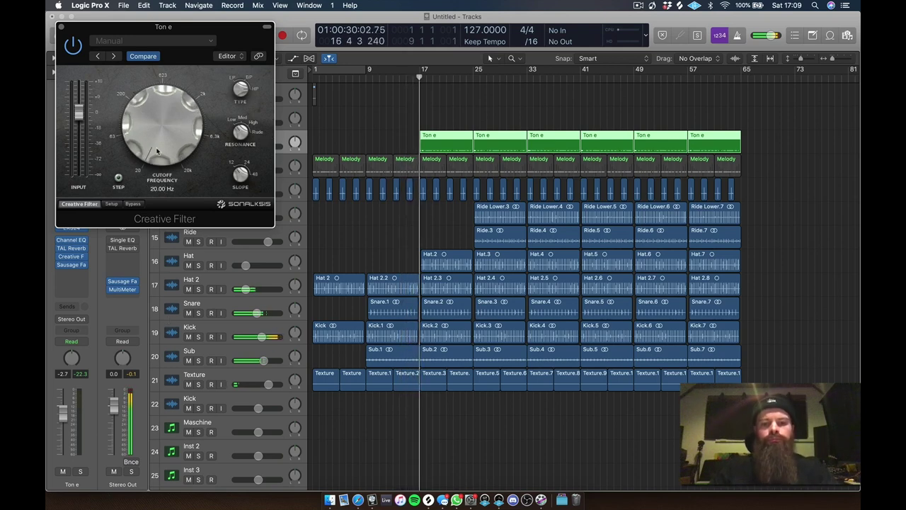
pyautogui.moveTo(157, 151); pyautogui.dragTo(164, 109)
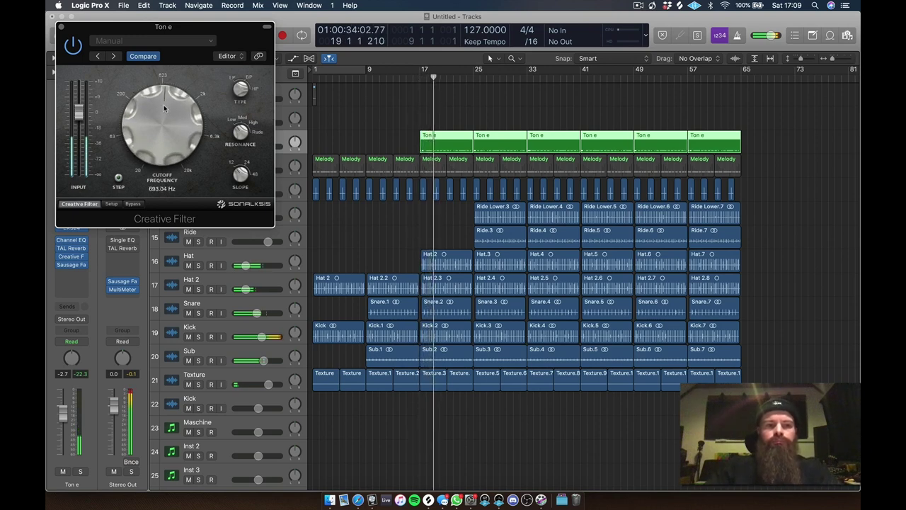
pyautogui.click(61, 26)
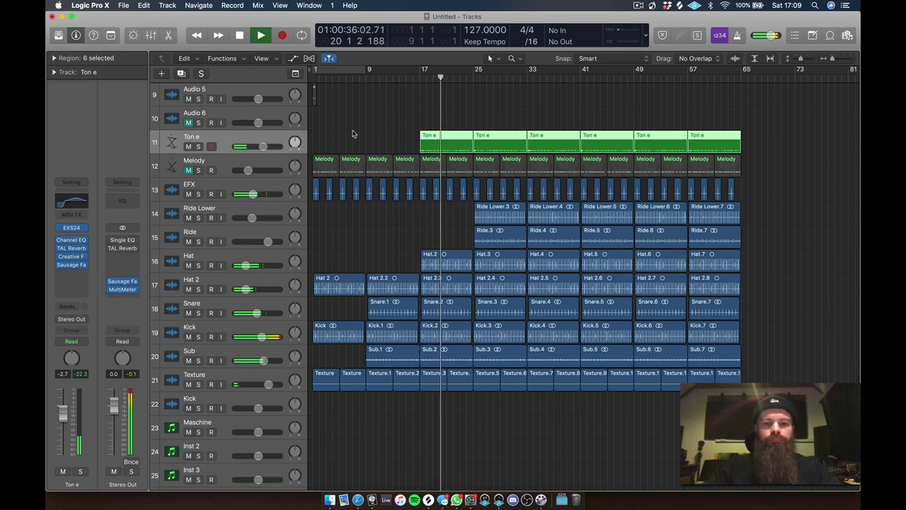
# - Add Creative Filter frequency automation points of 0.49 on the Ton e track at bar 17 and around bar 33
pyautogui.press('a')
pyautogui.click(258, 163)
pyautogui.moveTo(306, 266)
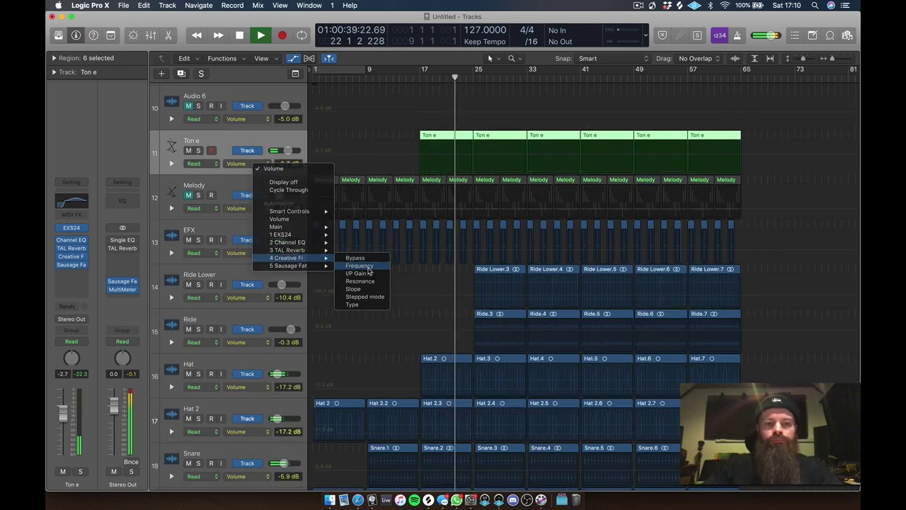
pyautogui.click(359, 265)
pyautogui.click(476, 159)
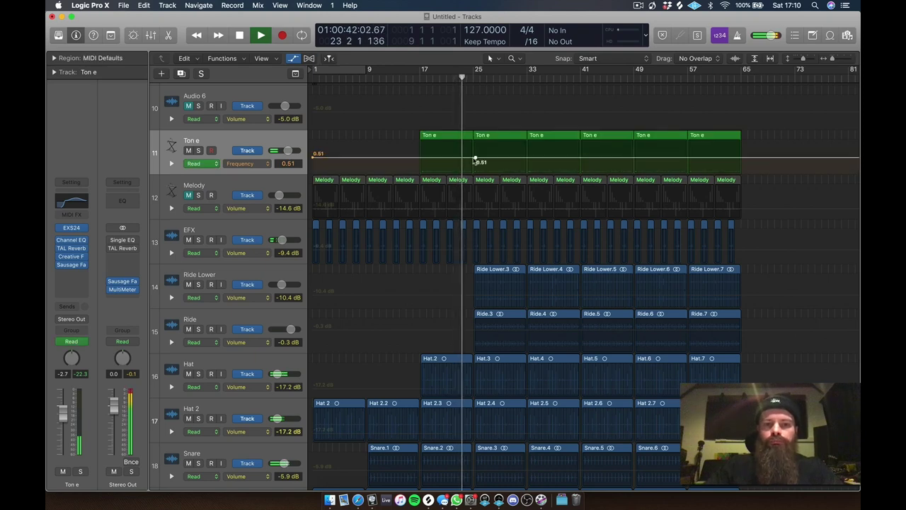
pyautogui.moveTo(475, 160); pyautogui.dragTo(531, 158)
pyautogui.click(419, 157)
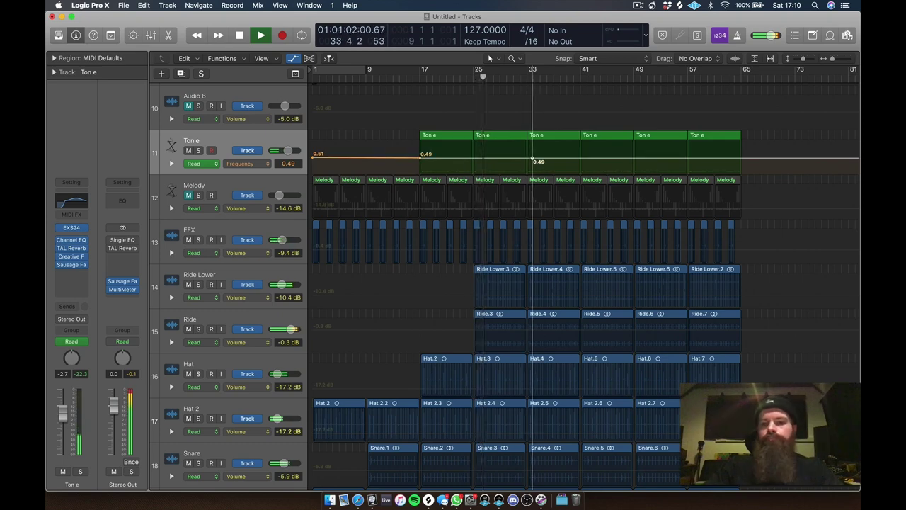
pyautogui.press('a')
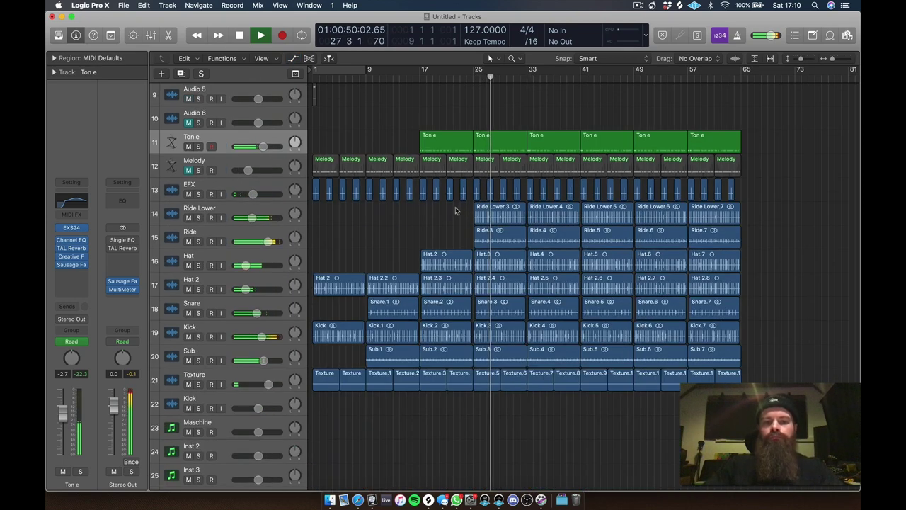
# - Delete the Ride Lower and Ride regions from bars 25 to 32 and the Melody regions from the first 32 bars
pyautogui.moveTo(456, 211); pyautogui.dragTo(500, 237)
pyautogui.press('Delete')
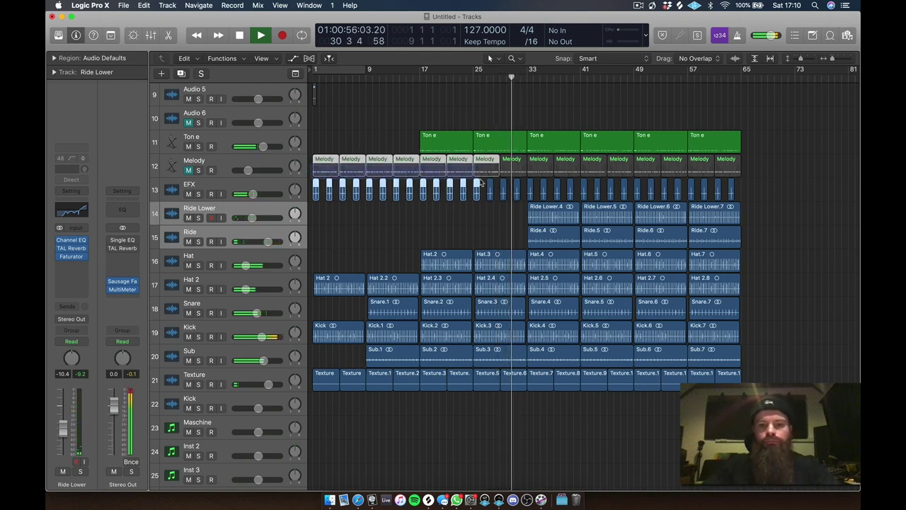
pyautogui.moveTo(315, 167); pyautogui.dragTo(509, 167)
pyautogui.press('Delete')
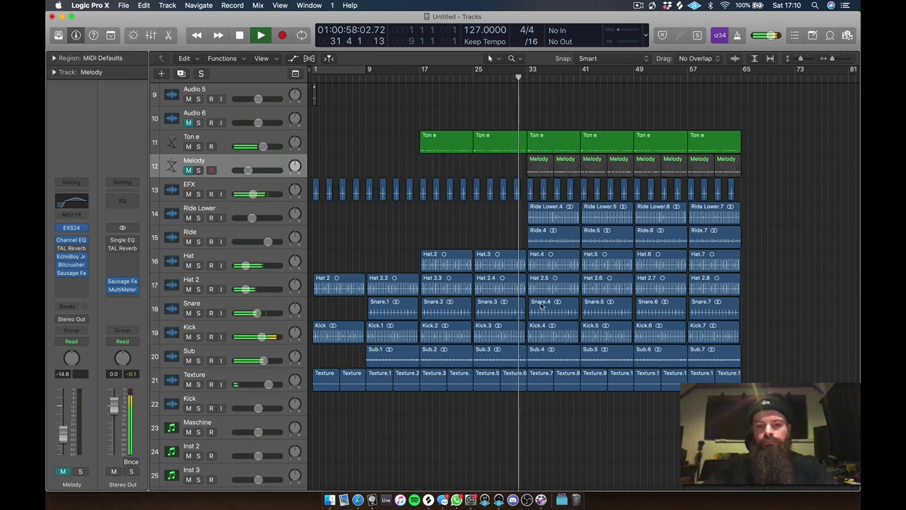
# - Delete the Sub and Kick regions from bars 33 to 40 and restart playback from the beginning
pyautogui.click(545, 352)
pyautogui.press('Delete')
pyautogui.click(547, 335)
pyautogui.press('Delete')
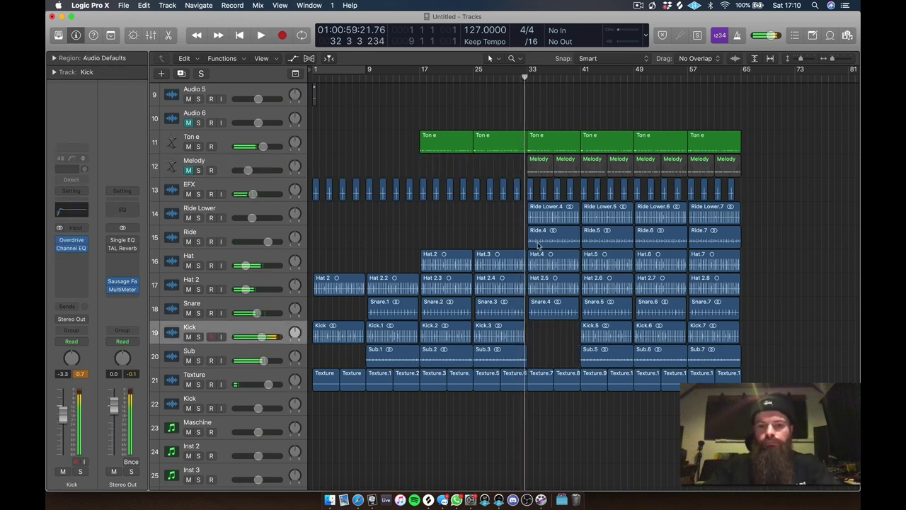
pyautogui.press('Return')
pyautogui.press('space')
# - Delete the Ride Lower and Ride regions from bars 33 to 40
pyautogui.click(544, 220)
pyautogui.press('Delete')
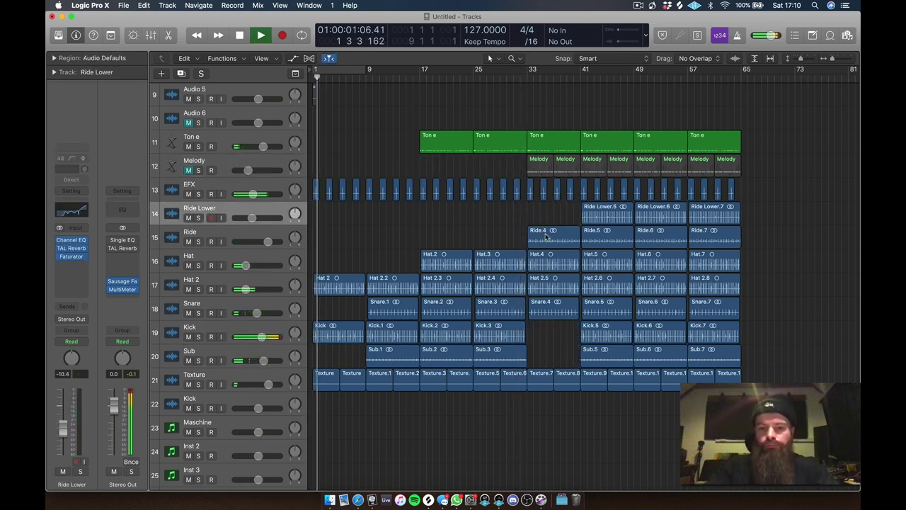
pyautogui.click(549, 239)
pyautogui.press('Delete')
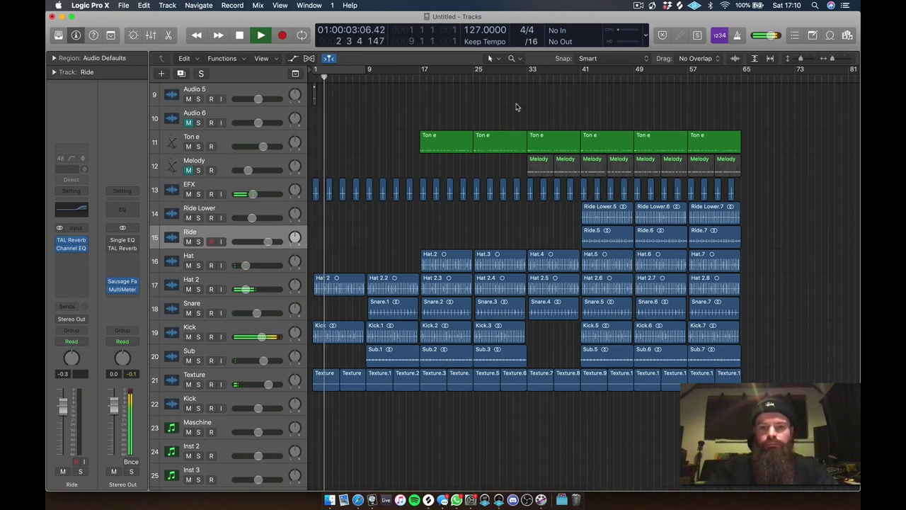
# - Unmute the Melody track while playing from about bar 32 and insert a stereo Creative Filter on it
pyautogui.click(520, 80)
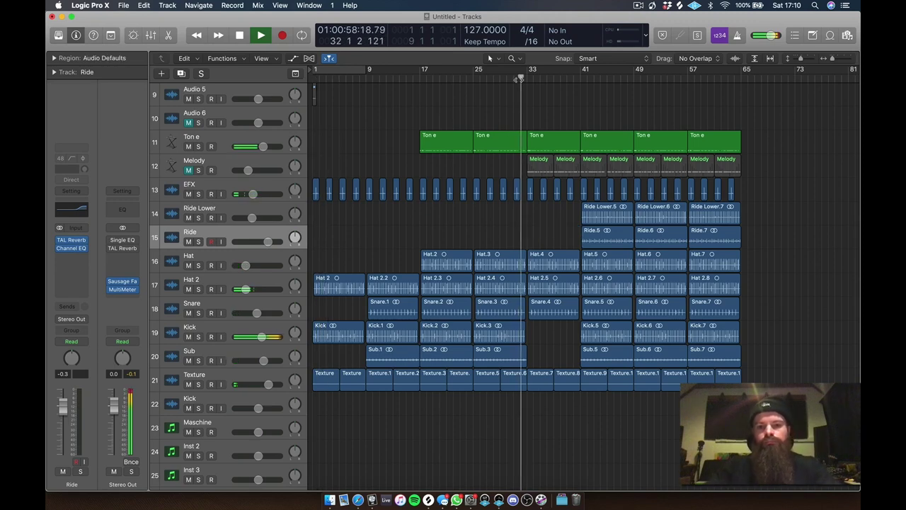
pyautogui.click(188, 170)
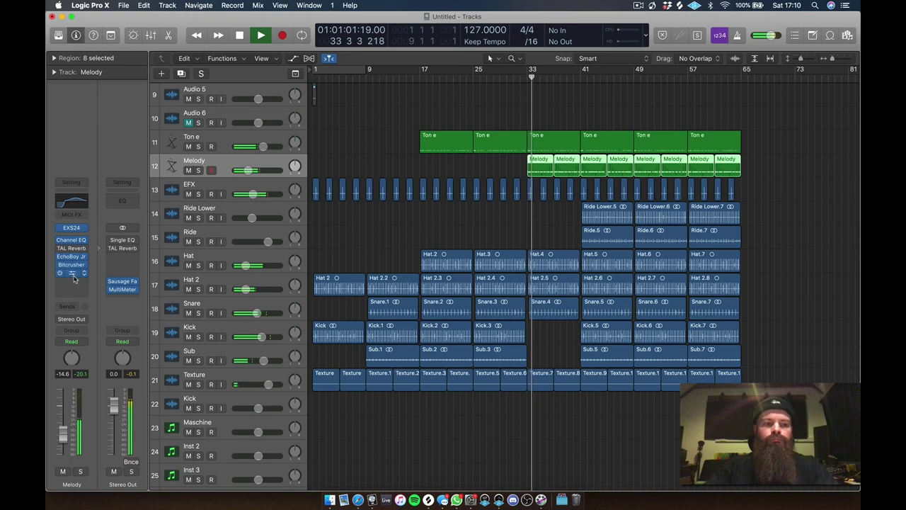
pyautogui.click(71, 281)
pyautogui.moveTo(95, 309)
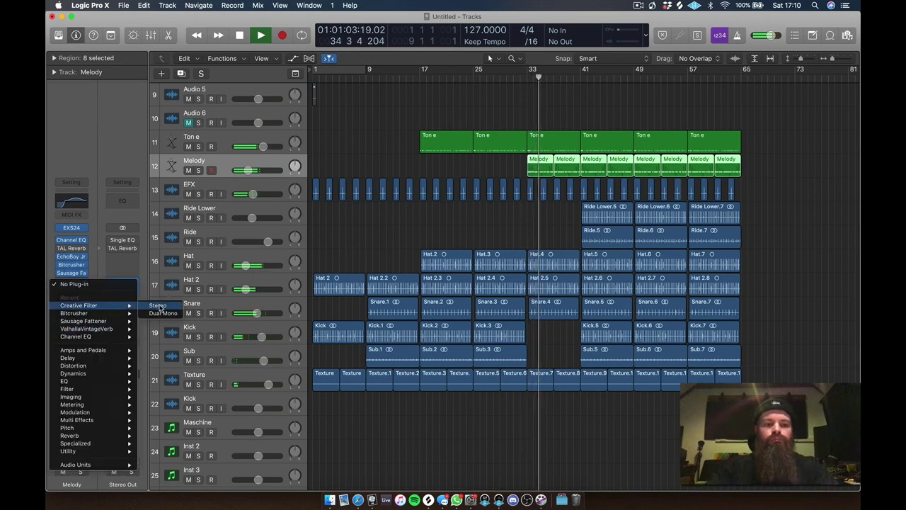
pyautogui.click(159, 306)
# - Move the Melody track's Sausage Fattener below the Creative Filter and bypass it
pyautogui.click(71, 291)
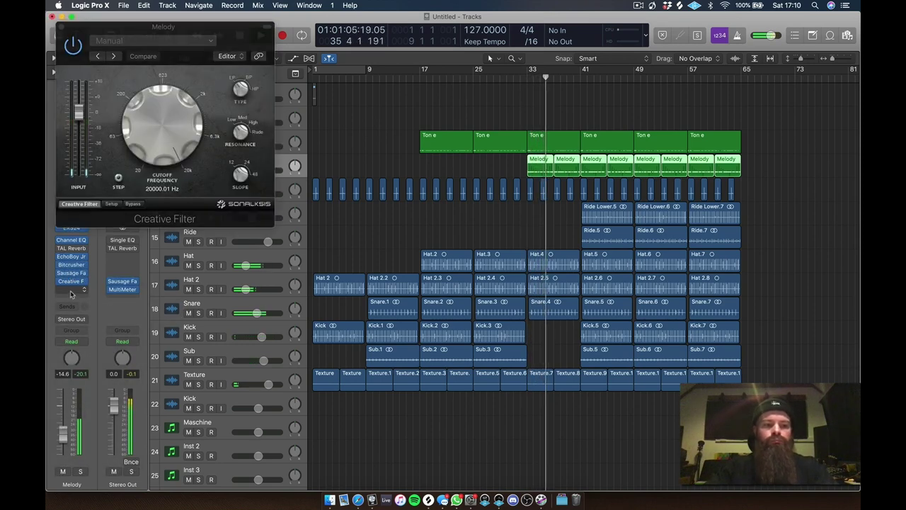
pyautogui.moveTo(71, 274); pyautogui.dragTo(70, 293)
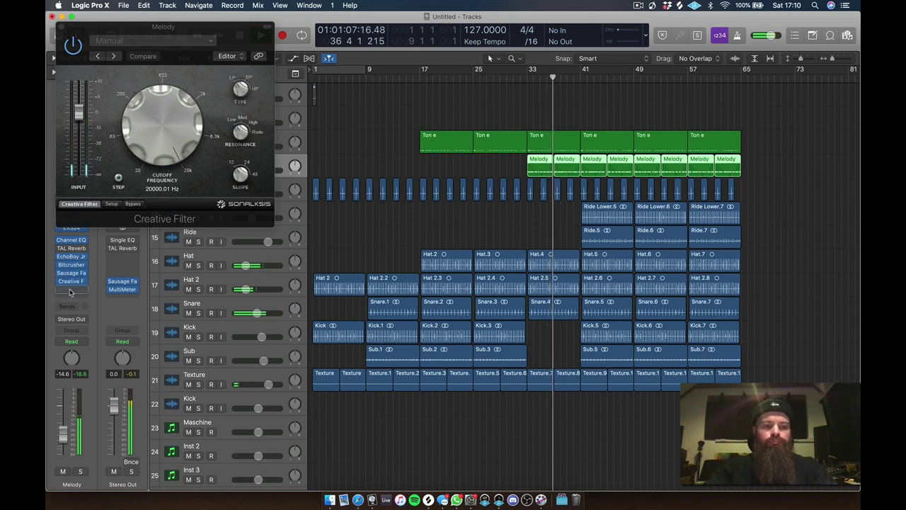
pyautogui.click(72, 275)
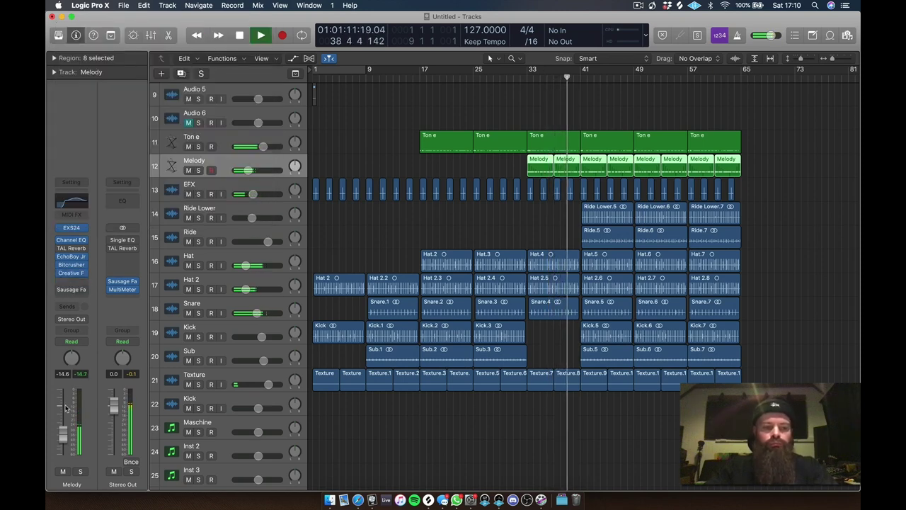
# - Set the cutoff frequency of the Melody track's Creative Filter to about 1278 Hz
pyautogui.click(72, 273)
pyautogui.moveTo(147, 152); pyautogui.dragTo(148, 183)
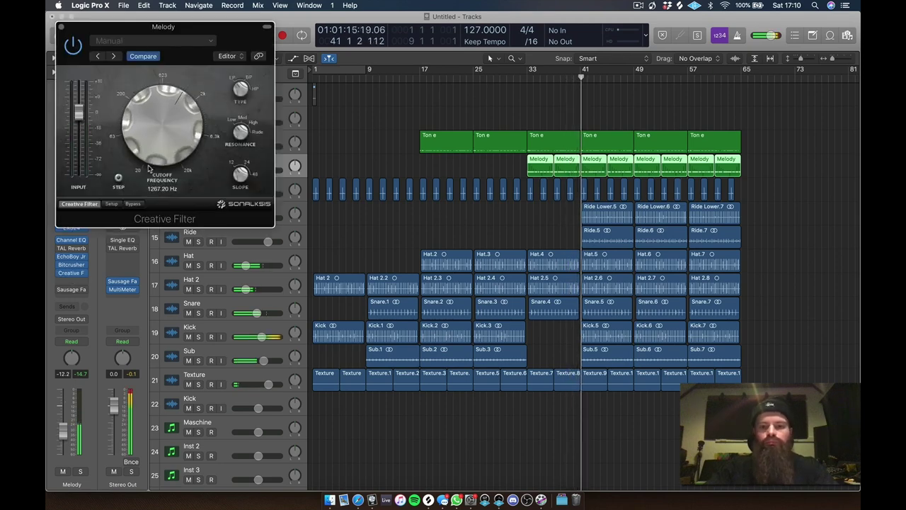
# - Delete the Ride Lower, Ride, Kick and Sub regions from bars 41 to 48 and replay from shortly before bar 33
pyautogui.click(510, 76)
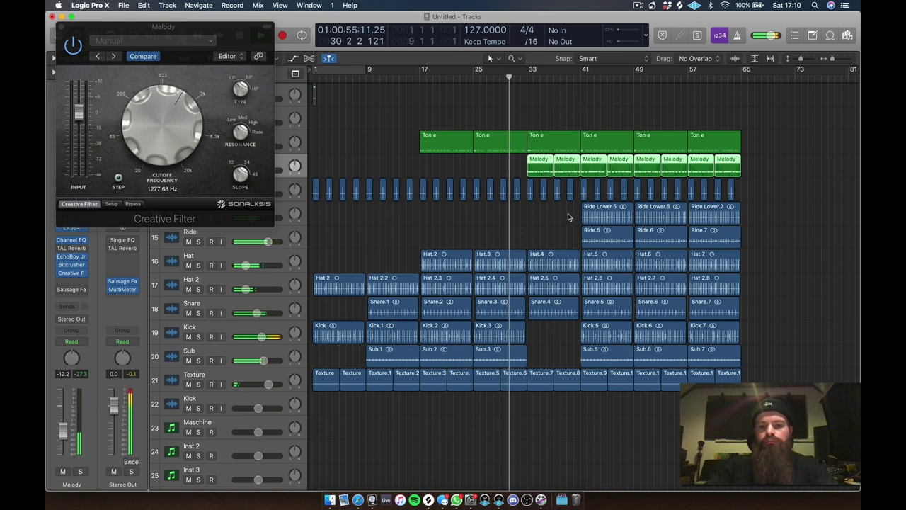
pyautogui.moveTo(571, 201); pyautogui.dragTo(595, 243)
pyautogui.press('Delete')
pyautogui.moveTo(570, 322); pyautogui.dragTo(595, 354)
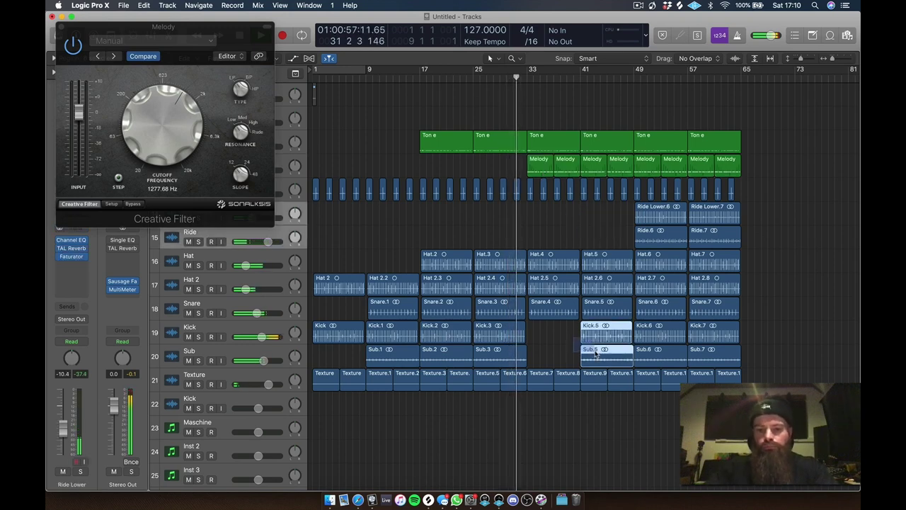
pyautogui.press('Return')
pyautogui.press('Delete')
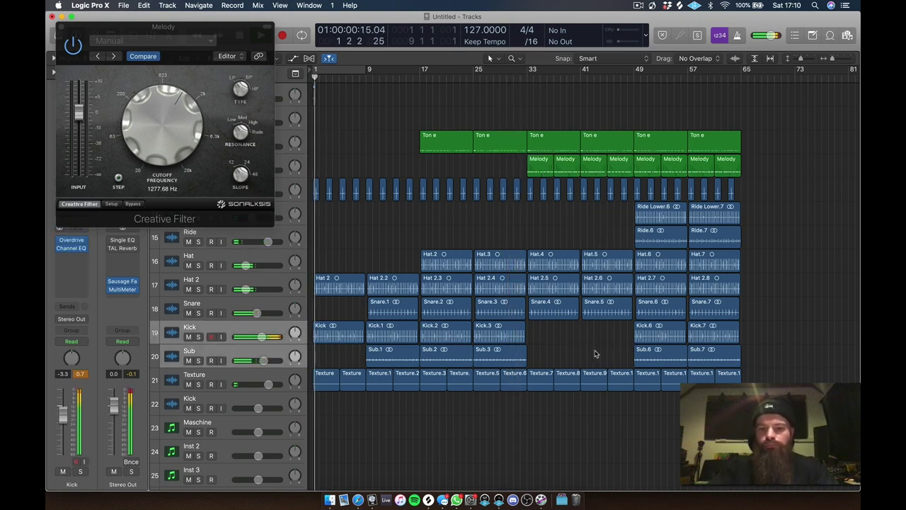
pyautogui.click(58, 27)
pyautogui.click(519, 77)
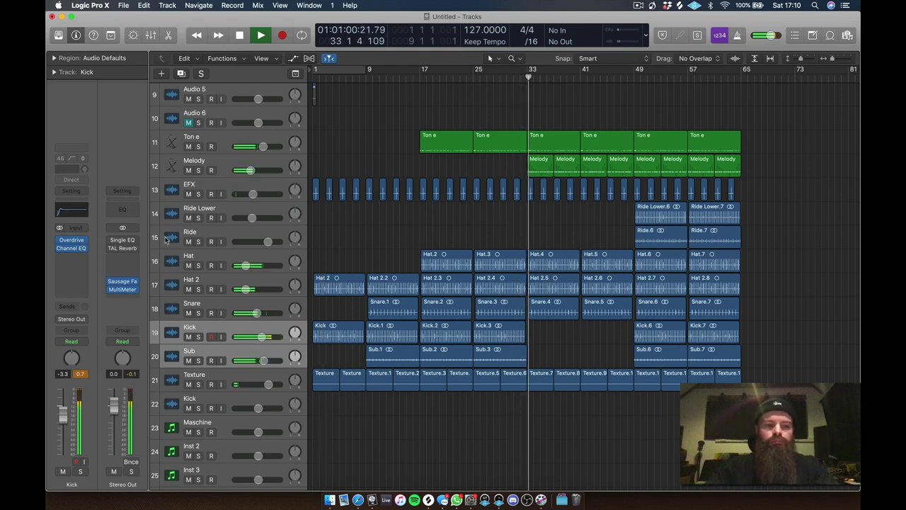
# - Lower the cutoff of the Melody track's Creative Filter further while the section from bar 33 plays
pyautogui.click(239, 160)
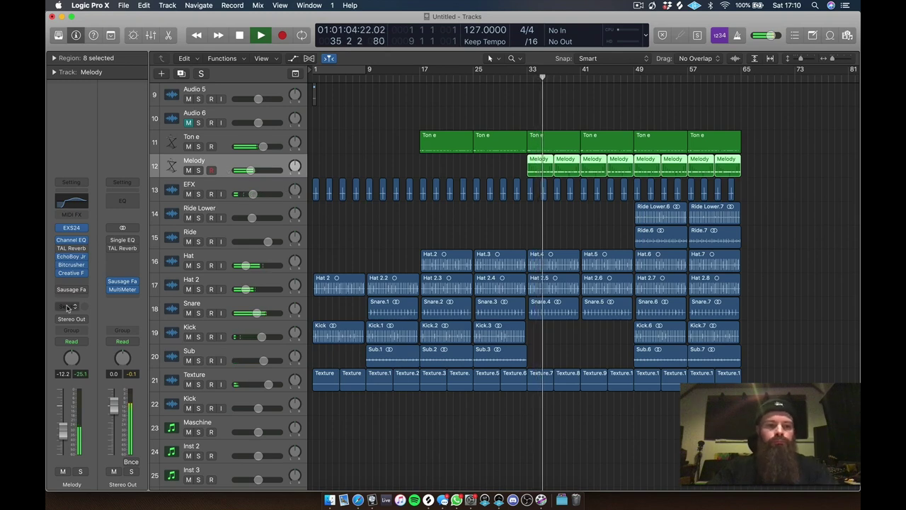
pyautogui.click(70, 272)
pyautogui.moveTo(159, 148); pyautogui.dragTo(160, 158)
# - Turn the wet level of the Melody track's TAL Reverb down to -96.0 dB
pyautogui.click(71, 264)
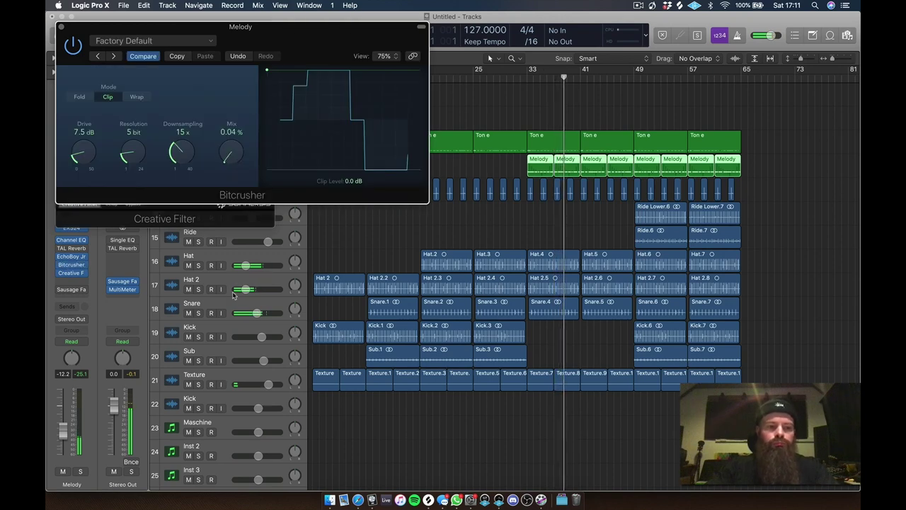
pyautogui.click(72, 248)
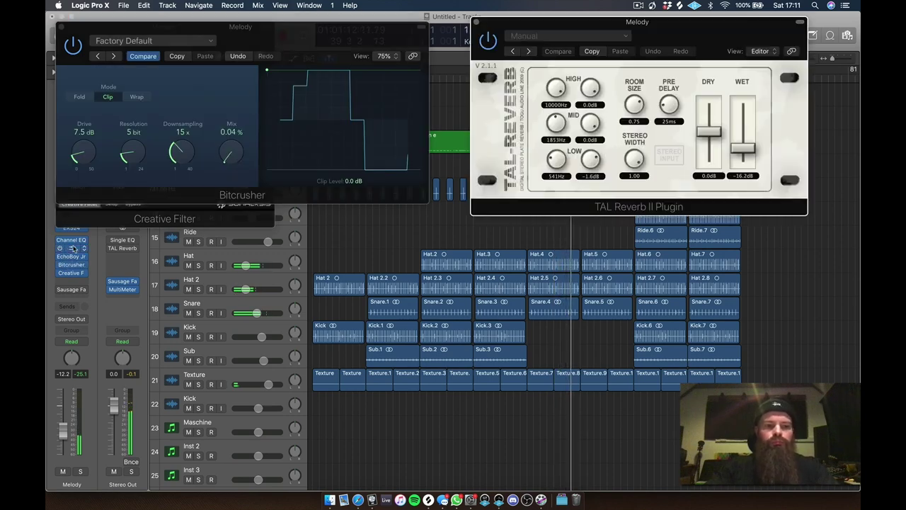
pyautogui.moveTo(748, 148); pyautogui.dragTo(747, 166)
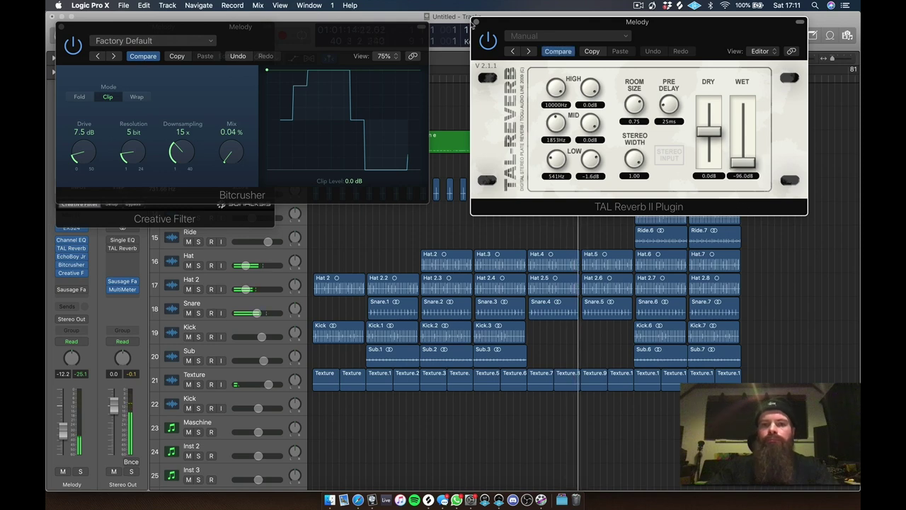
pyautogui.click(475, 23)
# - Loop playback over bars 33 to 49, hide the plug-in windows and show the track automation
pyautogui.moveTo(530, 69); pyautogui.dragTo(635, 68)
pyautogui.press('v')
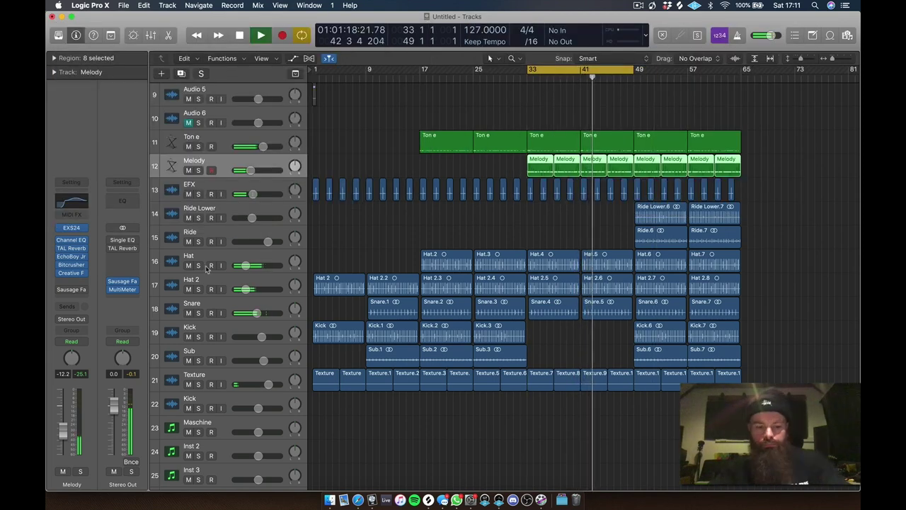
pyautogui.press('a')
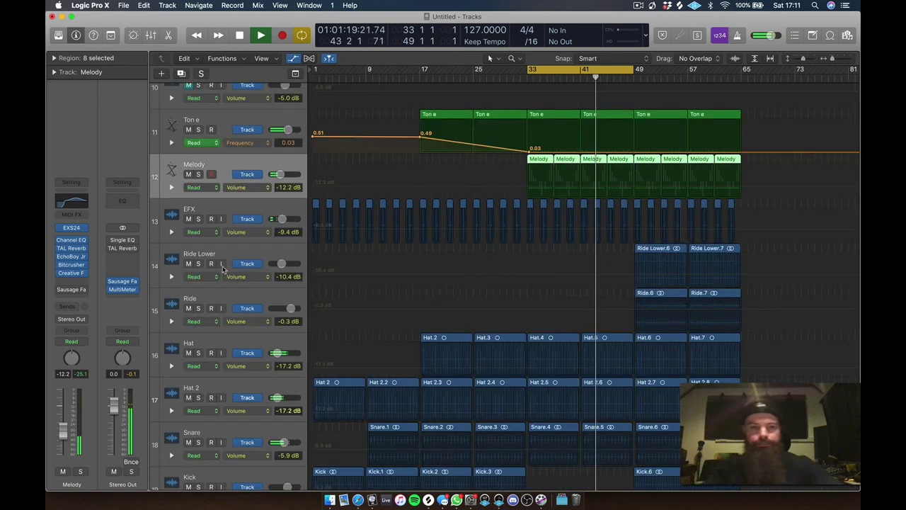
# - Automate the Melody track's Creative Filter frequency to rise from 0.52 at bar 33 to 1.00 at bar 49
pyautogui.click(267, 187)
pyautogui.moveTo(306, 296)
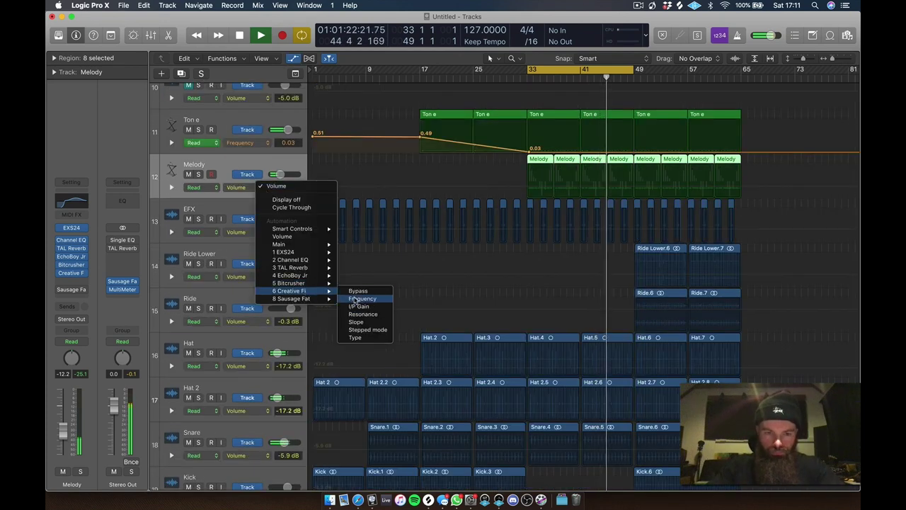
pyautogui.click(363, 298)
pyautogui.click(525, 185)
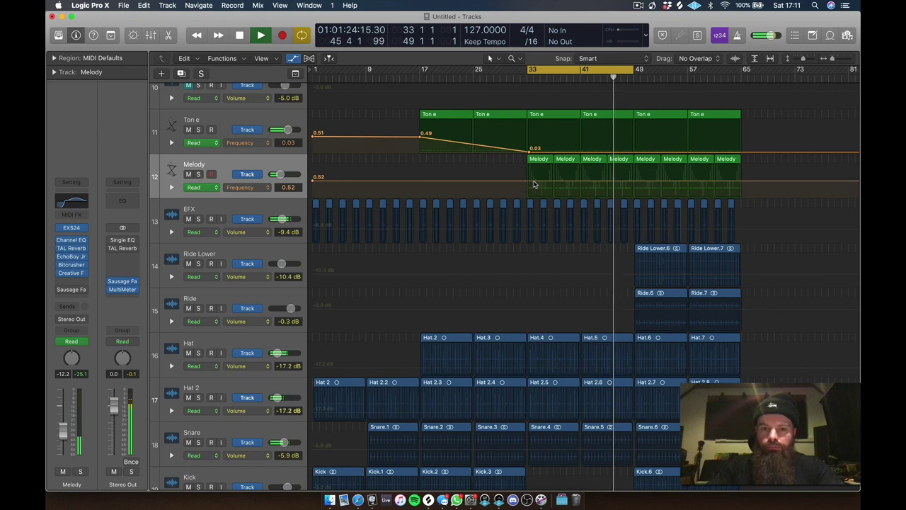
pyautogui.click(535, 183)
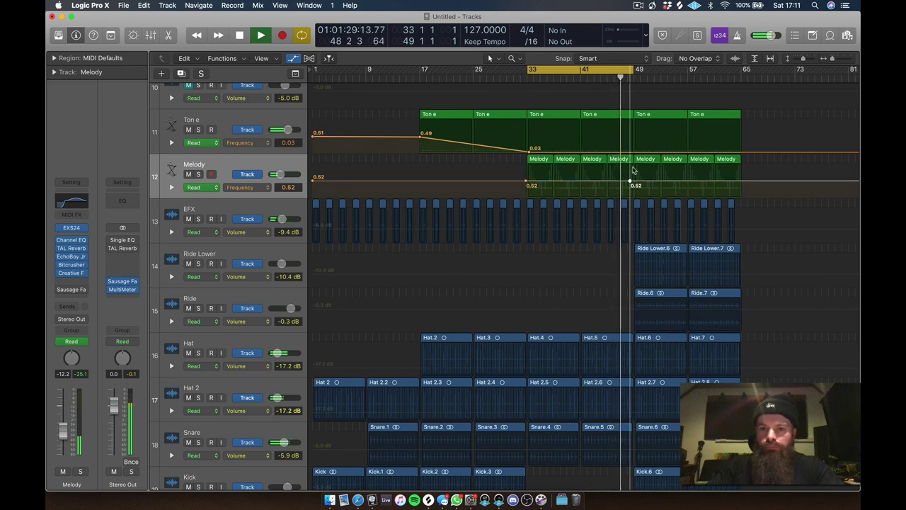
pyautogui.moveTo(613, 184); pyautogui.dragTo(637, 141)
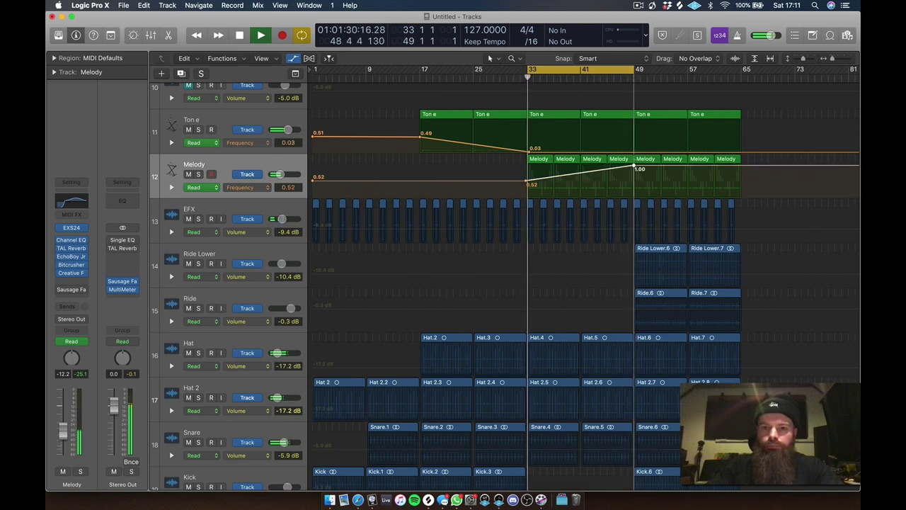
# - Automate the Melody track's TAL Reverb wet level from 0 at bar 33 up to 0.4657, dropping back to 0 at bar 49
pyautogui.click(252, 188)
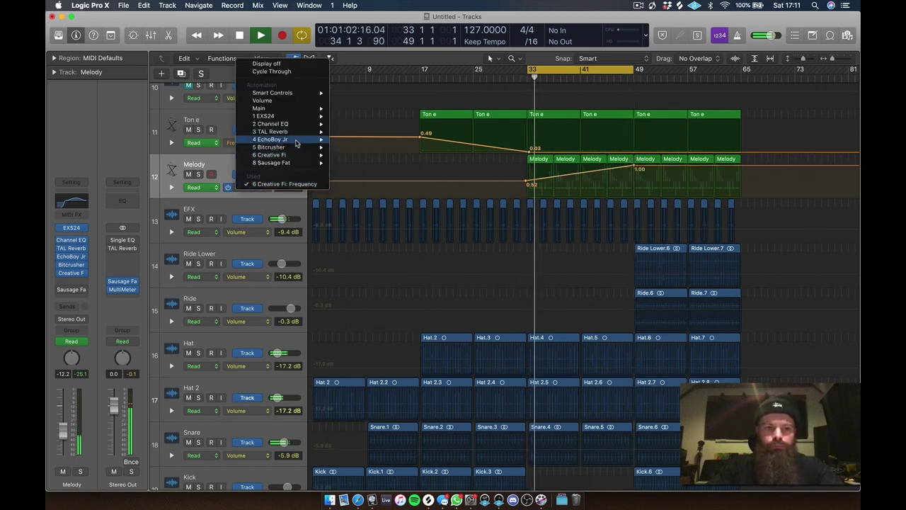
pyautogui.moveTo(305, 131)
pyautogui.click(357, 217)
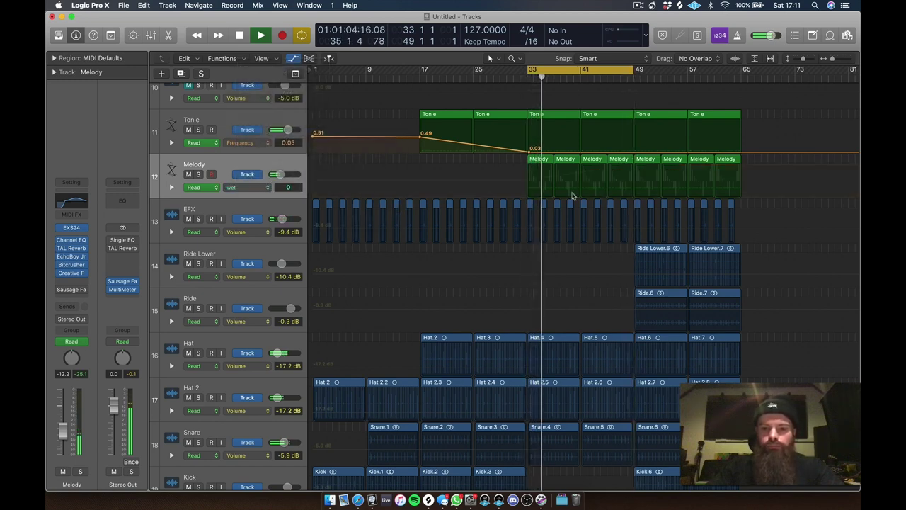
pyautogui.click(542, 197)
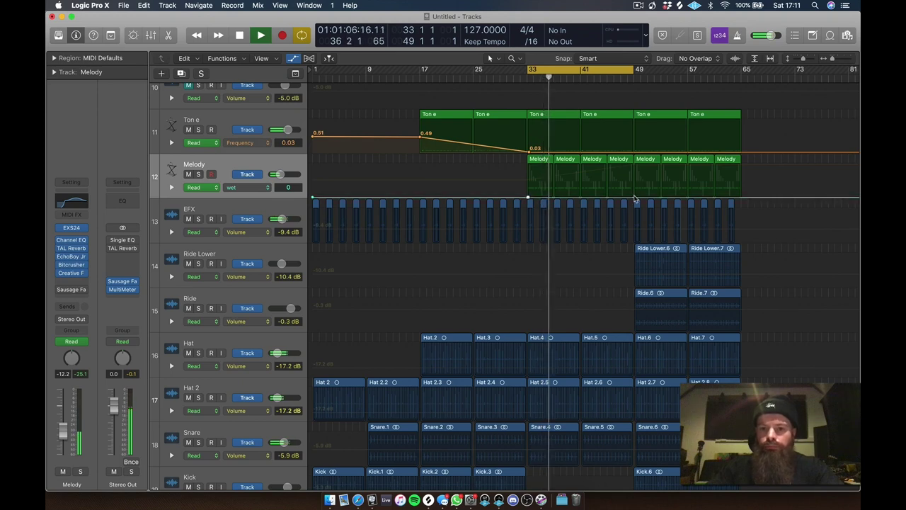
pyautogui.click(633, 185)
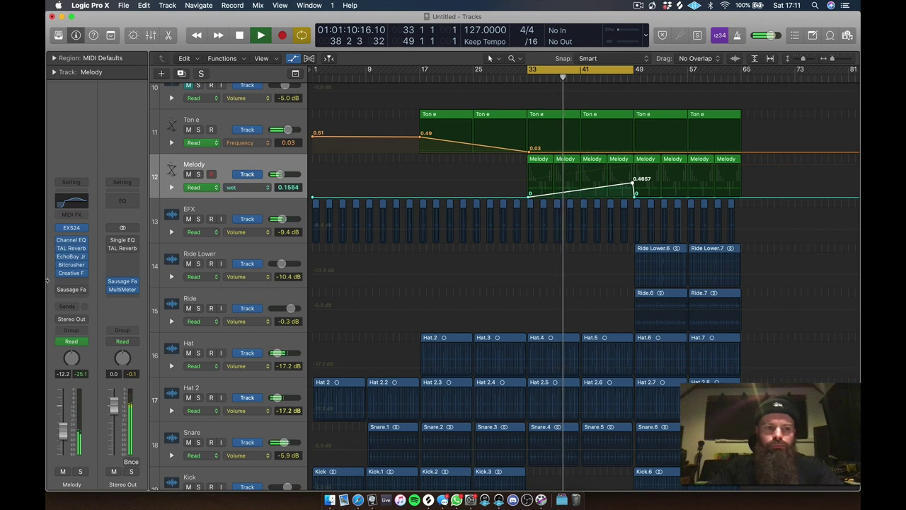
# - Close the Melody track's Bitcrusher and Creative Filter windows and turn off cycle playback
pyautogui.click(71, 264)
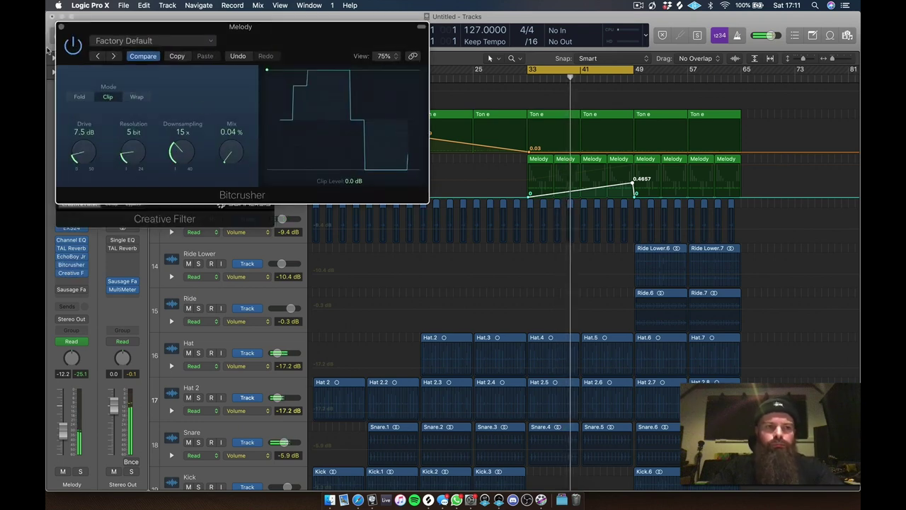
pyautogui.click(62, 29)
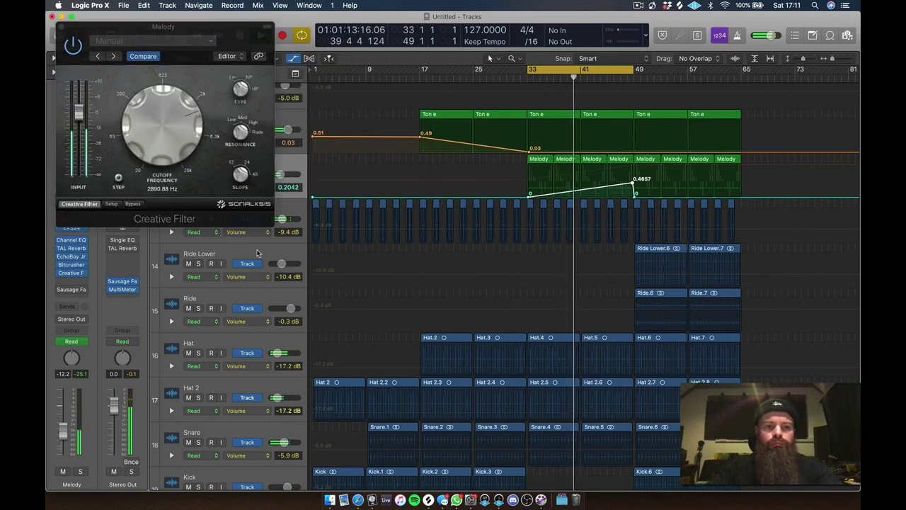
pyautogui.click(62, 28)
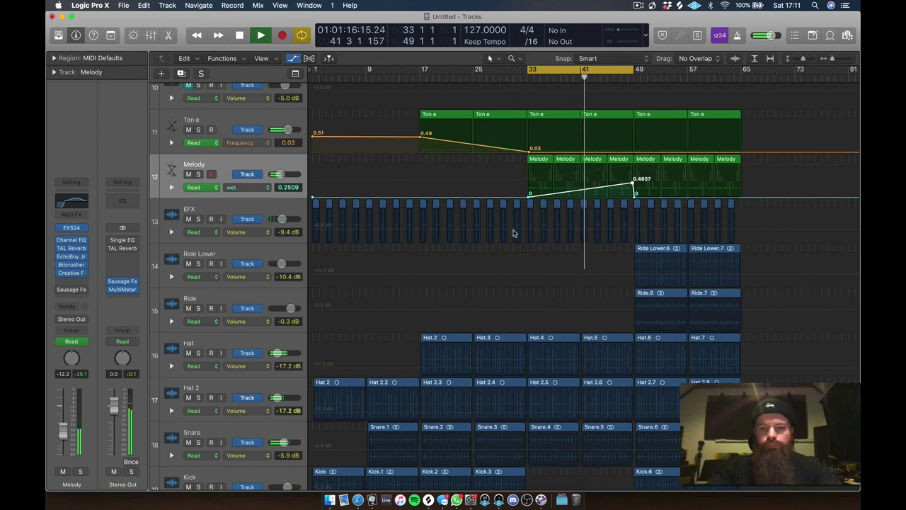
pyautogui.press('c')
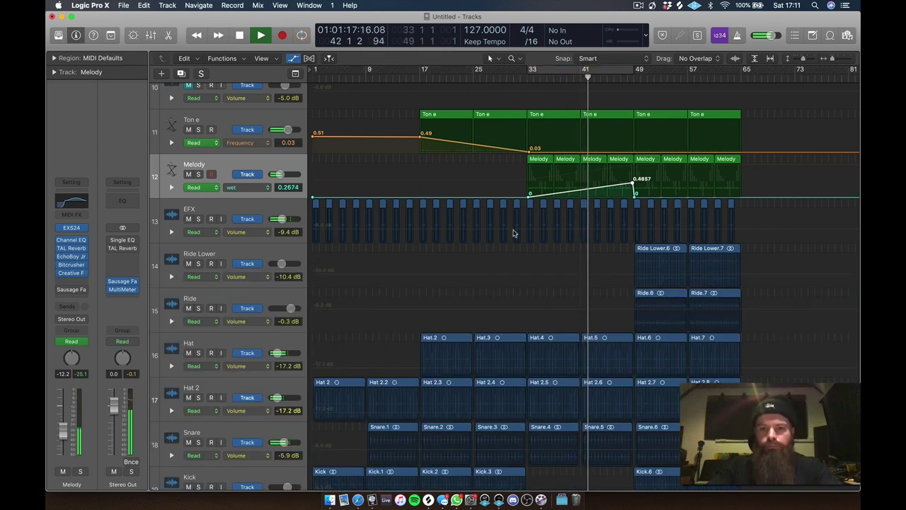
# - Automate the Melody track's Bitcrusher mix to rise from 0.04 % at about bar 44 to 14.40 % at bar 49
pyautogui.click(259, 191)
pyautogui.moveTo(280, 157)
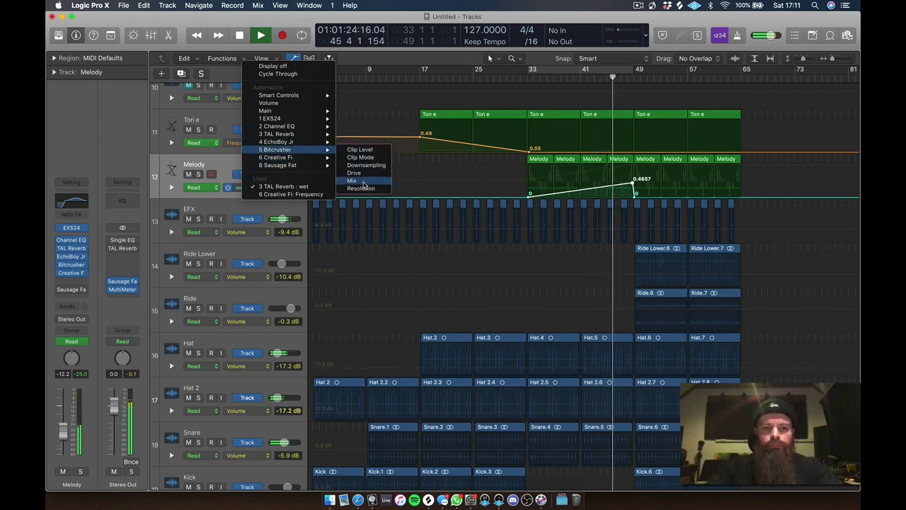
pyautogui.click(705, 189)
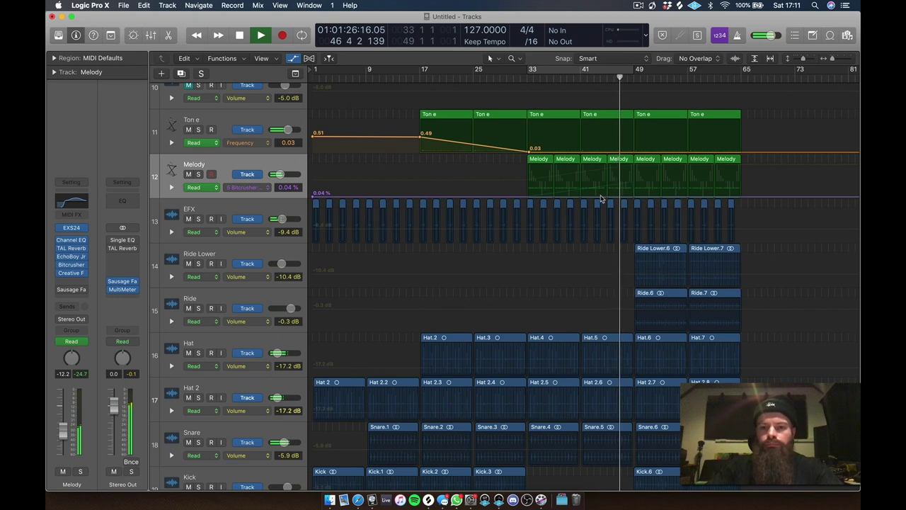
pyautogui.click(600, 197)
pyautogui.click(635, 189)
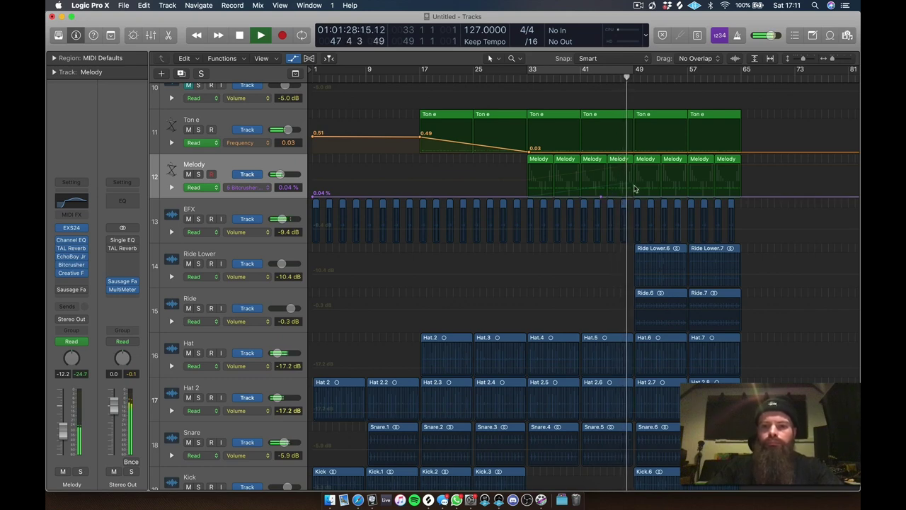
pyautogui.click(635, 188)
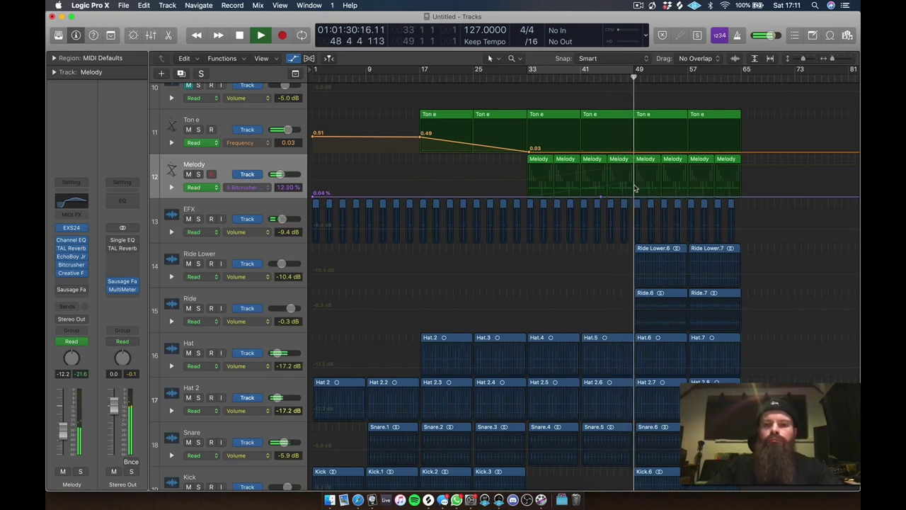
# - Replay from about bar 38, raise the Bitcrusher mix point at bar 49 slightly and hide the automation
pyautogui.click(568, 78)
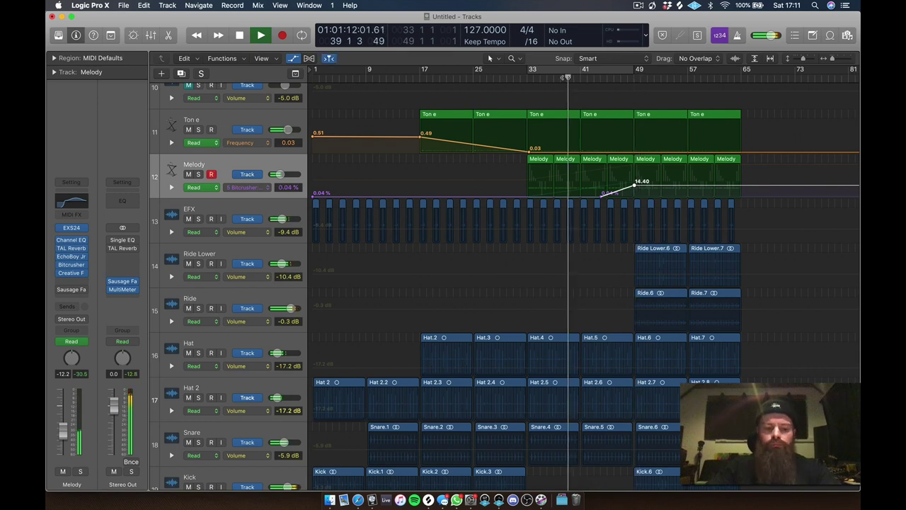
pyautogui.moveTo(635, 185); pyautogui.dragTo(635, 182)
pyautogui.press('a')
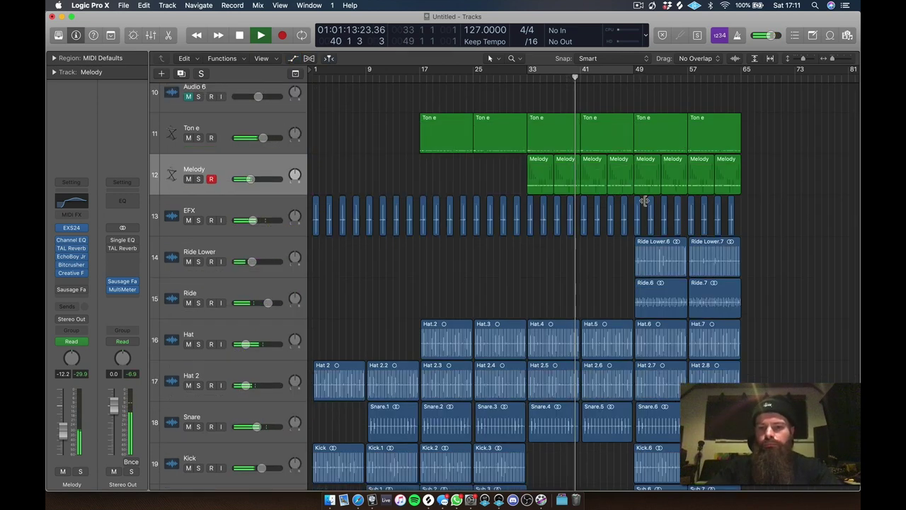
# - Move the four remaining Ride Lower and Ride regions from bar 49 to start at bar 81
pyautogui.press('super+Up')
pyautogui.moveTo(616, 219); pyautogui.dragTo(708, 233)
pyautogui.hscroll(5, 708, 234)
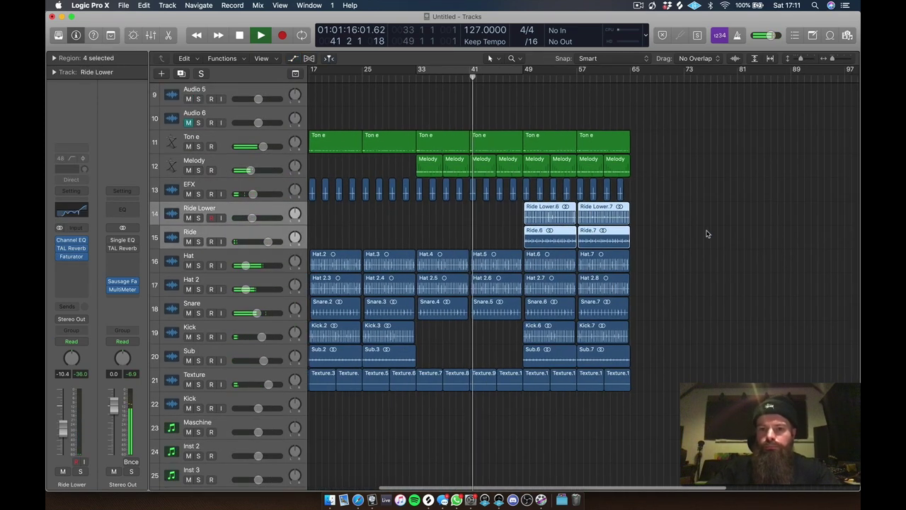
pyautogui.moveTo(539, 234); pyautogui.dragTo(644, 238)
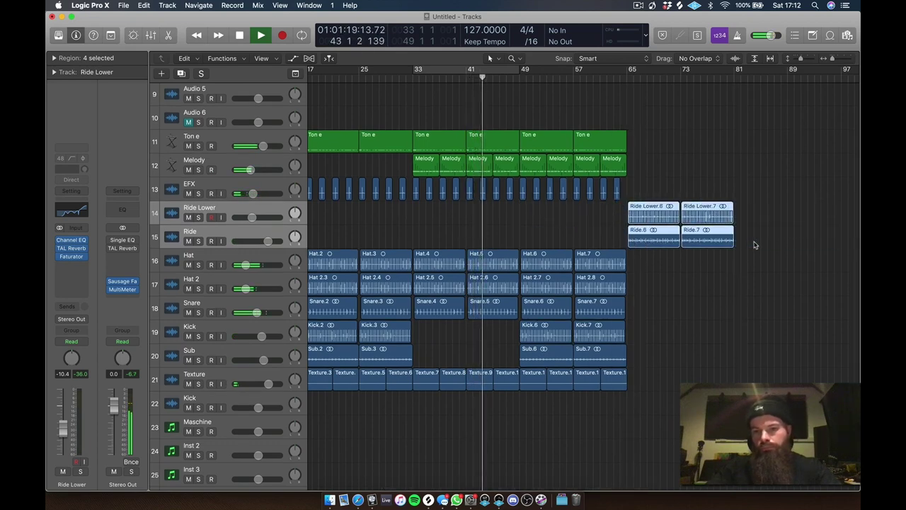
pyautogui.moveTo(645, 240); pyautogui.dragTo(747, 241)
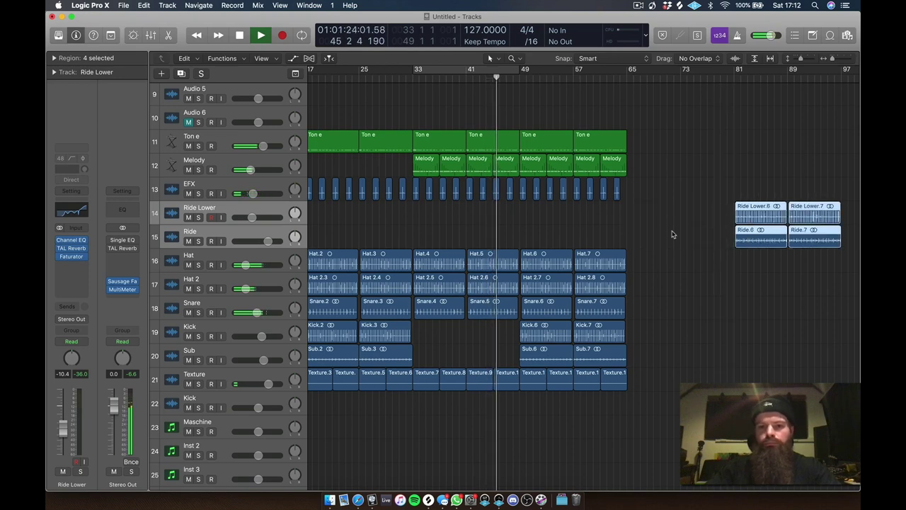
# - Save the project as "Bottle Challenegeeeee" in the MAR folder under 2020 > ORIGINALS
pyautogui.press('super+s')
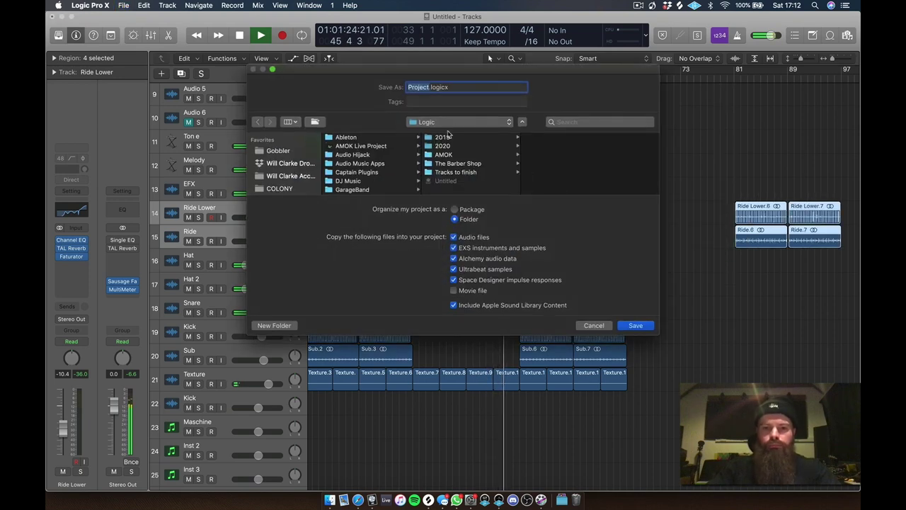
pyautogui.click(446, 146)
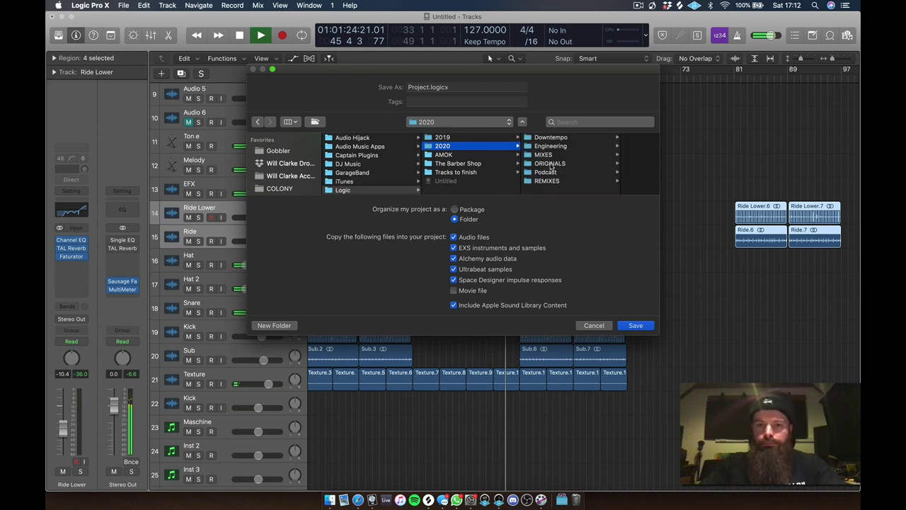
pyautogui.click(591, 157)
pyautogui.moveTo(458, 88); pyautogui.dragTo(381, 66)
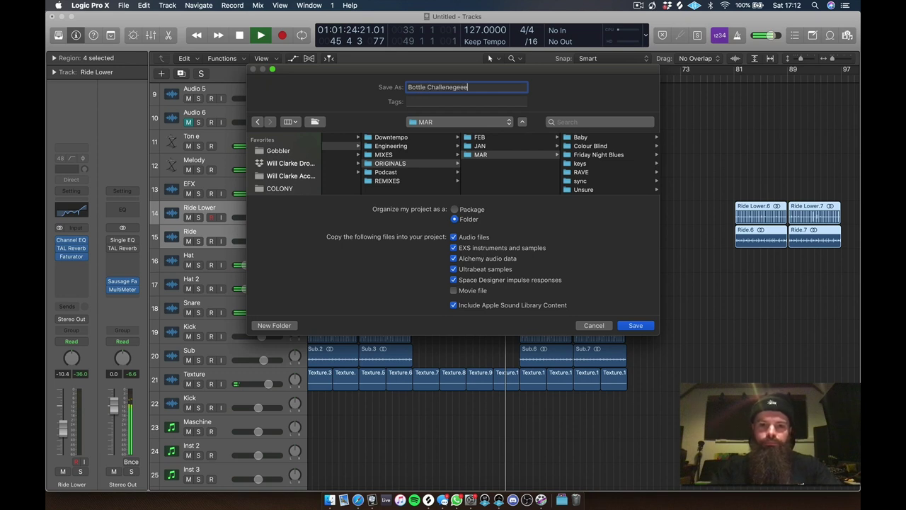
pyautogui.press('Return')
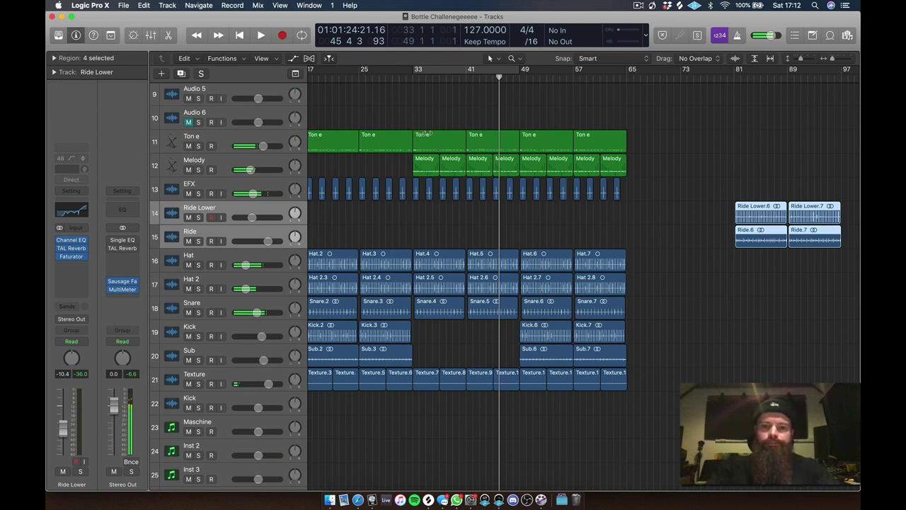
# - Replay from about bar 32 and copy the Texture region at bar 33 onto the Audio 5 track
pyautogui.press('space')
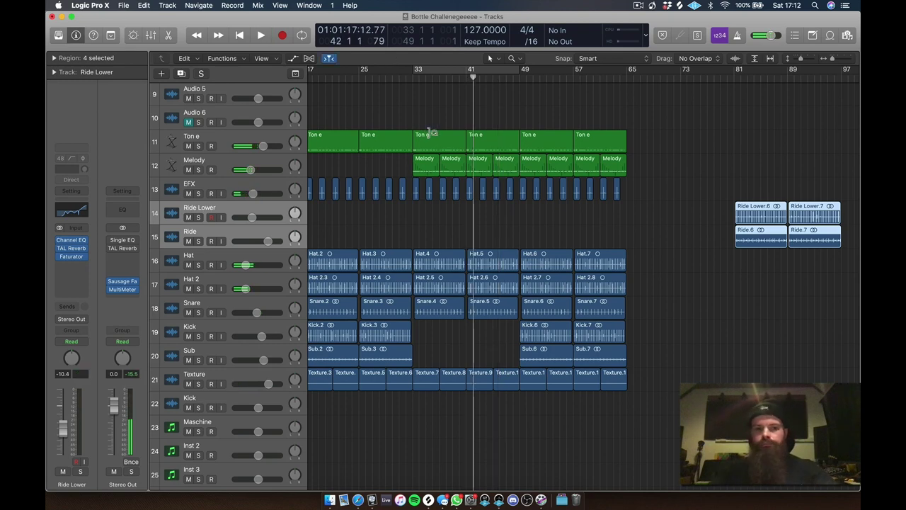
pyautogui.click(405, 79)
pyautogui.press('space')
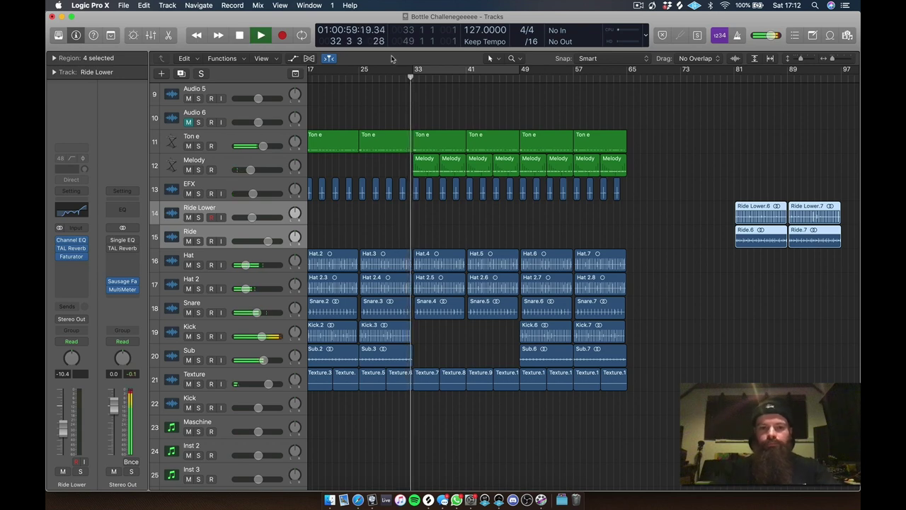
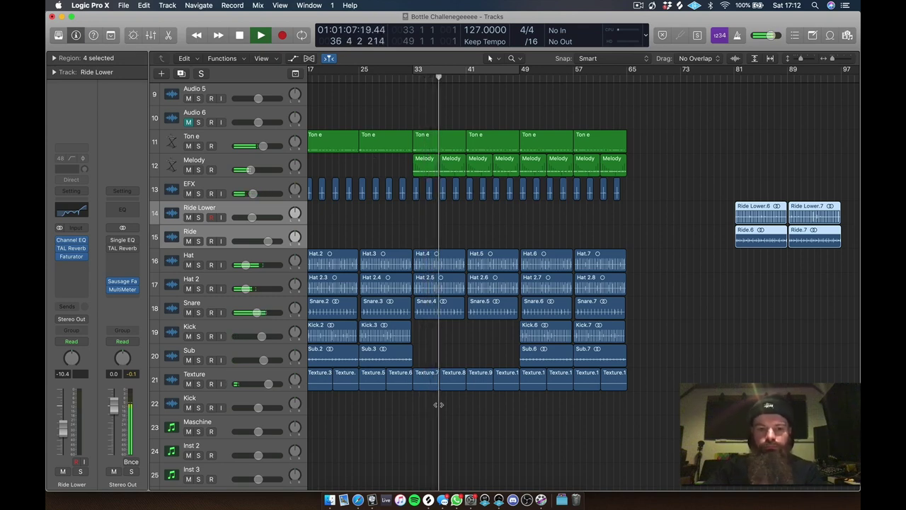
pyautogui.click(240, 379)
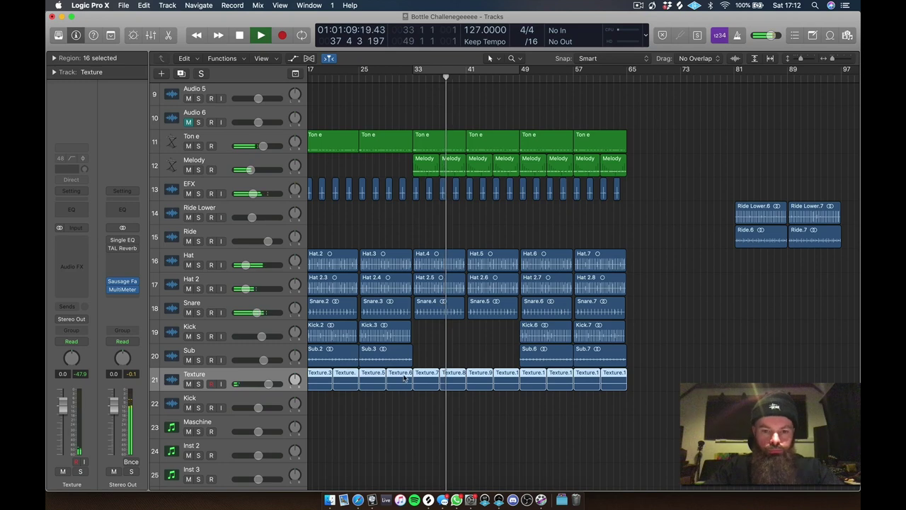
pyautogui.click(429, 350)
pyautogui.moveTo(425, 377); pyautogui.dragTo(432, 107)
# - Normalize the audio file of the copied Texture region on Audio 5, stop playback and close the editor
pyautogui.doubleClick(424, 100)
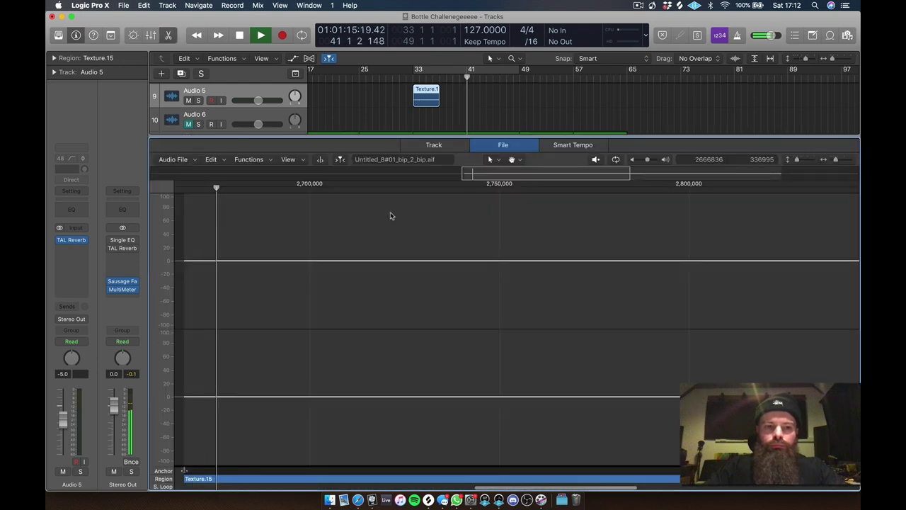
pyautogui.click(268, 163)
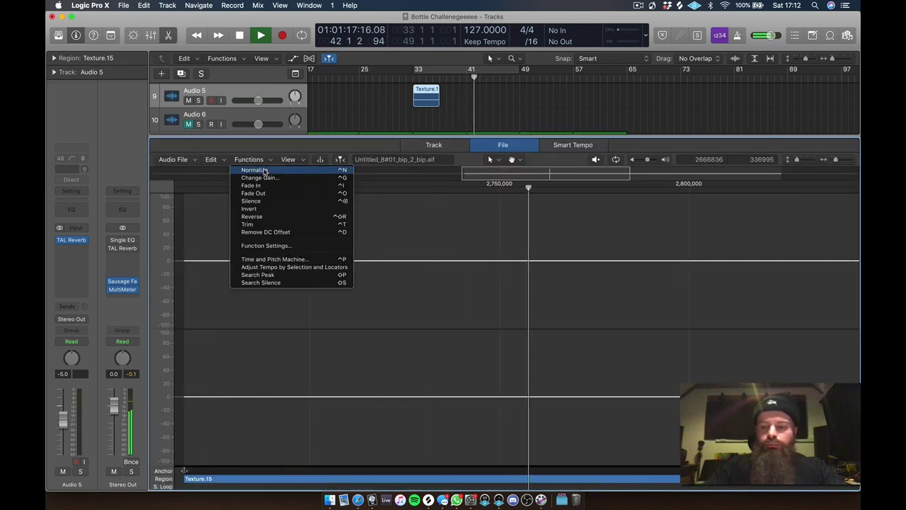
pyautogui.click(265, 172)
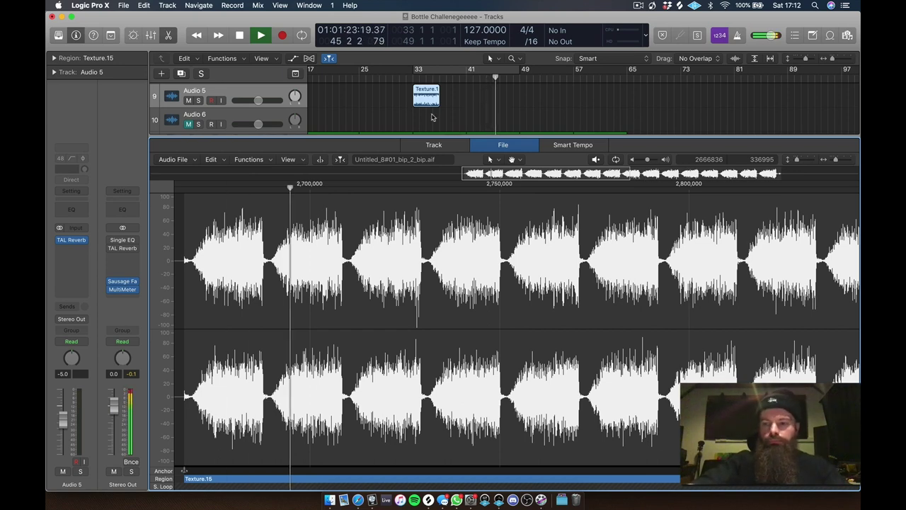
pyautogui.press('p')
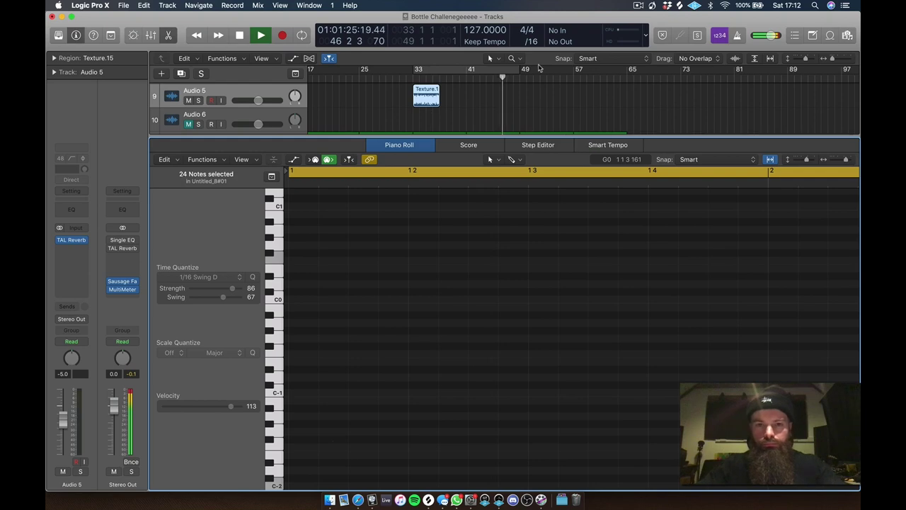
pyautogui.click(547, 116)
pyautogui.click(418, 103)
pyautogui.press('p')
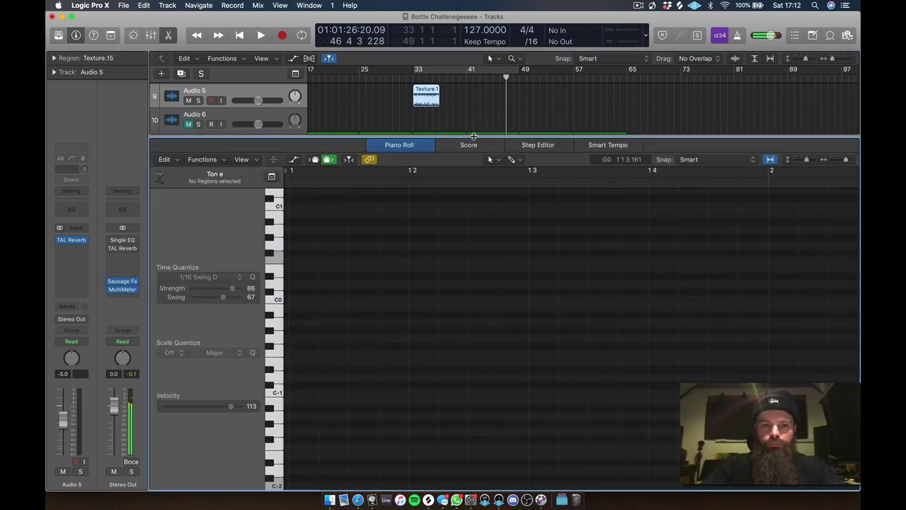
pyautogui.press('p')
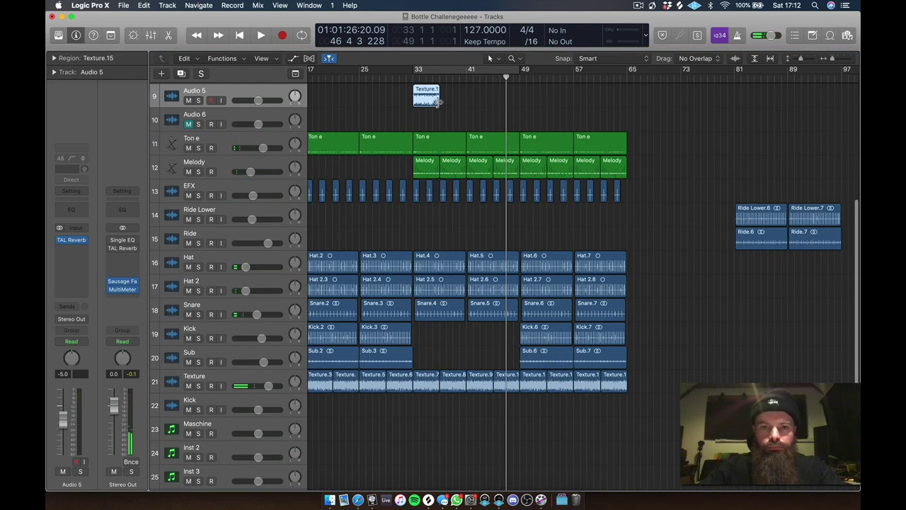
# - Lower the Texture track's volume to -29.5 dB, mute Audio 5 and check the balance from about bar 32
pyautogui.moveTo(427, 99)
pyautogui.mouseDown()
pyautogui.moveTo(446, 101)
pyautogui.moveTo(426, 99)
pyautogui.mouseUp()
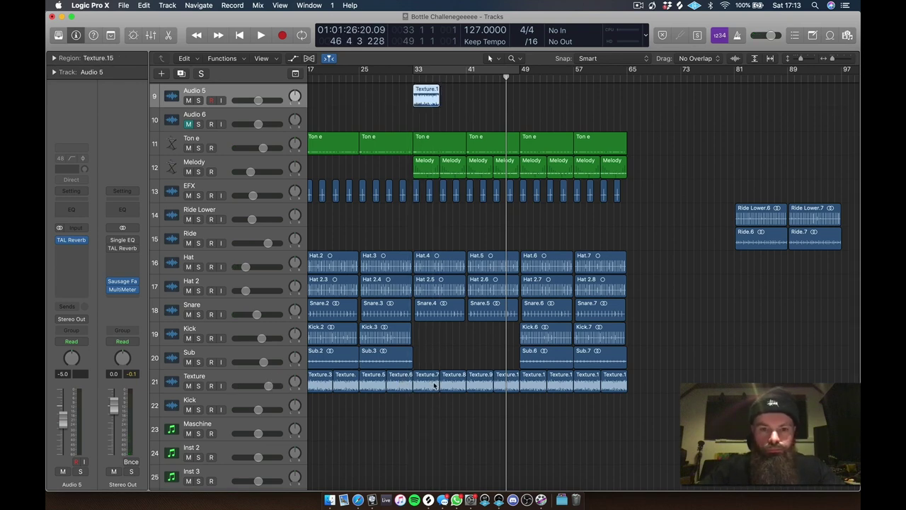
pyautogui.click(272, 383)
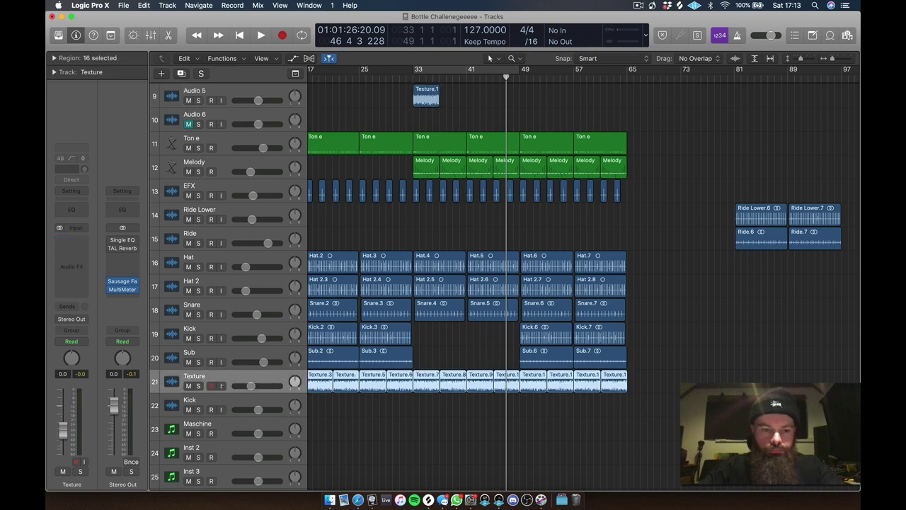
pyautogui.press('space')
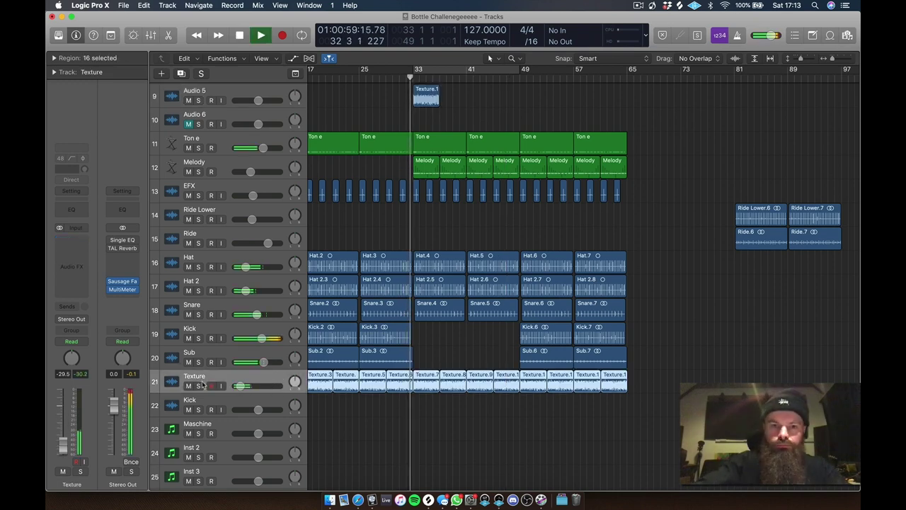
pyautogui.click(189, 101)
pyautogui.press('space')
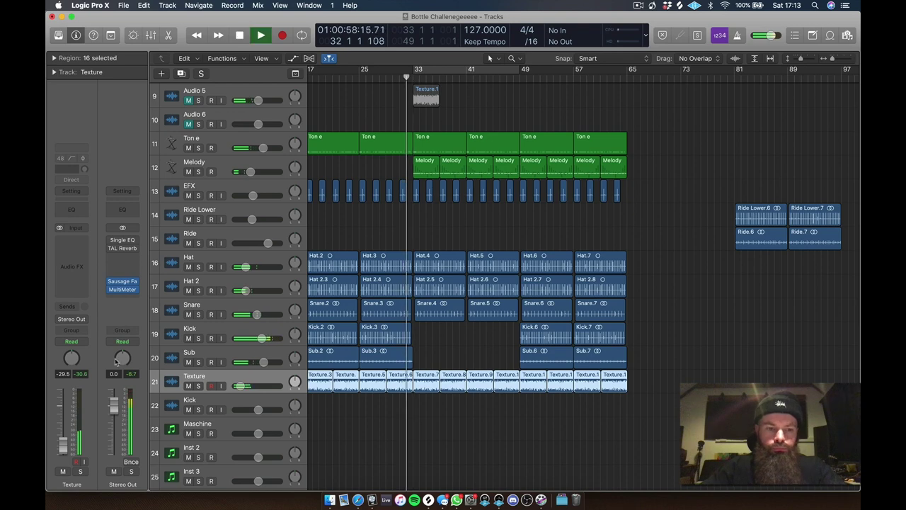
pyautogui.press('space')
# - Insert a Gain plug-in on the Texture track, reduce its gain to about -36.9 dB and raise the track volume to -16.4 dB
pyautogui.click(70, 244)
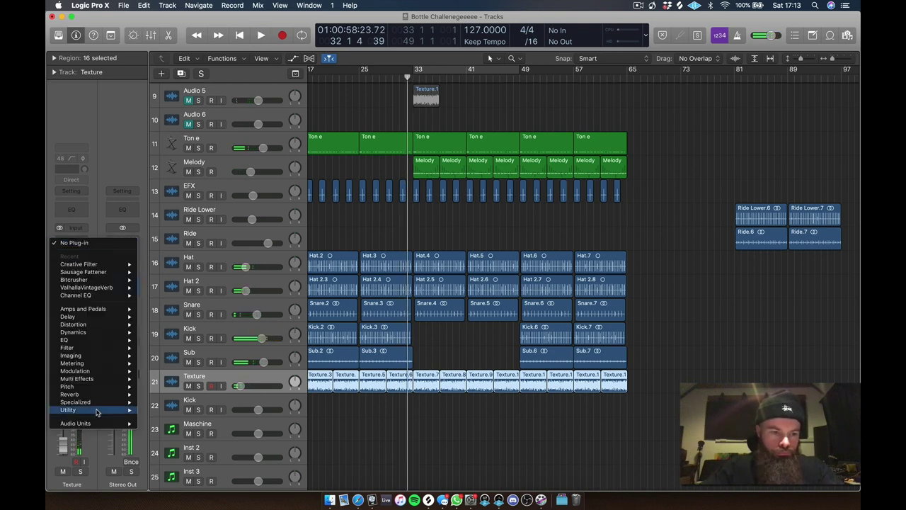
pyautogui.moveTo(97, 412)
pyautogui.click(156, 410)
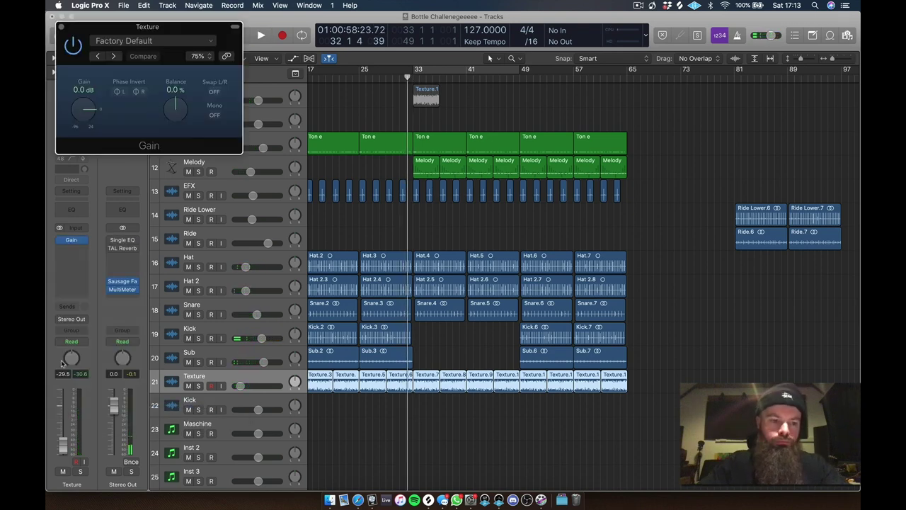
pyautogui.click(62, 425)
pyautogui.moveTo(82, 110); pyautogui.dragTo(85, 165)
pyautogui.press('space')
pyautogui.moveTo(94, 105); pyautogui.dragTo(91, 92)
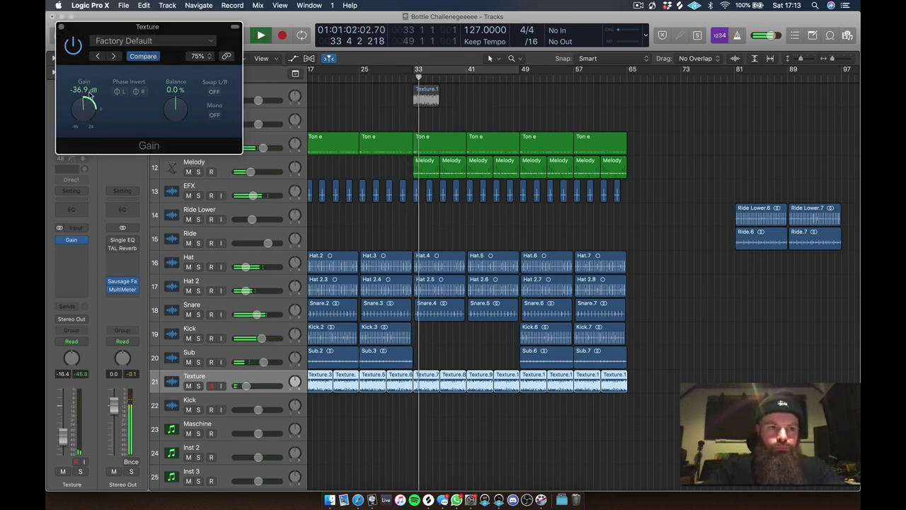
pyautogui.click(60, 26)
# - Repeat the Texture region on Audio 5 until bar 49, then unmute the track and lower its volume
pyautogui.click(272, 92)
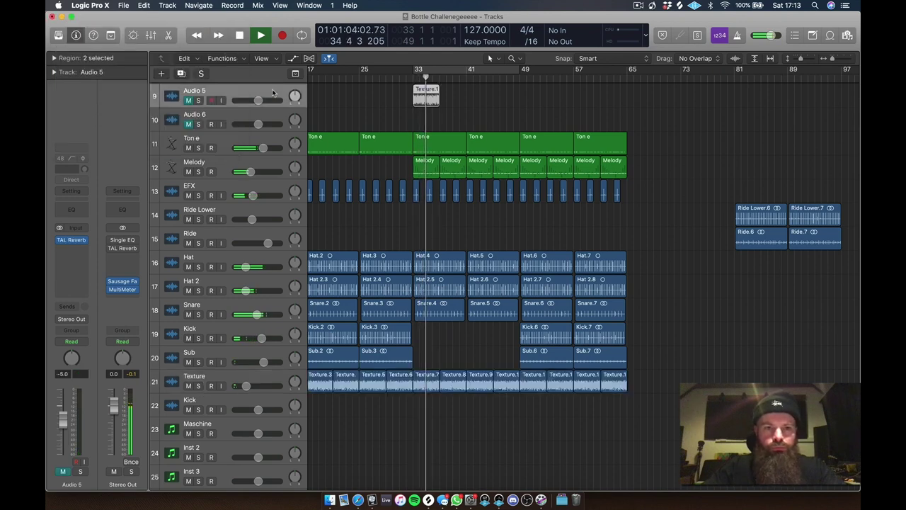
pyautogui.moveTo(428, 97); pyautogui.dragTo(480, 100)
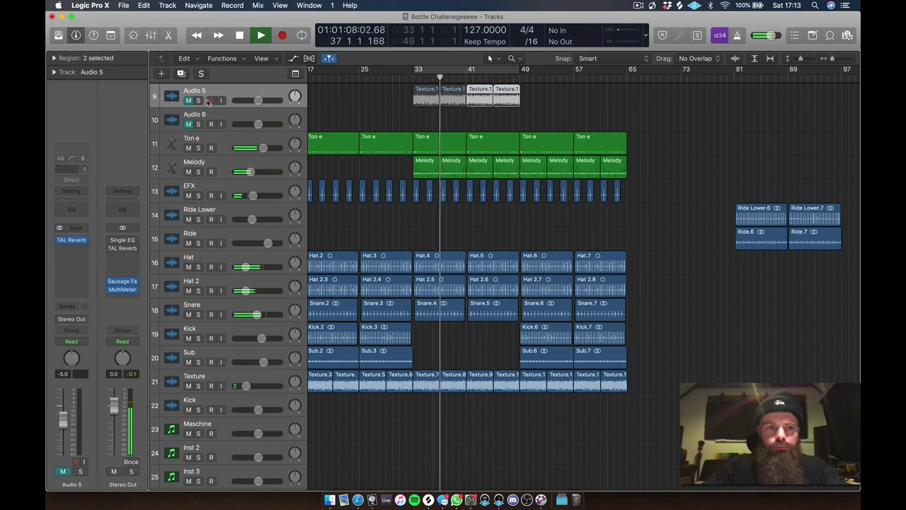
pyautogui.click(189, 100)
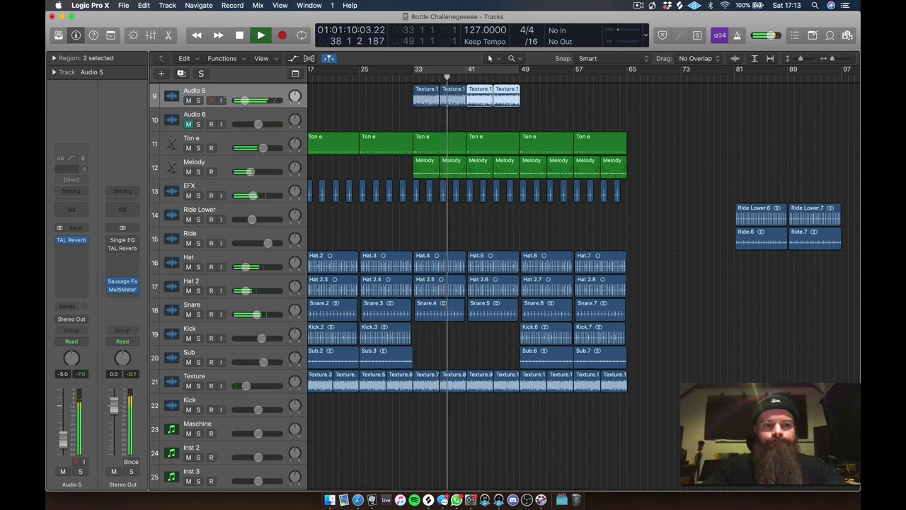
# - Browse the Audio Units effects for a plug-in to add after TAL Reverb on Audio 5
pyautogui.click(80, 249)
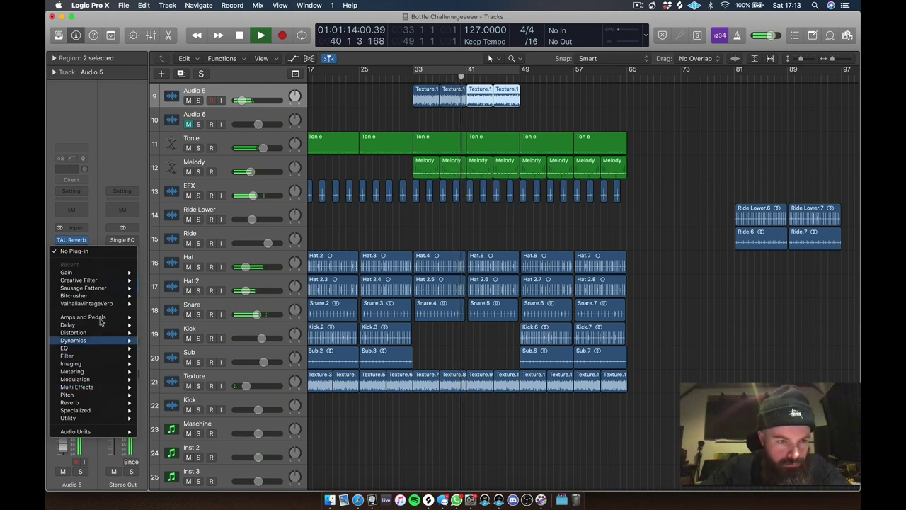
pyautogui.moveTo(85, 431)
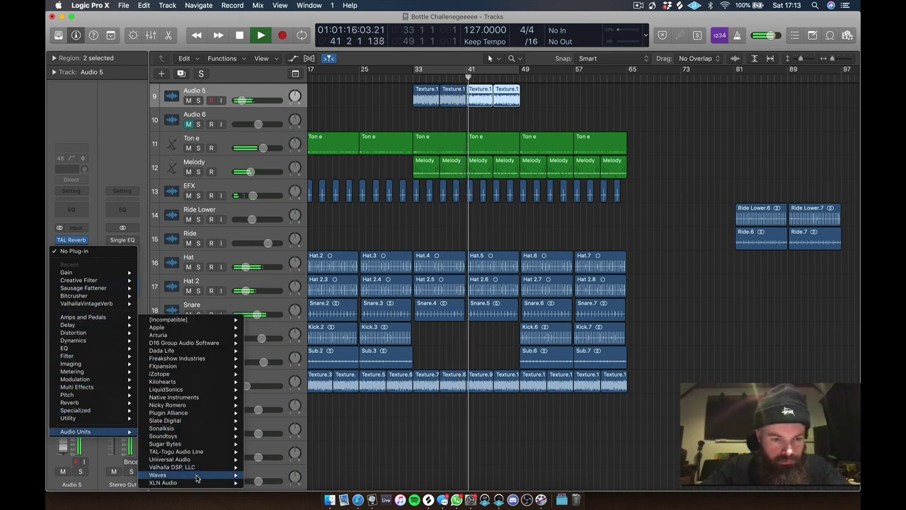
# - Insert the Waves SoundShifter Pitch plug-in on Audio 5 and transpose the track down to -8 semitones
pyautogui.moveTo(196, 476)
pyautogui.moveTo(292, 451)
pyautogui.click(360, 451)
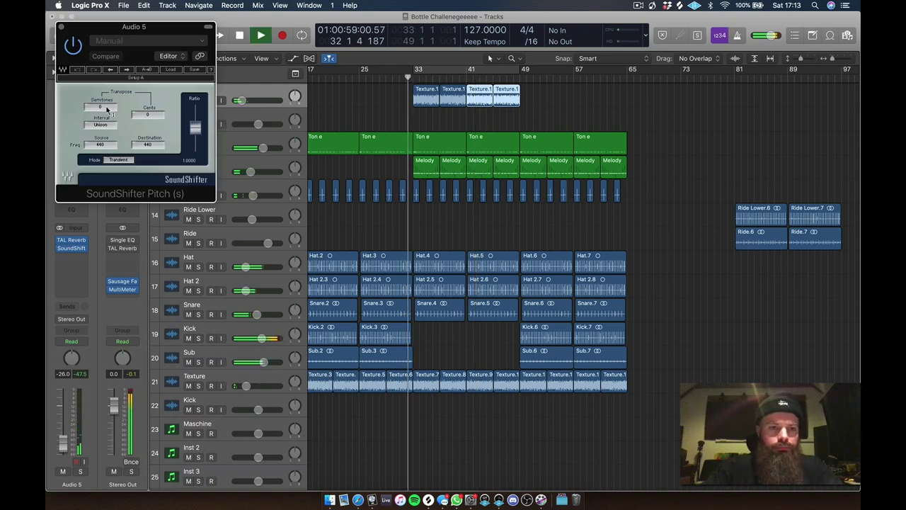
pyautogui.moveTo(104, 108); pyautogui.dragTo(104, 134)
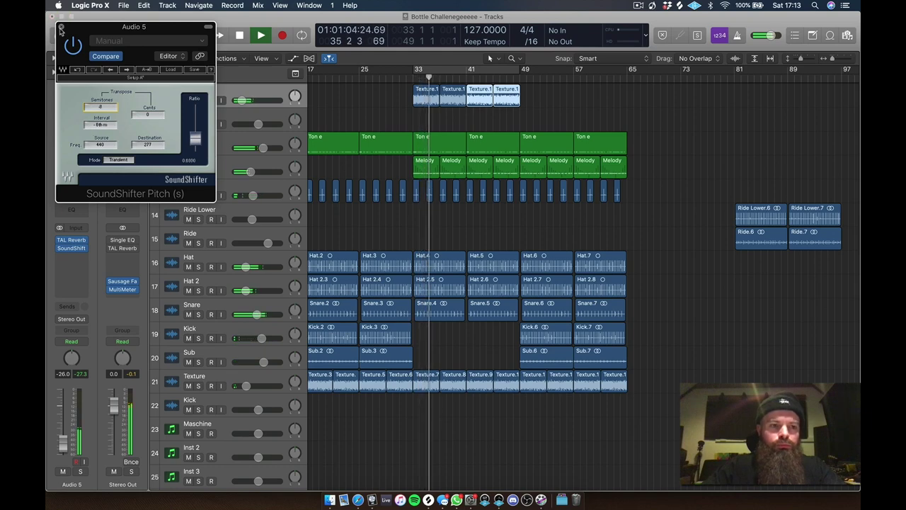
pyautogui.click(61, 27)
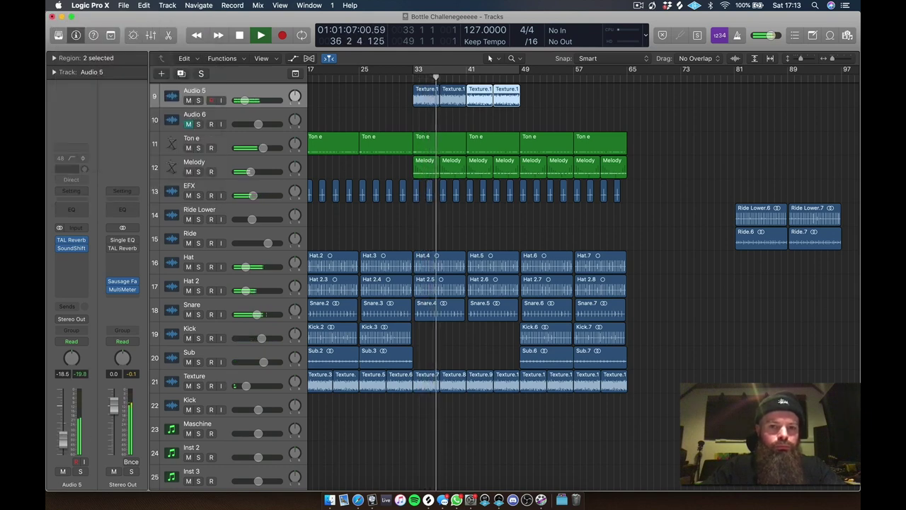
# - Insert a Gain plug-in in Audio 5's next free effect slot
pyautogui.click(71, 257)
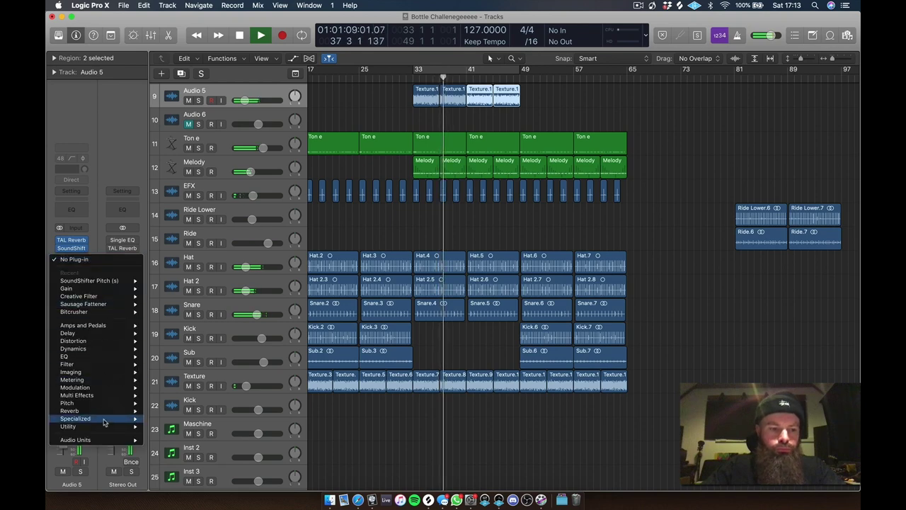
pyautogui.moveTo(70, 426)
pyautogui.moveTo(162, 426)
pyautogui.click(163, 428)
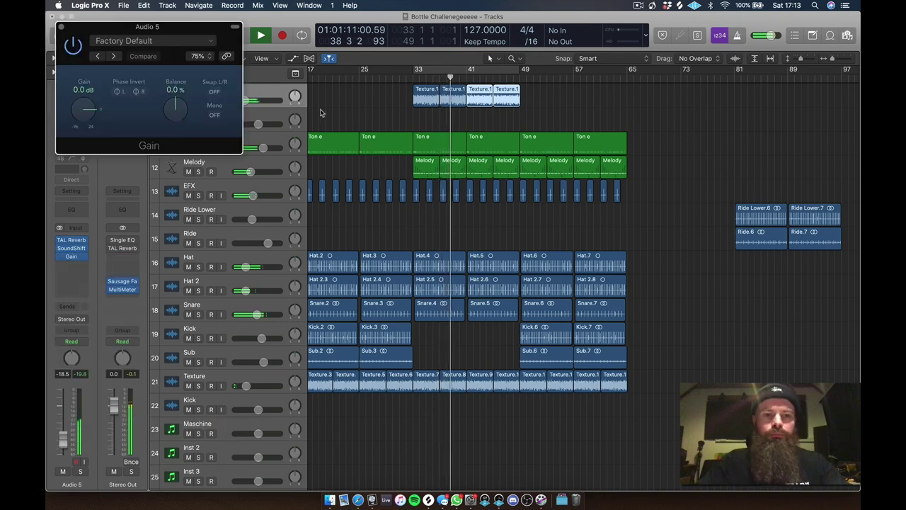
# - Automate the Gain plug-in's gain on Audio 5, rising from -43.4 dB at bar 33 to 0.0 dB near bar 48
pyautogui.press('a')
pyautogui.click(255, 119)
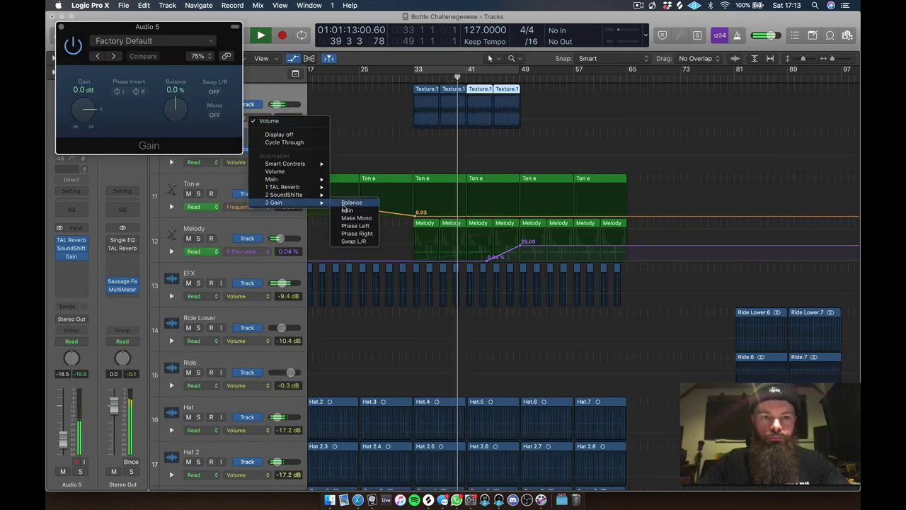
pyautogui.click(347, 204)
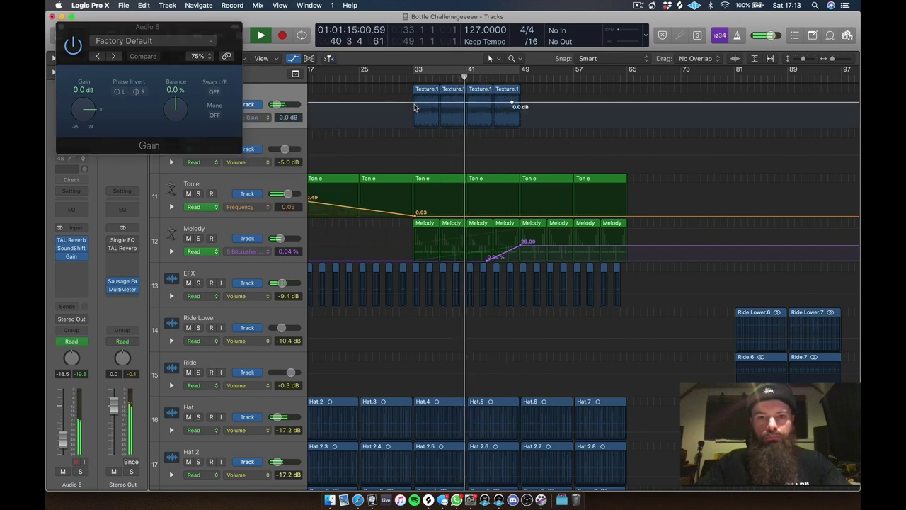
pyautogui.click(511, 105)
pyautogui.click(411, 104)
pyautogui.moveTo(412, 104); pyautogui.dragTo(412, 117)
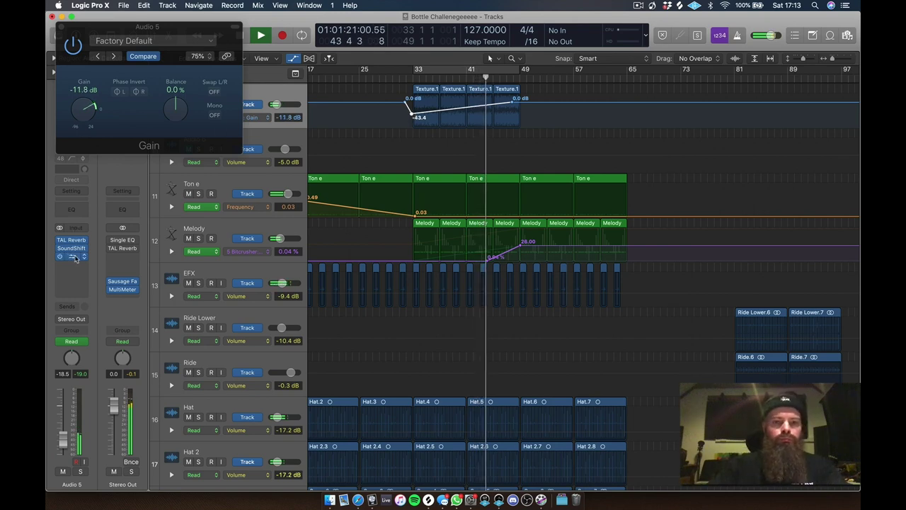
pyautogui.press('a')
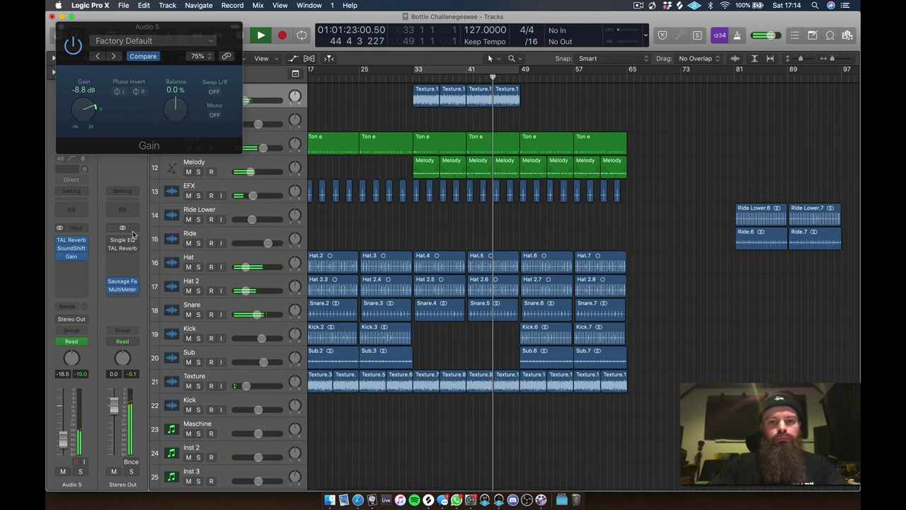
# - Add a Channel EQ to Audio 5 and boost its high shelf by 9.5 dB at 5100 Hz
pyautogui.click(71, 210)
pyautogui.moveTo(427, 155); pyautogui.dragTo(431, 135)
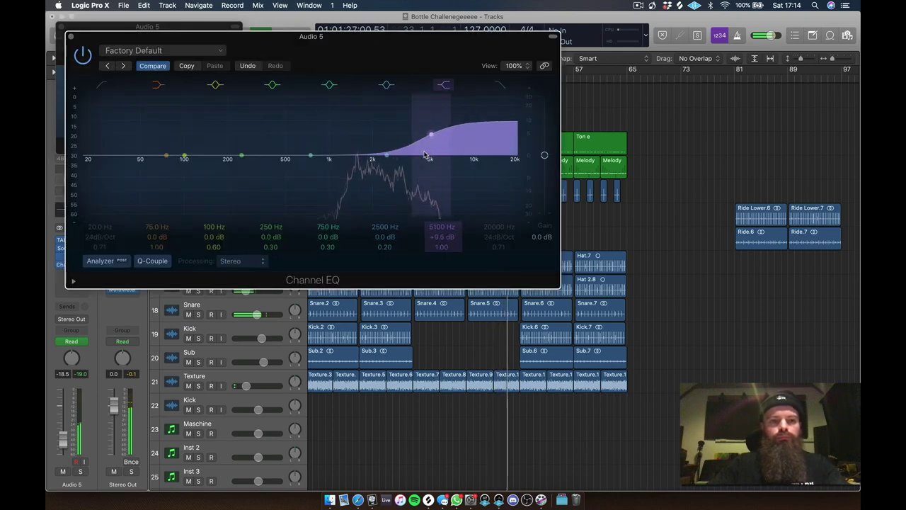
pyautogui.click(71, 36)
pyautogui.click(61, 27)
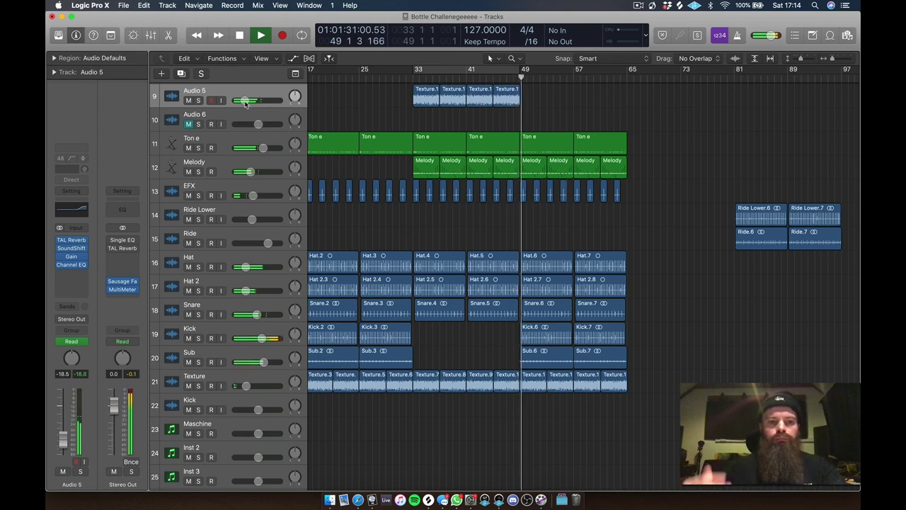
# - Insert a Creative Filter on Audio 5 with a 20 Hz cutoff and lower the track's volume to -21.5 dB
pyautogui.click(398, 82)
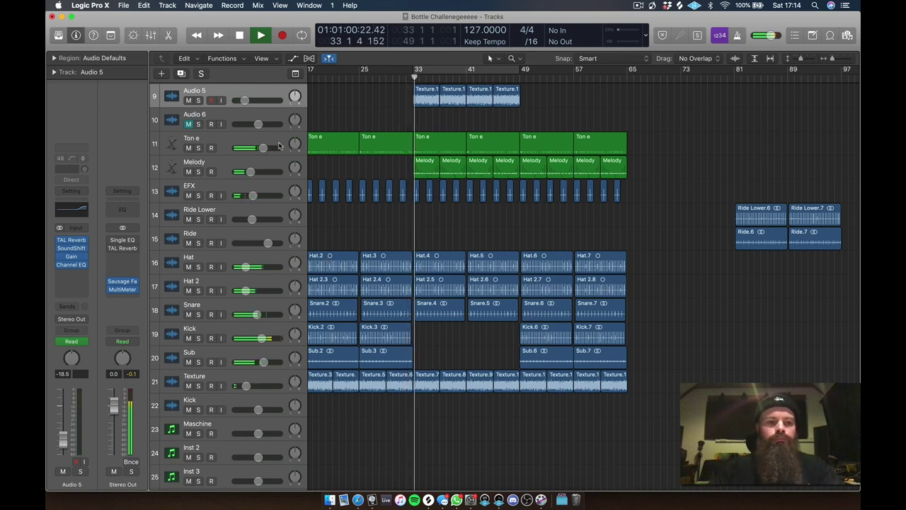
pyautogui.click(71, 272)
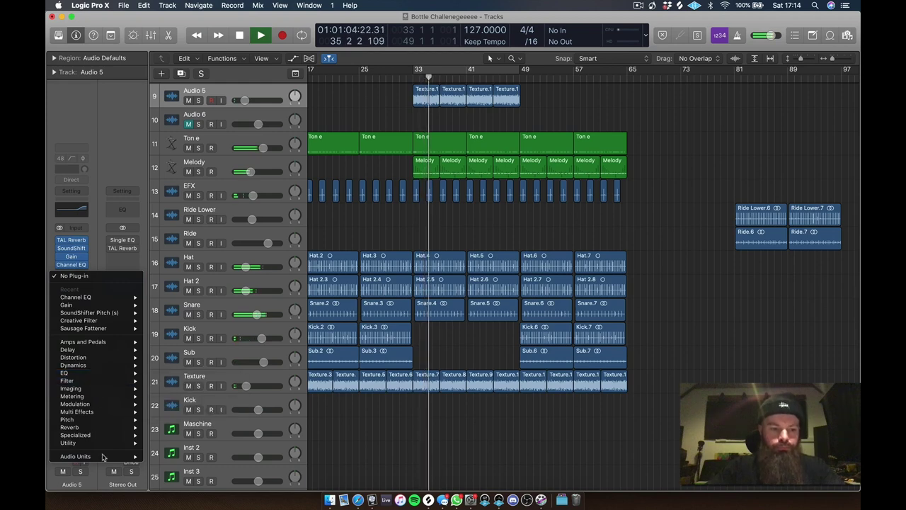
pyautogui.moveTo(105, 459)
pyautogui.moveTo(107, 320)
pyautogui.click(164, 321)
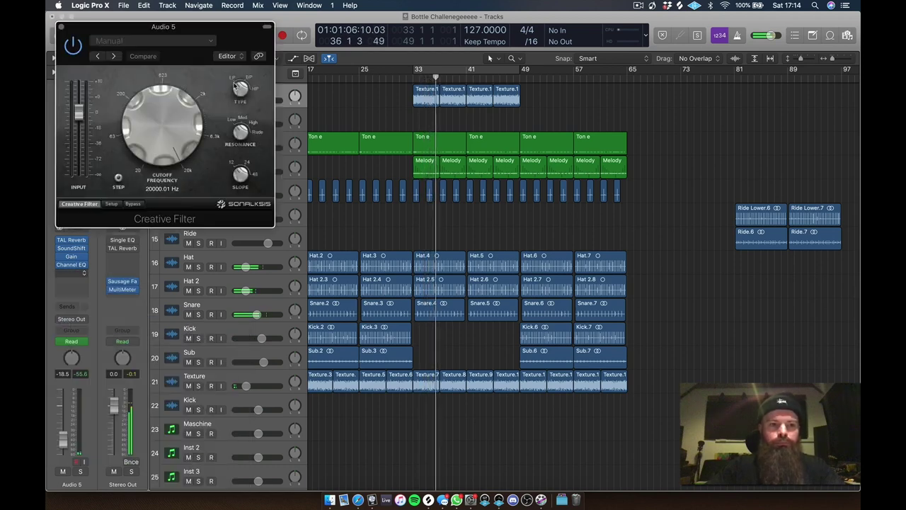
pyautogui.moveTo(171, 136); pyautogui.dragTo(291, 168)
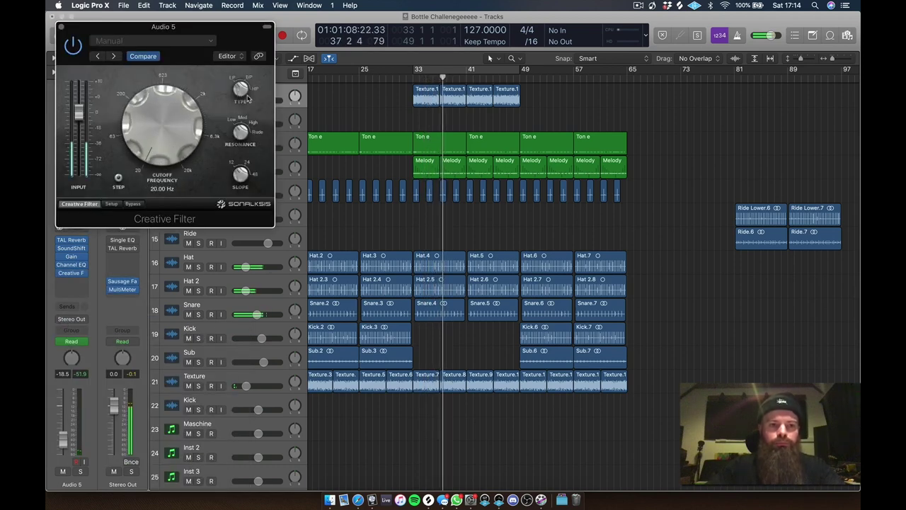
pyautogui.moveTo(163, 157); pyautogui.dragTo(185, 168)
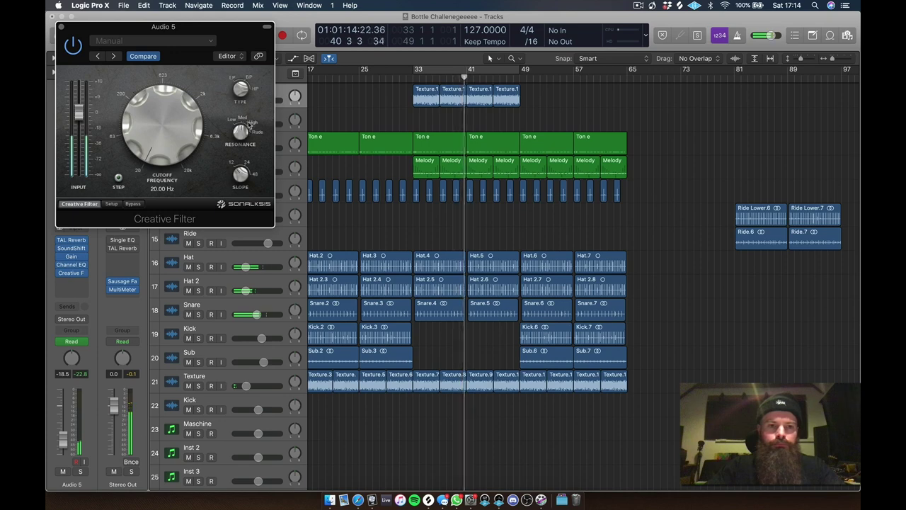
pyautogui.moveTo(63, 444); pyautogui.dragTo(63, 451)
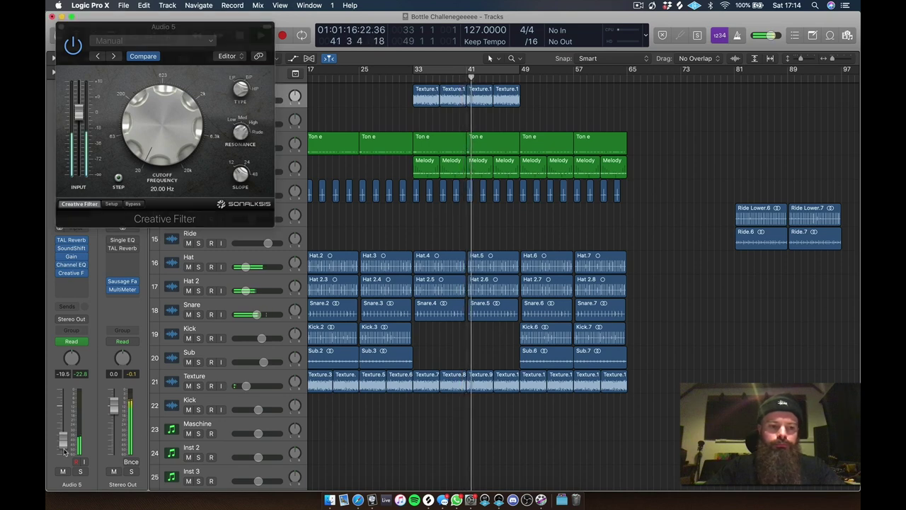
# - Automate the Creative Filter's frequency on Audio 5, rising from 0.00 near bar 44 to 0.59 near bar 49
pyautogui.press('a')
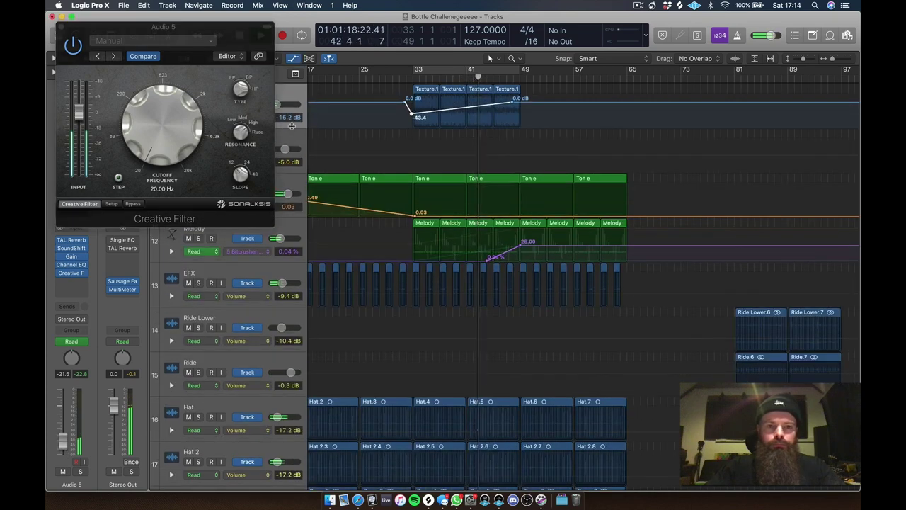
pyautogui.click(166, 44)
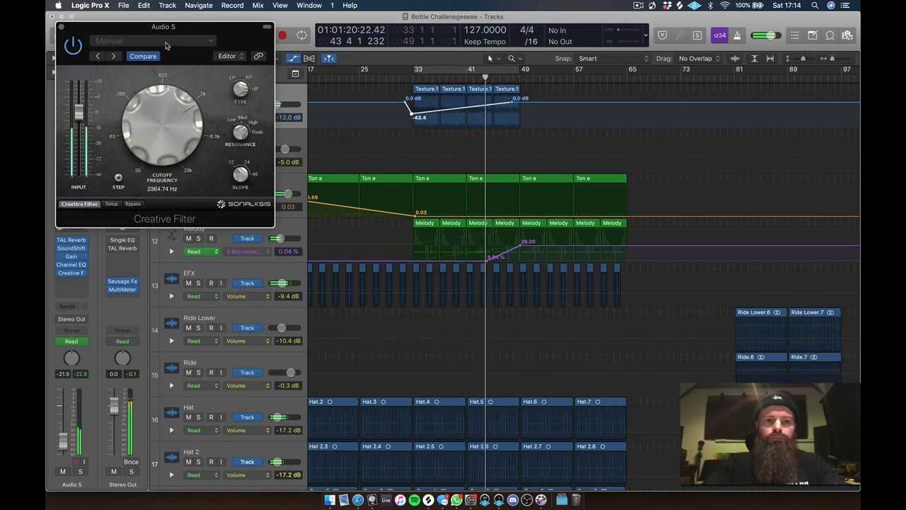
pyautogui.moveTo(46, 4)
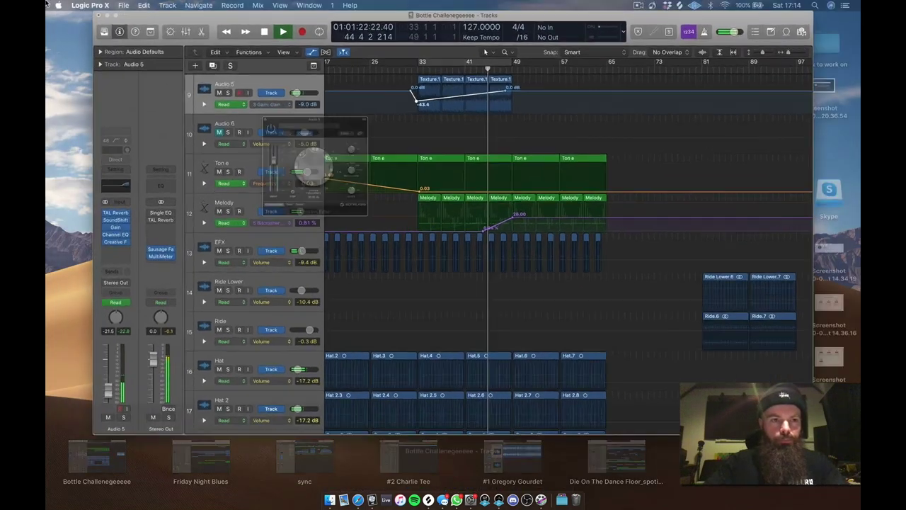
pyautogui.click(60, 26)
pyautogui.click(238, 118)
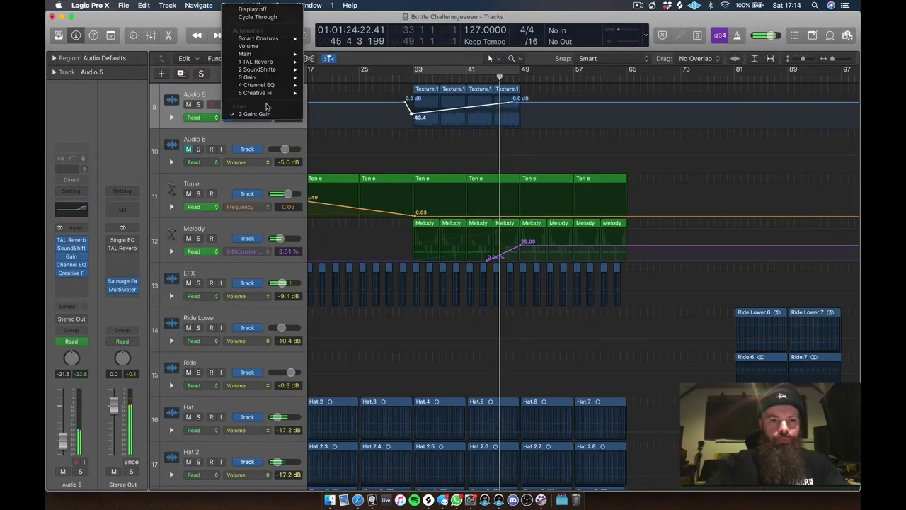
pyautogui.moveTo(283, 89)
pyautogui.click(327, 103)
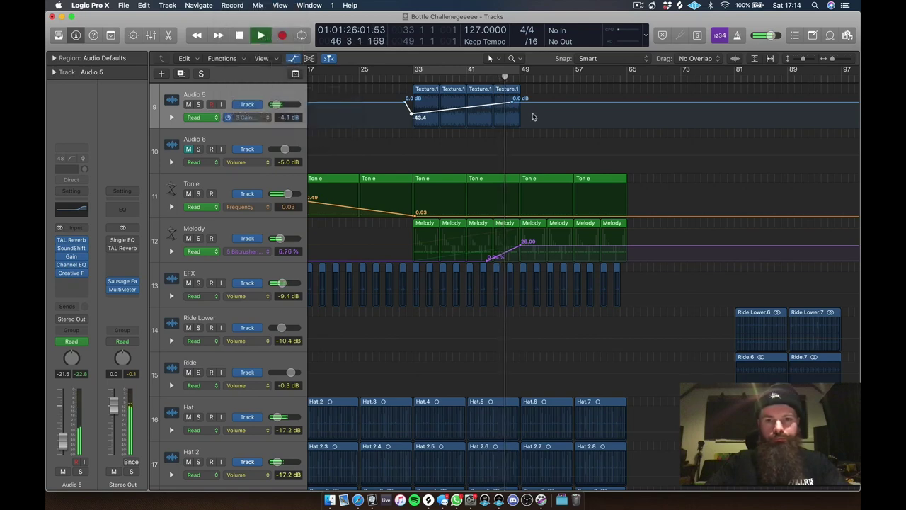
pyautogui.click(489, 127)
pyautogui.moveTo(523, 113)
pyautogui.mouseDown()
pyautogui.moveTo(521, 96)
pyautogui.moveTo(524, 105)
pyautogui.mouseUp()
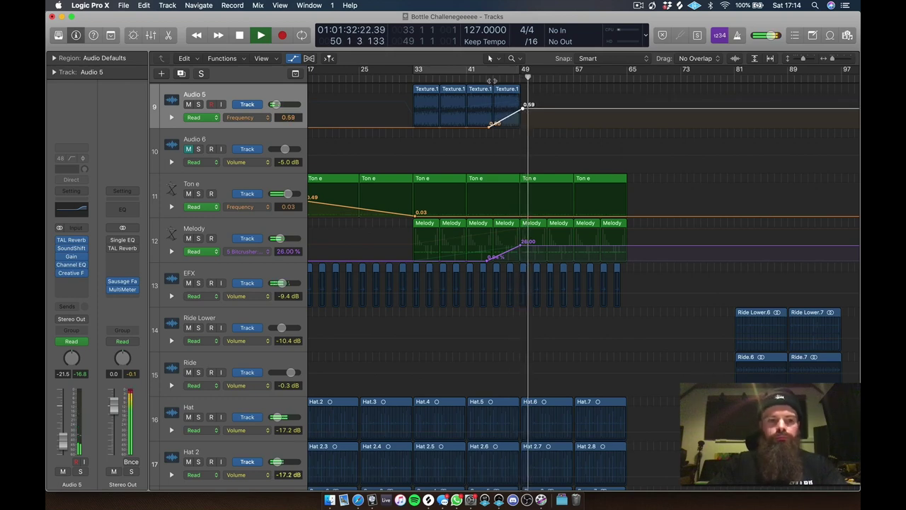
# - Replay the build-up and raise the end point of Audio 5's filter frequency automation to 0.72 at bar 49
pyautogui.click(491, 80)
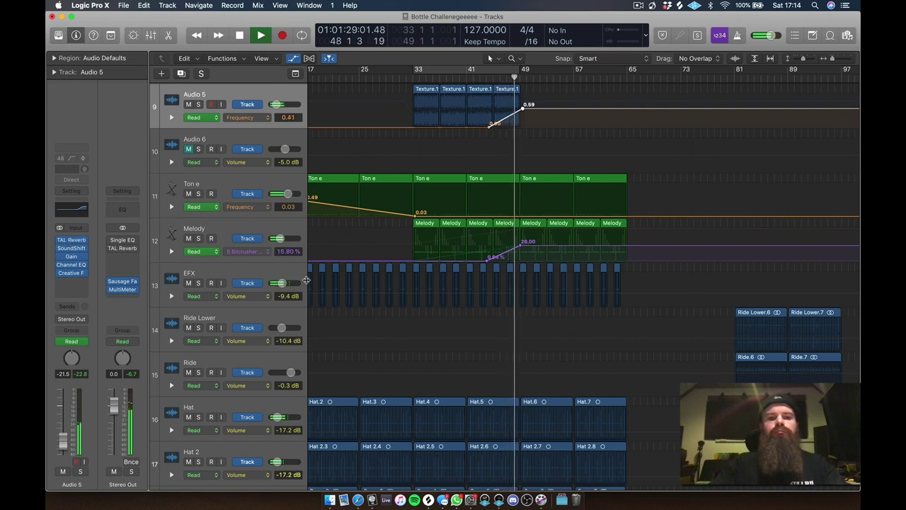
pyautogui.moveTo(522, 108); pyautogui.dragTo(522, 104)
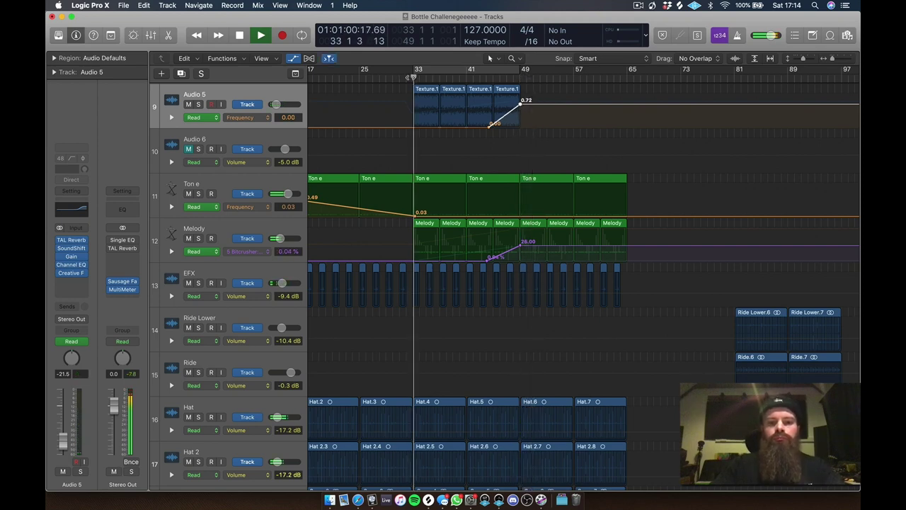
pyautogui.press('a')
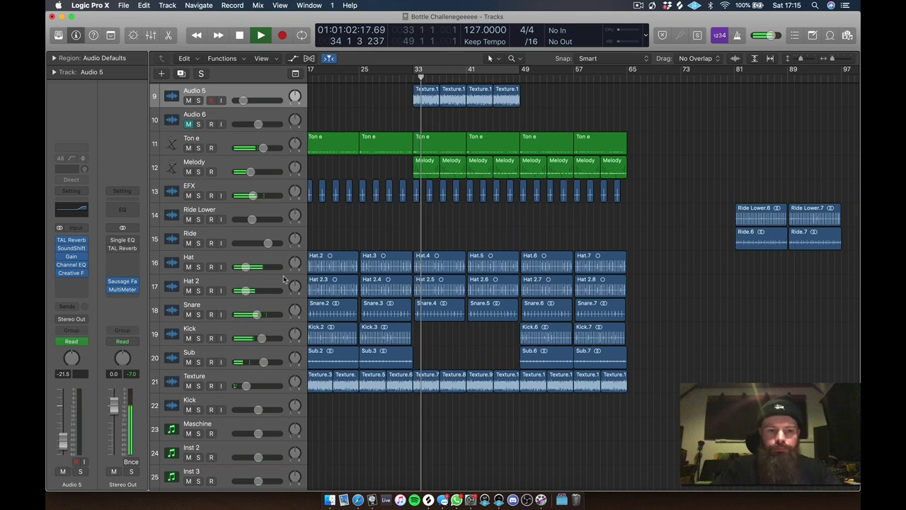
# - Copy the TAL Reverb from the Stereo Out channel to the Hat track and switch it on
pyautogui.click(234, 260)
pyautogui.click(72, 229)
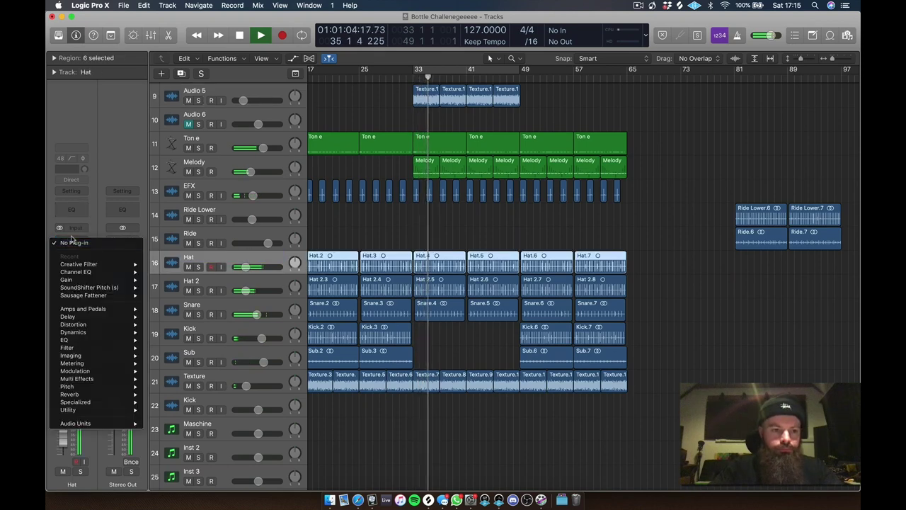
pyautogui.click(122, 230)
pyautogui.moveTo(122, 248); pyautogui.dragTo(69, 239)
pyautogui.click(59, 240)
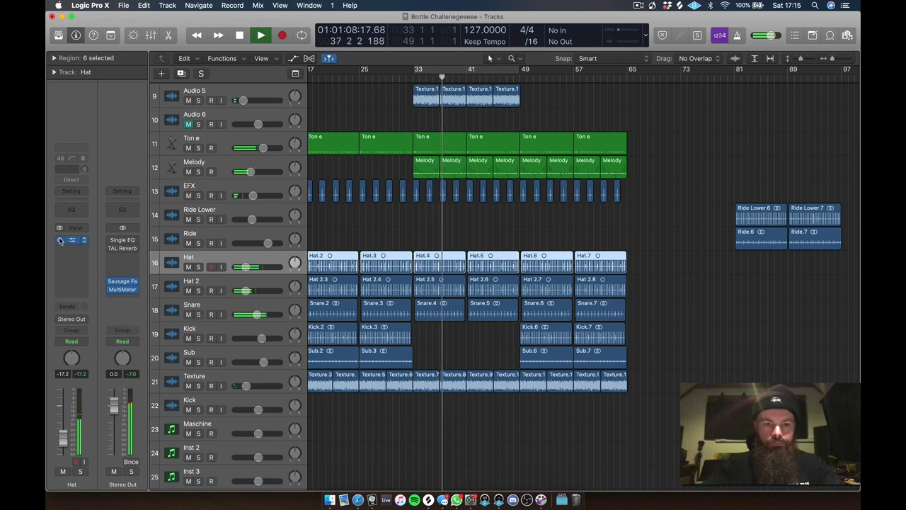
# - Automate the Hat reverb's wet level from 0 at bar 33 up to 0.3286 at bar 49, dropping straight back to 0
pyautogui.press('a')
pyautogui.click(265, 285)
pyautogui.moveTo(301, 344)
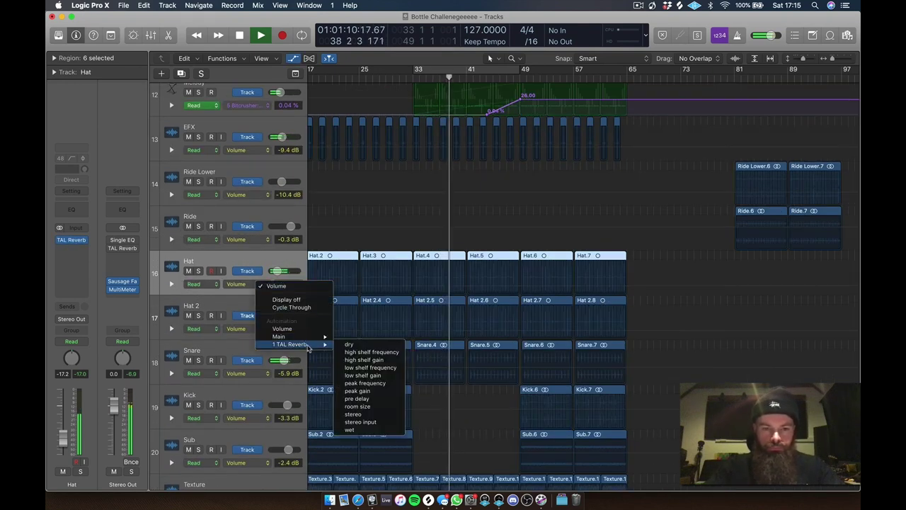
pyautogui.click(365, 431)
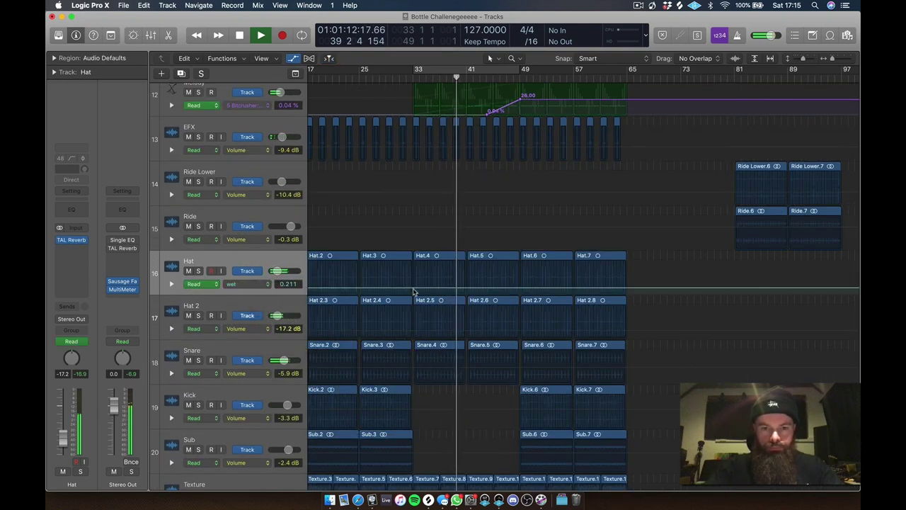
pyautogui.moveTo(414, 290); pyautogui.dragTo(415, 295)
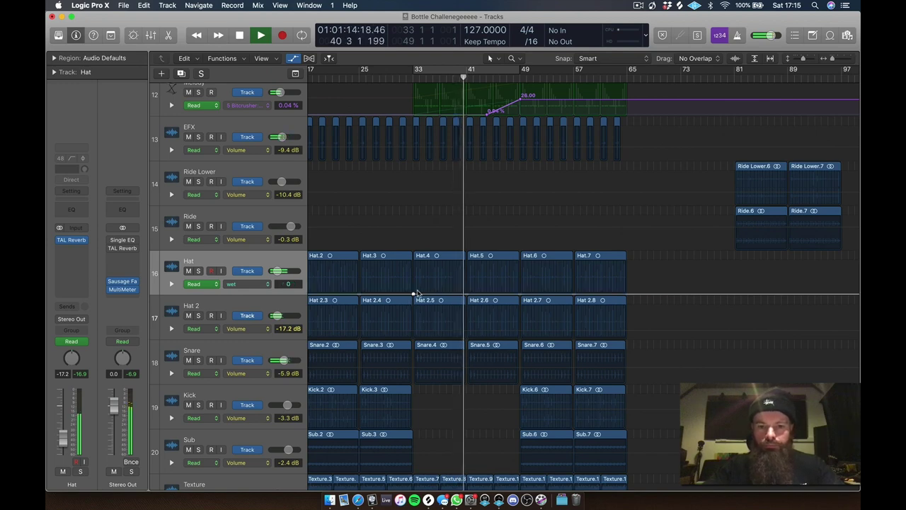
pyautogui.click(519, 283)
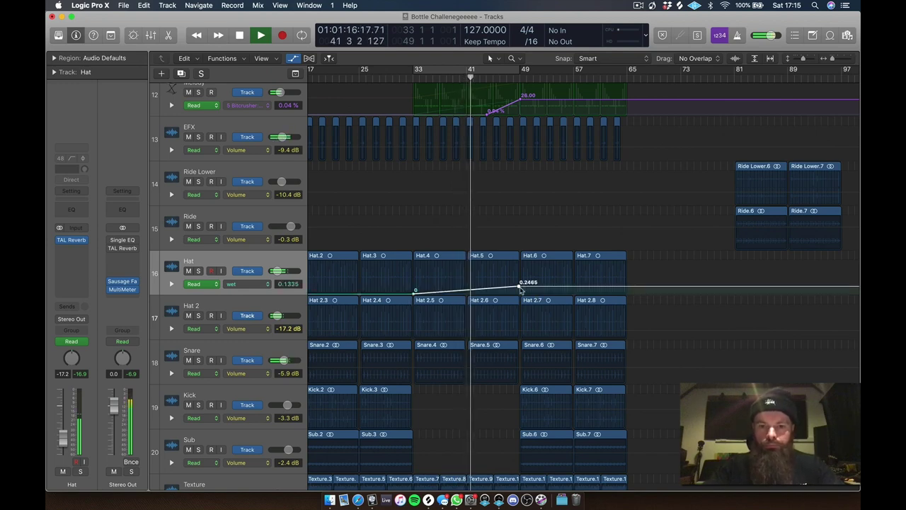
pyautogui.moveTo(521, 284); pyautogui.dragTo(522, 291)
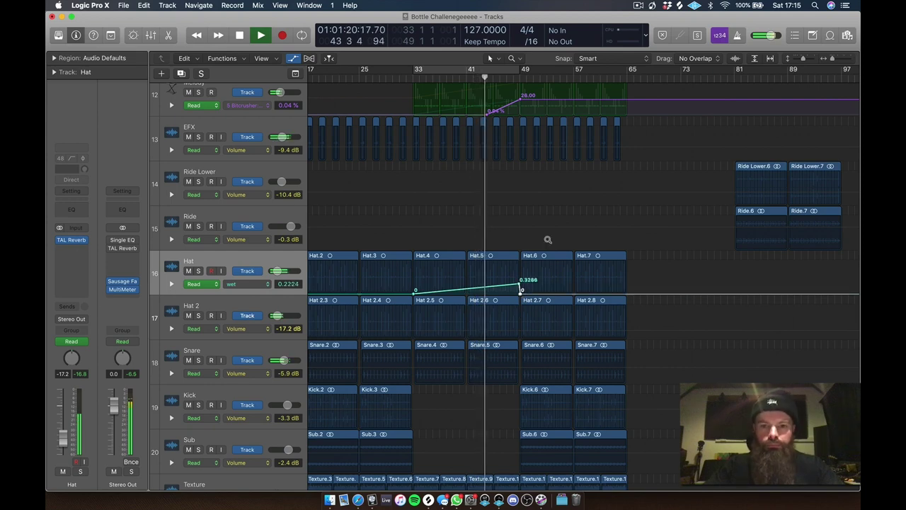
pyautogui.press('a')
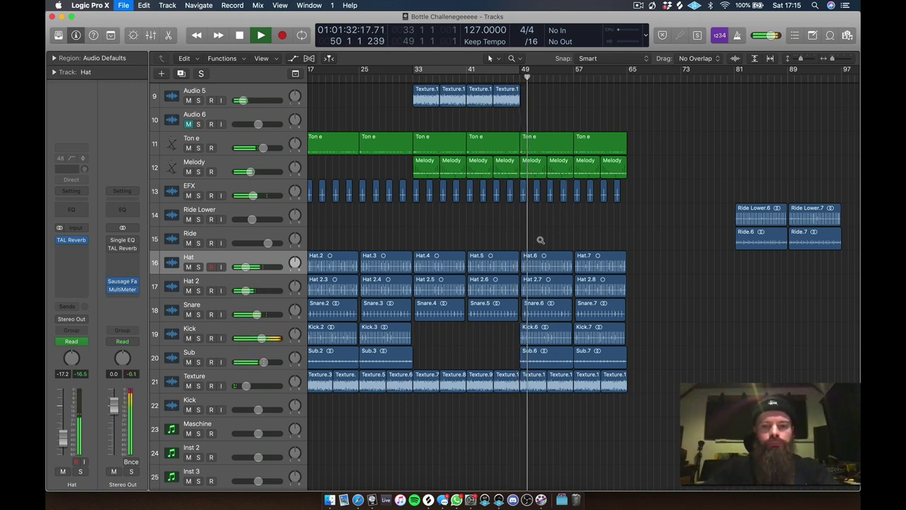
# - Raise the Melody track's volume to -9.2 dB
pyautogui.moveTo(250, 172); pyautogui.dragTo(253, 172)
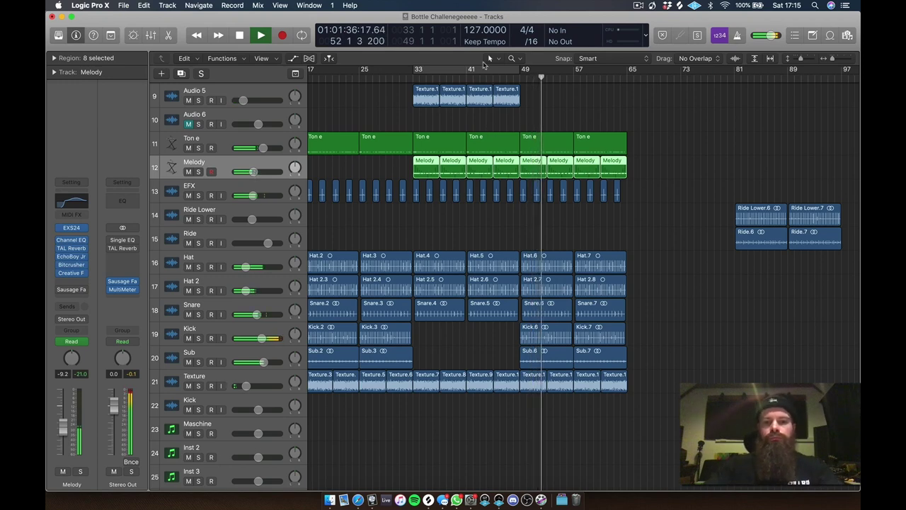
# - Extend the Melody track's Bitcrusher mix automation up to 100% near bar 61 and lower the track's volume to -11.4 dB
pyautogui.press('a')
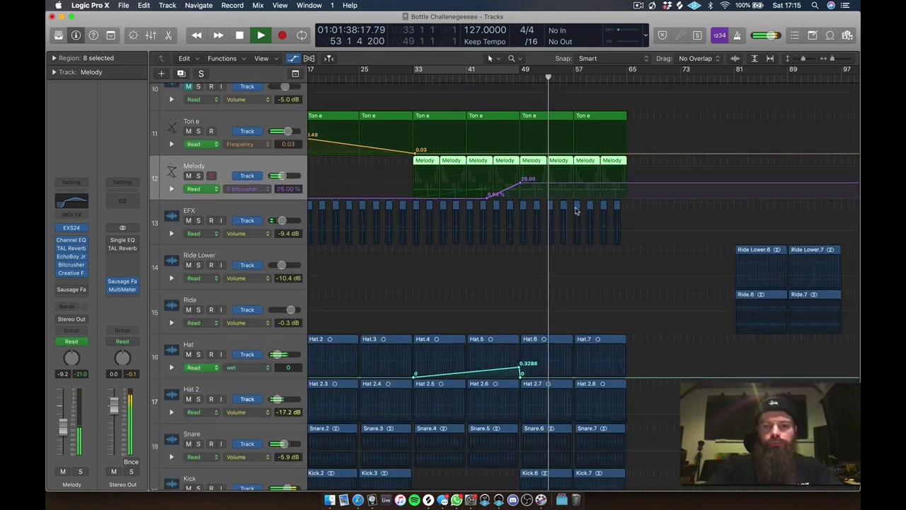
pyautogui.click(604, 177)
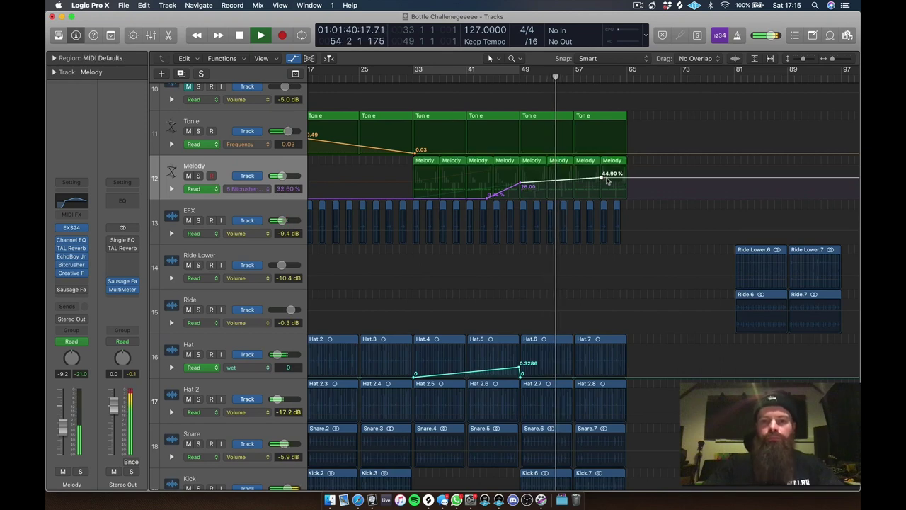
pyautogui.moveTo(603, 178); pyautogui.dragTo(602, 167)
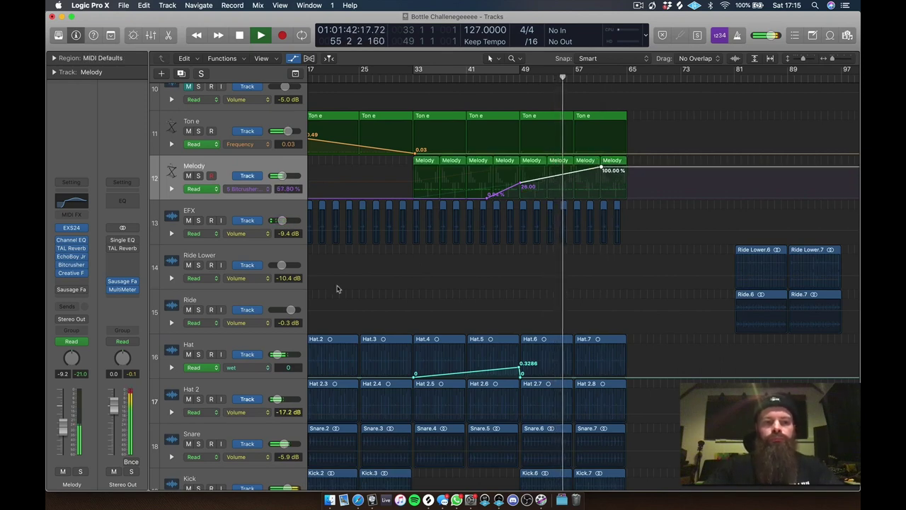
pyautogui.moveTo(60, 428); pyautogui.dragTo(60, 431)
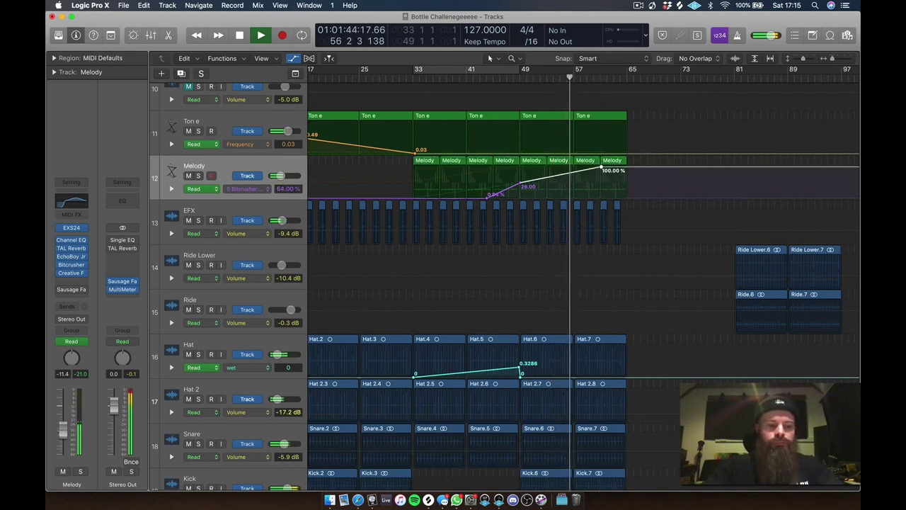
# - Add short spikes to the Melody track's TAL Reverb wet automation between bars 58 and 64
pyautogui.click(243, 190)
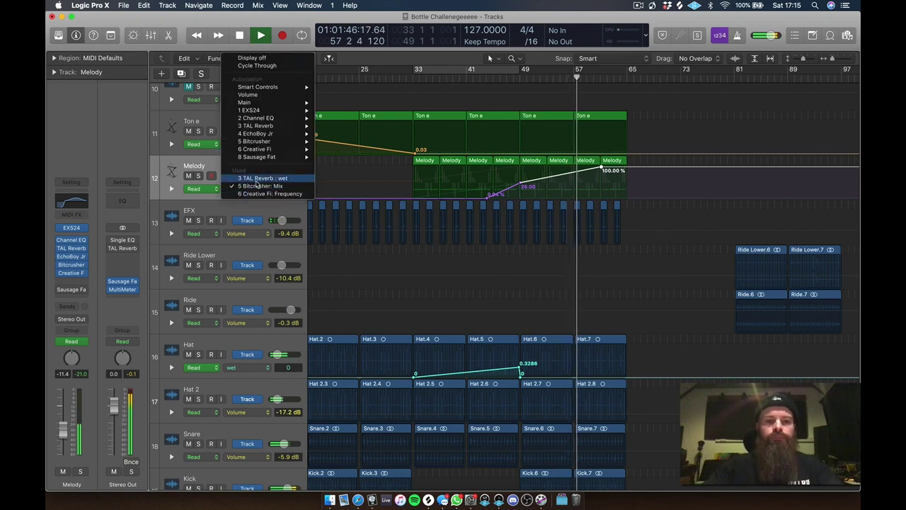
pyautogui.click(535, 178)
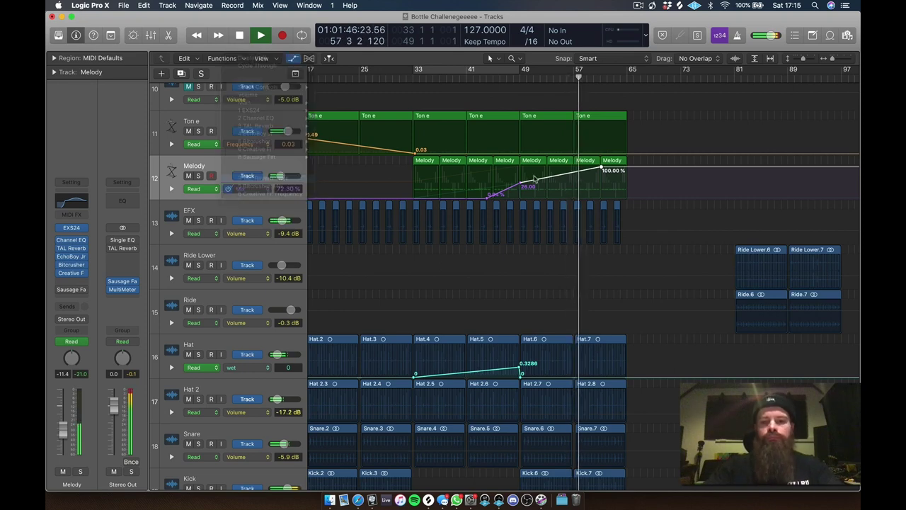
pyautogui.click(595, 188)
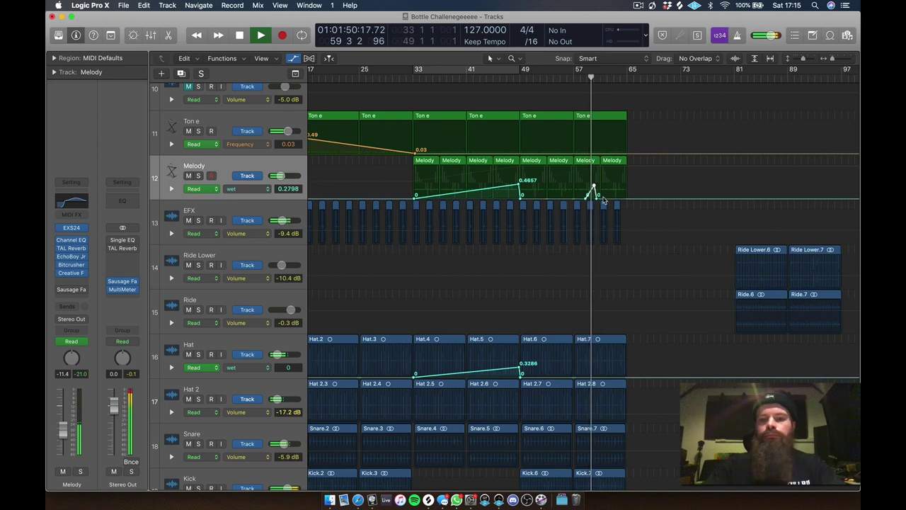
pyautogui.click(609, 199)
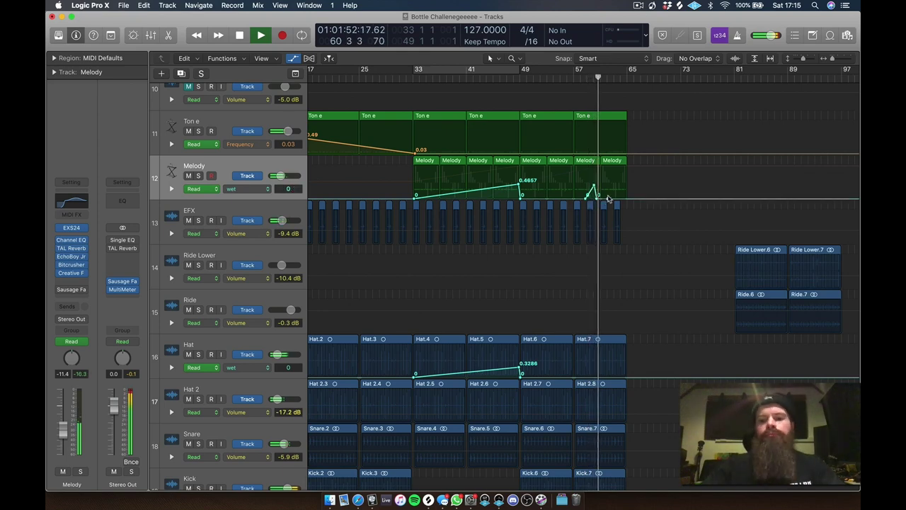
pyautogui.click(616, 186)
pyautogui.press('a')
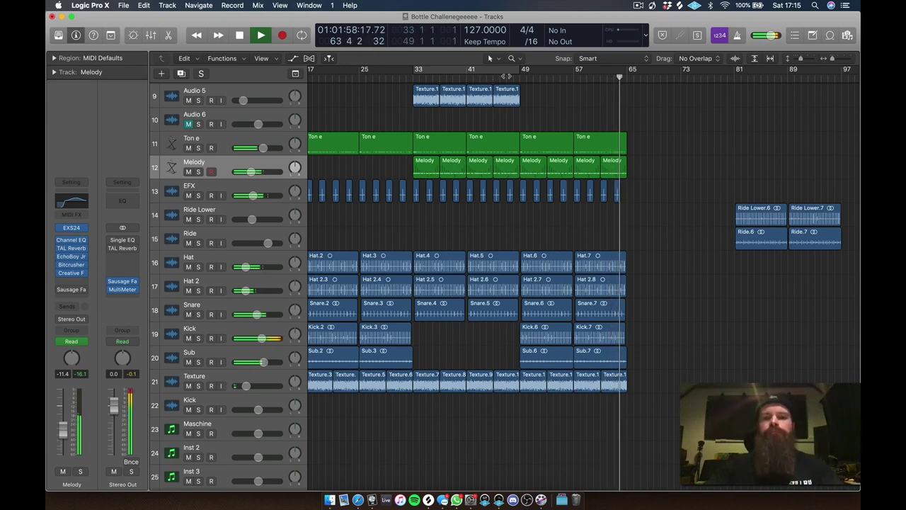
# - Split off the final snare hit at 48 4 from the Snare region that ends just before bar 49
pyautogui.click(507, 73)
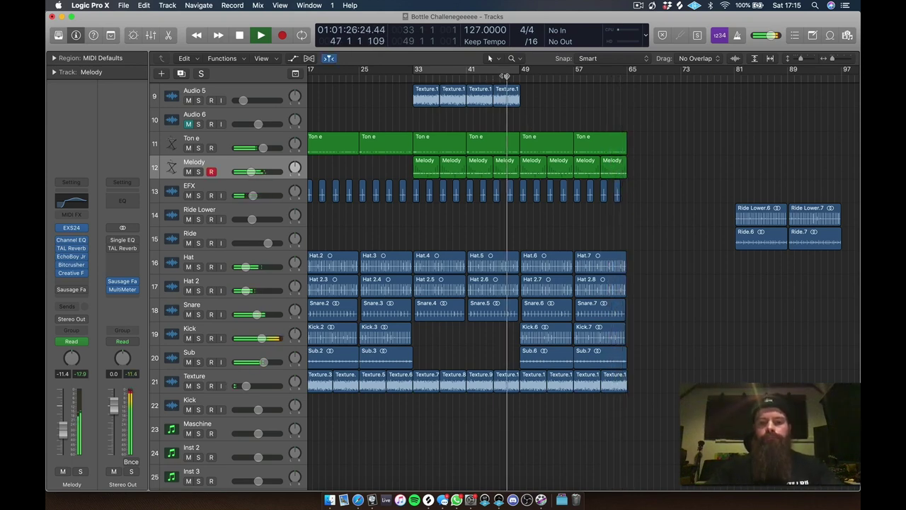
pyautogui.click(276, 305)
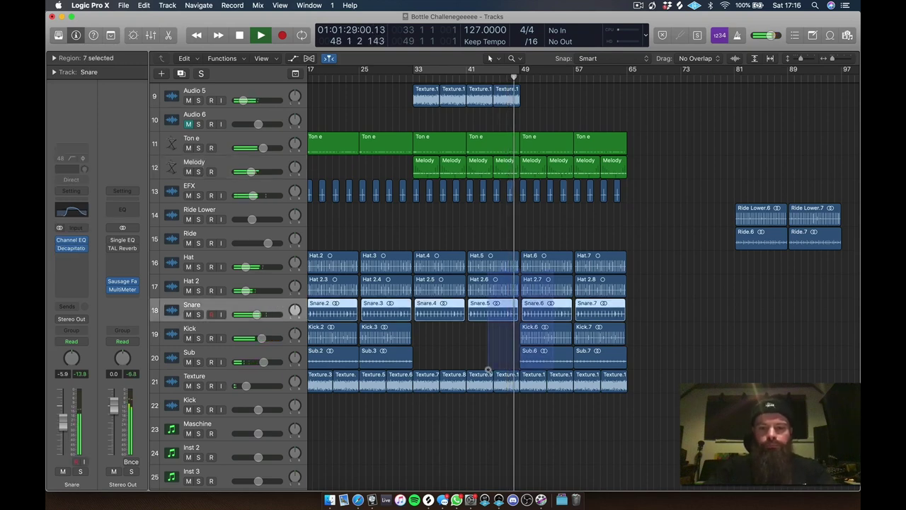
pyautogui.press('z')
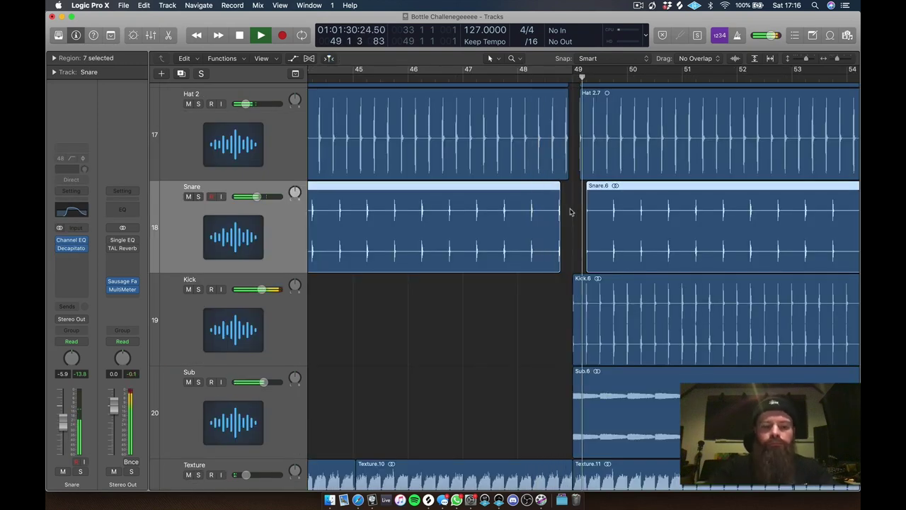
pyautogui.press('t')
pyautogui.press('i')
pyautogui.moveTo(572, 193); pyautogui.dragTo(547, 238)
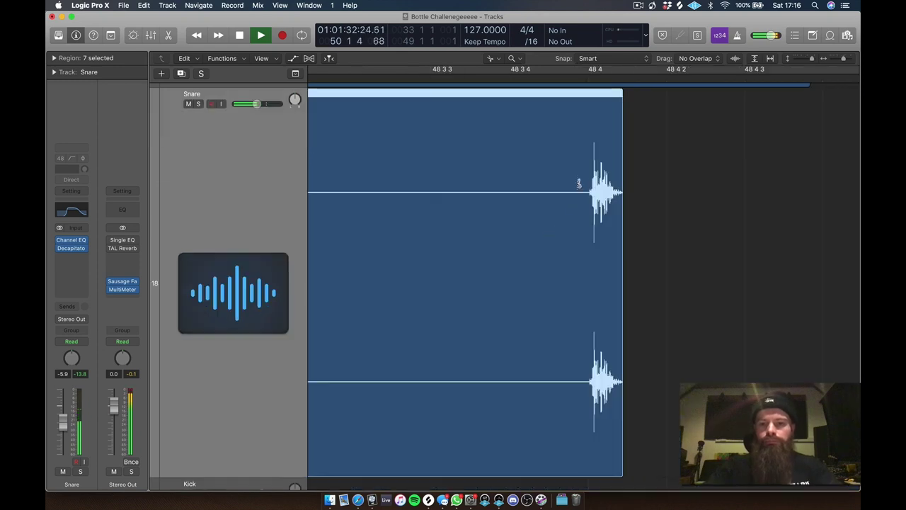
pyautogui.click(590, 190)
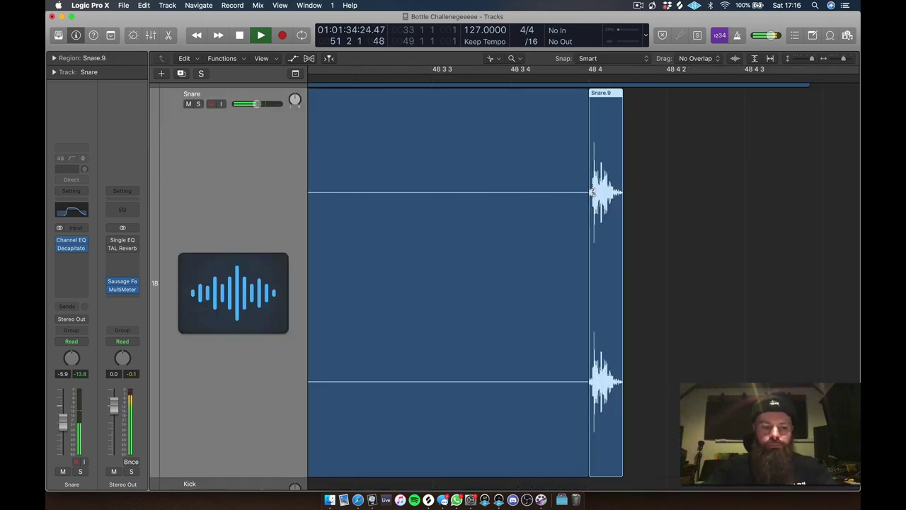
# - Place copies of the isolated snare hit around 48 4 2 and 48 4 4 as a short fill into bar 49, and stop playback
pyautogui.moveTo(602, 186); pyautogui.dragTo(680, 184)
pyautogui.keyDown('super'); pyautogui.click(557, 173); pyautogui.keyUp('super')
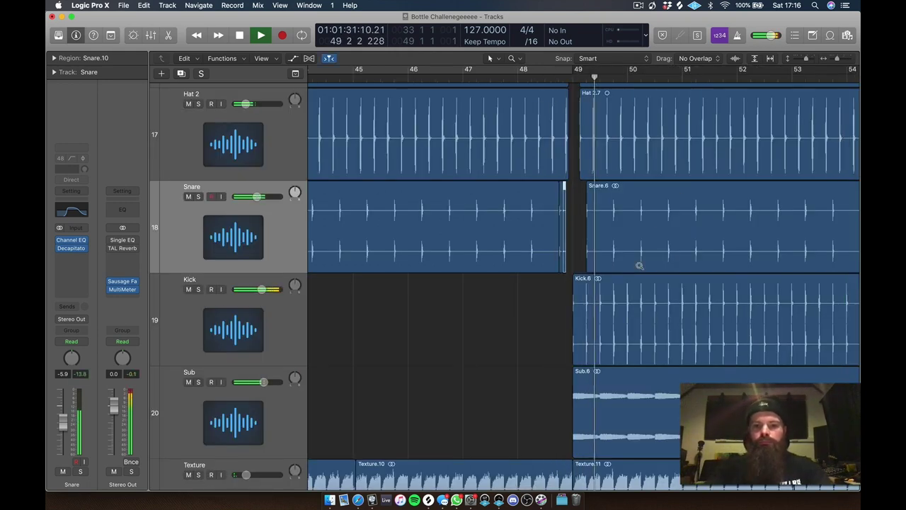
pyautogui.moveTo(584, 189); pyautogui.dragTo(532, 263)
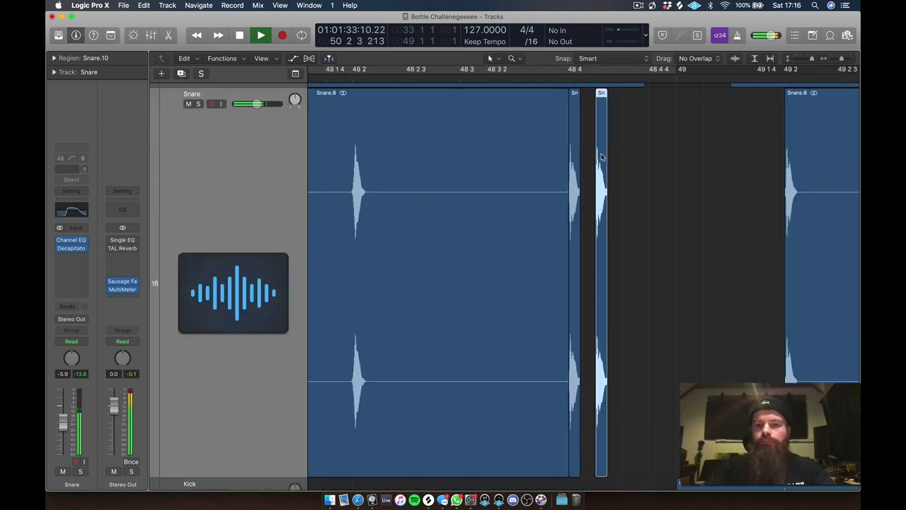
pyautogui.moveTo(601, 158); pyautogui.dragTo(655, 154)
pyautogui.keyDown('ctrl'); pyautogui.keyDown('alt'); pyautogui.click(654, 153); pyautogui.keyUp('alt'); pyautogui.keyUp('ctrl')
pyautogui.press('space')
# - Join the four texture regions on Audio 5 into one and bounce the joined region in place
pyautogui.moveTo(555, 107); pyautogui.dragTo(360, 105)
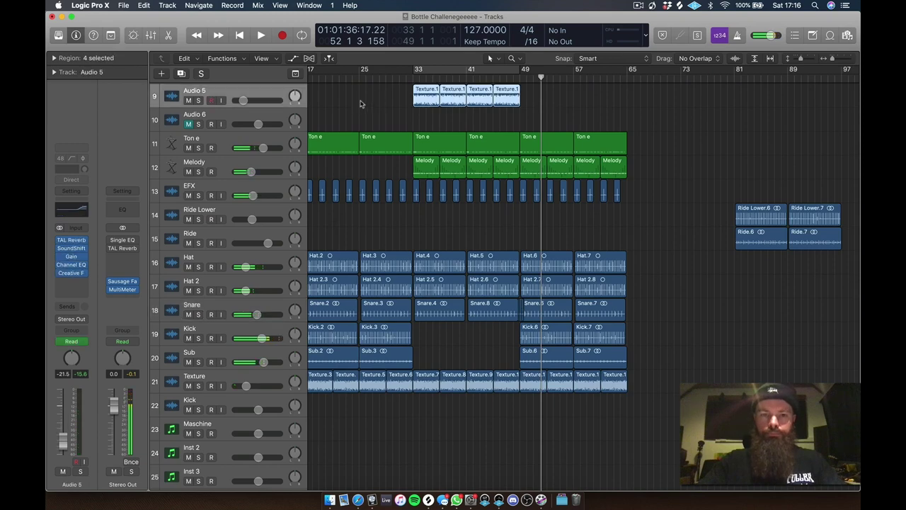
pyautogui.press('super+j')
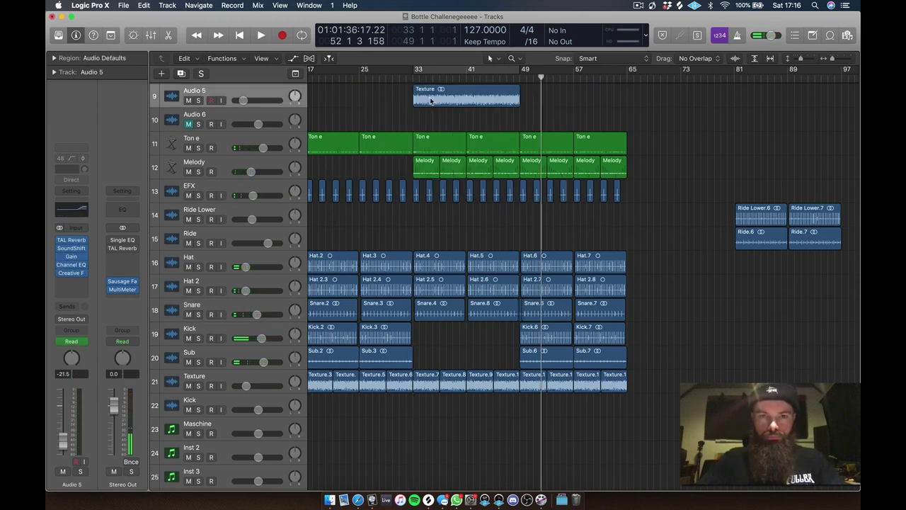
pyautogui.rightClick(431, 101)
pyautogui.click(477, 103)
pyautogui.press('Return')
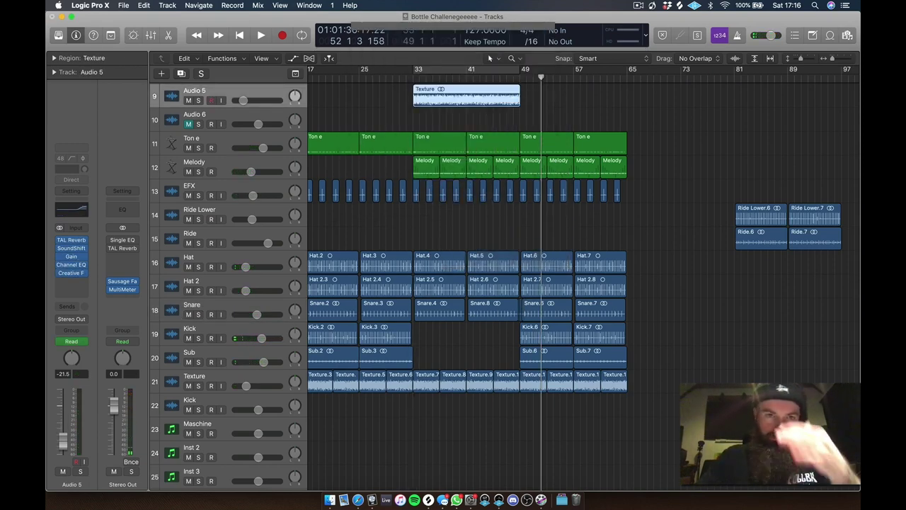
# - Play back the transition into bar 49 and trim the end of the bounced Texture_bip region to bar 49
pyautogui.press('space')
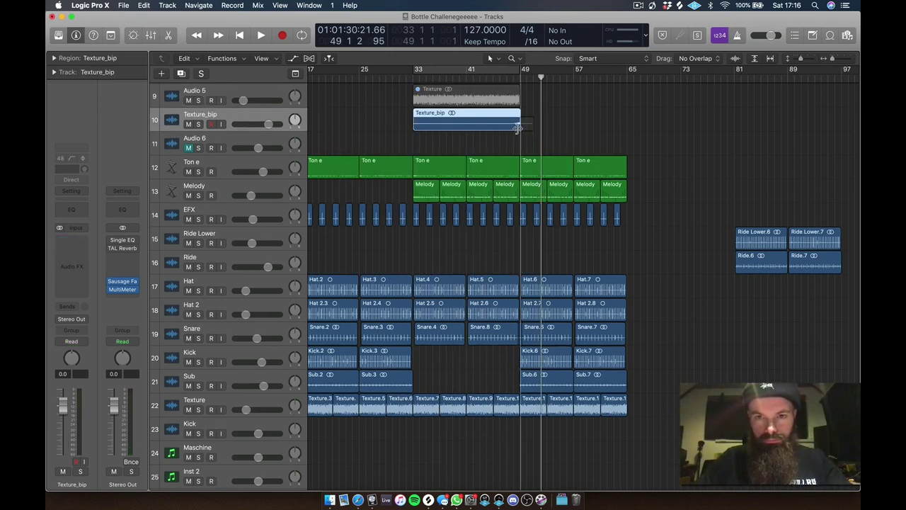
pyautogui.click(508, 75)
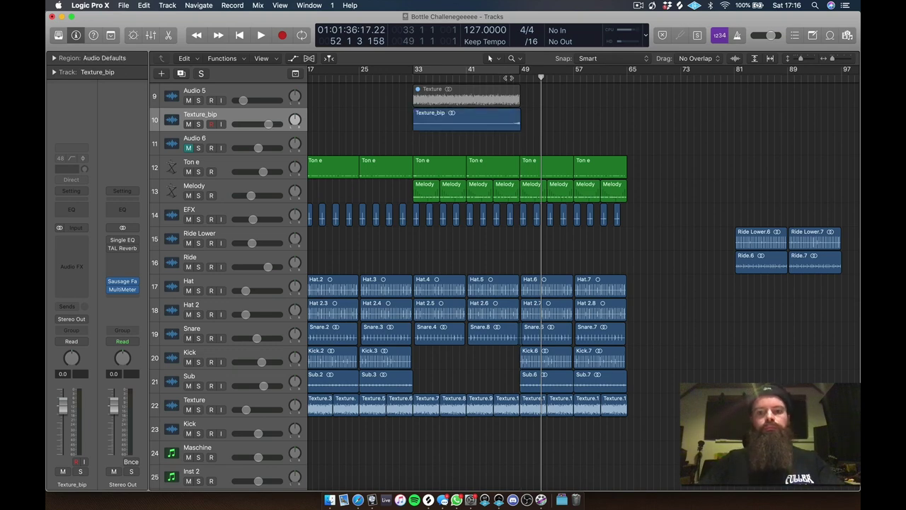
pyautogui.doubleClick(508, 77)
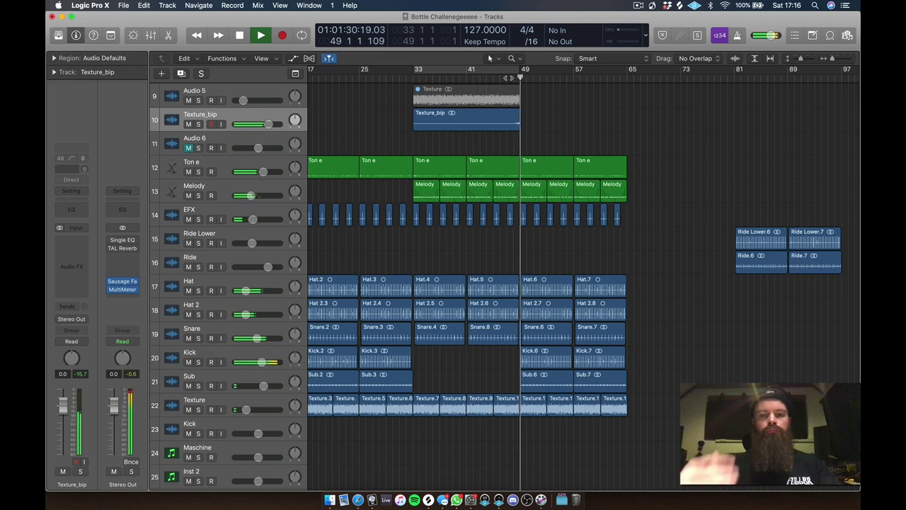
pyautogui.moveTo(534, 110); pyautogui.dragTo(488, 153)
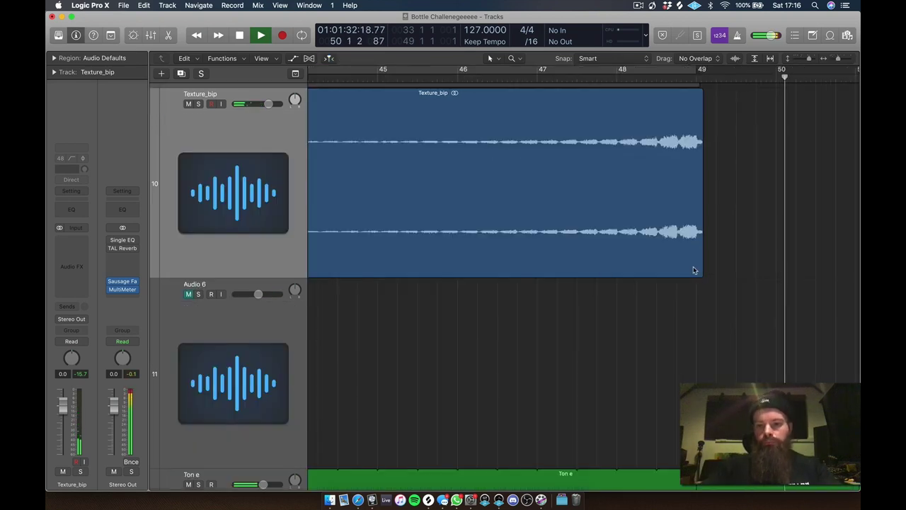
pyautogui.moveTo(699, 271); pyautogui.dragTo(694, 268)
pyautogui.keyDown('ctrl'); pyautogui.keyDown('alt'); pyautogui.click(720, 224); pyautogui.keyUp('alt'); pyautogui.keyUp('ctrl')
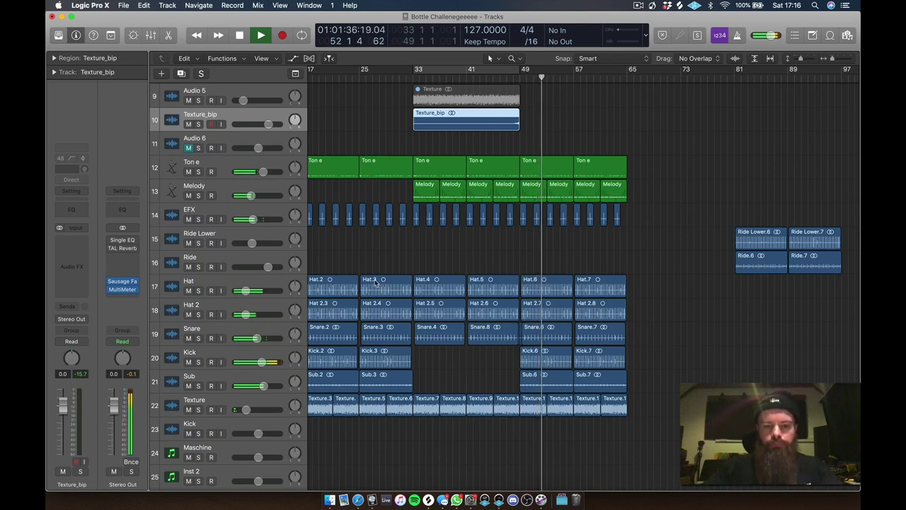
# - Duplicate the Hat track and copy the Hat.7 region onto the new track, starting at bar 57
pyautogui.click(546, 284)
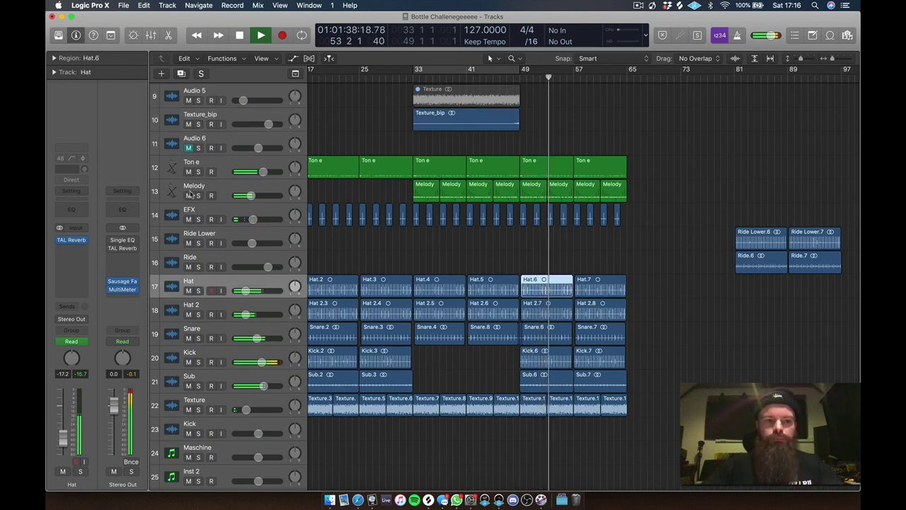
pyautogui.press('super+d')
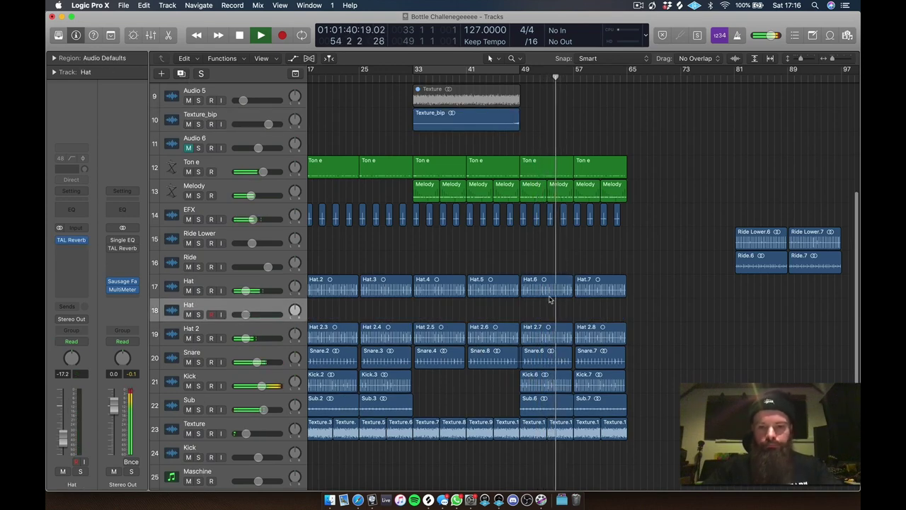
pyautogui.click(599, 288)
pyautogui.press('z')
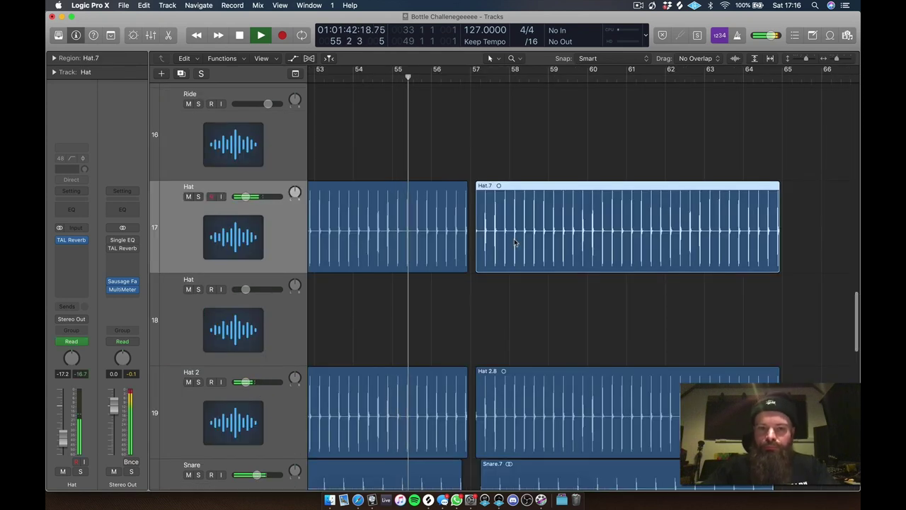
pyautogui.press('space')
pyautogui.moveTo(515, 242); pyautogui.dragTo(508, 306)
pyautogui.click(469, 172)
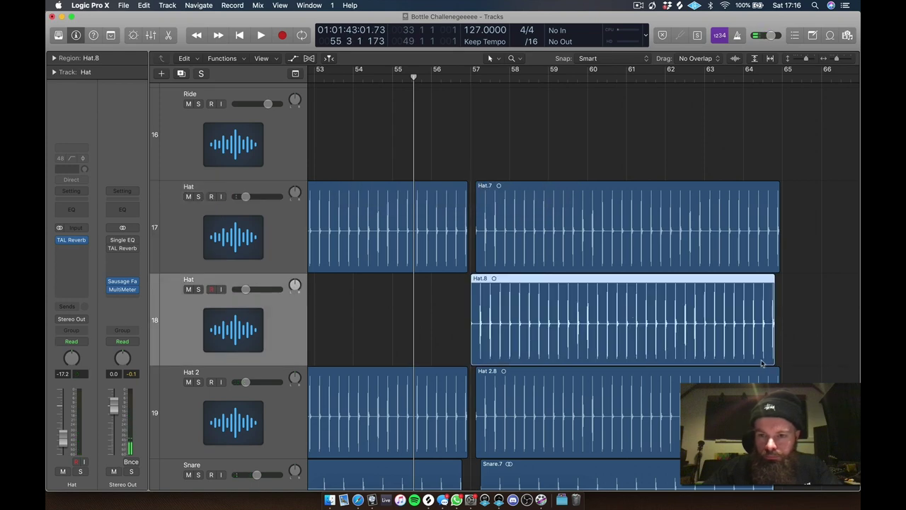
# - Trim the copied hat region to its first hit and repeat it as four sixteenth-note hits from bar 57
pyautogui.moveTo(771, 360); pyautogui.dragTo(429, 349)
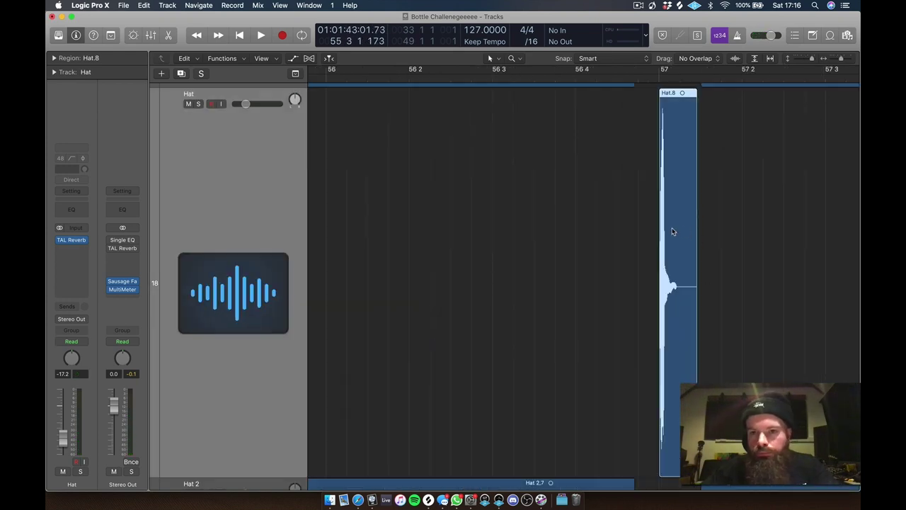
pyautogui.moveTo(673, 231); pyautogui.dragTo(738, 233)
# - Loop the first beat of bar 57 and play back the four hat hits
pyautogui.moveTo(664, 70); pyautogui.dragTo(742, 78)
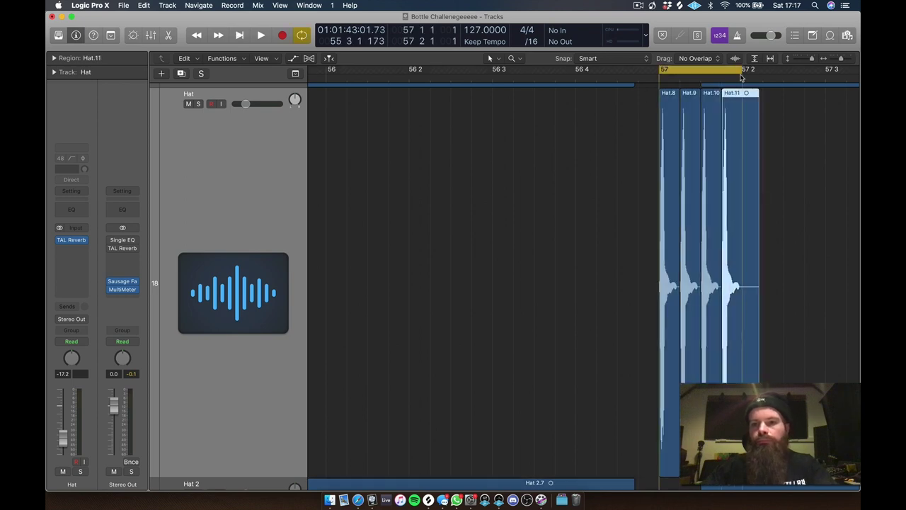
pyautogui.moveTo(784, 192); pyautogui.dragTo(753, 168)
pyautogui.press('space')
pyautogui.press('space')
pyautogui.keyDown('ctrl'); pyautogui.keyDown('alt'); pyautogui.click(728, 186); pyautogui.keyUp('alt'); pyautogui.keyUp('ctrl')
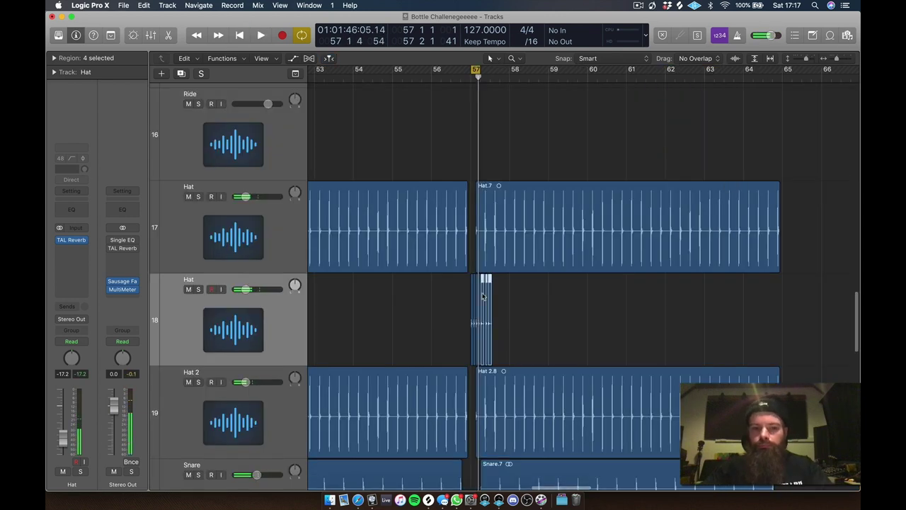
# - Copy the group of hat hits until it fills bar 57, and repeat that bar through bar 60
pyautogui.moveTo(474, 294); pyautogui.dragTo(495, 298)
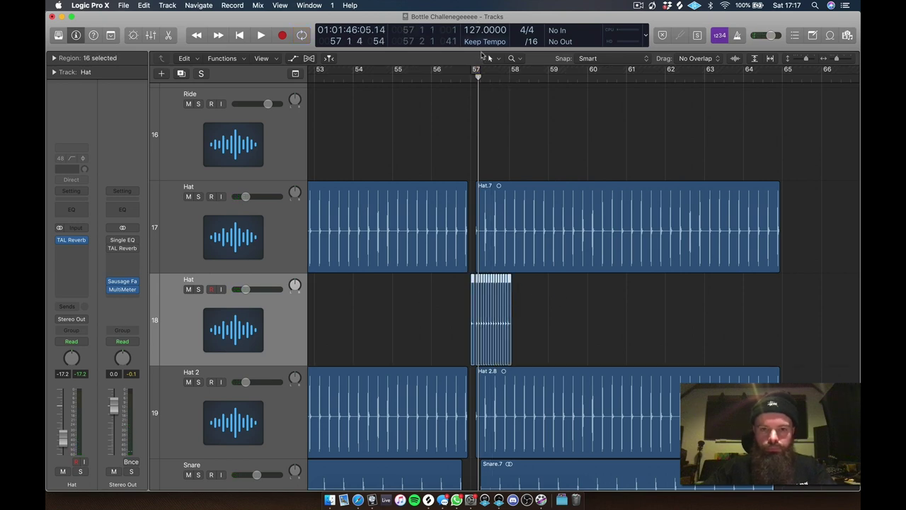
pyautogui.press('space')
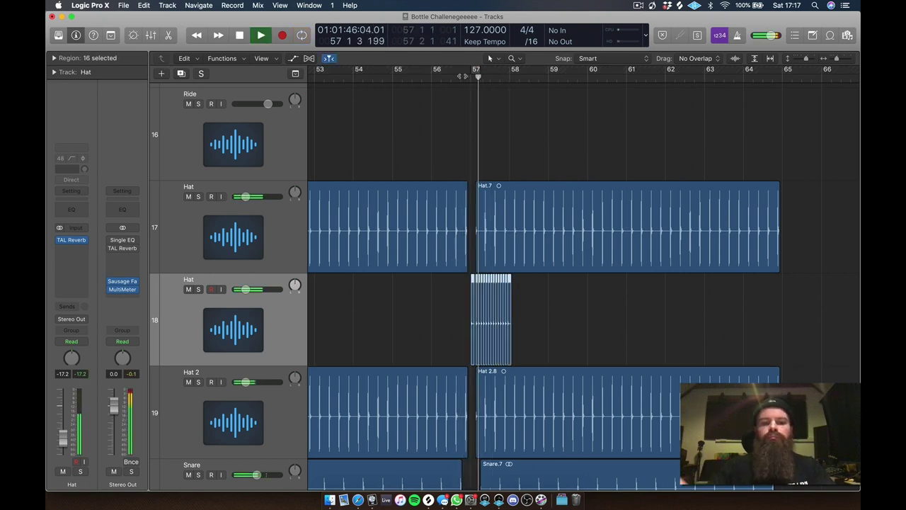
pyautogui.press('space')
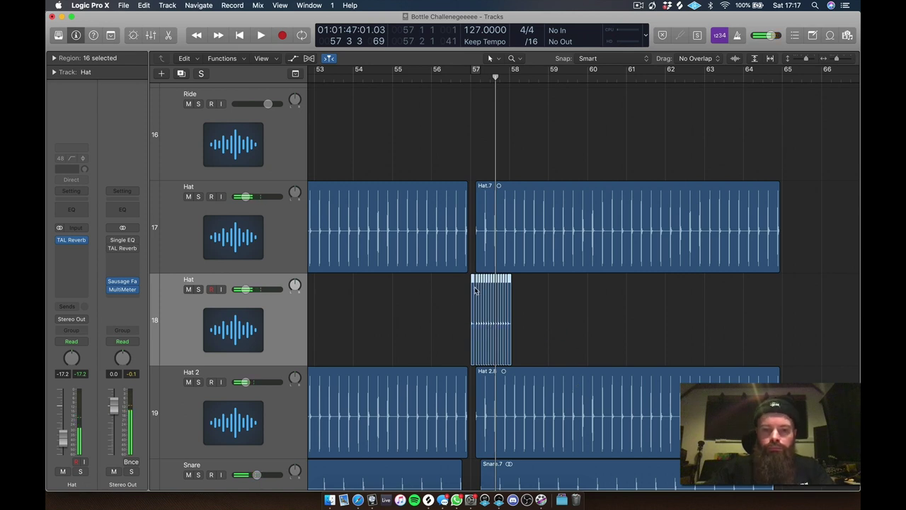
pyautogui.keyDown('alt'); pyautogui.moveTo(473, 291); pyautogui.dragTo(558, 290); pyautogui.keyUp('alt')
pyautogui.press('super+z')
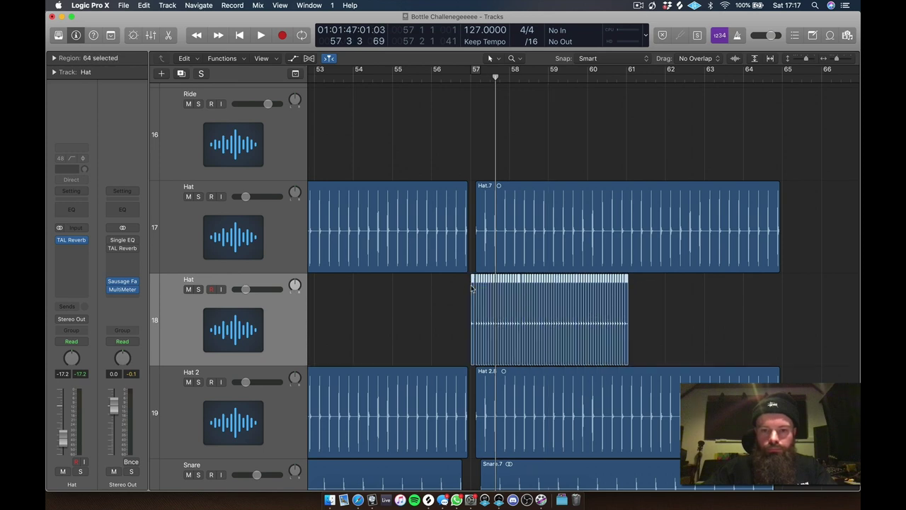
# - Copy the selected four bars of sixteenth-note hats to bar 61 and play back from just before bar 57
pyautogui.keyDown('alt'); pyautogui.moveTo(472, 287); pyautogui.dragTo(628, 285); pyautogui.keyUp('alt')
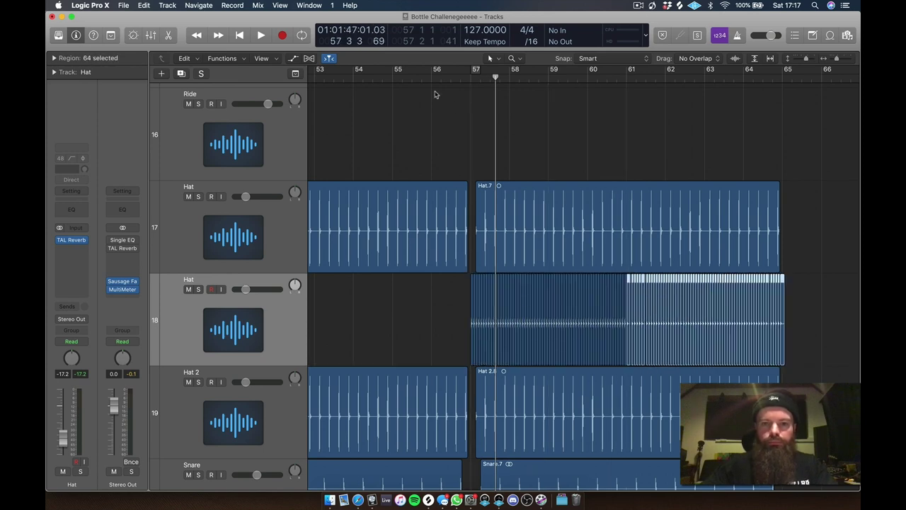
pyautogui.click(432, 78)
pyautogui.press('space')
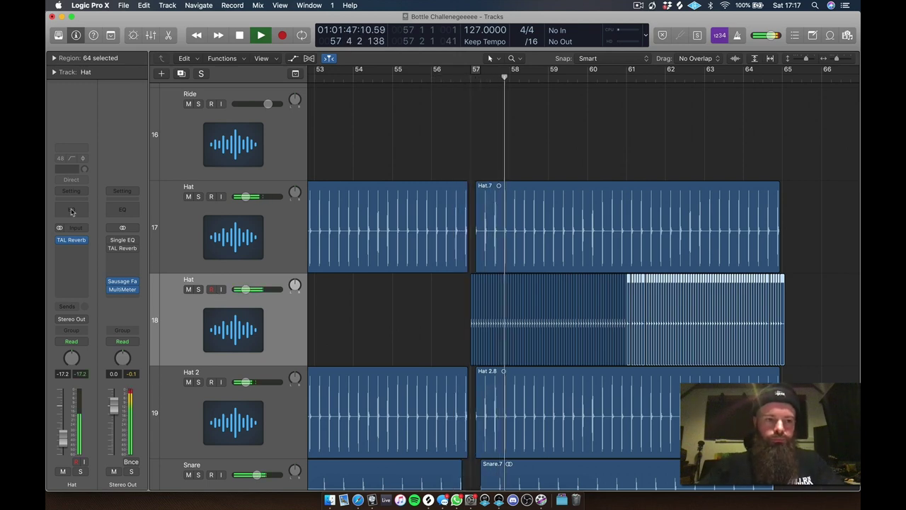
# - Replace TAL Reverb with stereo SoundShifter Pitch transposed up 5 semitones on the duplicated Hat track, and loop bars 57 to 65
pyautogui.click(85, 243)
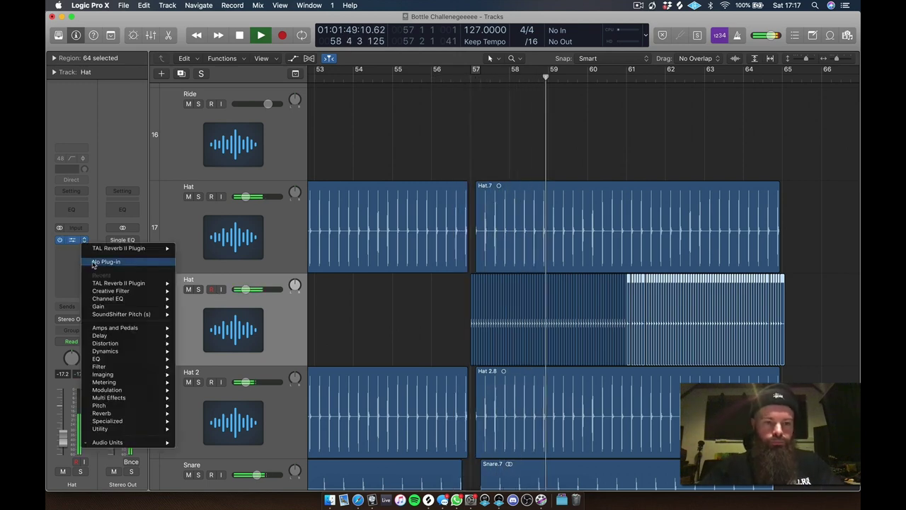
pyautogui.click(96, 248)
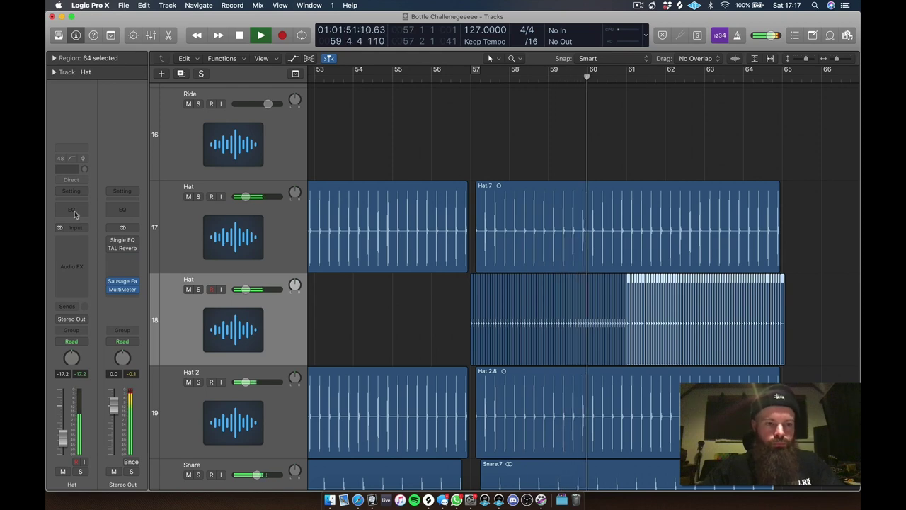
pyautogui.click(72, 240)
pyautogui.moveTo(106, 303)
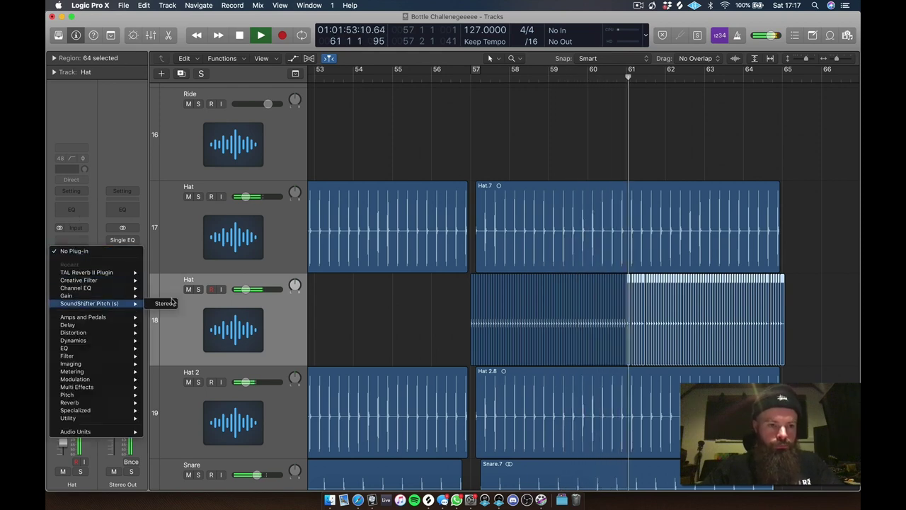
pyautogui.click(161, 303)
pyautogui.press('space')
pyautogui.press('space')
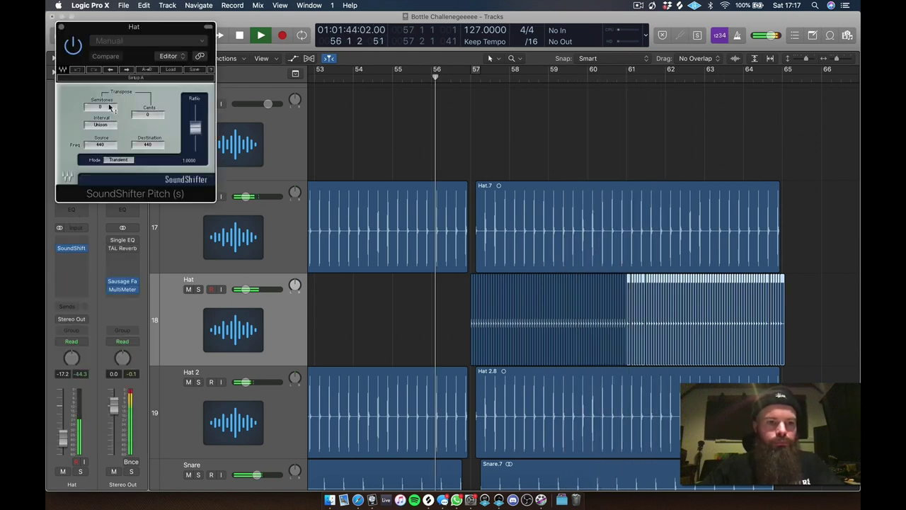
pyautogui.moveTo(109, 106)
pyautogui.mouseDown()
pyautogui.moveTo(100, 140)
pyautogui.moveTo(100, 80)
pyautogui.moveTo(99, 92)
pyautogui.mouseUp()
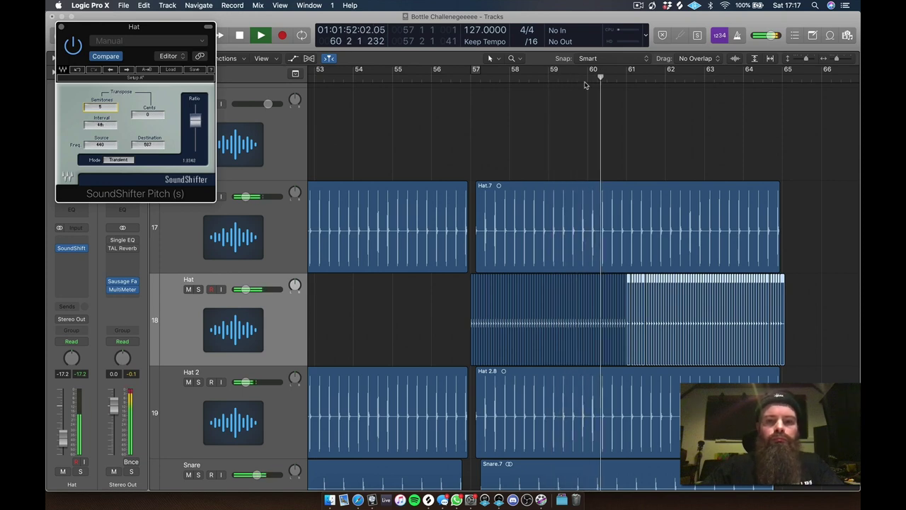
pyautogui.moveTo(473, 68); pyautogui.dragTo(800, 114)
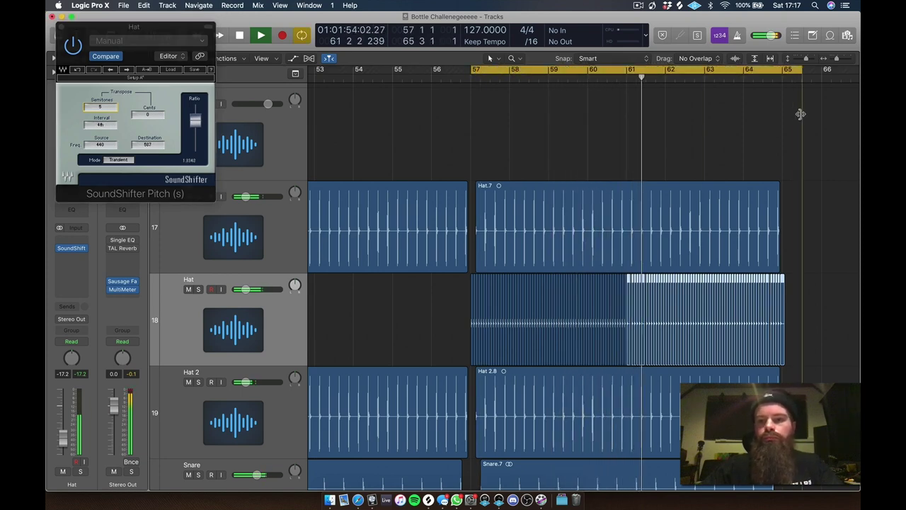
pyautogui.click(62, 28)
# - Add a Channel EQ to the duplicated Hat track with a -14.0 dB high shelf at 6700 Hz and a low cut raised above 200 Hz
pyautogui.click(80, 212)
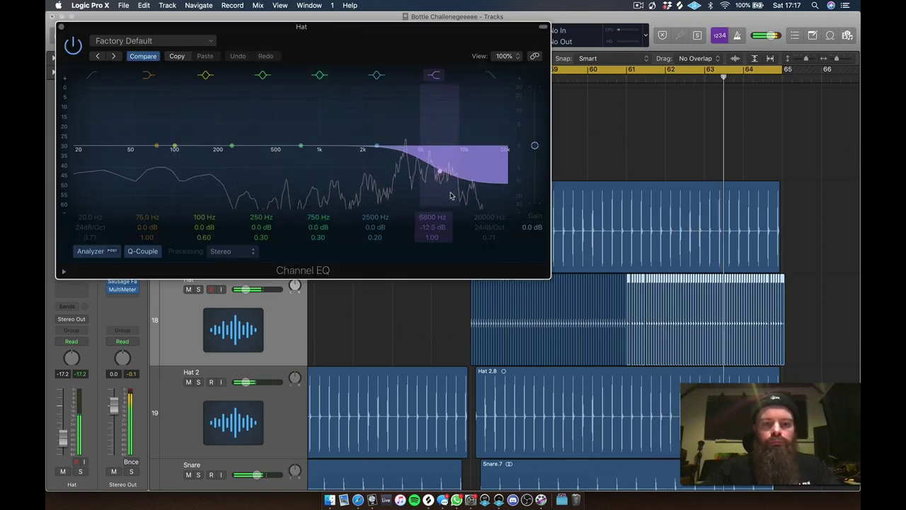
pyautogui.click(91, 73)
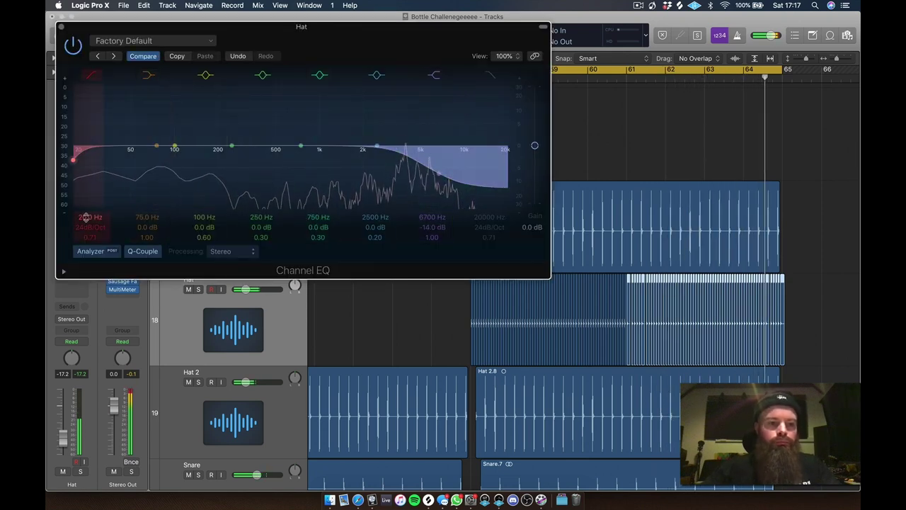
pyautogui.moveTo(79, 149); pyautogui.dragTo(250, 160)
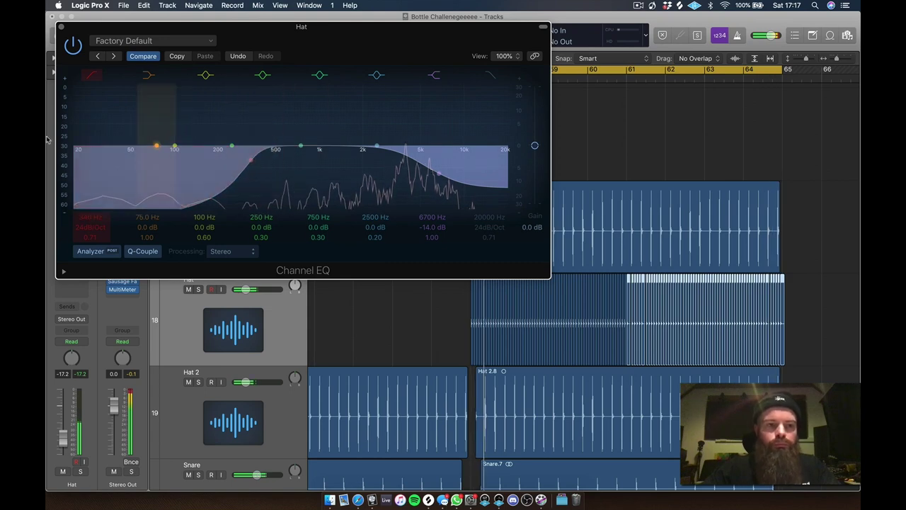
pyautogui.click(61, 27)
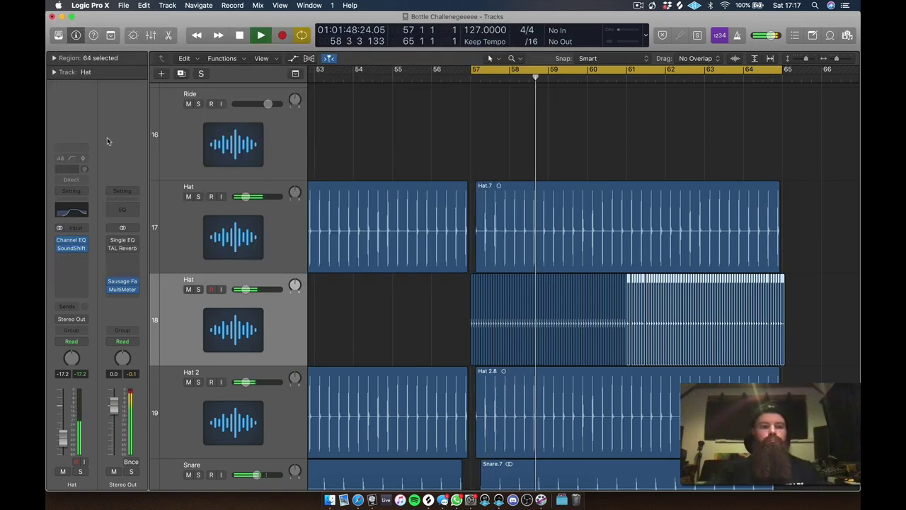
# - Insert ValhallaVintageVerb after SoundShifter on the duplicated Hat track
pyautogui.click(80, 256)
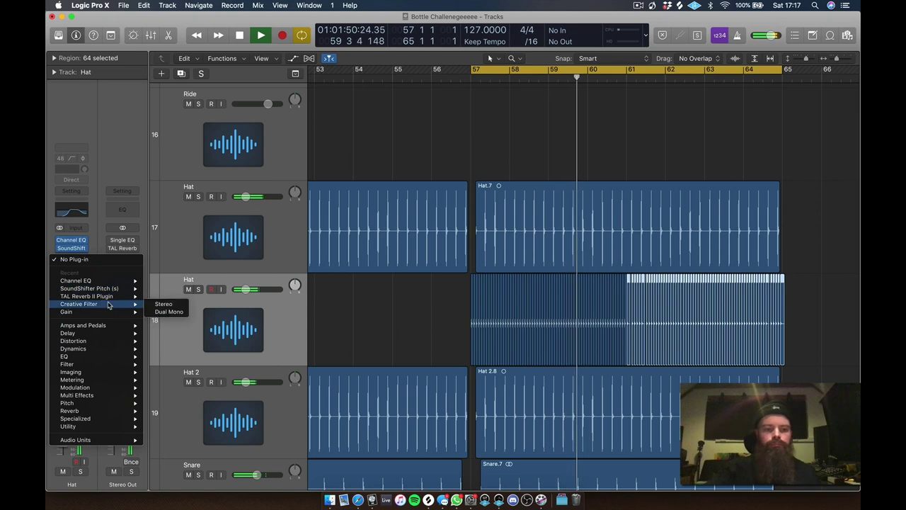
pyautogui.moveTo(127, 439)
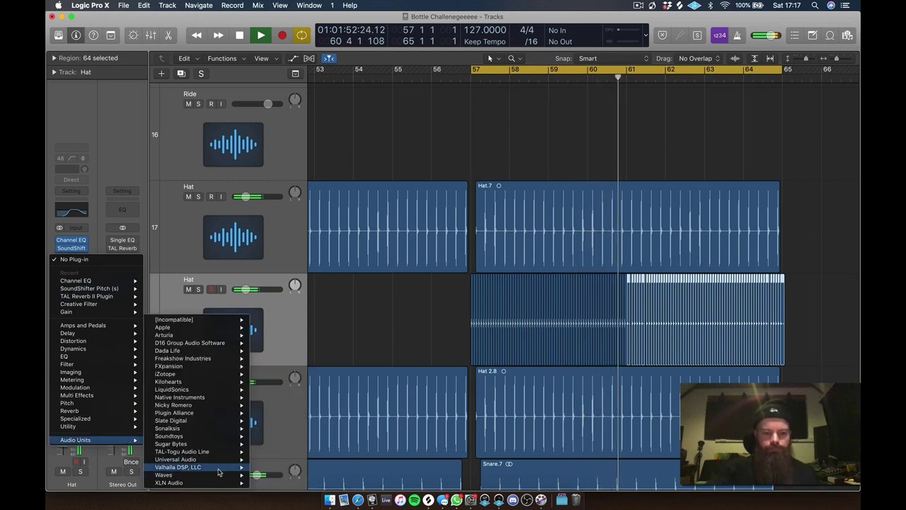
pyautogui.moveTo(241, 467)
pyautogui.moveTo(288, 475)
pyautogui.click(354, 474)
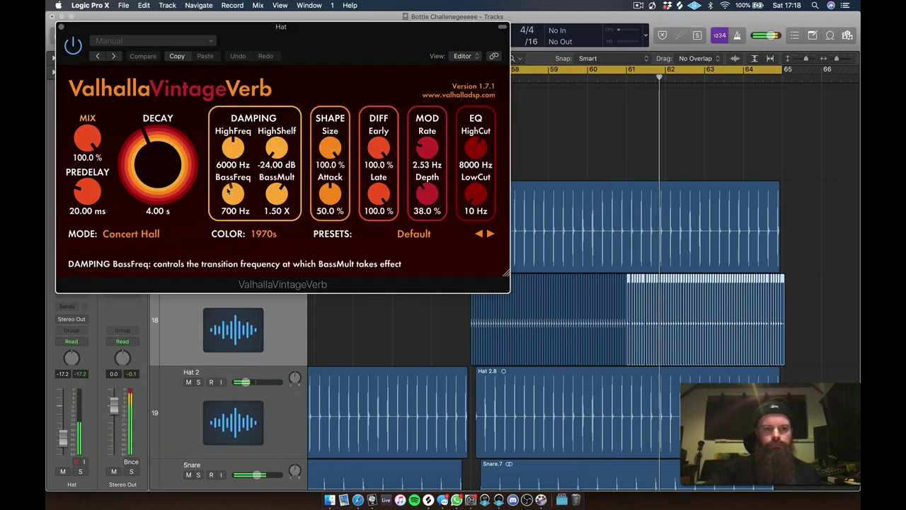
# - Lower the reverb's mix to 23.6 % and its decay to 0.44 s
pyautogui.moveTo(88, 136); pyautogui.dragTo(87, 205)
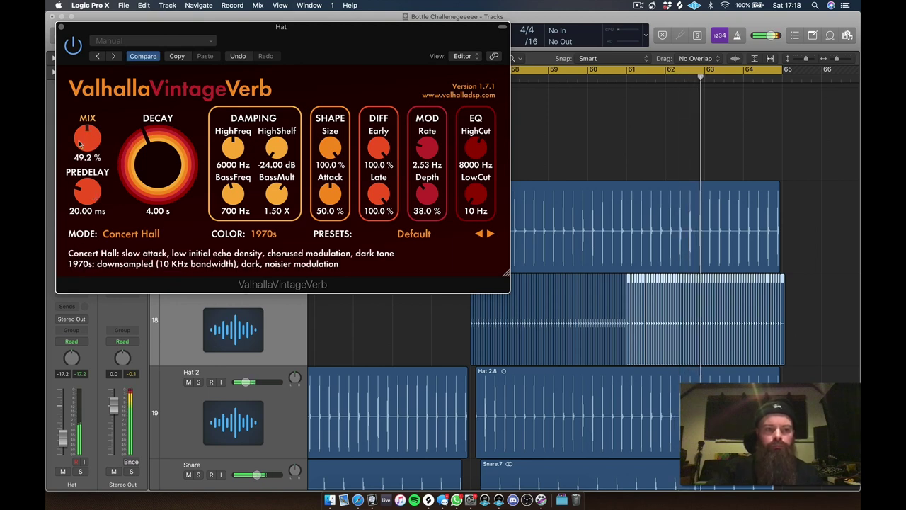
pyautogui.moveTo(77, 136); pyautogui.dragTo(75, 156)
pyautogui.moveTo(138, 147); pyautogui.dragTo(138, 149)
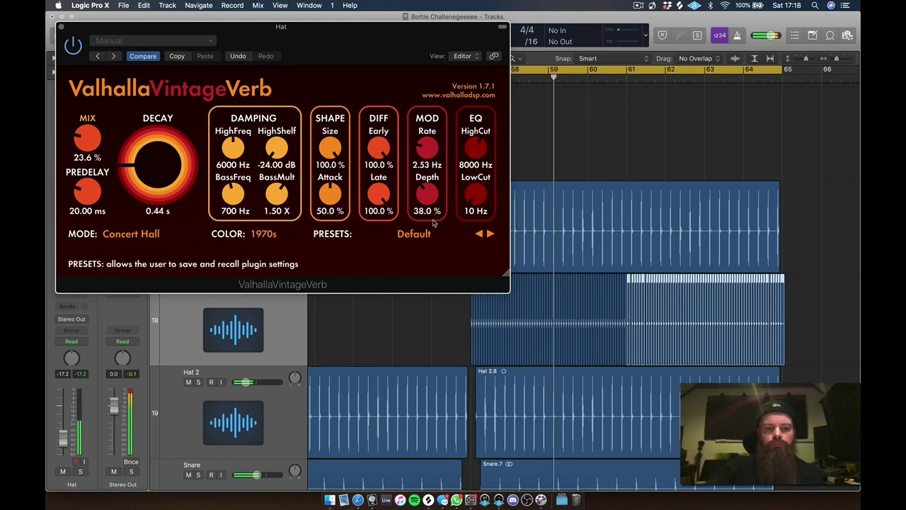
# - Load the Large Plate reverb preset and set predelay to 0.00 ms, mix to 28.0 % and decay to 0.48 s
pyautogui.click(413, 234)
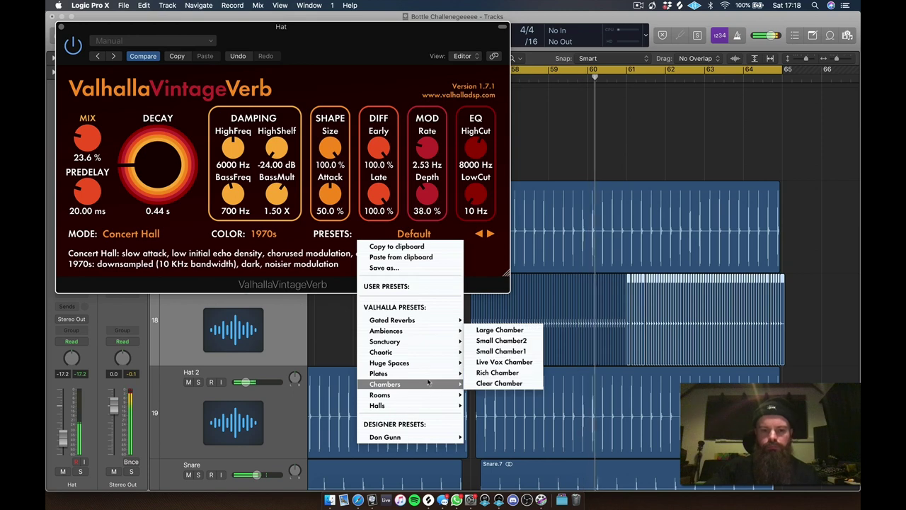
pyautogui.moveTo(446, 374)
pyautogui.click(504, 258)
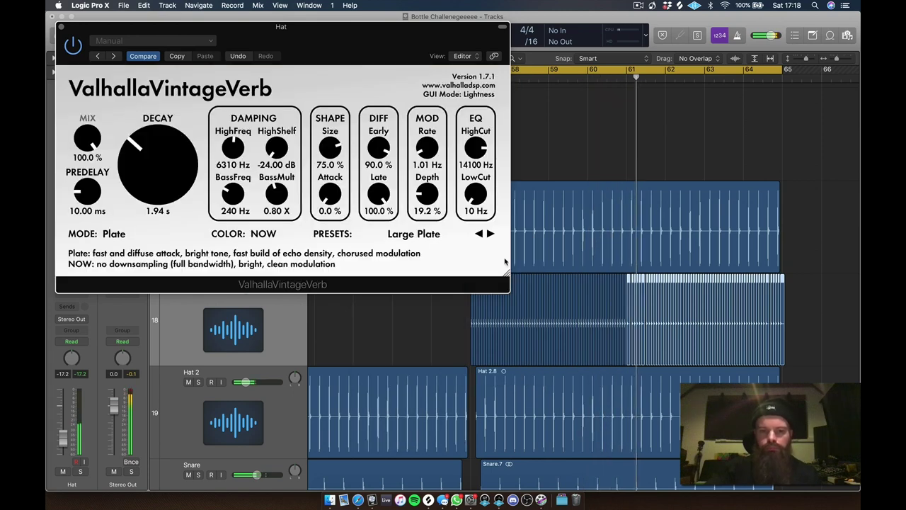
pyautogui.moveTo(90, 195); pyautogui.dragTo(100, 246)
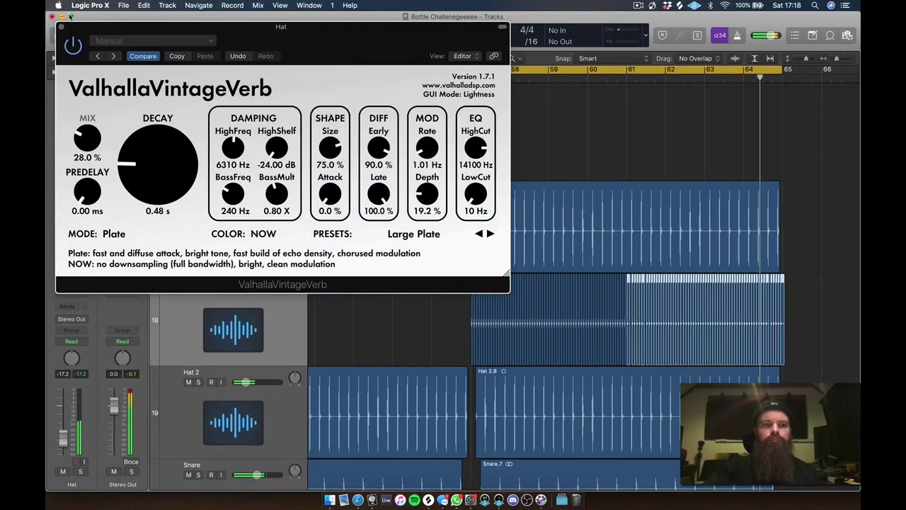
pyautogui.click(61, 27)
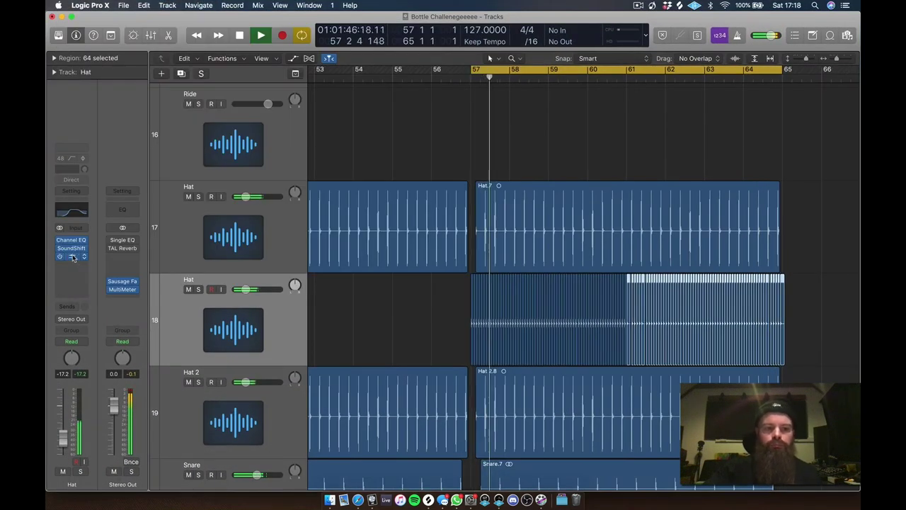
# - Play back from bar 54 to hear the transition into the sixteenth-note hats at bar 57
pyautogui.click(358, 87)
pyautogui.click(356, 77)
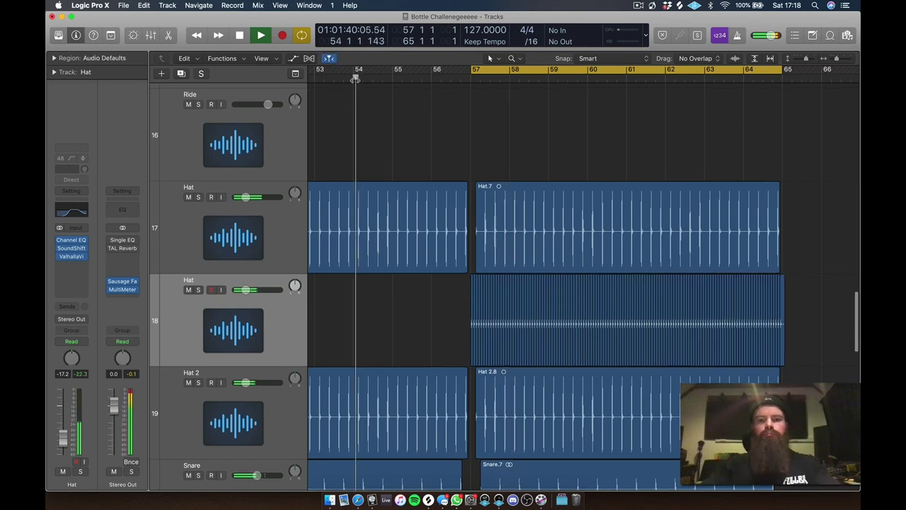
pyautogui.keyDown('ctrl'); pyautogui.keyDown('alt'); pyautogui.click(437, 140); pyautogui.keyUp('alt'); pyautogui.keyUp('ctrl')
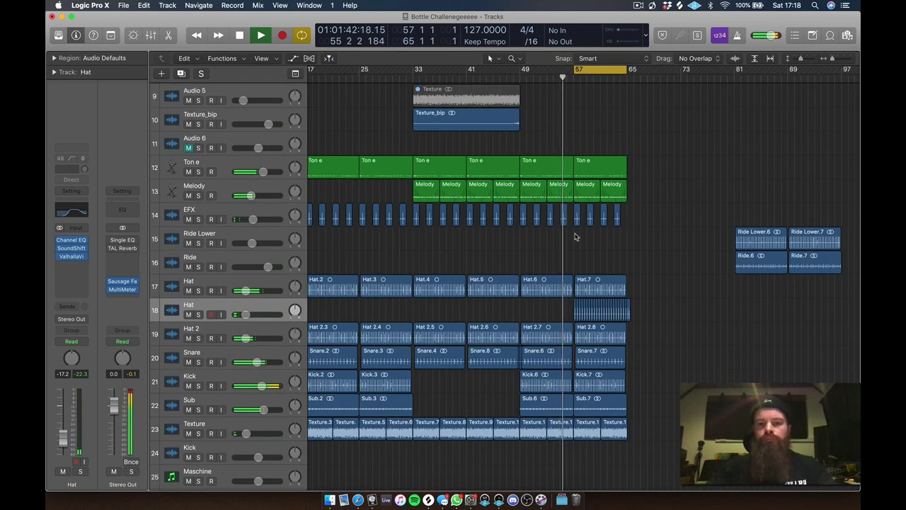
pyautogui.keyDown('ctrl'); pyautogui.keyDown('alt'); pyautogui.click(531, 305); pyautogui.keyUp('alt'); pyautogui.keyUp('ctrl')
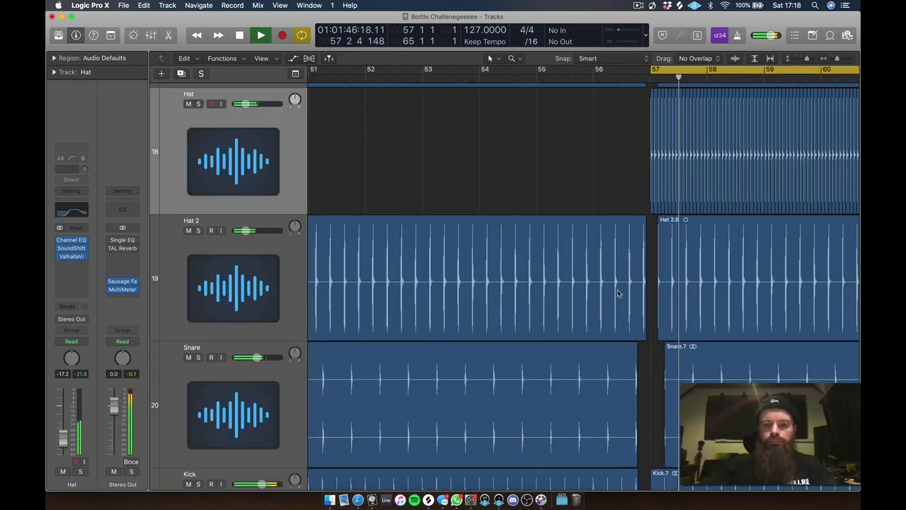
pyautogui.press('i')
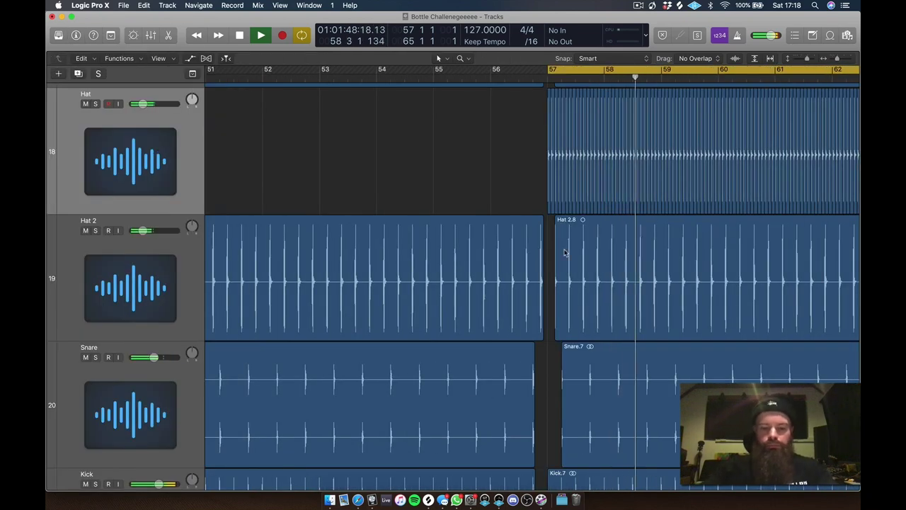
pyautogui.press('i')
# - Split off the Snare.6 hit at bar 56 beat 4 and repeat it as four sixteenth-note hits leading into bar 57
pyautogui.keyDown('ctrl'); pyautogui.keyDown('alt'); pyautogui.click(617, 279); pyautogui.keyUp('alt'); pyautogui.keyUp('ctrl')
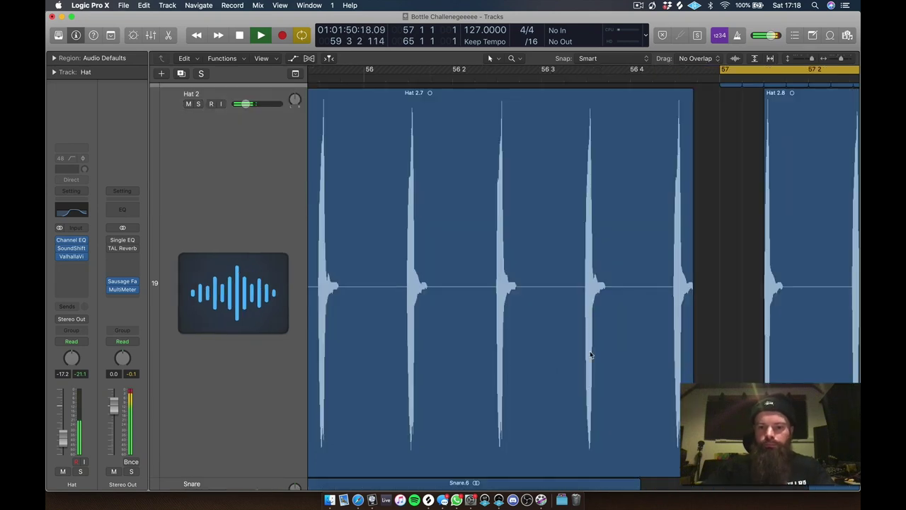
pyautogui.scroll(-5, 591, 354)
pyautogui.press('t')
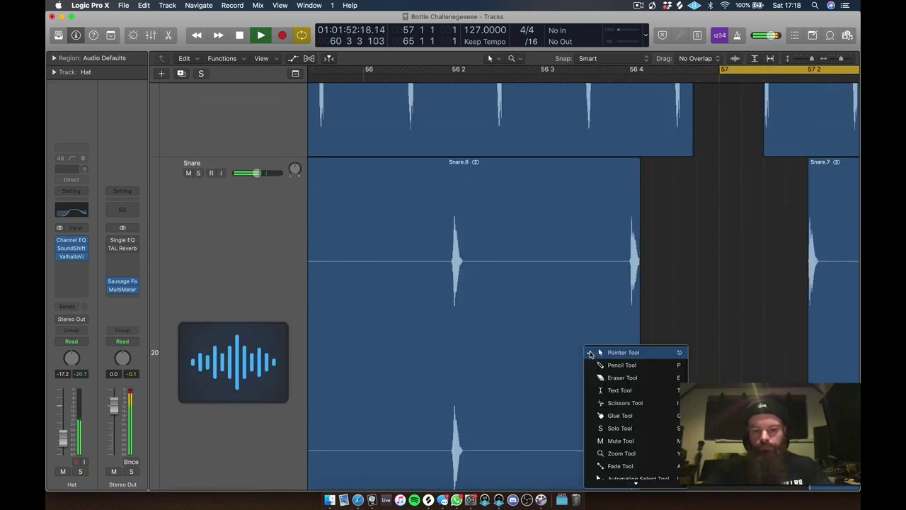
pyautogui.press('i')
pyautogui.click(633, 248)
pyautogui.scroll(-2, 632, 249)
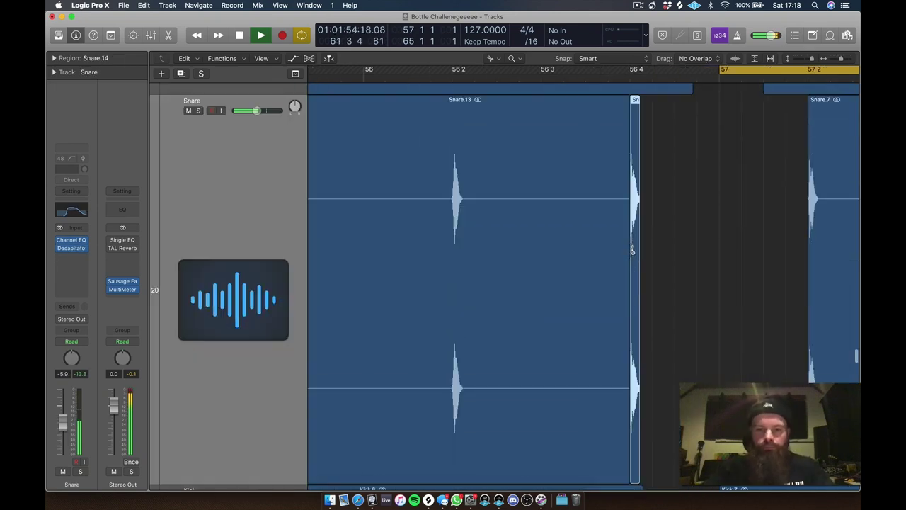
pyautogui.press('t')
pyautogui.press('t')
pyautogui.moveTo(634, 241); pyautogui.dragTo(703, 237)
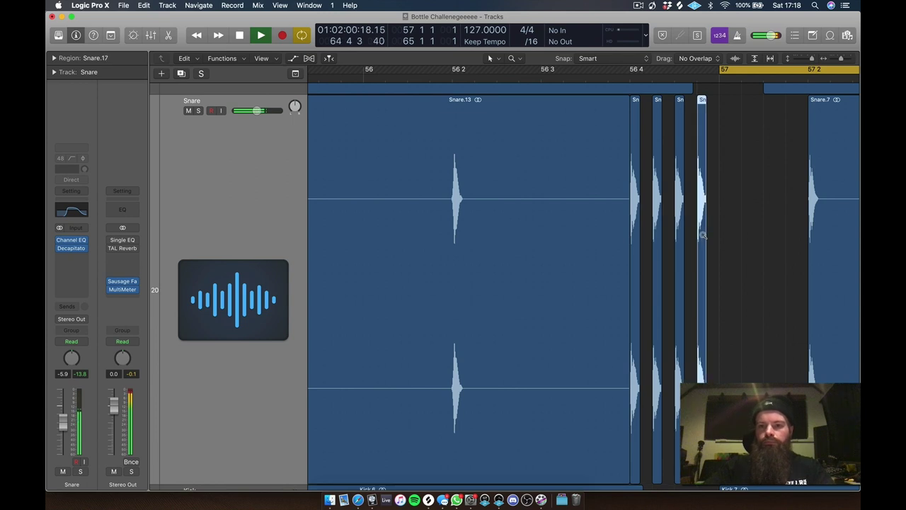
# - Duplicate the Snare track, move the last hit of the snare fill onto it, and add TAL Reverb to the new track
pyautogui.press('z')
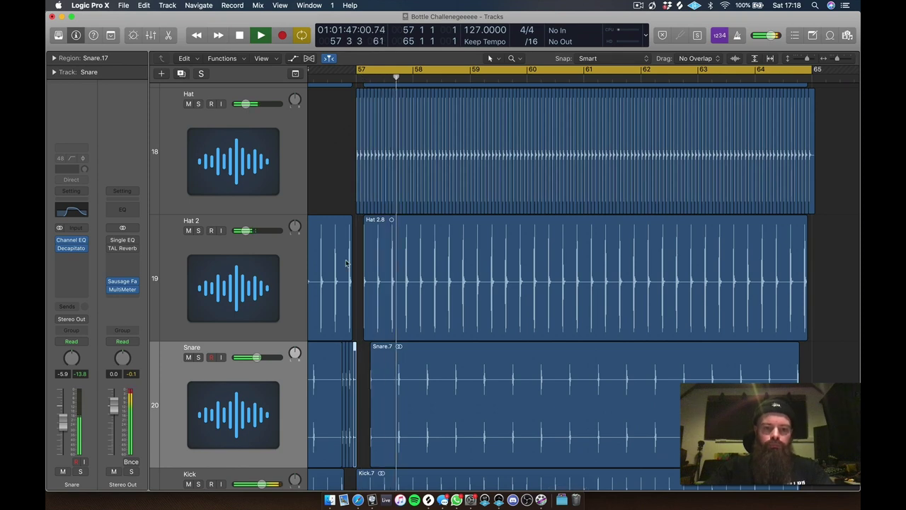
pyautogui.scroll(-6, 347, 263)
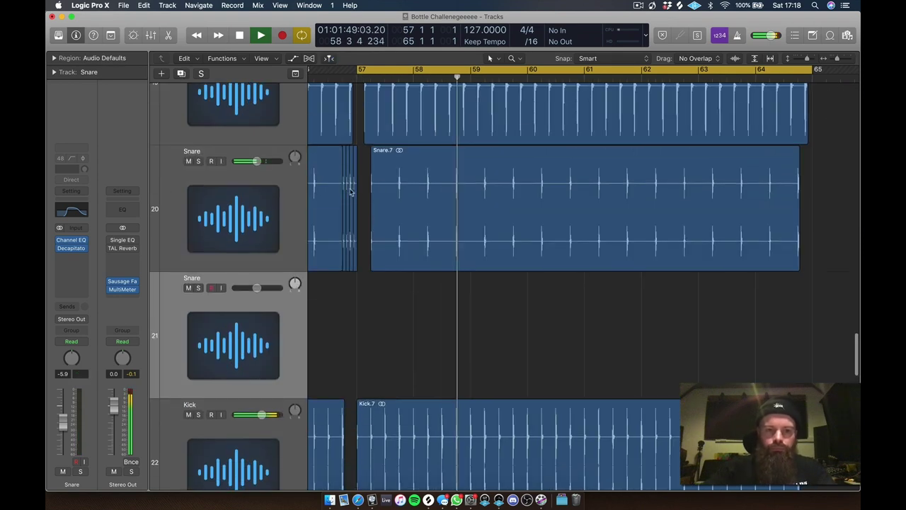
pyautogui.moveTo(355, 193); pyautogui.dragTo(356, 284)
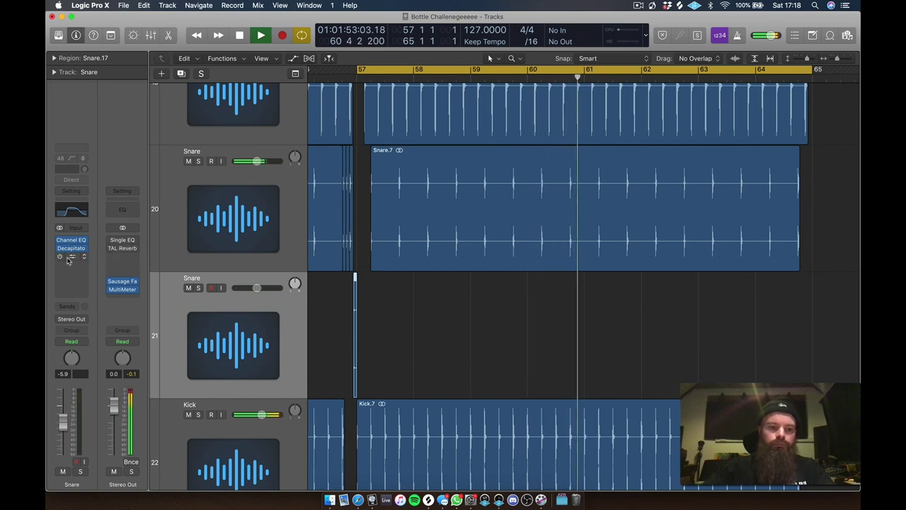
pyautogui.click(60, 258)
pyautogui.click(309, 77)
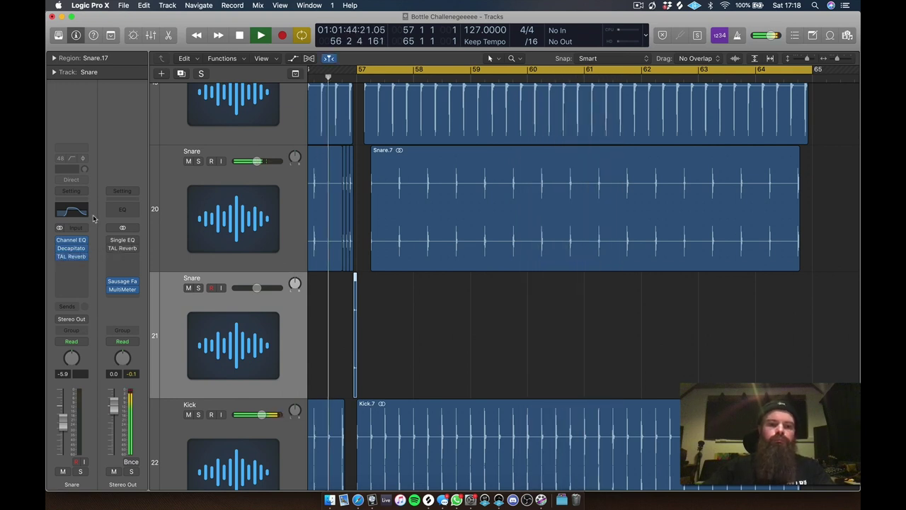
# - Copy the Texture_bip region to bar 49 on the same track
pyautogui.keyDown('ctrl'); pyautogui.keyDown('alt'); pyautogui.click(403, 320); pyautogui.keyUp('alt'); pyautogui.keyUp('ctrl')
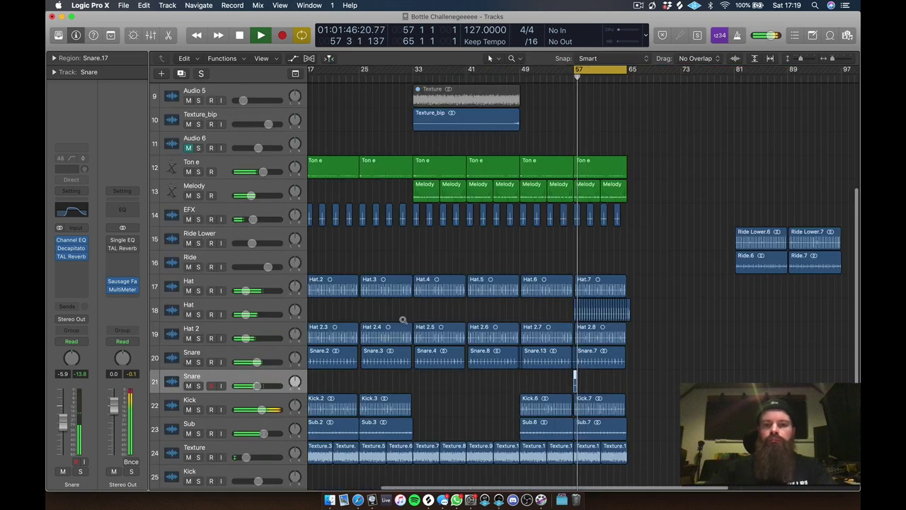
pyautogui.moveTo(509, 129); pyautogui.dragTo(610, 127)
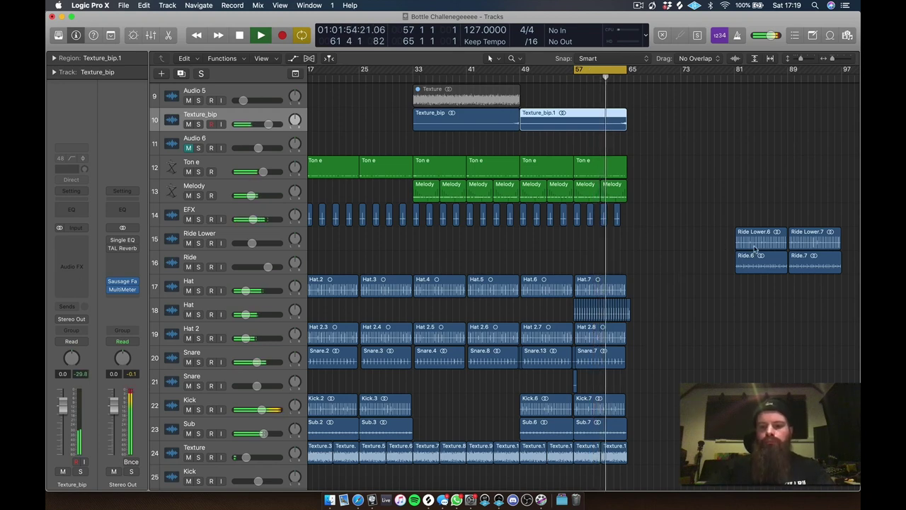
# - Copy the Ride.6 region to bar 65 on the Ride track, turn off cycling, and play from around bar 46
pyautogui.moveTo(757, 270); pyautogui.dragTo(645, 265)
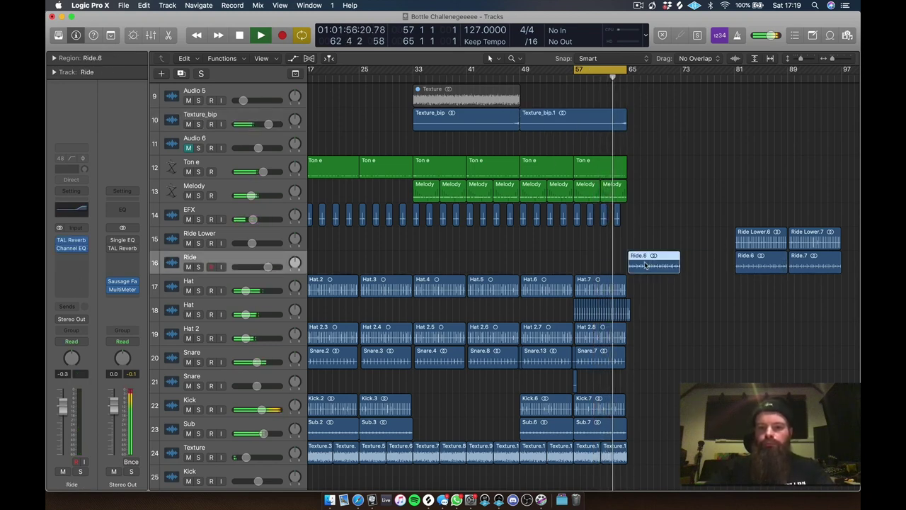
pyautogui.click(599, 71)
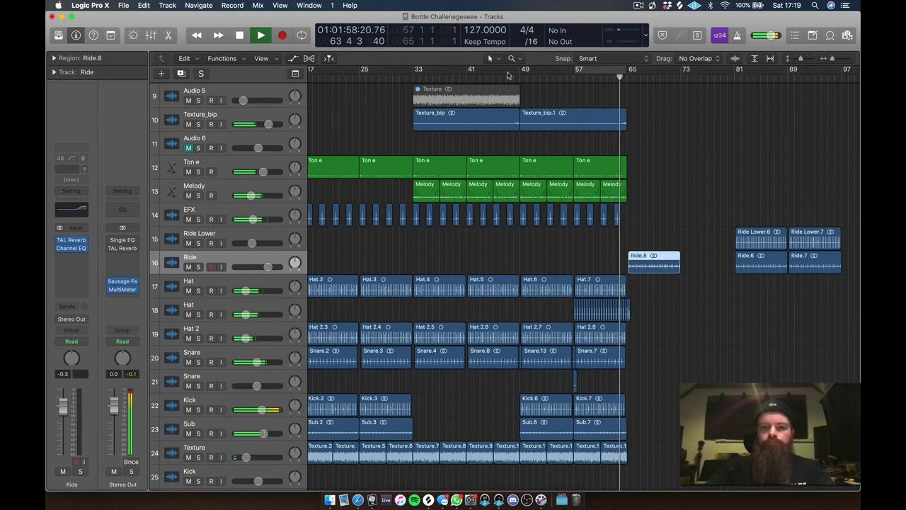
pyautogui.click(501, 79)
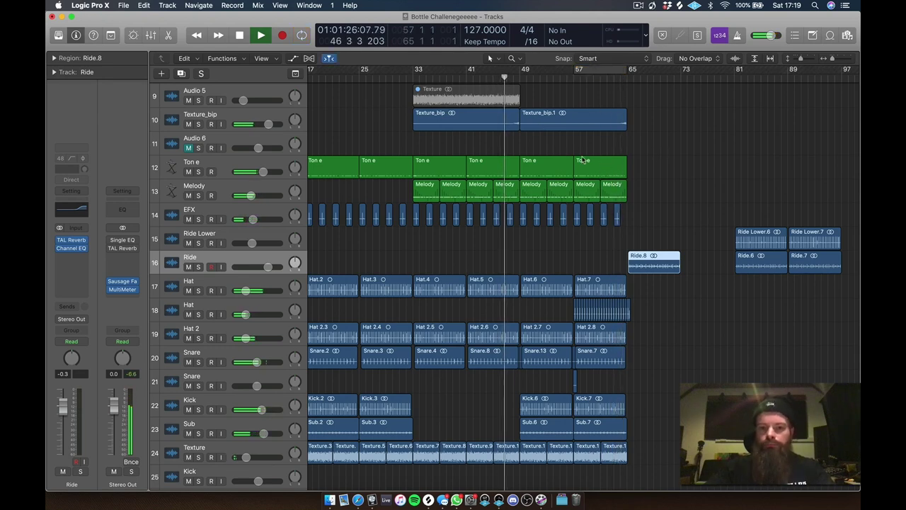
# - Join the sixteenth-note hat hits from bar 57 on the second Hat track into one region
pyautogui.click(600, 312)
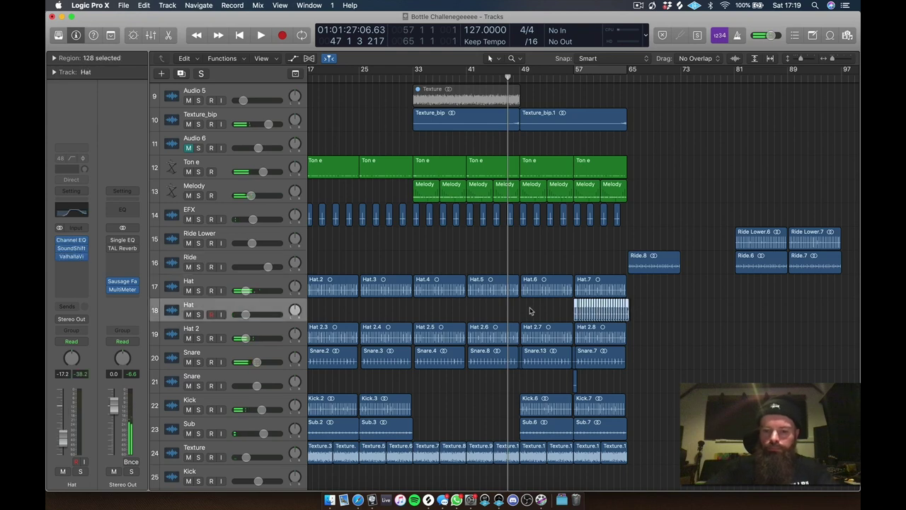
pyautogui.press('super+j')
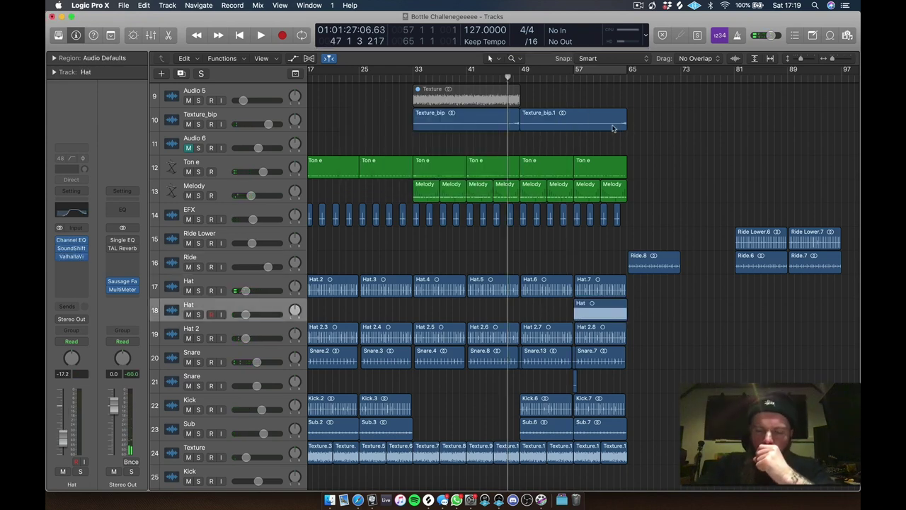
# - Copy the synth, melody, EFX, hat, snare, kick, sub and texture regions of bars 57 to 65 to bar 65 without their automation
pyautogui.moveTo(645, 158); pyautogui.dragTo(585, 225)
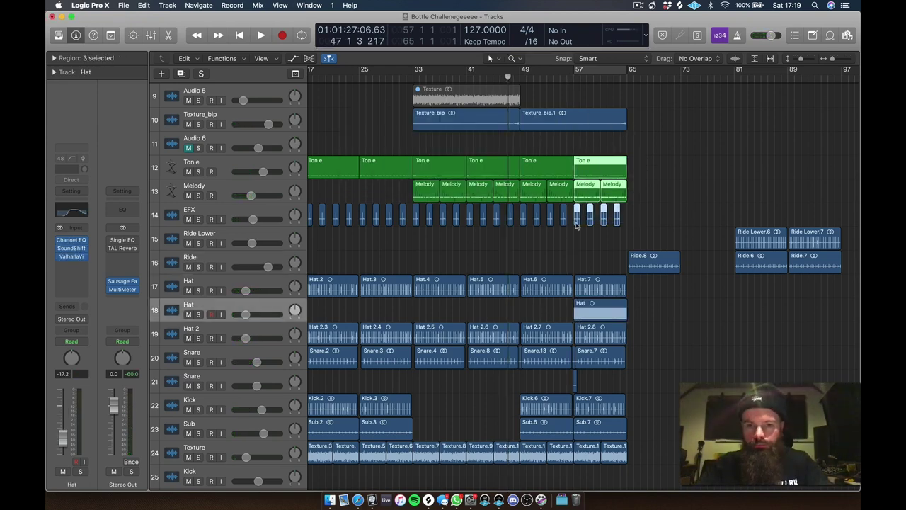
pyautogui.moveTo(635, 284); pyautogui.dragTo(577, 464)
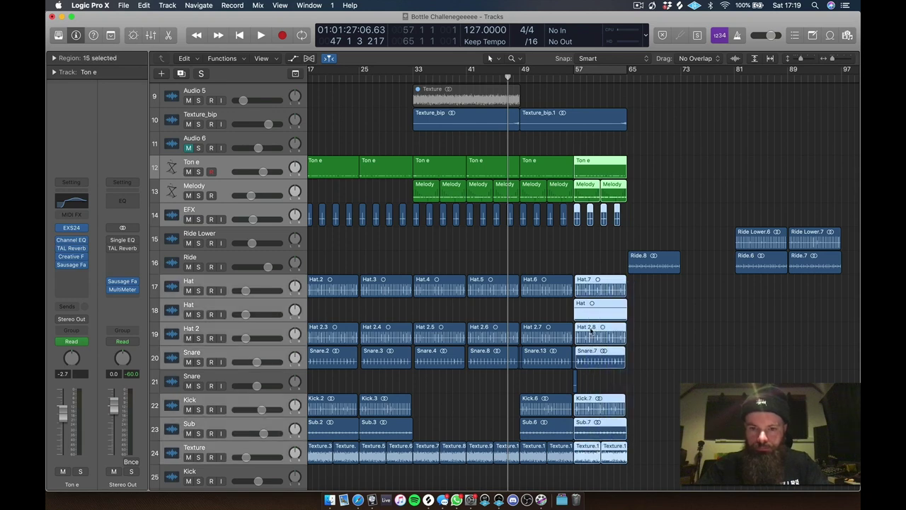
pyautogui.moveTo(599, 286); pyautogui.dragTo(653, 289)
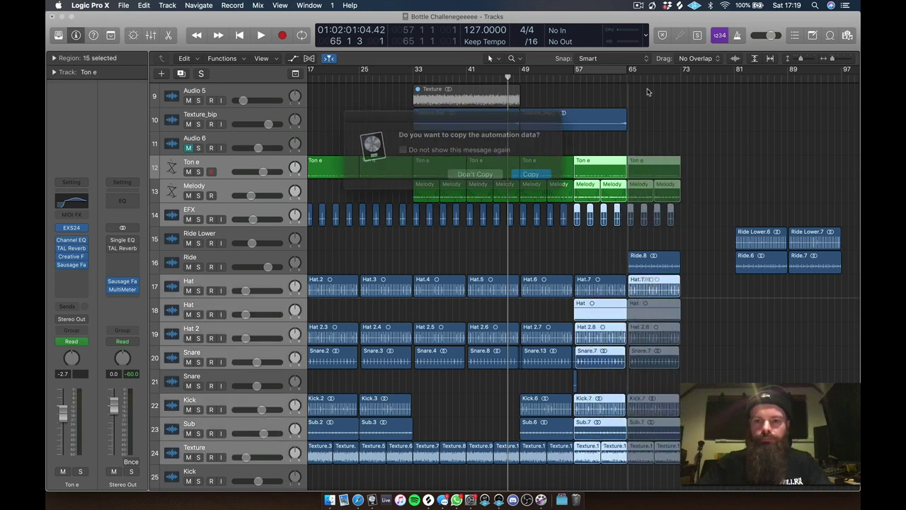
pyautogui.click(488, 175)
# - Shorten the Sub.7 and Kick.7 regions to end at bar 64, leaving a one-bar gap before bar 65
pyautogui.rightClick(616, 75)
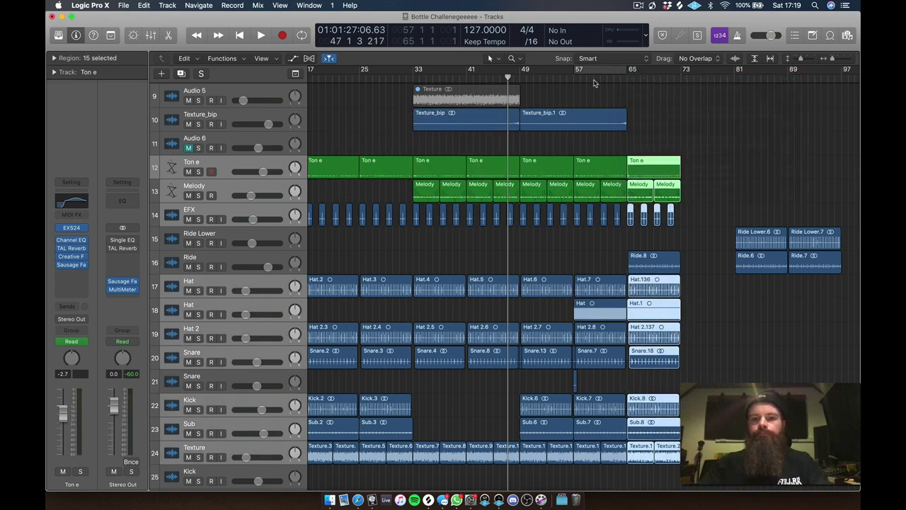
pyautogui.press('space')
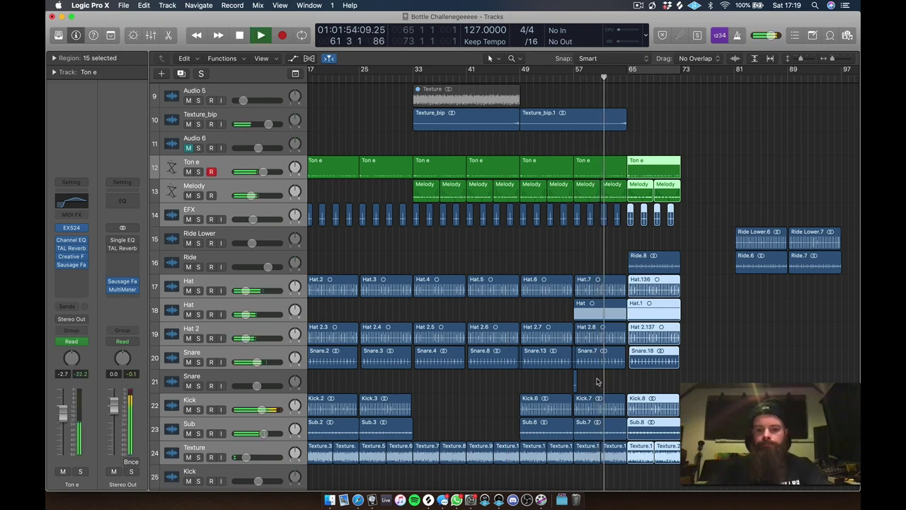
pyautogui.click(614, 407)
pyautogui.click(618, 430)
pyautogui.moveTo(619, 432); pyautogui.dragTo(617, 431)
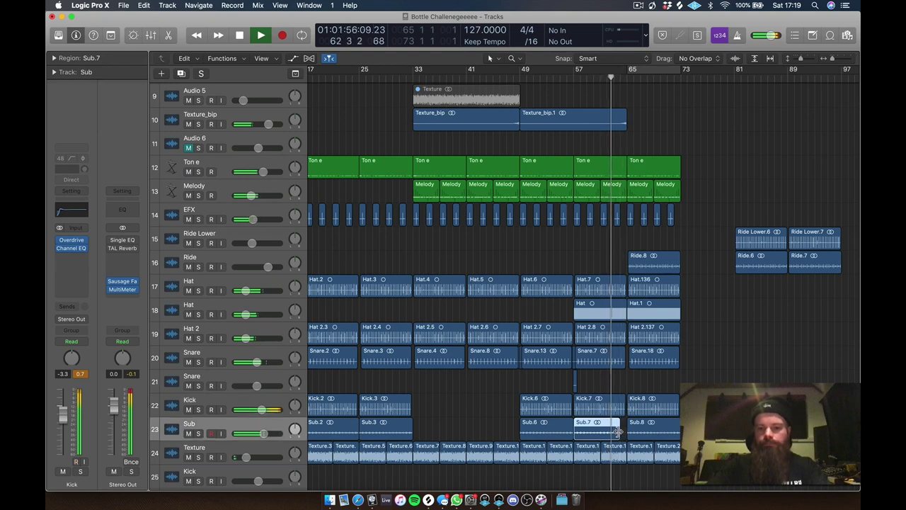
pyautogui.moveTo(667, 374); pyautogui.dragTo(583, 488)
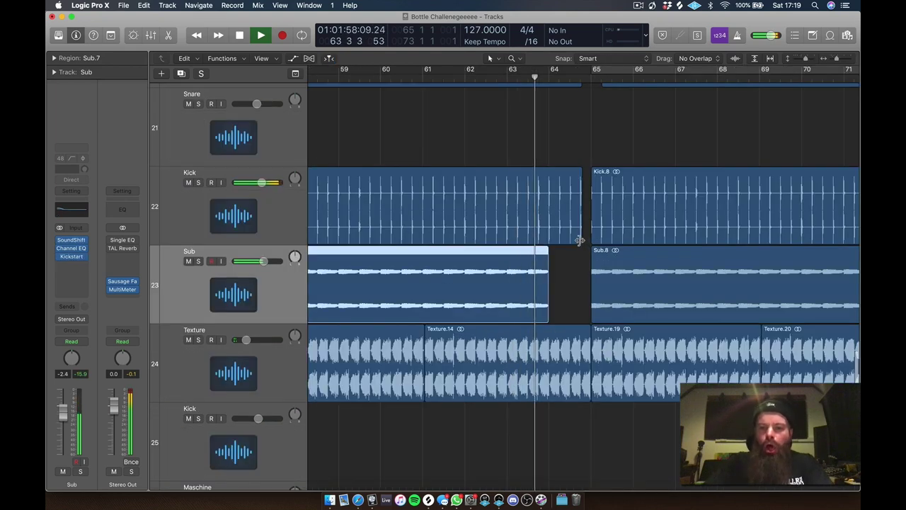
pyautogui.moveTo(579, 244); pyautogui.dragTo(552, 236)
pyautogui.keyDown('ctrl'); pyautogui.keyDown('alt'); pyautogui.click(562, 227); pyautogui.keyUp('alt'); pyautogui.keyUp('ctrl')
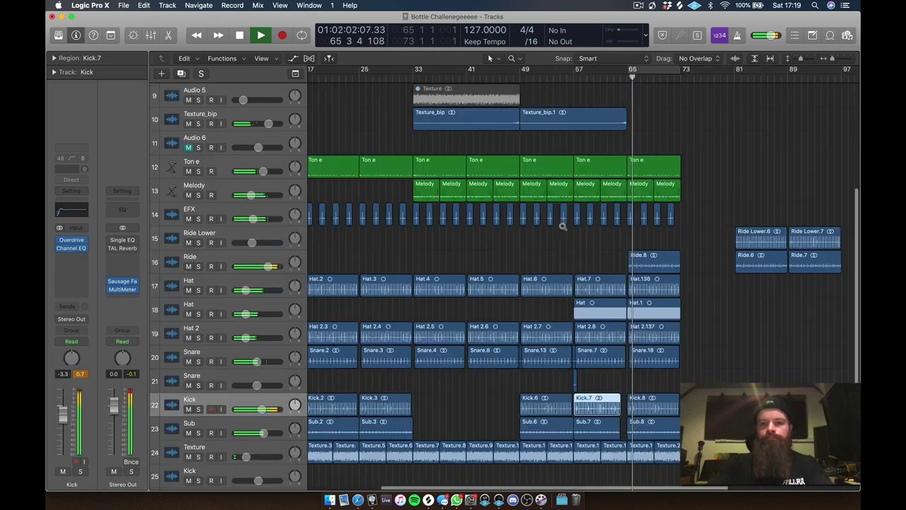
# - Show the track automation and lower the Melody track's TAL Reverb wet point at bar 65 to 0
pyautogui.press('a')
pyautogui.scroll(5, 632, 166)
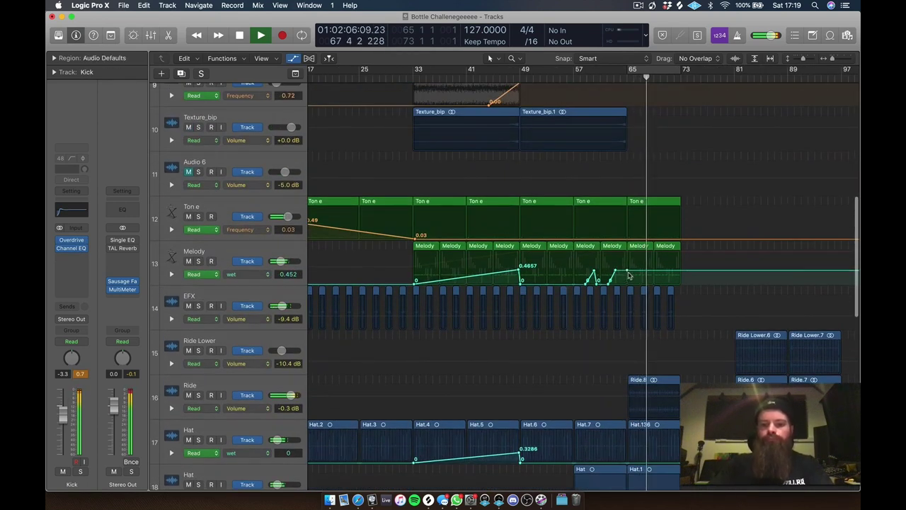
pyautogui.moveTo(626, 277); pyautogui.dragTo(626, 299)
# - Automate the Melody track's EchoBoy Jr Mix to rise from 0% to 26% at bar 65, and play back from just before it
pyautogui.click(241, 275)
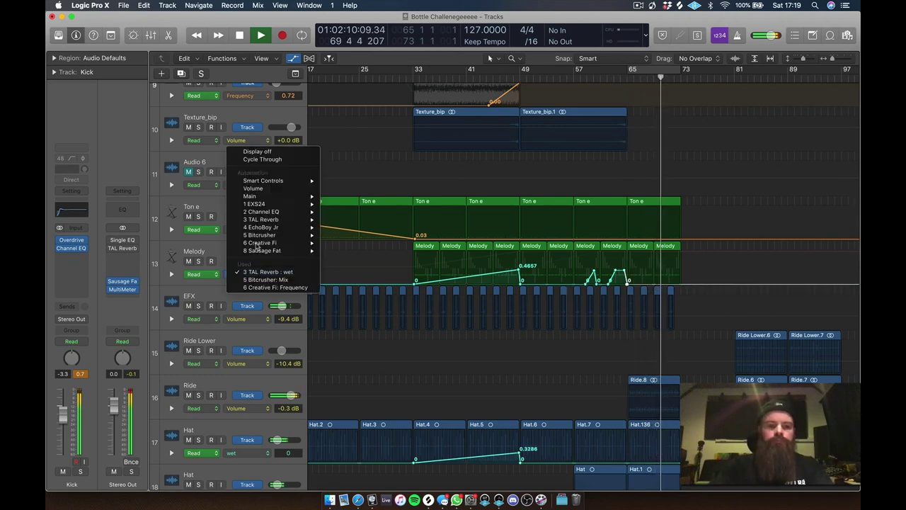
pyautogui.moveTo(269, 228)
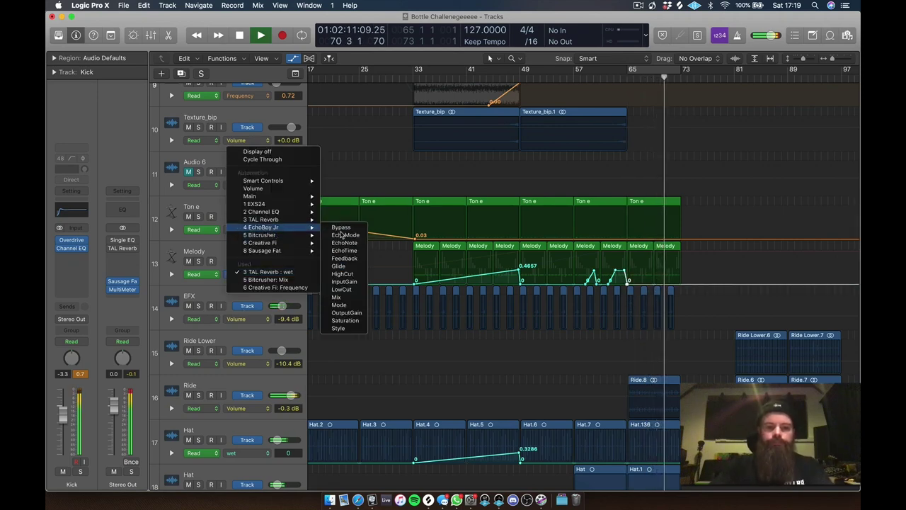
pyautogui.click(340, 297)
pyautogui.click(623, 286)
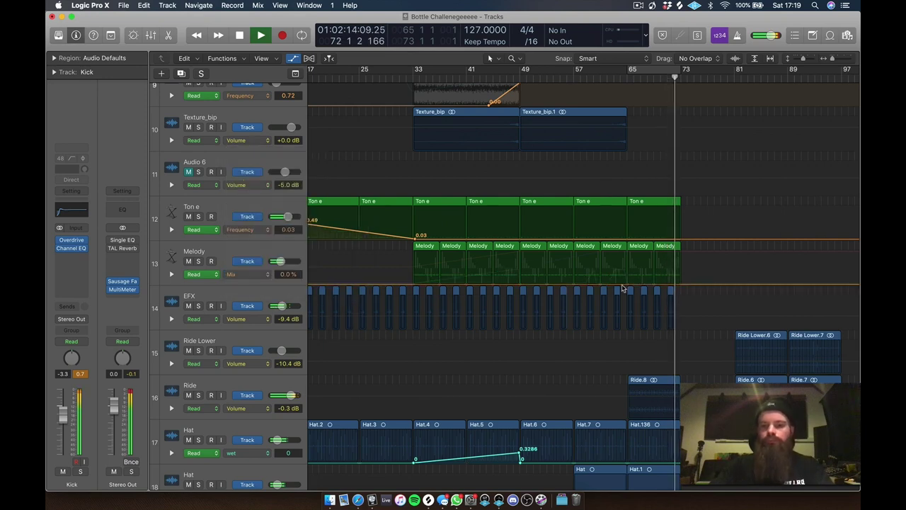
pyautogui.click(623, 285)
pyautogui.moveTo(627, 281); pyautogui.dragTo(629, 273)
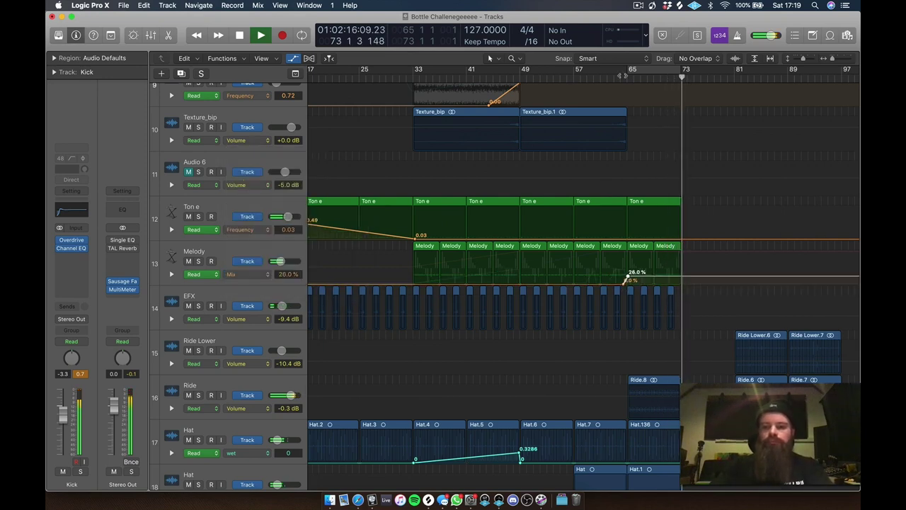
pyautogui.click(622, 77)
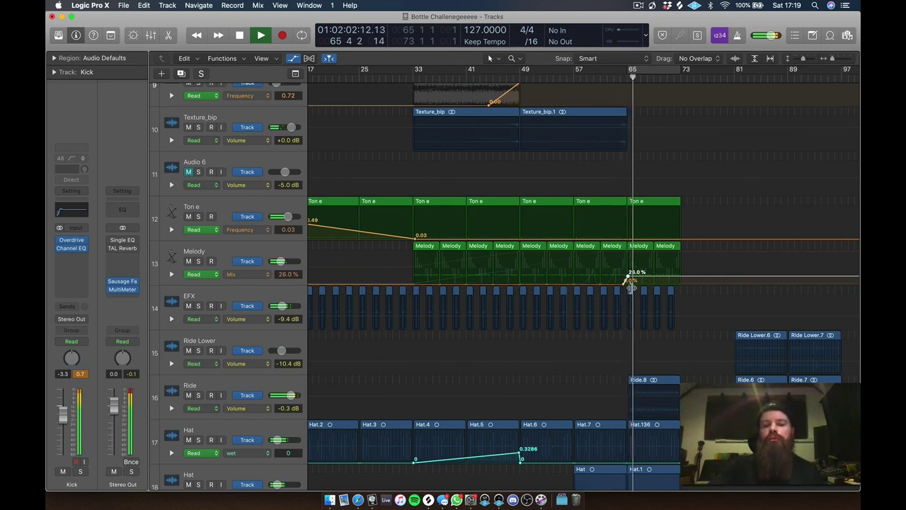
# - Register EchoBoy Jr's echo time for automation on the Melody track in Touch mode, and return the track to Read
pyautogui.click(253, 248)
pyautogui.press('v')
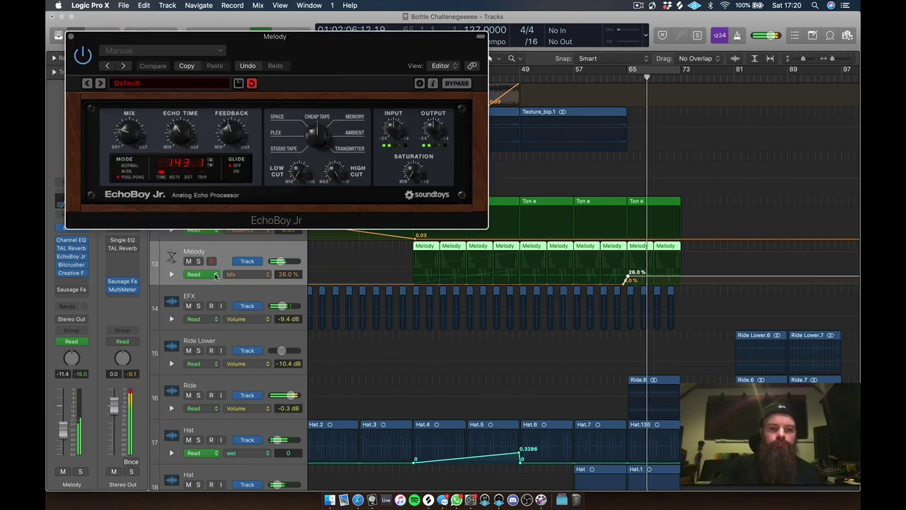
pyautogui.click(209, 274)
pyautogui.click(211, 284)
pyautogui.click(181, 131)
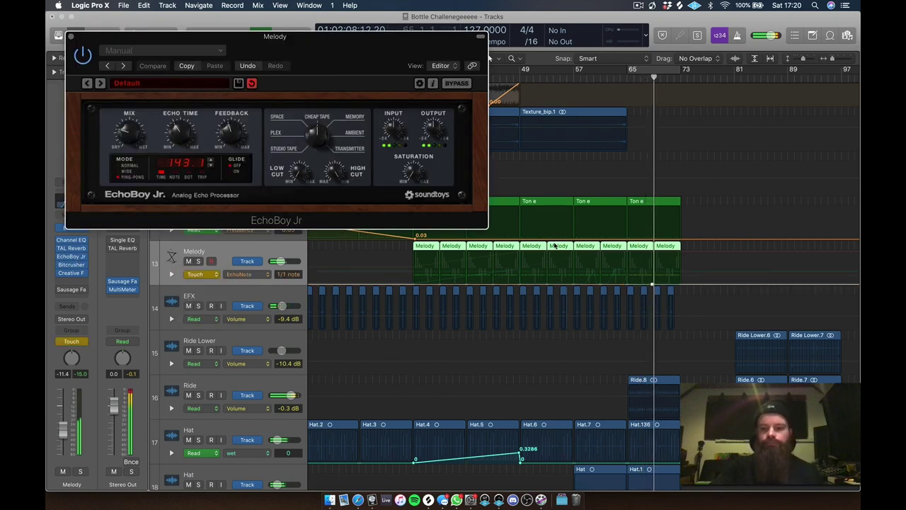
pyautogui.click(202, 274)
pyautogui.click(200, 266)
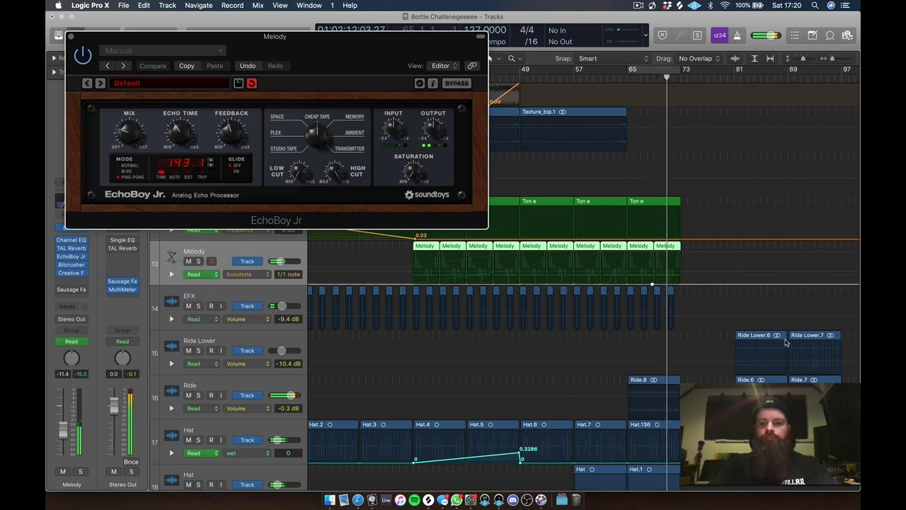
# - Remove the EchoNote automation point near bar 68 and display the EchoBoy Jr EchoTime automation on the Melody track
pyautogui.click(653, 286)
pyautogui.hscroll(-5, 414, 256)
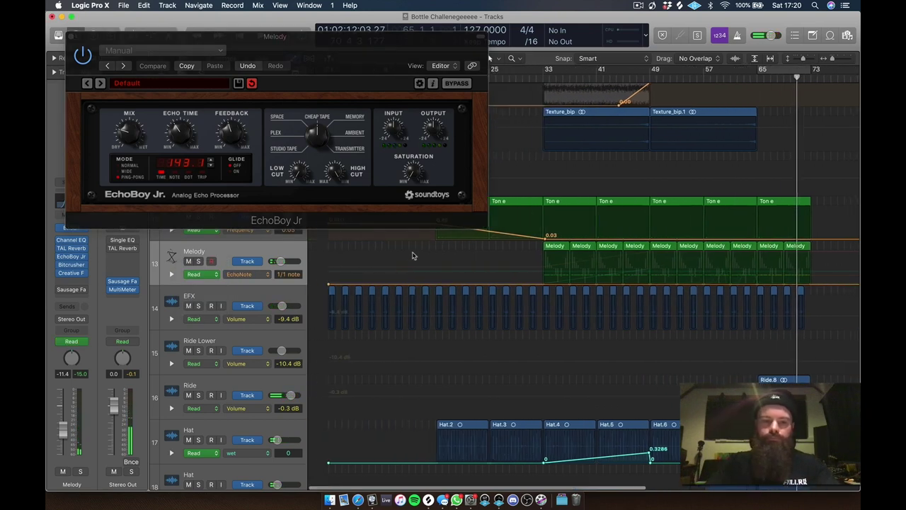
pyautogui.click(255, 277)
pyautogui.moveTo(293, 367)
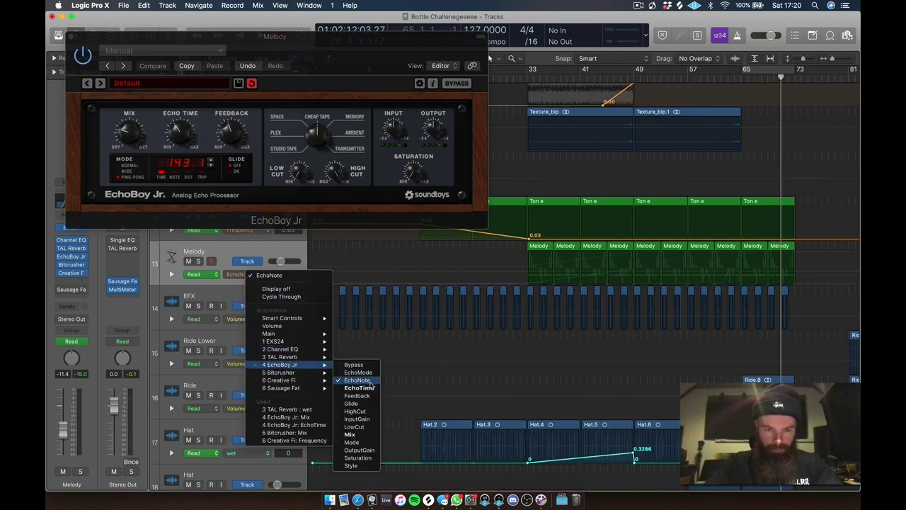
pyautogui.click(369, 391)
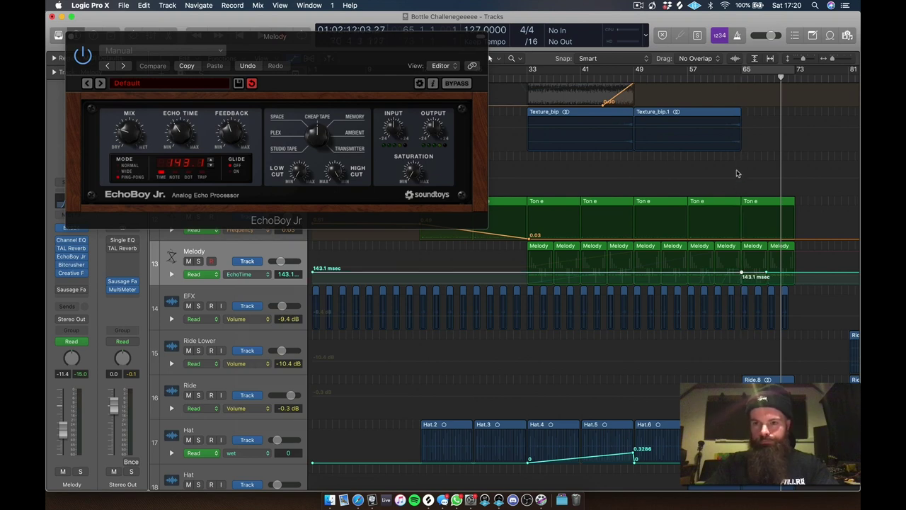
# - Draw rising and falling EchoTime automation on the Melody track across bars 65 to 73, with peaks of about 511 and 1531 msec
pyautogui.press('space')
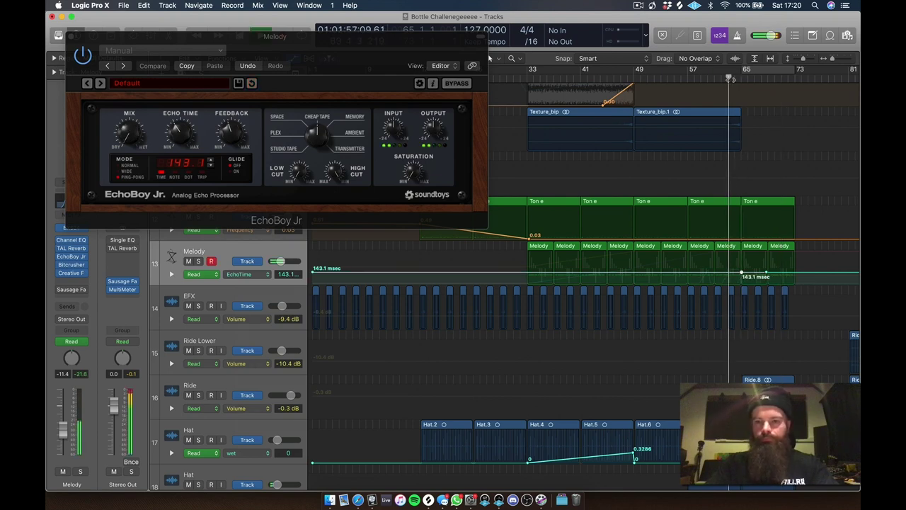
pyautogui.click(755, 267)
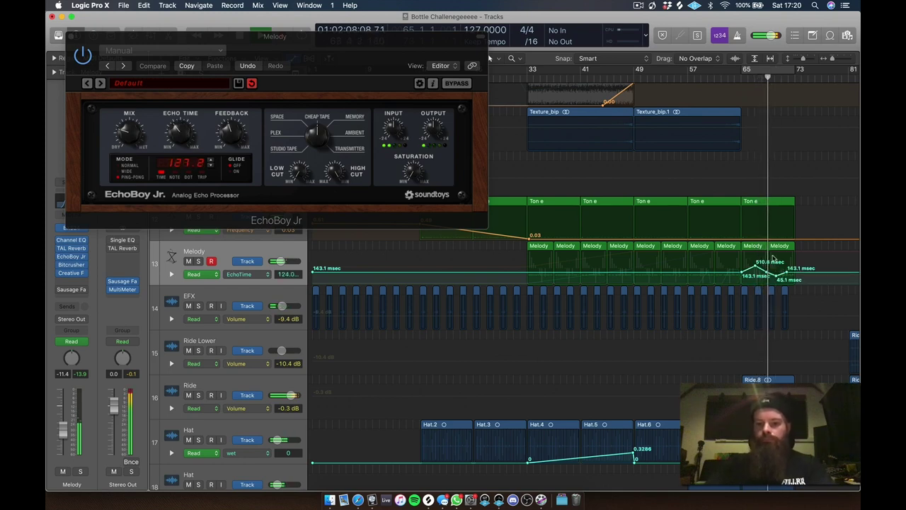
pyautogui.click(791, 262)
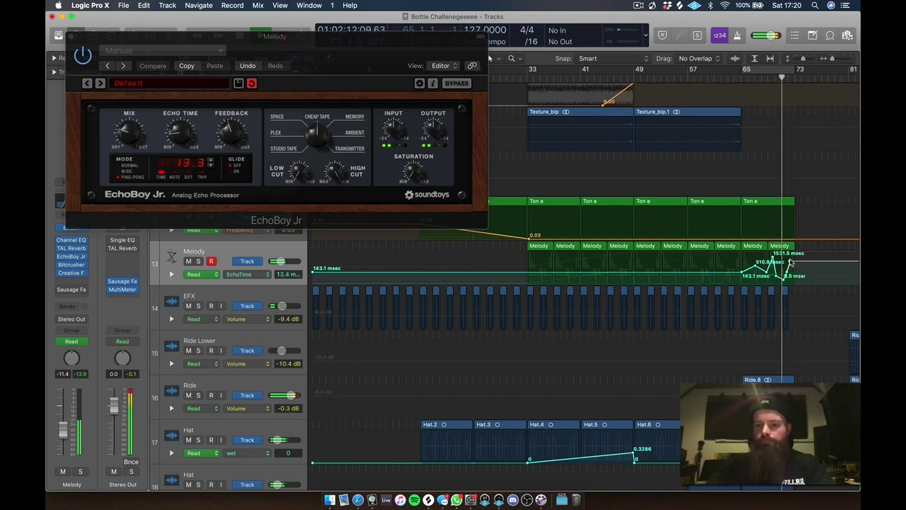
pyautogui.moveTo(790, 262); pyautogui.dragTo(790, 274)
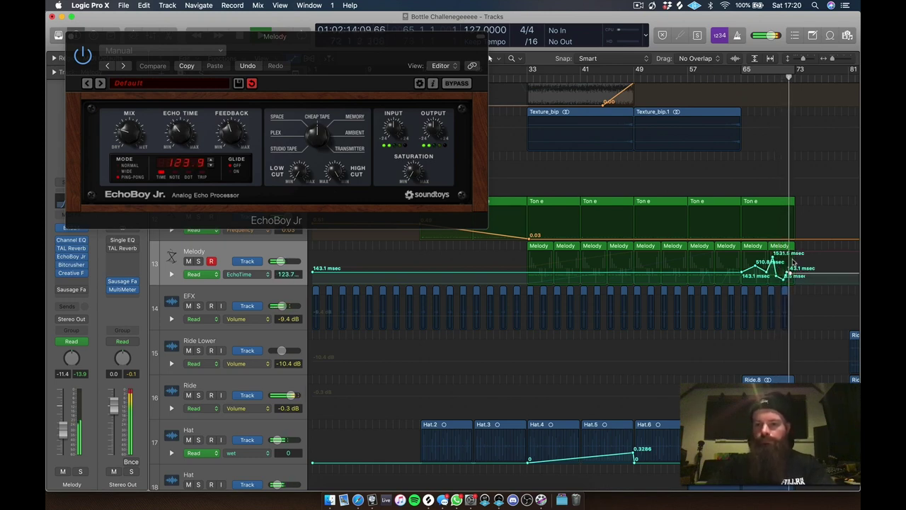
pyautogui.click(795, 279)
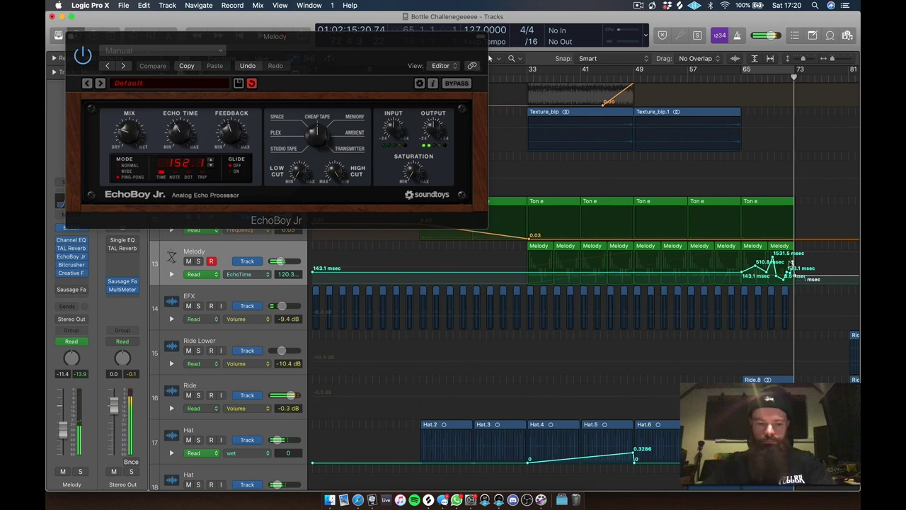
# - Hide the automation and copy the regions of bars 65 to 73, including the ride, to bar 73 without their automation
pyautogui.press('a')
pyautogui.scroll(-3, 811, 211)
pyautogui.hscroll(3, 813, 213)
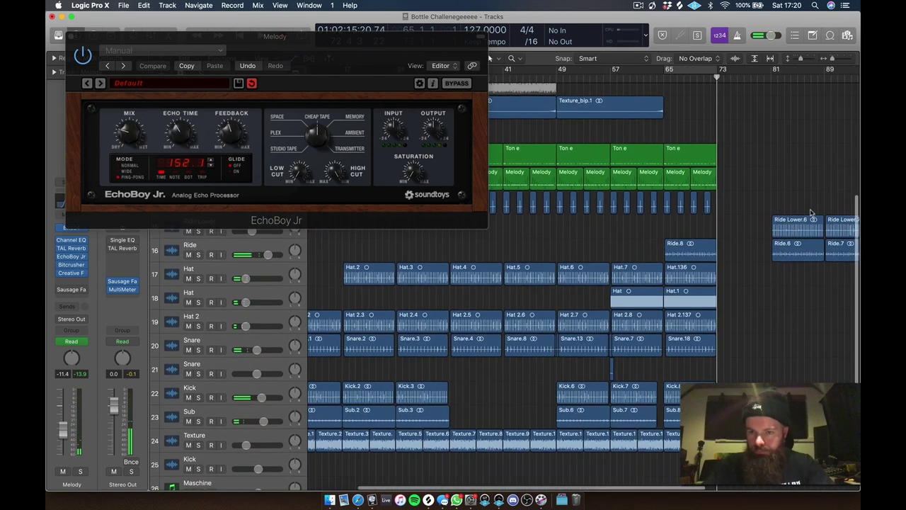
pyautogui.moveTo(747, 142); pyautogui.dragTo(667, 444)
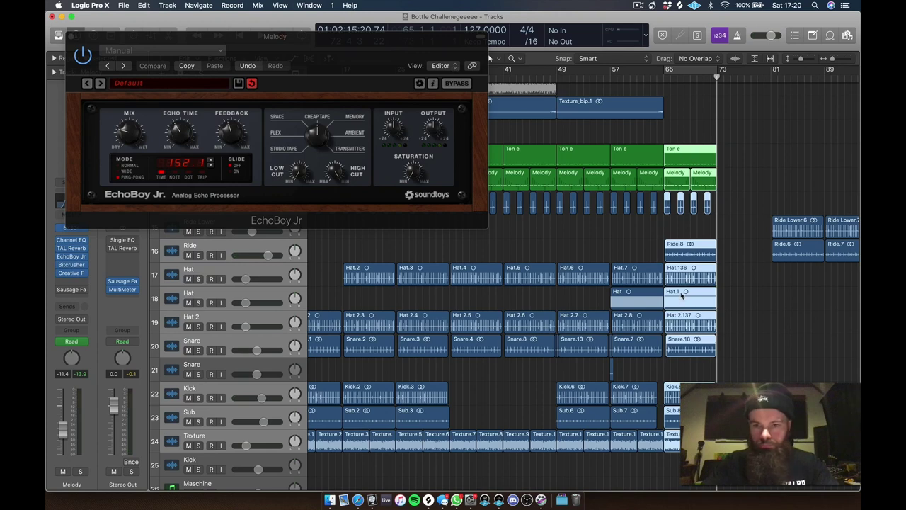
pyautogui.moveTo(682, 296); pyautogui.dragTo(737, 305)
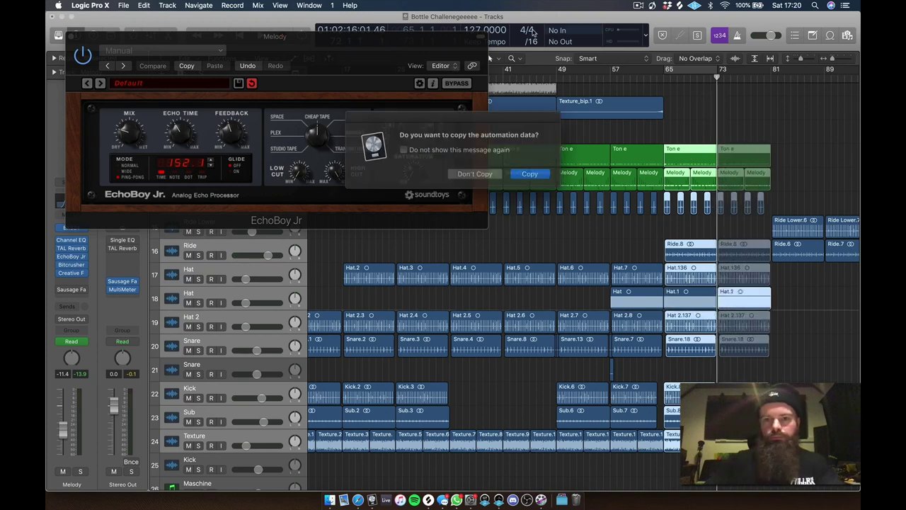
pyautogui.click(473, 172)
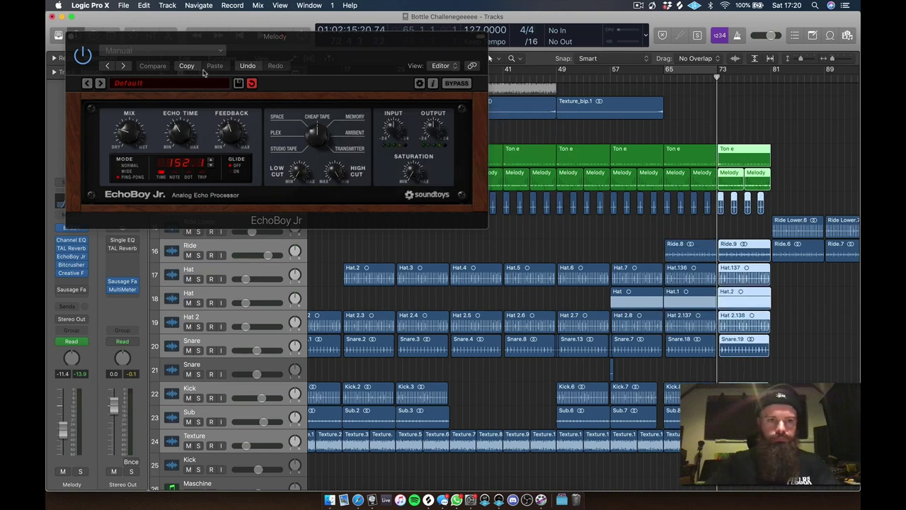
# - Draw further rising and falling EchoTime automation on the Melody track across bars 73 to 81, with a peak of about 381 msec
pyautogui.click(71, 36)
pyautogui.press('a')
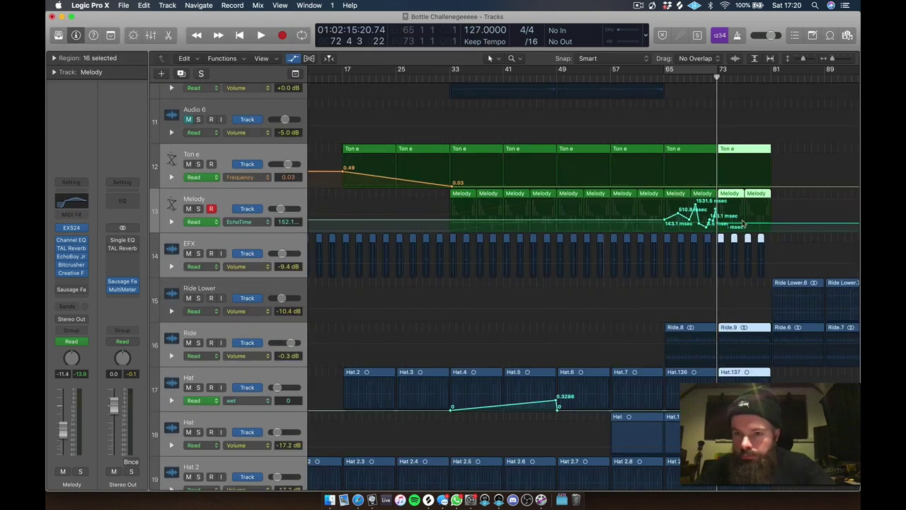
pyautogui.click(735, 225)
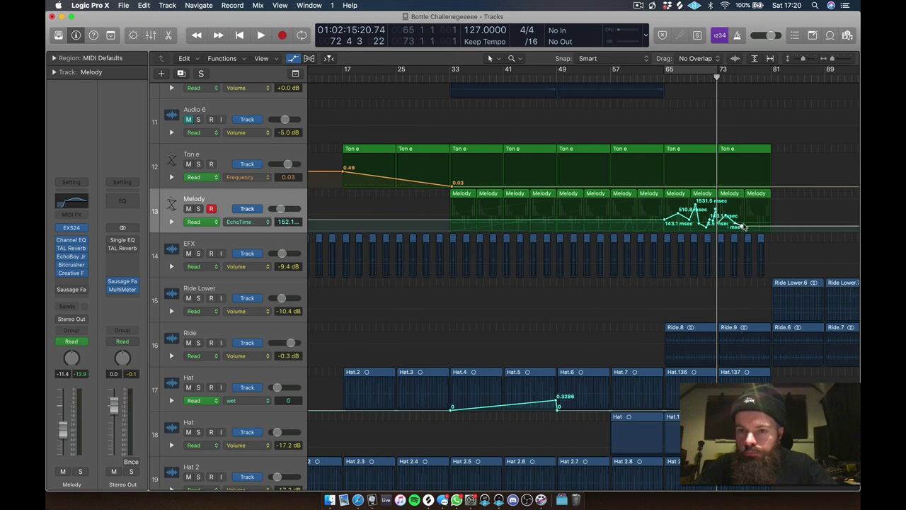
pyautogui.click(745, 216)
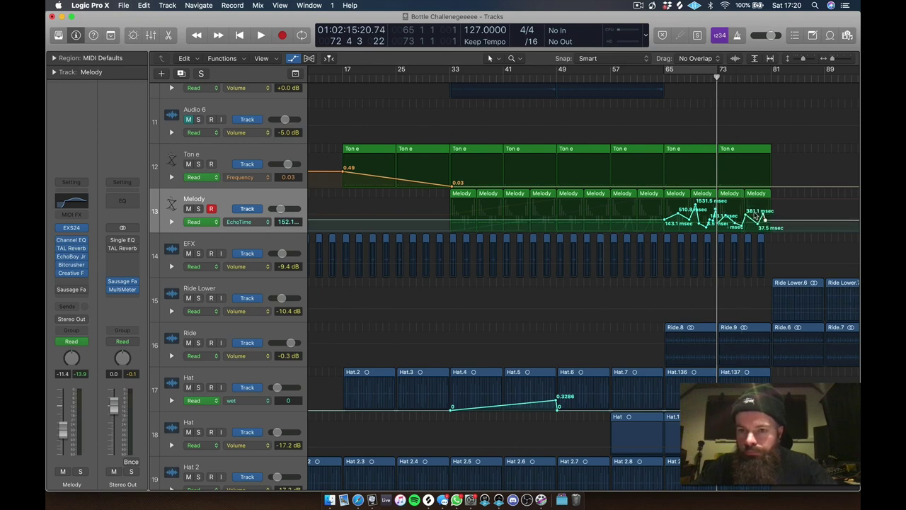
# - Display the EchoBoy Jr Feedback automation on the Melody track and start playback before bar 73
pyautogui.click(253, 231)
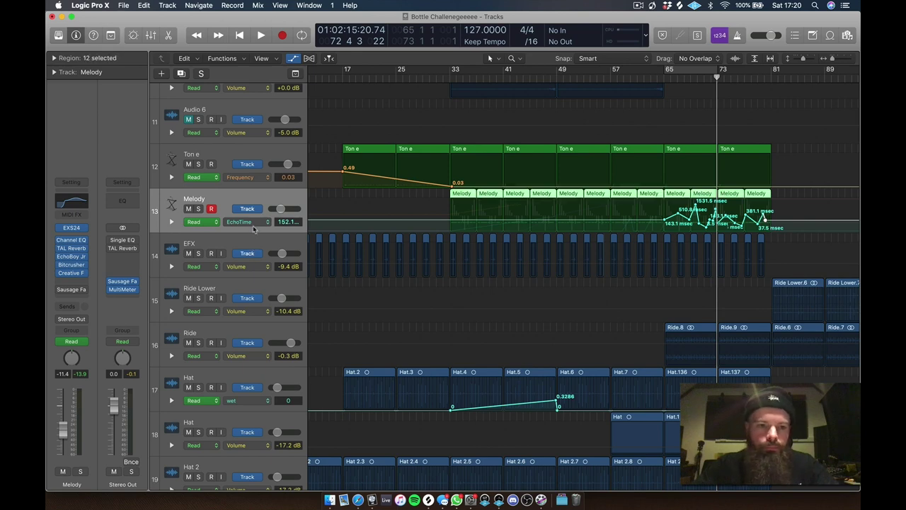
pyautogui.click(241, 221)
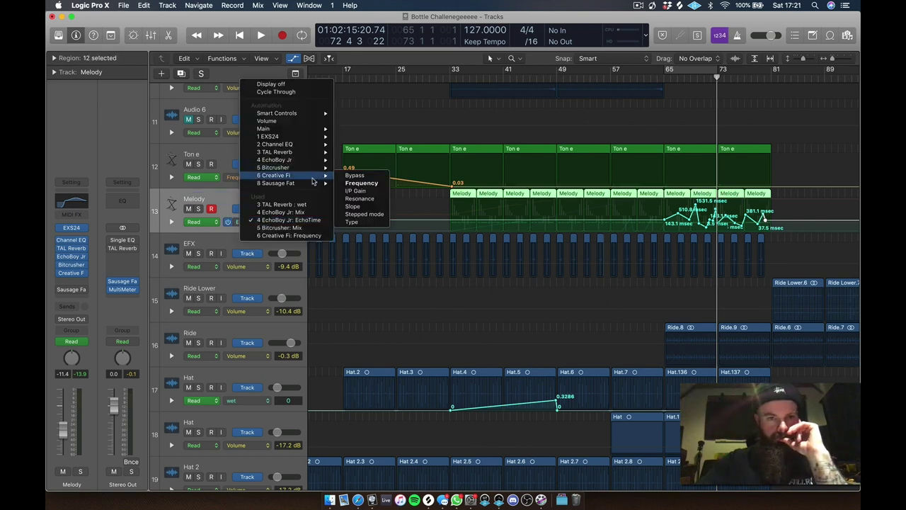
pyautogui.moveTo(315, 162)
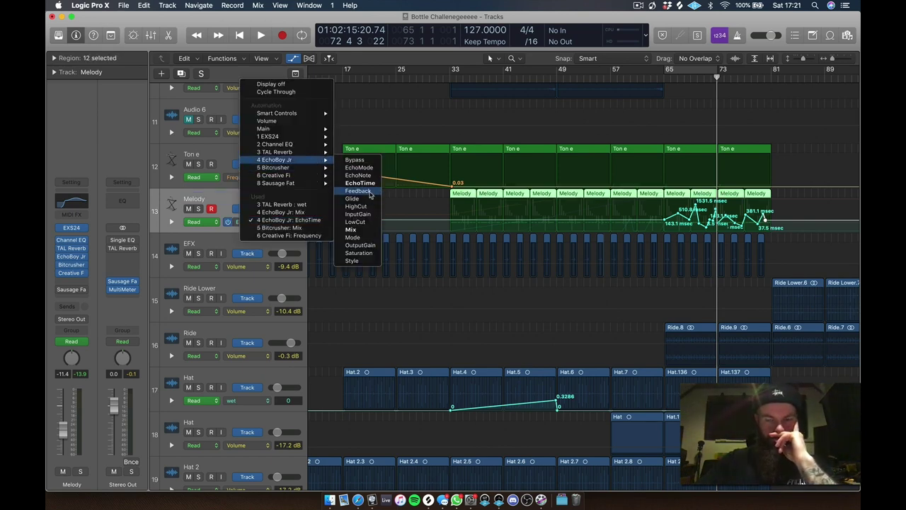
pyautogui.click(368, 191)
pyautogui.press('space')
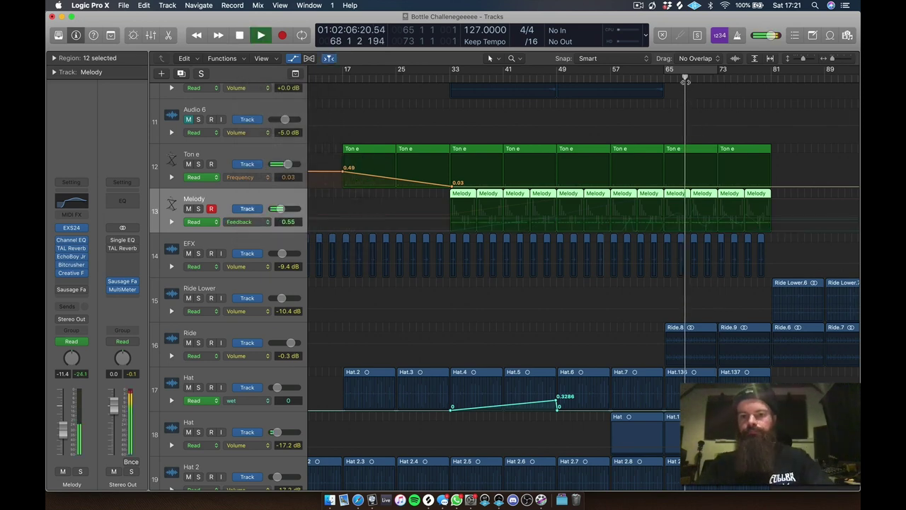
# - Split the Kick region just after its first hit at bar 73, add copies of that short slice, and replay from about bar 73
pyautogui.press('a')
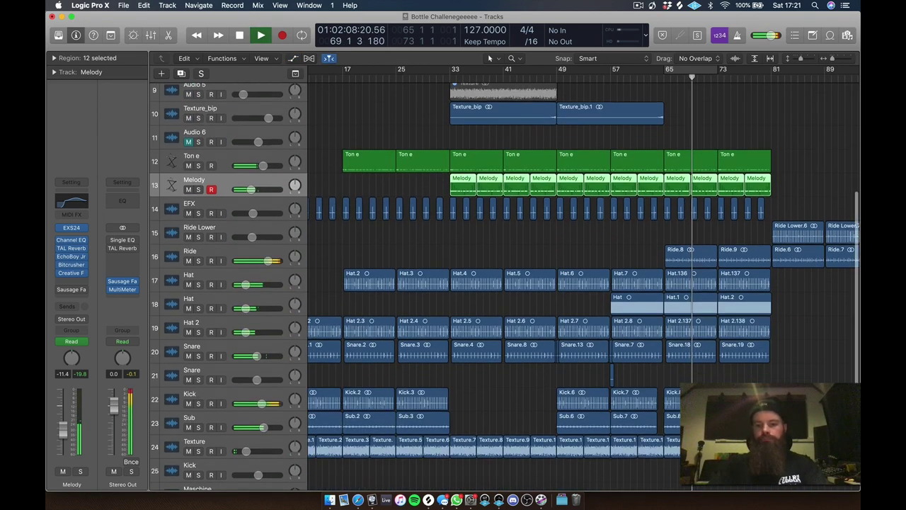
pyautogui.scroll(-4, 701, 227)
pyautogui.moveTo(733, 323); pyautogui.dragTo(669, 421)
pyautogui.press('t')
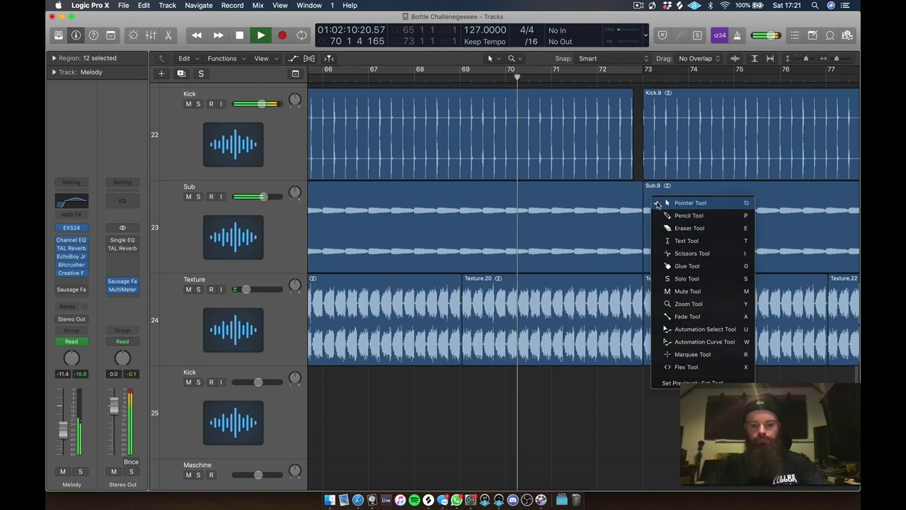
pyautogui.press('r')
pyautogui.moveTo(697, 97); pyautogui.dragTo(613, 189)
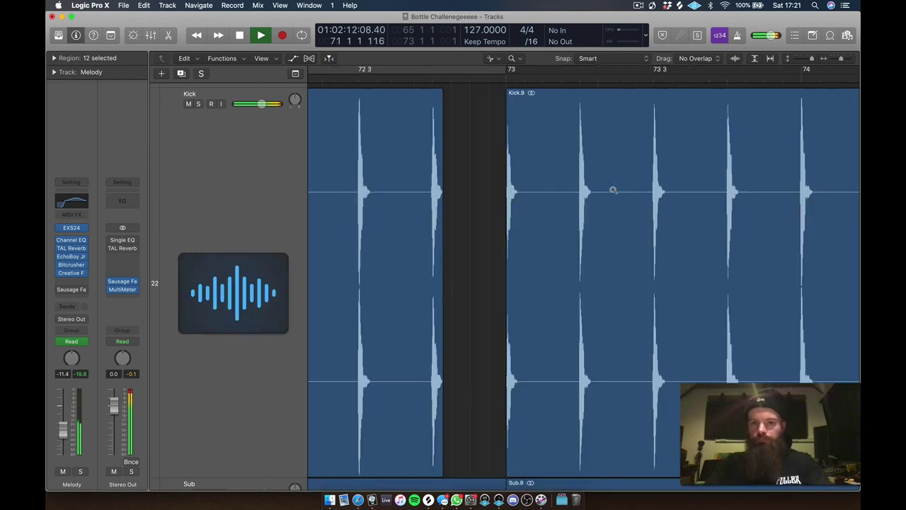
pyautogui.click(523, 96)
pyautogui.press('t')
pyautogui.press('t')
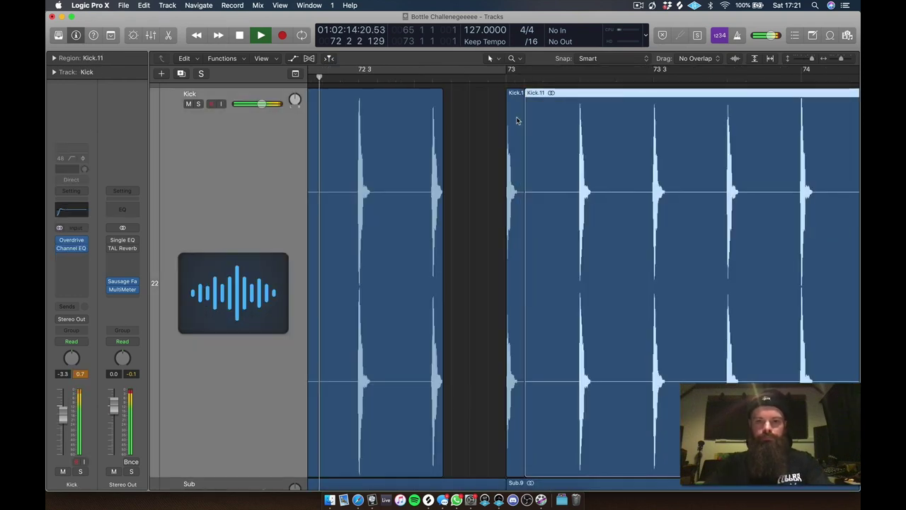
pyautogui.moveTo(517, 121); pyautogui.dragTo(625, 113)
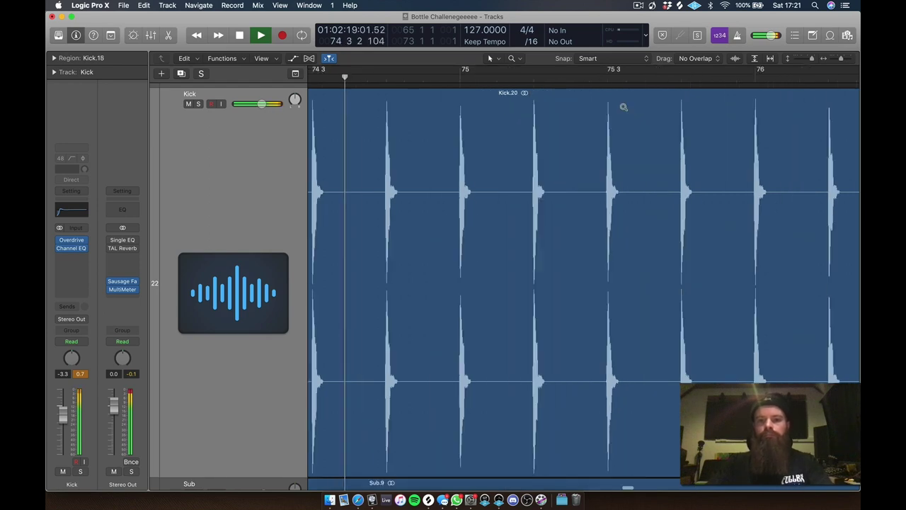
pyautogui.keyDown('ctrl'); pyautogui.keyDown('alt'); pyautogui.click(624, 107); pyautogui.keyUp('alt'); pyautogui.keyUp('ctrl')
pyautogui.click(608, 78)
pyautogui.keyDown('ctrl'); pyautogui.keyDown('alt'); pyautogui.click(664, 191); pyautogui.keyUp('alt'); pyautogui.keyUp('ctrl')
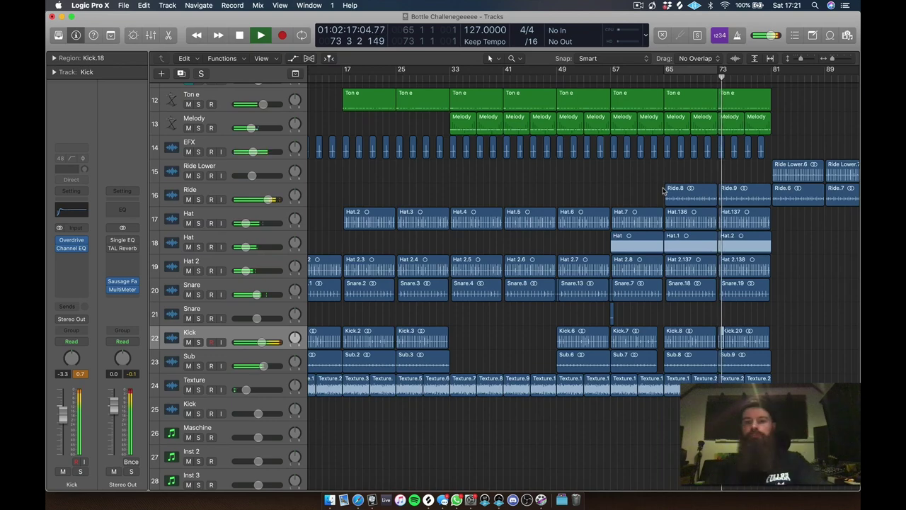
# - Ramp the Melody track's Feedback automation from 0.55 near bar 73 to 1.00 near bar 81, and replay from about bar 71
pyautogui.hscroll(3, 689, 169)
pyautogui.scroll(3, 688, 168)
pyautogui.press('a')
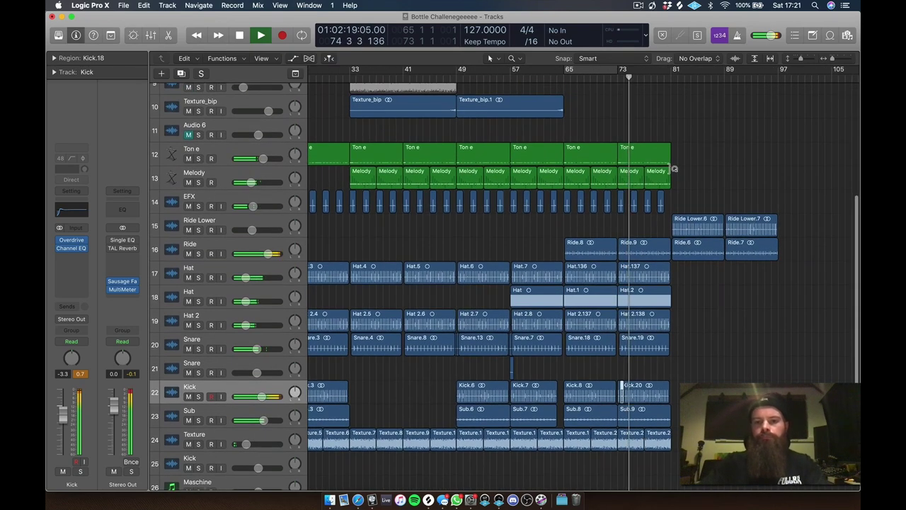
pyautogui.press('super+Down')
pyautogui.scroll(5, 647, 172)
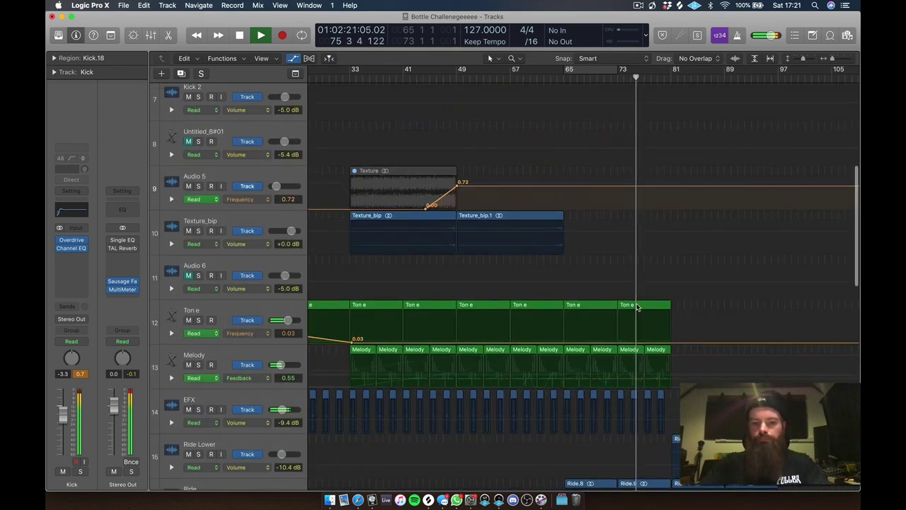
pyautogui.scroll(-4, 634, 324)
pyautogui.click(631, 286)
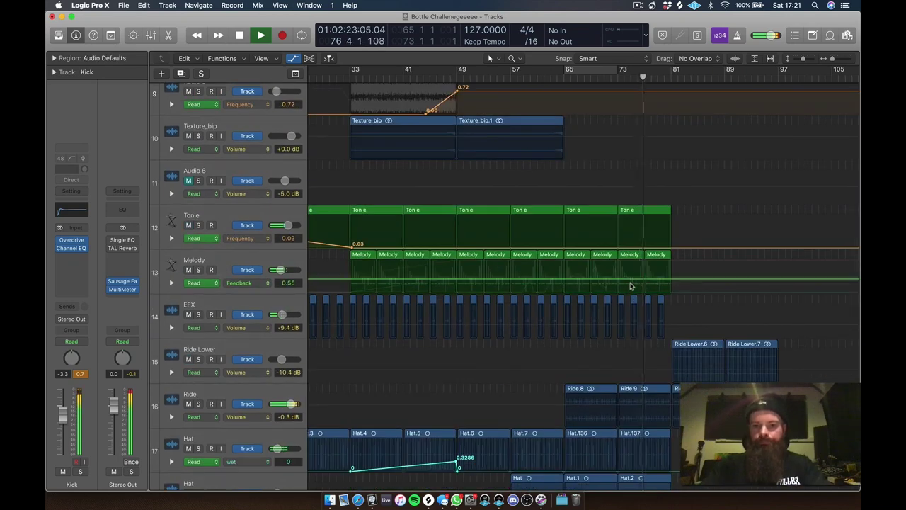
pyautogui.click(616, 282)
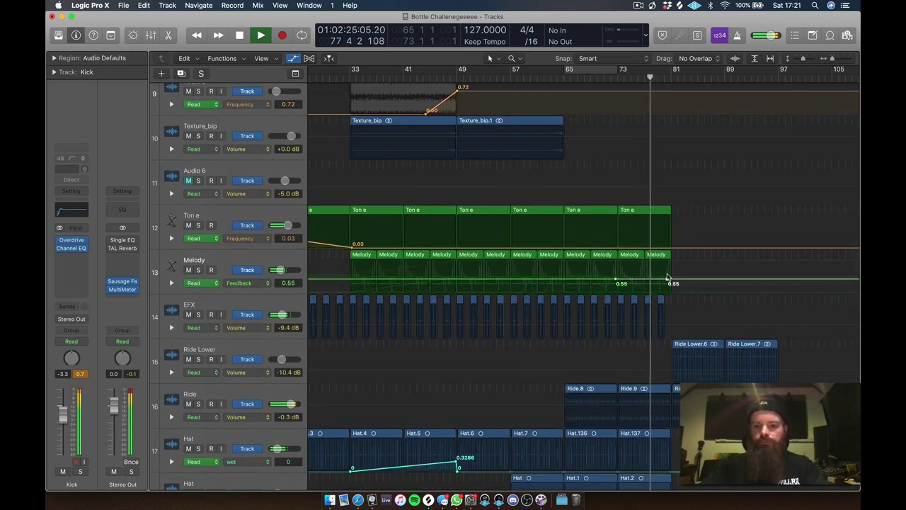
pyautogui.click(668, 280)
pyautogui.moveTo(668, 280); pyautogui.dragTo(674, 265)
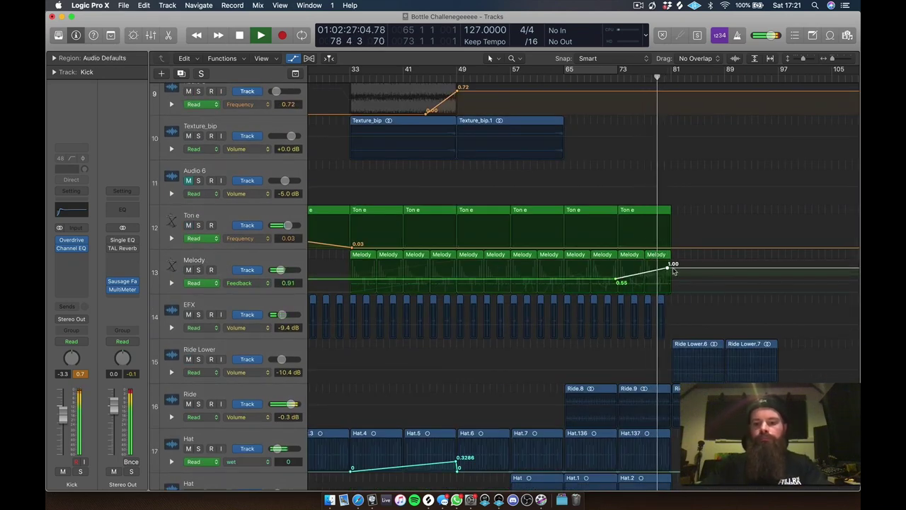
pyautogui.press('a')
pyautogui.scroll(-2, 697, 287)
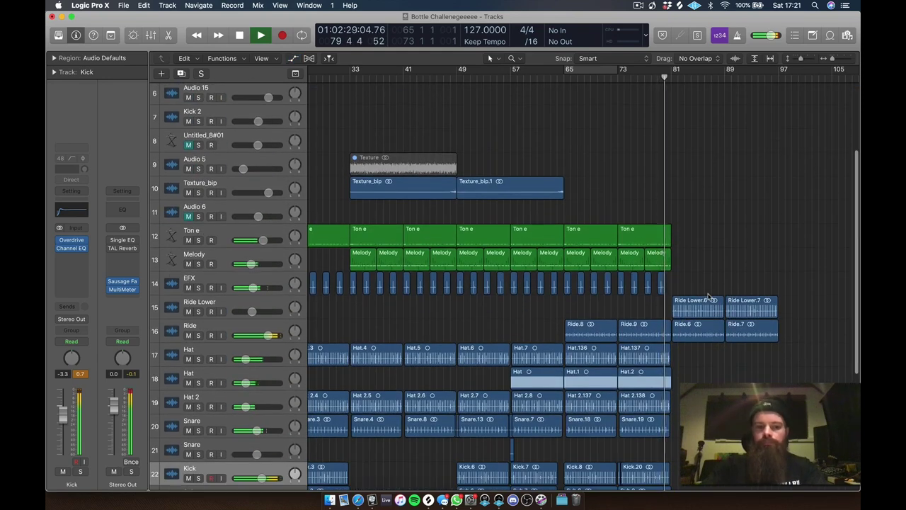
pyautogui.click(606, 84)
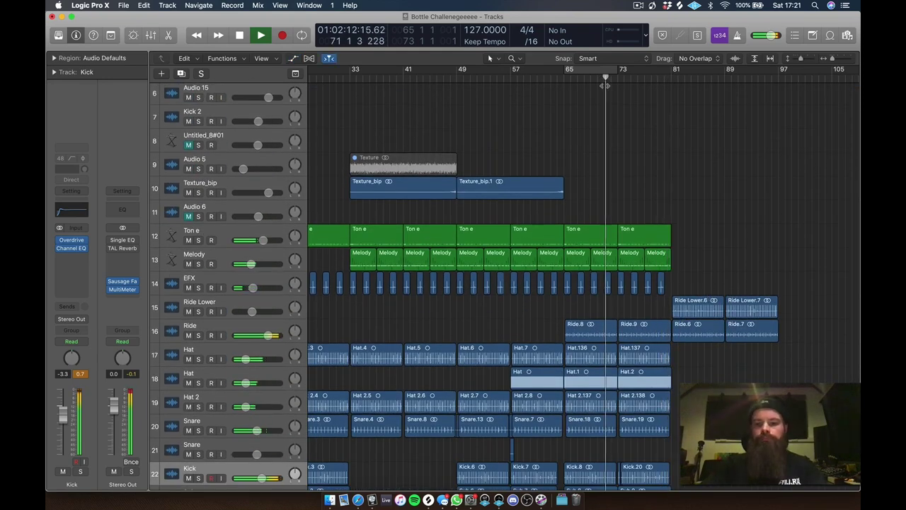
# - Move the four Ride Lower and Ride regions from bar 81 to bar 97
pyautogui.moveTo(682, 279); pyautogui.dragTo(763, 346)
pyautogui.hscroll(4, 763, 346)
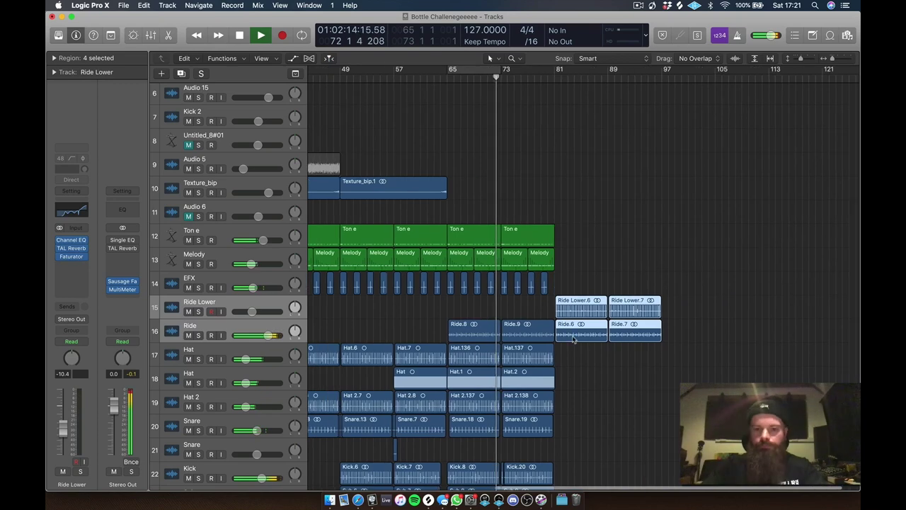
pyautogui.moveTo(577, 336); pyautogui.dragTo(685, 334)
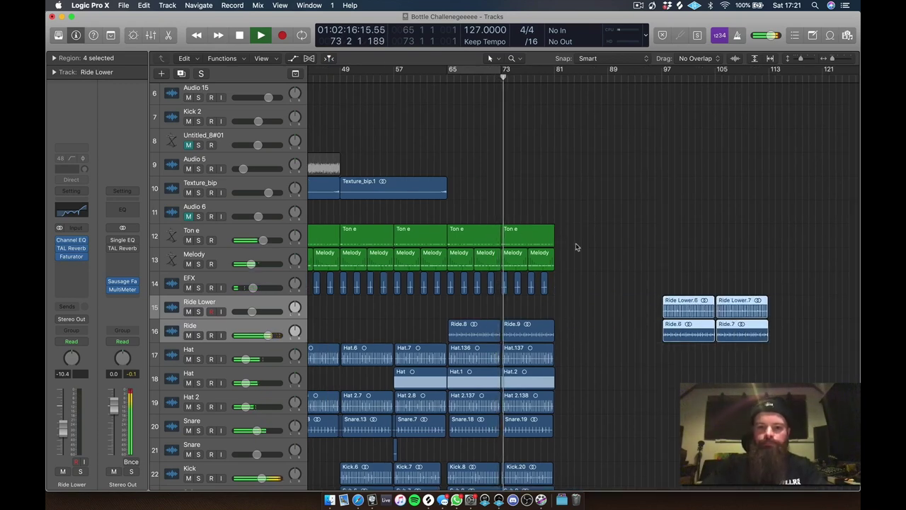
# - Copy the two Melody regions of bars 73 to 81 to bar 89
pyautogui.click(540, 260)
pyautogui.click(593, 257)
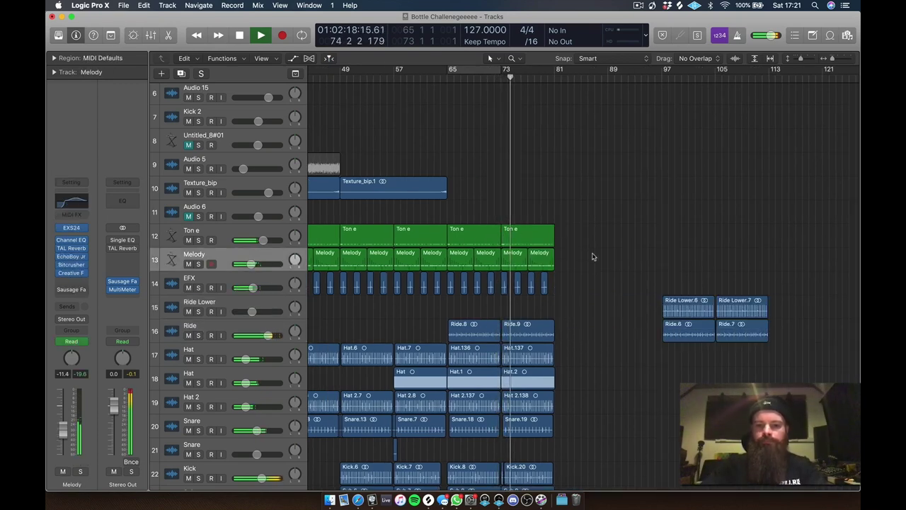
pyautogui.moveTo(540, 259); pyautogui.dragTo(637, 263)
pyautogui.keyDown('shift'); pyautogui.click(519, 260); pyautogui.keyUp('shift')
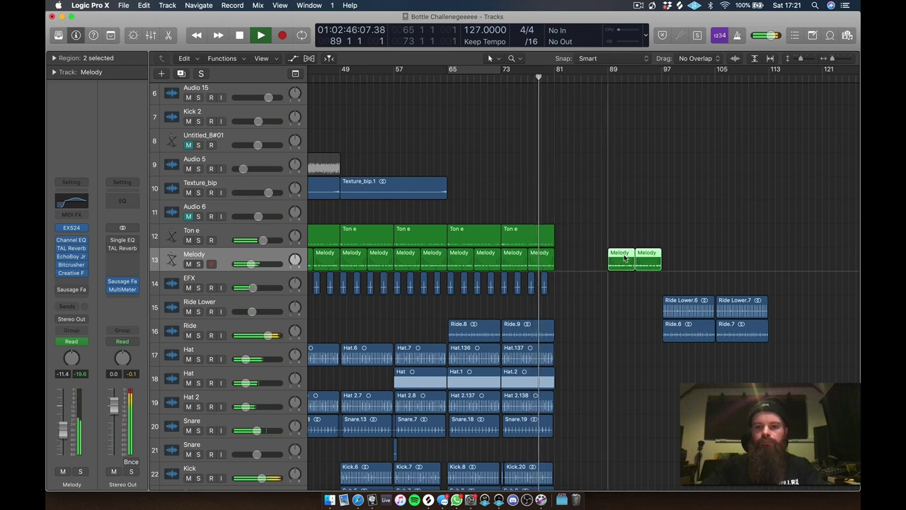
pyautogui.click(472, 172)
# - Hold the Melody track's Feedback automation at 1.00 until just before bar 89, drop it to about 0.62 there, and hide the automation
pyautogui.scroll(-7, 473, 174)
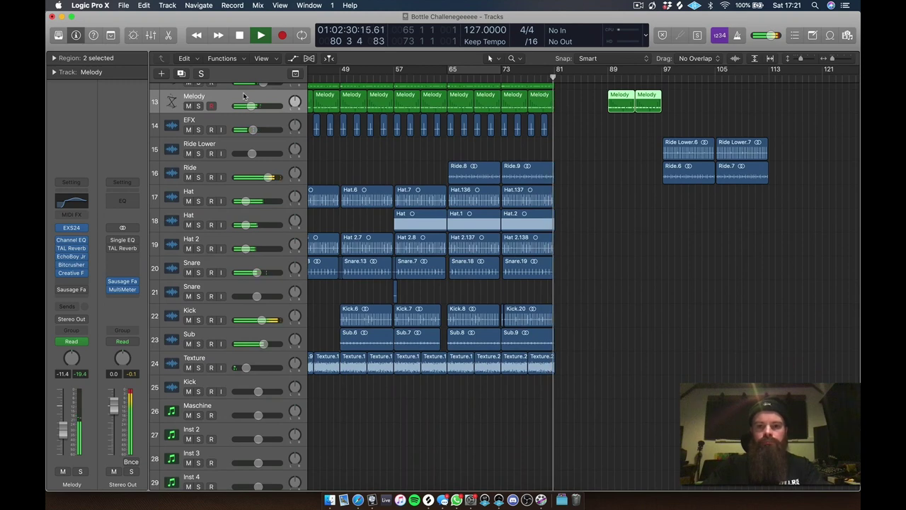
pyautogui.scroll(4, 388, 122)
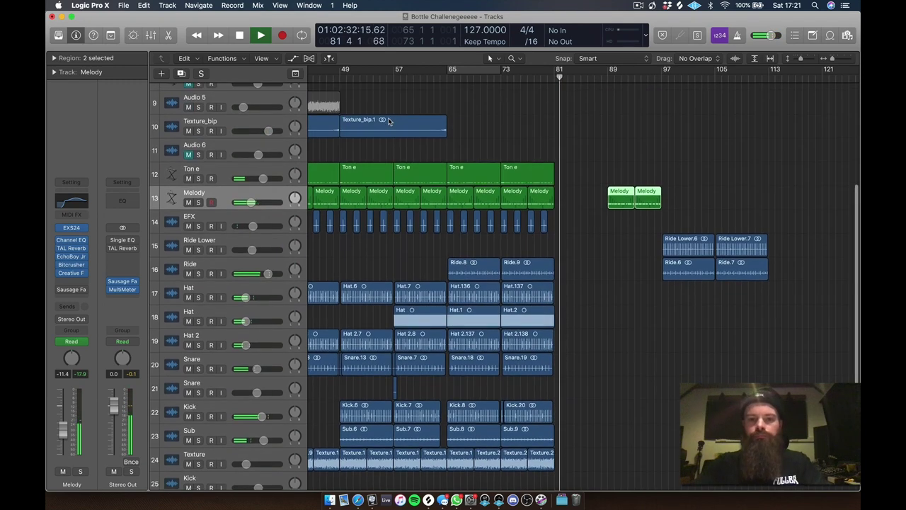
pyautogui.press('a')
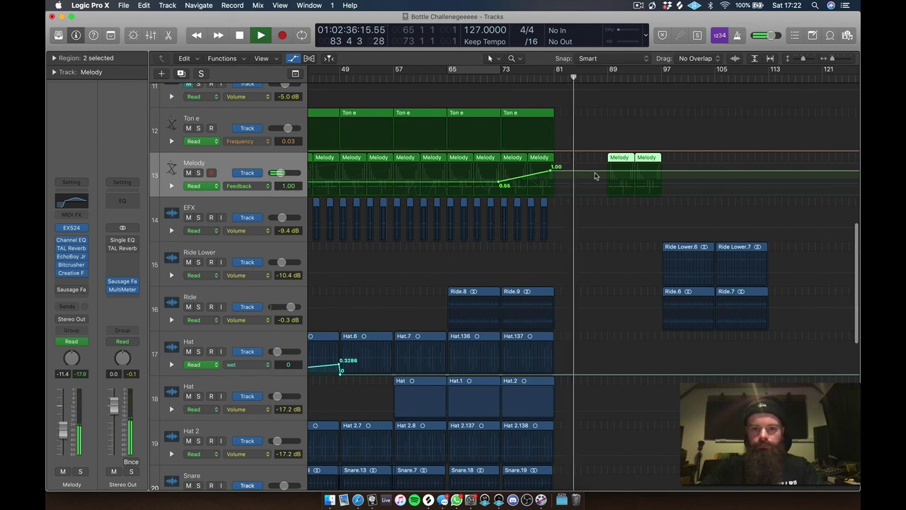
pyautogui.click(600, 172)
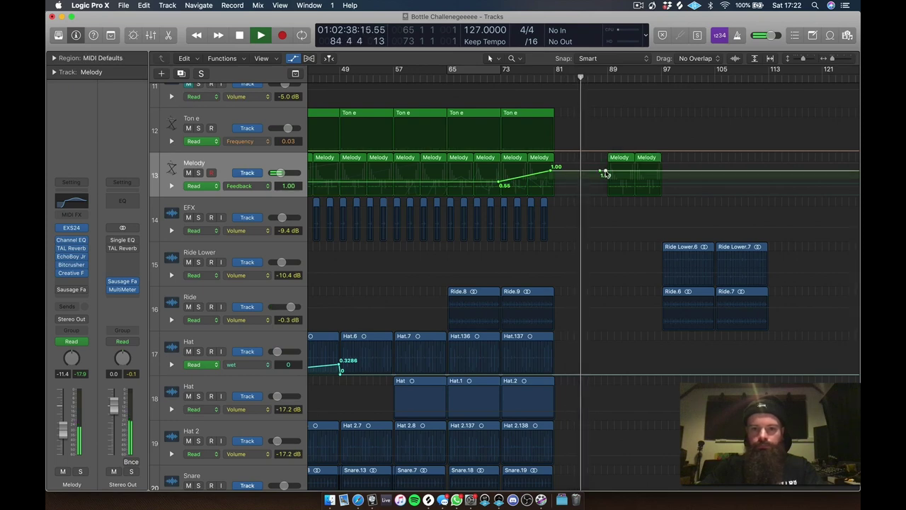
pyautogui.press('a')
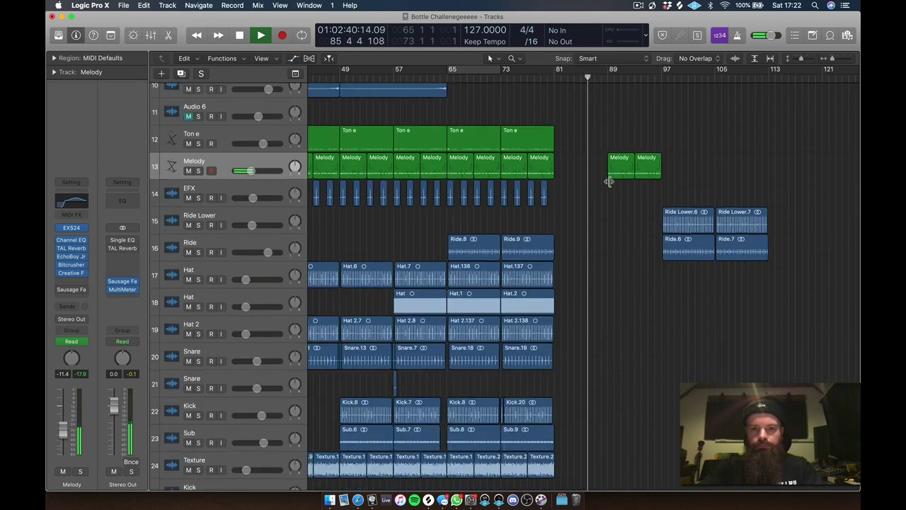
# - Copy the Texture_bip.1 region to bar 73 on the Texture_bip track and play back from about bar 75
pyautogui.moveTo(419, 138); pyautogui.dragTo(583, 135)
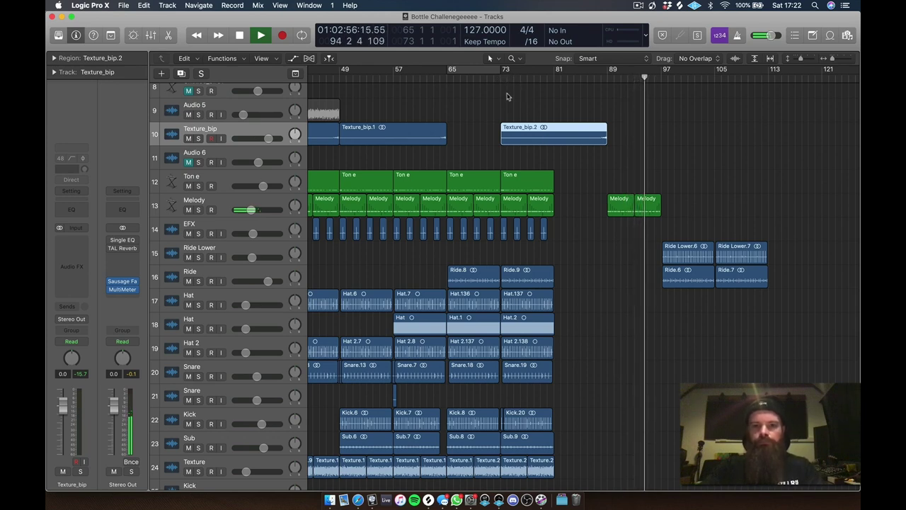
pyautogui.click(513, 79)
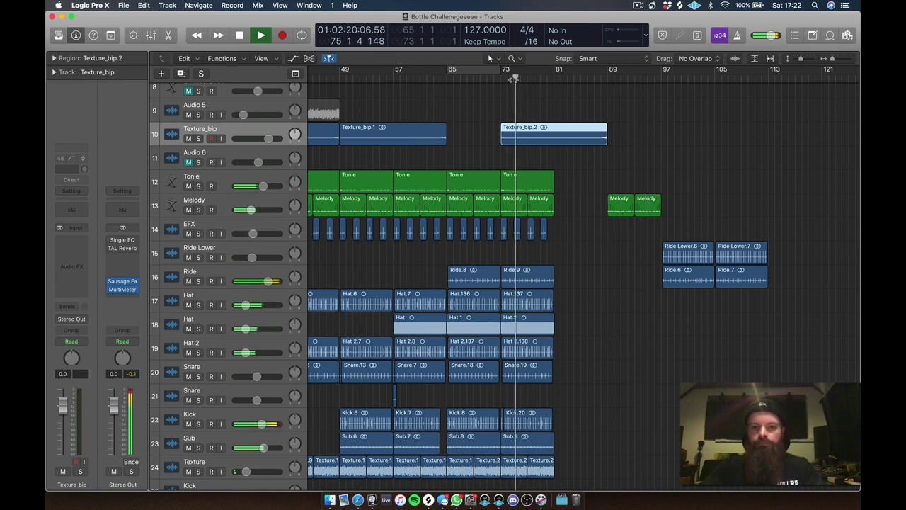
# - Show automation again and switch the Melody track's lane to EchoBoy Jr EchoTime
pyautogui.press('super+f')
pyautogui.scroll(-1, 588, 298)
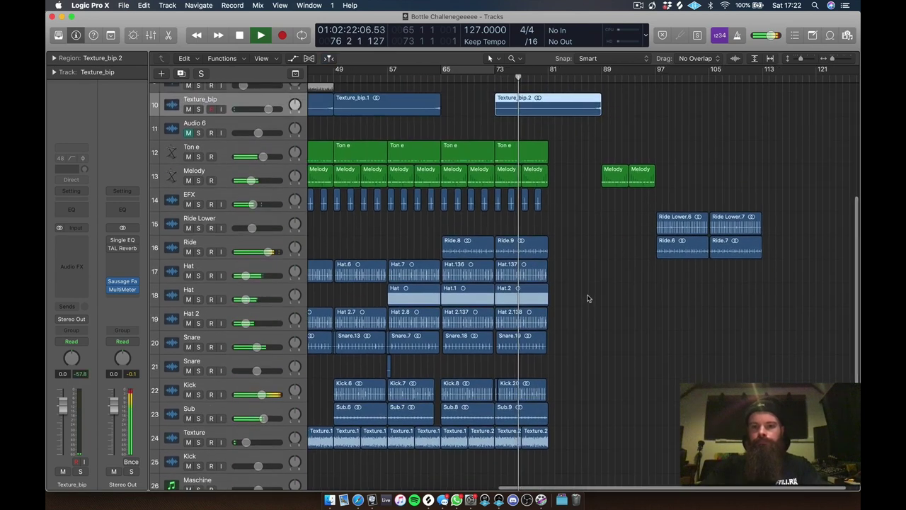
pyautogui.press('a')
pyautogui.click(296, 257)
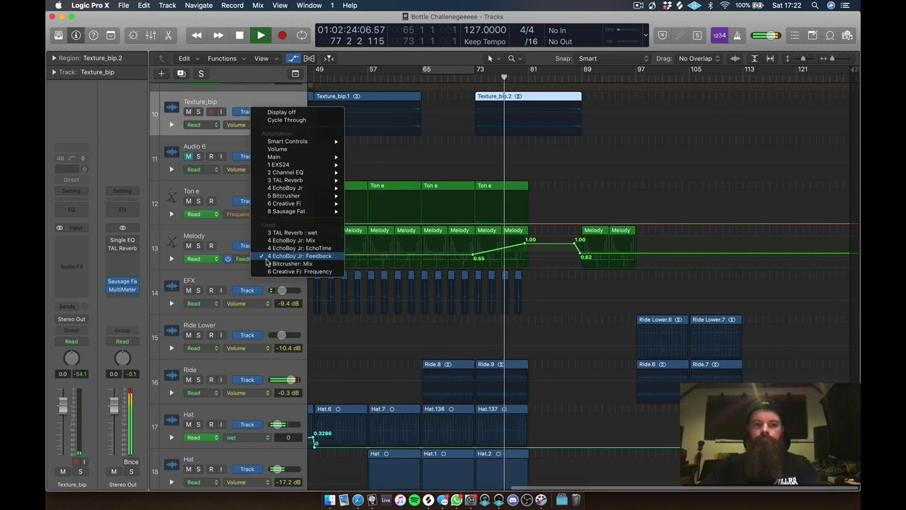
pyautogui.click(286, 255)
pyautogui.click(286, 255)
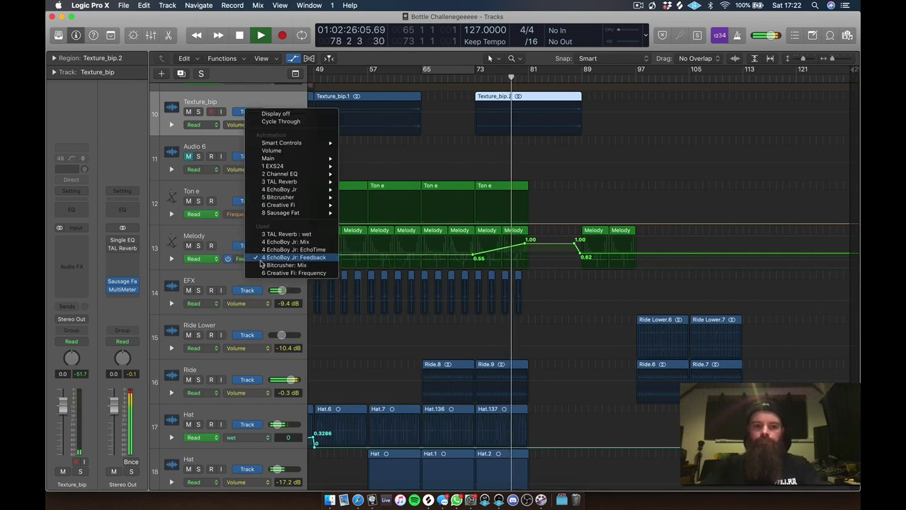
pyautogui.click(298, 259)
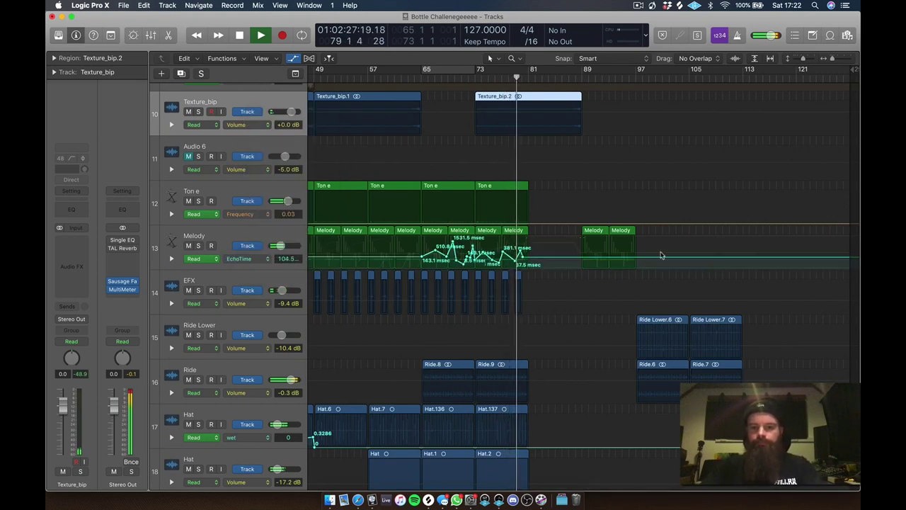
# - Shape the Melody track's EchoTime automation over bars 89 to 97 with points at 126.4, 325.2 and 78.1 msec plus a final peak and drop, and hide automation
pyautogui.click(588, 257)
pyautogui.click(578, 257)
pyautogui.moveTo(579, 260); pyautogui.dragTo(600, 253)
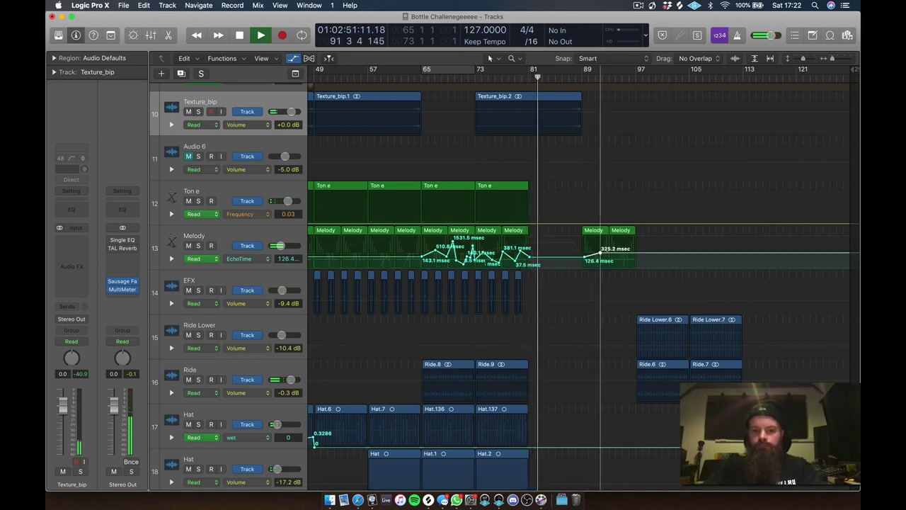
pyautogui.click(616, 261)
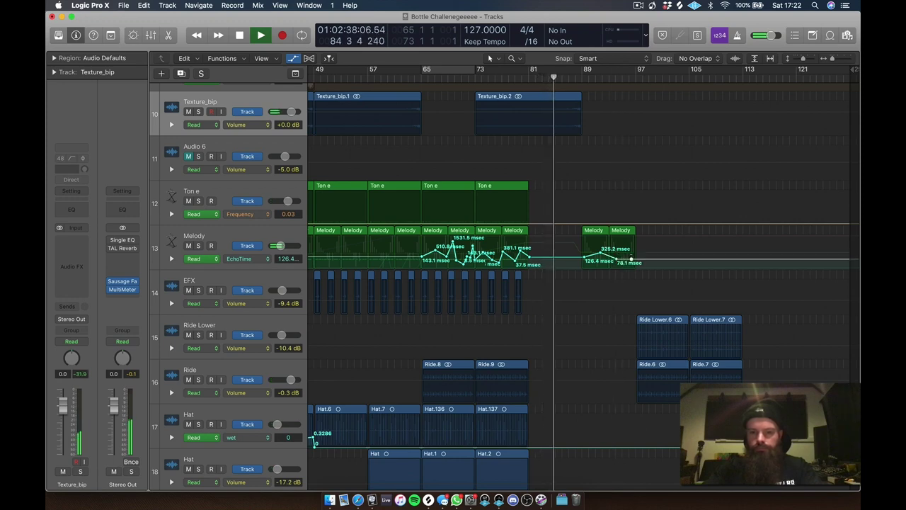
pyautogui.moveTo(632, 258); pyautogui.dragTo(624, 247)
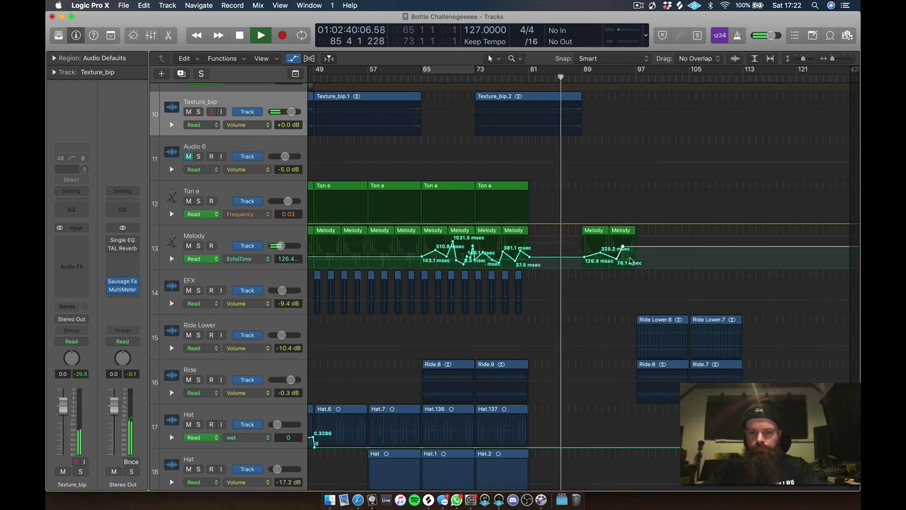
pyautogui.click(632, 261)
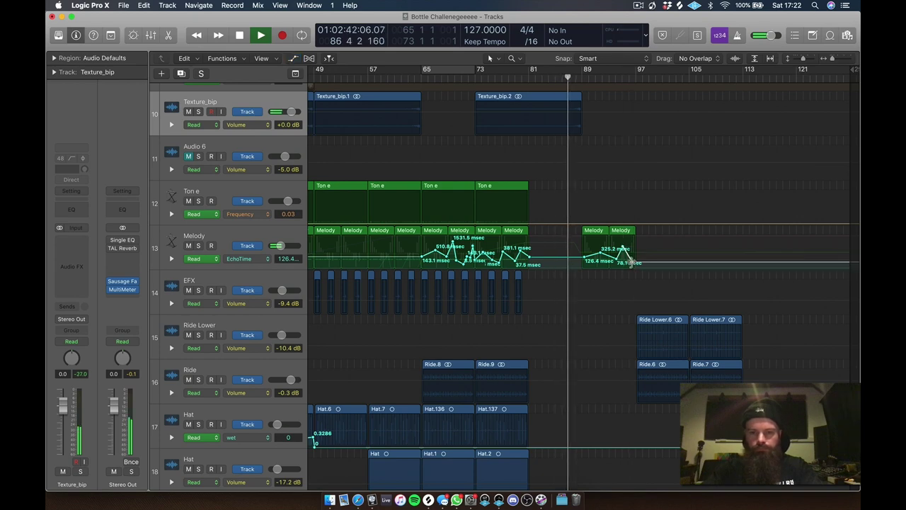
pyautogui.press('a')
# - Copy the two Melody regions of bars 89 to 97 to bar 97 without their automation data
pyautogui.moveTo(653, 173)
pyautogui.mouseDown()
pyautogui.moveTo(597, 175)
pyautogui.moveTo(652, 175)
pyautogui.mouseUp()
pyautogui.click(460, 176)
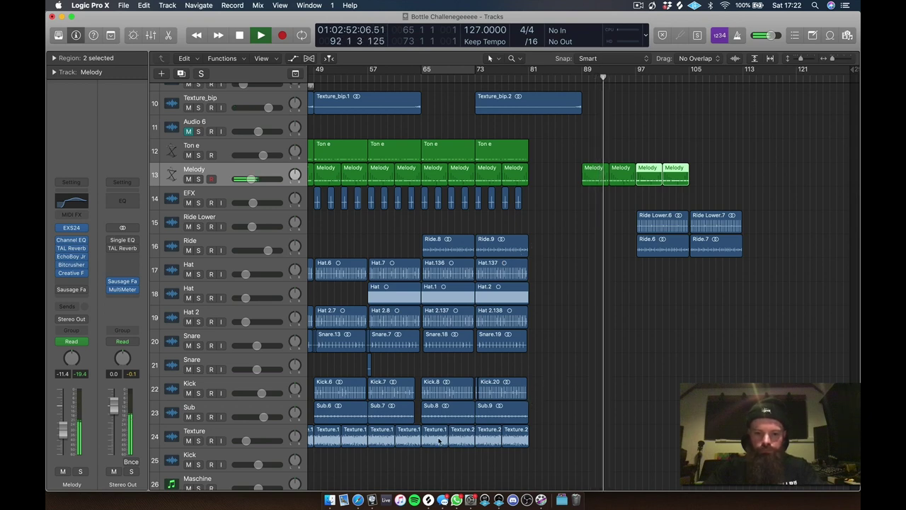
# - Copy Kick, Sub and Texture regions to bar 97 and fill bars 81 to 97 of the Texture track with four copied regions
pyautogui.moveTo(431, 458); pyautogui.dragTo(663, 387)
pyautogui.click(546, 448)
pyautogui.moveTo(544, 451)
pyautogui.mouseDown()
pyautogui.moveTo(433, 444)
pyautogui.moveTo(543, 442)
pyautogui.mouseUp()
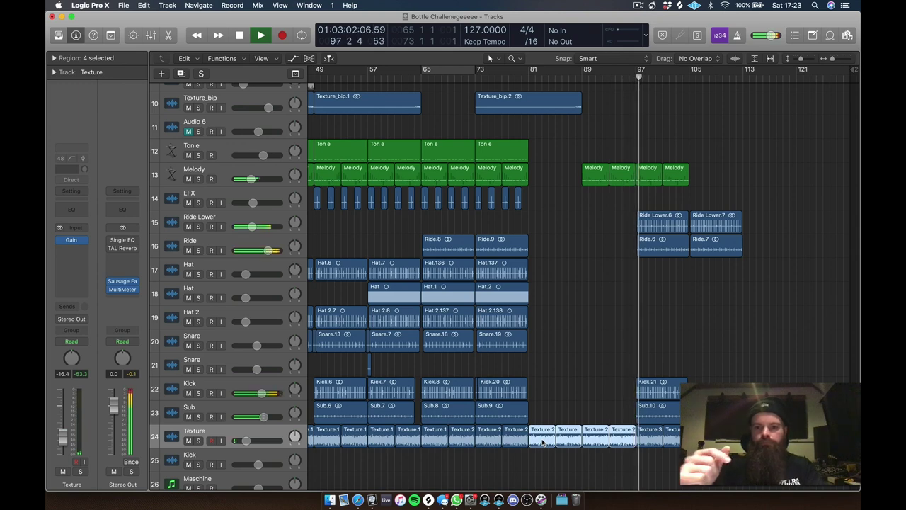
# - Play back from about bar 94 and delete the Ride Lower and Ride regions at bar 97
pyautogui.click(469, 77)
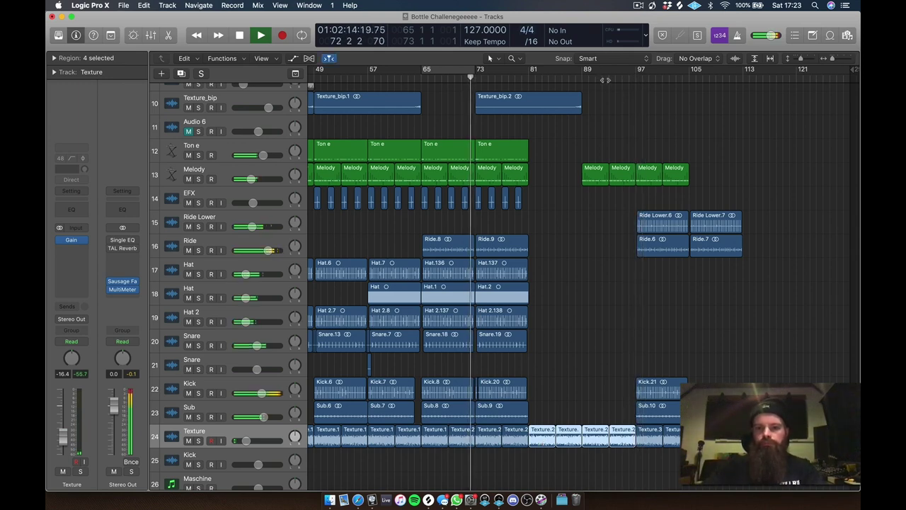
pyautogui.click(616, 78)
pyautogui.moveTo(632, 203); pyautogui.dragTo(673, 246)
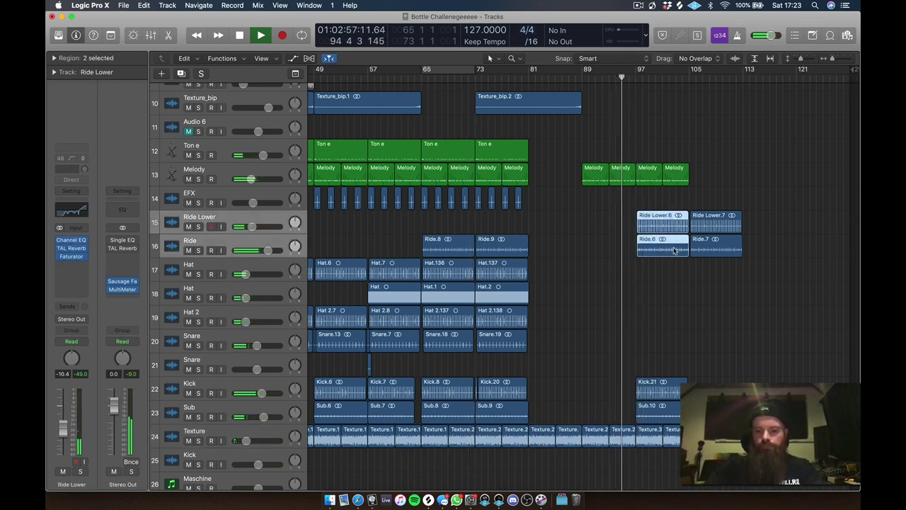
pyautogui.press('Delete')
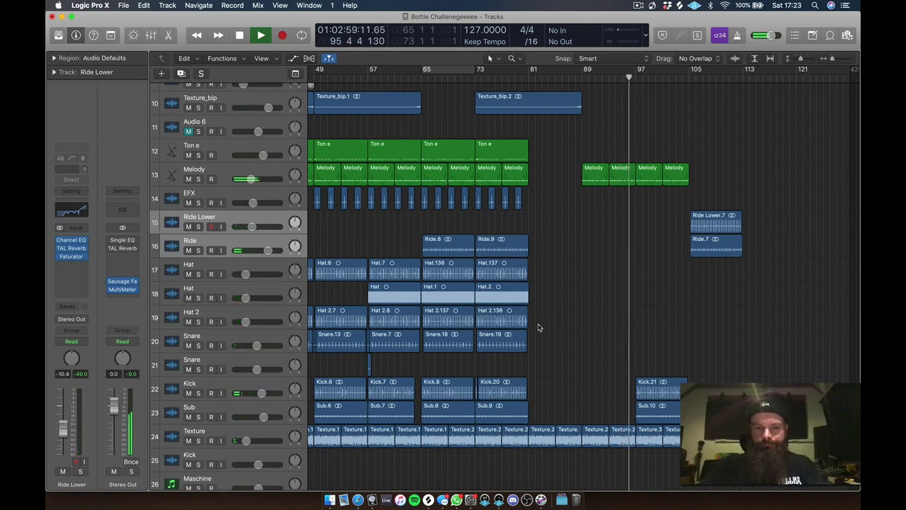
# - Copy the last Hat 2 region and the Kick, Sub and Texture regions of bar 97 to bar 105
pyautogui.moveTo(508, 320); pyautogui.dragTo(720, 318)
pyautogui.moveTo(636, 347); pyautogui.dragTo(690, 434)
pyautogui.moveTo(657, 387); pyautogui.dragTo(710, 387)
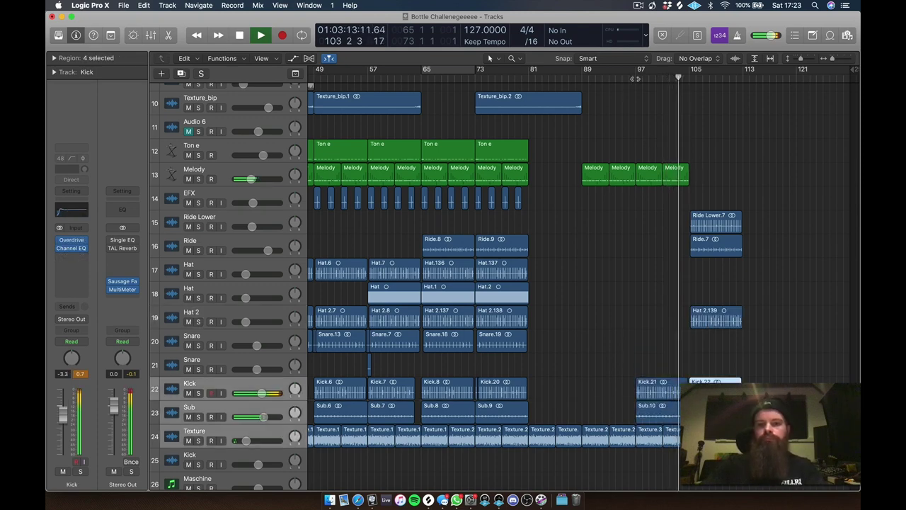
# - Play back from about bar 77 with automation shown and switch the Melody track's lane to TAL Reverb wet
pyautogui.click(636, 78)
pyautogui.click(571, 76)
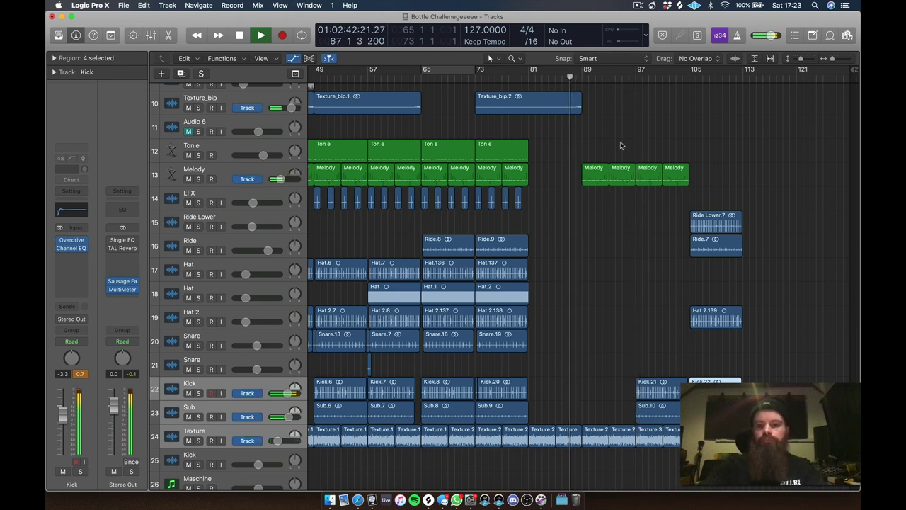
pyautogui.press('a')
pyautogui.scroll(5, 657, 173)
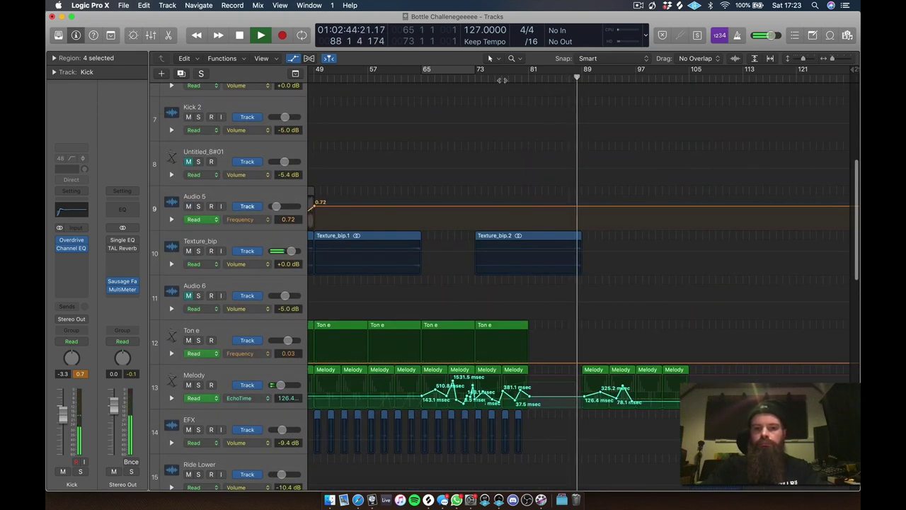
pyautogui.click(502, 78)
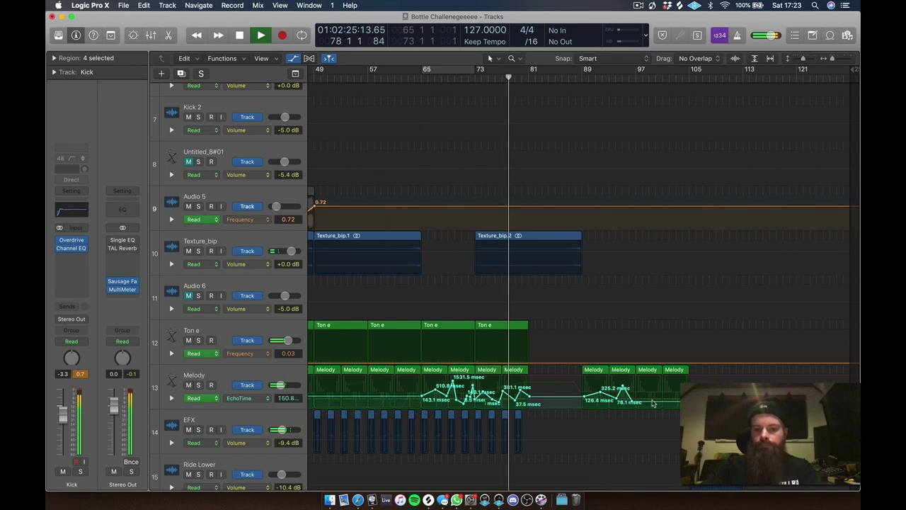
pyautogui.scroll(-6, 666, 319)
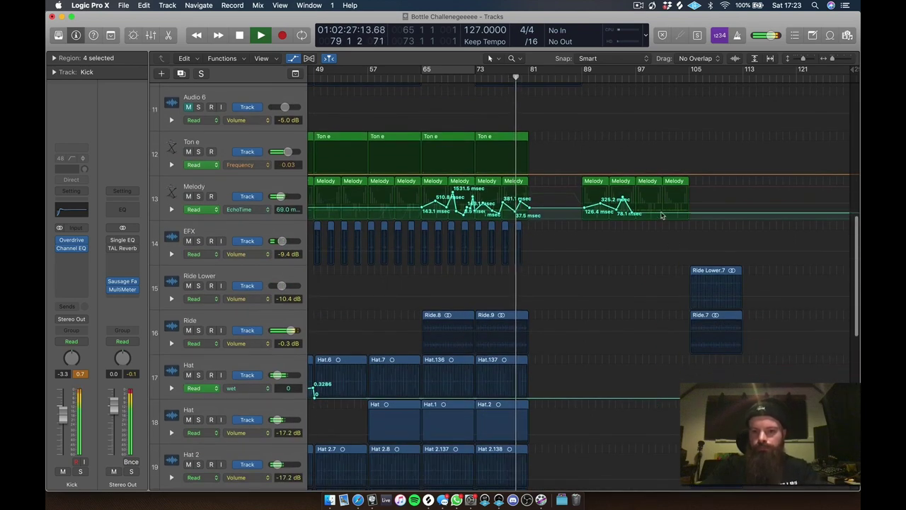
pyautogui.click(238, 208)
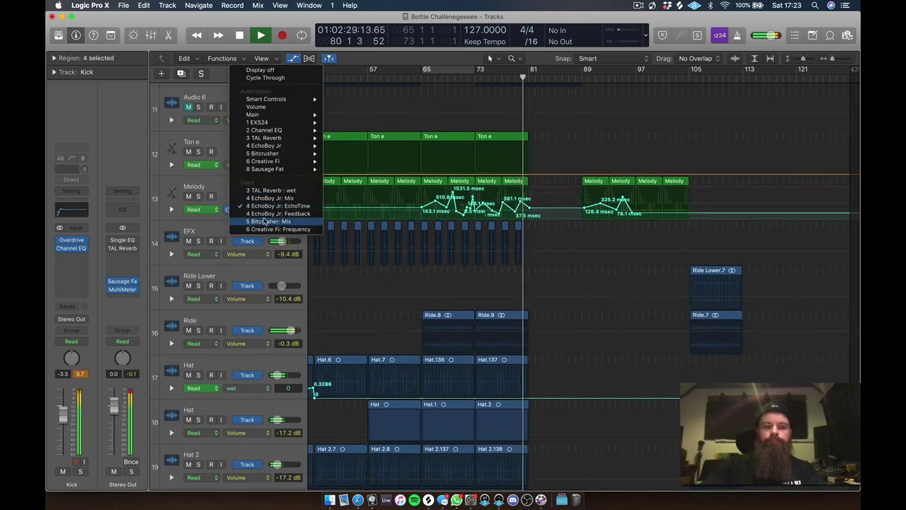
pyautogui.click(270, 190)
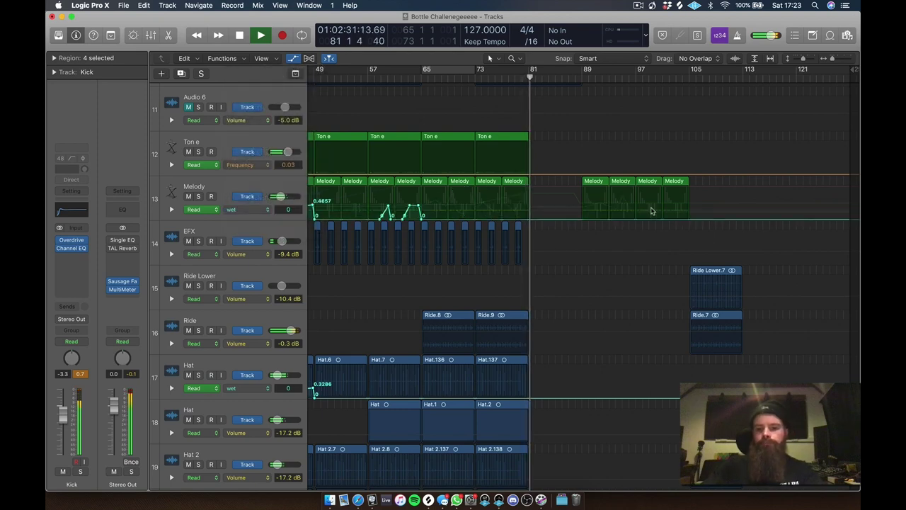
# - Ramp the Melody track's reverb wet automation from 0 at bar 97 to 0.3425 just before bar 105, drop it to 0 there, and hide automation
pyautogui.click(635, 221)
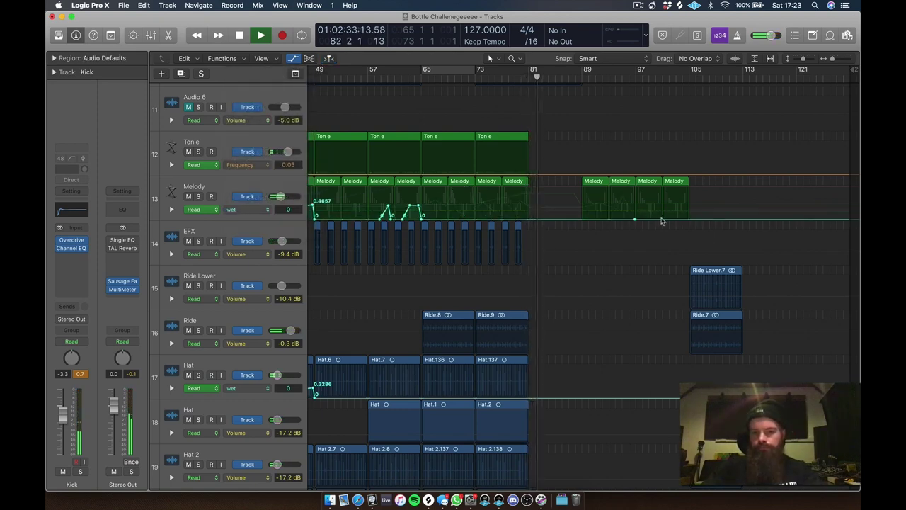
pyautogui.click(659, 206)
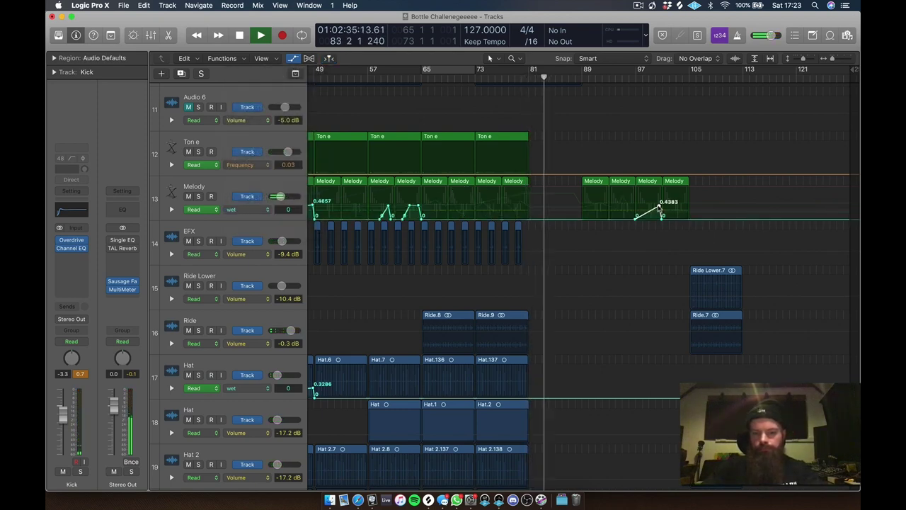
pyautogui.scroll(-5, 659, 210)
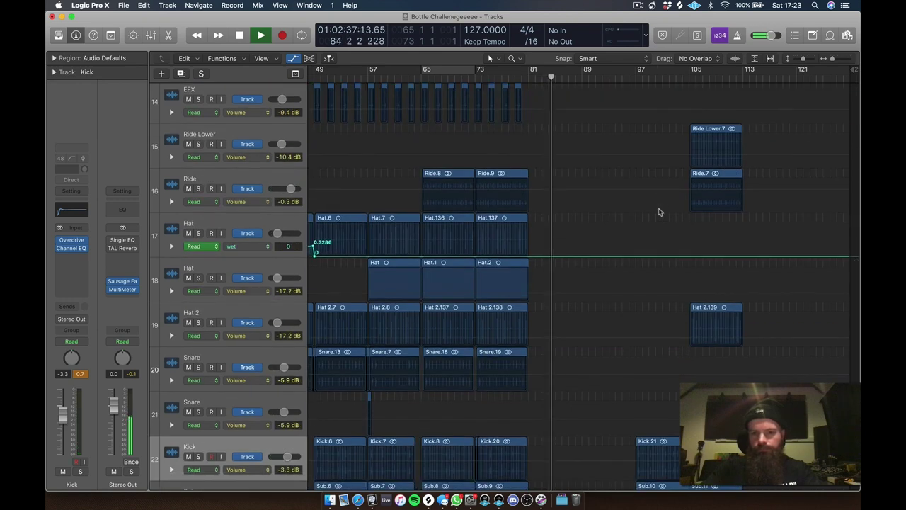
pyautogui.scroll(-3, 659, 211)
pyautogui.scroll(6, 659, 211)
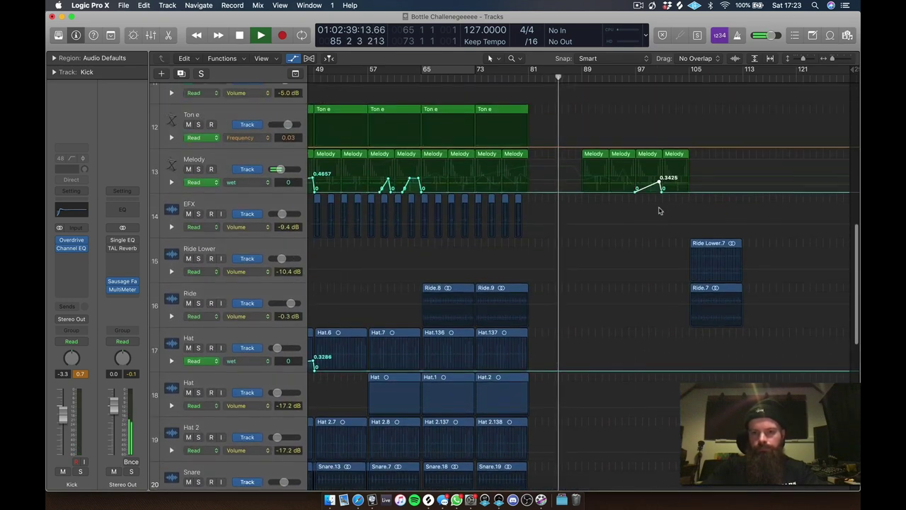
pyautogui.moveTo(659, 183); pyautogui.dragTo(675, 182)
pyautogui.moveTo(683, 181); pyautogui.dragTo(688, 181)
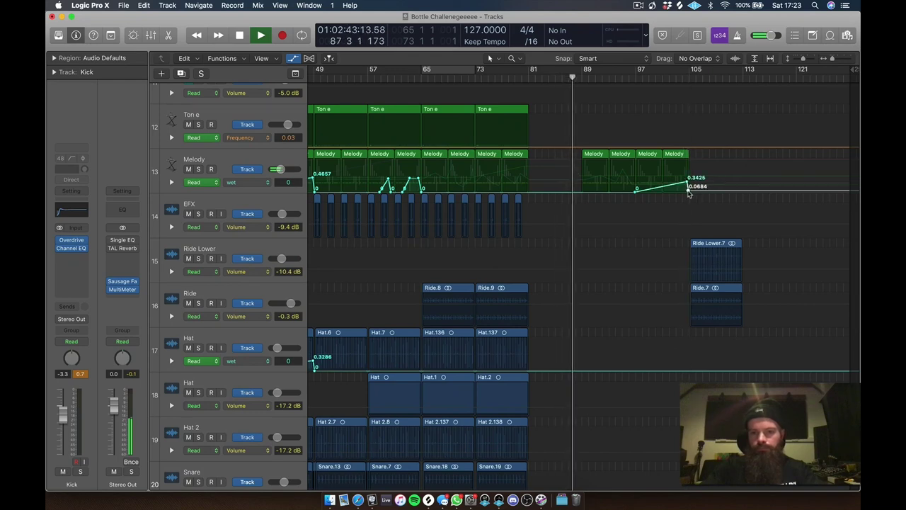
pyautogui.press('a')
pyautogui.scroll(-10, 706, 246)
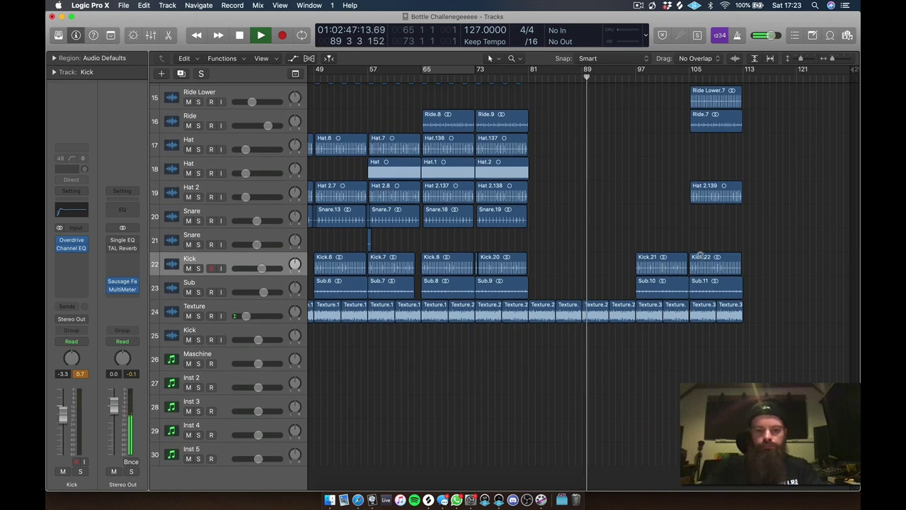
pyautogui.scroll(8, 601, 243)
pyautogui.moveTo(597, 159); pyautogui.dragTo(547, 223)
pyautogui.keyDown('ctrl'); pyautogui.keyDown('alt'); pyautogui.click(706, 200); pyautogui.keyUp('alt'); pyautogui.keyUp('ctrl')
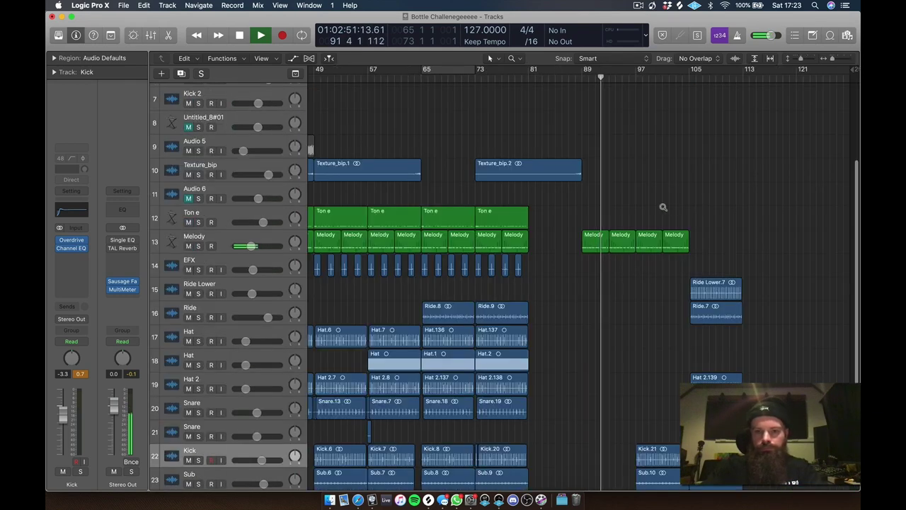
pyautogui.hscroll(-5, 661, 207)
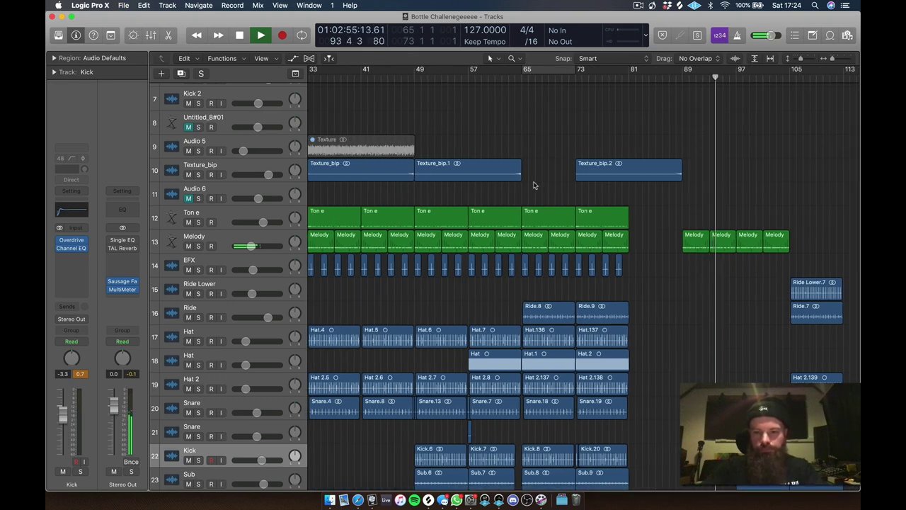
pyautogui.scroll(-3, 771, 216)
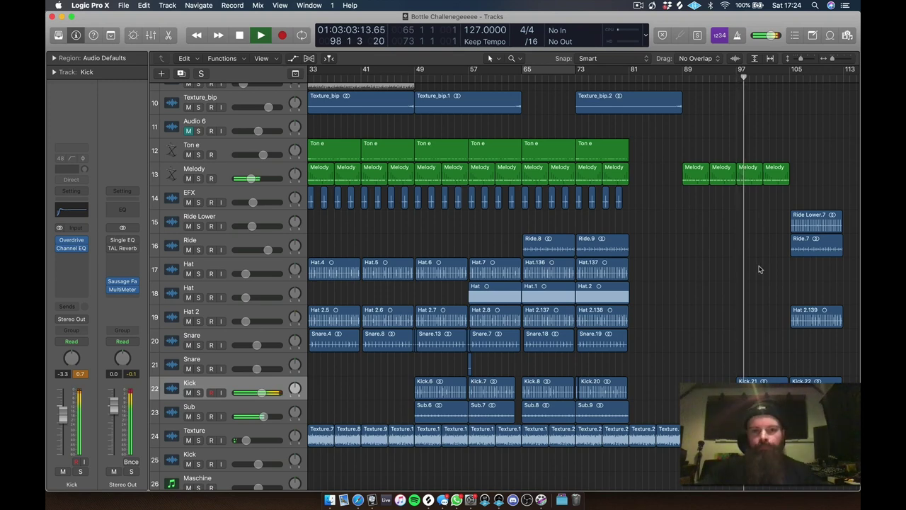
# - Copy the two Melody regions of bars 97 to 105 to bar 105 without copying the automation data
pyautogui.hscroll(5, 758, 241)
pyautogui.click(720, 172)
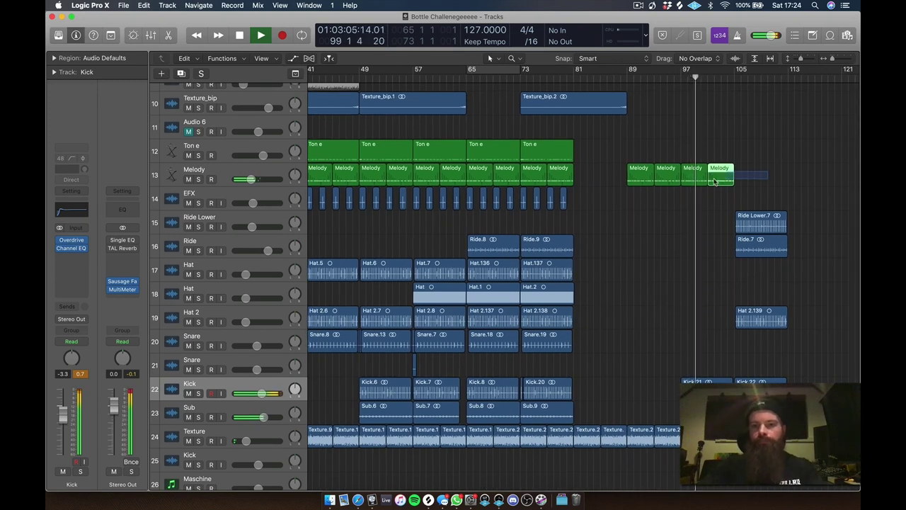
pyautogui.keyDown('shift'); pyautogui.click(691, 177); pyautogui.keyUp('shift')
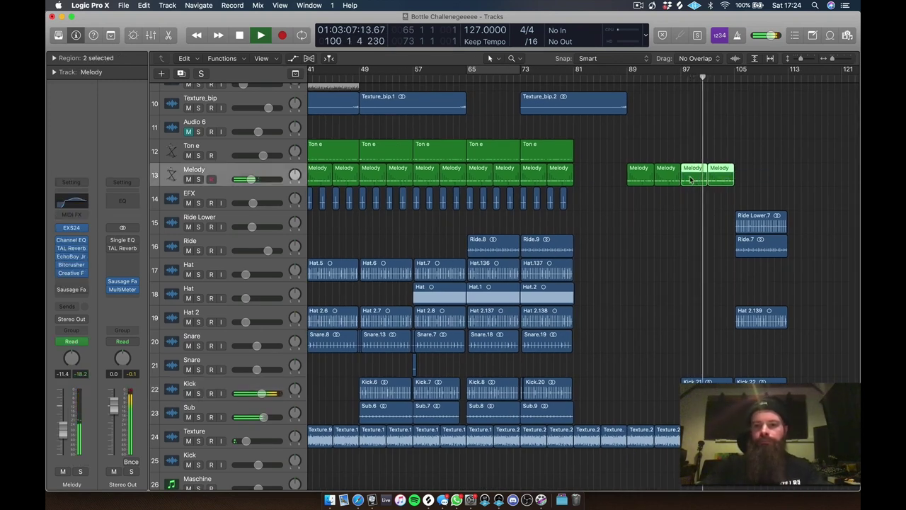
pyautogui.moveTo(691, 179); pyautogui.dragTo(746, 179)
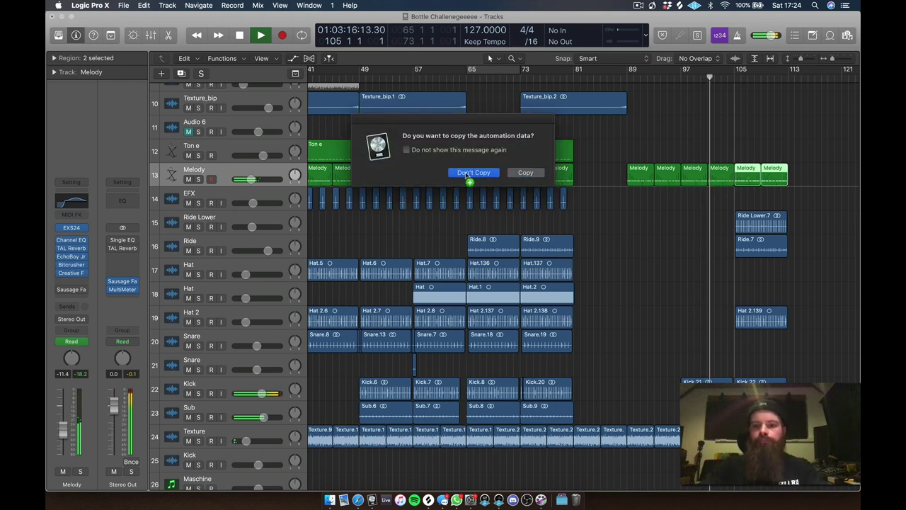
pyautogui.click(473, 173)
# - Show the Melody track's Mix automation, hold it at 26.0% until bar 105, drop it to 0.0% there, and hide the automation
pyautogui.press('a')
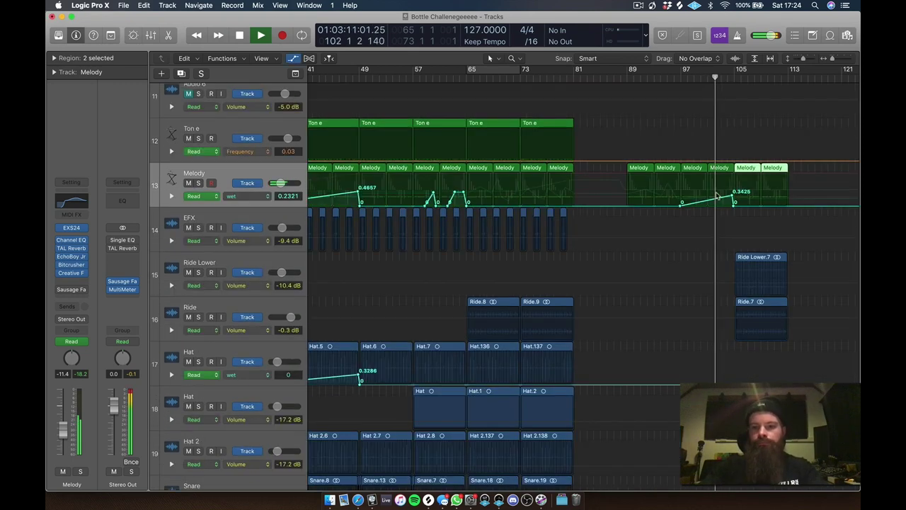
pyautogui.click(265, 196)
pyautogui.click(285, 198)
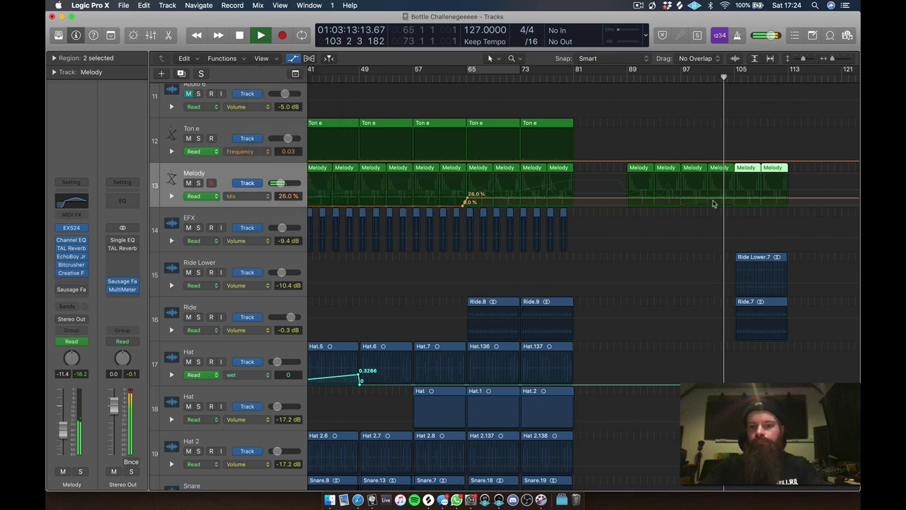
pyautogui.click(734, 200)
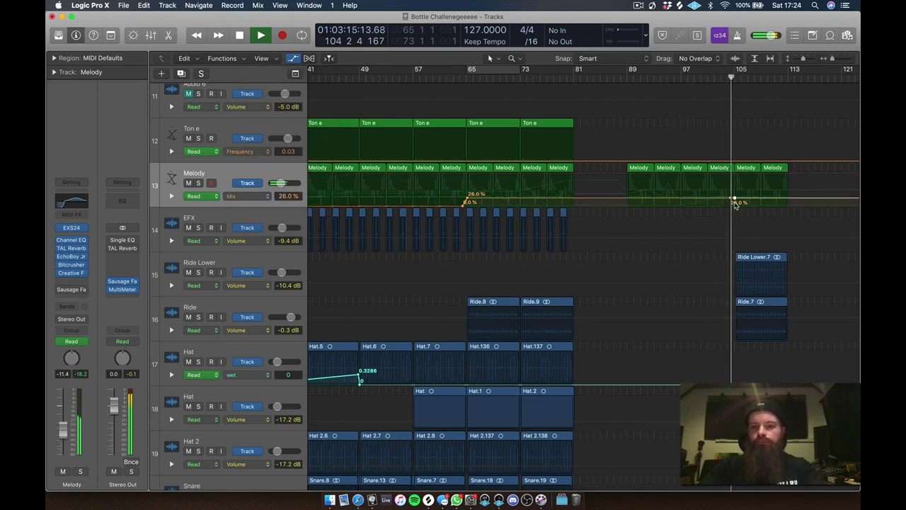
pyautogui.moveTo(735, 201); pyautogui.dragTo(736, 230)
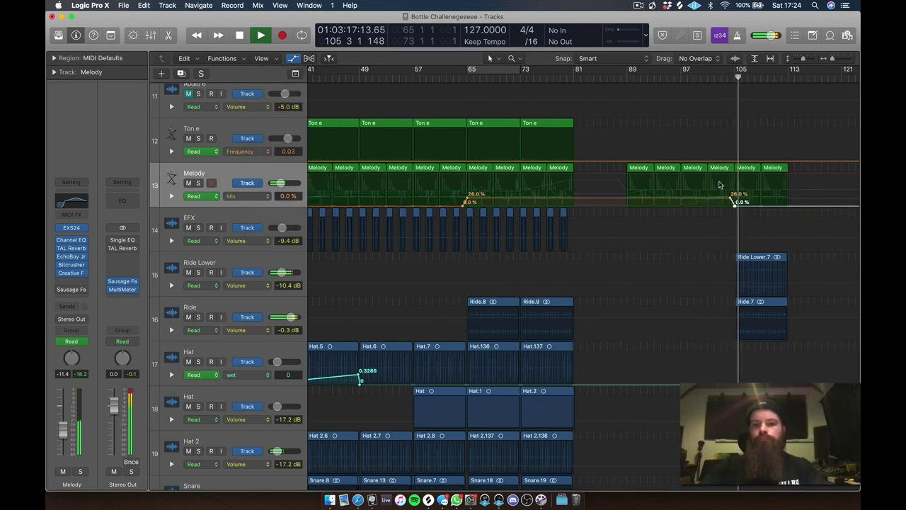
pyautogui.press('a')
# - Play back from about bar 74 and copy the Ton e region of bar 73 to bar 105 without its automation data
pyautogui.click(532, 79)
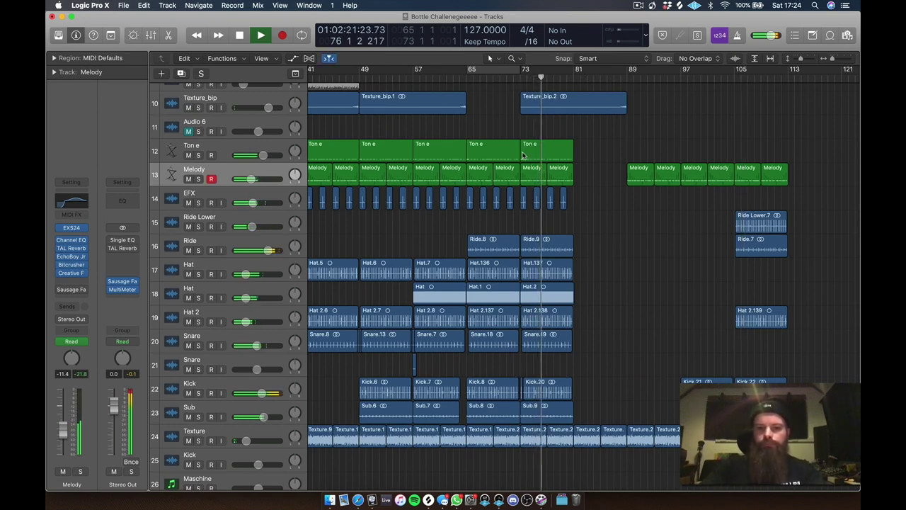
pyautogui.moveTo(572, 155); pyautogui.dragTo(536, 170)
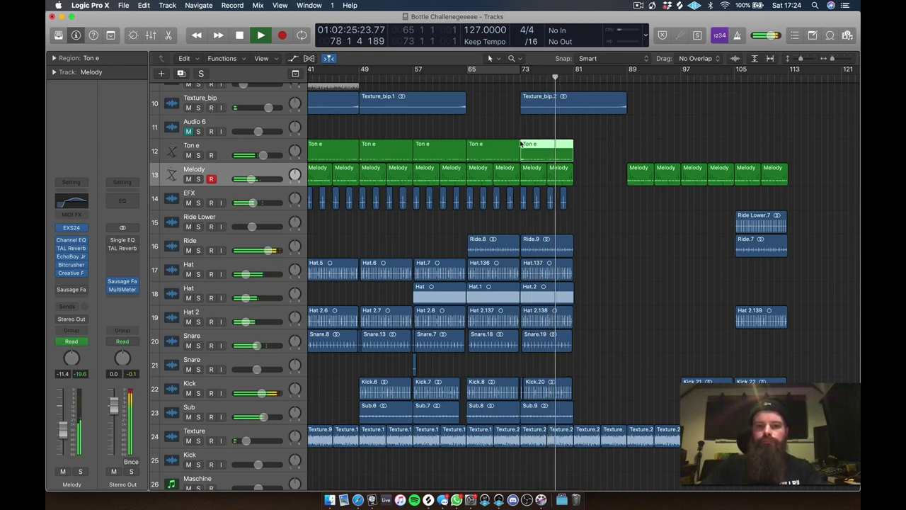
pyautogui.moveTo(522, 145); pyautogui.dragTo(739, 148)
pyautogui.click(482, 174)
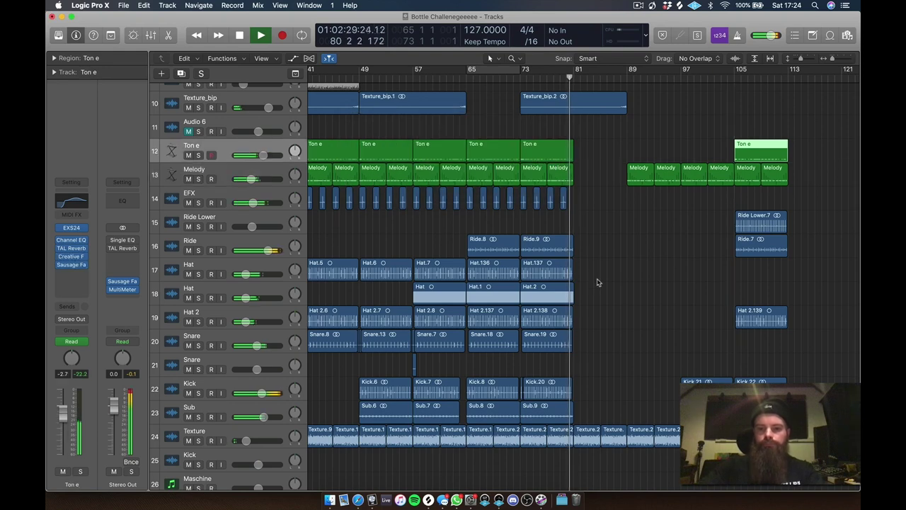
# - Copy the two Hat, Hat 2 and Snare regions of bar 73 to bar 105 without their automation data
pyautogui.moveTo(601, 267); pyautogui.dragTo(752, 347)
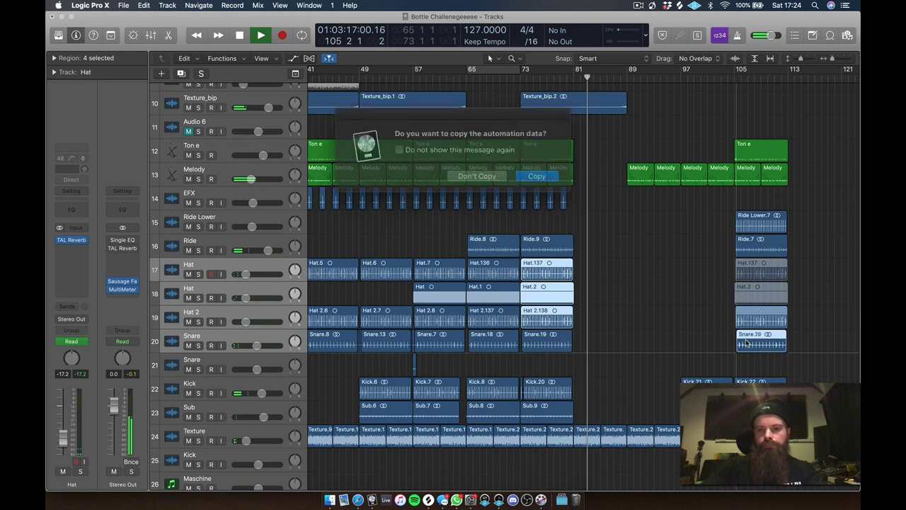
pyautogui.click(486, 177)
# - Copy the muted Texture region on Audio 5 to bar 89 with its automation data, and delete the original region with its automation
pyautogui.scroll(6, 562, 202)
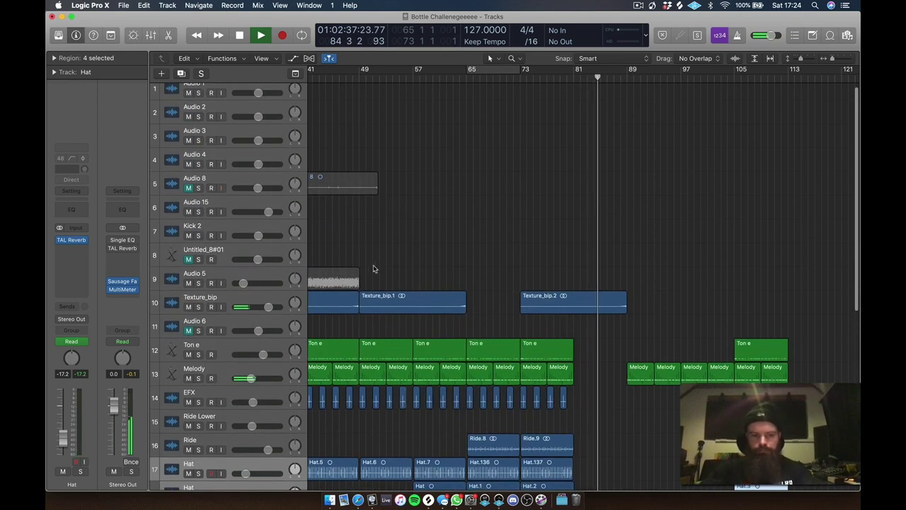
pyautogui.moveTo(343, 278); pyautogui.dragTo(717, 276)
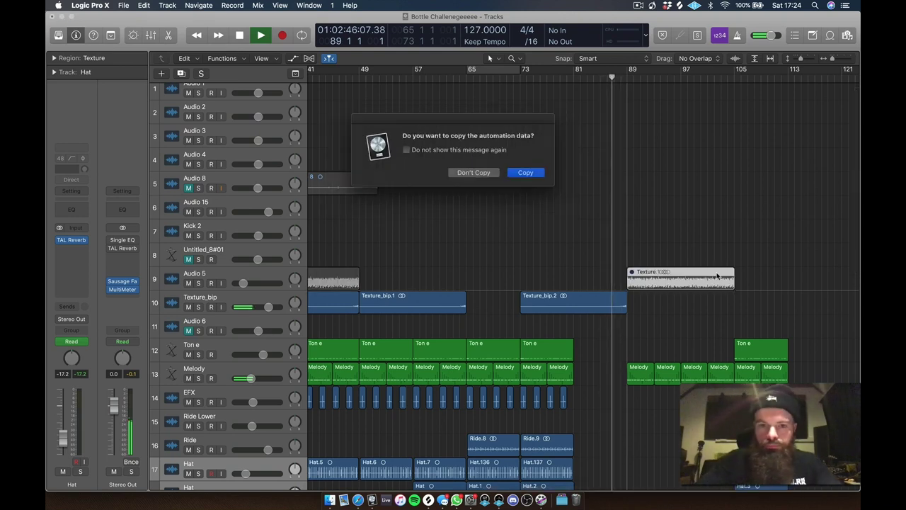
pyautogui.press('Return')
pyautogui.click(344, 278)
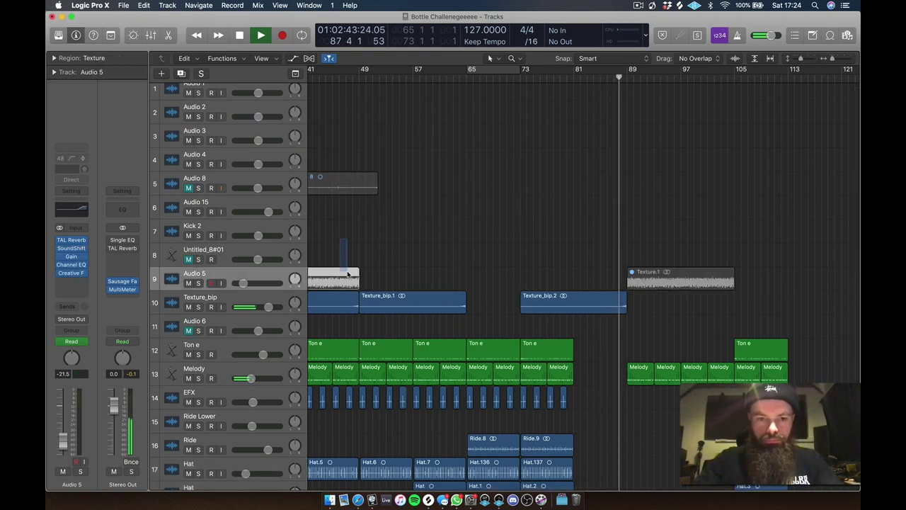
pyautogui.press('Delete')
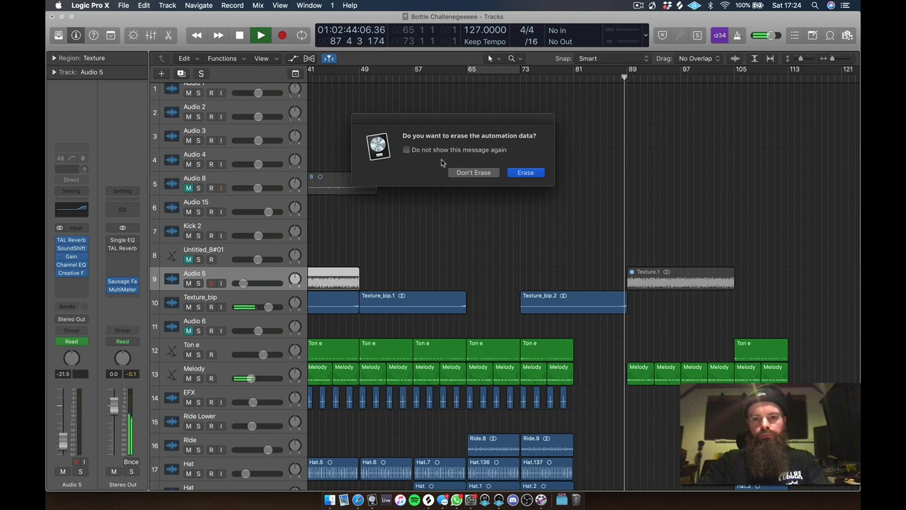
pyautogui.click(516, 172)
# - Lower the Audio 5 track's Frequency automation point at bar 105 to 0.59 and hide the automation
pyautogui.press('a')
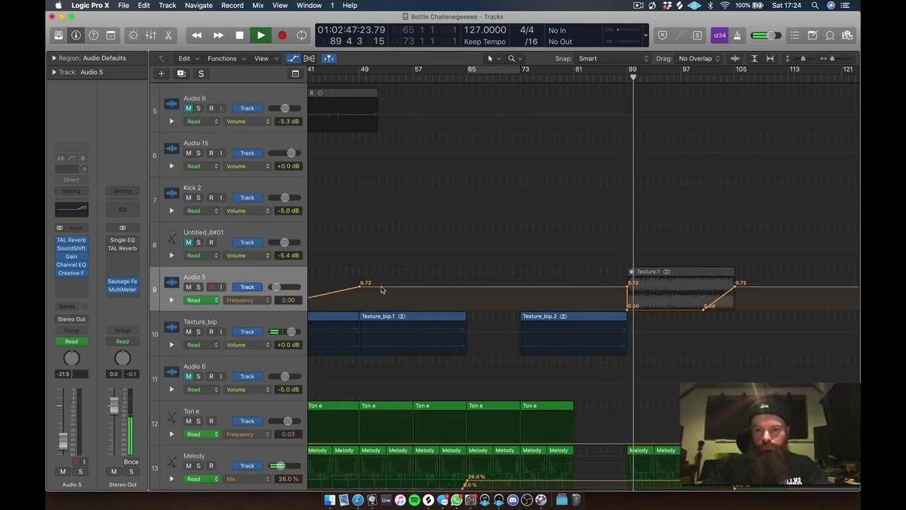
pyautogui.moveTo(735, 283); pyautogui.dragTo(735, 287)
pyautogui.press('a')
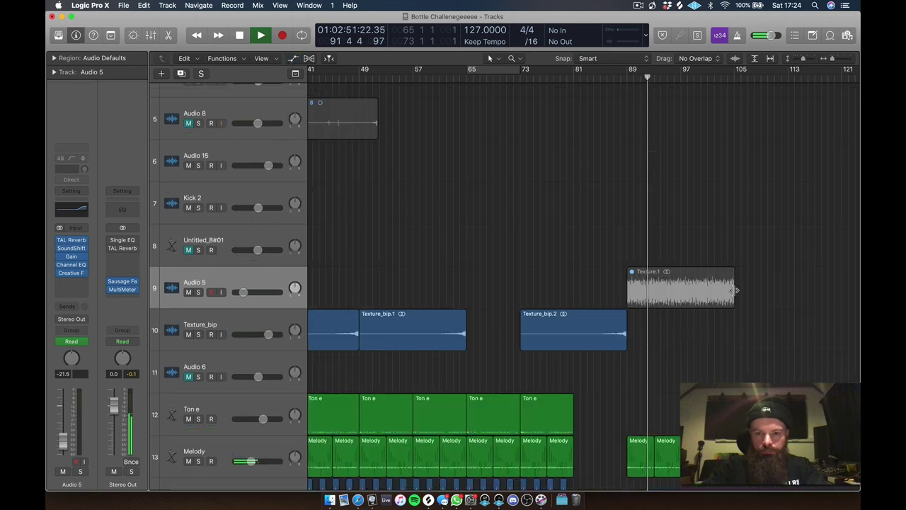
# - Unmute the Texture region at bar 89, ramp its Frequency down to 0.00 from about bar 82, and set Audio 5's volume to -19.0 dB
pyautogui.click(658, 280)
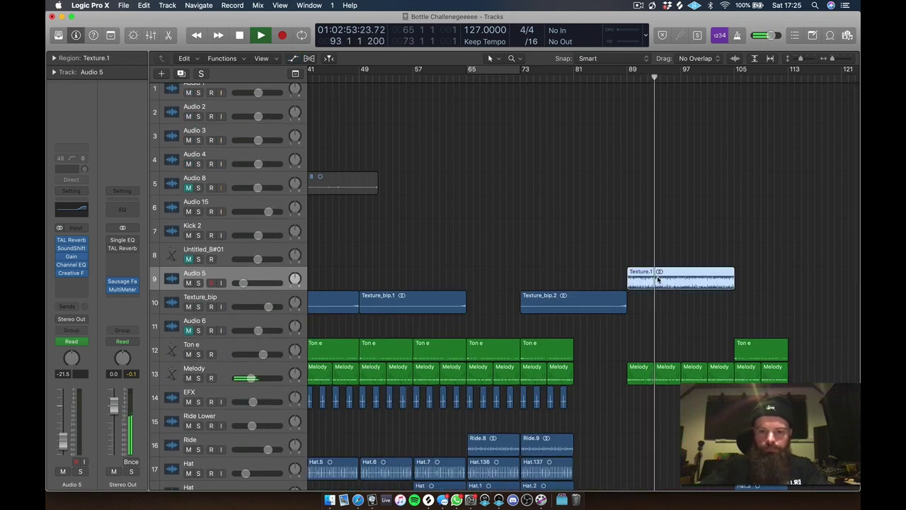
pyautogui.press('a')
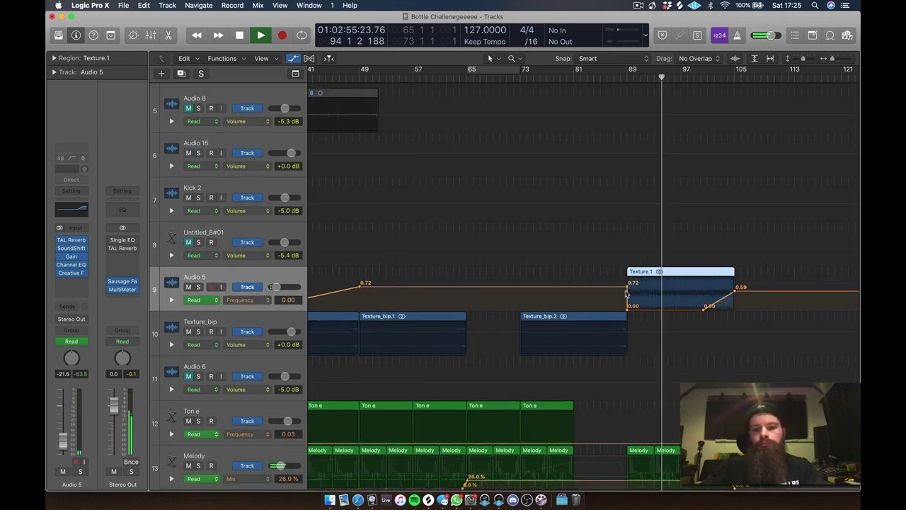
pyautogui.press('a')
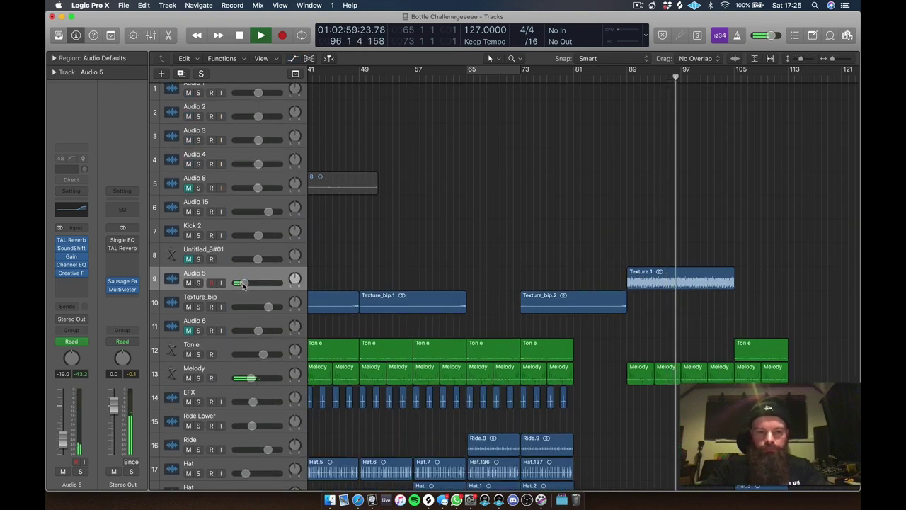
pyautogui.press('a')
pyautogui.press('a')
# - Shorten the Kick and Sub regions of bar 97 so they end about one bar before bar 105
pyautogui.scroll(-5, 416, 306)
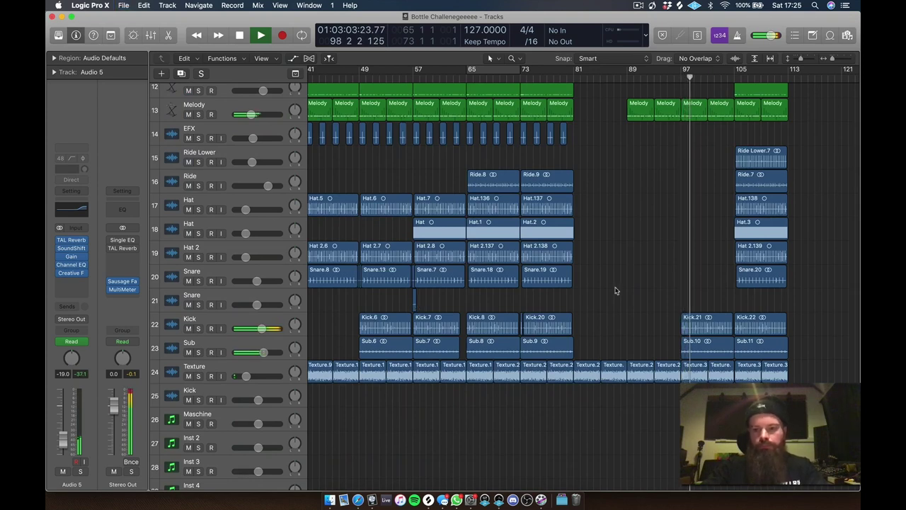
pyautogui.moveTo(730, 299); pyautogui.dragTo(725, 358)
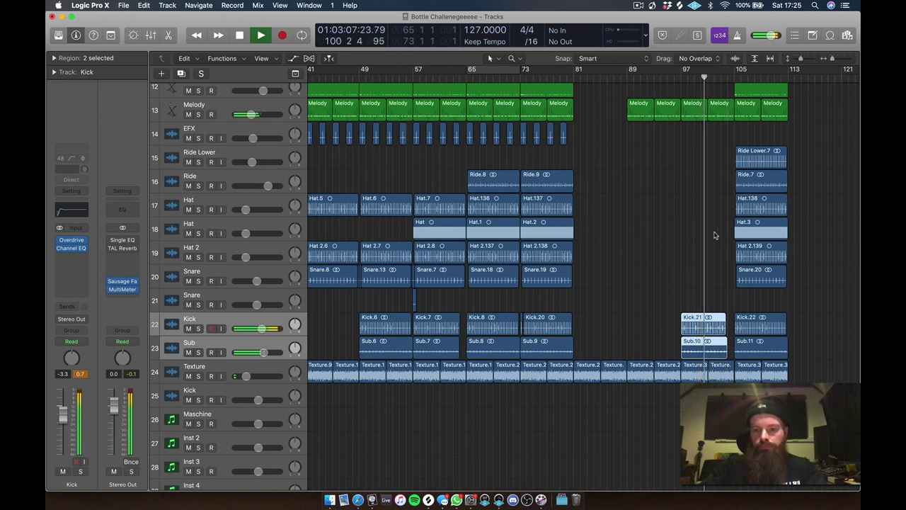
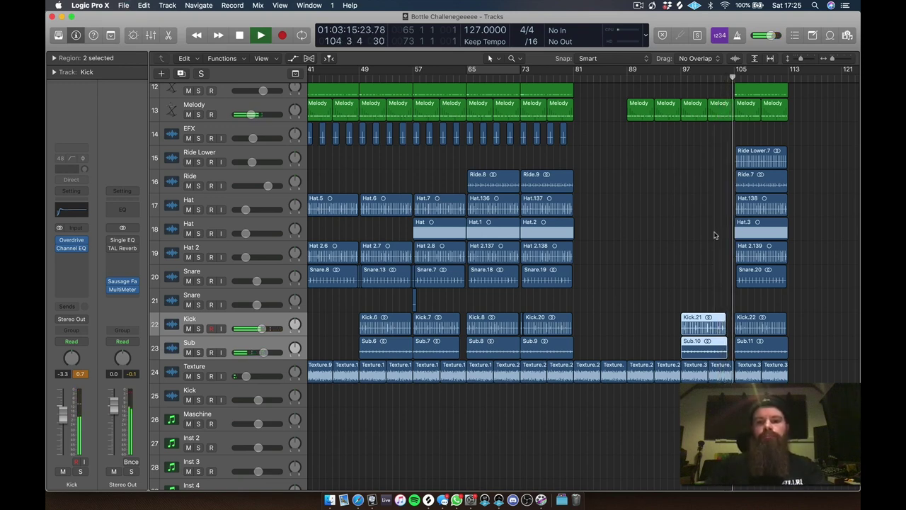
# - Copy all tone, melody, drum, sub and texture regions of bars 105 to 113 to bar 113 with their automation data
pyautogui.press('a')
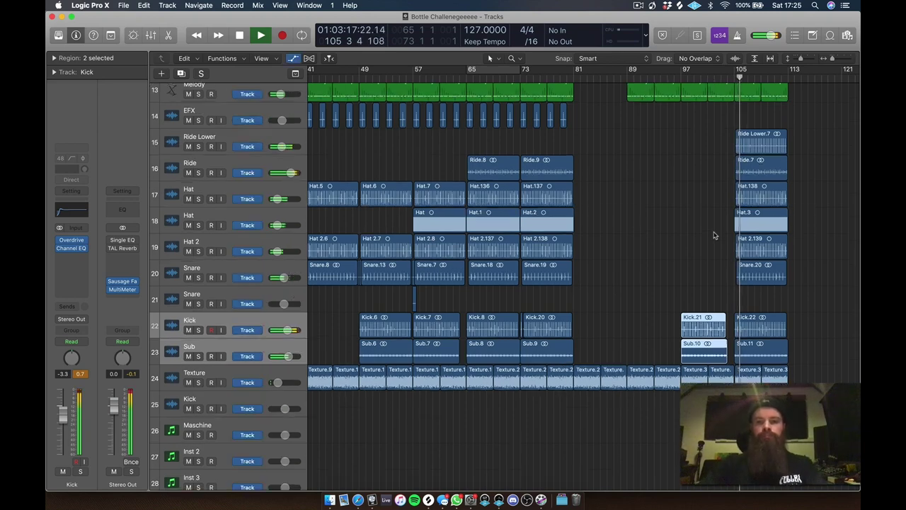
pyautogui.press('a')
pyautogui.press('super+Up')
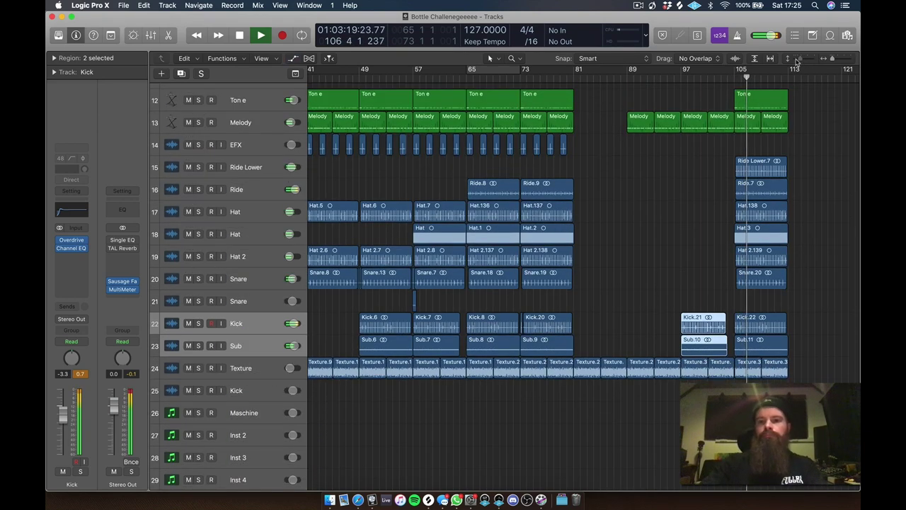
pyautogui.press('super+Up')
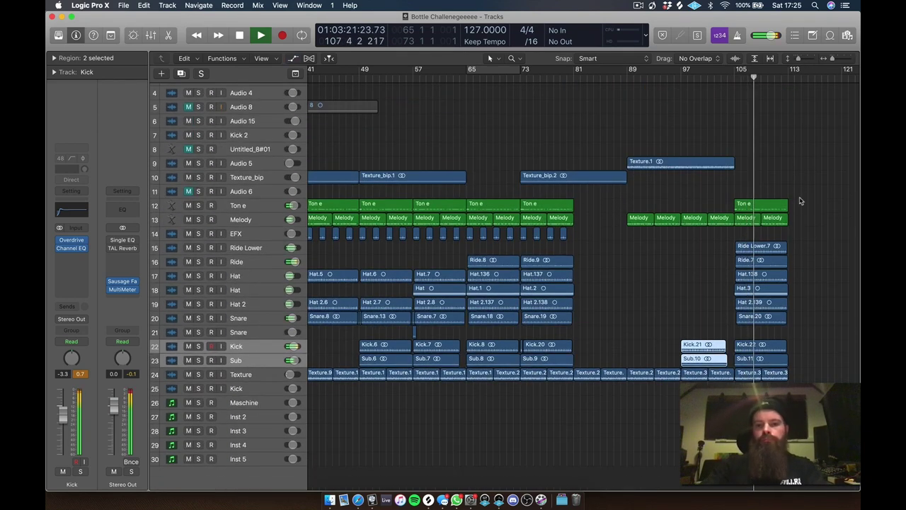
pyautogui.moveTo(810, 189); pyautogui.dragTo(794, 376)
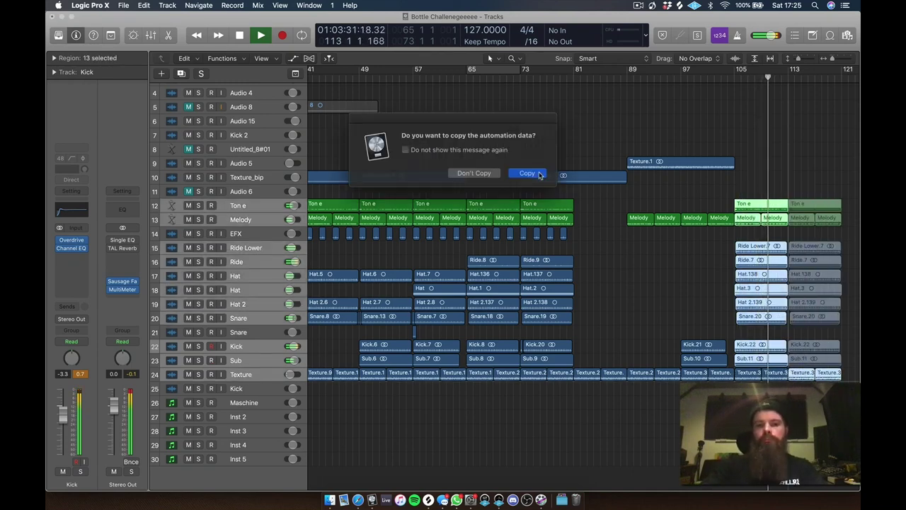
pyautogui.press('Return')
# - Ramp the Melody track's reverb wet automation from 0 at bar 113 to 0.4245 at bar 117, then down to 0.1917 near bar 120
pyautogui.press('a')
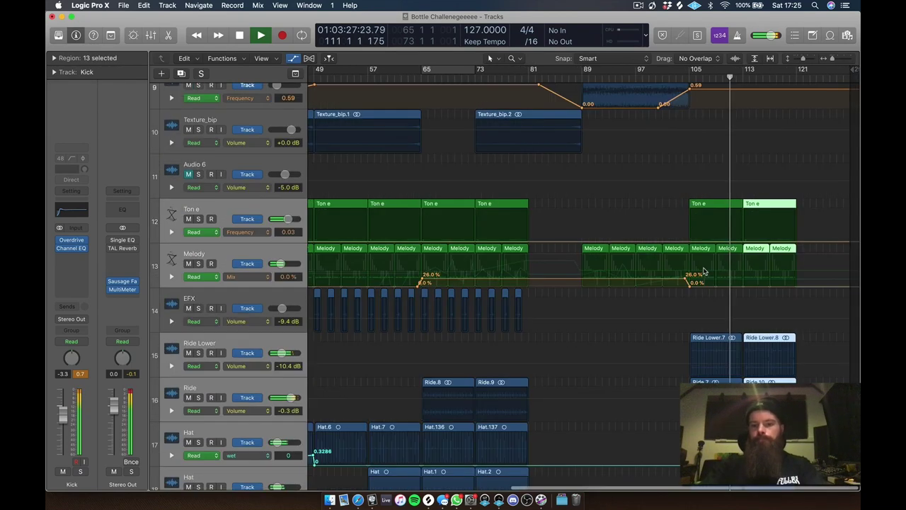
pyautogui.click(743, 289)
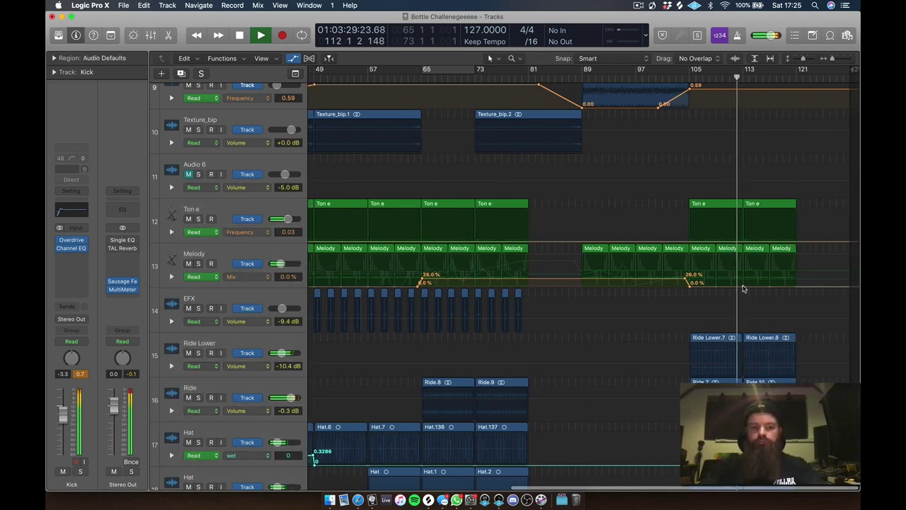
pyautogui.click(256, 278)
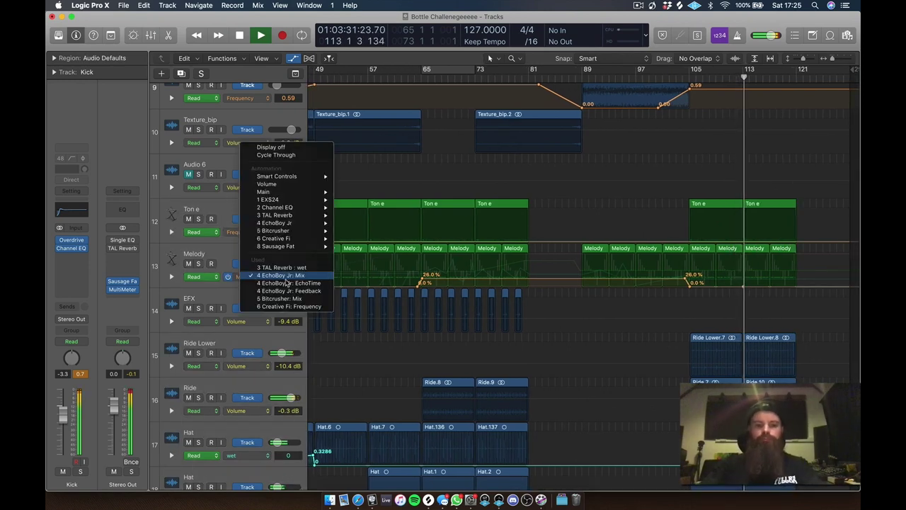
pyautogui.click(287, 268)
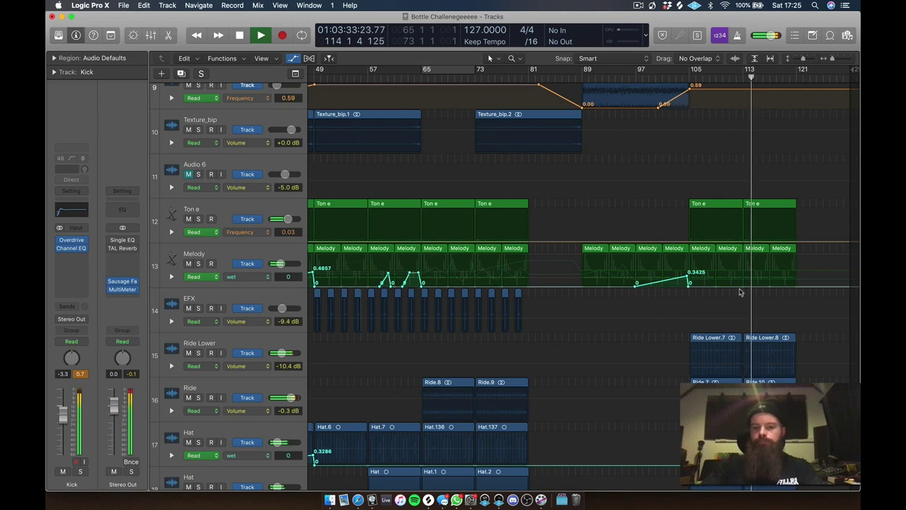
pyautogui.click(770, 277)
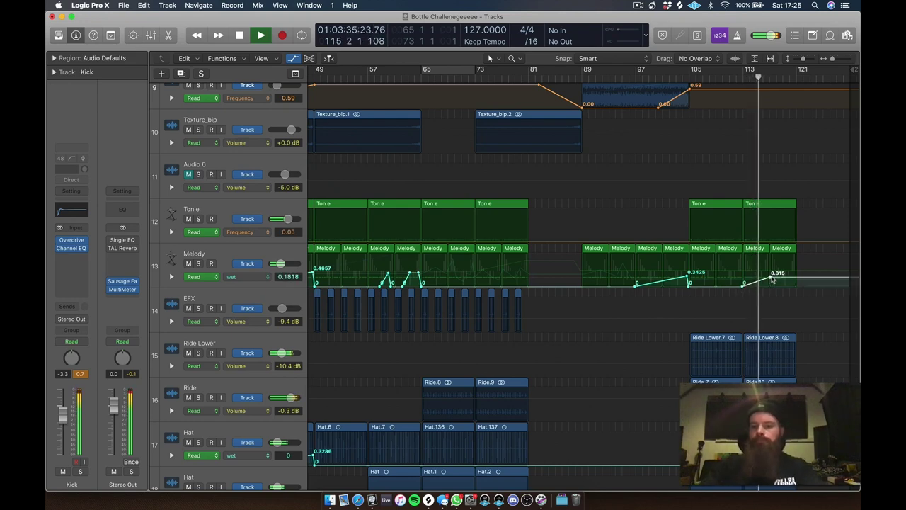
pyautogui.moveTo(770, 276); pyautogui.dragTo(772, 276)
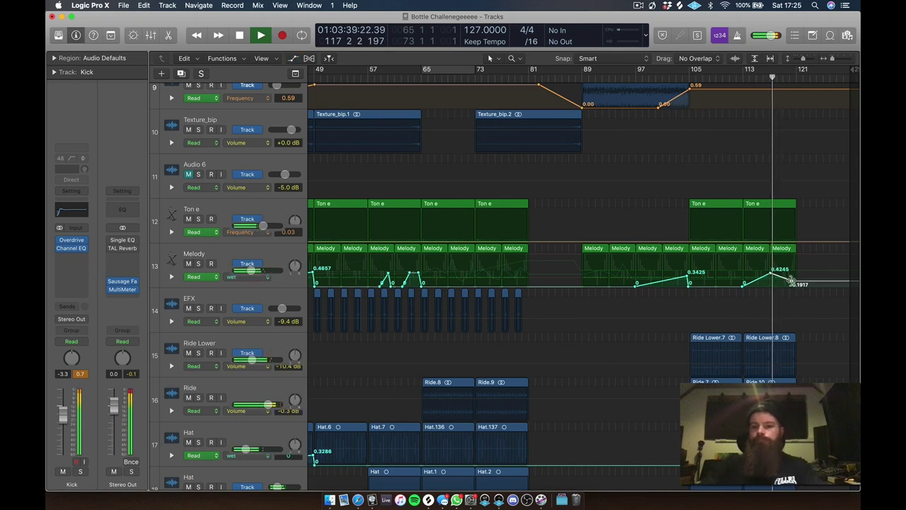
pyautogui.press('a')
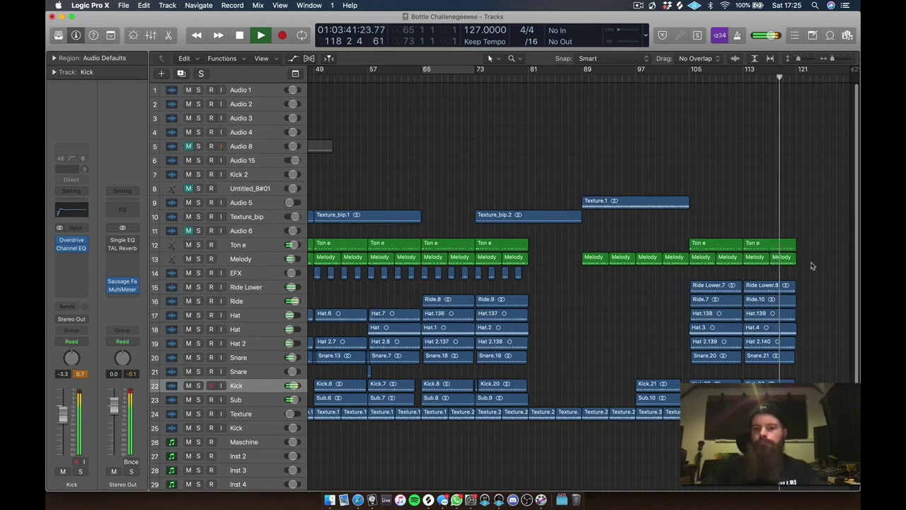
# - Try to extend the Ton e and Melody regions of bar 113, and restart playback from about bar 112
pyautogui.moveTo(784, 266); pyautogui.dragTo(750, 244)
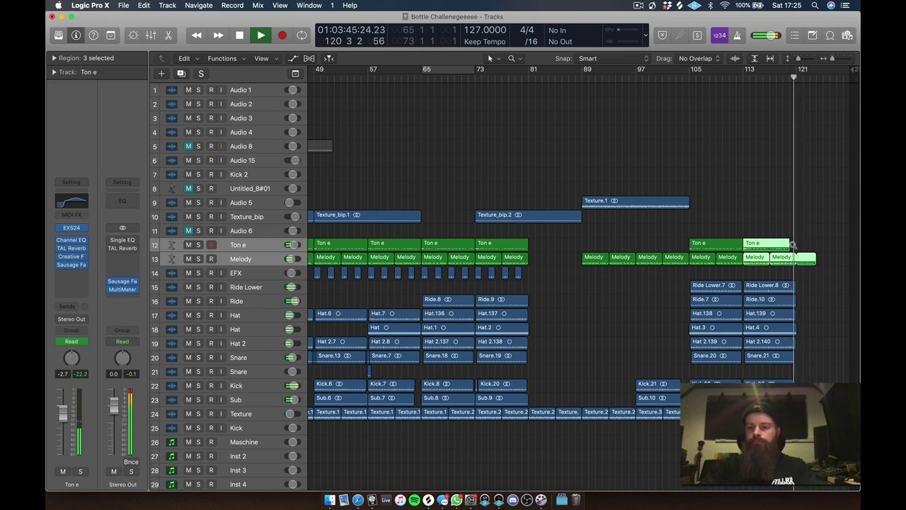
pyautogui.press('space')
pyautogui.press('space')
pyautogui.click(737, 79)
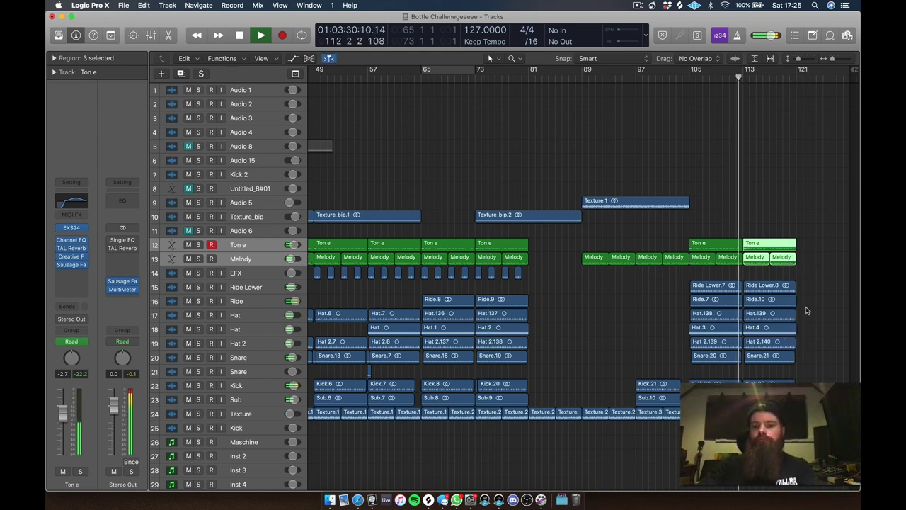
# - Copy all regions of bars 113 to 121 to bar 121 together with their automation data
pyautogui.press('z')
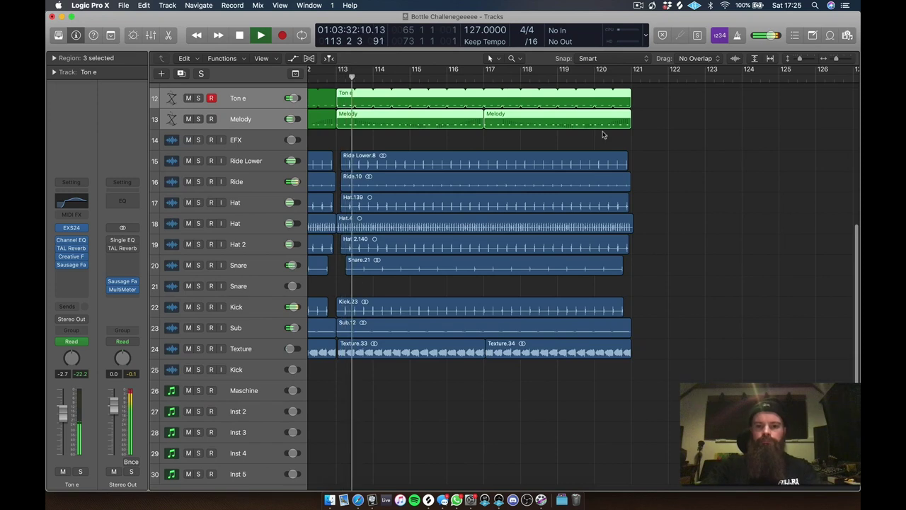
pyautogui.moveTo(651, 95); pyautogui.dragTo(654, 353)
pyautogui.click(526, 172)
pyautogui.press('z')
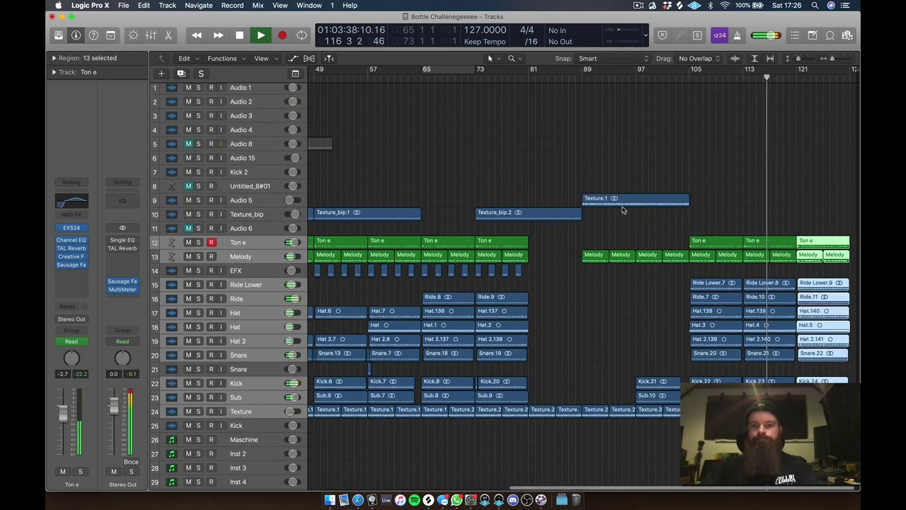
# - Extend the project end past bar 129, and copy Audio 5's Texture region of bar 89 and the eight EFX regions of bars 65 to 81 to bar 121
pyautogui.click(785, 376)
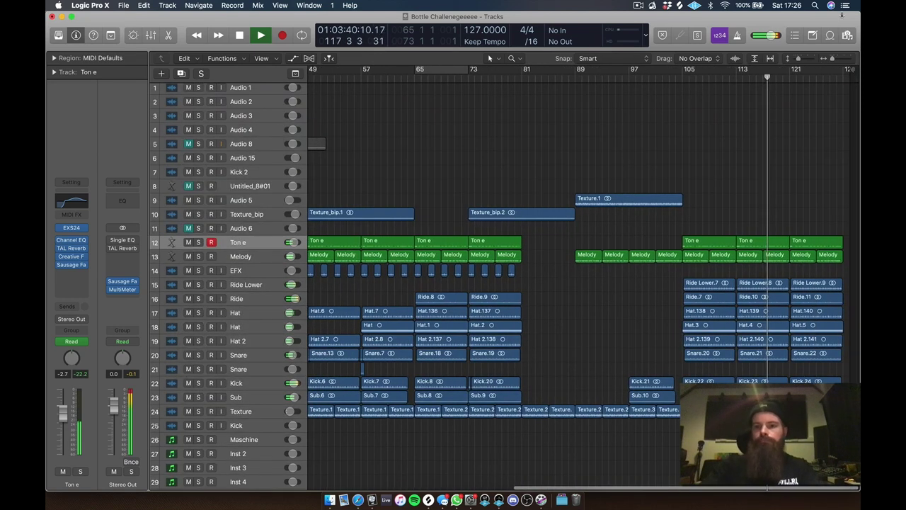
pyautogui.moveTo(852, 69); pyautogui.dragTo(860, 71)
pyautogui.moveTo(585, 199); pyautogui.dragTo(805, 199)
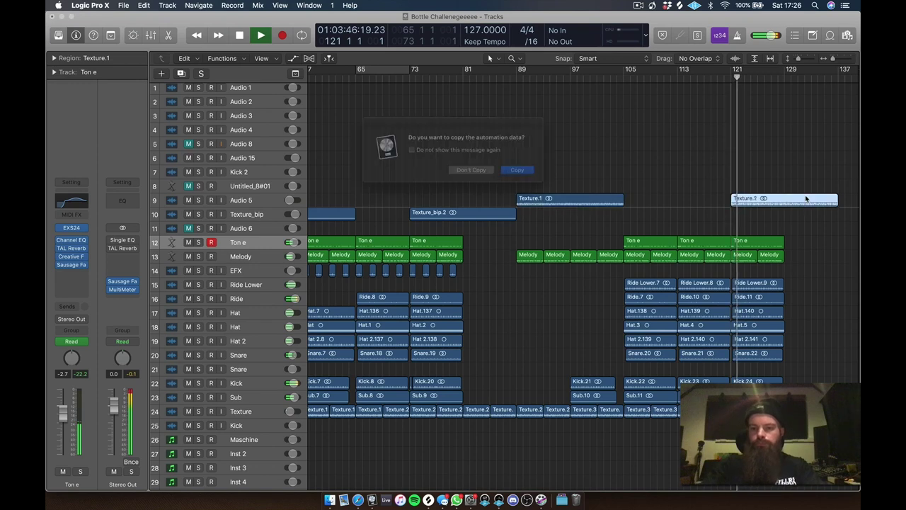
pyautogui.press('Return')
pyautogui.moveTo(453, 278); pyautogui.dragTo(737, 271)
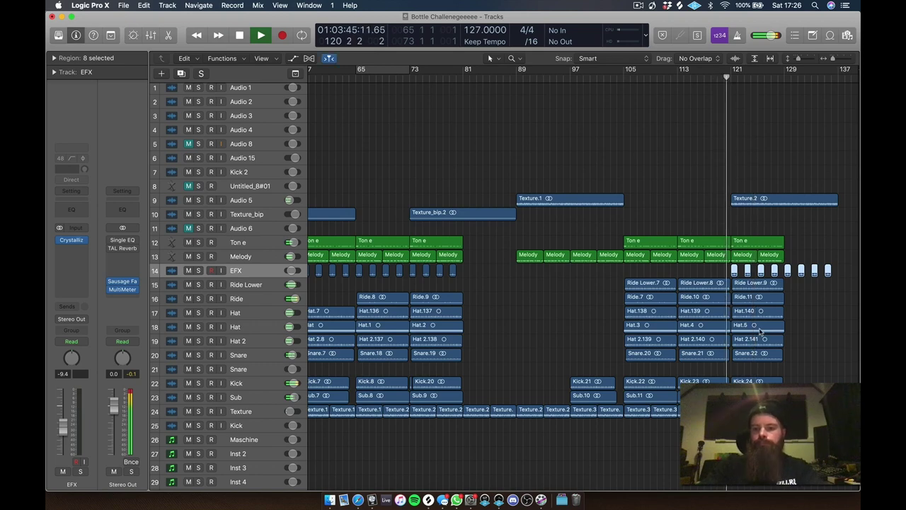
# - Start the Audio 5 track's Frequency ramp at about bar 119 so it falls from 0.59 to 0.00 at bar 121
pyautogui.moveTo(804, 214); pyautogui.dragTo(772, 362)
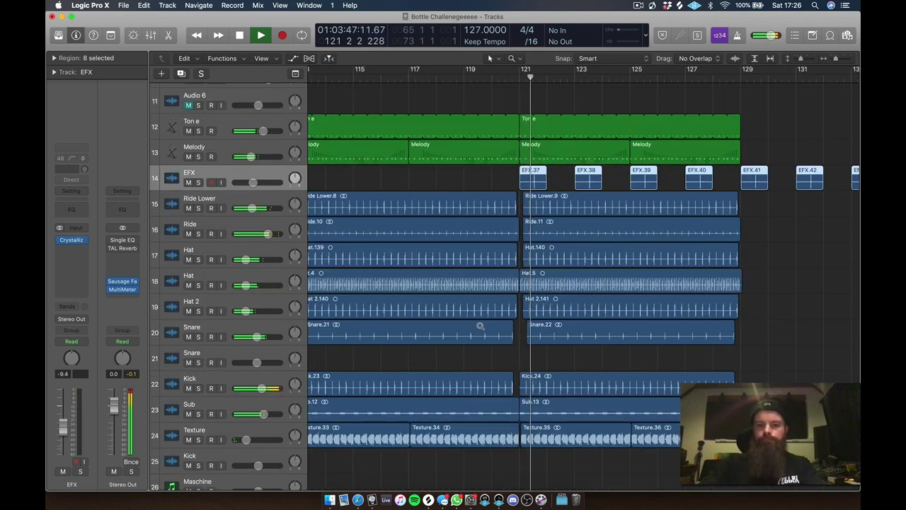
pyautogui.scroll(5, 487, 243)
pyautogui.press('a')
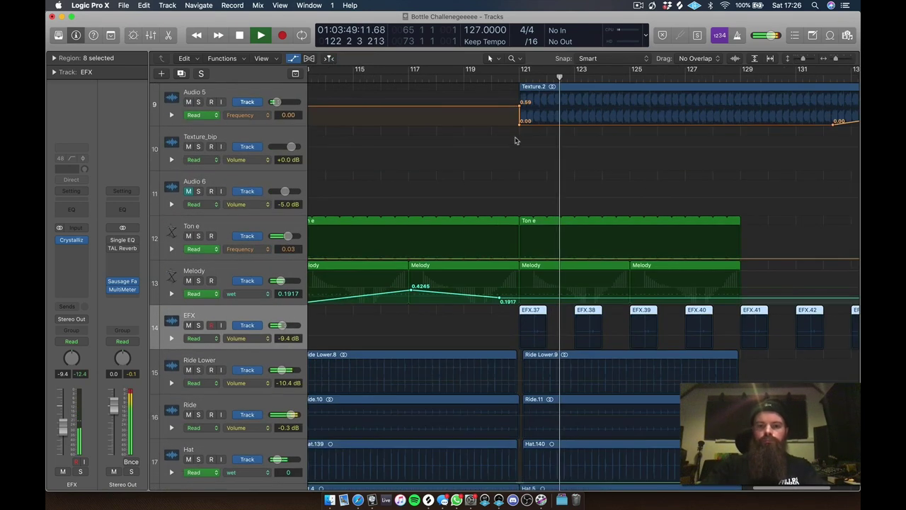
pyautogui.moveTo(520, 107); pyautogui.dragTo(470, 107)
pyautogui.keyDown('ctrl'); pyautogui.keyDown('alt'); pyautogui.click(535, 160); pyautogui.keyUp('alt'); pyautogui.keyUp('ctrl')
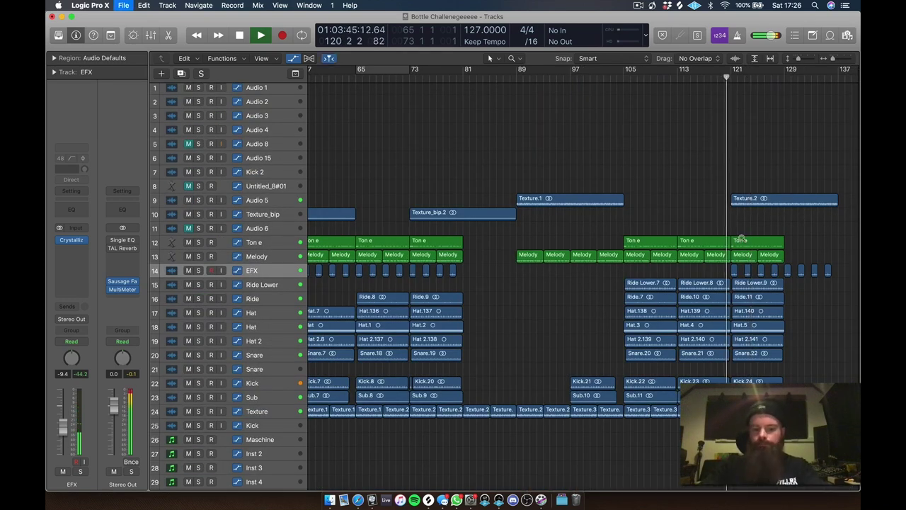
# - Peak the Melody track's reverb wet at 0.4657 near bar 123, and raise its EchoBoy Jr Mix to 32.7% after bar 125 and 41.1% at bar 129
pyautogui.press('a')
pyautogui.press('a')
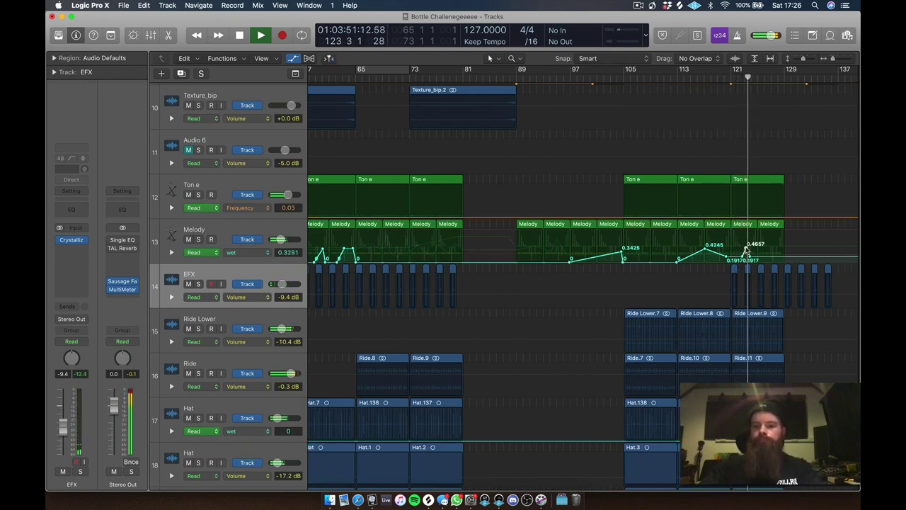
pyautogui.click(250, 252)
pyautogui.click(258, 259)
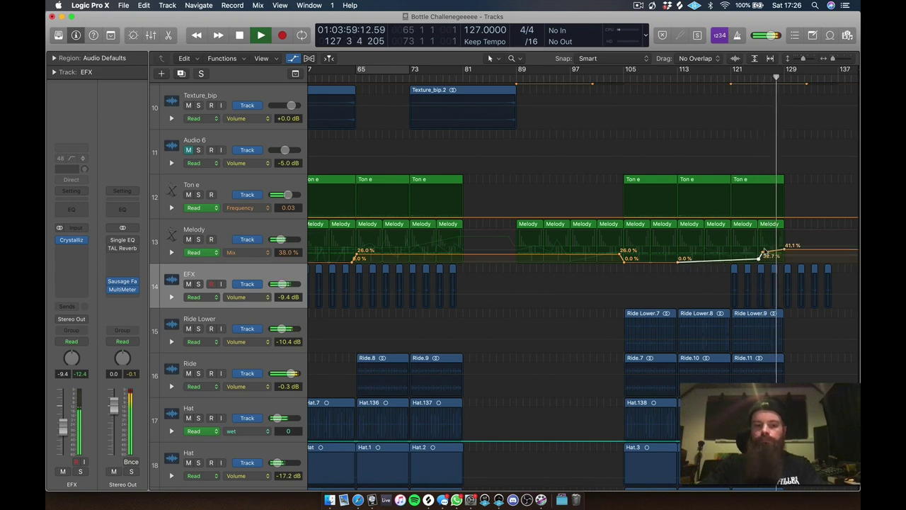
pyautogui.press('a')
pyautogui.click(731, 80)
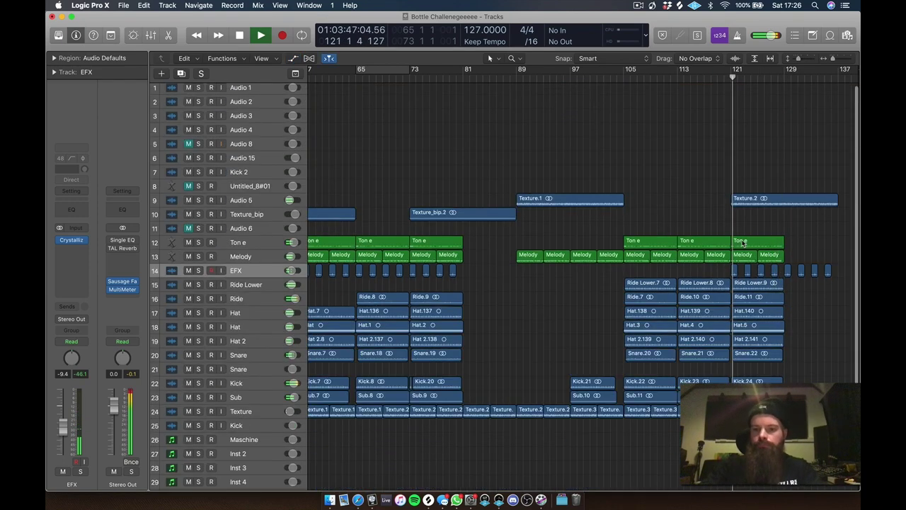
# - Ramp the Melody track's TAL Reverb wet automation up from about bar 125 to 0.5205 just before bar 129
pyautogui.click(257, 256)
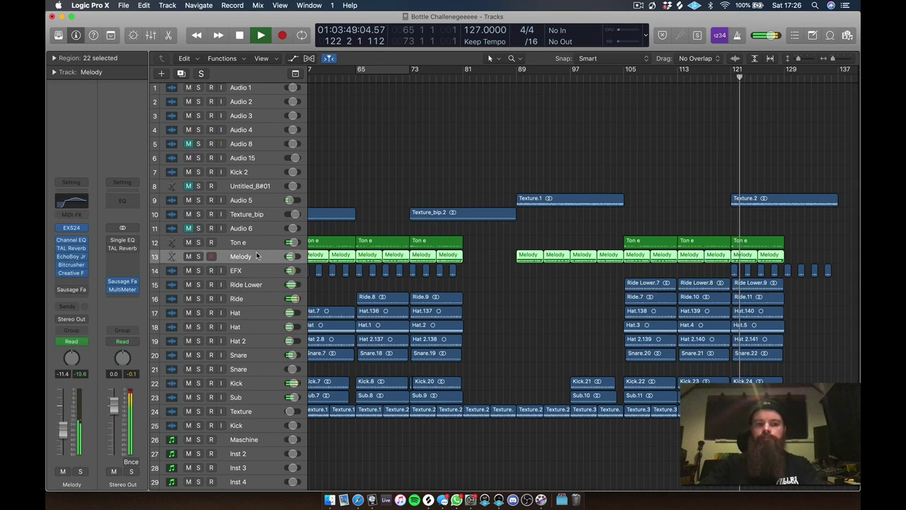
pyautogui.click(841, 248)
pyautogui.press('a')
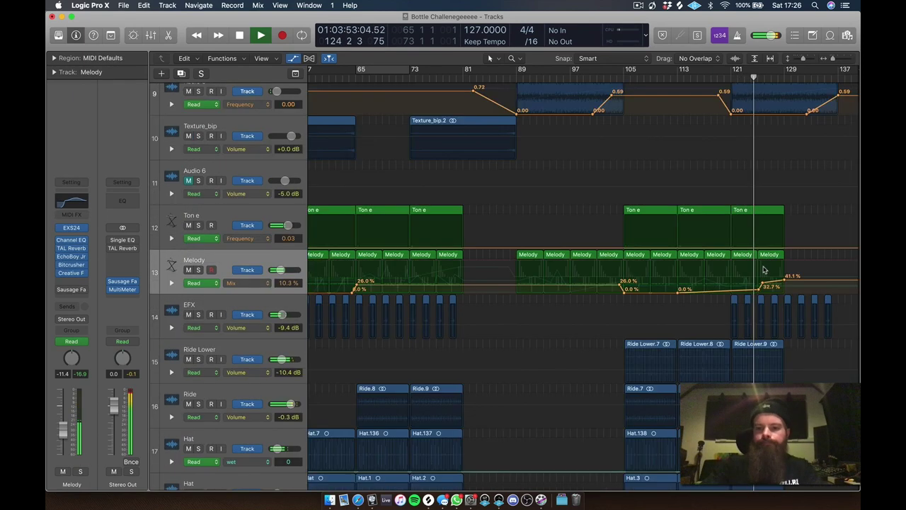
pyautogui.click(248, 283)
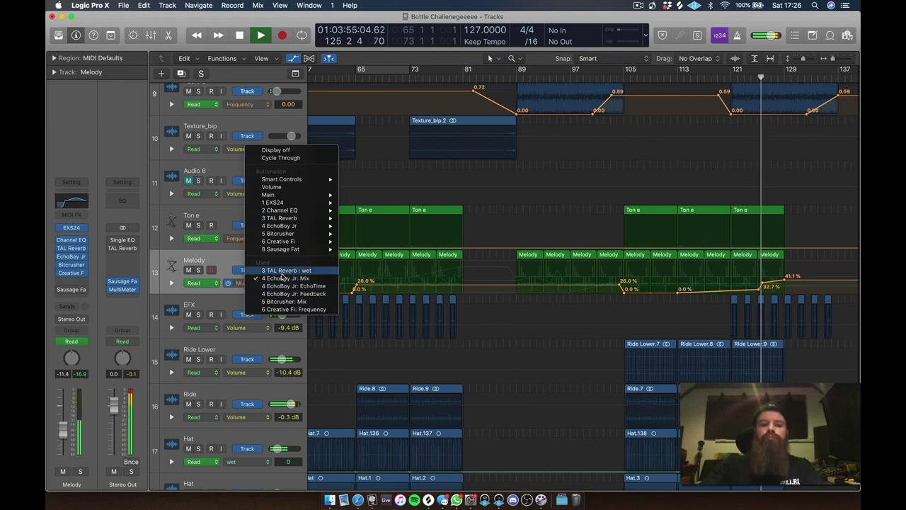
pyautogui.click(286, 270)
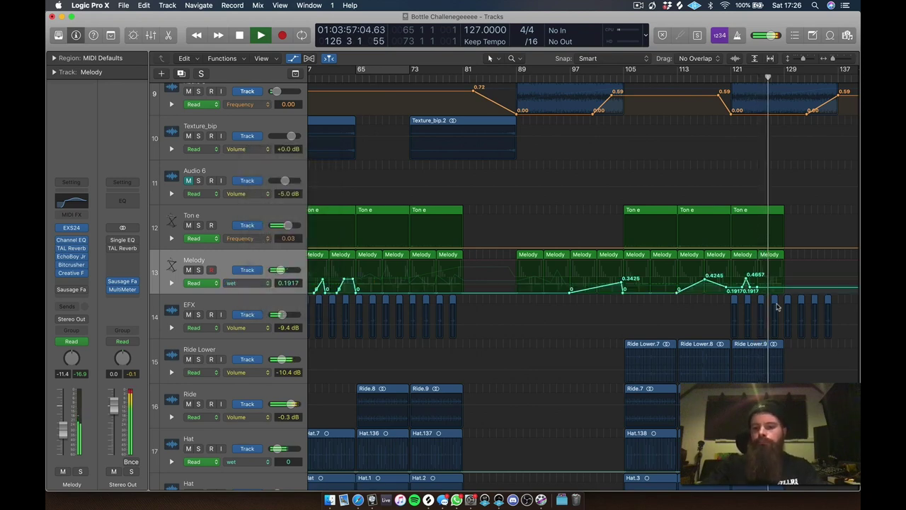
pyautogui.moveTo(781, 279); pyautogui.dragTo(782, 276)
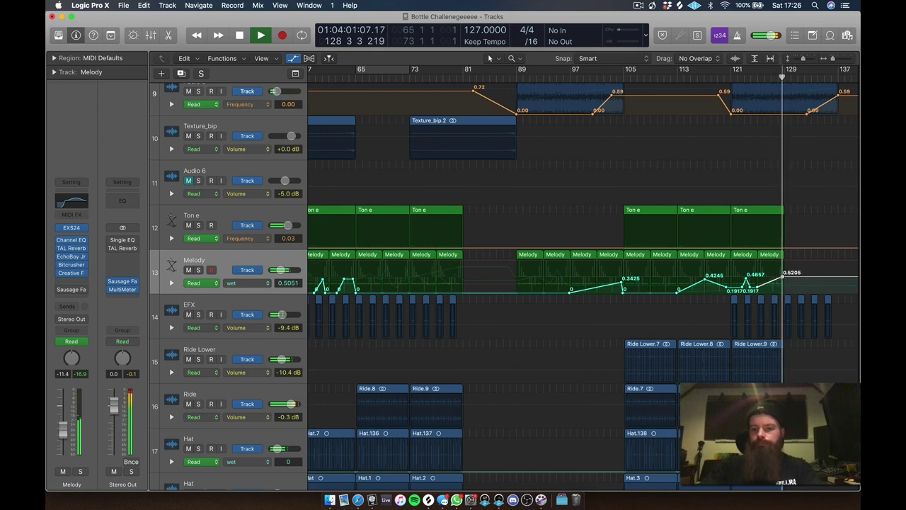
pyautogui.press('a')
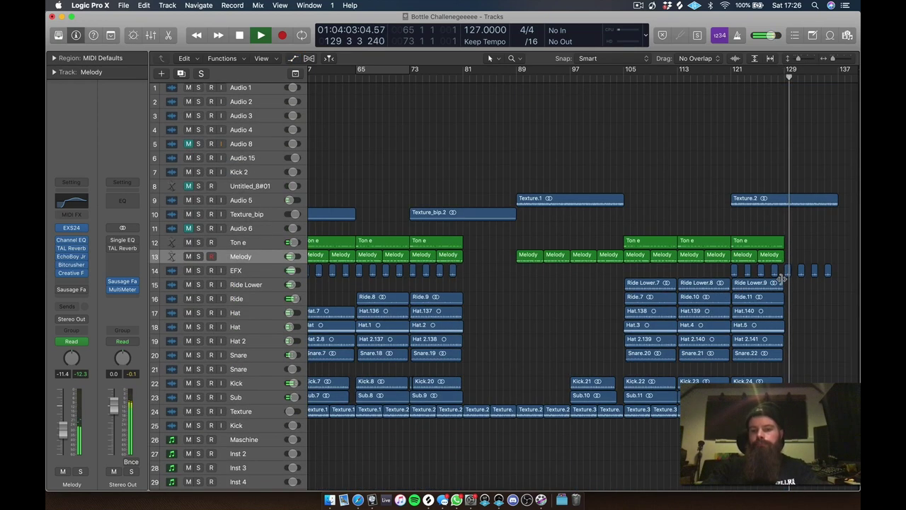
# - Copy the ten ride, hat, snare, kick, sub and texture regions of bar 121 to bar 129
pyautogui.moveTo(801, 287); pyautogui.dragTo(741, 403)
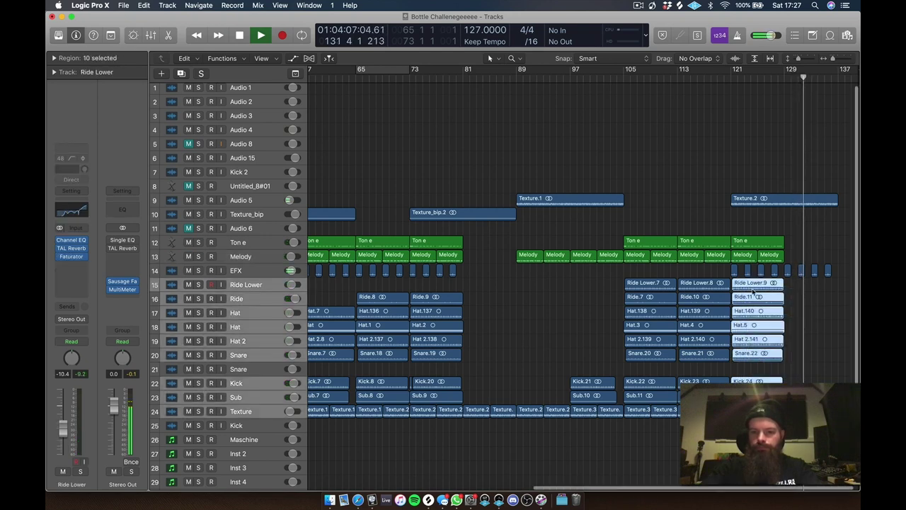
pyautogui.moveTo(753, 291); pyautogui.dragTo(788, 279)
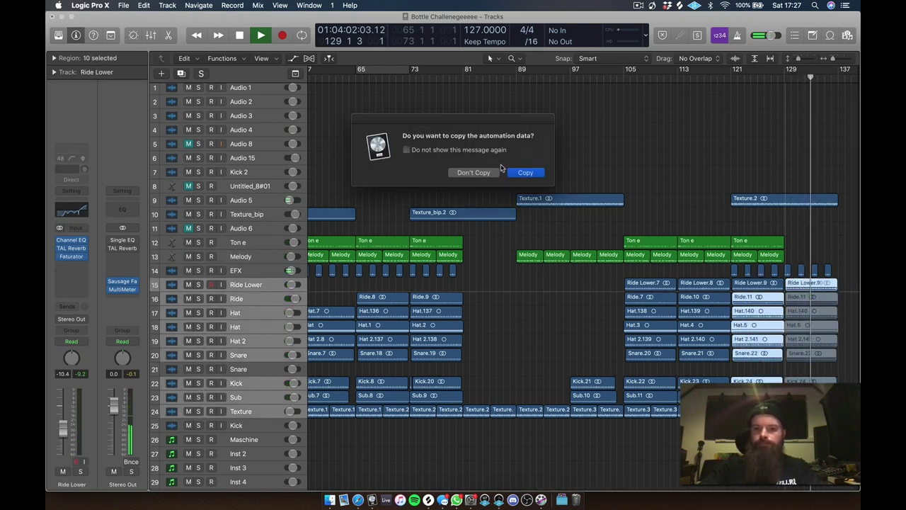
pyautogui.press('Return')
# - Copy the Ton e and Melody regions of bar 121 to bar 129 without automation data, and delete the Kick region at bar 129
pyautogui.moveTo(791, 235); pyautogui.dragTo(743, 256)
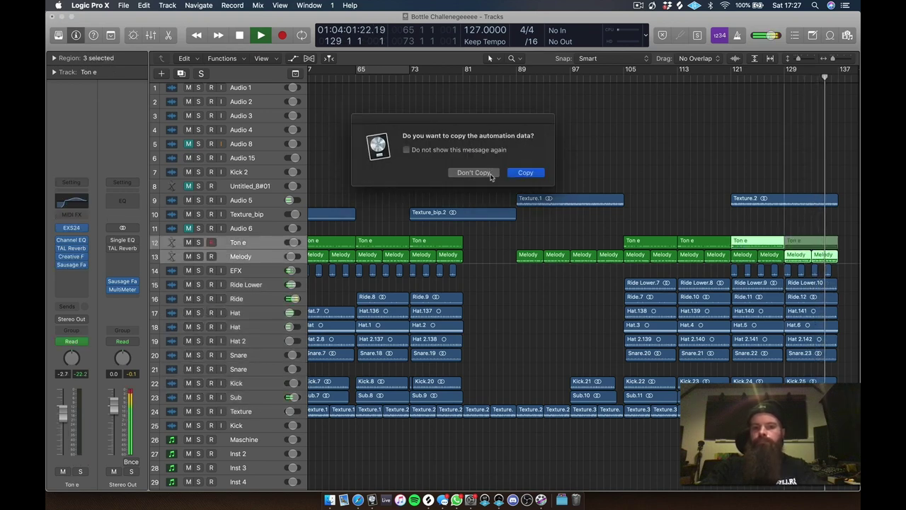
pyautogui.click(487, 173)
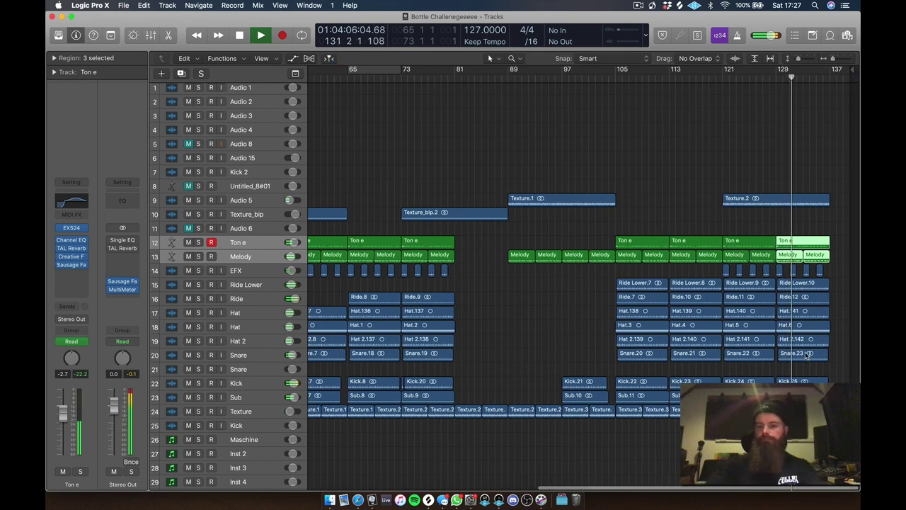
pyautogui.click(802, 386)
pyautogui.press('Delete')
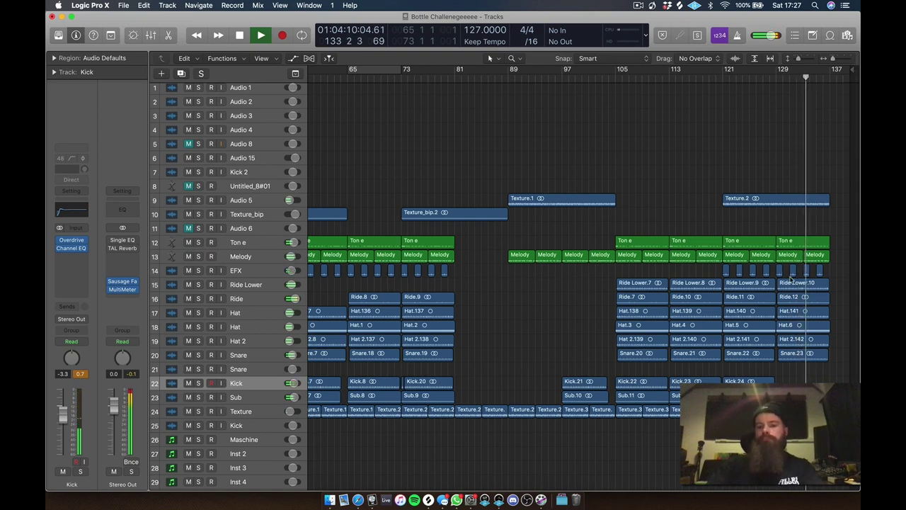
# - Make the Melody track's reverb wet automation fall from its bar 129 peak to 0.2329 just before bar 137
pyautogui.press('a')
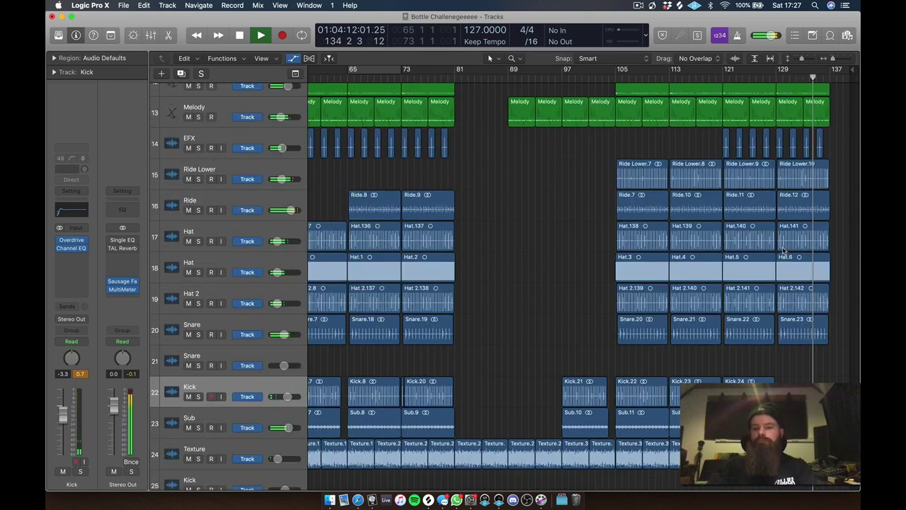
pyautogui.scroll(5, 811, 111)
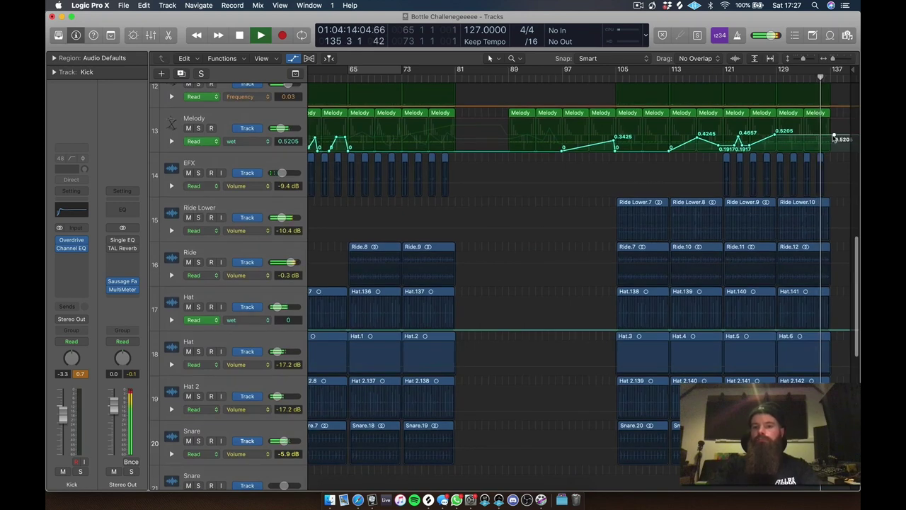
pyautogui.moveTo(835, 136); pyautogui.dragTo(836, 142)
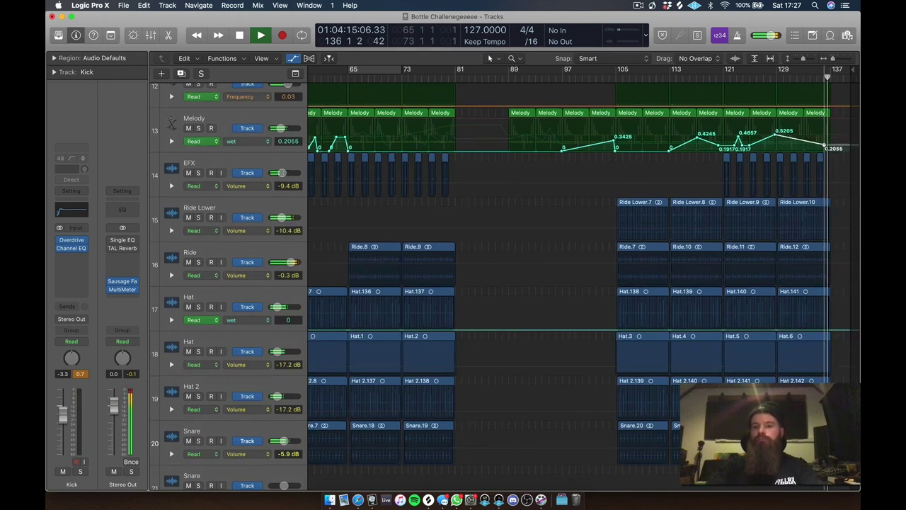
pyautogui.press('a')
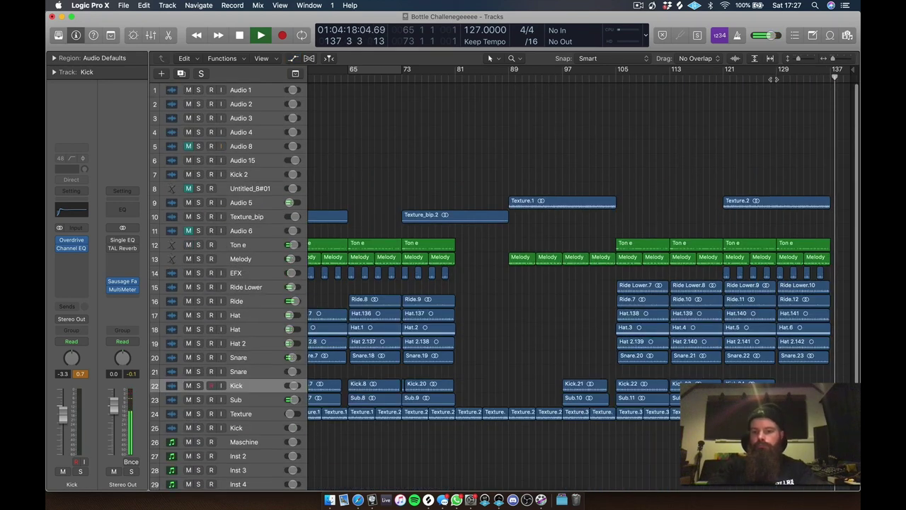
# - Extend the project end past bar 169, and copy the Sub region of bar 129 and the Kick region of bar 121 to bar 137
pyautogui.click(775, 80)
pyautogui.hscroll(5, 855, 213)
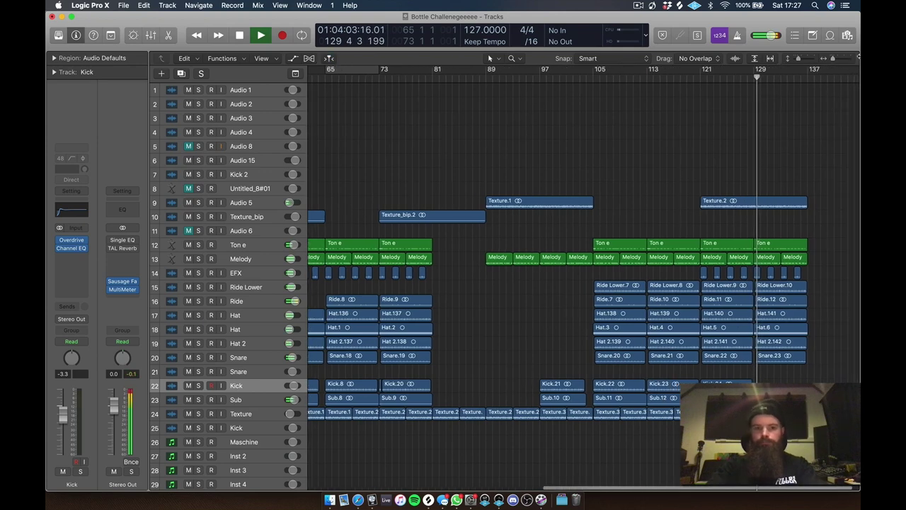
pyautogui.hscroll(3, 537, 425)
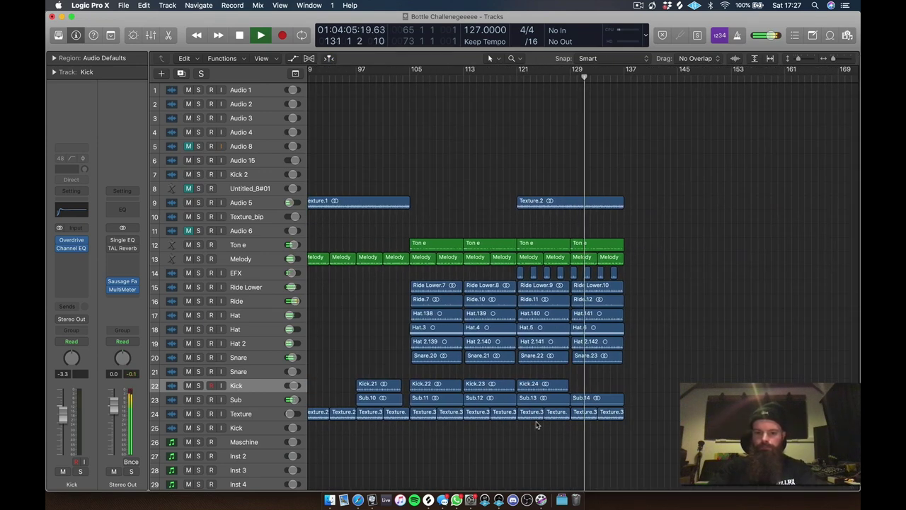
pyautogui.moveTo(591, 400); pyautogui.dragTo(644, 399)
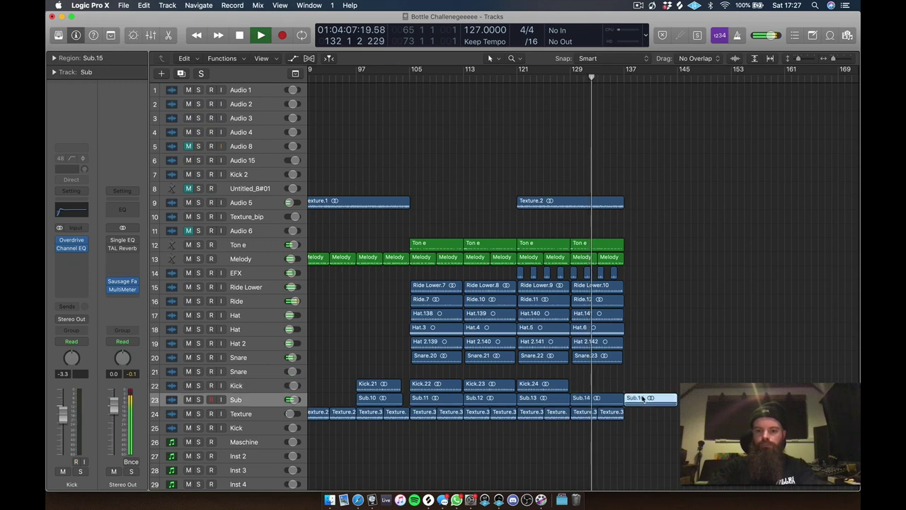
pyautogui.moveTo(543, 389); pyautogui.dragTo(650, 397)
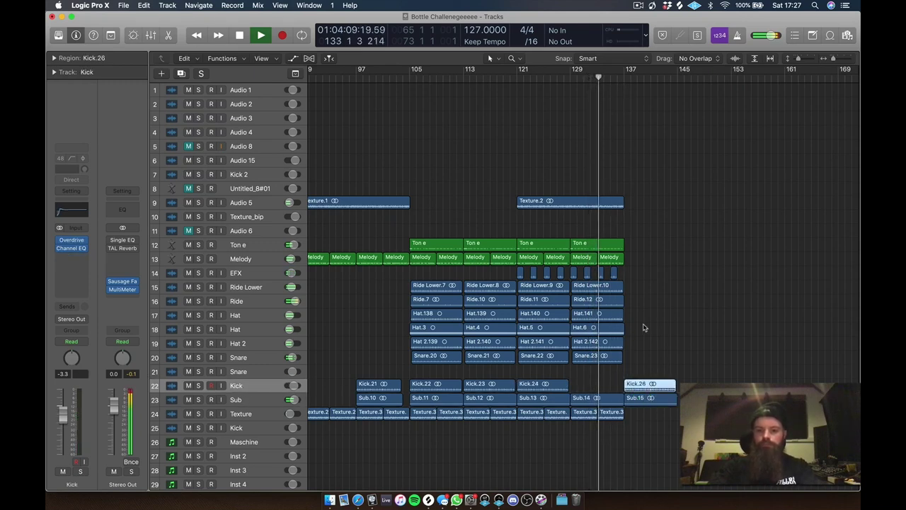
# - Copy the lower Hat, Hat 2, Snare, Ton e and Texture regions of bar 129 to bar 137, leaving out Ton e's automation data
pyautogui.moveTo(647, 323); pyautogui.dragTo(593, 367)
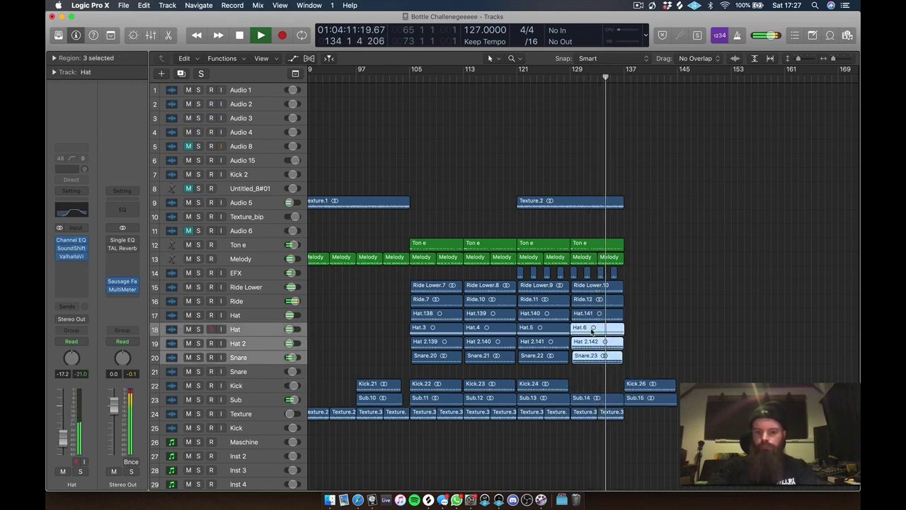
pyautogui.moveTo(594, 331); pyautogui.dragTo(647, 330)
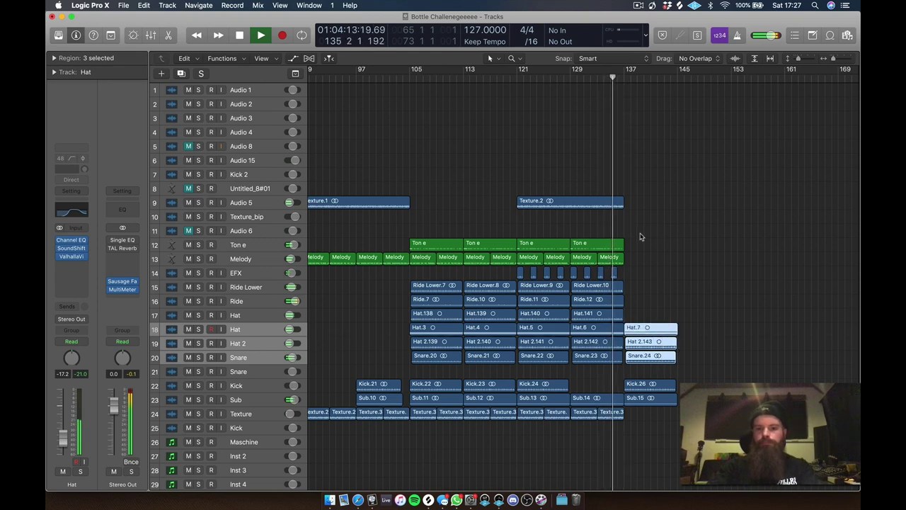
pyautogui.click(577, 246)
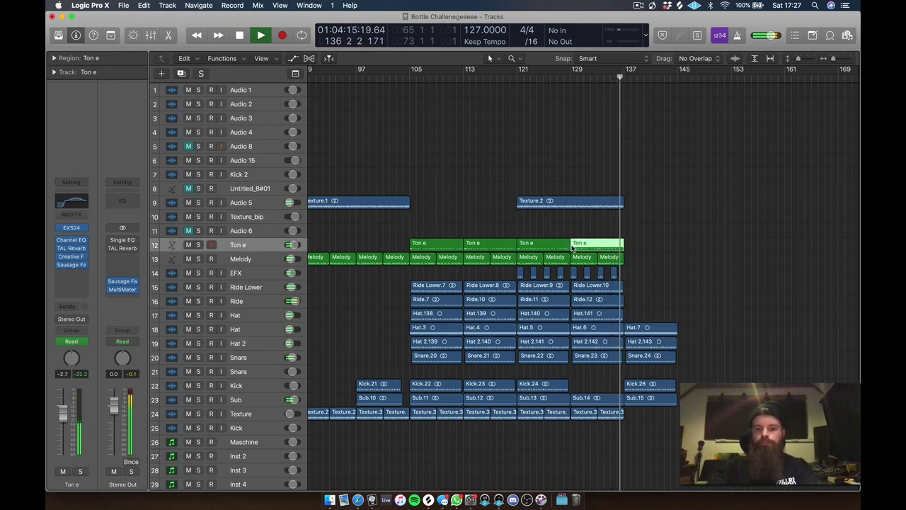
pyautogui.moveTo(572, 246); pyautogui.dragTo(628, 246)
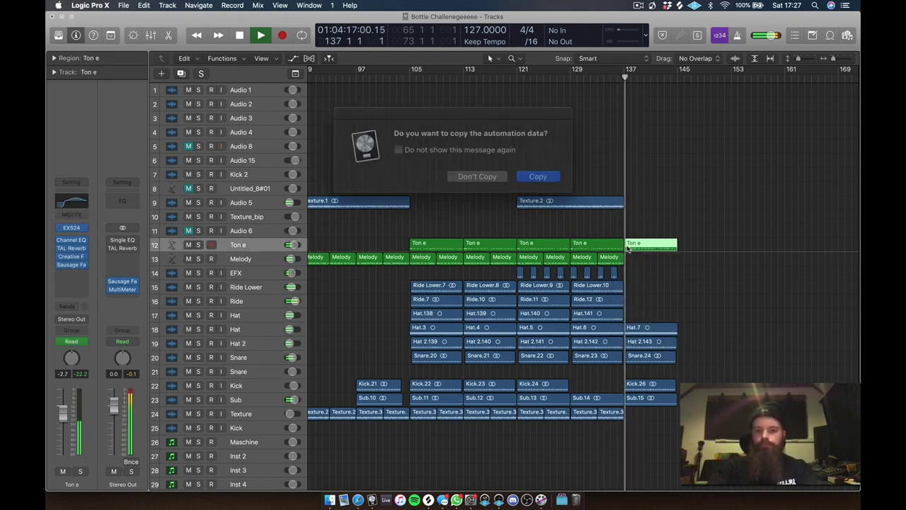
pyautogui.click(476, 175)
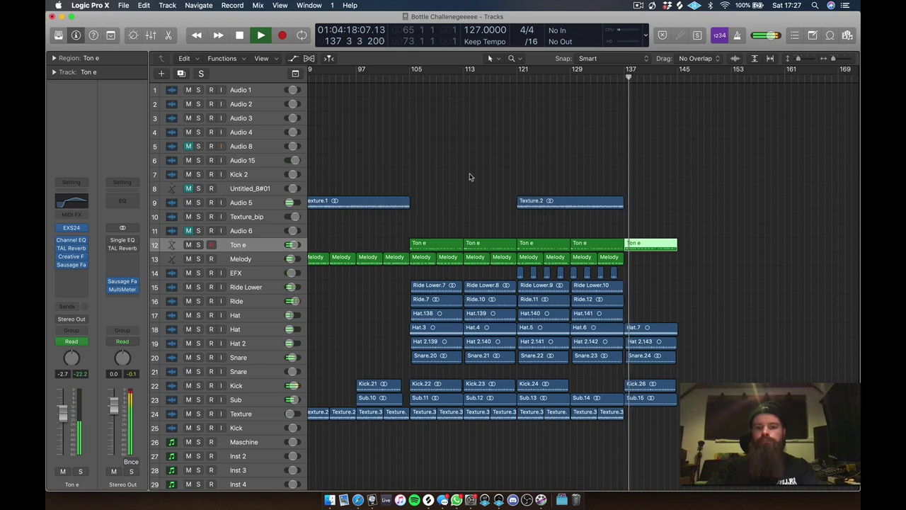
pyautogui.click(560, 81)
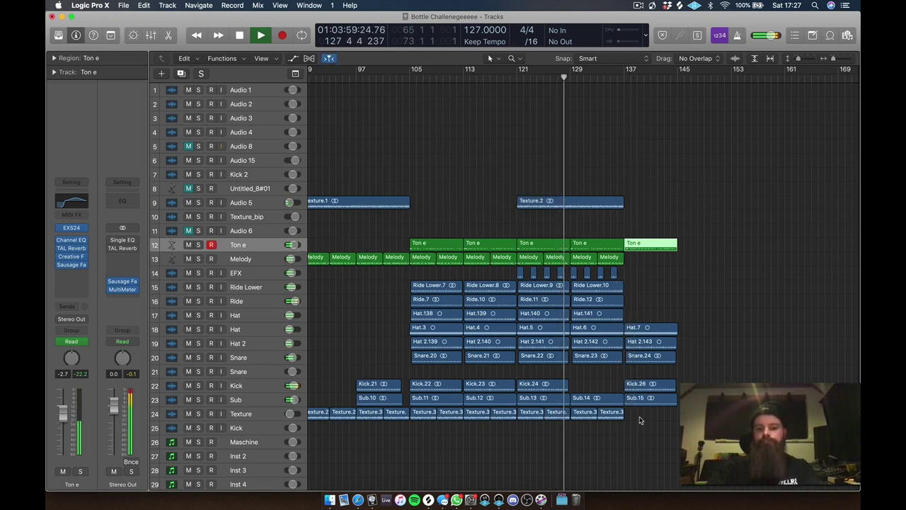
pyautogui.moveTo(641, 420)
pyautogui.mouseDown()
pyautogui.moveTo(529, 418)
pyautogui.moveTo(649, 415)
pyautogui.moveTo(636, 419)
pyautogui.mouseUp()
# - Lower the Melody track's channel volume to -12.8 dB and check its reverb wet automation
pyautogui.click(267, 258)
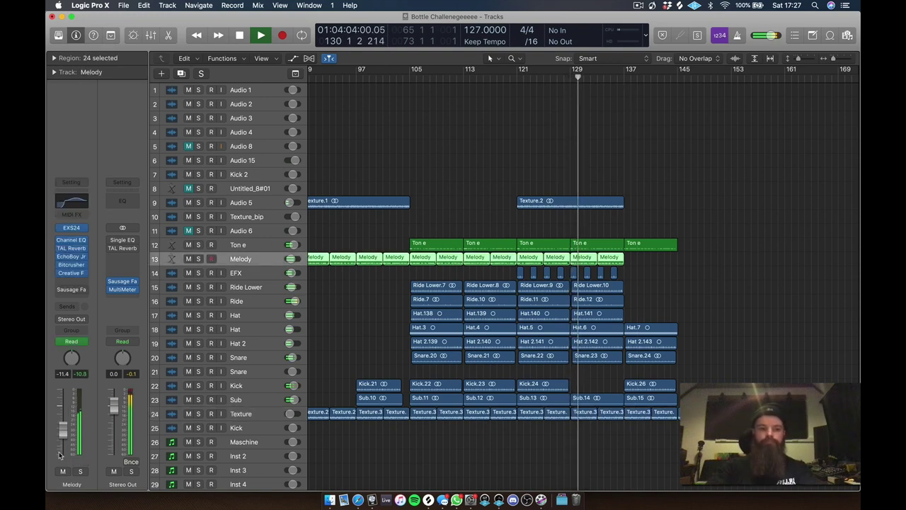
pyautogui.moveTo(63, 430); pyautogui.dragTo(64, 439)
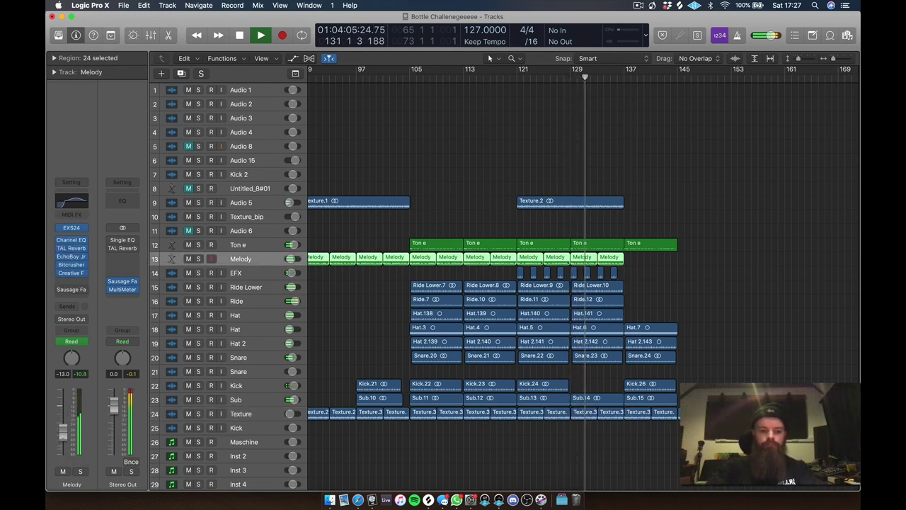
pyautogui.press('a')
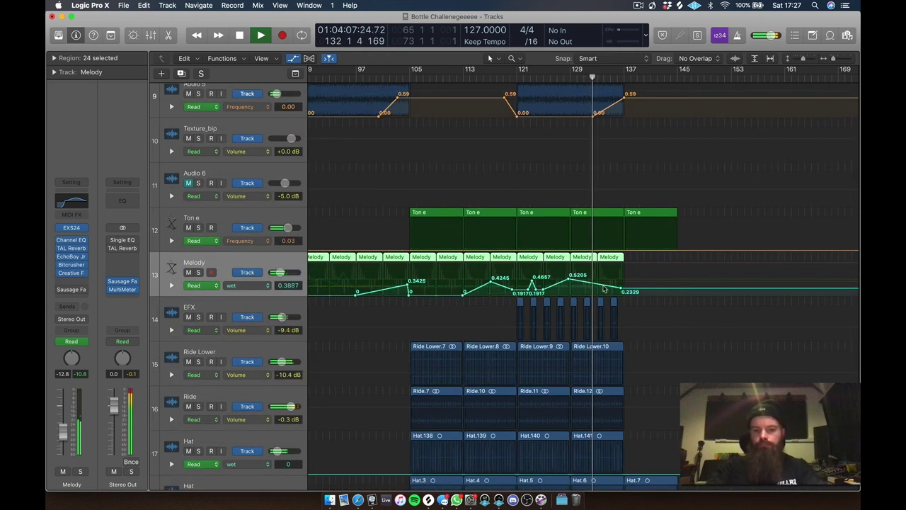
pyautogui.press('a')
# - Copy the two Melody regions of bar 129 to bar 137 without automation data, and replay from about bar 128 with automation shown
pyautogui.click(590, 262)
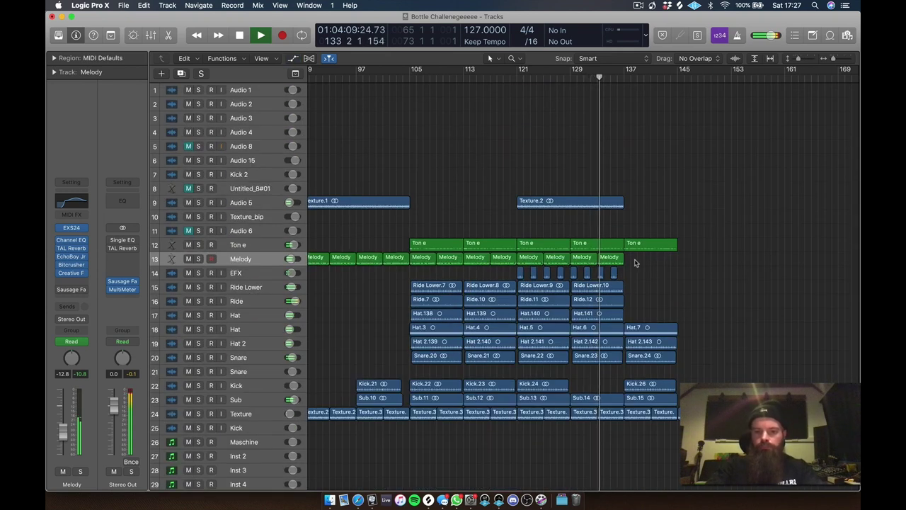
pyautogui.moveTo(590, 263); pyautogui.dragTo(644, 265)
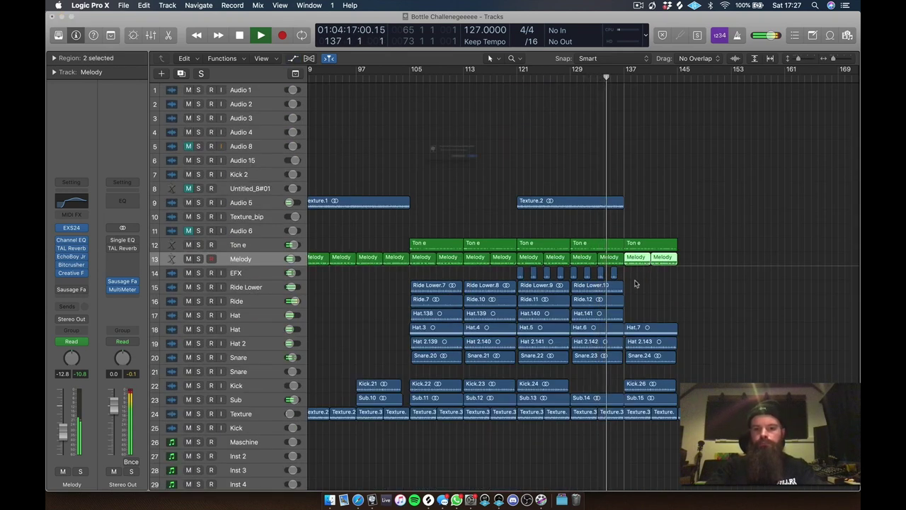
pyautogui.click(507, 174)
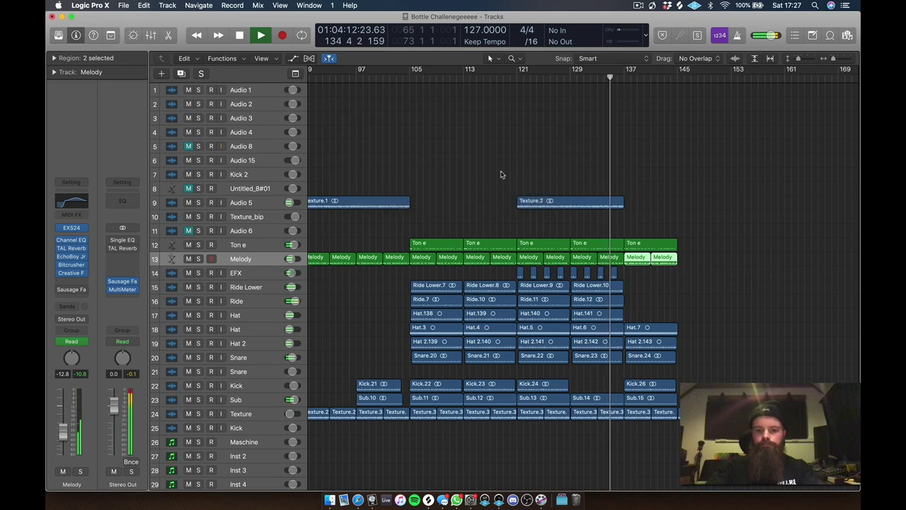
pyautogui.click(566, 76)
pyautogui.press('a')
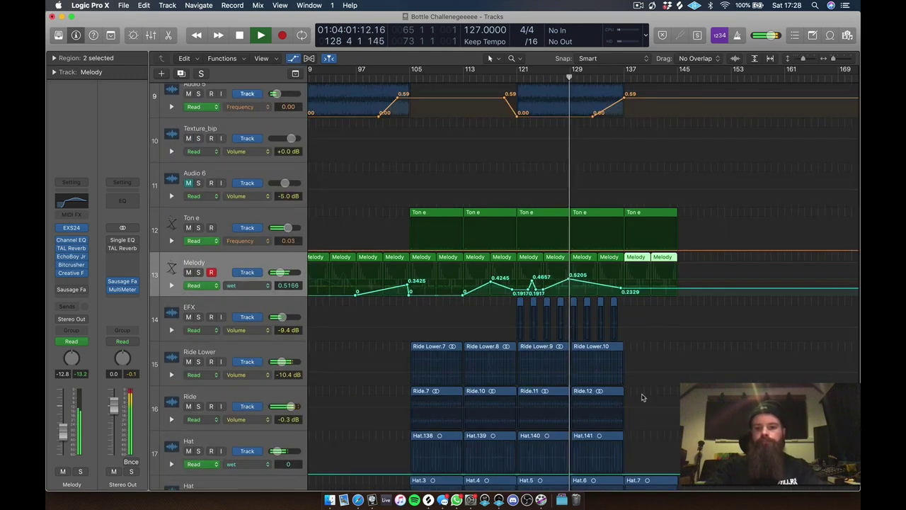
# - Show the Melody track's EchoBoy Jr Mix automation and drop it to 0.0 % at about bar 136
pyautogui.click(255, 285)
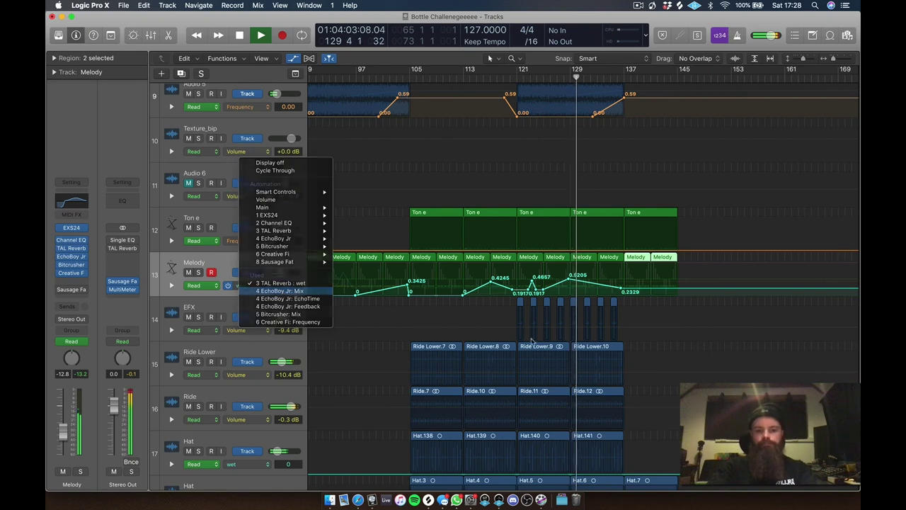
pyautogui.click(270, 296)
pyautogui.click(622, 283)
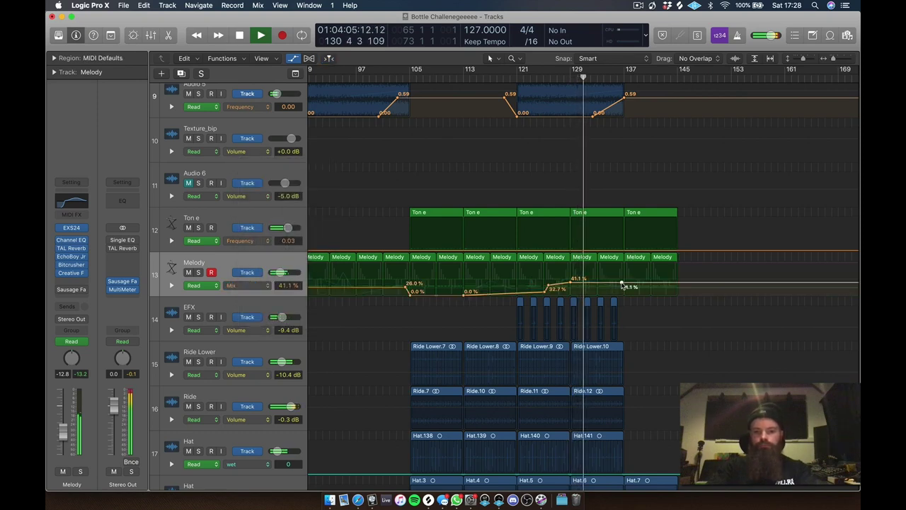
pyautogui.moveTo(622, 283); pyautogui.dragTo(623, 299)
# - Lower the Melody track's Bitcrusher Mix automation from its full level towards bar 137, and hide the automation
pyautogui.click(262, 286)
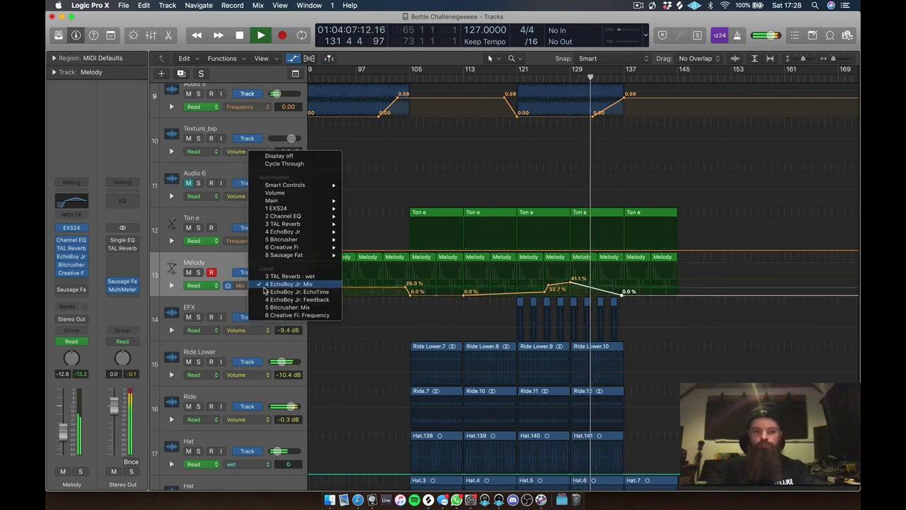
pyautogui.click(290, 307)
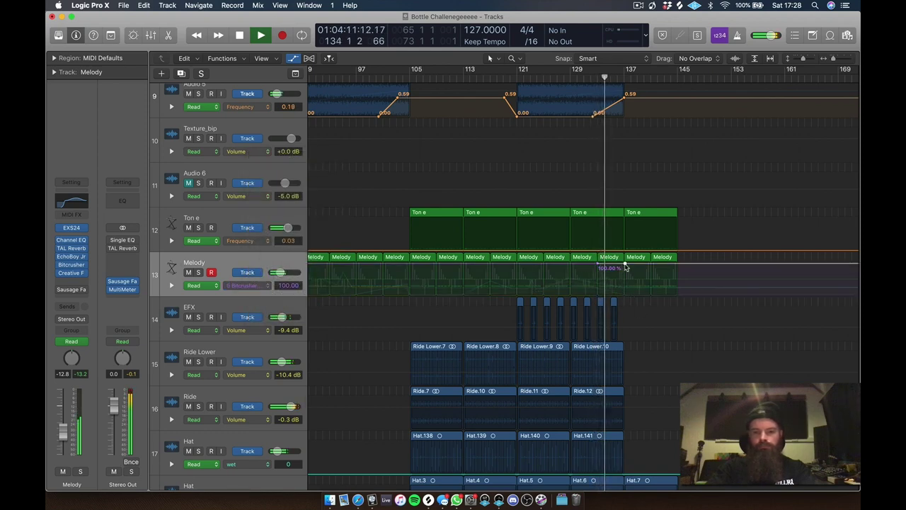
pyautogui.moveTo(599, 267); pyautogui.dragTo(624, 289)
pyautogui.press('a')
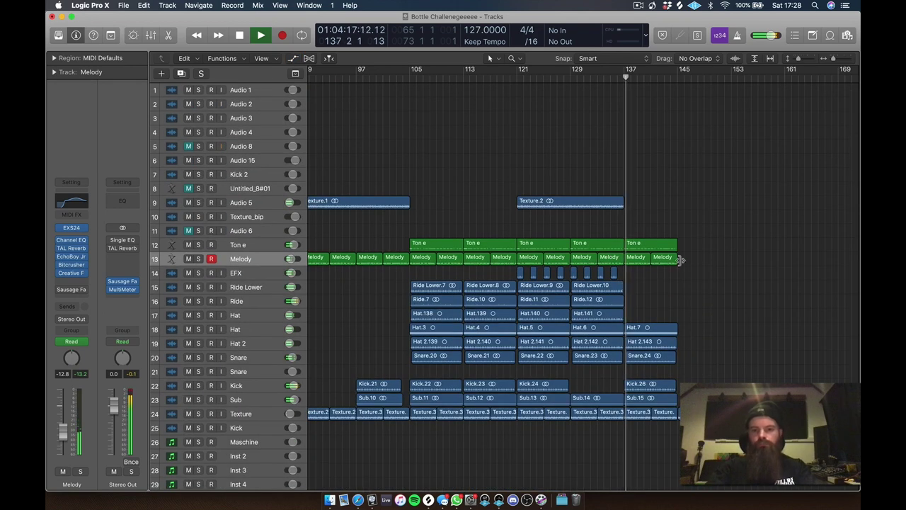
# - Copy the upper Hat region of bar 129 to bar 137 without its automation data, and replay from about bar 136
pyautogui.moveTo(681, 261); pyautogui.dragTo(646, 263)
pyautogui.keyDown('shift'); pyautogui.click(635, 264); pyautogui.keyUp('shift')
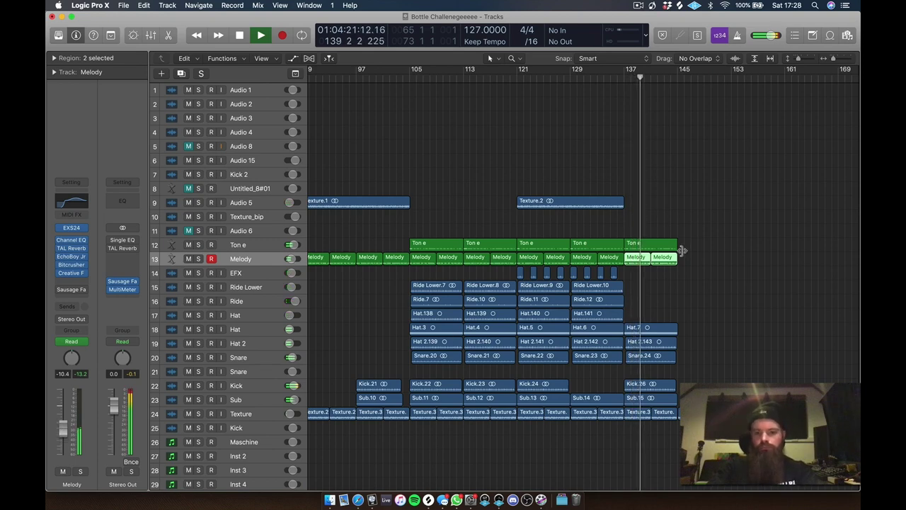
pyautogui.moveTo(686, 220); pyautogui.dragTo(634, 290)
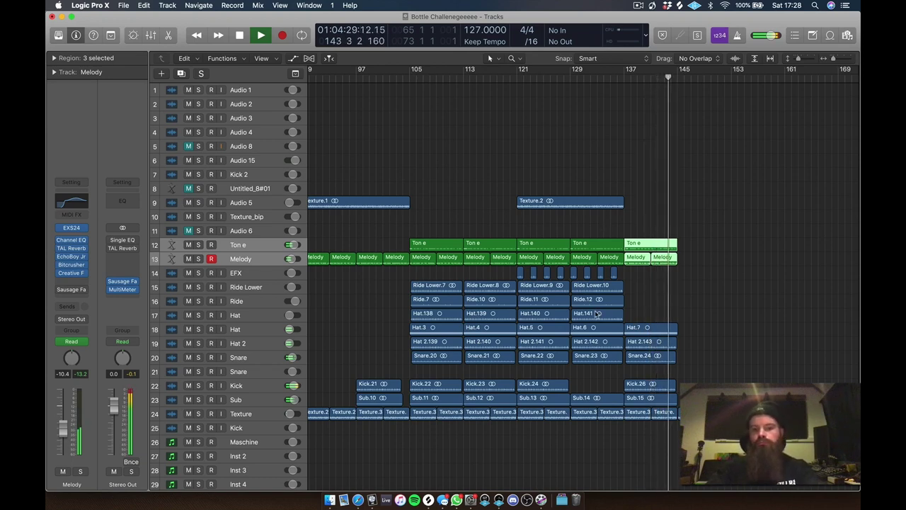
pyautogui.moveTo(636, 324)
pyautogui.mouseDown()
pyautogui.moveTo(661, 319)
pyautogui.moveTo(650, 316)
pyautogui.mouseUp()
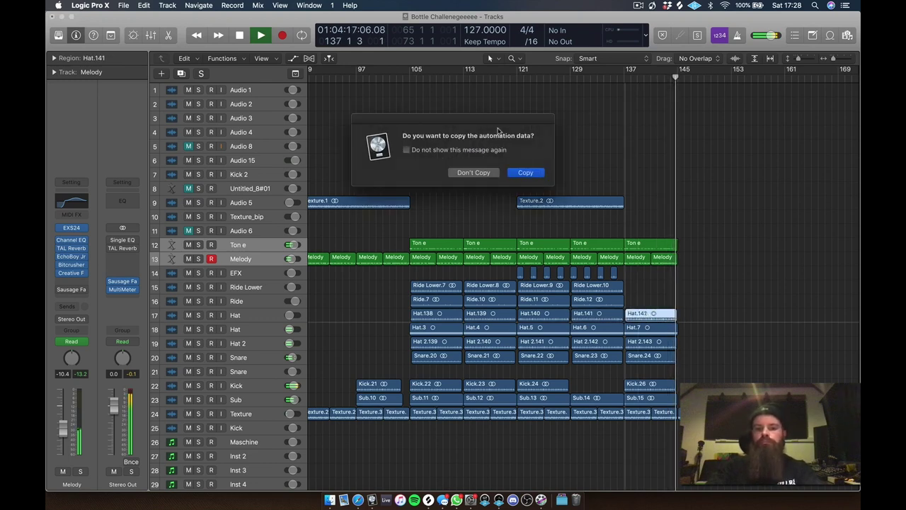
pyautogui.click(468, 167)
pyautogui.click(624, 76)
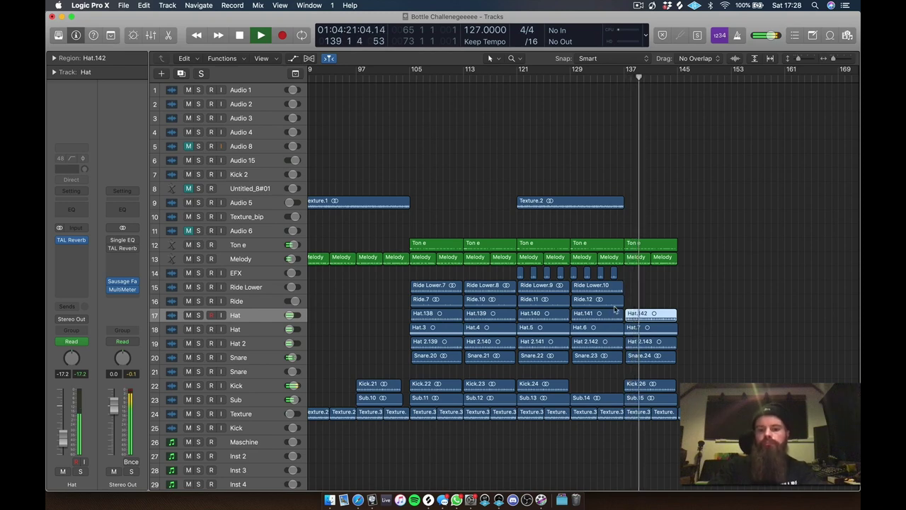
# - Delete the Ton e and two Melody regions at bar 137 while keeping their automation data, replay the transition and save the project
pyautogui.moveTo(704, 236); pyautogui.dragTo(644, 269)
pyautogui.press('Delete')
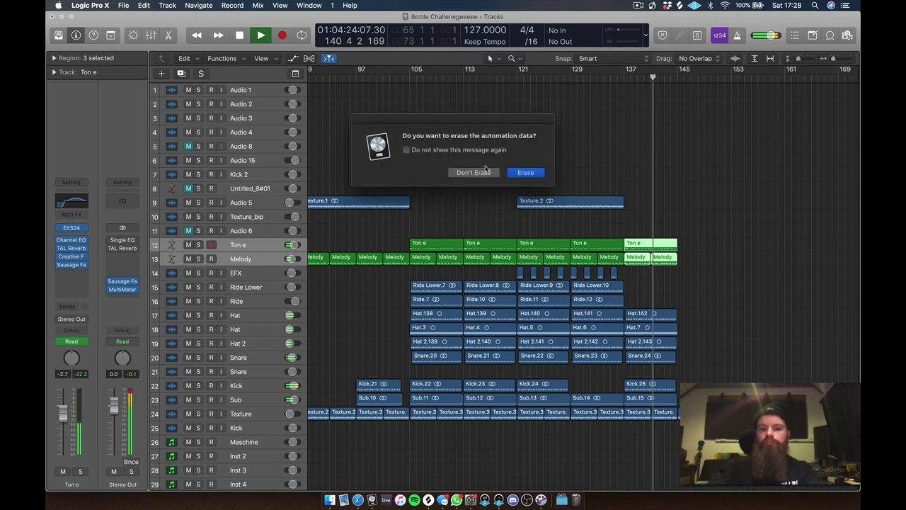
pyautogui.click(473, 173)
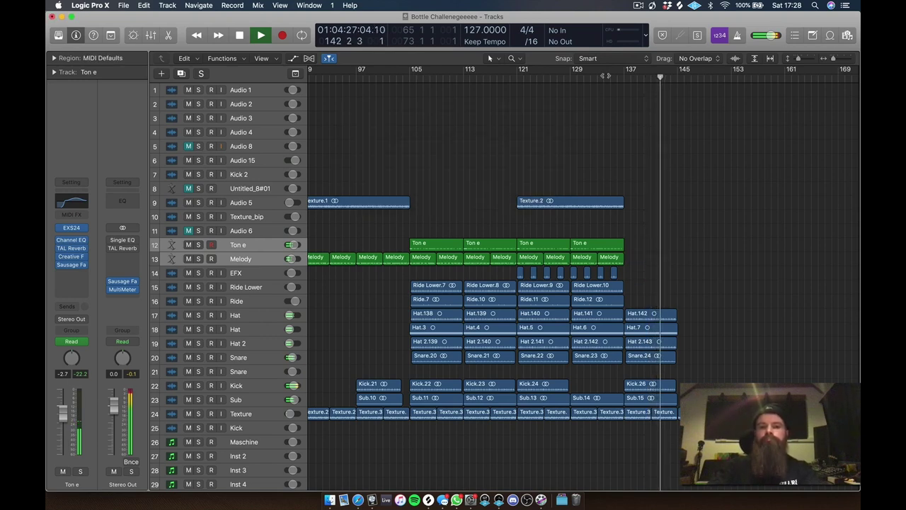
pyautogui.click(605, 76)
pyautogui.press('super+s')
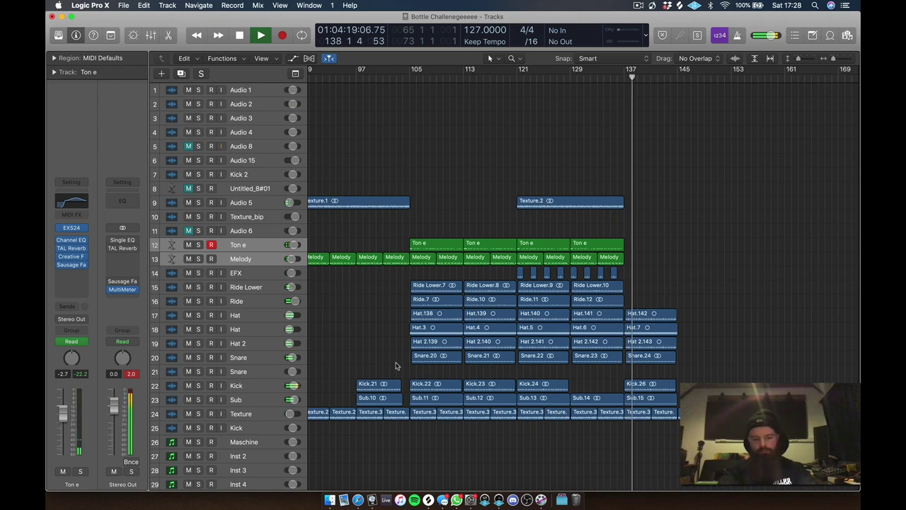
# - In the Mixer, lower the Kick channel to -5.1 dB and the Sub channel to -3.8 dB, and replay from about bar 128
pyautogui.press('x')
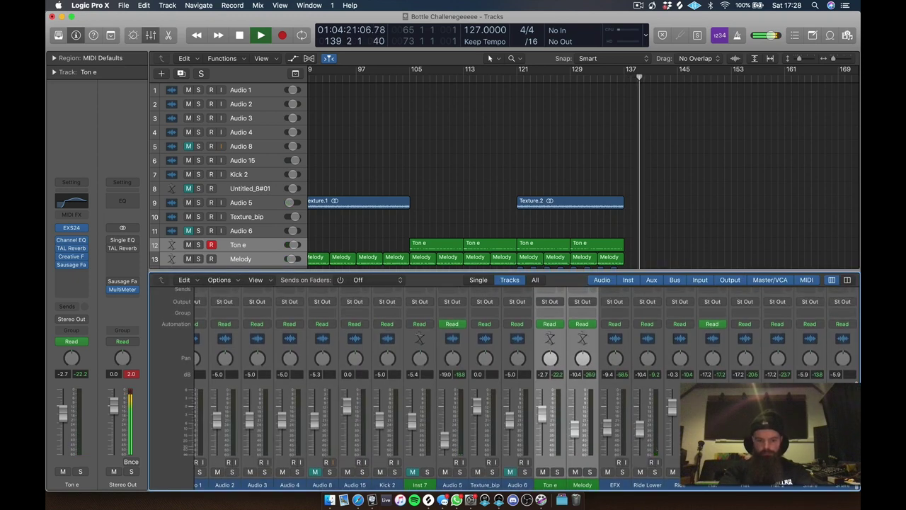
pyautogui.hscroll(8, 540, 484)
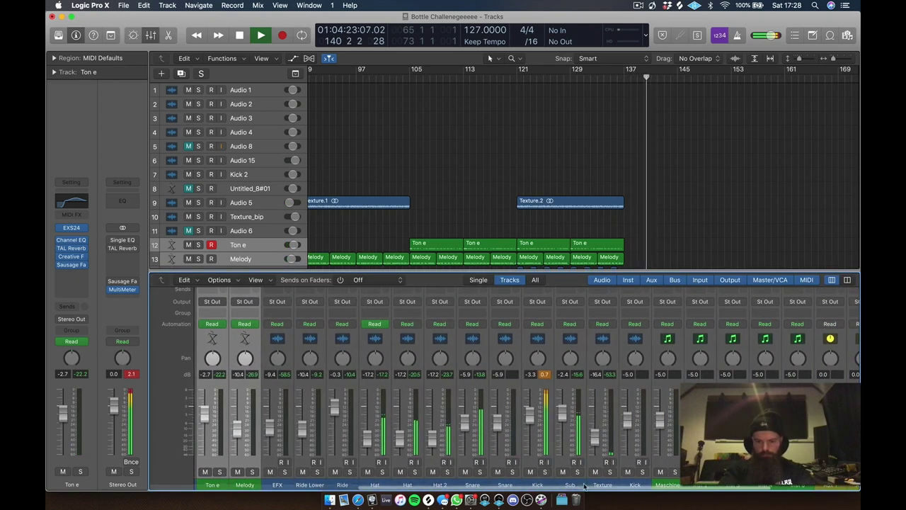
pyautogui.click(538, 484)
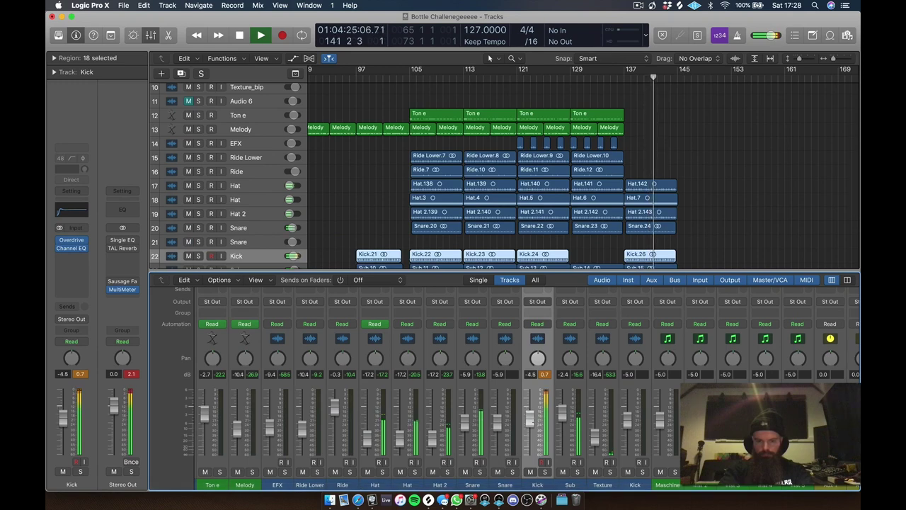
pyautogui.click(564, 81)
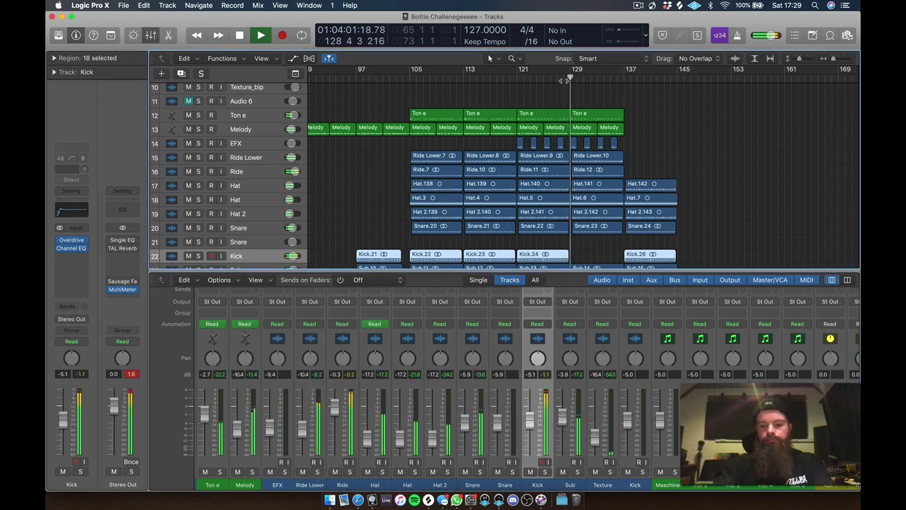
pyautogui.press('p')
pyautogui.press('p')
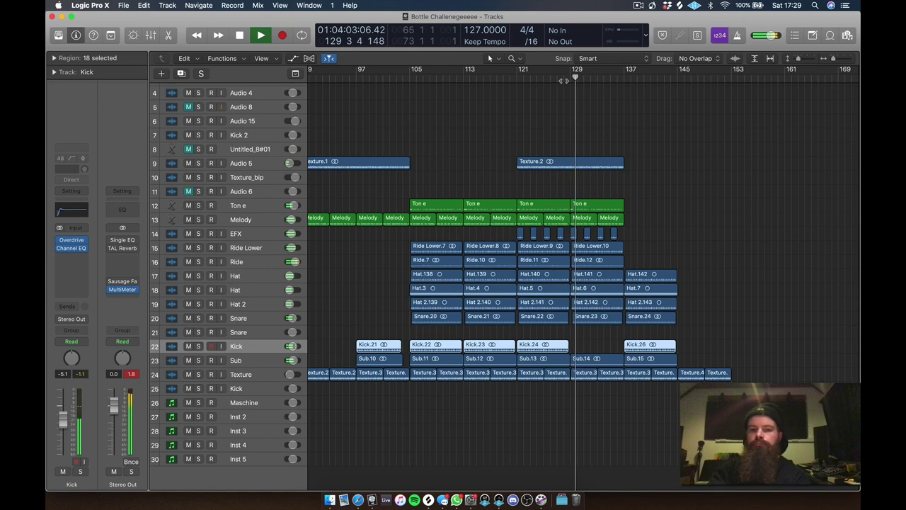
# - Split the first Snare track's region just before its last hit at bar 136, beat 4
pyautogui.click(595, 111)
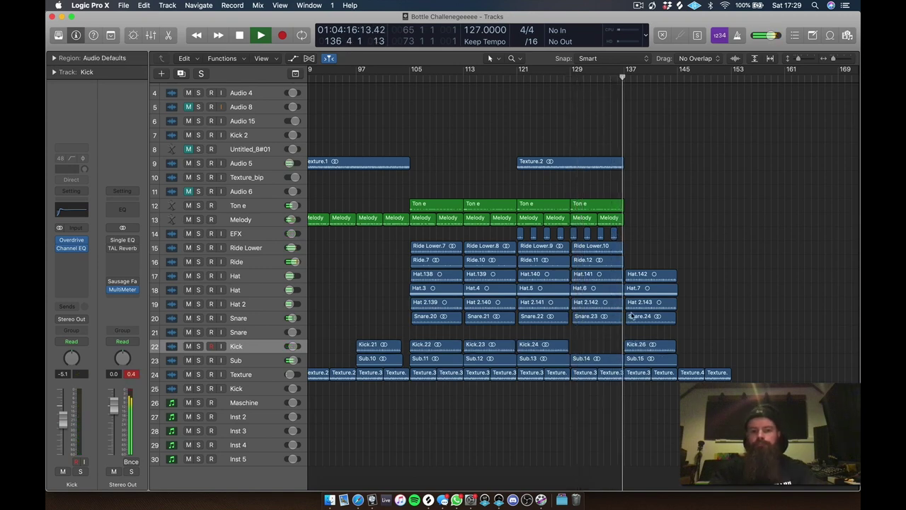
pyautogui.moveTo(652, 293); pyautogui.dragTo(584, 354)
pyautogui.press('t')
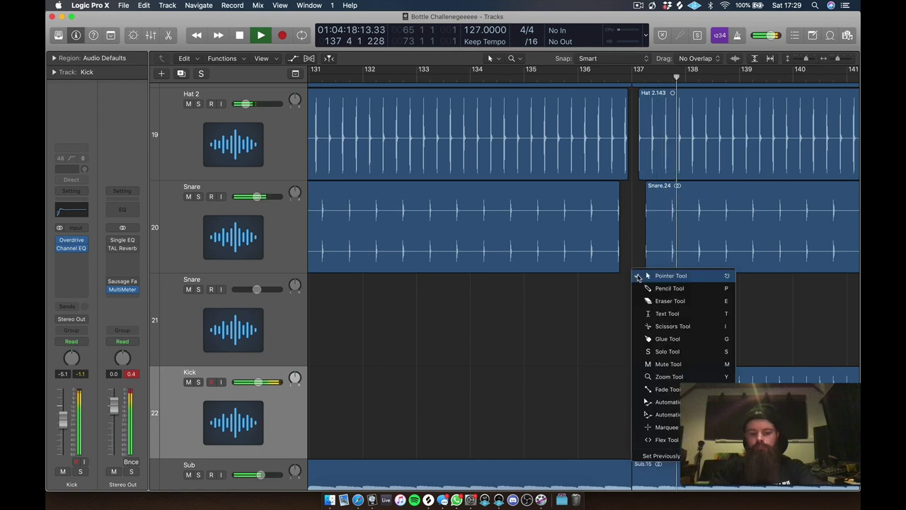
pyautogui.press('i')
pyautogui.moveTo(632, 198); pyautogui.dragTo(599, 246)
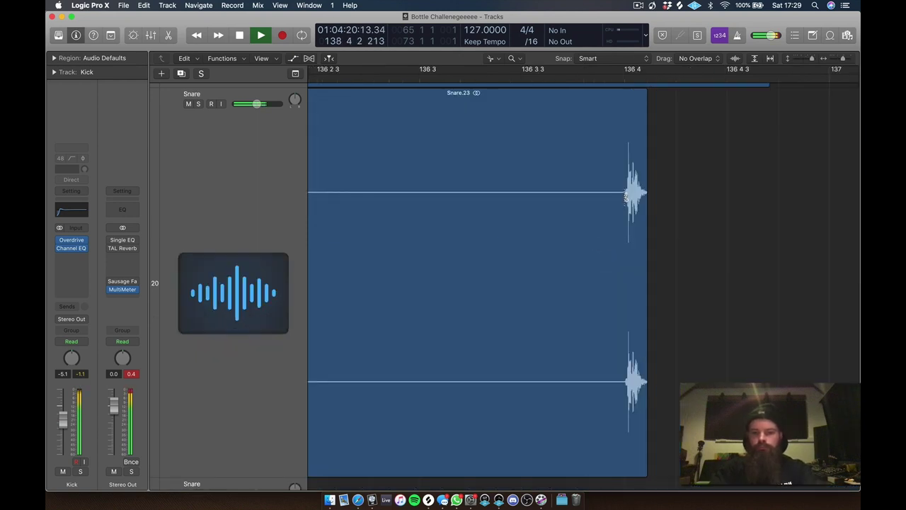
pyautogui.click(626, 197)
pyautogui.press('t')
pyautogui.press('t')
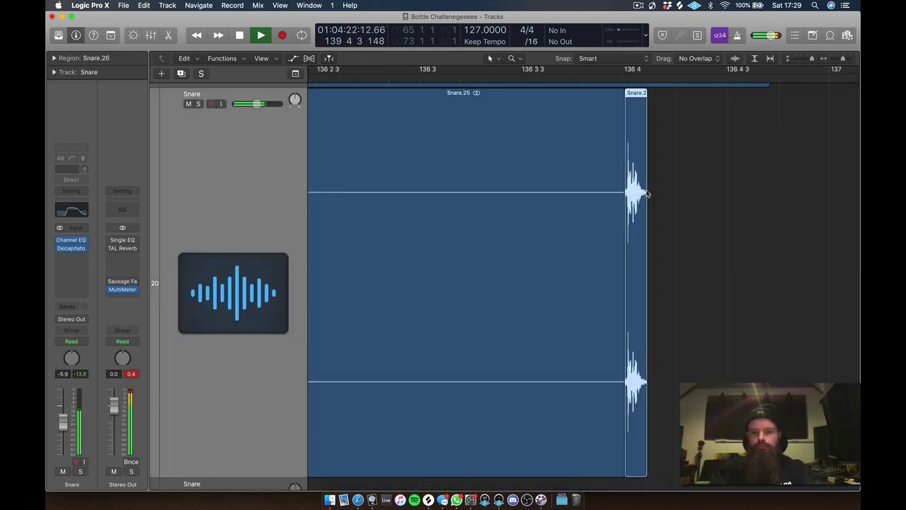
# - Repeat the cut snare hit up to bar 137 as a short fill, with one slice on the second Snare track, and replay it
pyautogui.moveTo(647, 194); pyautogui.dragTo(789, 487)
pyautogui.keyDown('ctrl'); pyautogui.keyDown('alt'); pyautogui.click(747, 333); pyautogui.keyUp('alt'); pyautogui.keyUp('ctrl')
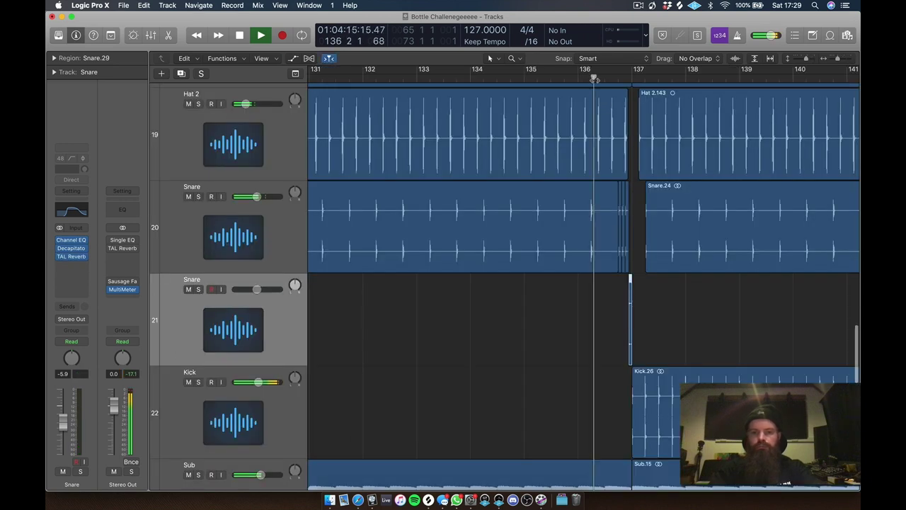
pyautogui.keyDown('ctrl'); pyautogui.keyDown('alt'); pyautogui.click(640, 289); pyautogui.keyUp('alt'); pyautogui.keyUp('ctrl')
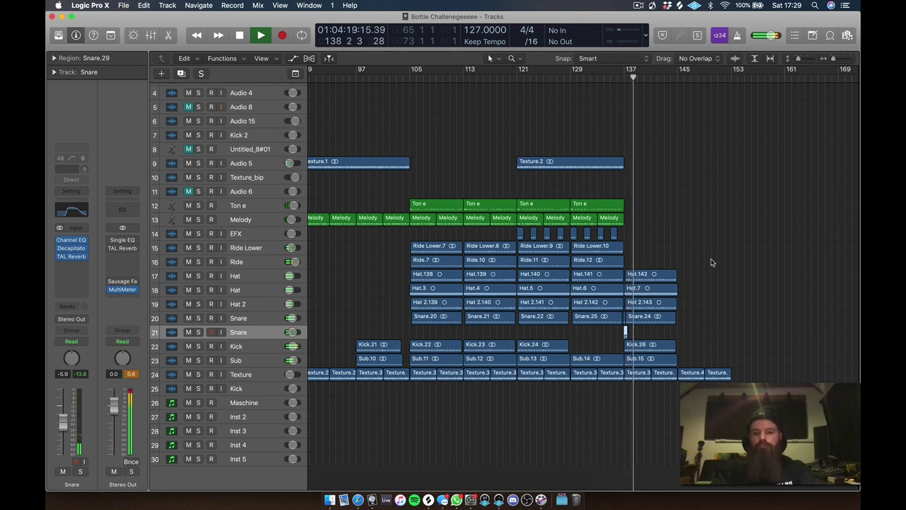
# - Copy the Hat 2, Kick and Sub regions of bar 137 to bar 145
pyautogui.moveTo(710, 262); pyautogui.dragTo(651, 345)
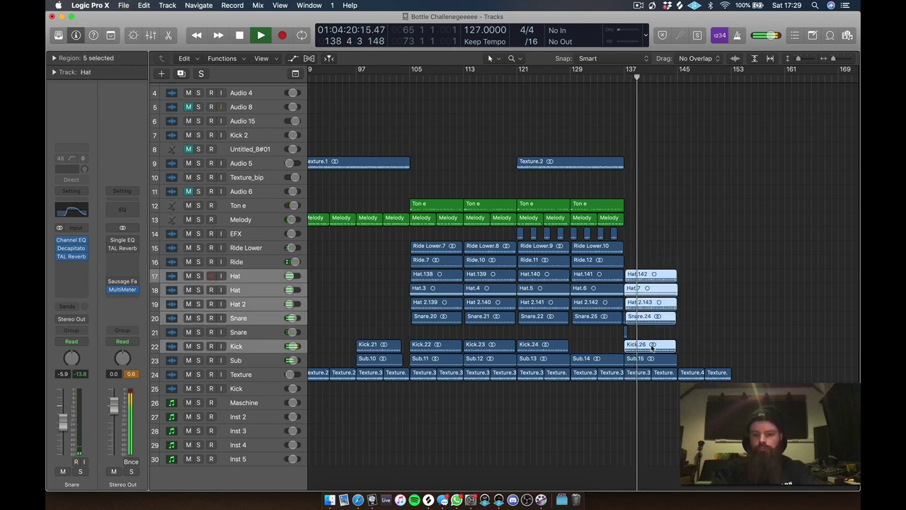
pyautogui.click(694, 305)
pyautogui.moveTo(662, 306); pyautogui.dragTo(715, 306)
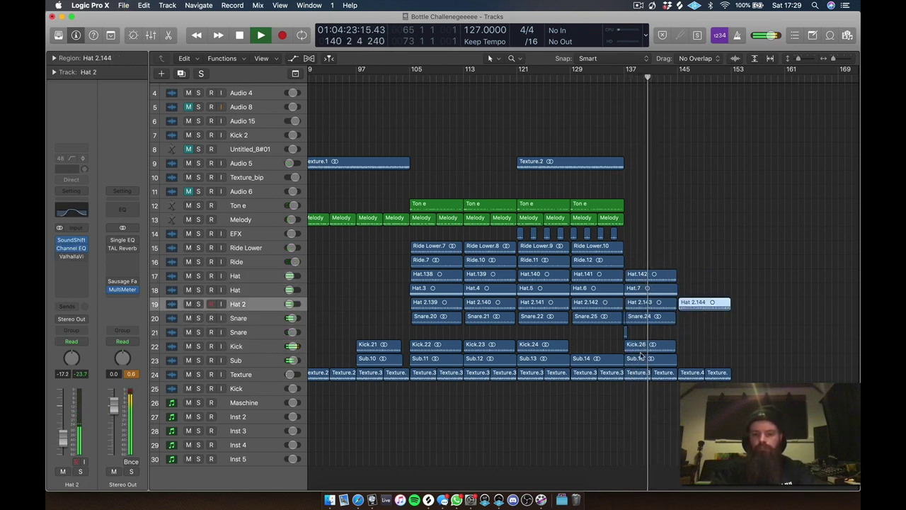
pyautogui.moveTo(669, 346); pyautogui.dragTo(728, 348)
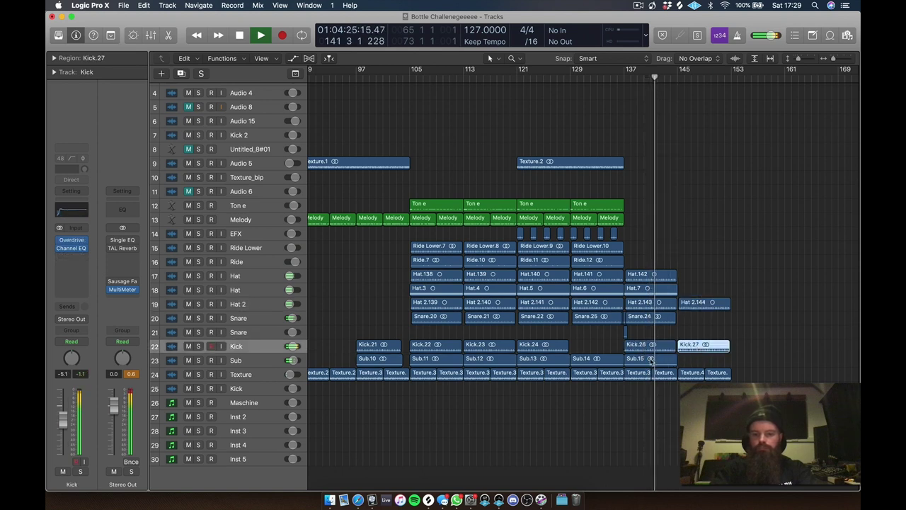
pyautogui.moveTo(653, 359); pyautogui.dragTo(708, 361)
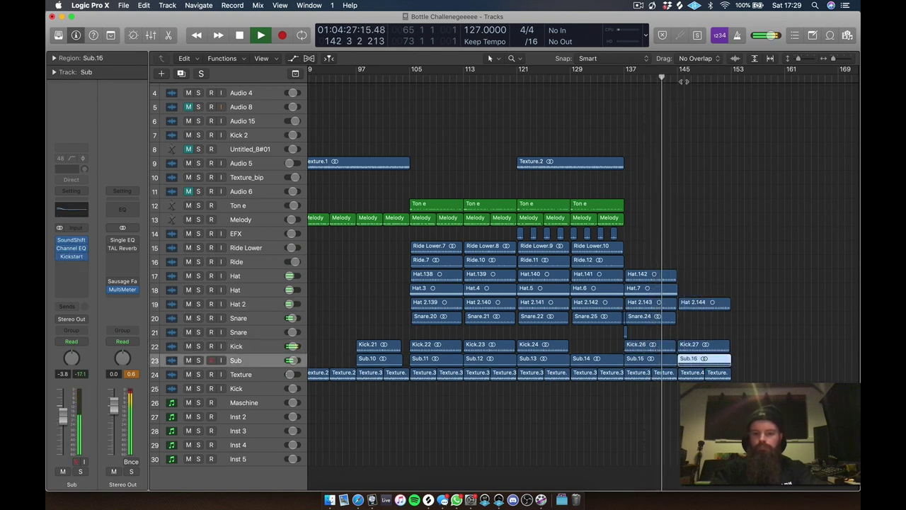
# - Play the ending from bar 145 and again from just before bar 153, and return to the project start with the whole arrangement in view
pyautogui.click(679, 78)
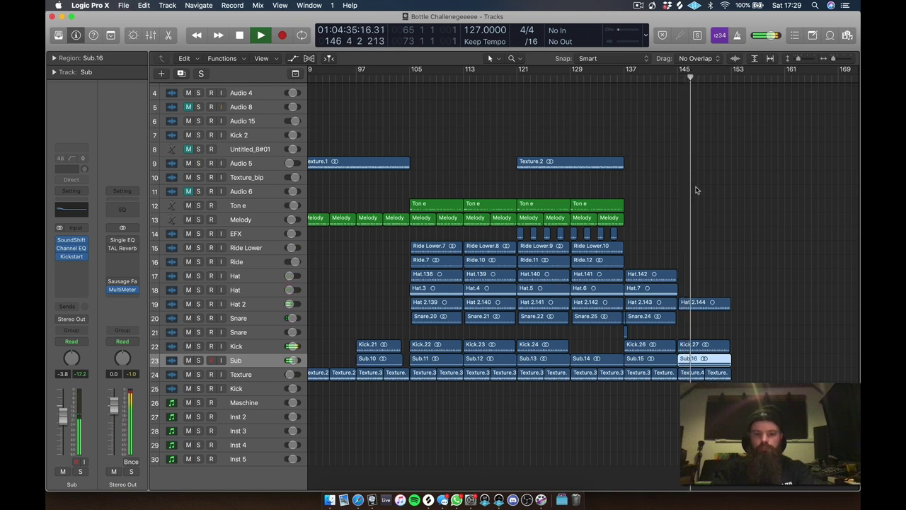
pyautogui.click(723, 79)
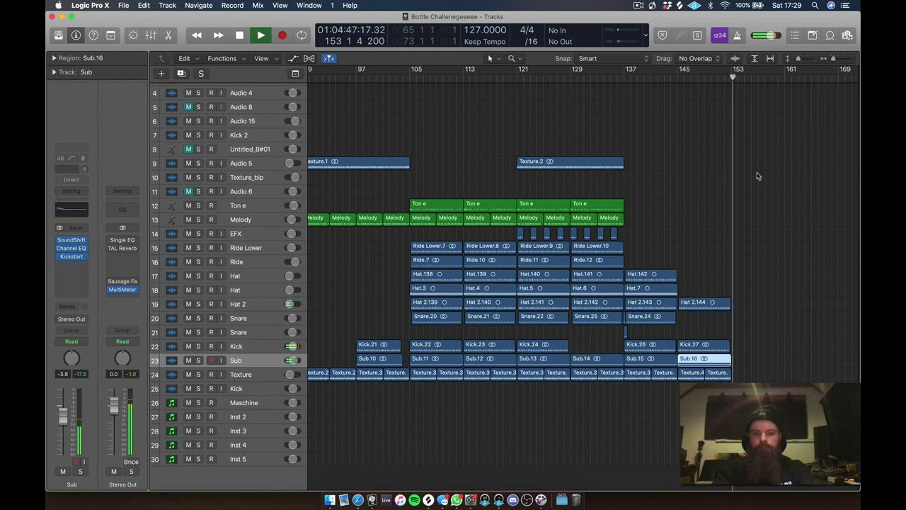
pyautogui.press('Return')
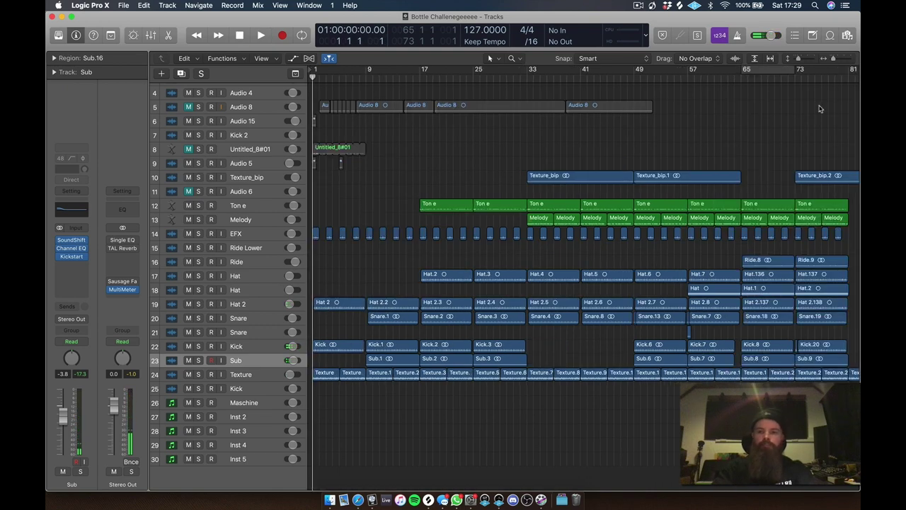
pyautogui.moveTo(835, 60); pyautogui.dragTo(828, 60)
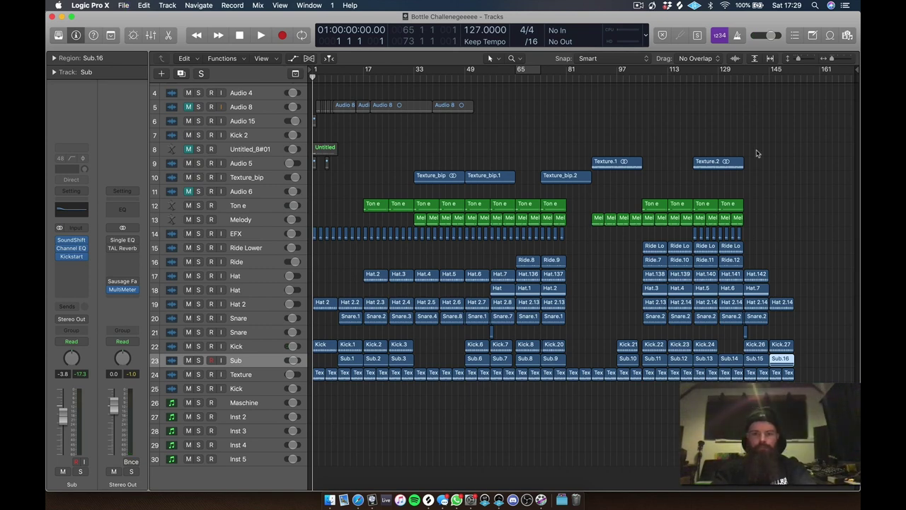
# - Load the user channel strip setting ending in "Master New" on the Stereo Out channel, and play the track from the start
pyautogui.click(123, 191)
pyautogui.moveTo(183, 301)
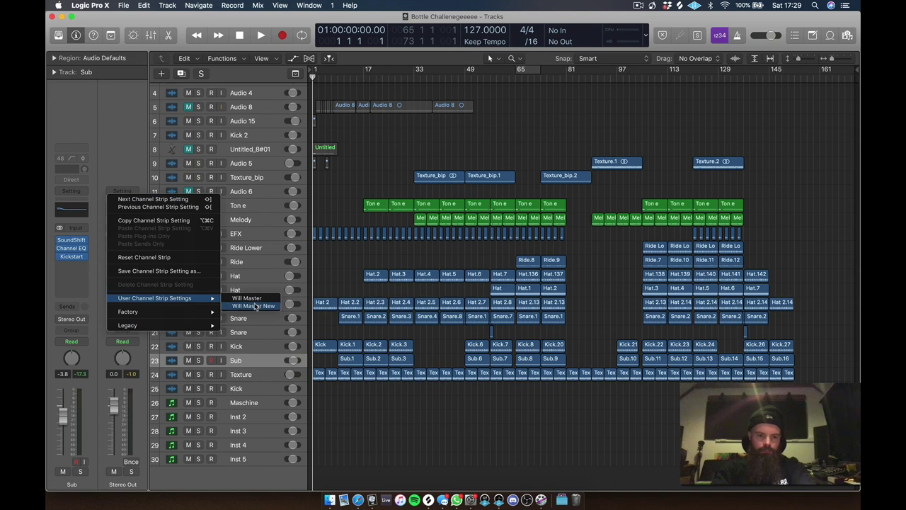
pyautogui.click(254, 305)
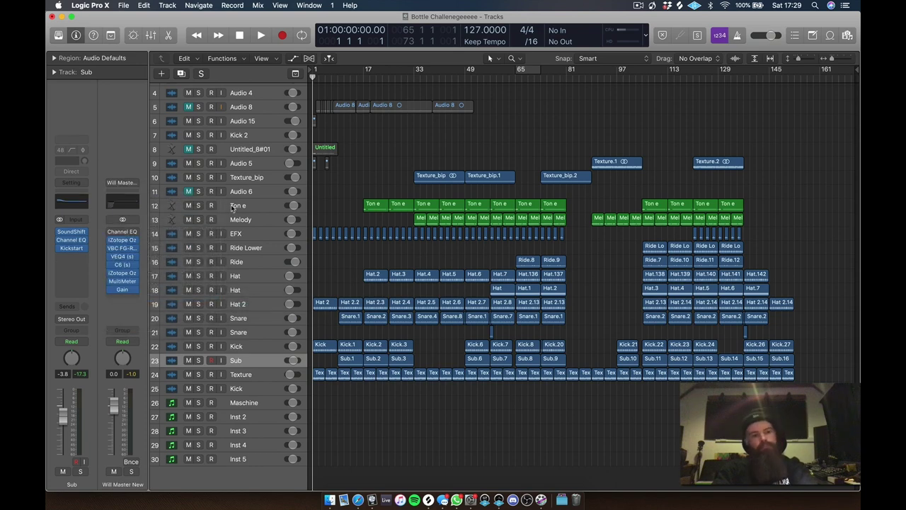
pyautogui.press('space')
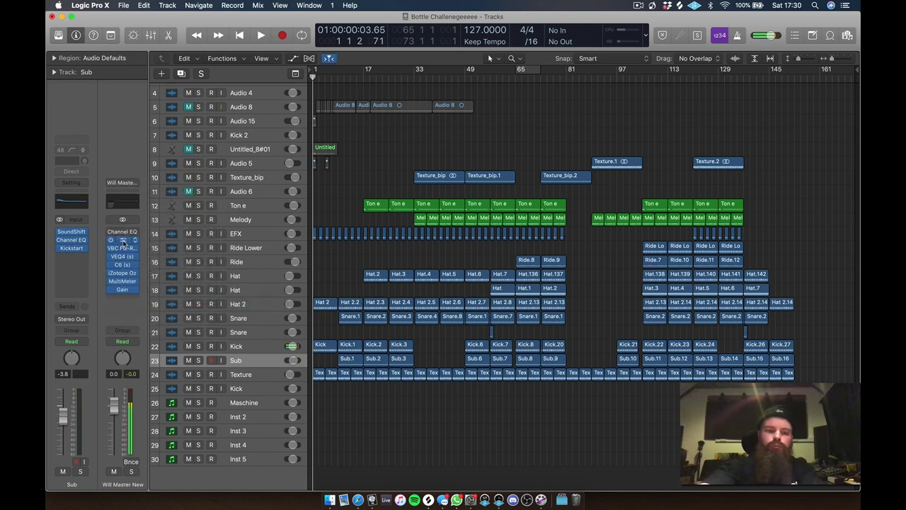
pyautogui.press('space')
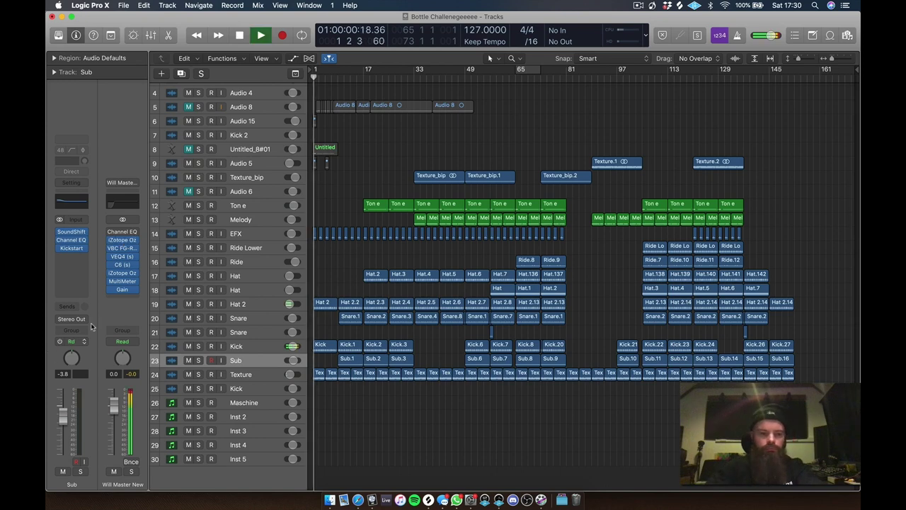
# - Open the master's Ozone 7 Vintage Limiter, set its threshold to -3.2 dB and switch it to Modern mode
pyautogui.click(122, 275)
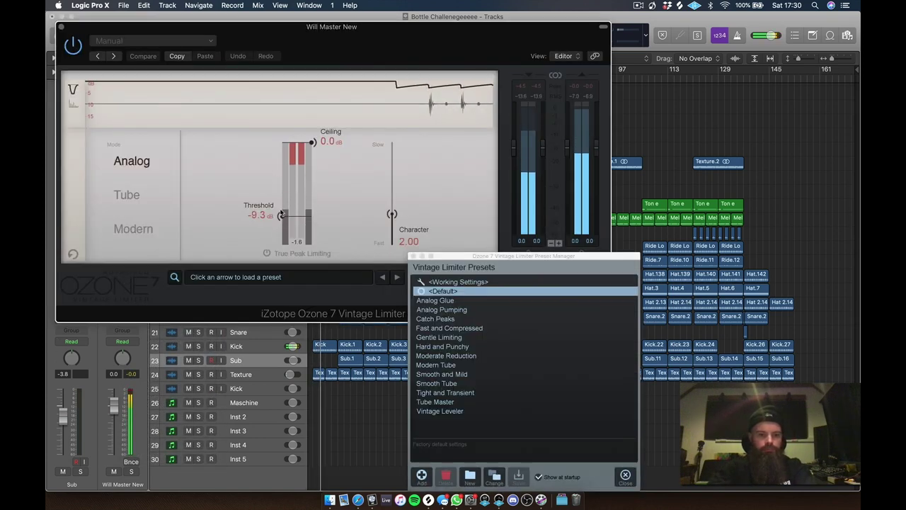
pyautogui.moveTo(281, 215); pyautogui.dragTo(281, 182)
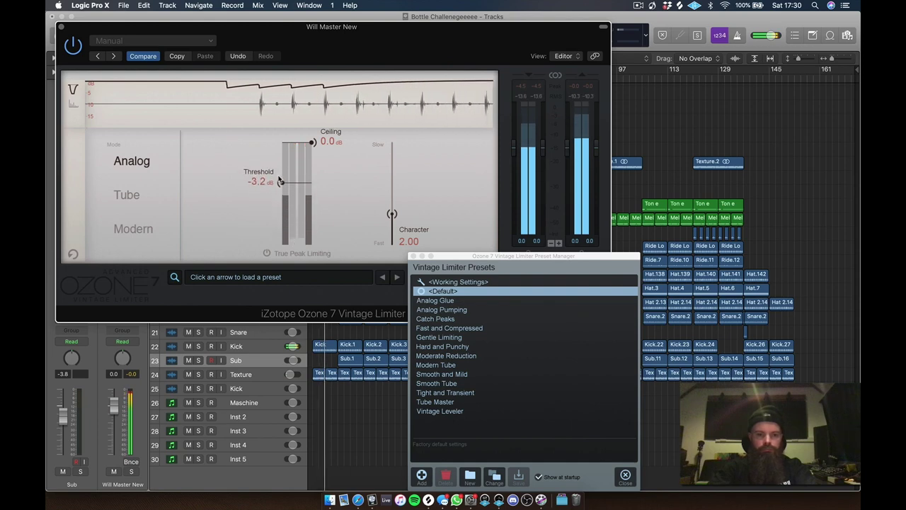
pyautogui.click(149, 229)
pyautogui.moveTo(535, 31); pyautogui.dragTo(424, 34)
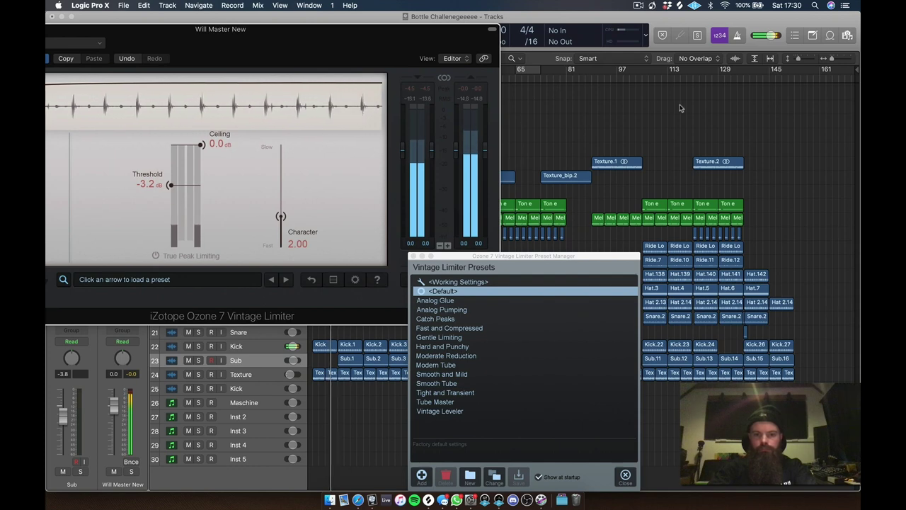
# - Play from about bar 107, set the Vintage Limiter's threshold to -5.7 dB by ear, and close the plug-in
pyautogui.click(651, 81)
pyautogui.click(650, 79)
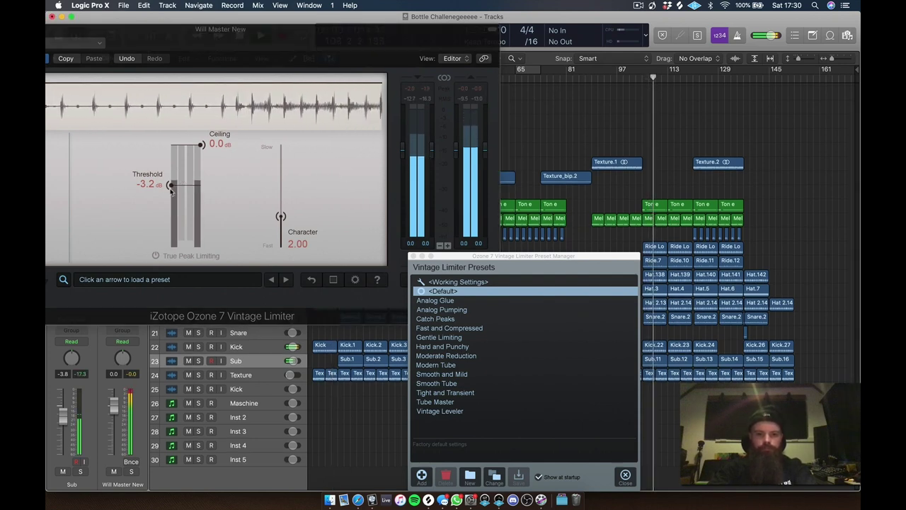
pyautogui.moveTo(170, 185); pyautogui.dragTo(170, 208)
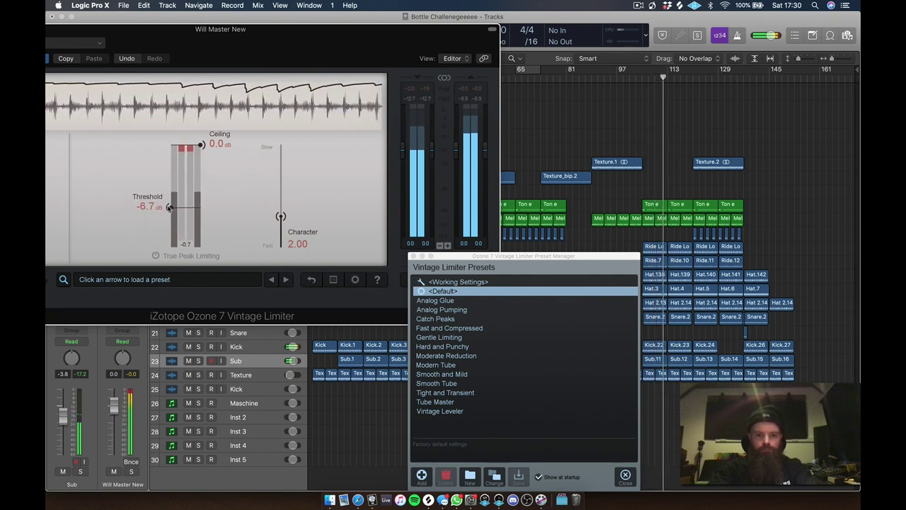
pyautogui.moveTo(163, 28); pyautogui.dragTo(360, 15)
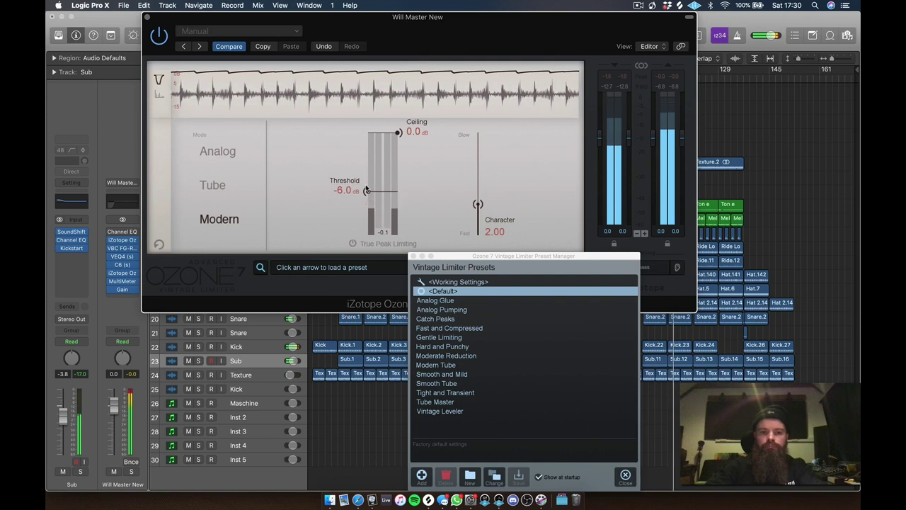
pyautogui.click(111, 291)
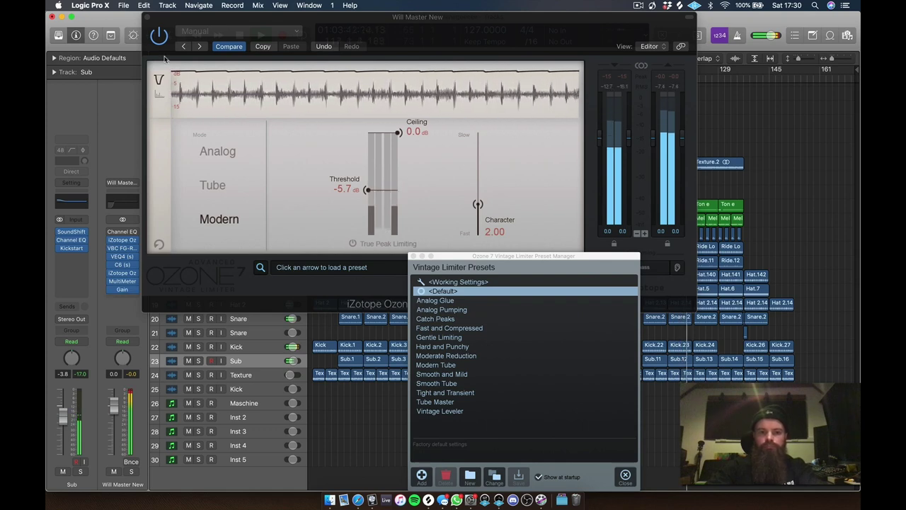
pyautogui.click(147, 17)
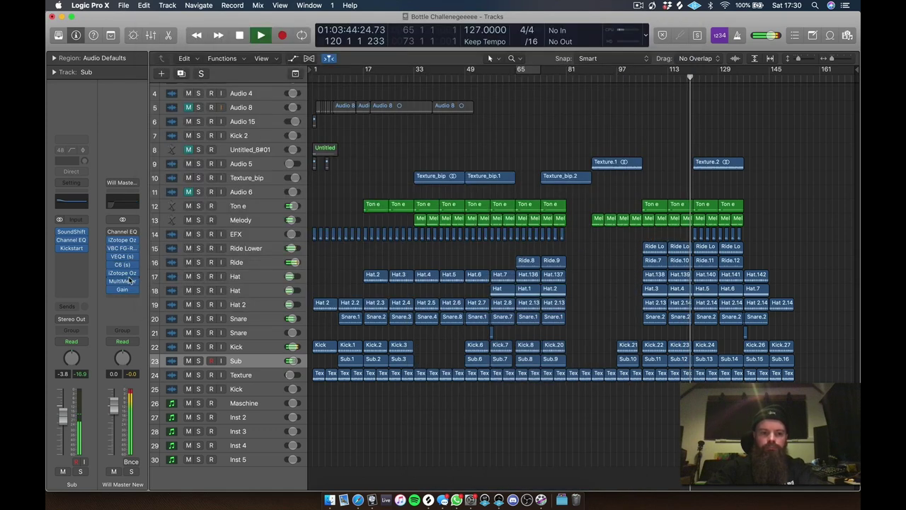
# - Open the MultiMeter on the master and place it clear of the channel strips to examine the frequency spectrum and loudness
pyautogui.click(123, 281)
pyautogui.click(219, 78)
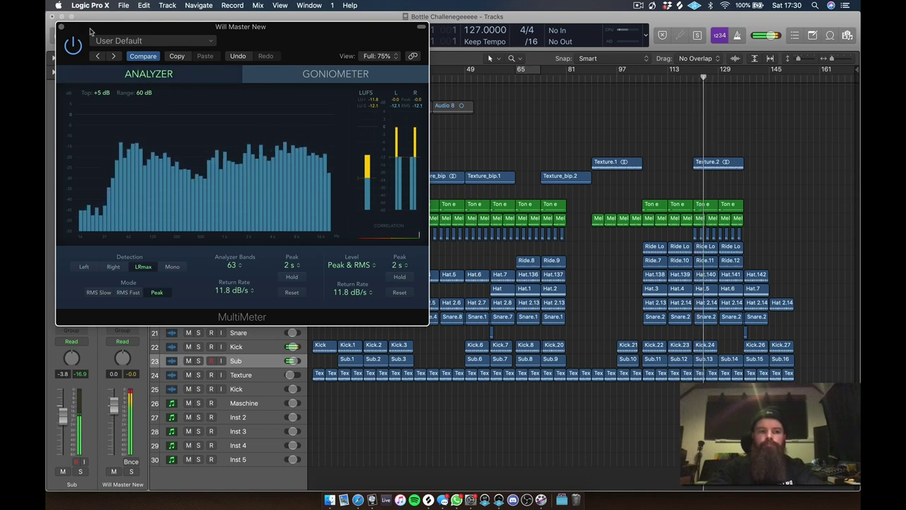
pyautogui.moveTo(170, 27); pyautogui.dragTo(489, 20)
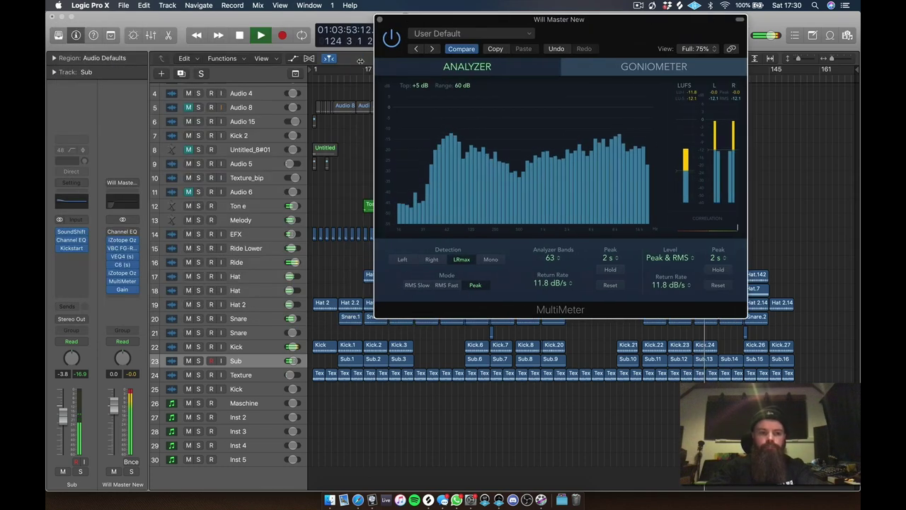
# - Enable the master's Channel EQ with low cut at 20 Hz, +3 dB at 640 Hz, -2 dB at 7500 Hz and high cut at 16600 Hz
pyautogui.click(111, 231)
pyautogui.click(125, 204)
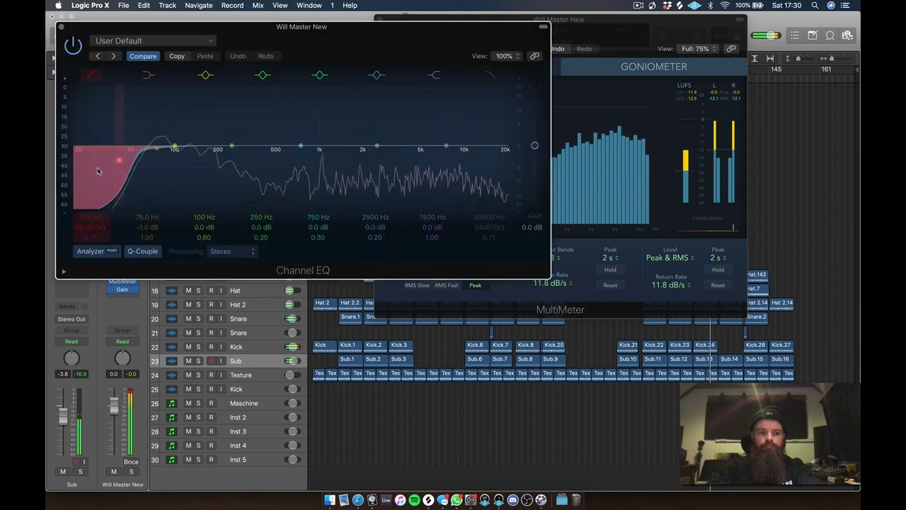
pyautogui.moveTo(129, 150); pyautogui.dragTo(130, 147)
pyautogui.moveTo(300, 146); pyautogui.dragTo(291, 131)
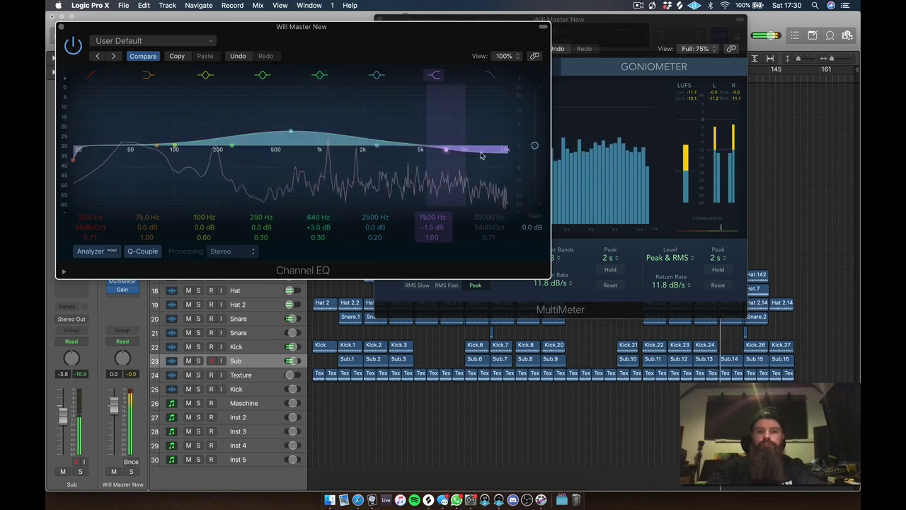
pyautogui.click(491, 75)
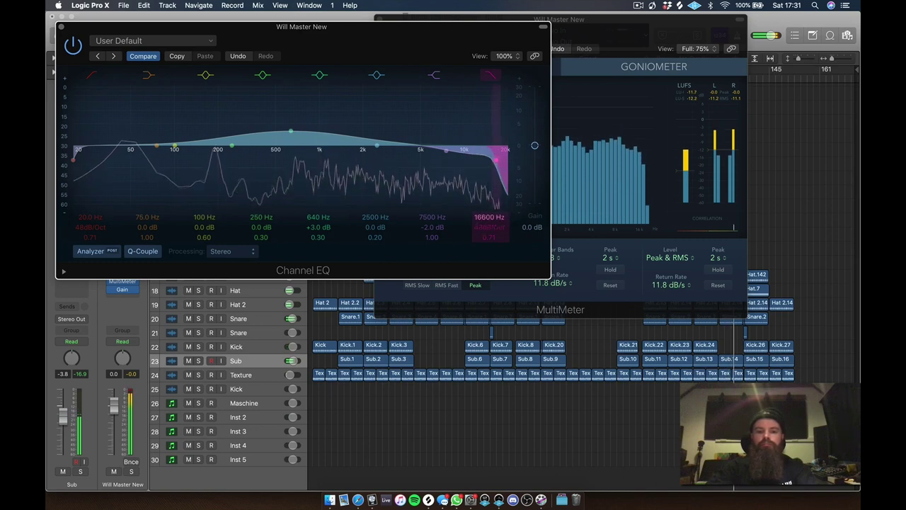
pyautogui.click(74, 44)
pyautogui.click(60, 26)
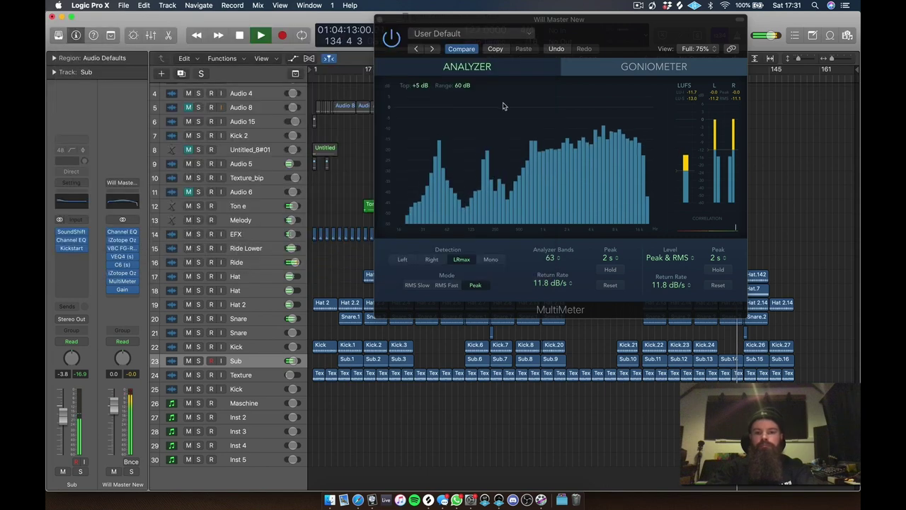
# - Replay from about bar 115 to check the MultiMeter levels, then close the meter with the track automation shown
pyautogui.moveTo(597, 36); pyautogui.dragTo(411, 45)
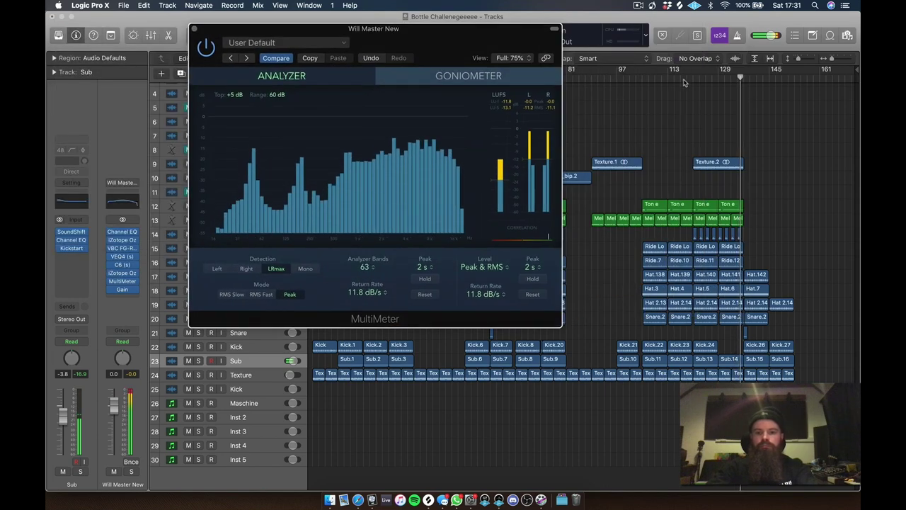
pyautogui.click(677, 82)
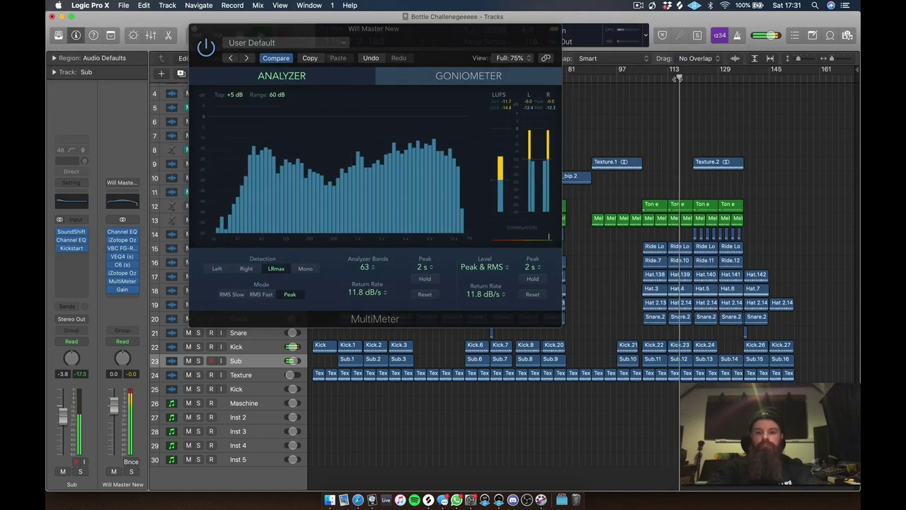
pyautogui.press('a')
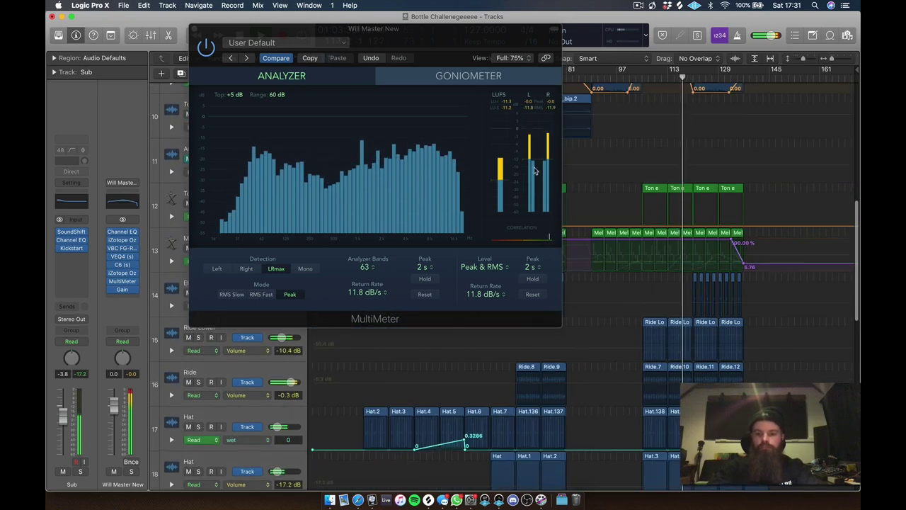
pyautogui.click(195, 29)
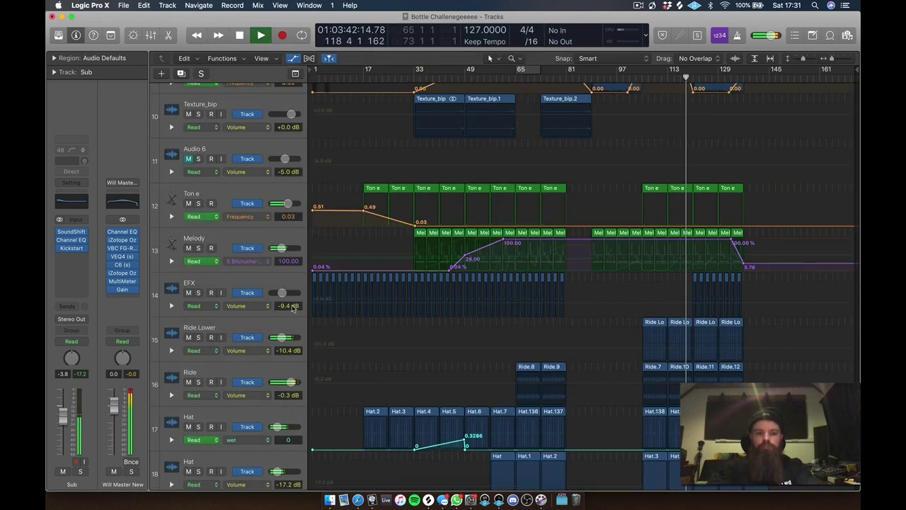
# - Lower the Melody track's TAL Reverb wet peaks near bars 105, 117 and 123 to 0.3015, 0.315 and 0.3425, and reduce the bar 129 peak
pyautogui.click(255, 263)
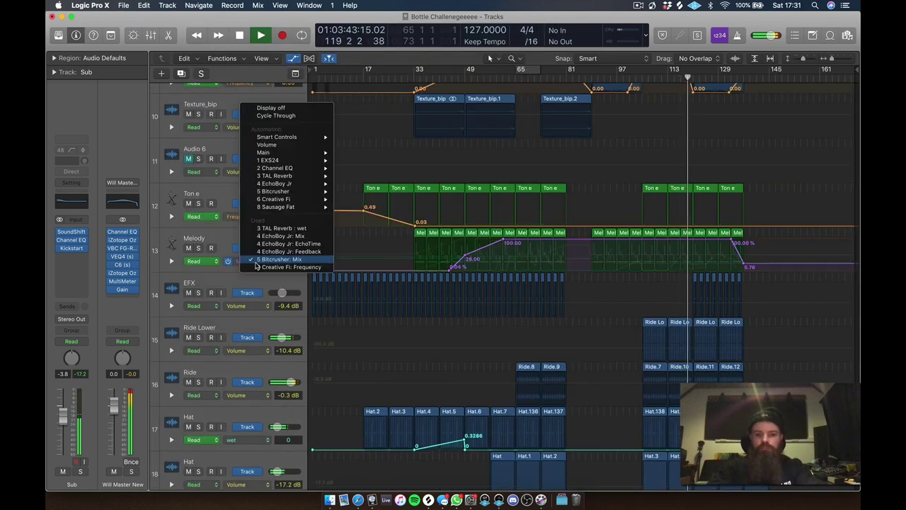
pyautogui.click(283, 228)
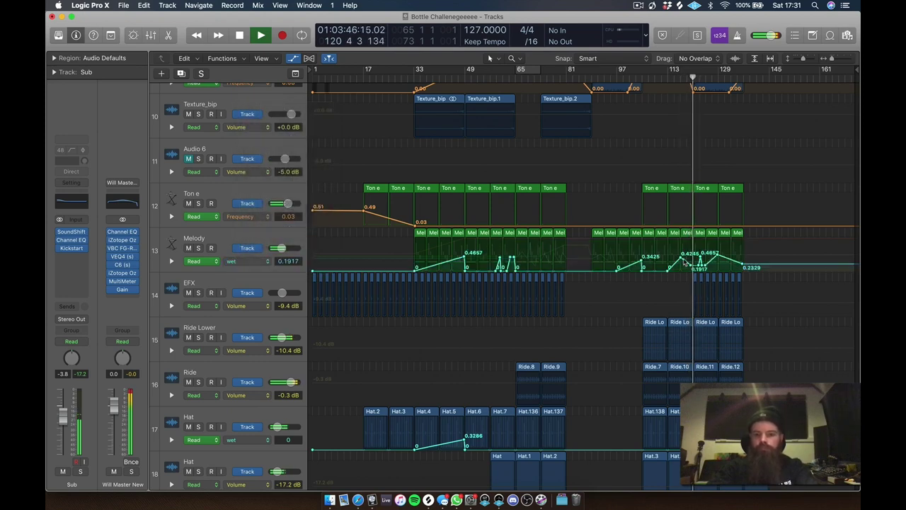
pyautogui.moveTo(685, 262); pyautogui.dragTo(682, 261)
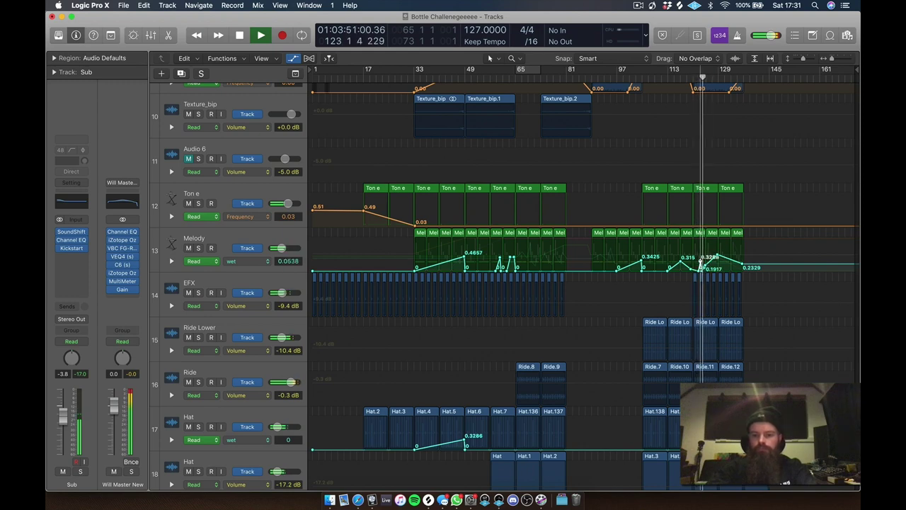
pyautogui.moveTo(718, 256); pyautogui.dragTo(718, 262)
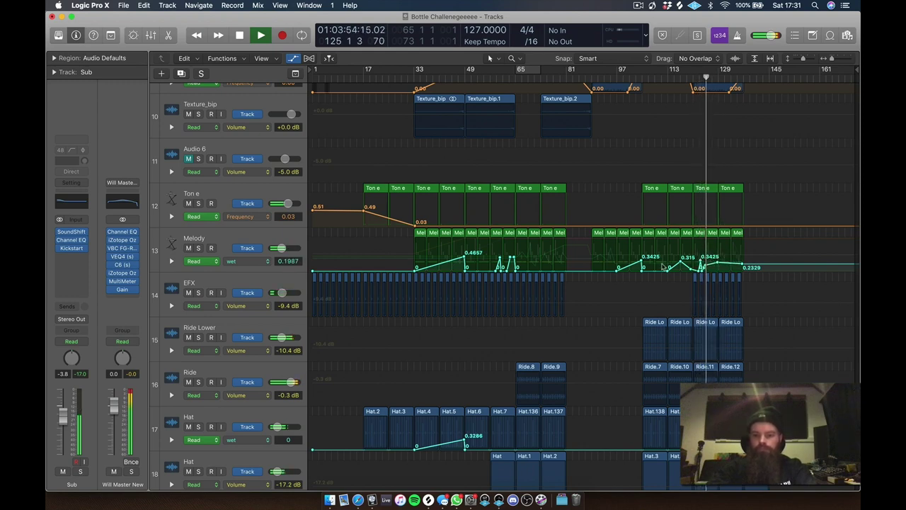
pyautogui.moveTo(644, 262); pyautogui.dragTo(648, 264)
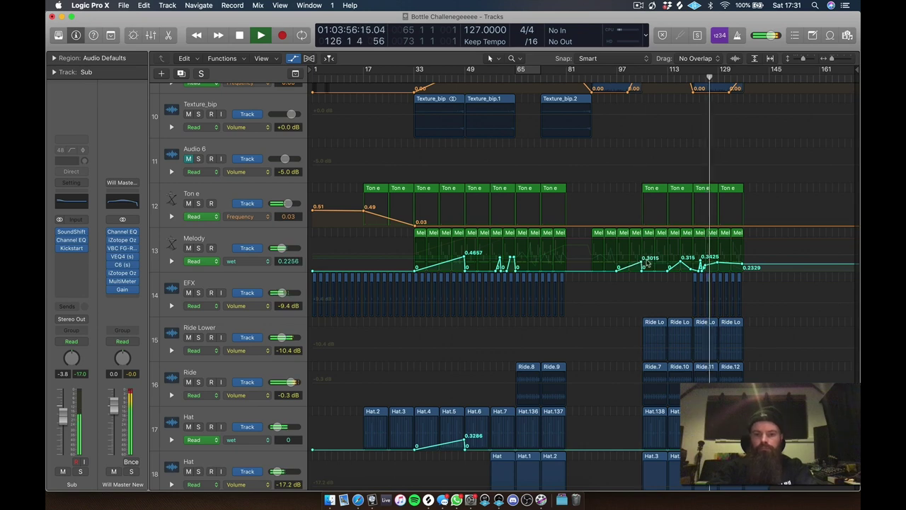
# - Replay from about bar 113 and lower the Melody track's reverb wet peak near bar 117 to 0.274
pyautogui.press('a')
pyautogui.press('super+Up')
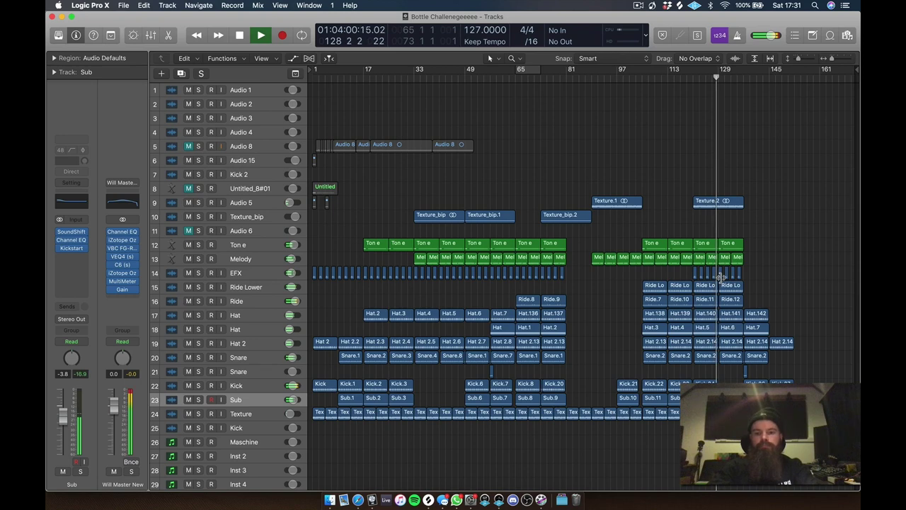
pyautogui.press('a')
pyautogui.press('super+Down')
pyautogui.press('super+Down')
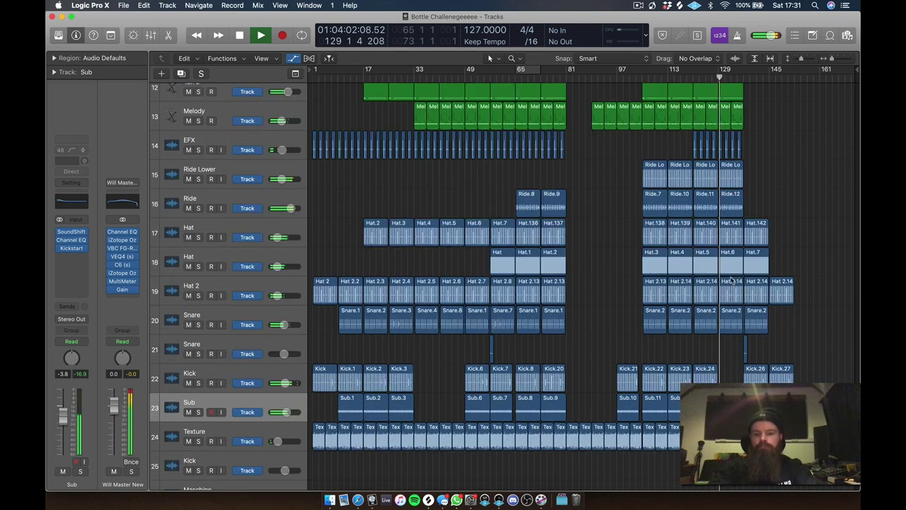
pyautogui.scroll(5, 727, 193)
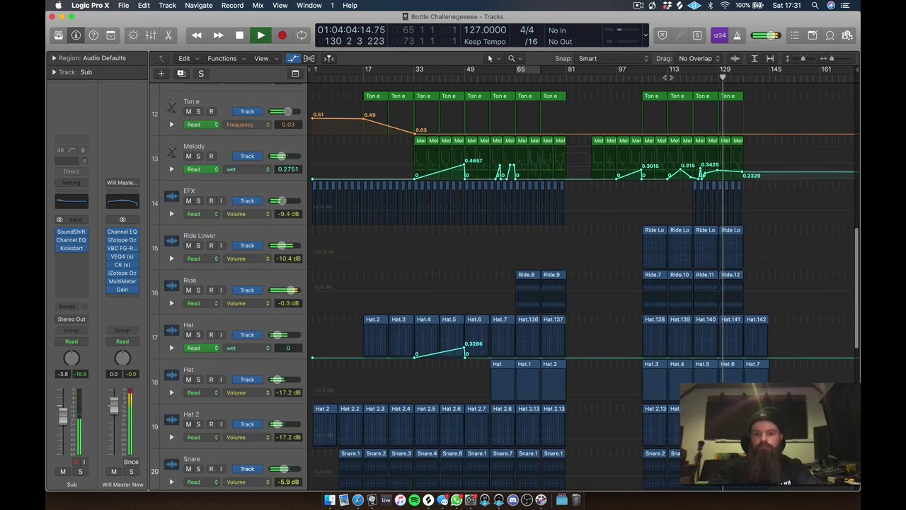
pyautogui.click(669, 73)
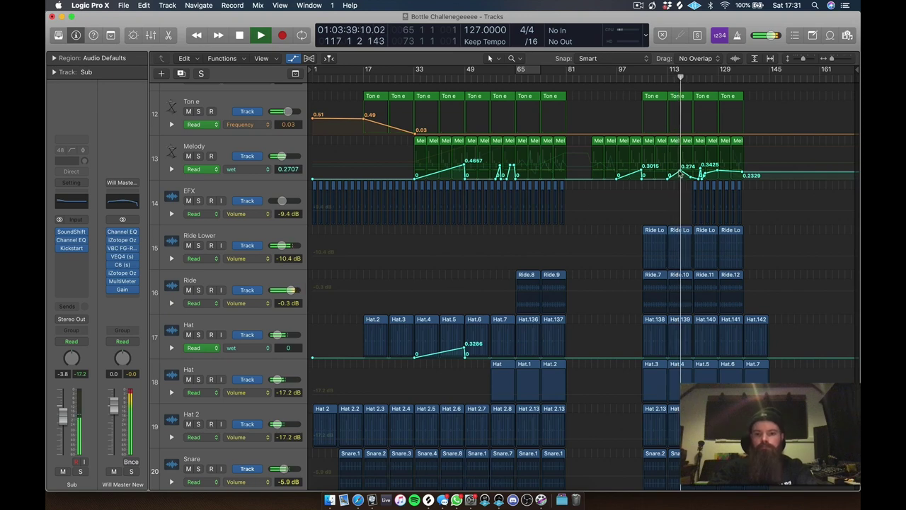
# - Select the Melody track and show its EchoBoy Jr EchoTime automation
pyautogui.press('a')
pyautogui.press('z')
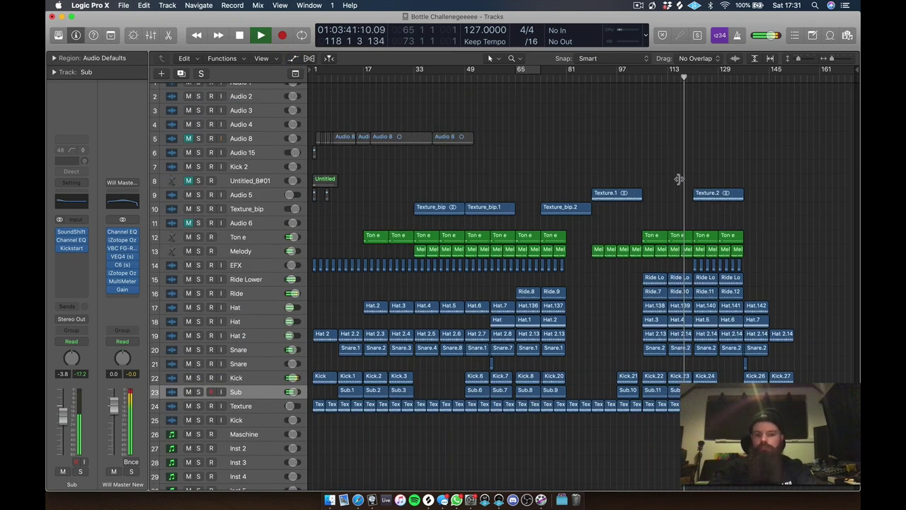
pyautogui.click(273, 255)
pyautogui.press('a')
pyautogui.press('z')
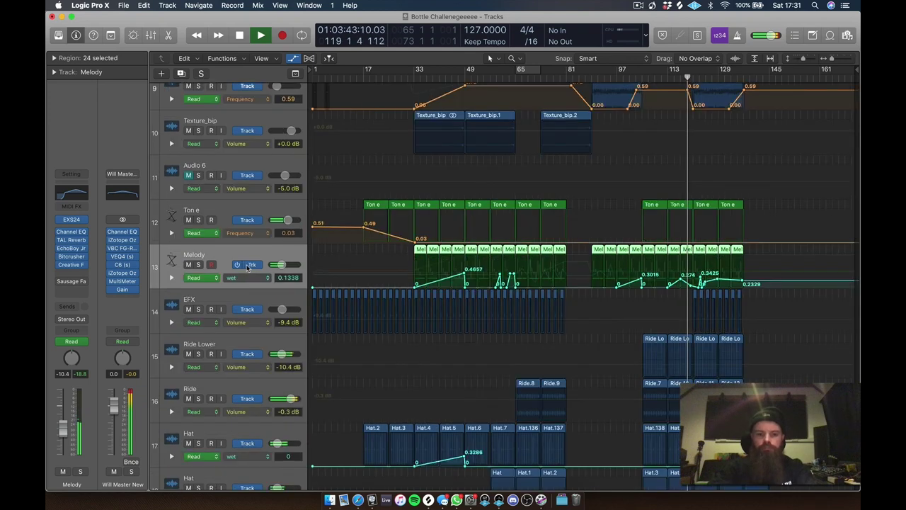
pyautogui.click(241, 277)
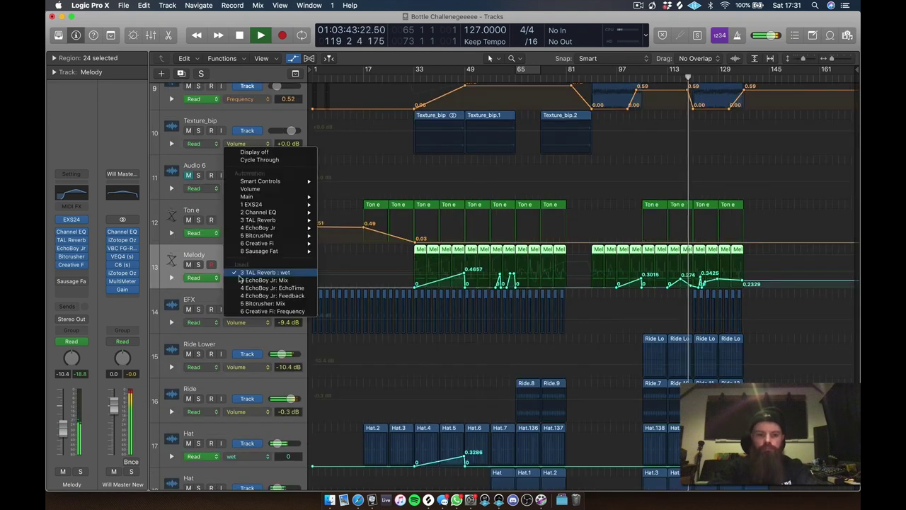
pyautogui.click(278, 289)
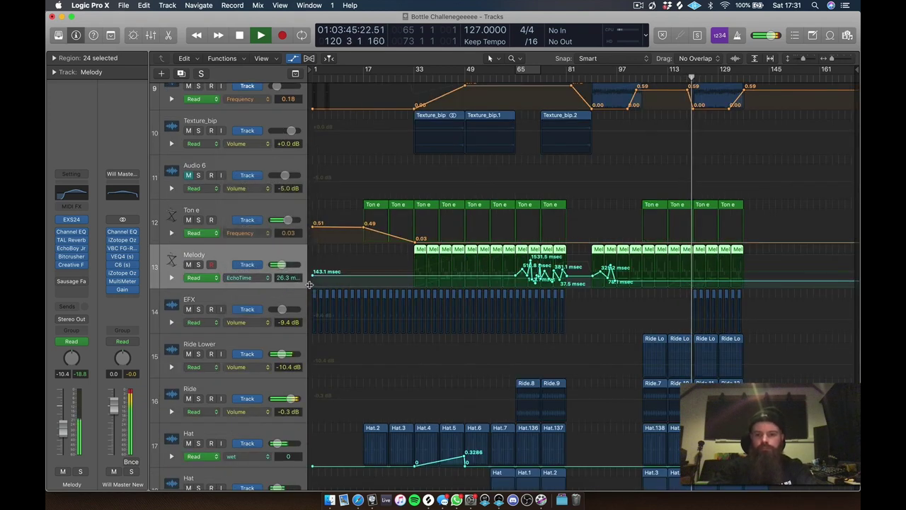
# - Review the Melody track's Bitcrusher Mix and EchoBoy Jr Mix automation during playback
pyautogui.click(251, 278)
pyautogui.click(266, 286)
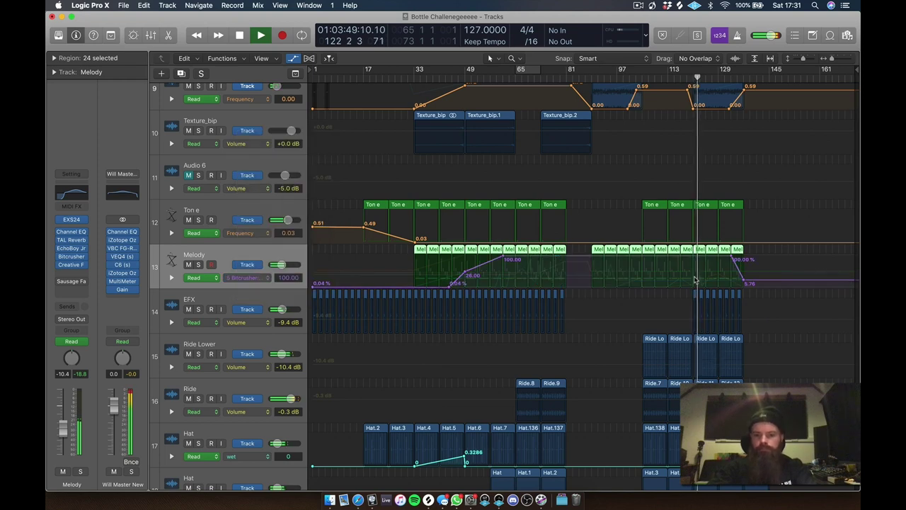
pyautogui.click(251, 277)
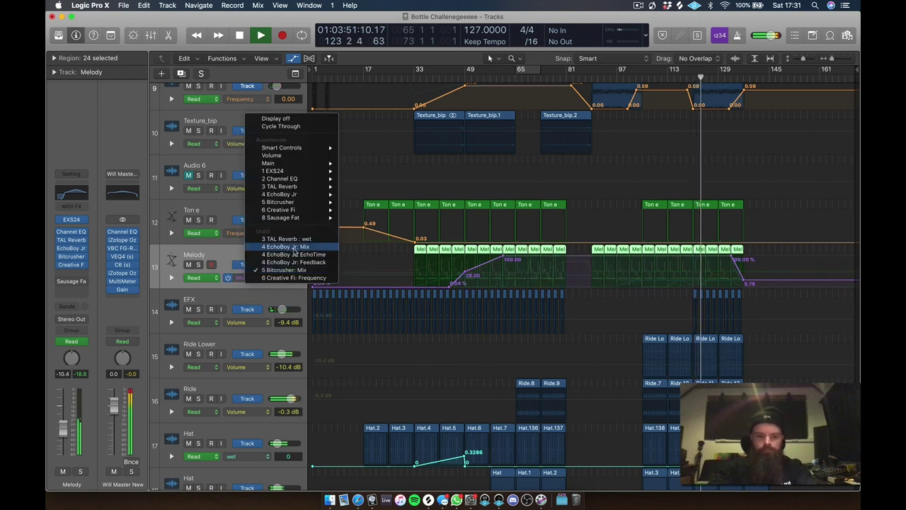
pyautogui.click(291, 246)
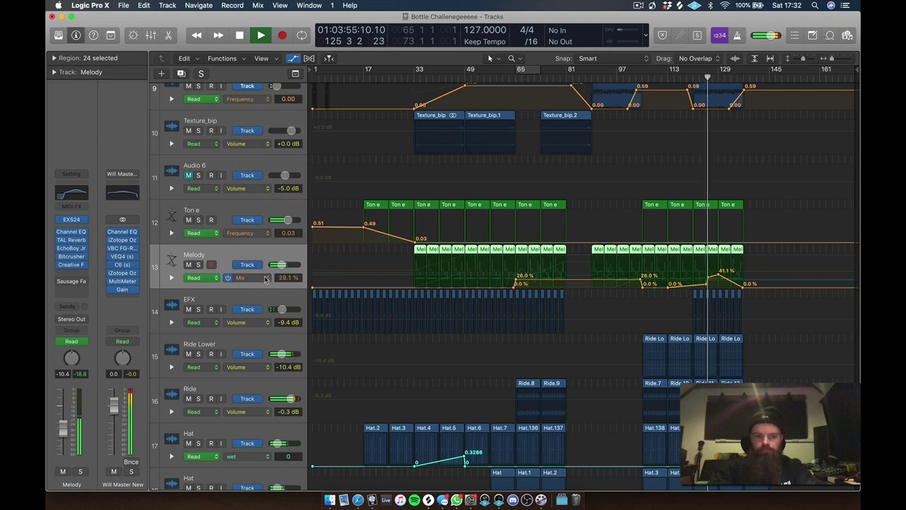
pyautogui.click(266, 278)
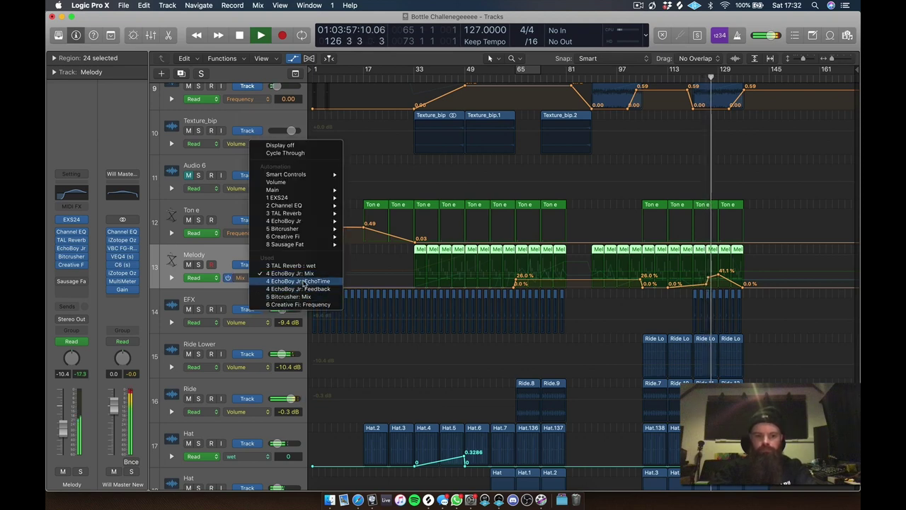
# - Add Melody EchoBoy Jr EchoTime automation points from about bar 125, including a 411.0 msec peak near bar 129 and another near bar 132, then hide automation
pyautogui.click(304, 283)
pyautogui.click(744, 278)
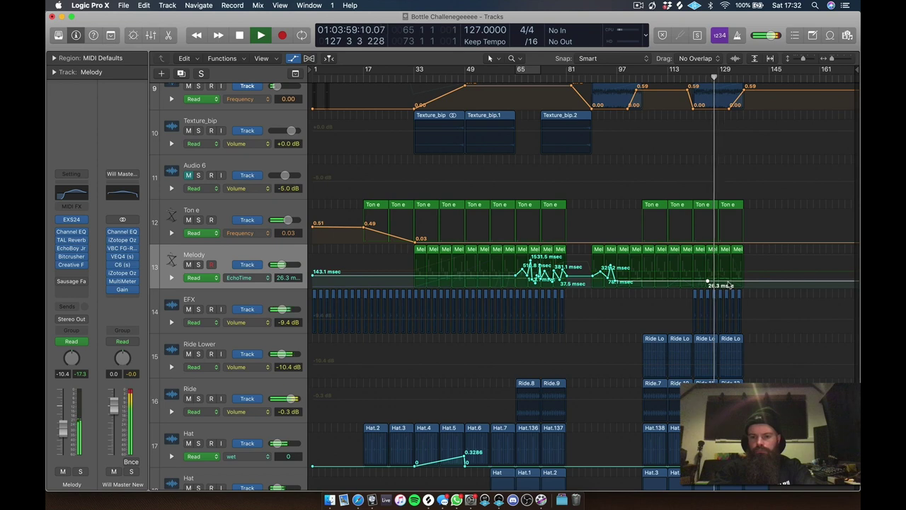
pyautogui.moveTo(720, 277); pyautogui.dragTo(720, 268)
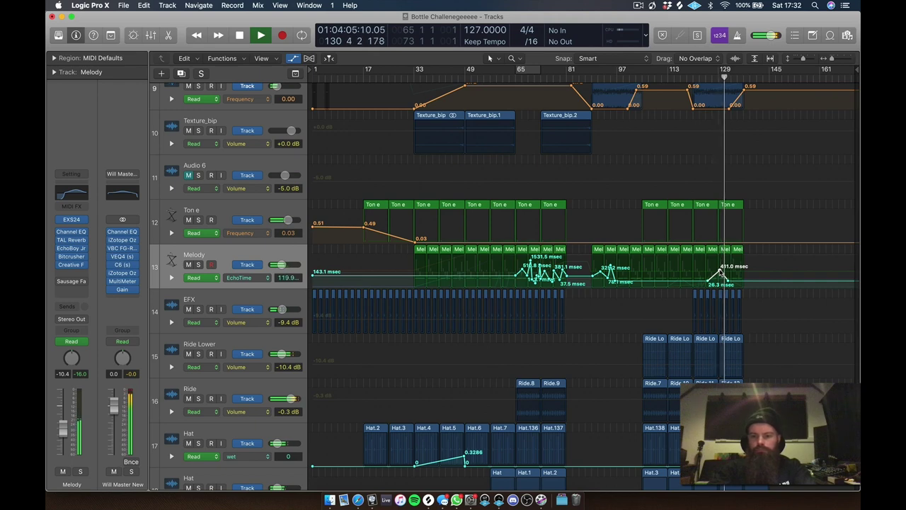
pyautogui.click(734, 275)
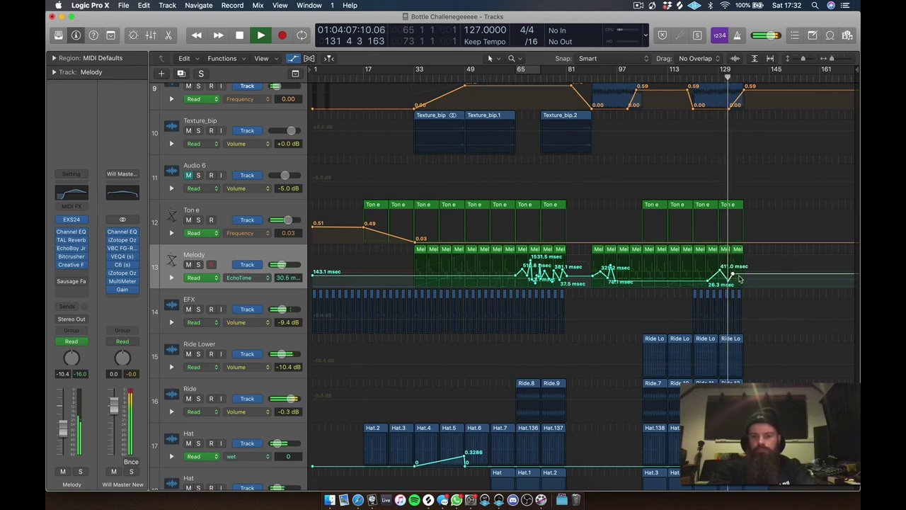
pyautogui.click(742, 282)
pyautogui.press('a')
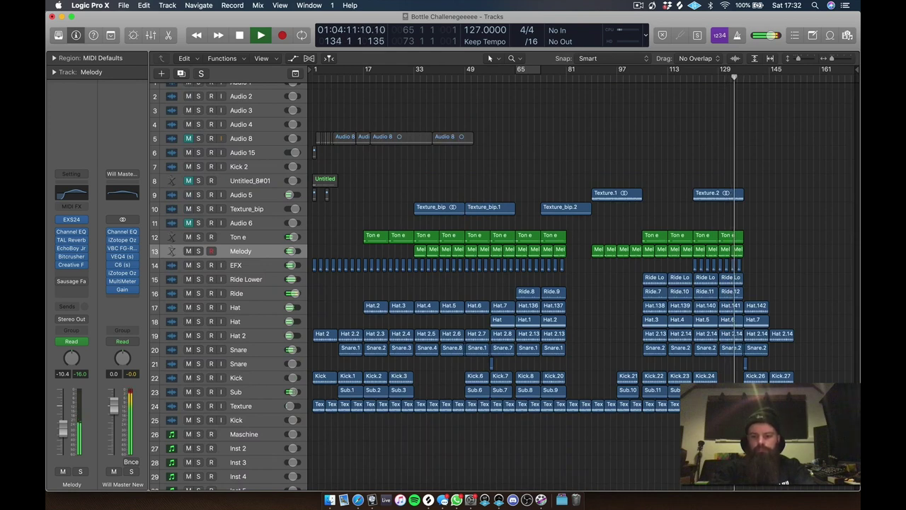
# - Build a snare roll on track 20 by copying the short slices before bar 137 backward to bar 136
pyautogui.moveTo(782, 308); pyautogui.dragTo(714, 382)
pyautogui.moveTo(631, 255); pyautogui.dragTo(491, 369)
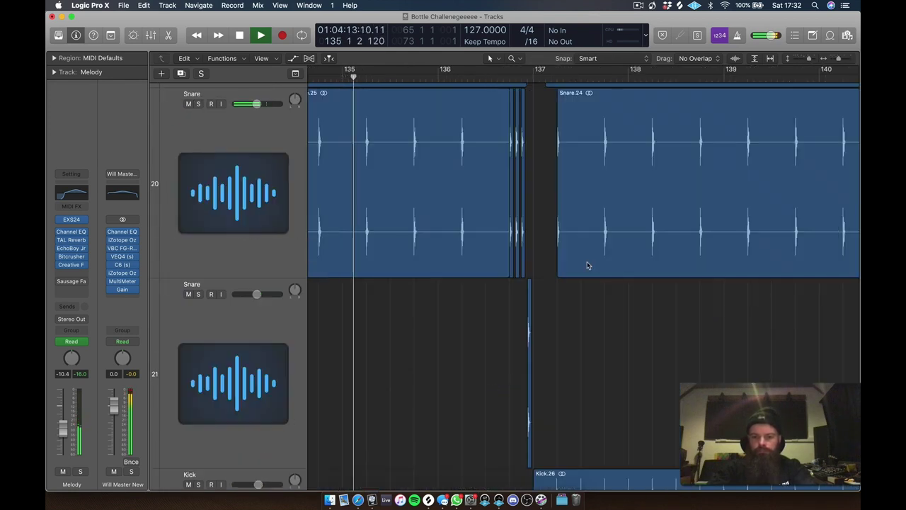
pyautogui.moveTo(538, 232); pyautogui.dragTo(492, 213)
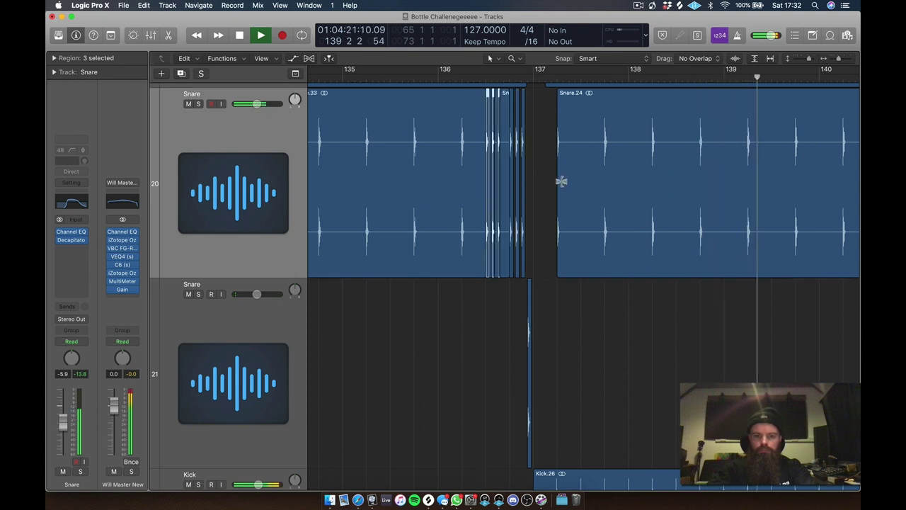
pyautogui.click(560, 180)
pyautogui.click(502, 164)
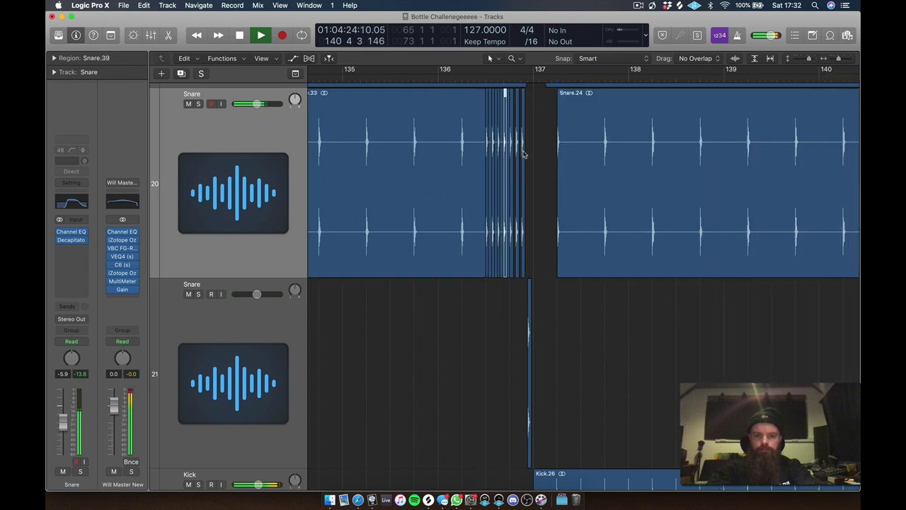
pyautogui.moveTo(537, 151); pyautogui.dragTo(444, 155)
# - Fill the gap in the snare roll just after 136 2 3 with a copied slice, then show the whole arrangement
pyautogui.press('z')
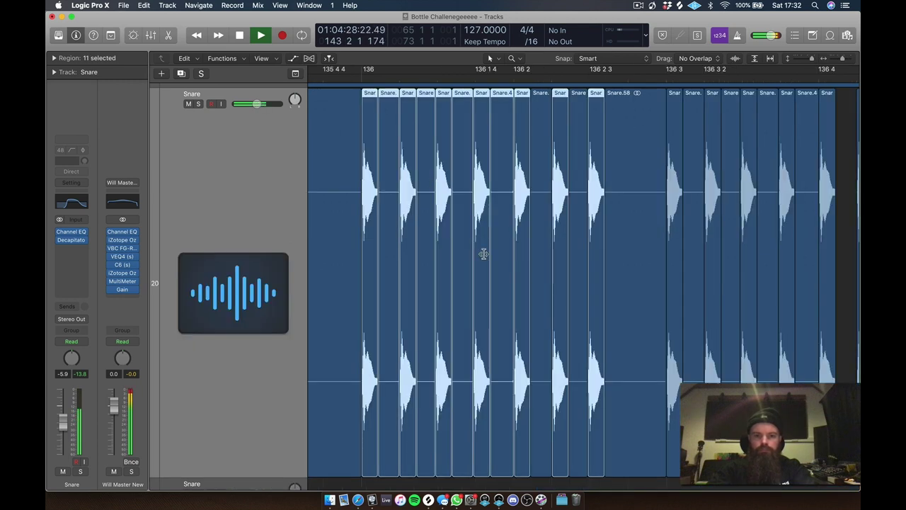
pyautogui.click(634, 249)
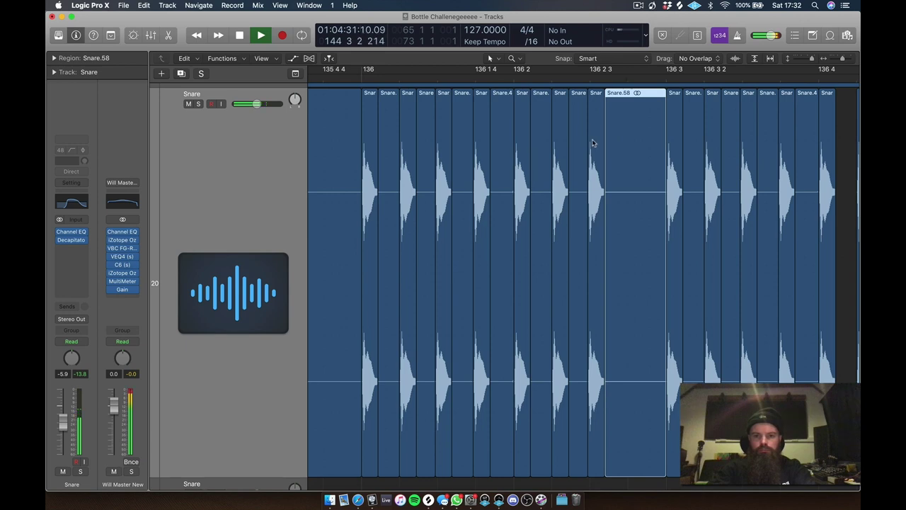
pyautogui.moveTo(594, 143); pyautogui.dragTo(634, 138)
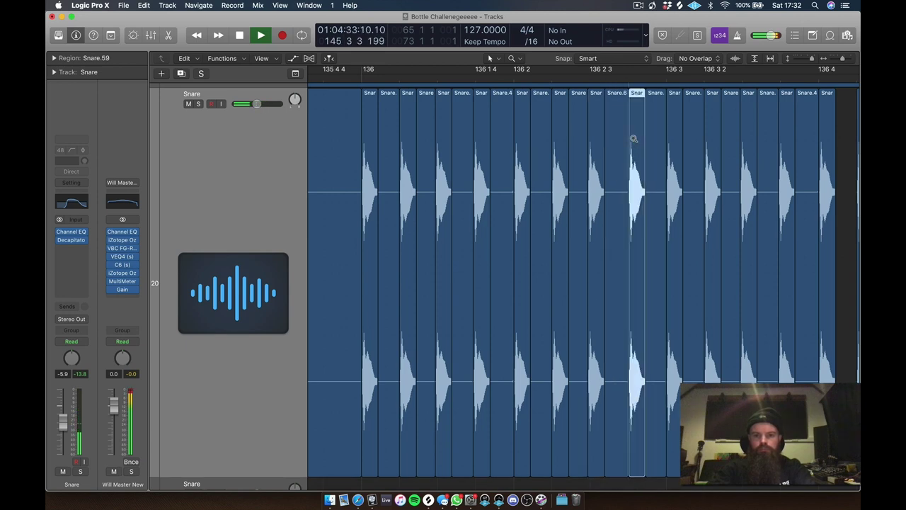
pyautogui.press('z')
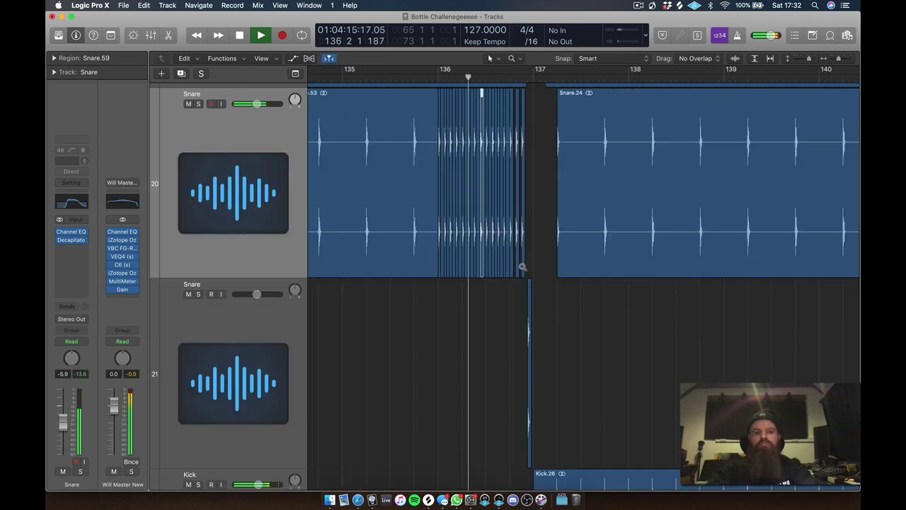
pyautogui.press('z')
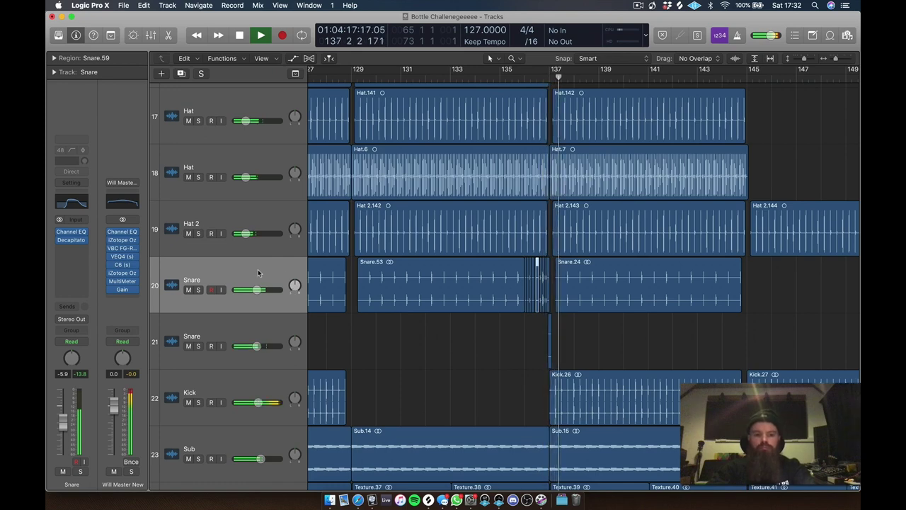
pyautogui.keyDown('ctrl'); pyautogui.keyDown('alt'); pyautogui.click(428, 367); pyautogui.keyUp('alt'); pyautogui.keyUp('ctrl')
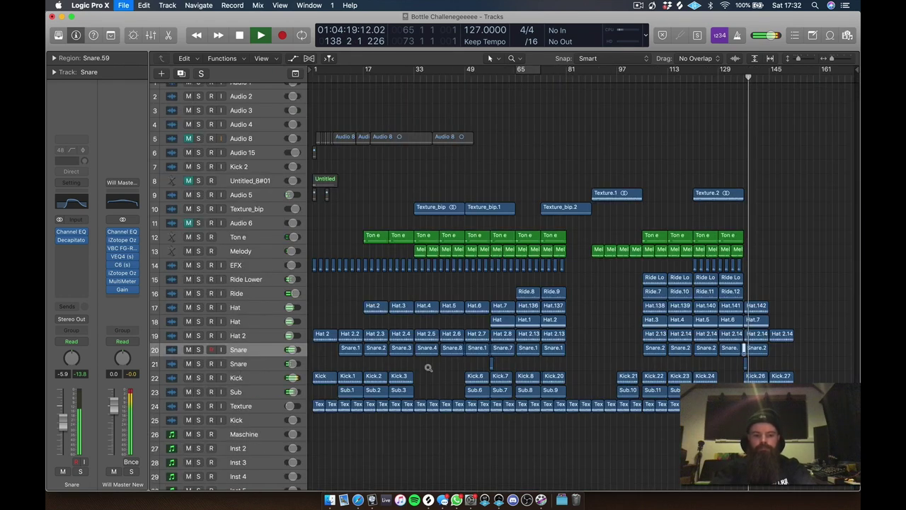
# - Play the arrangement from the start and spot-check it from about bars 24 and 36
pyautogui.press('Return')
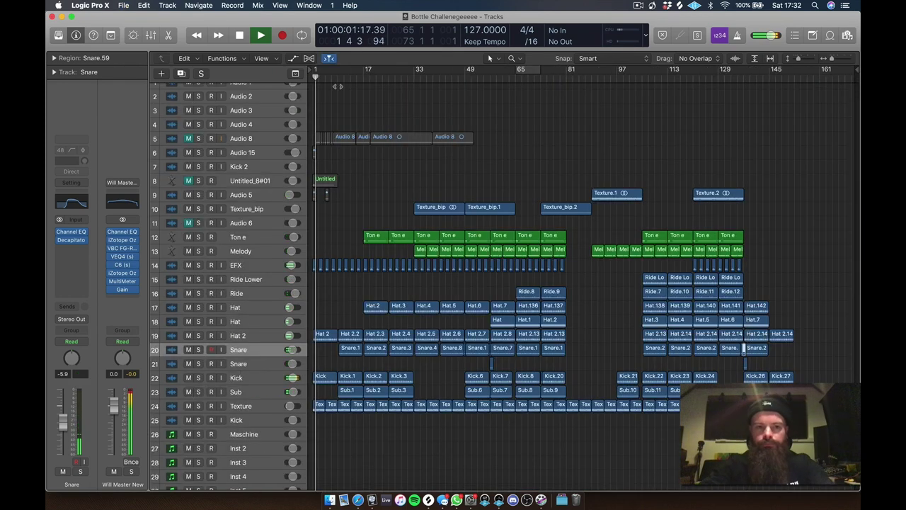
pyautogui.click(389, 86)
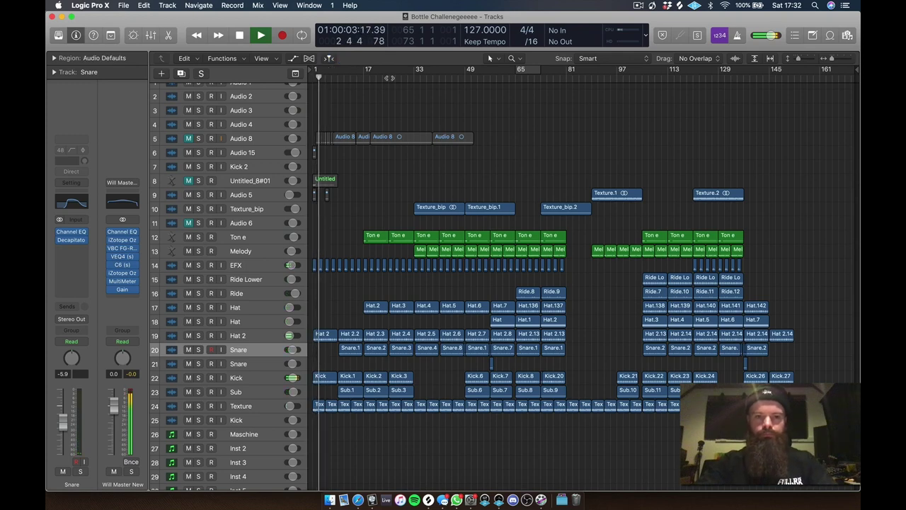
pyautogui.click(388, 78)
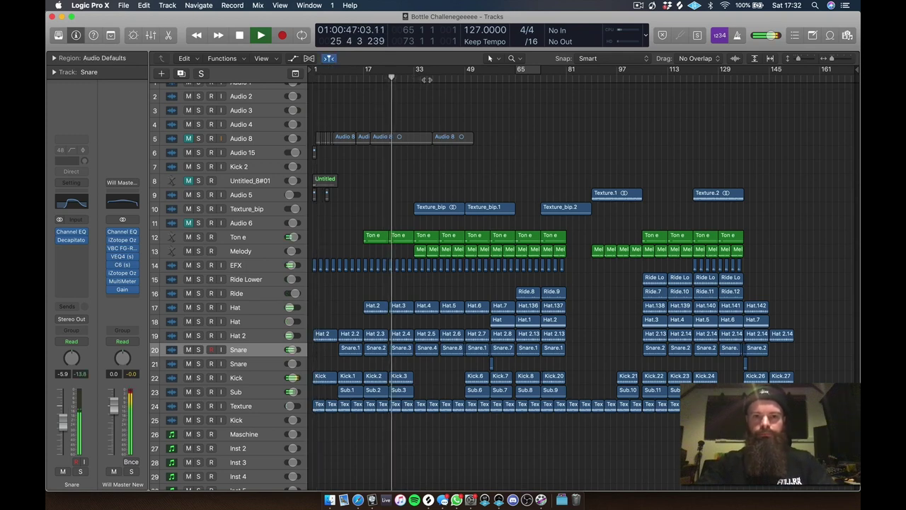
pyautogui.click(427, 78)
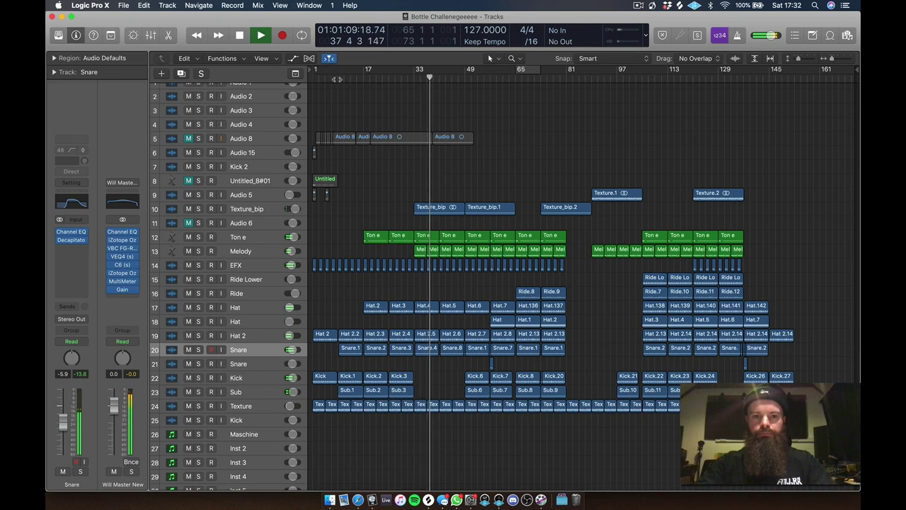
# - Set the cycle range from bar 1 to bar 153, stop playback and return to the start
pyautogui.moveTo(316, 71); pyautogui.dragTo(795, 141)
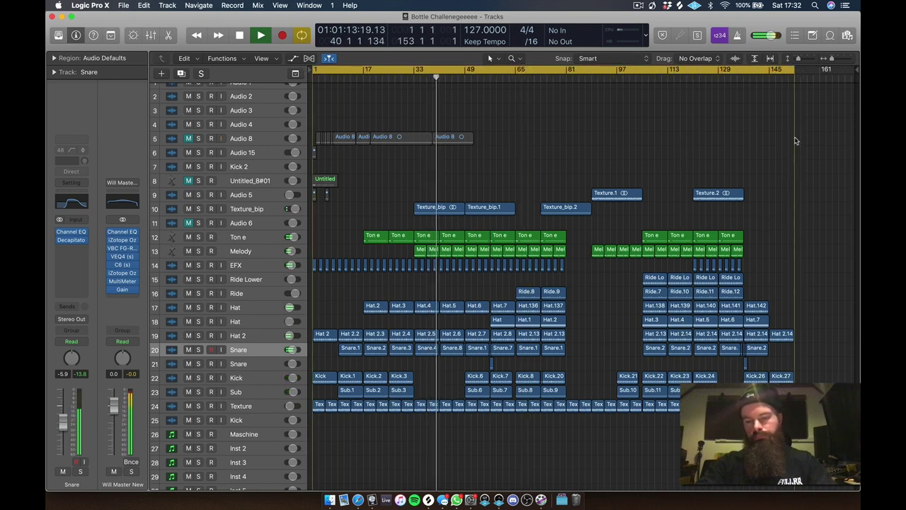
pyautogui.press('space')
pyautogui.press('Return')
# - Bounce the song offline as a 24 Bit, 44100 PCM Wave instead of MP3, adding the artist's name to the "Bottle Challenegeeeee" file name
pyautogui.press('super+b')
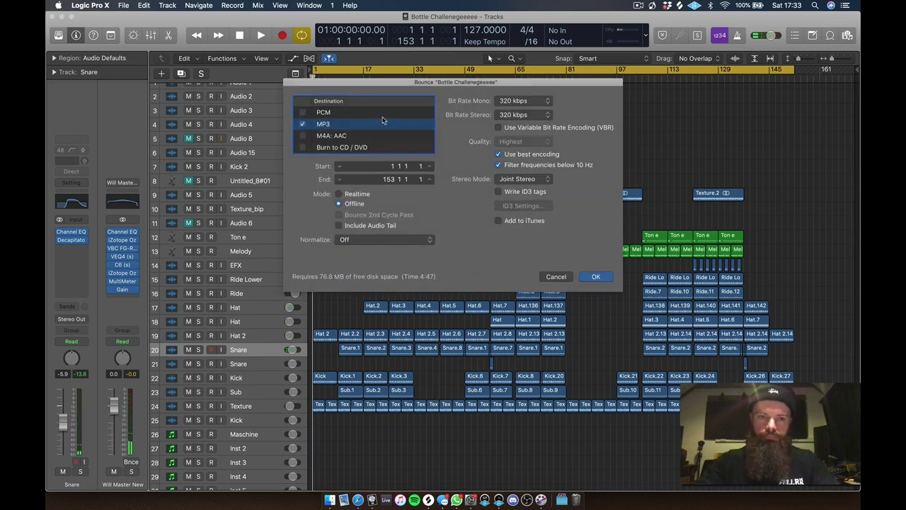
pyautogui.click(303, 114)
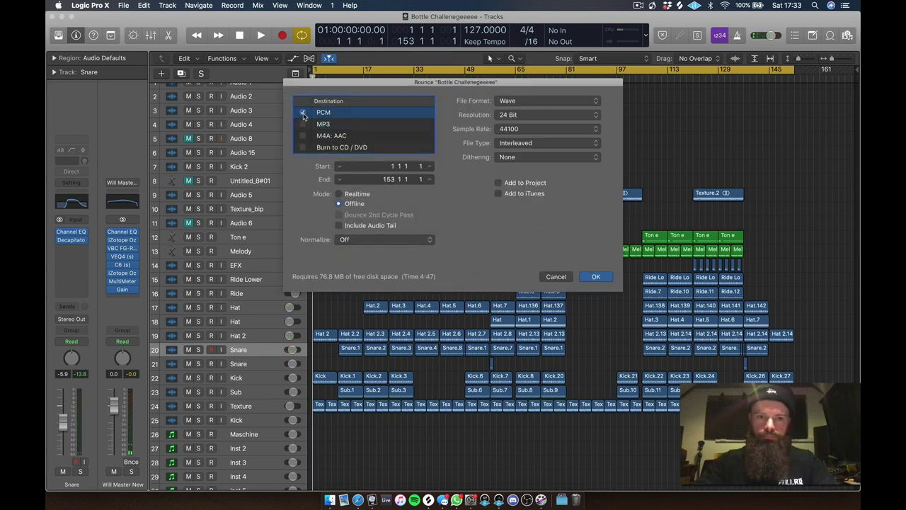
pyautogui.click(597, 277)
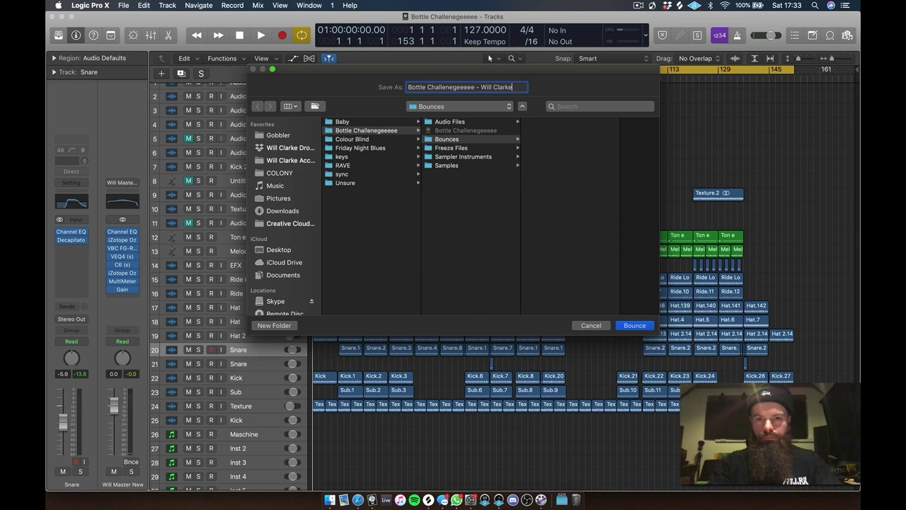
pyautogui.press('Return')
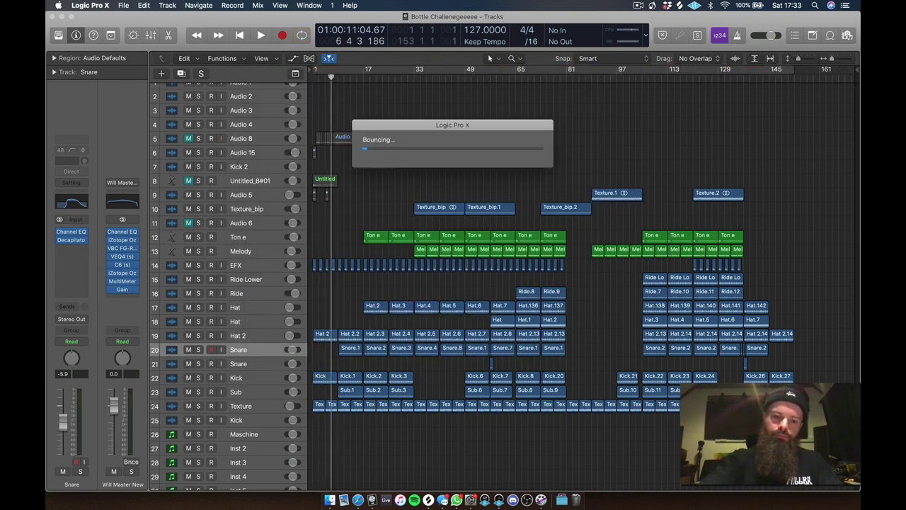